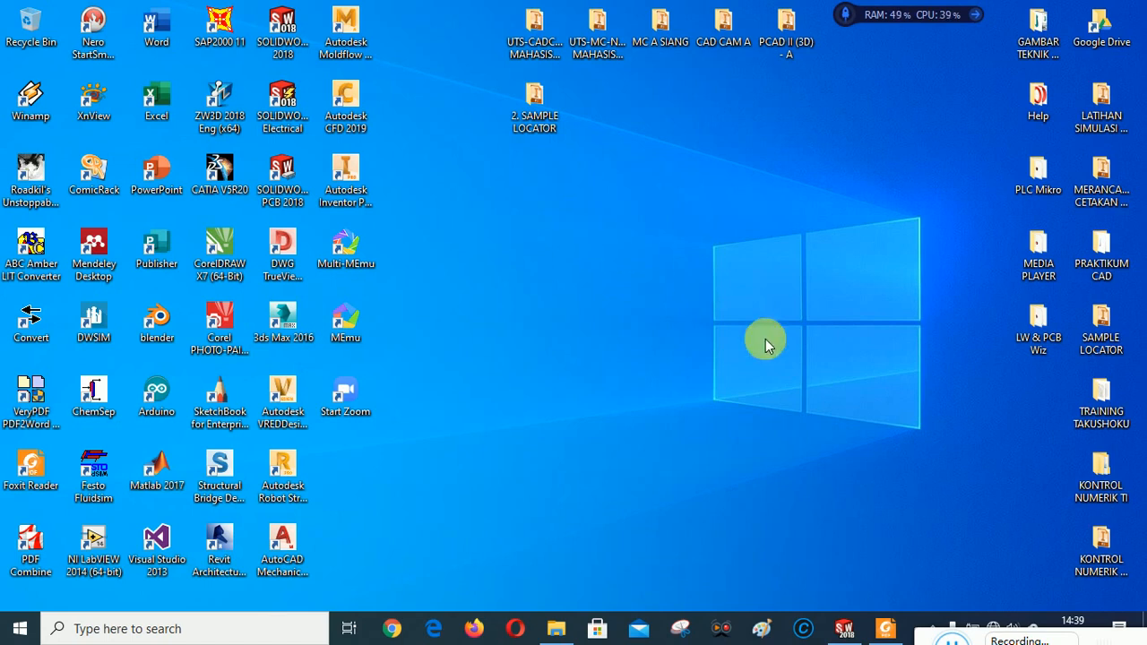
# Switch to LATIHAN KN 6 TI.pdf in Foxit Reader and look through the task notes, part views and title block
pyautogui.click(885, 633)
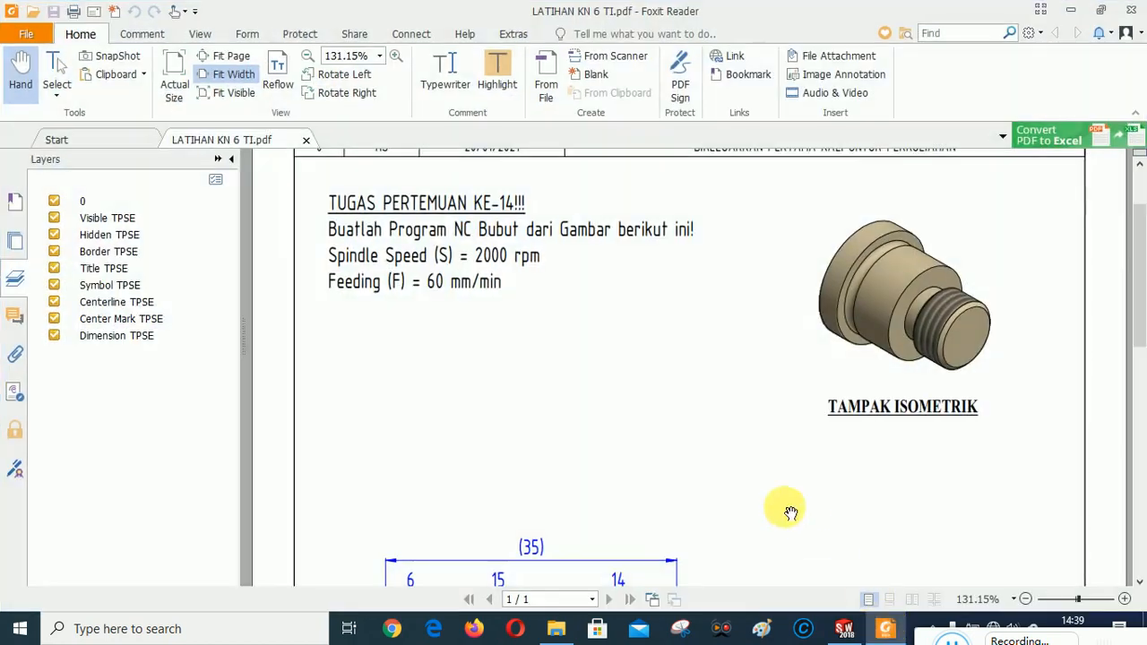
pyautogui.scroll(2, 681, 375)
pyautogui.scroll(-7, 685, 376)
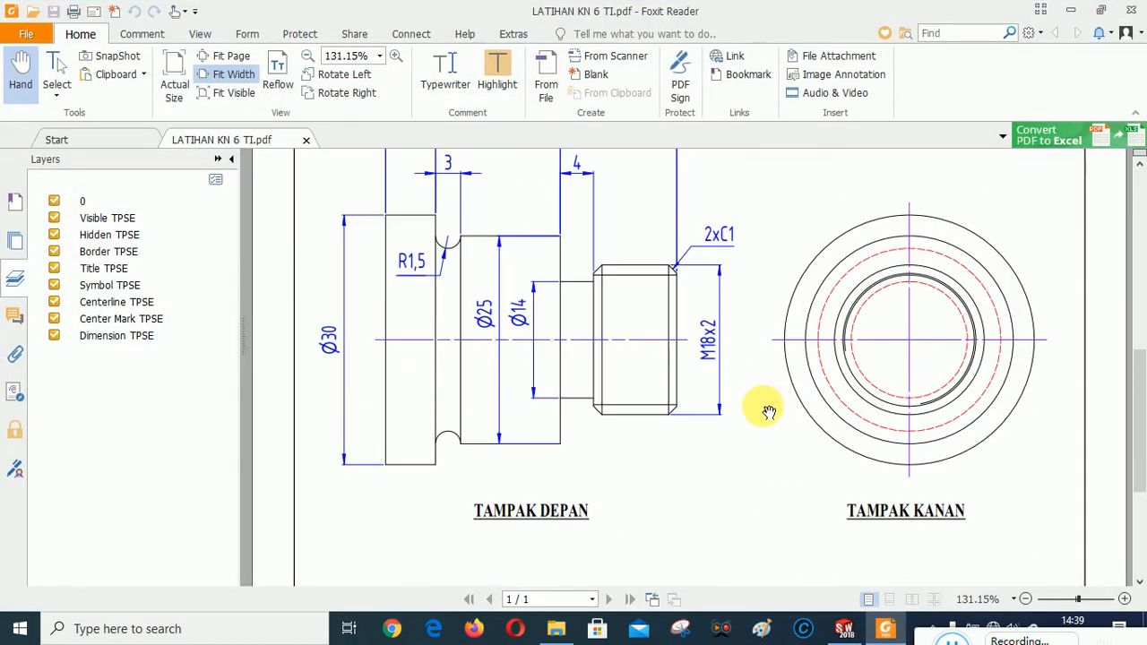
pyautogui.scroll(2, 726, 408)
pyautogui.scroll(9, 726, 408)
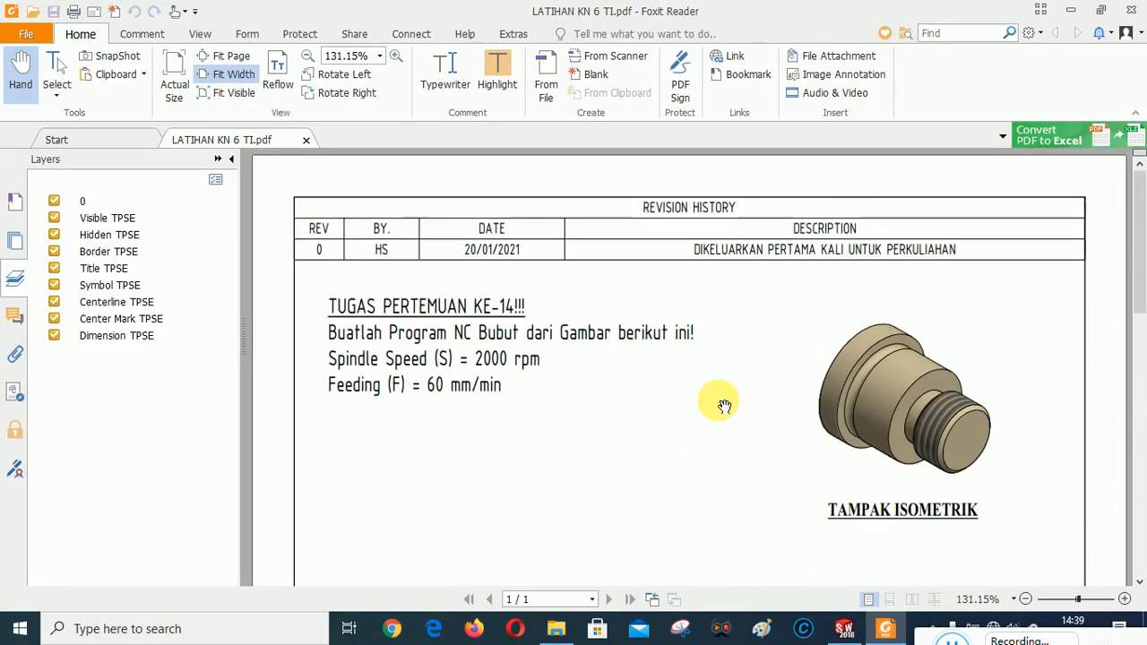
pyautogui.scroll(-9, 532, 395)
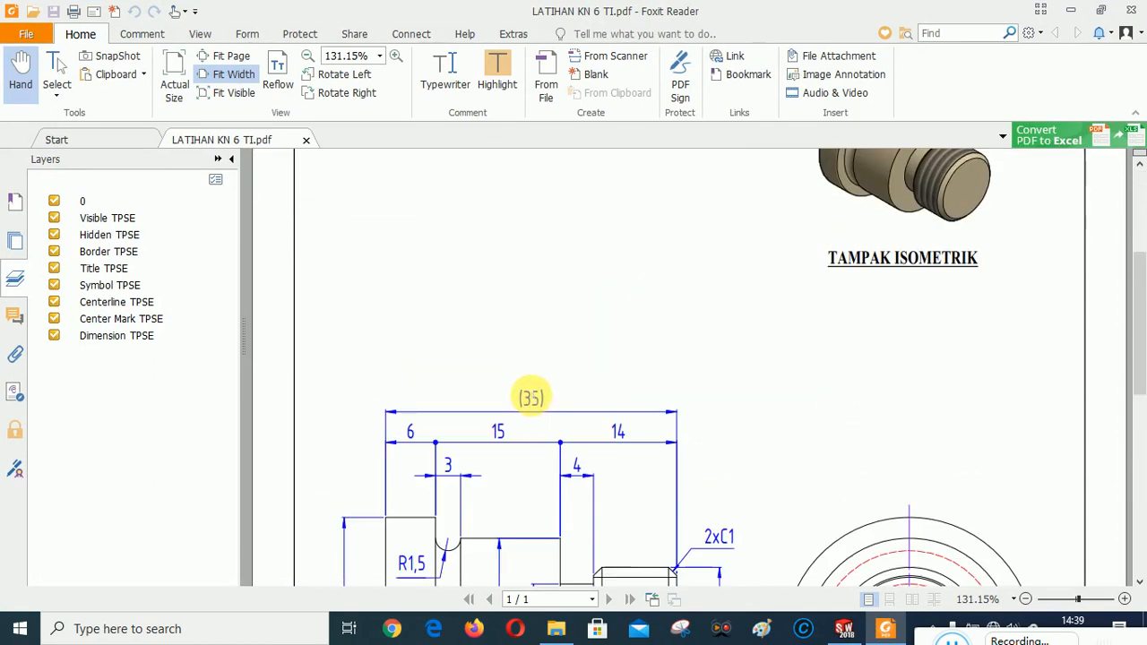
pyautogui.scroll(-6, 740, 428)
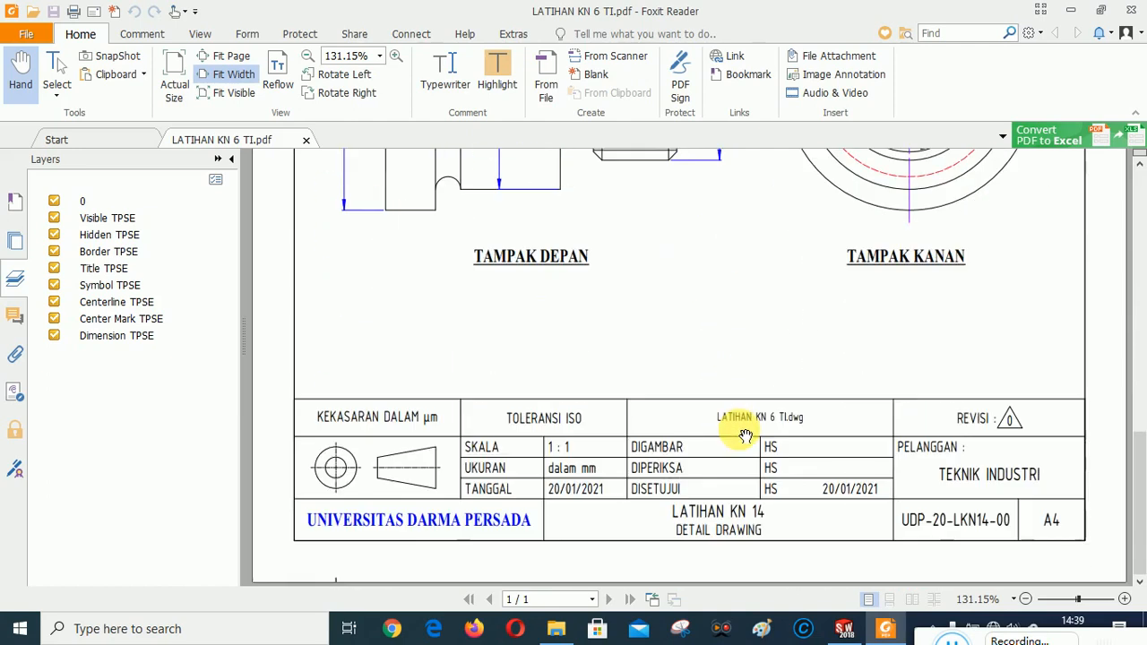
pyautogui.scroll(15, 741, 425)
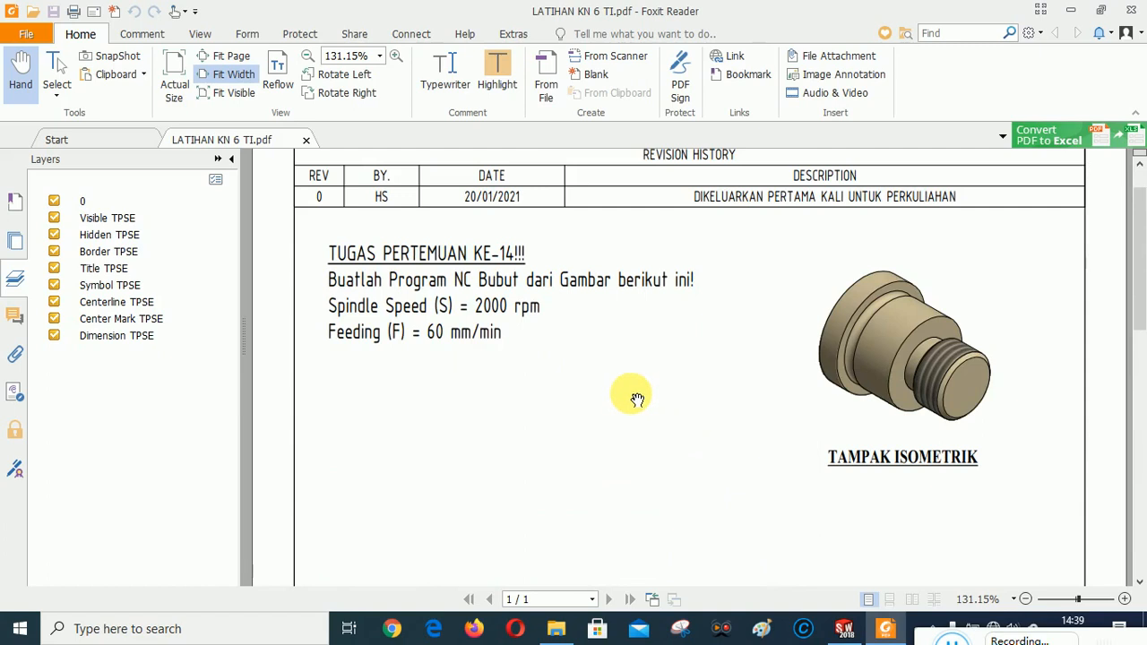
pyautogui.scroll(1, 634, 398)
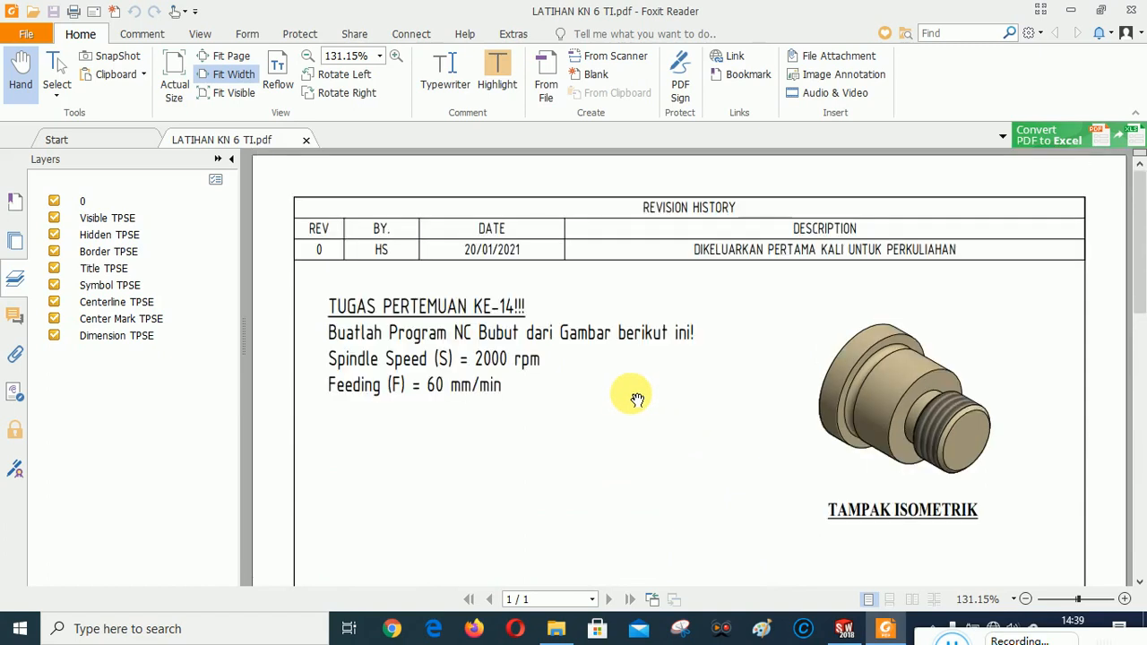
# Examine the front view's lengths, diameters, groove radius, chamfers and thread callout, comparing them with the isometric view
pyautogui.scroll(-4, 696, 387)
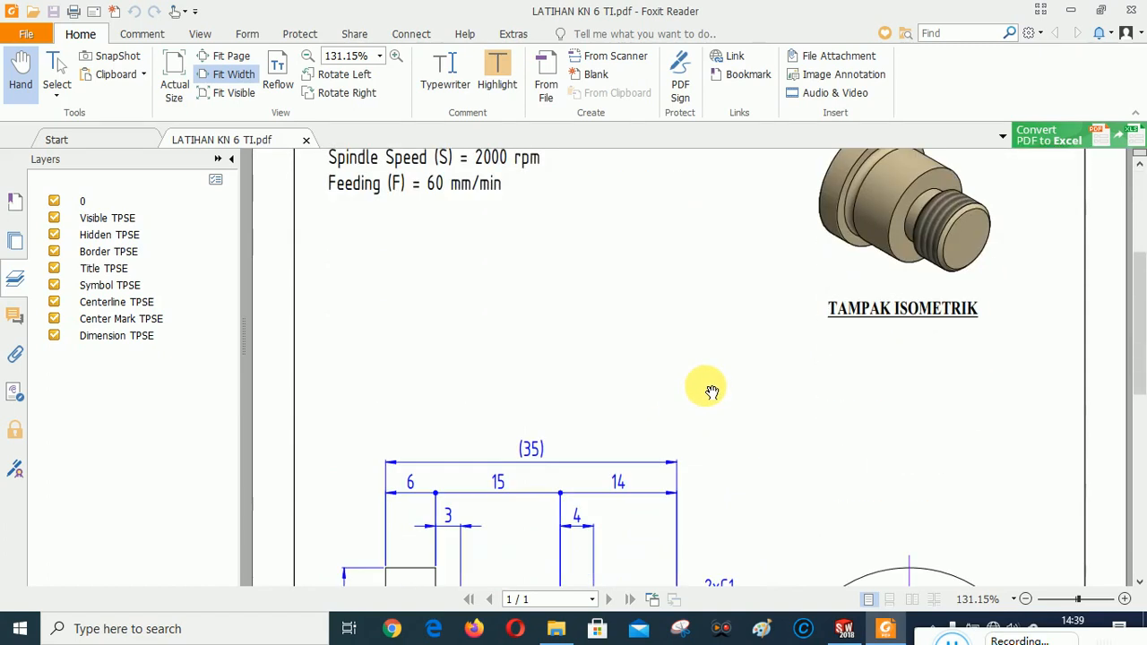
pyautogui.scroll(-2, 710, 390)
pyautogui.scroll(-3, 711, 392)
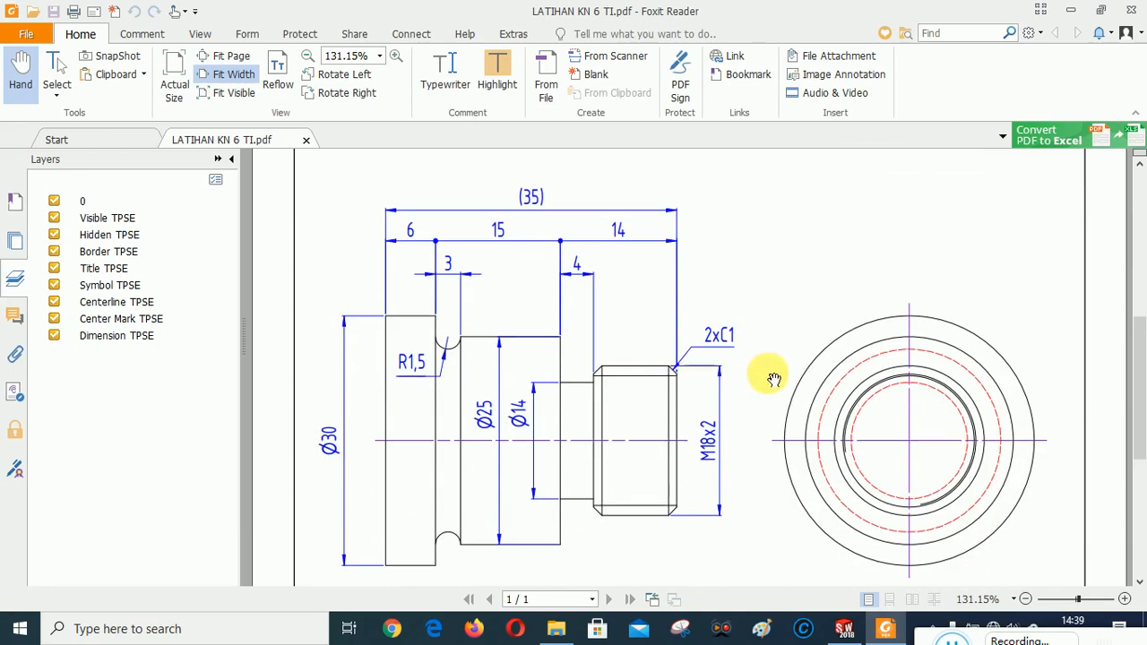
pyautogui.scroll(1, 797, 375)
pyautogui.scroll(6, 812, 375)
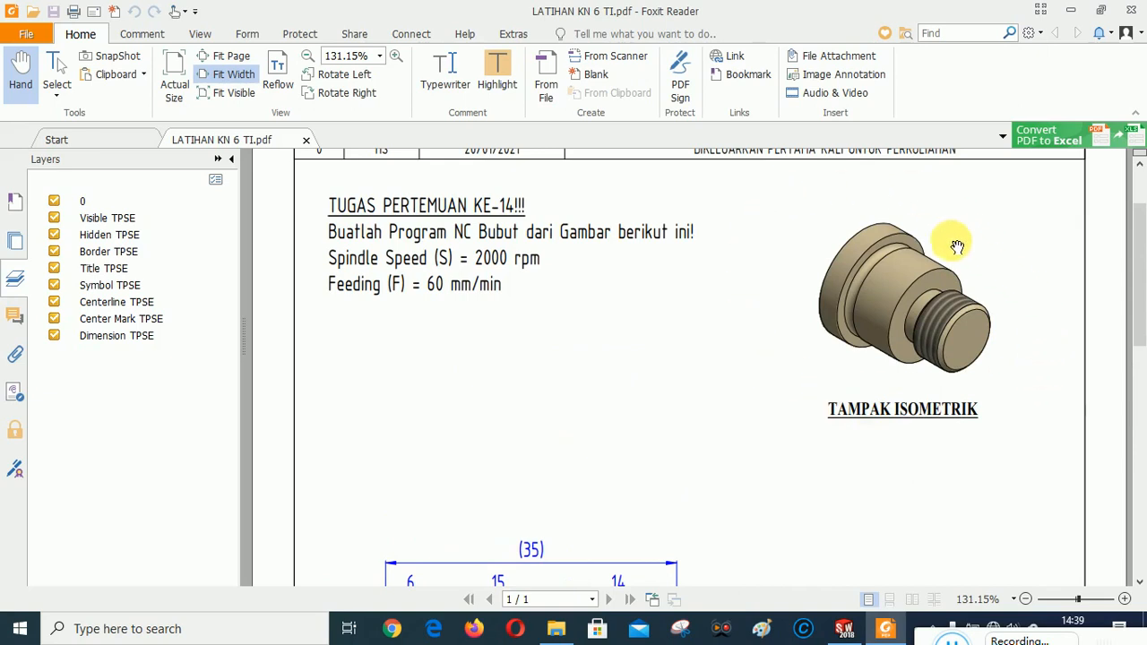
pyautogui.scroll(-8, 762, 341)
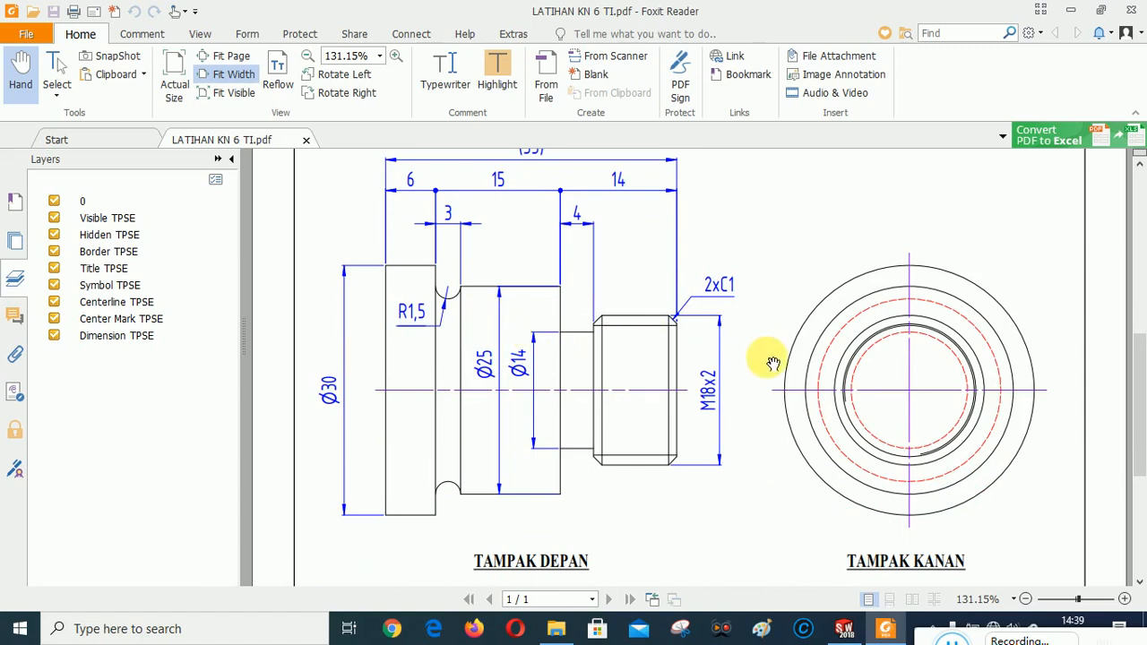
pyautogui.scroll(-2, 769, 361)
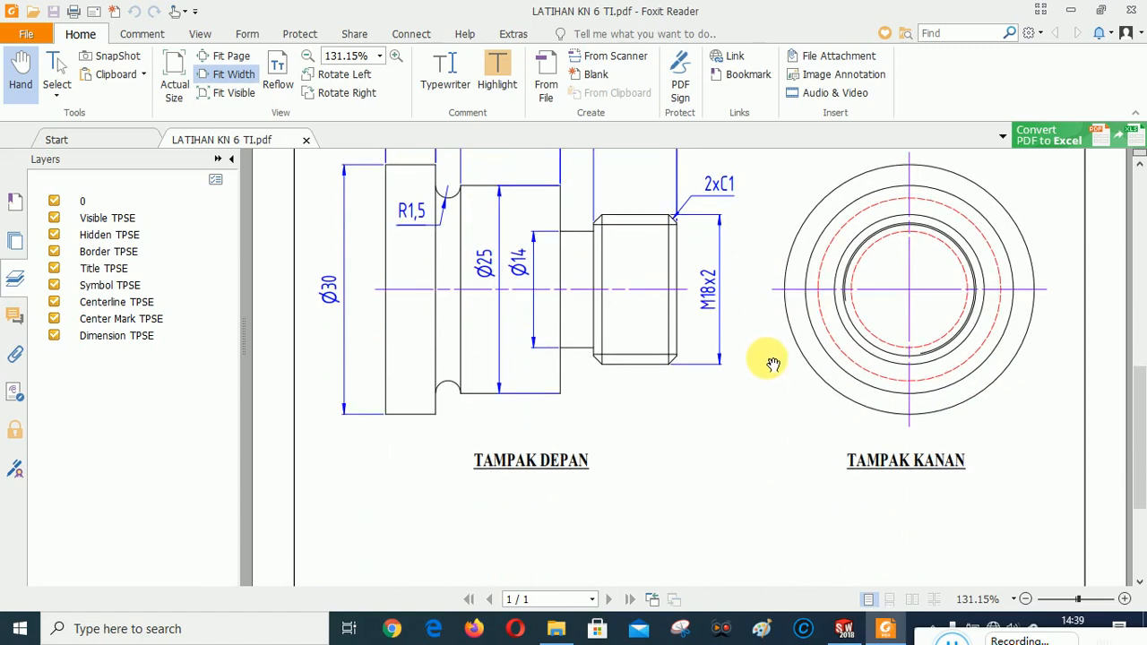
pyautogui.scroll(2, 440, 376)
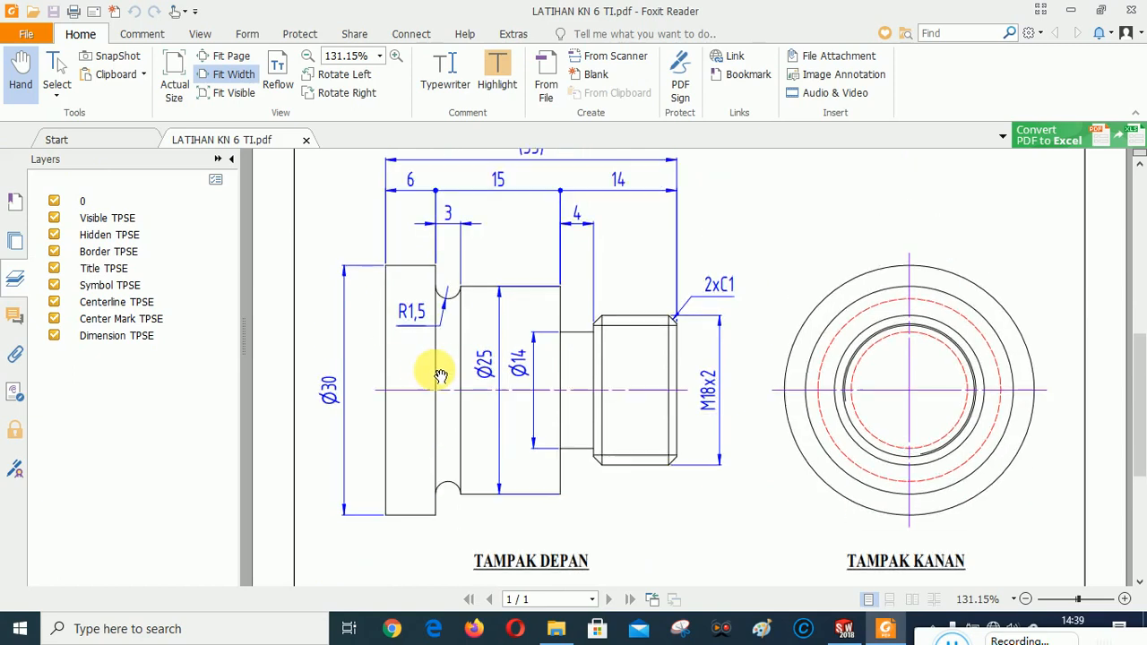
pyautogui.scroll(1, 438, 370)
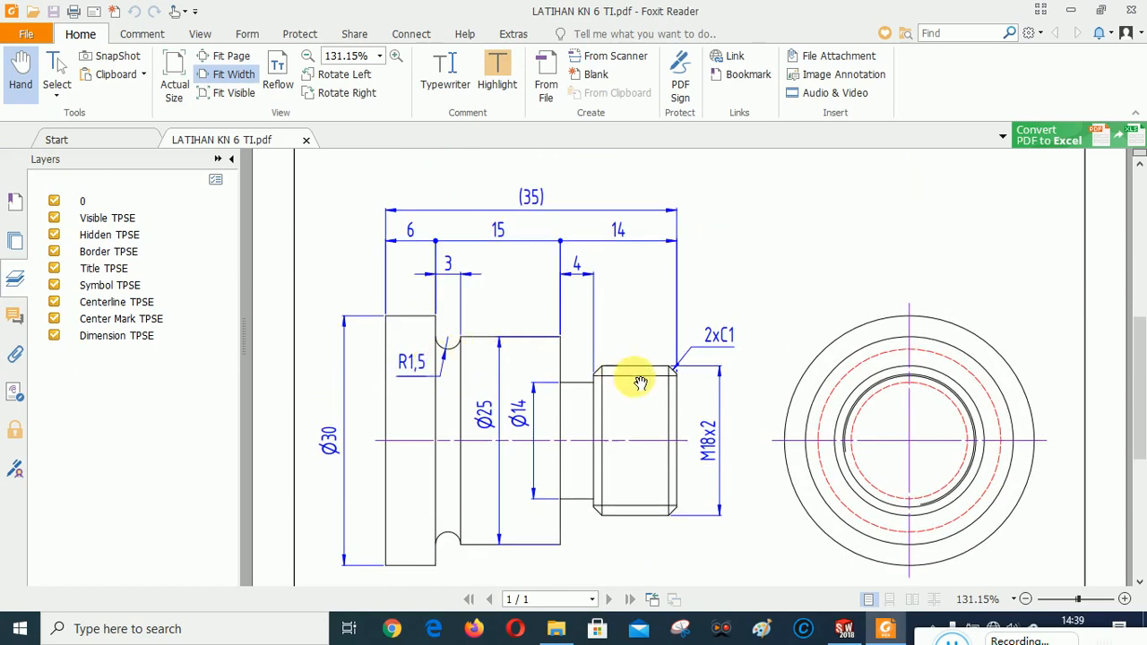
pyautogui.moveTo(641, 382); pyautogui.dragTo(641, 350)
pyautogui.scroll(8, 635, 368)
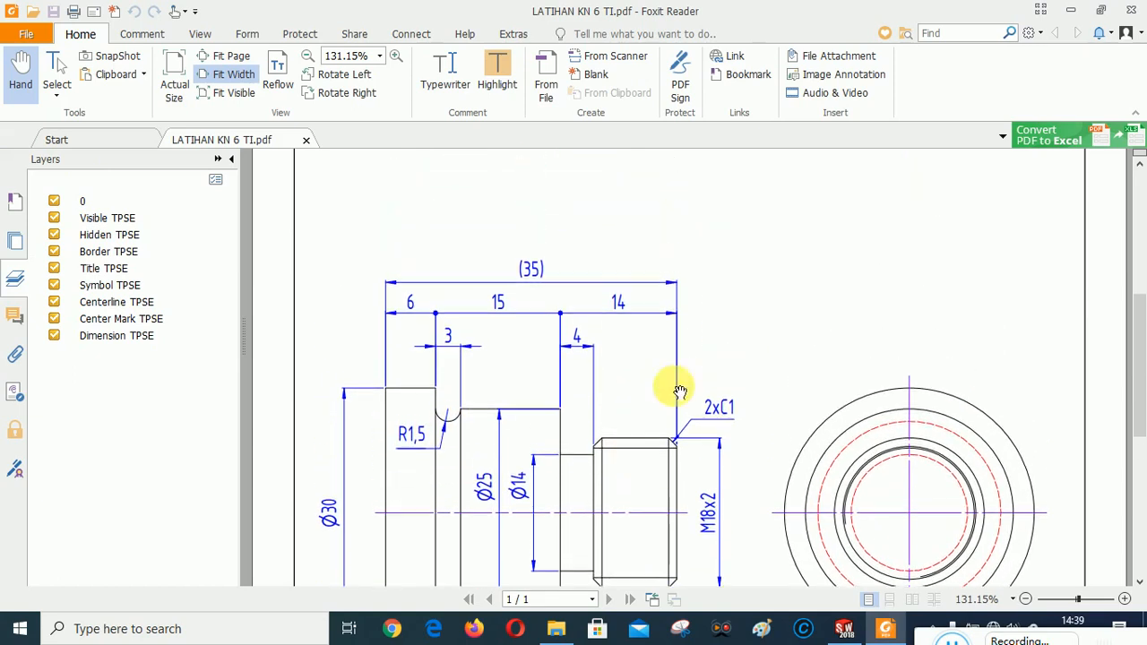
pyautogui.moveTo(754, 419); pyautogui.dragTo(724, 135)
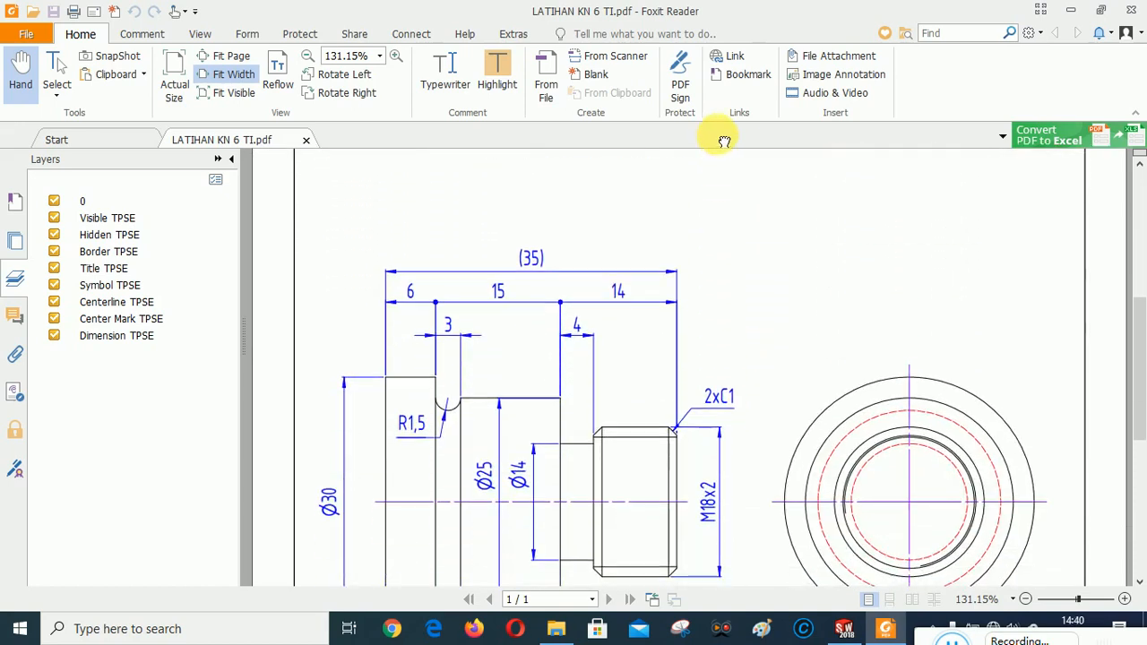
pyautogui.moveTo(728, 341); pyautogui.dragTo(726, 269)
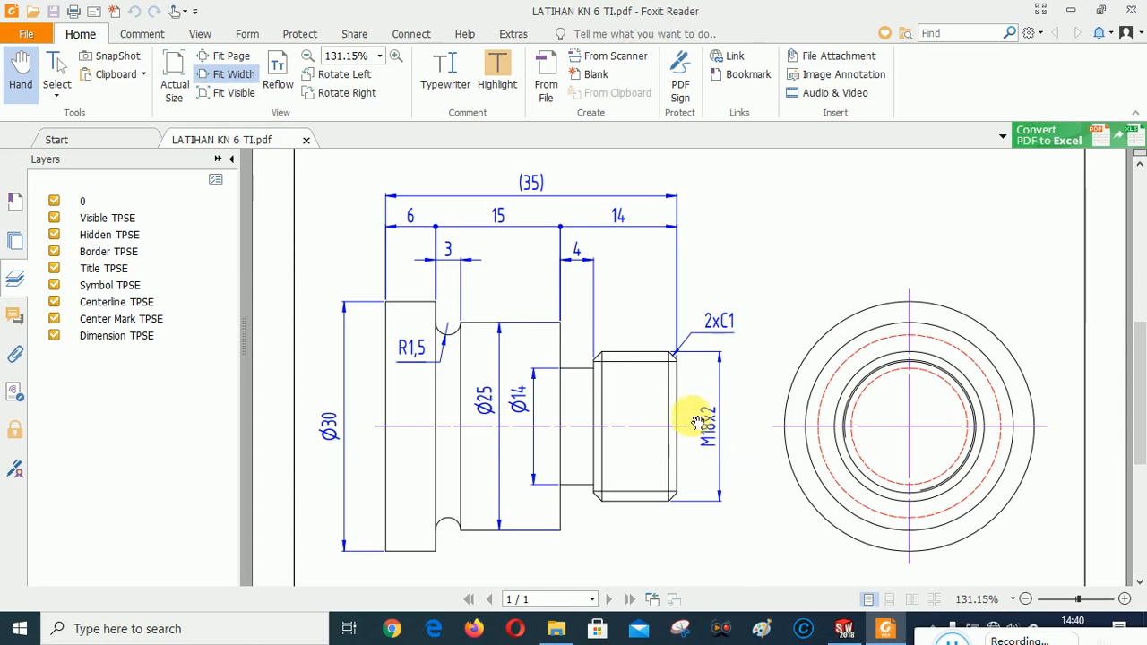
pyautogui.click(948, 630)
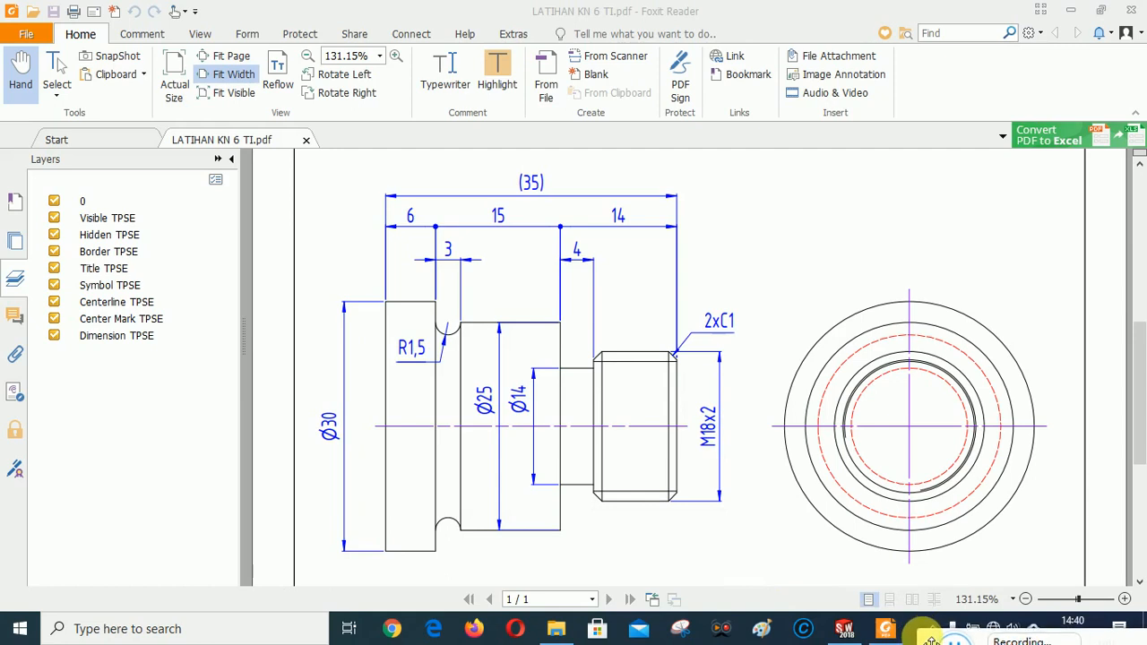
pyautogui.scroll(5, 719, 494)
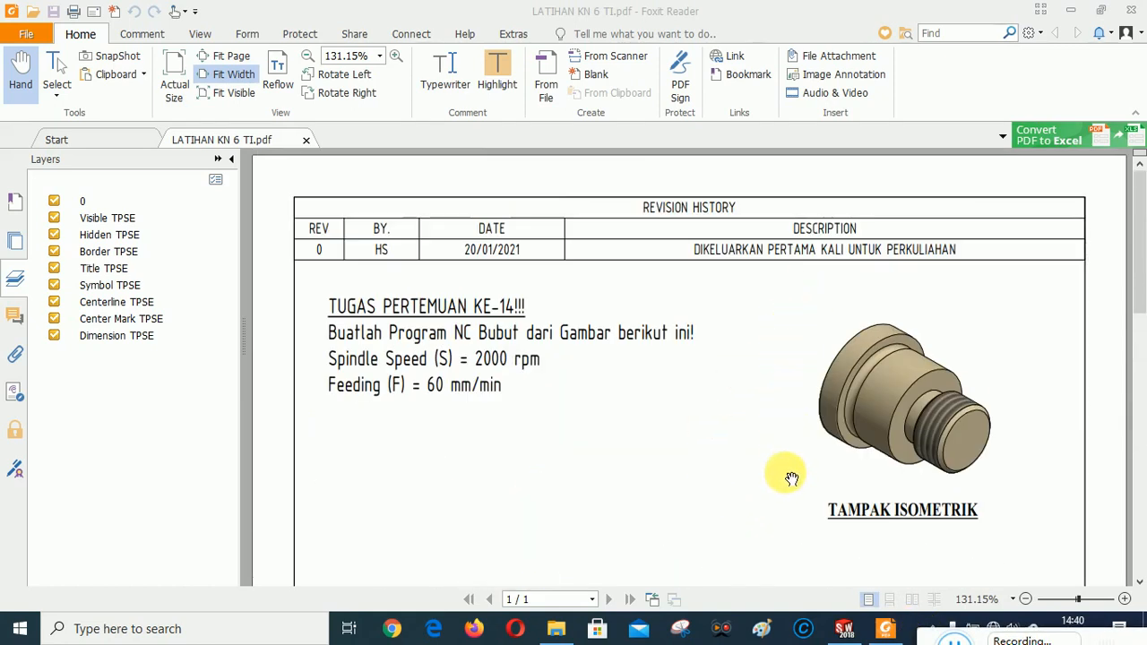
pyautogui.scroll(-10, 768, 333)
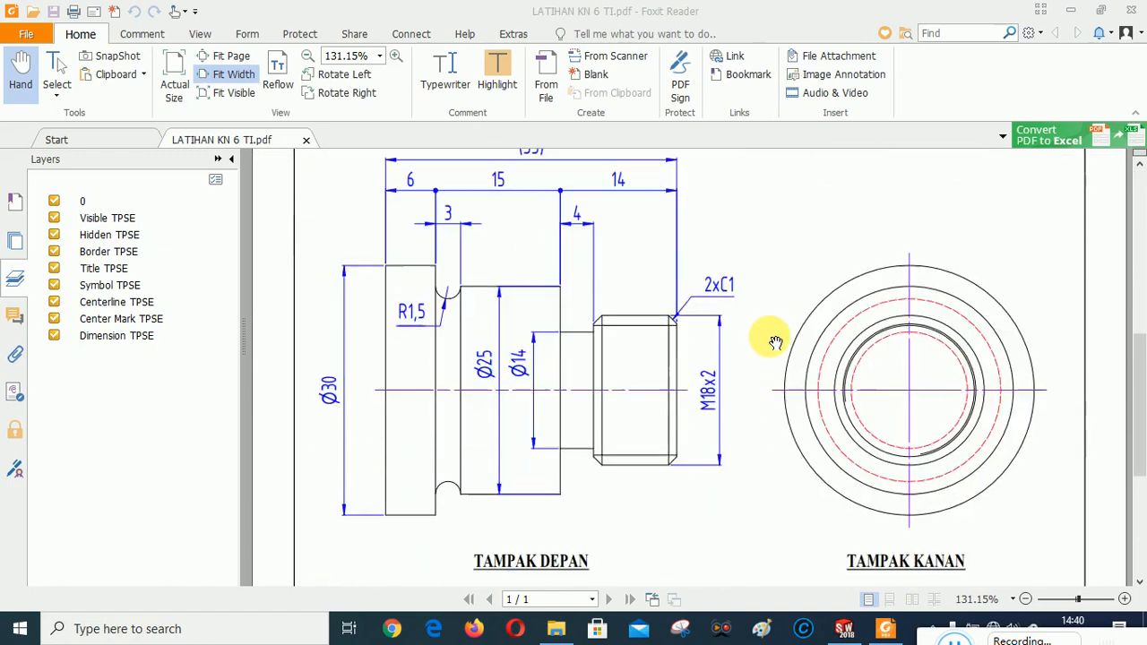
pyautogui.scroll(7, 777, 343)
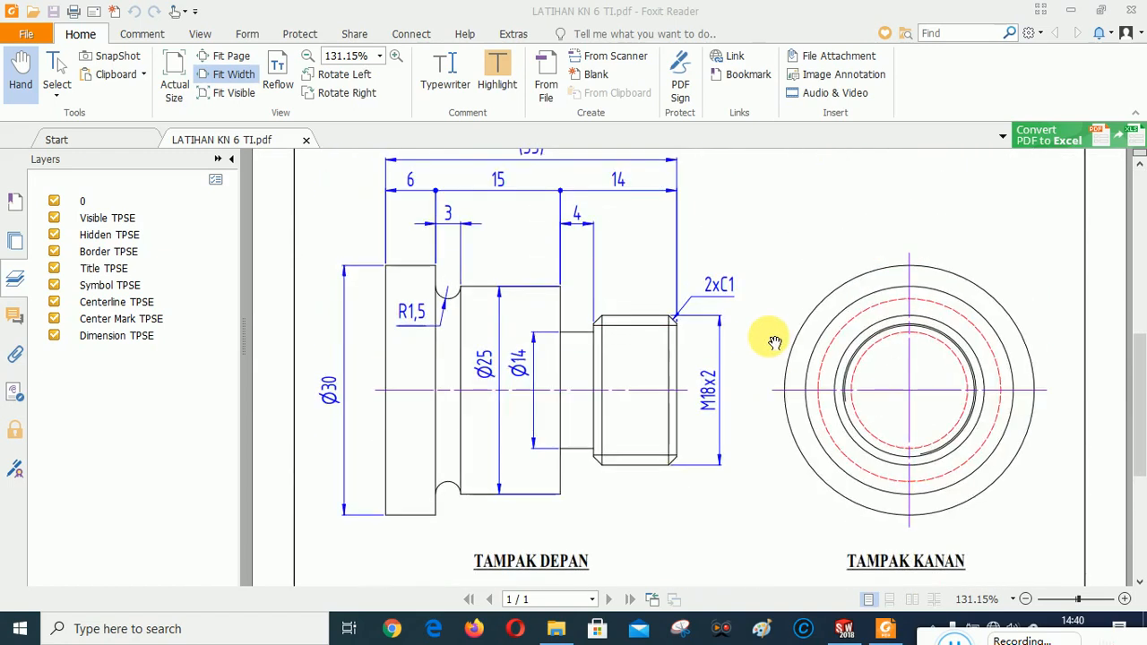
# Switch to SOLIDWORKS, create a new part document and widen the feature tree
pyautogui.click(843, 630)
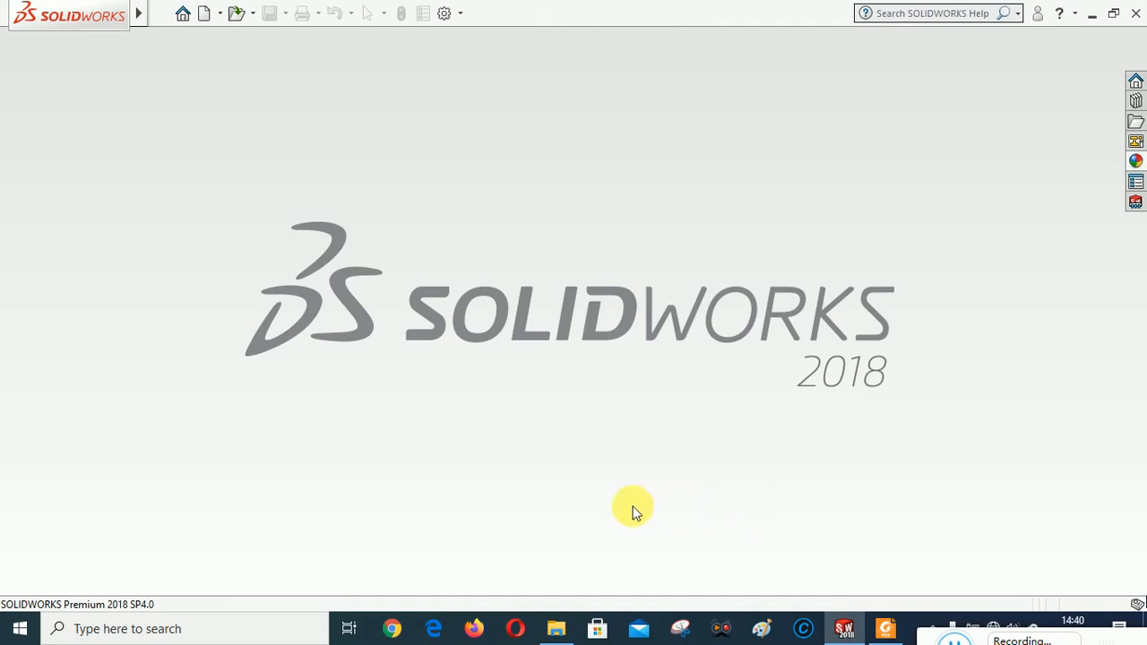
pyautogui.click(204, 13)
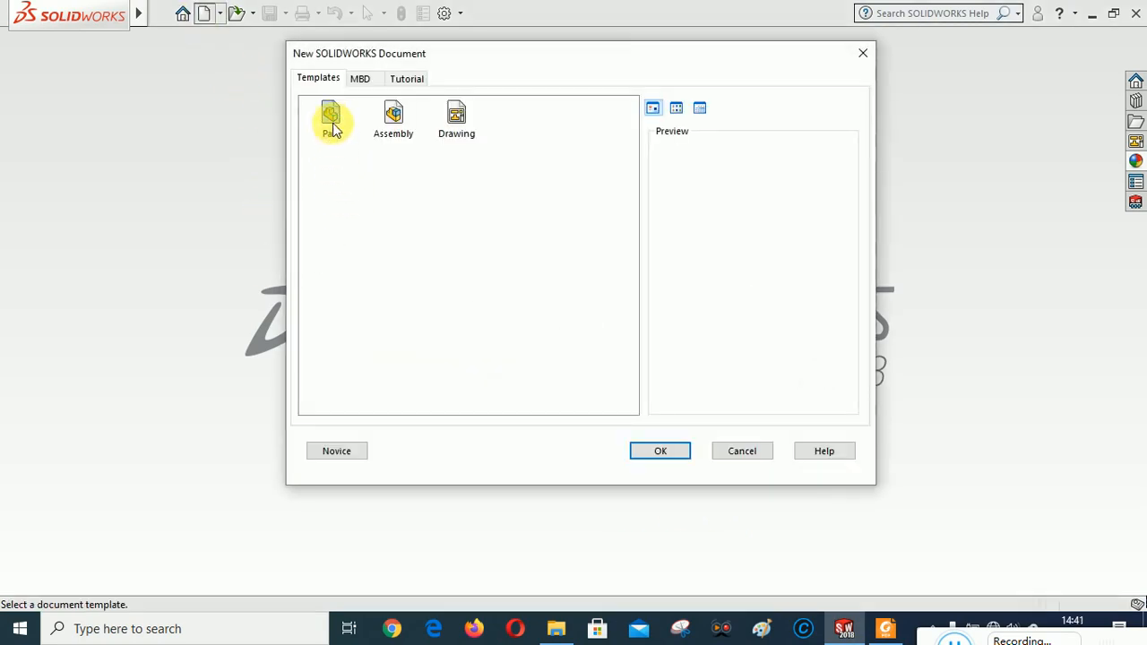
pyautogui.click(641, 451)
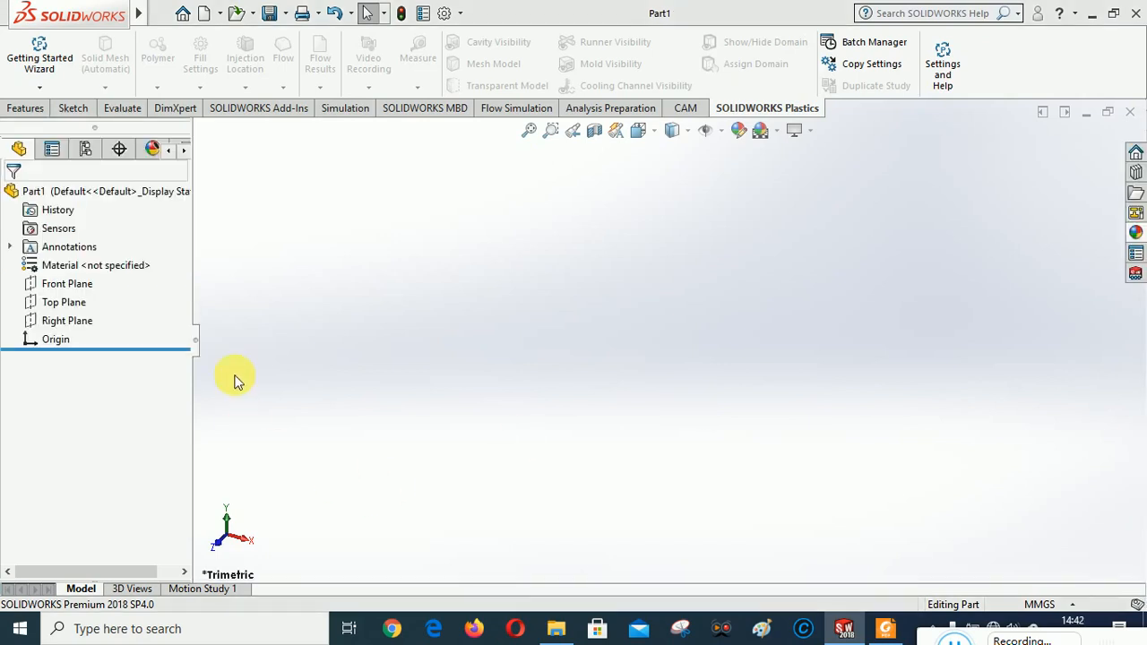
pyautogui.moveTo(195, 338); pyautogui.dragTo(266, 347)
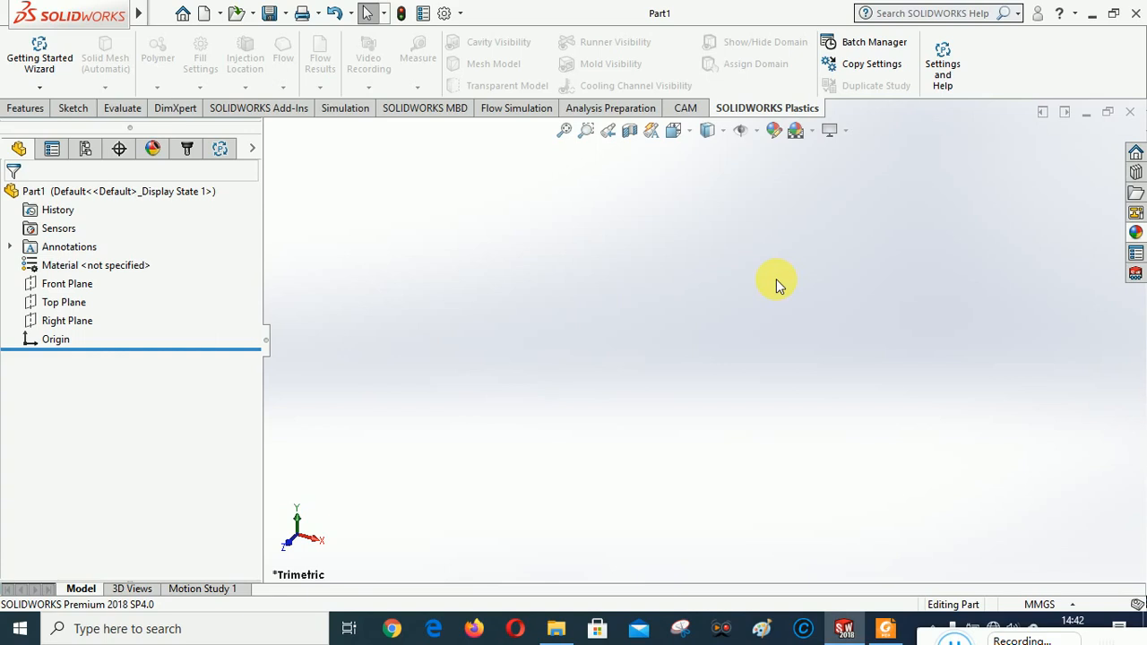
# Switch to the PDF drawing in Foxit Reader and recheck the dimensioned front view
pyautogui.click(885, 629)
pyautogui.scroll(1, 779, 442)
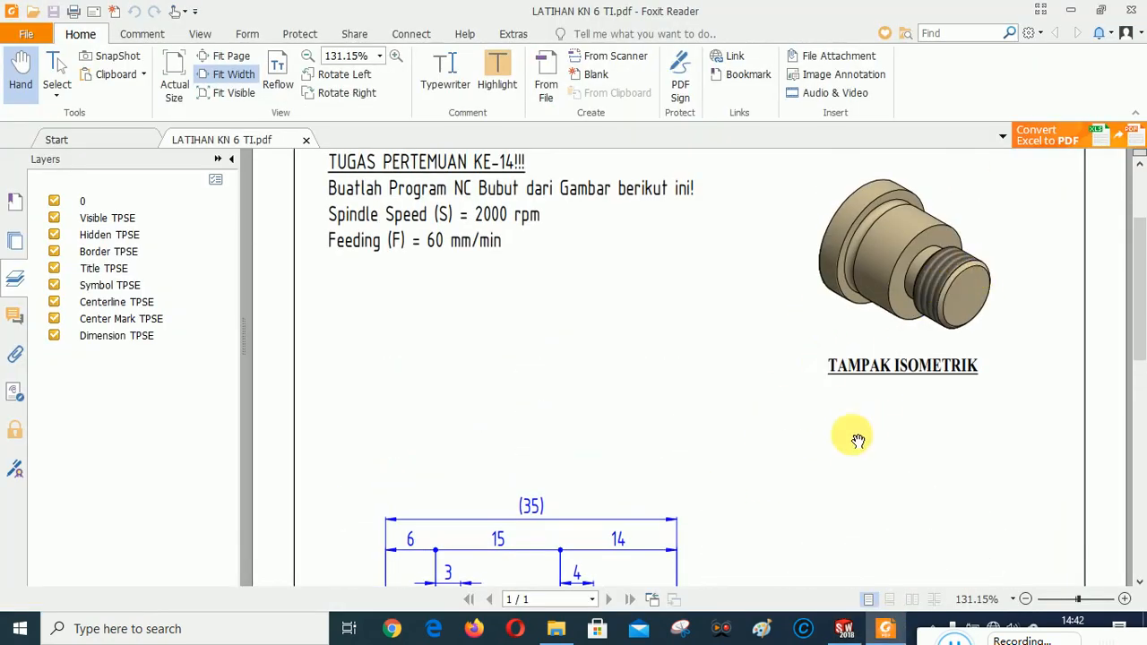
pyautogui.scroll(-5, 857, 440)
pyautogui.moveTo(789, 360); pyautogui.dragTo(800, 409)
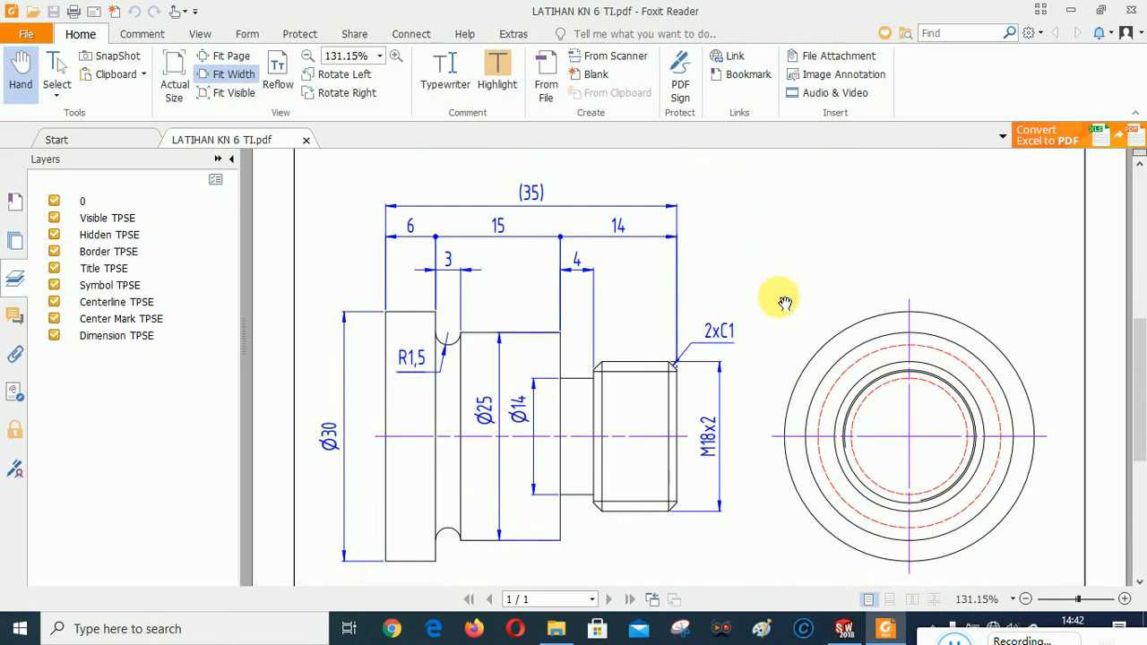
# Switch back to SOLIDWORKS and start a Revolved Boss/Base with its sketch on the Right Plane
pyautogui.moveTo(848, 632)
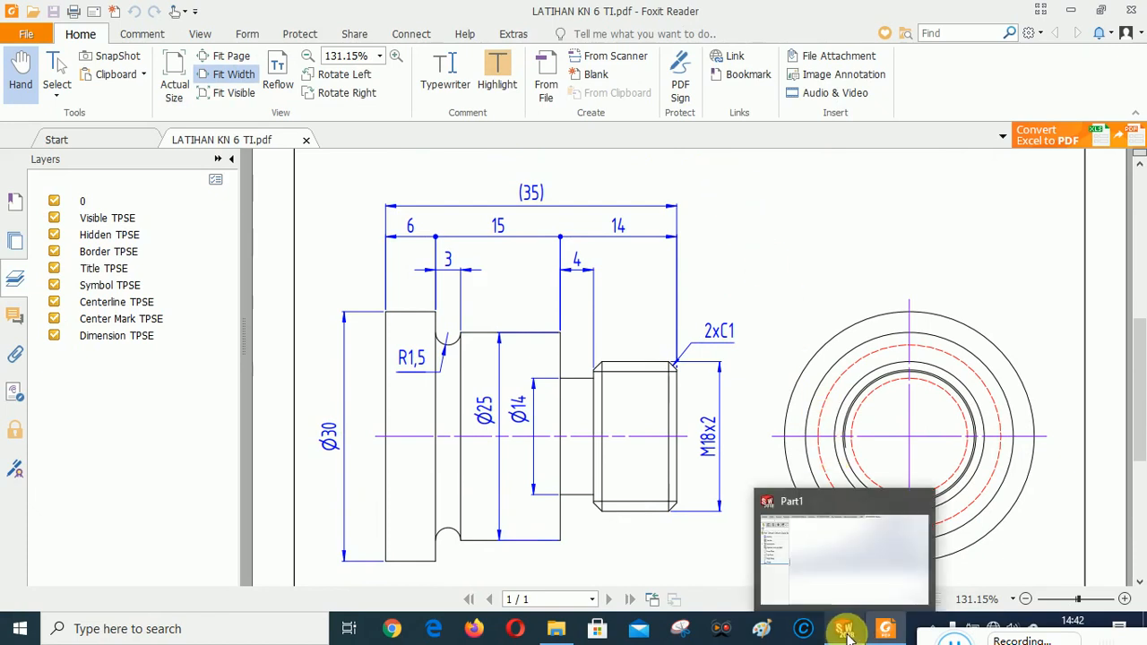
pyautogui.click(846, 630)
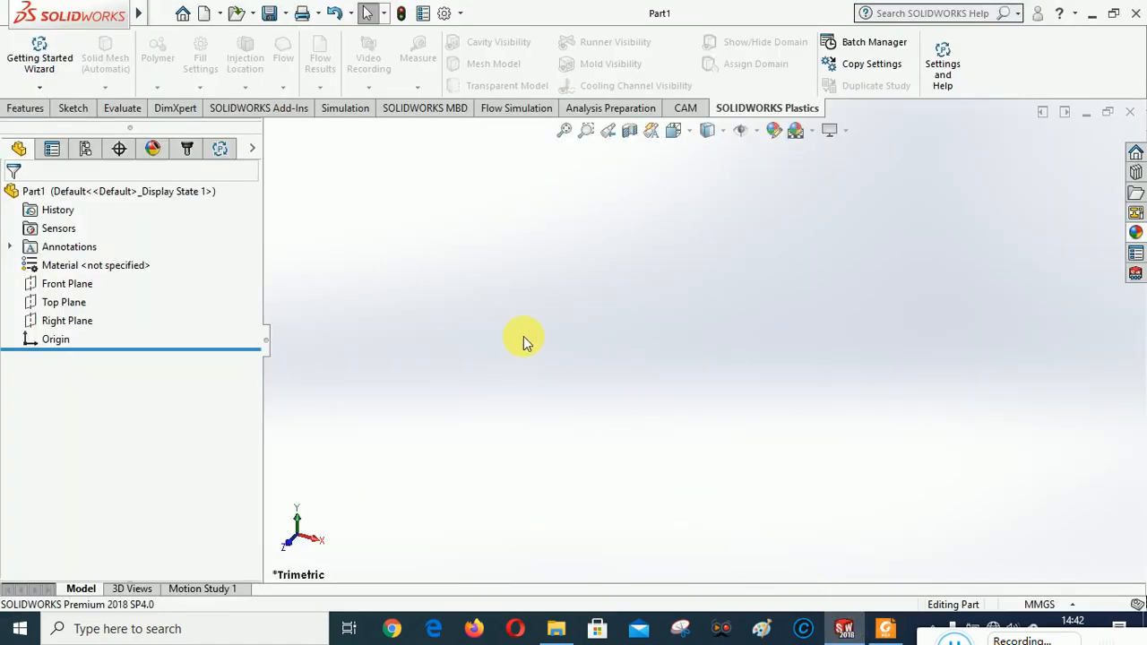
pyautogui.click(25, 109)
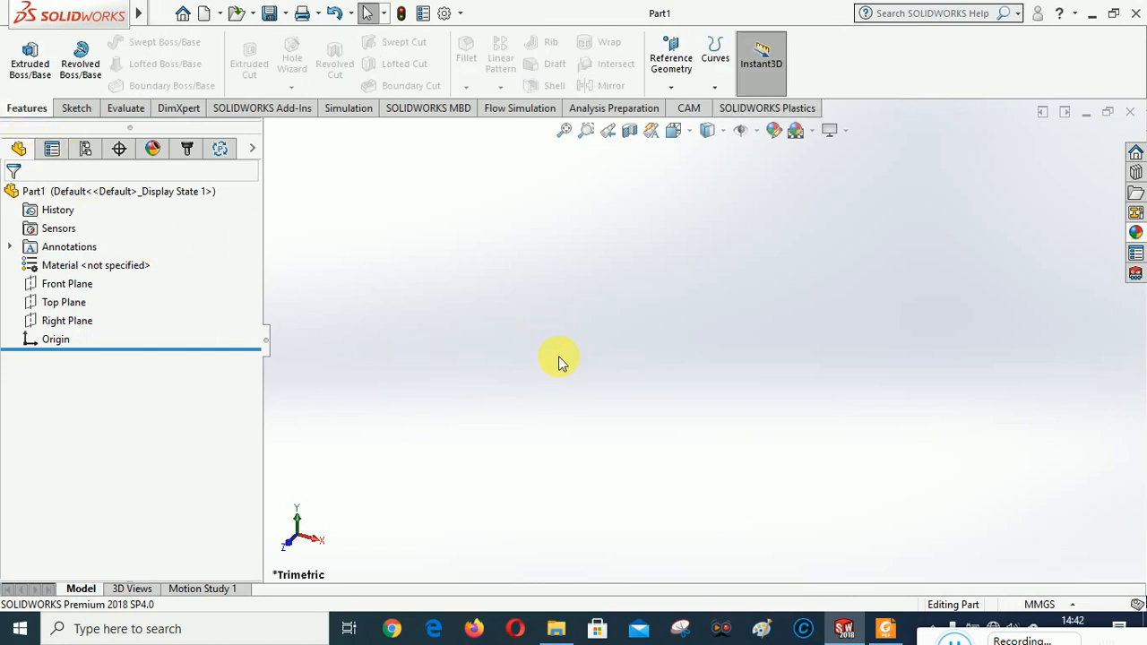
pyautogui.click(81, 52)
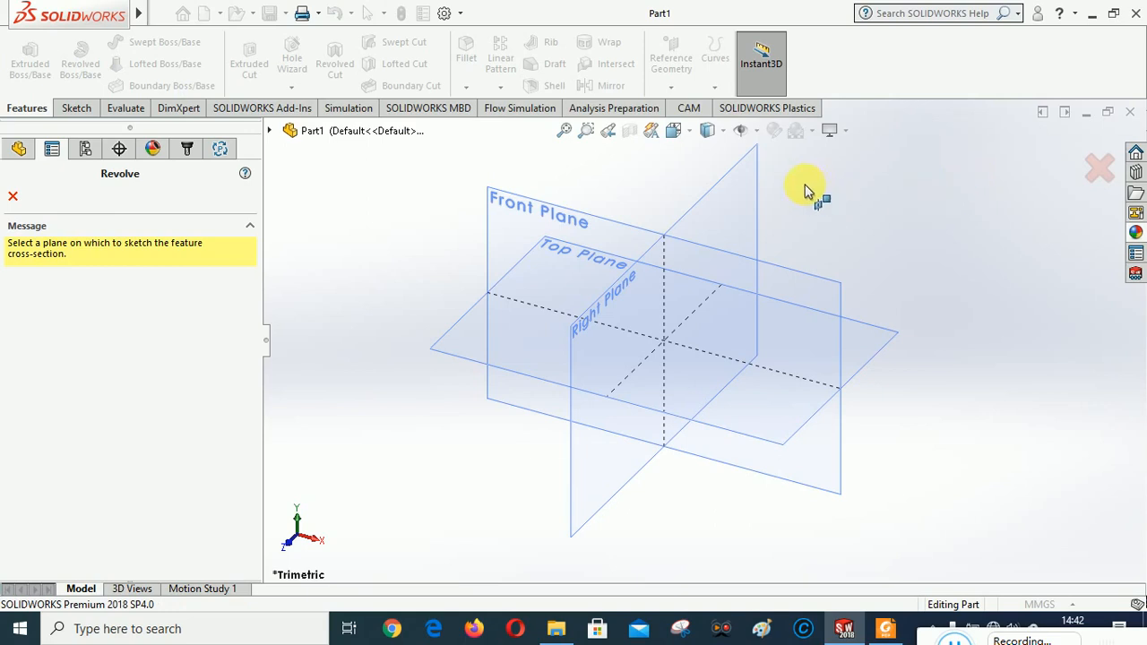
pyautogui.click(732, 186)
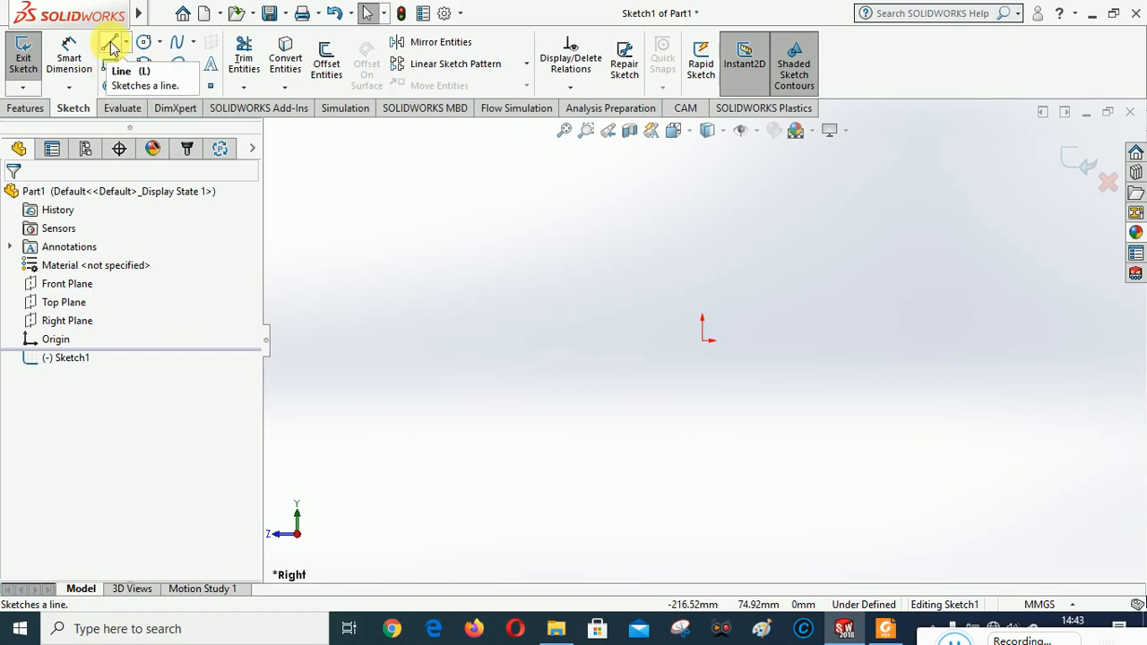
# Sketch the flange outline with a vertical line about 73 mm up from the origin and a horizontal edge about 19 mm long
pyautogui.click(110, 42)
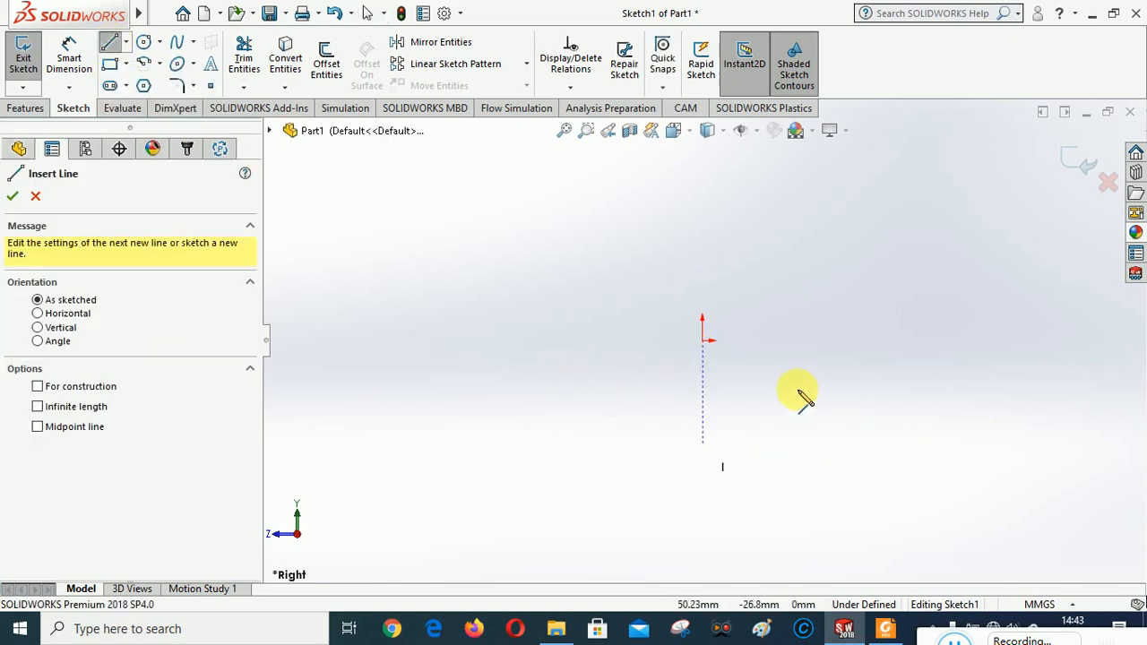
pyautogui.click(704, 340)
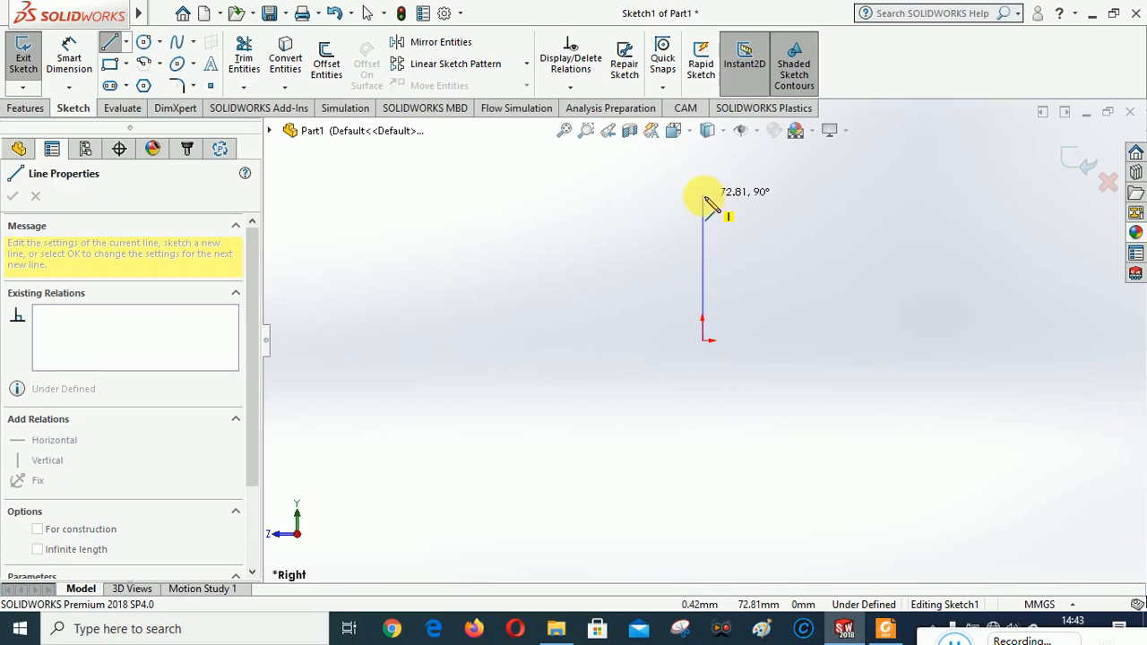
pyautogui.click(704, 195)
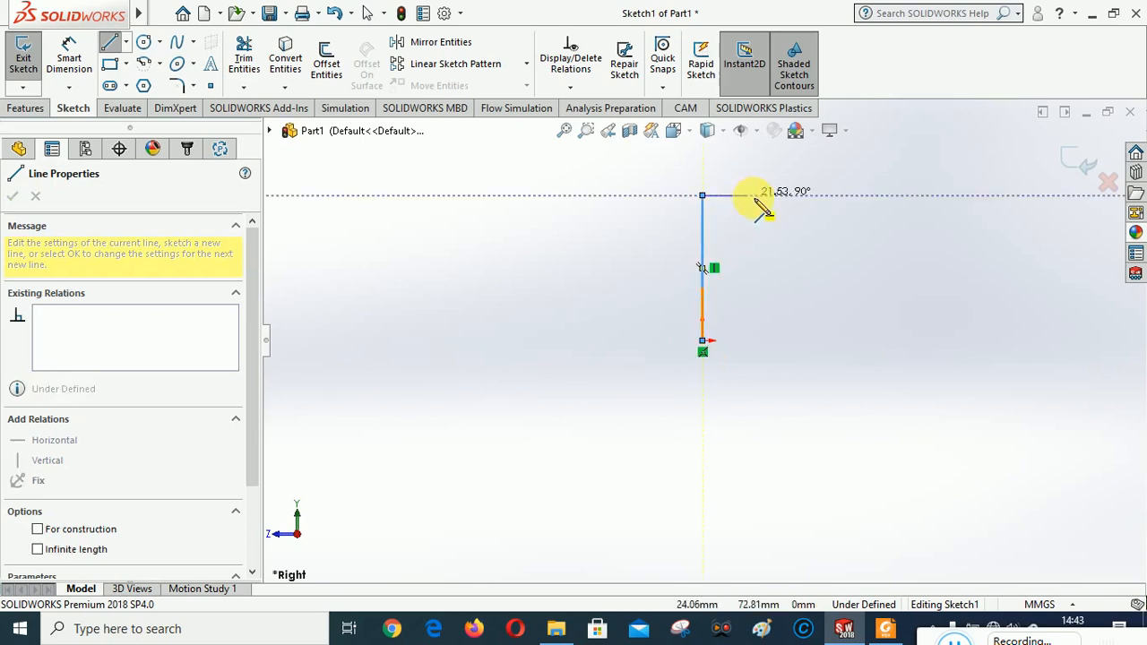
pyautogui.click(743, 196)
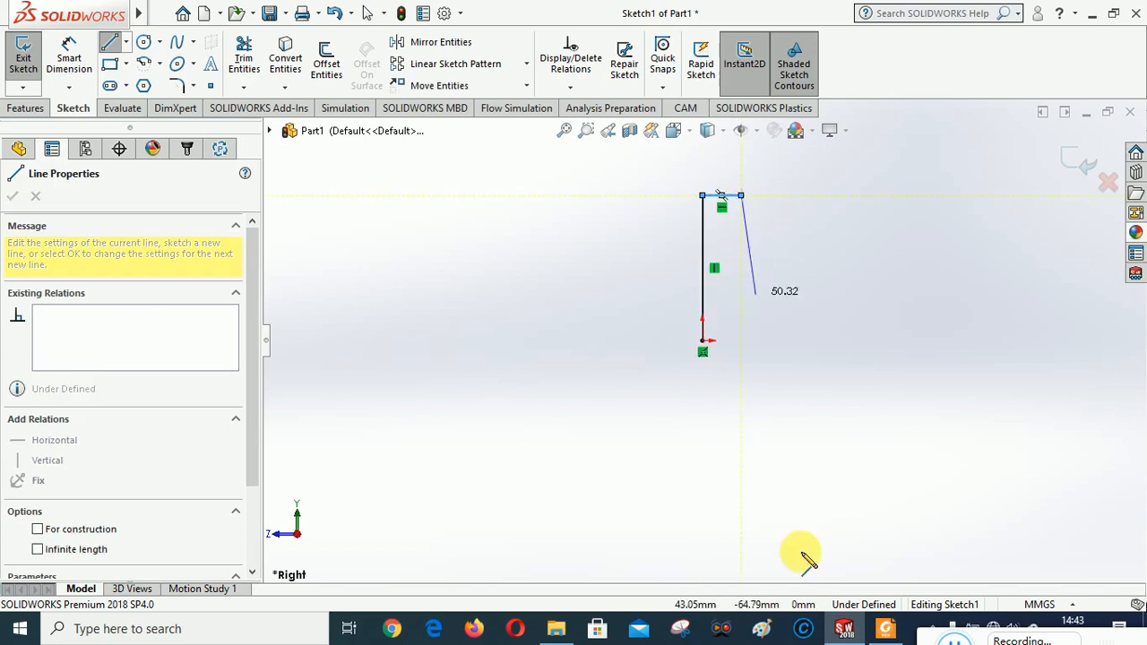
# Check the drawing in Foxit Reader, then return to SOLIDWORKS and sketch the rectangular groove and the middle section with its step down
pyautogui.click(887, 630)
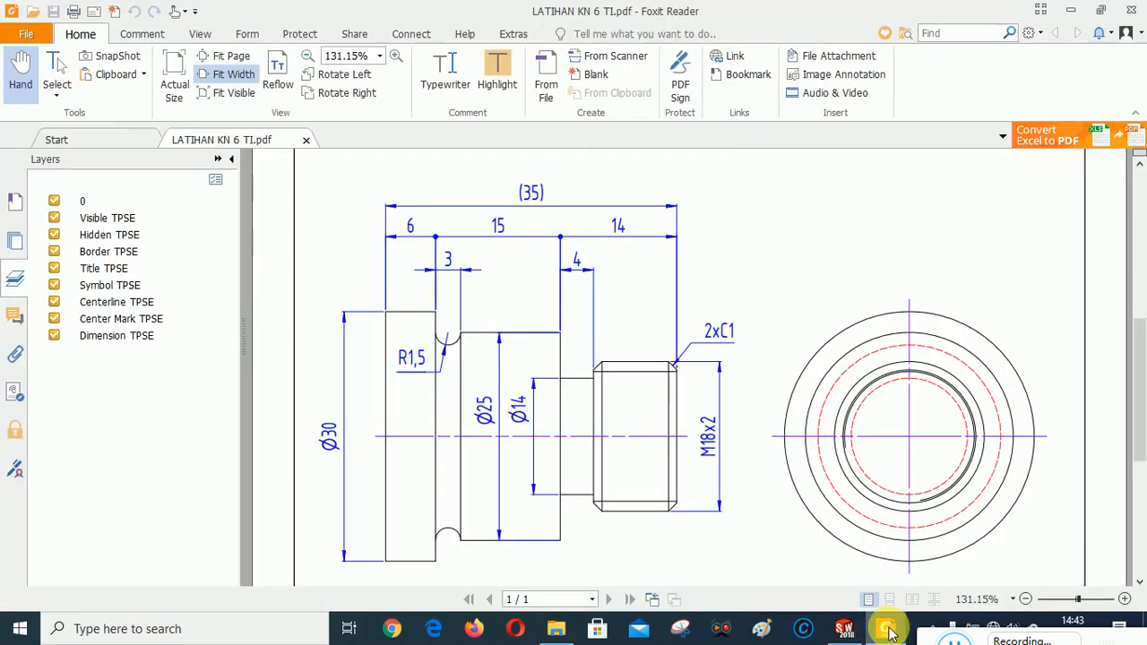
pyautogui.click(887, 630)
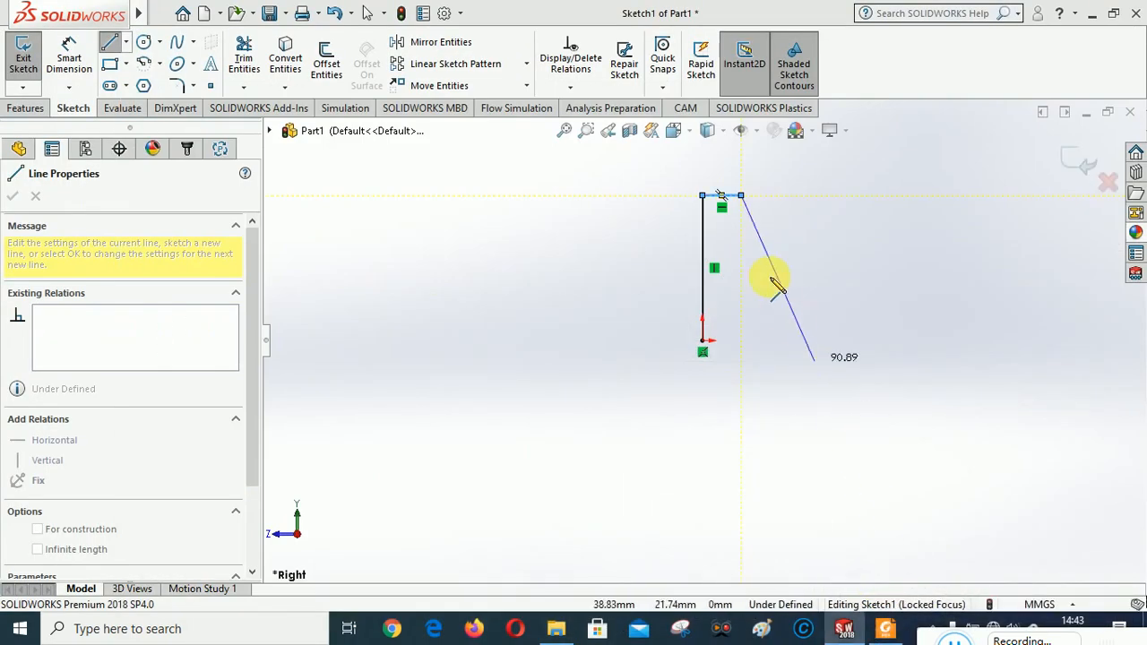
pyautogui.click(741, 226)
pyautogui.click(762, 227)
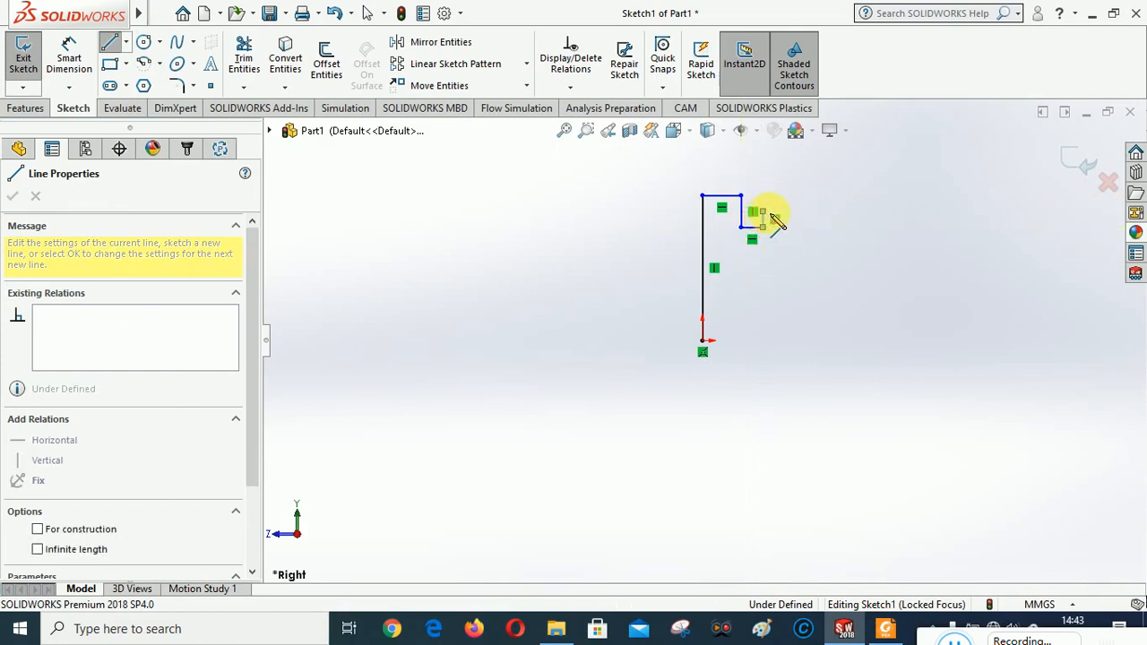
pyautogui.click(762, 213)
pyautogui.click(842, 212)
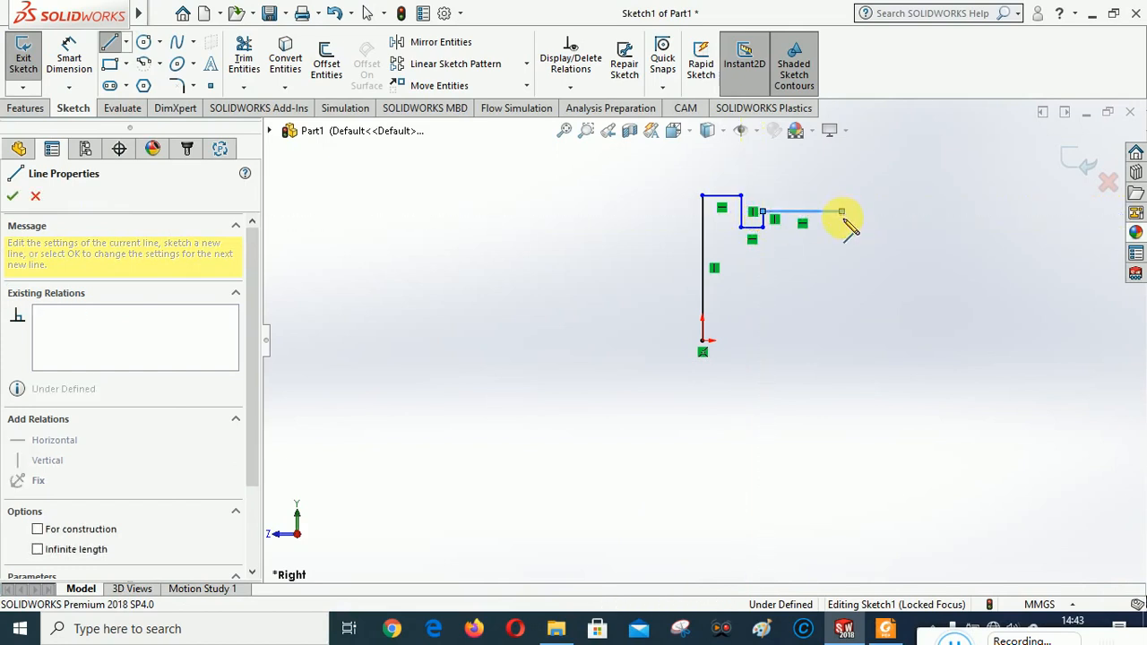
pyautogui.click(841, 240)
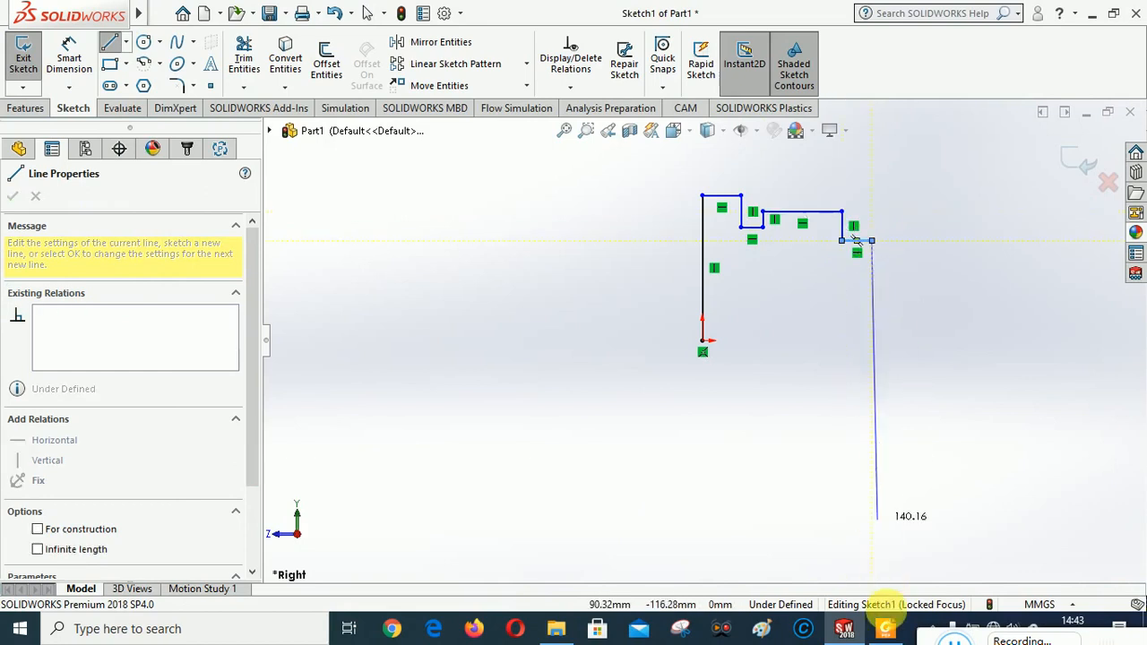
# Recheck the drawing in Foxit Reader, then in SOLIDWORKS sketch the thread relief and threaded end, closing the profile at the origin
pyautogui.click(885, 629)
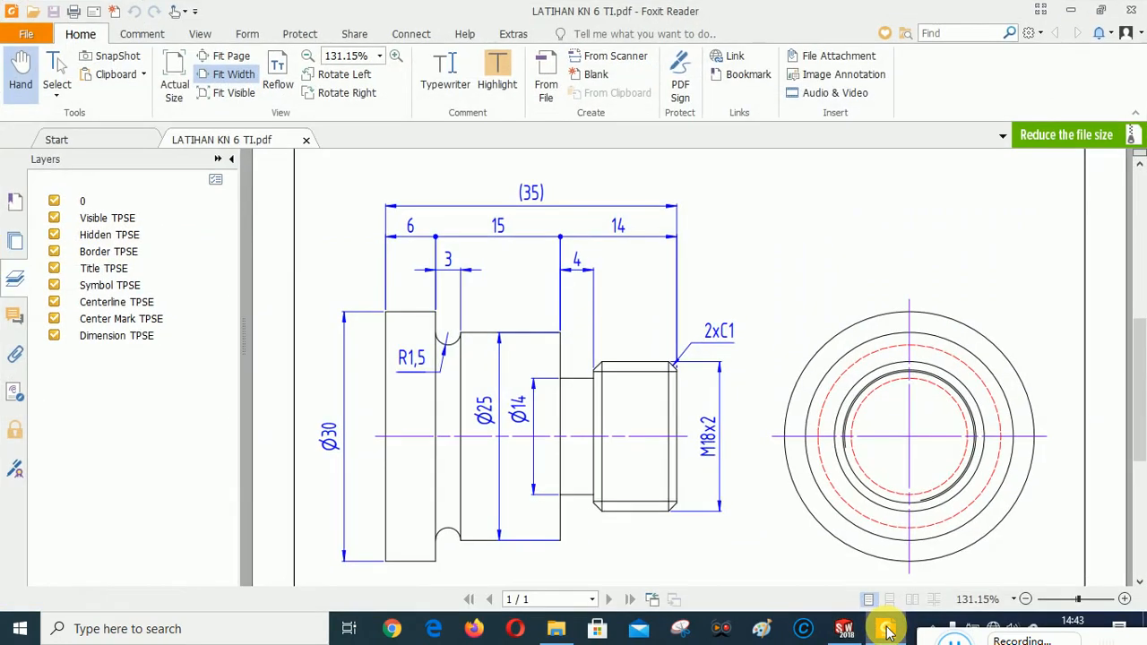
pyautogui.click(887, 632)
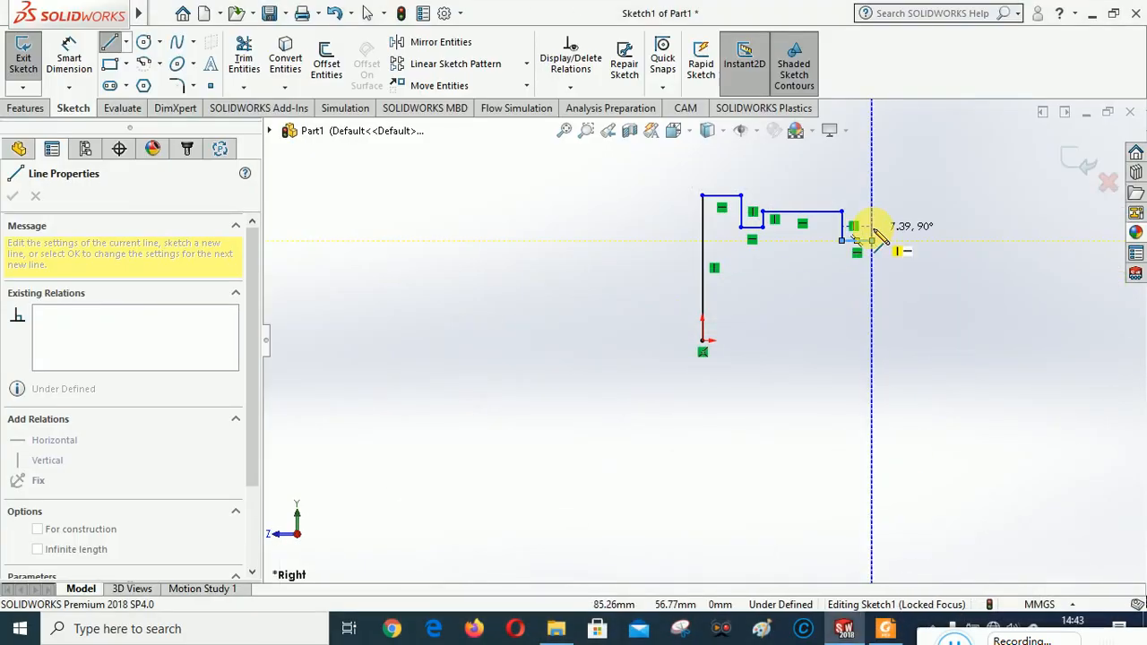
pyautogui.click(871, 240)
pyautogui.click(871, 226)
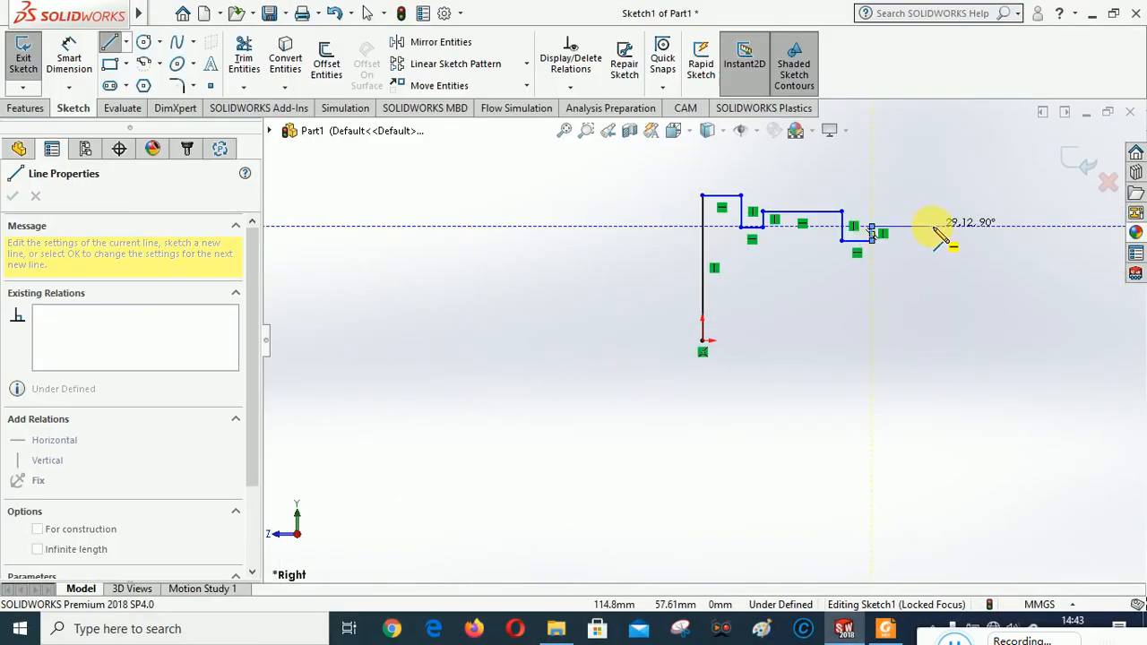
pyautogui.click(934, 227)
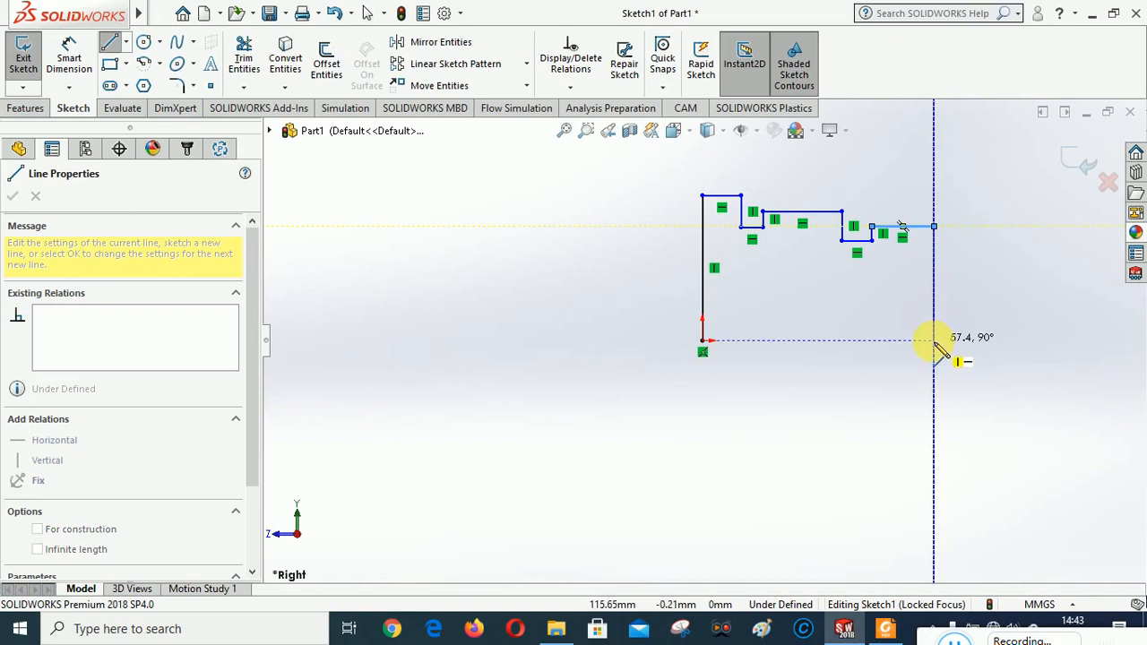
pyautogui.click(934, 340)
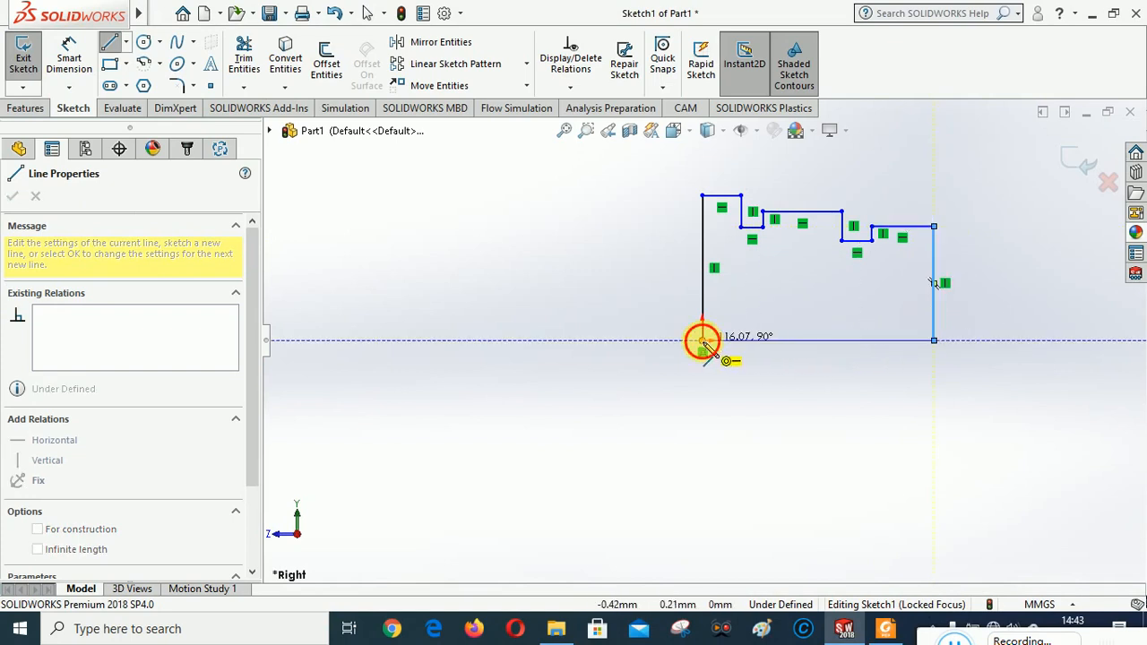
pyautogui.click(684, 406)
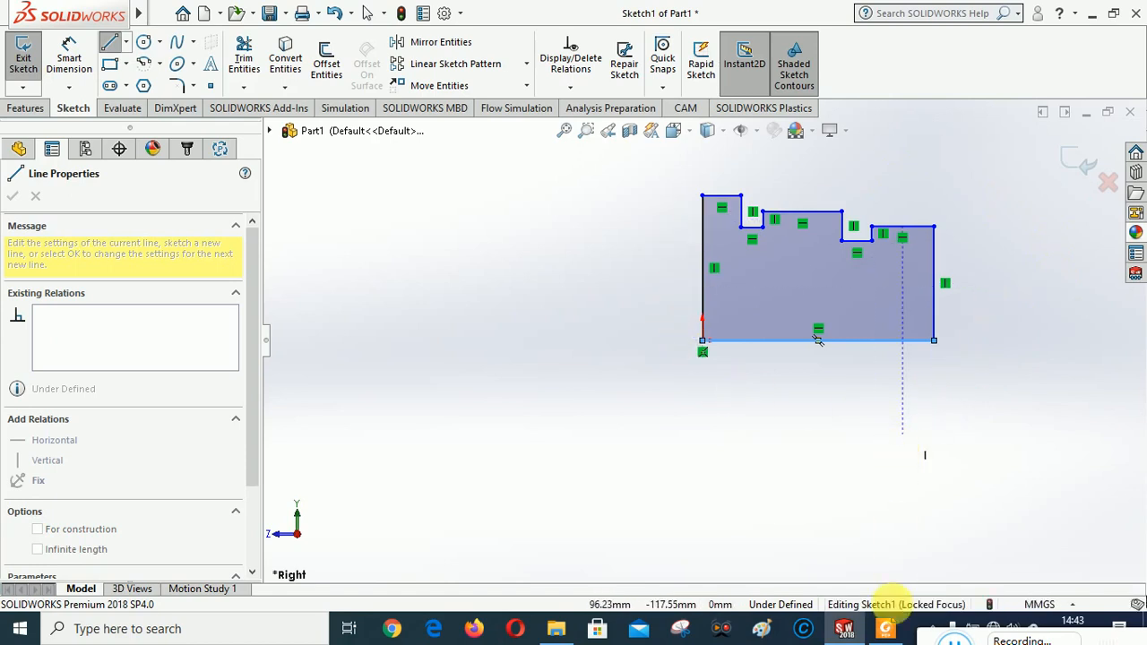
# Consult the drawing in Foxit Reader, then return to SOLIDWORKS and dimension the flange's top edge 15 mm from the origin
pyautogui.click(886, 628)
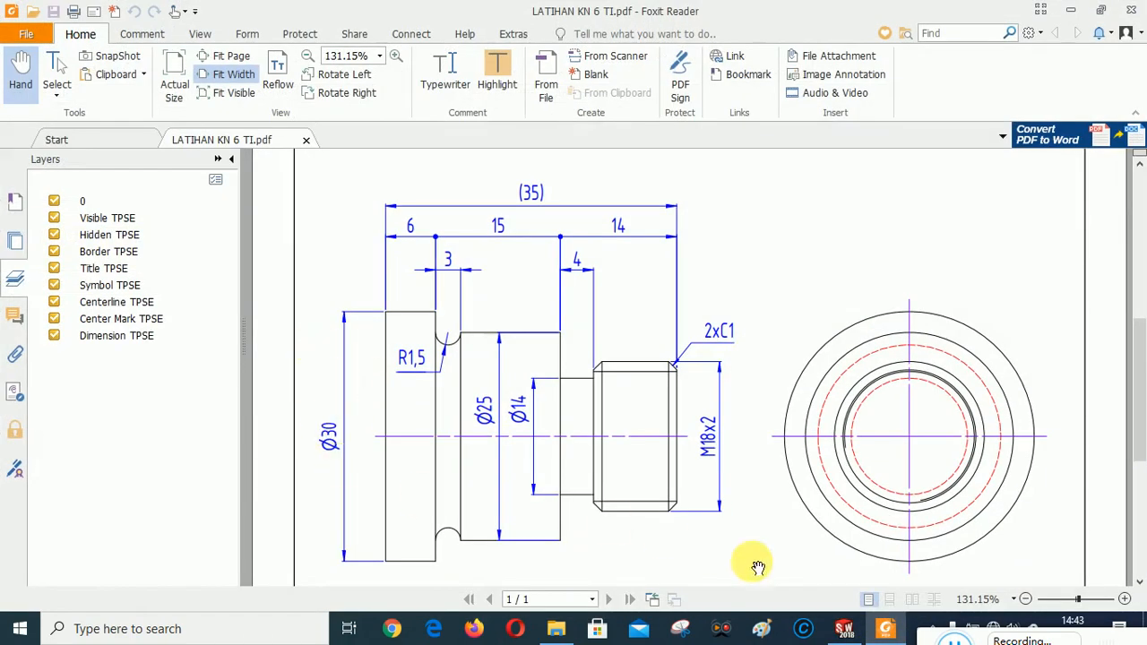
pyautogui.click(844, 630)
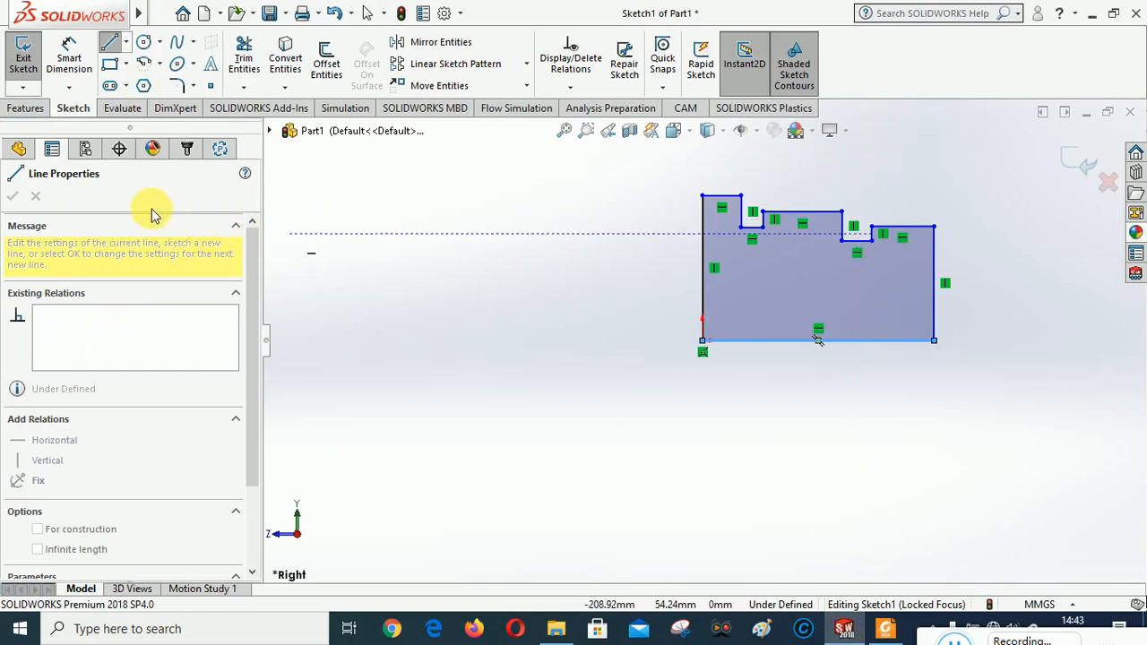
pyautogui.click(68, 44)
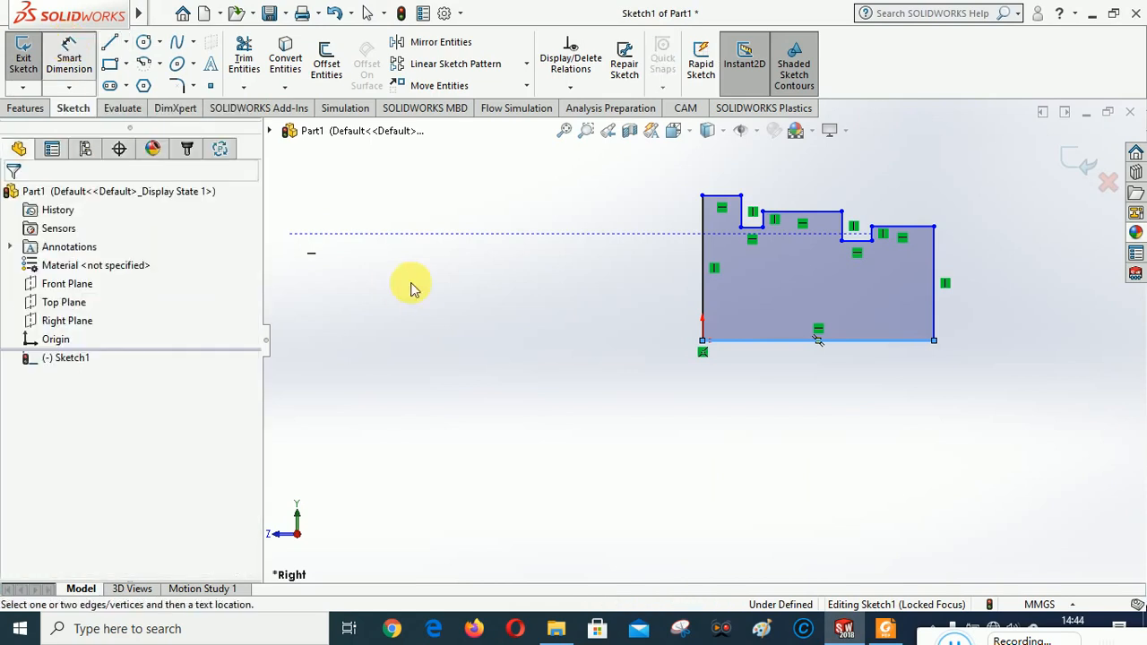
pyautogui.click(716, 204)
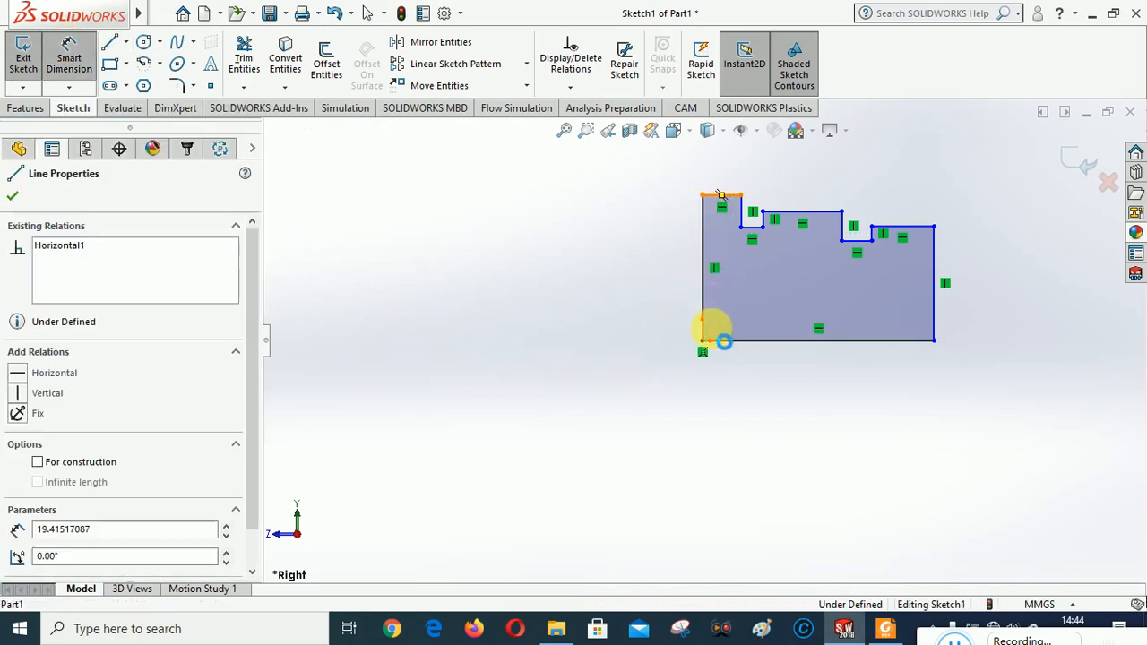
pyautogui.click(703, 340)
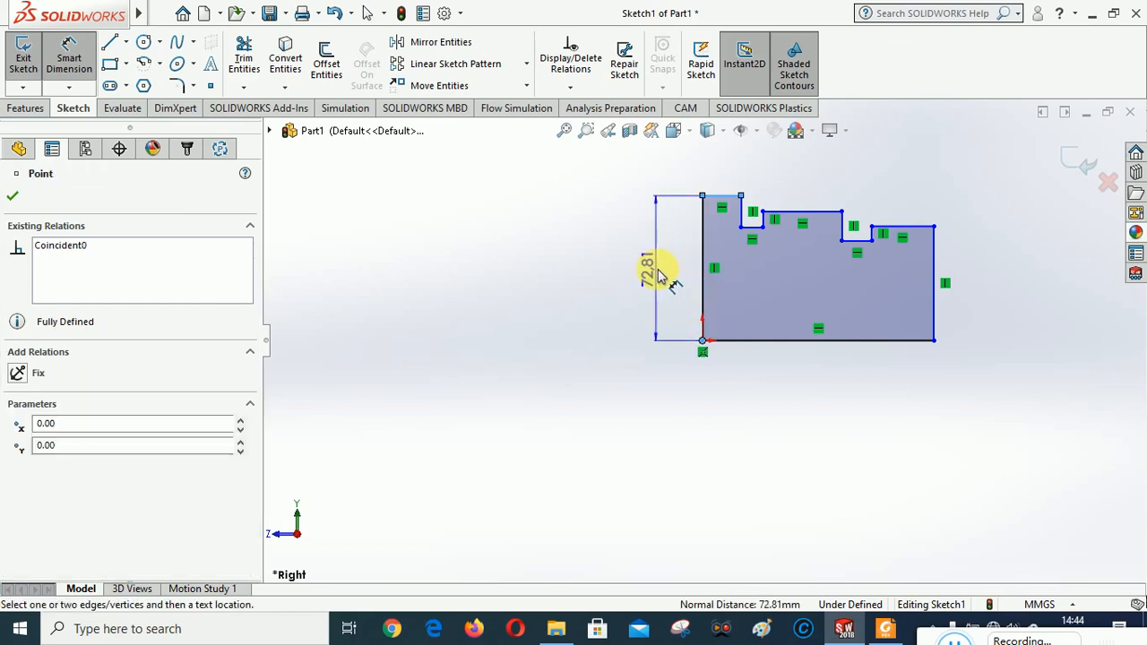
pyautogui.click(659, 276)
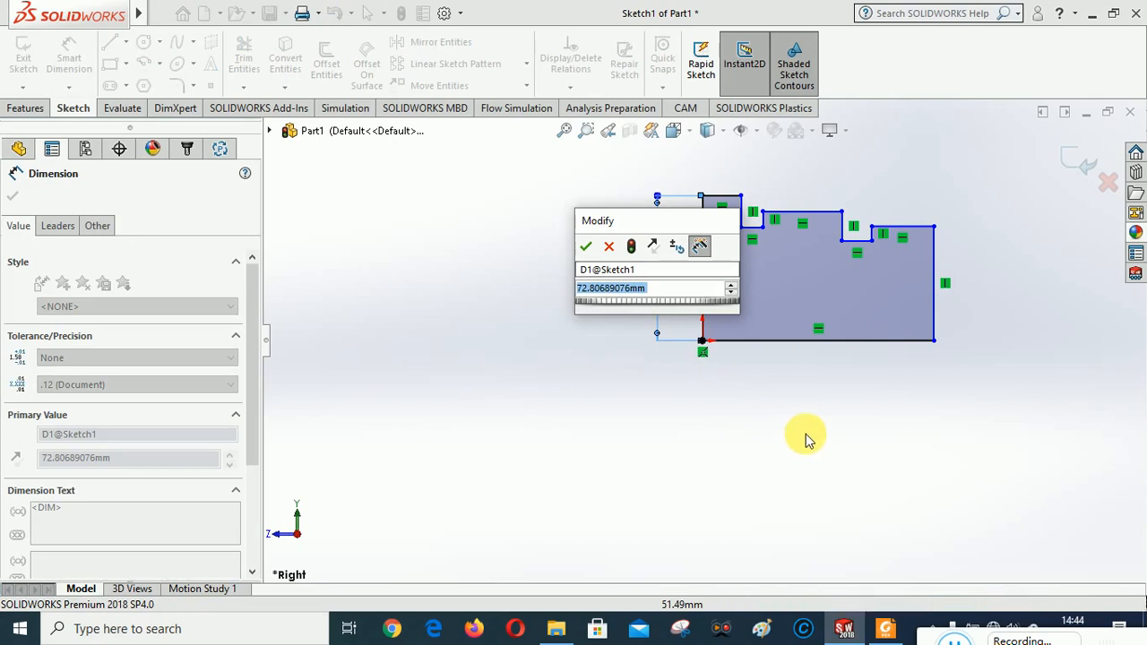
pyautogui.write('1')
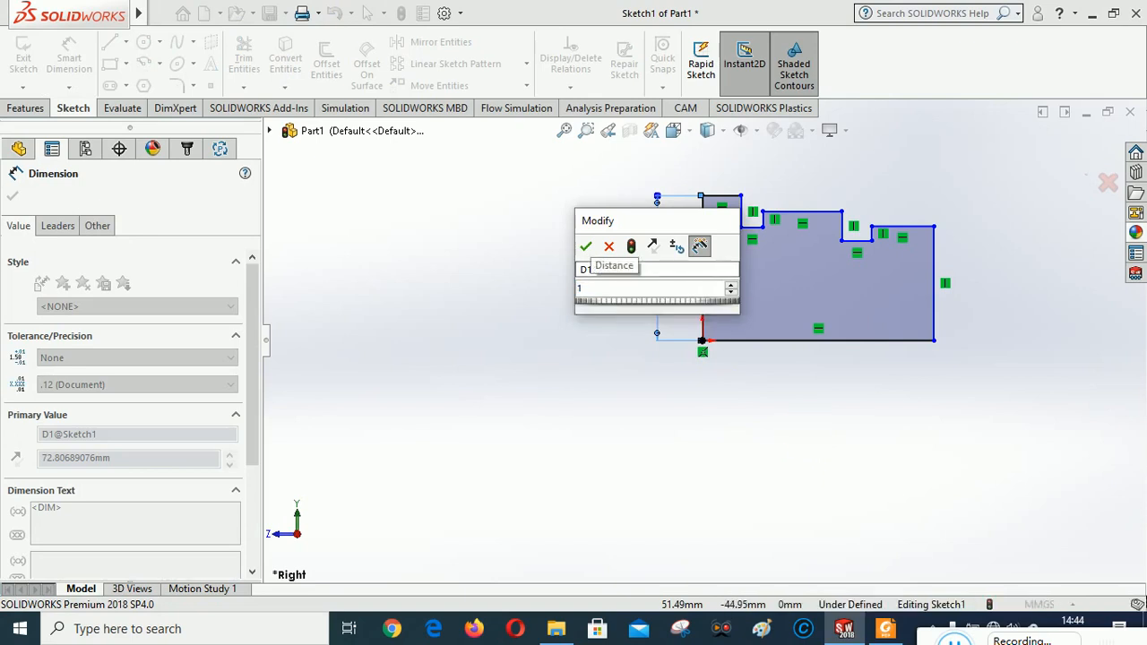
pyautogui.write('5')
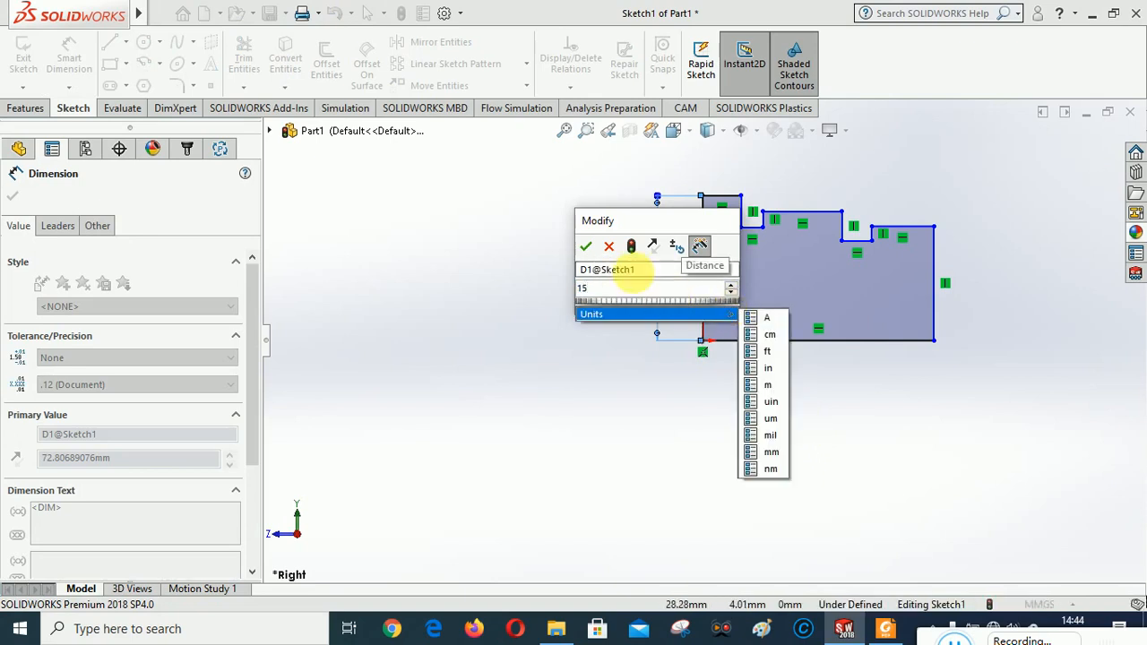
pyautogui.click(587, 245)
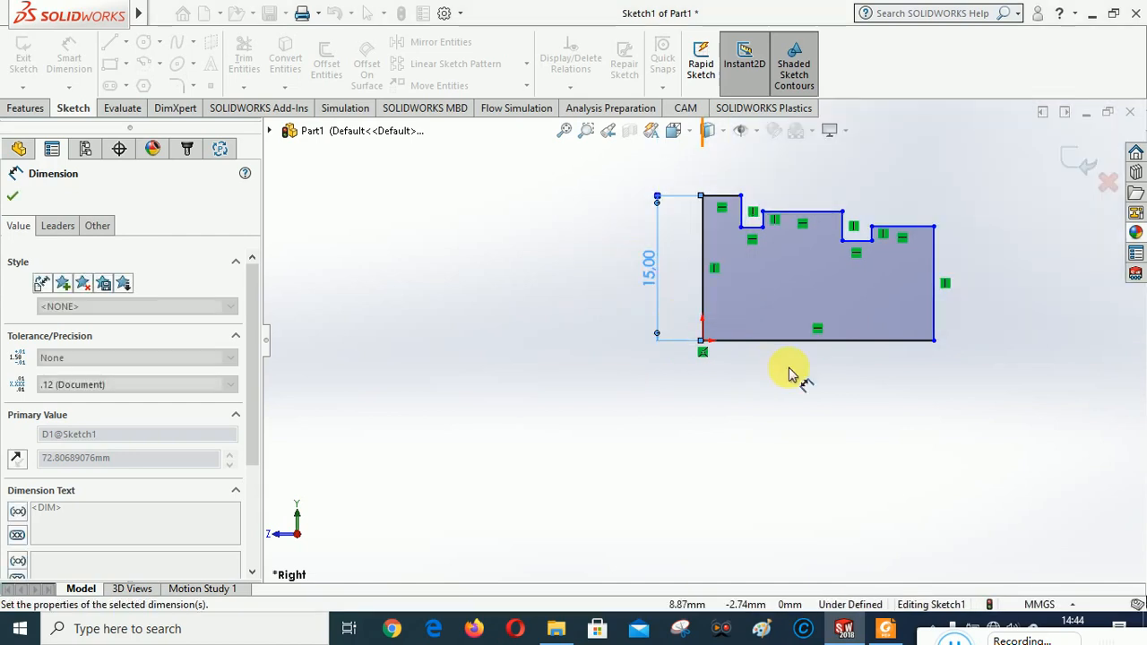
# Recheck the PDF drawing and dimension the flange's top edge with a width of 6 mm
pyautogui.scroll(-3, 801, 199)
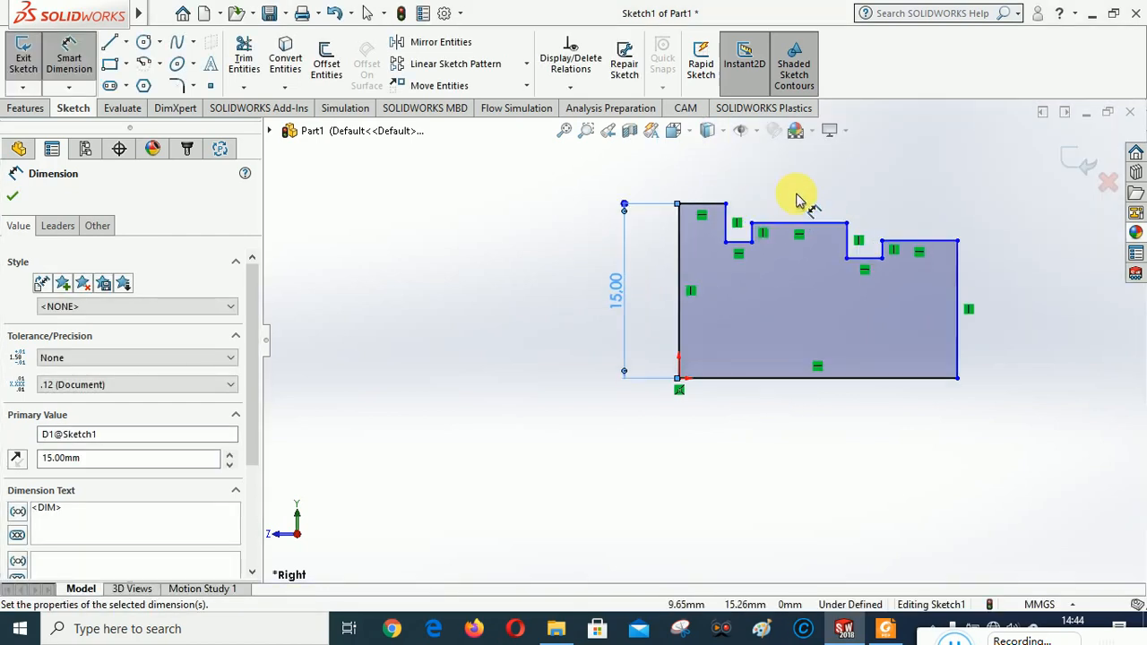
pyautogui.click(891, 634)
pyautogui.click(891, 634)
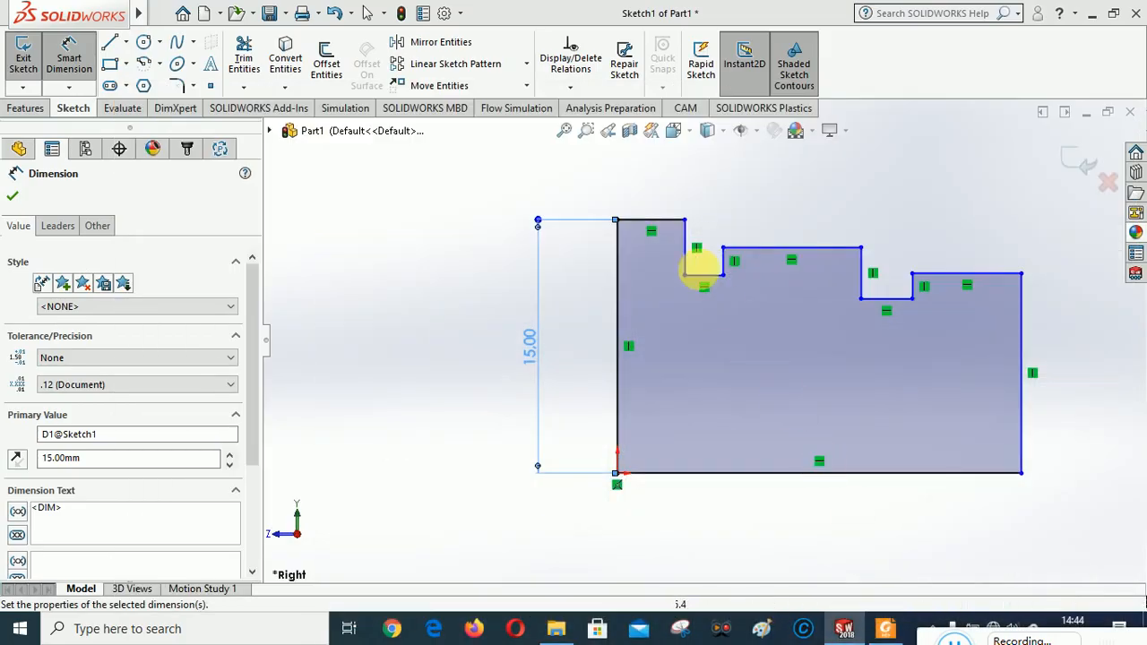
pyautogui.click(652, 224)
pyautogui.click(648, 183)
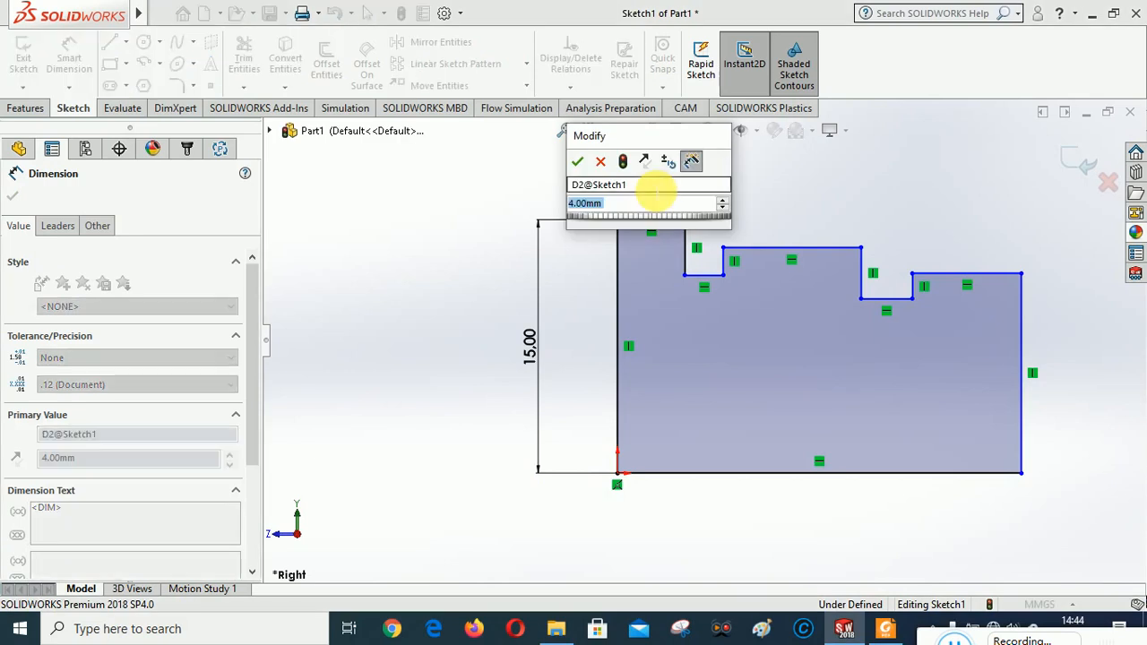
pyautogui.write('6')
pyautogui.click(579, 163)
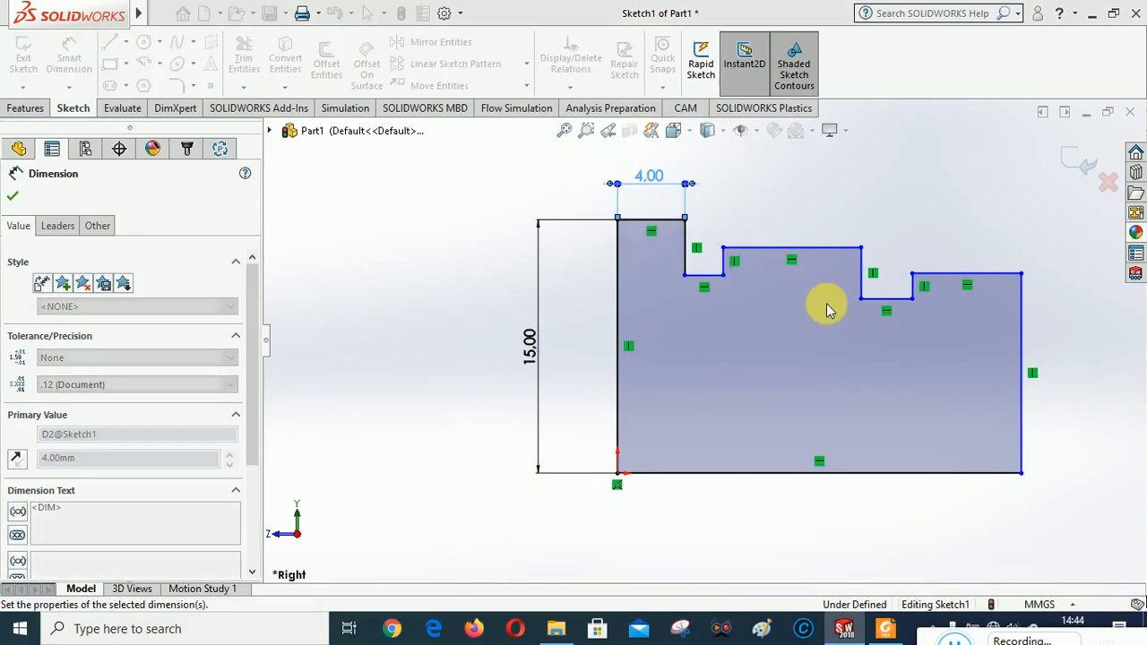
# Look up the groove width in the PDF drawing and dimension the distance between the groove's side walls as 3 mm
pyautogui.click(886, 630)
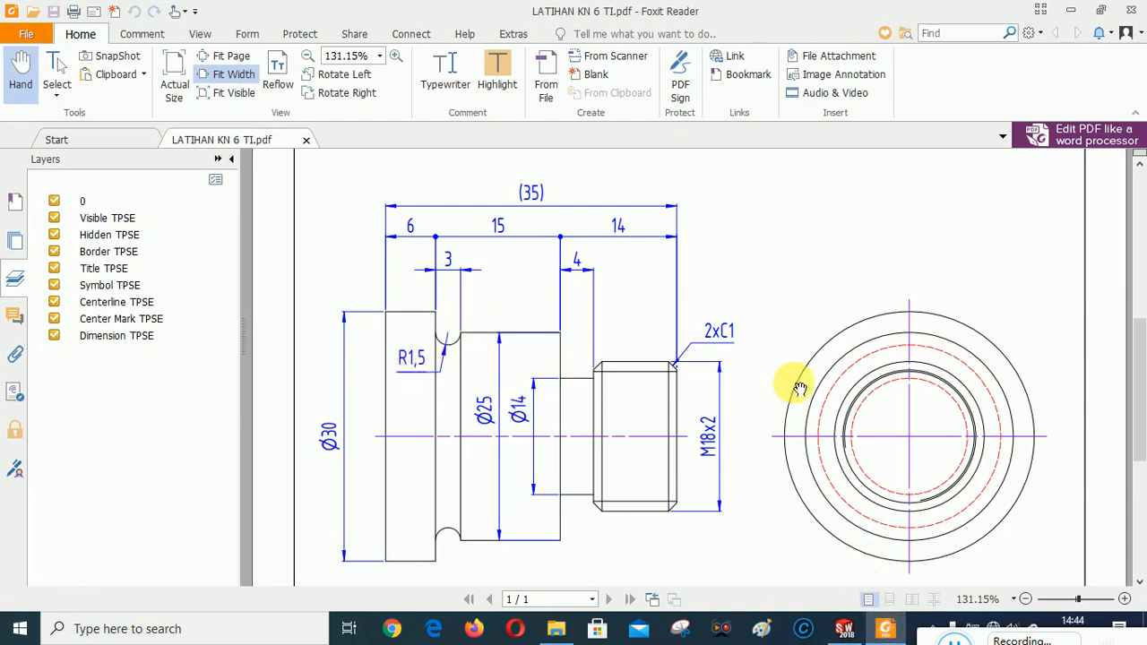
pyautogui.click(886, 631)
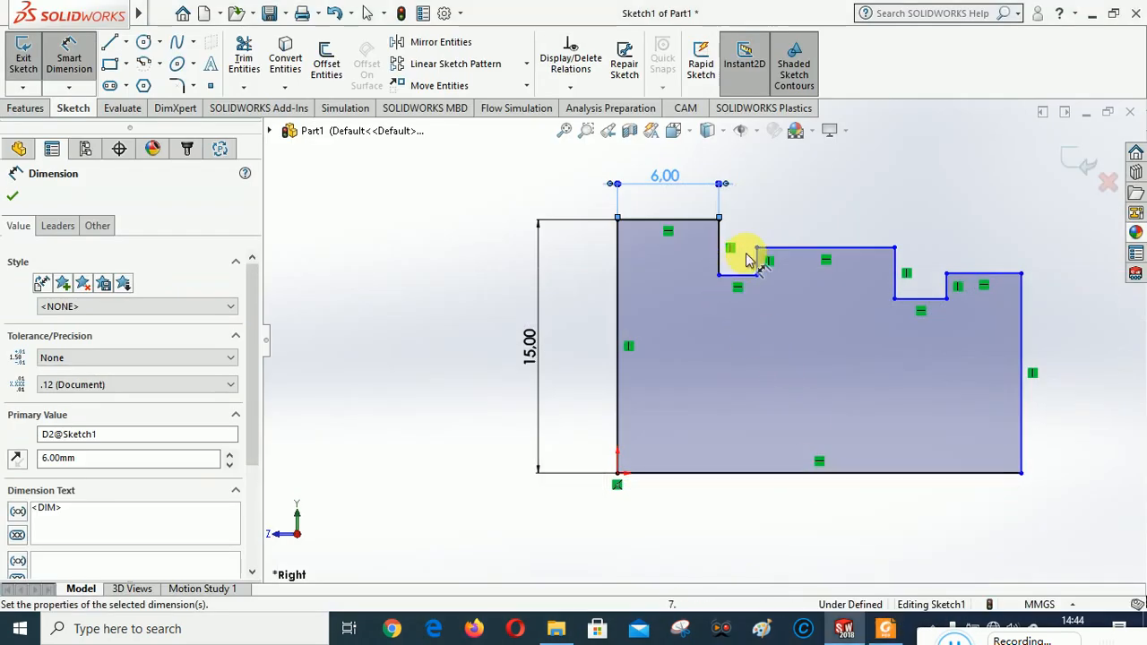
pyautogui.click(720, 256)
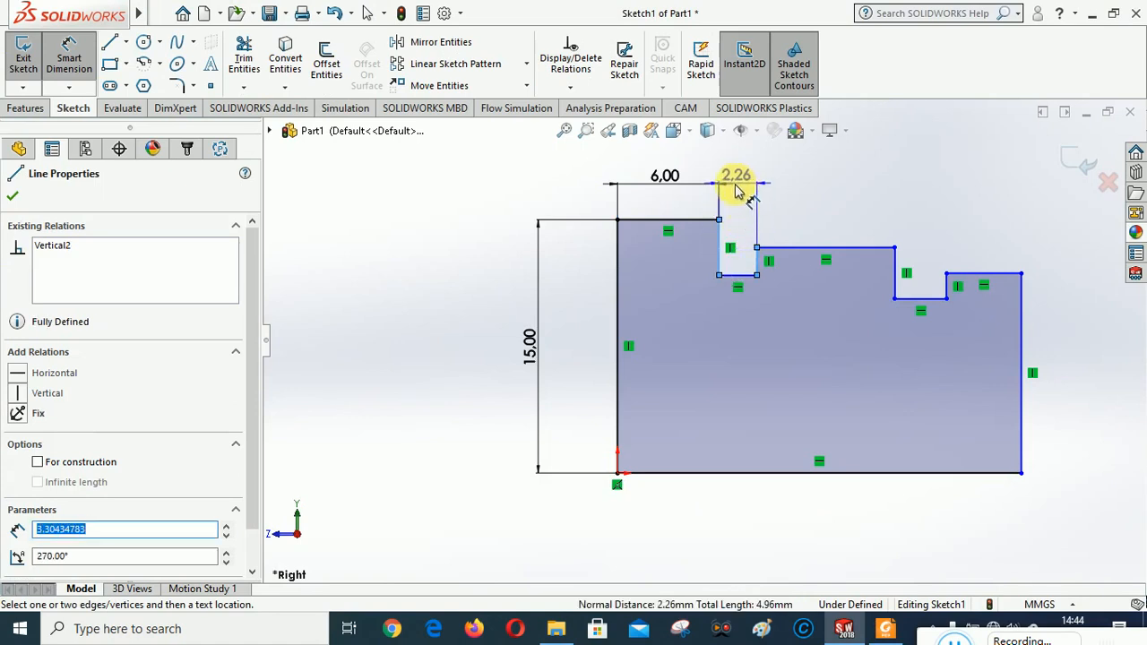
pyautogui.click(740, 193)
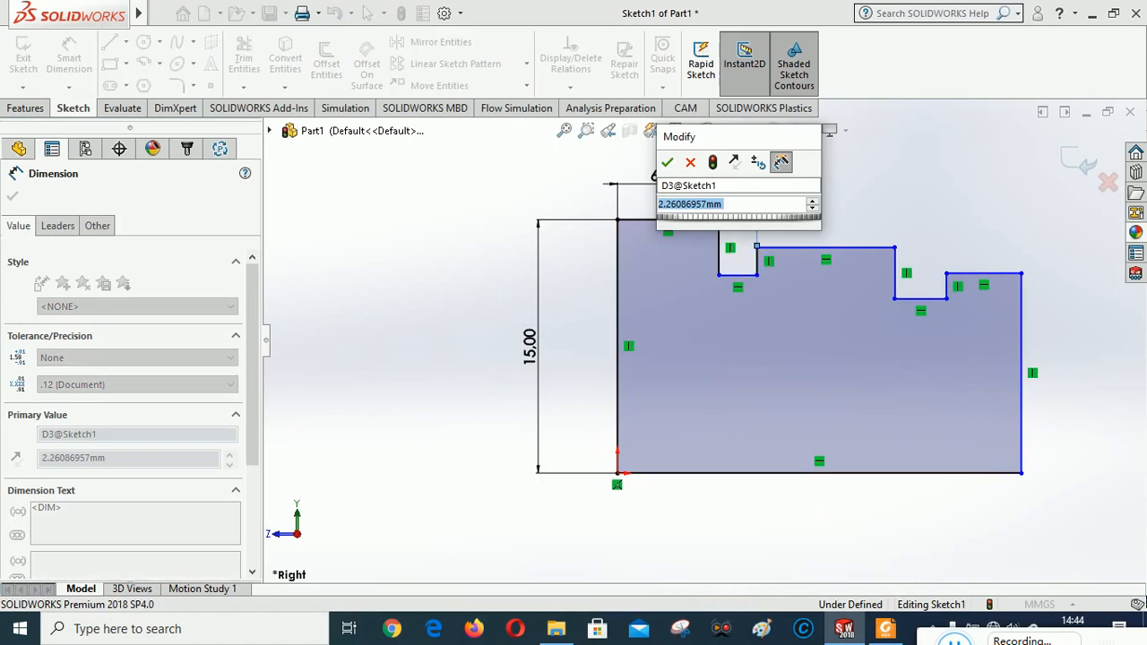
pyautogui.write('3')
pyautogui.click(666, 162)
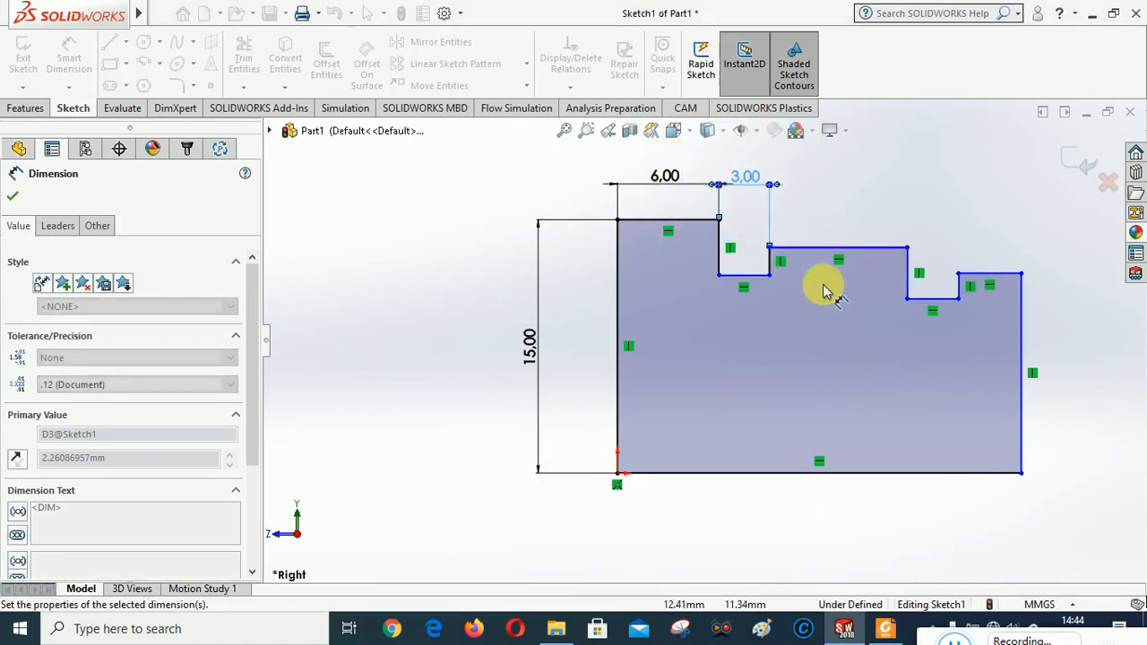
# Dimension the groove's depth as 1.5 mm between its floor and the adjacent middle section's top edge
pyautogui.click(783, 249)
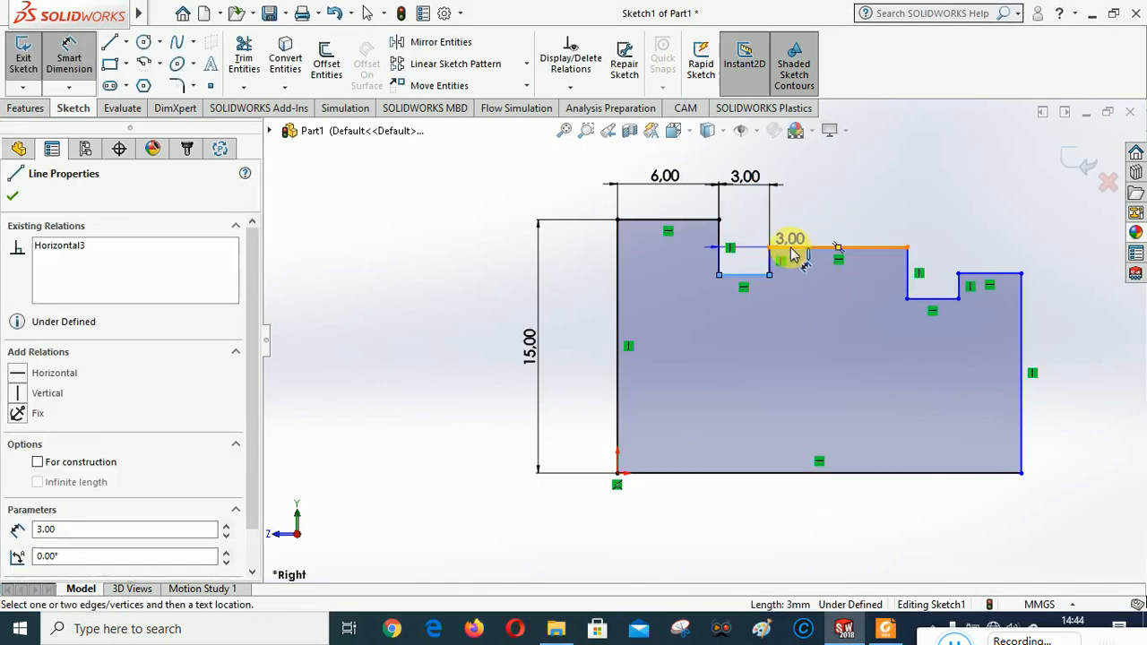
pyautogui.click(754, 258)
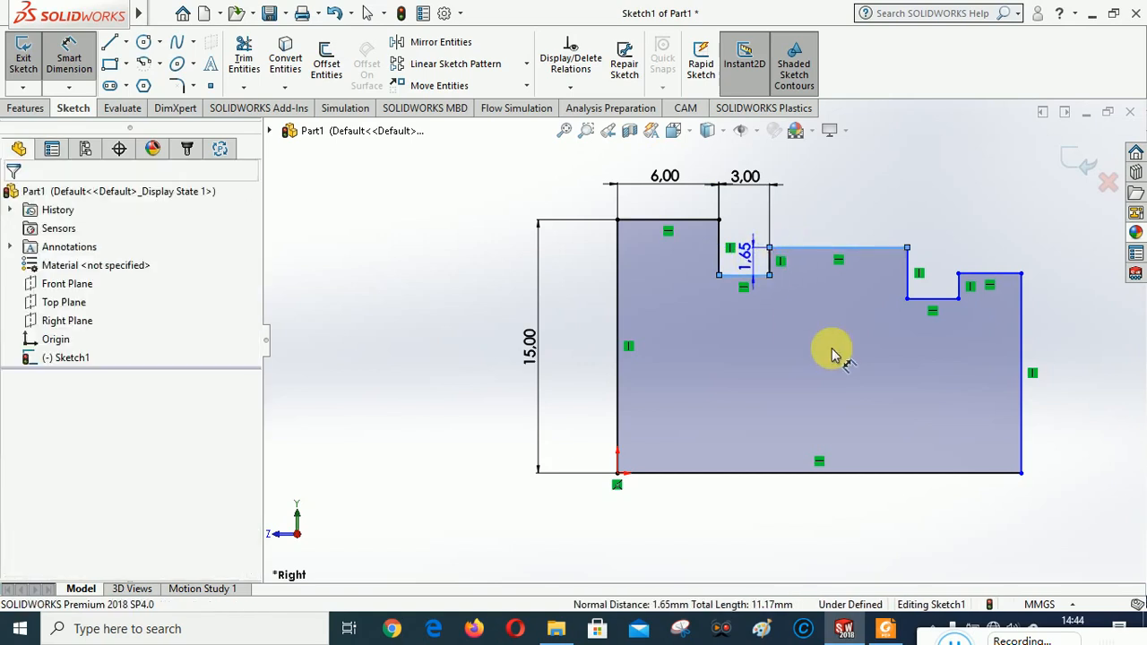
pyautogui.write('1')
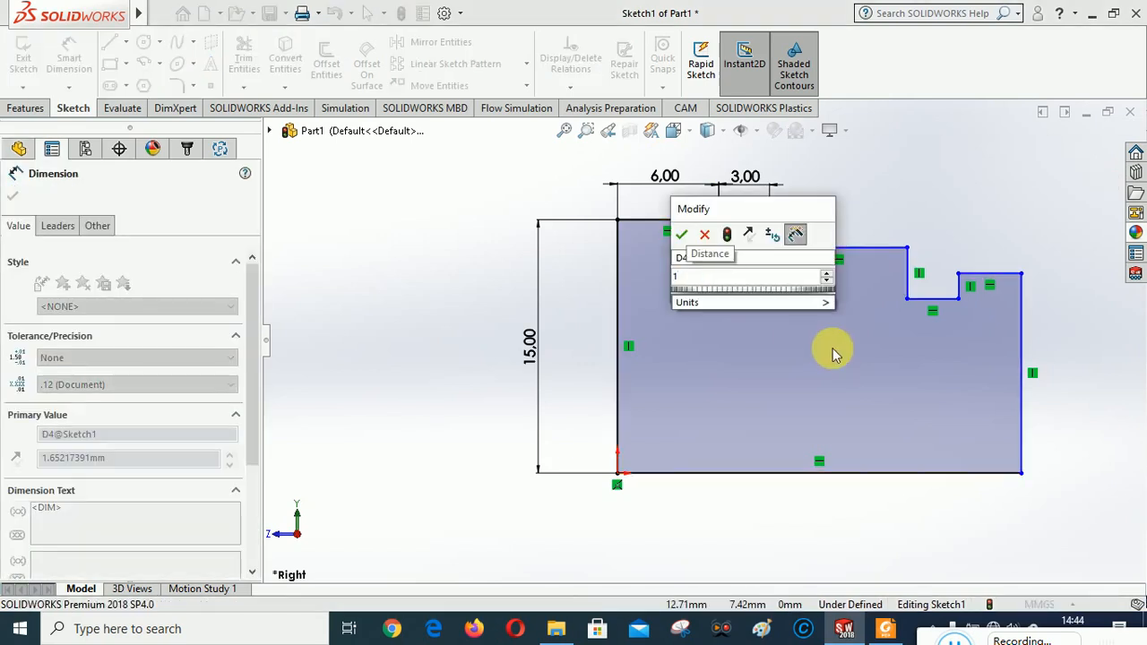
pyautogui.write('.5')
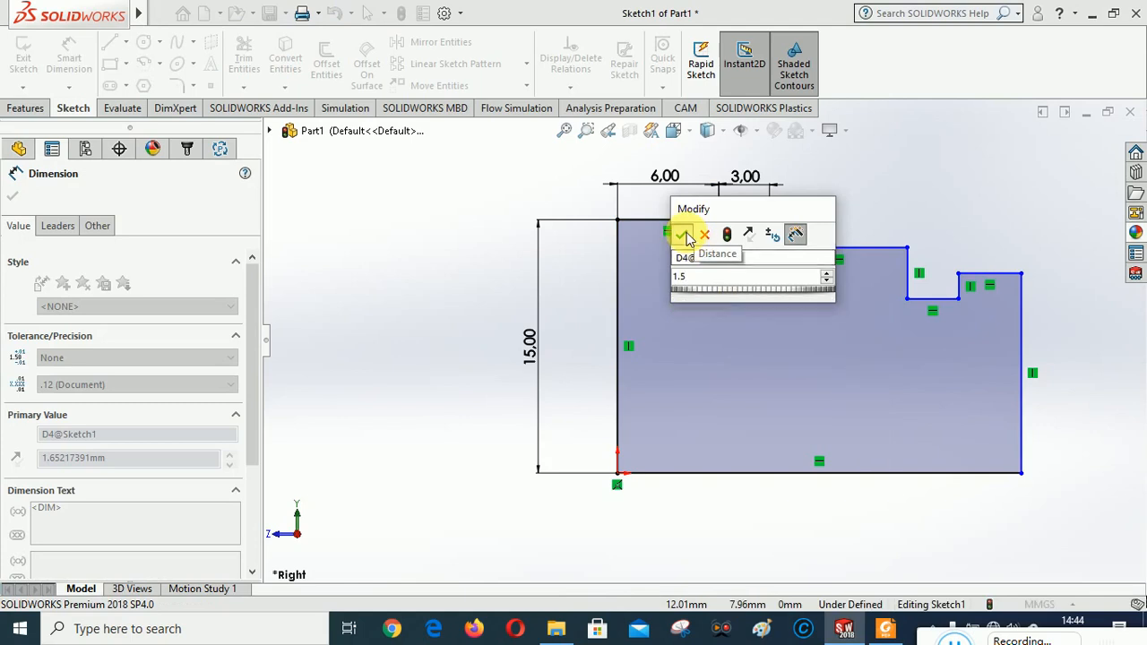
pyautogui.click(683, 235)
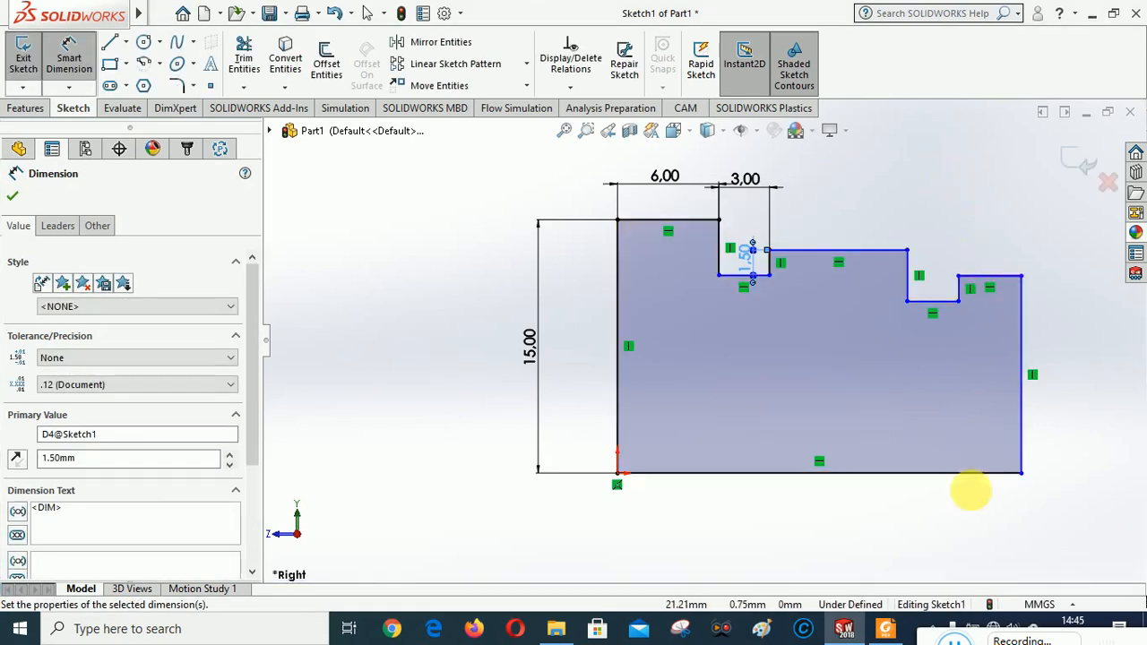
# Recheck the diameter in the PDF drawing and dimension the middle section's top edge 25/2 mm above the profile's base line
pyautogui.click(885, 630)
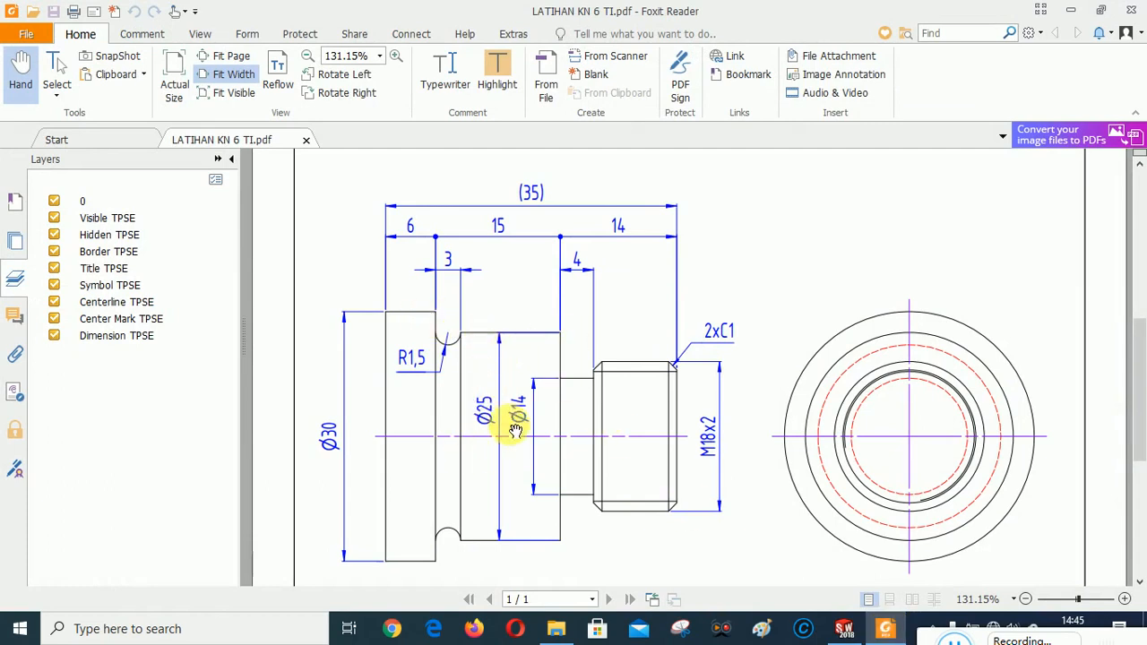
pyautogui.click(846, 630)
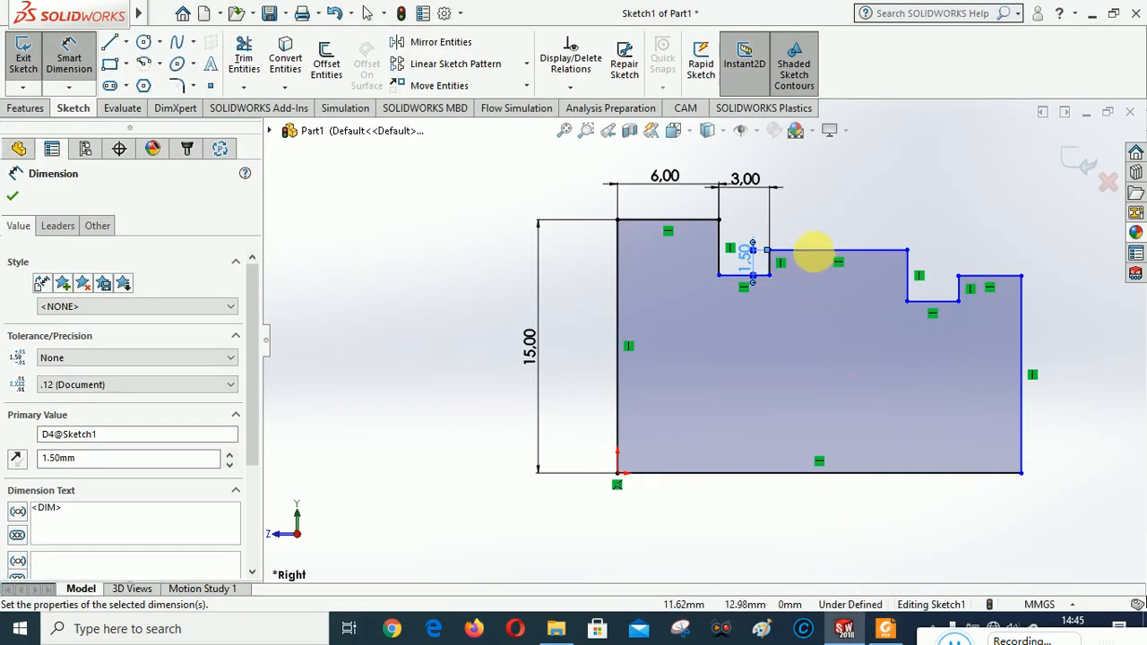
pyautogui.click(815, 255)
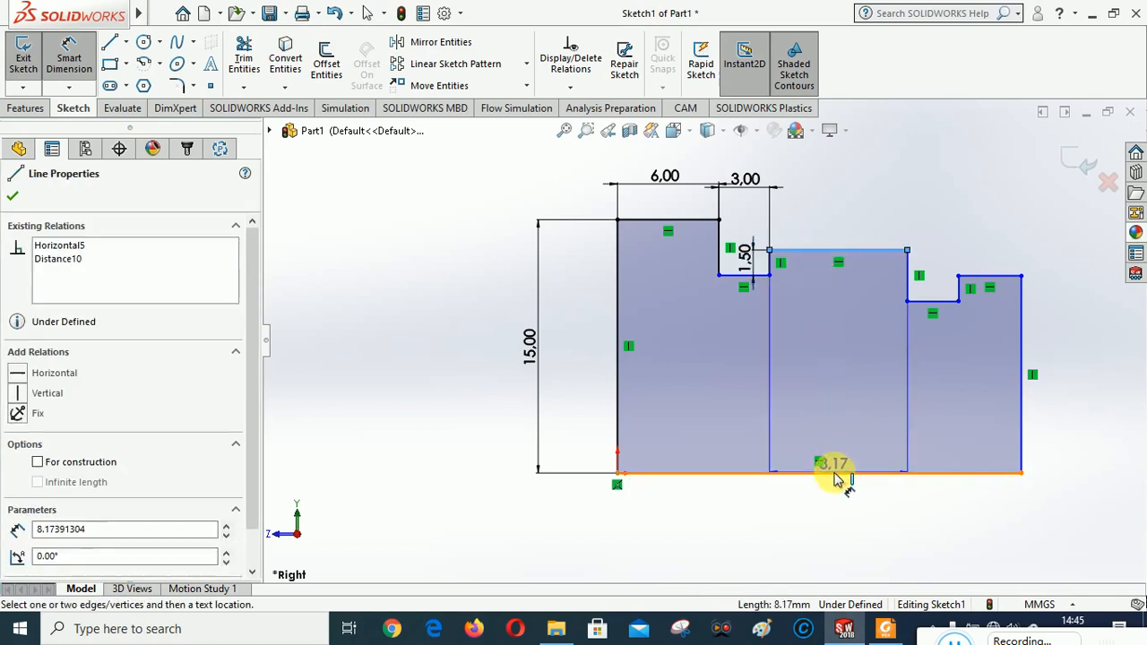
pyautogui.click(834, 474)
pyautogui.click(820, 354)
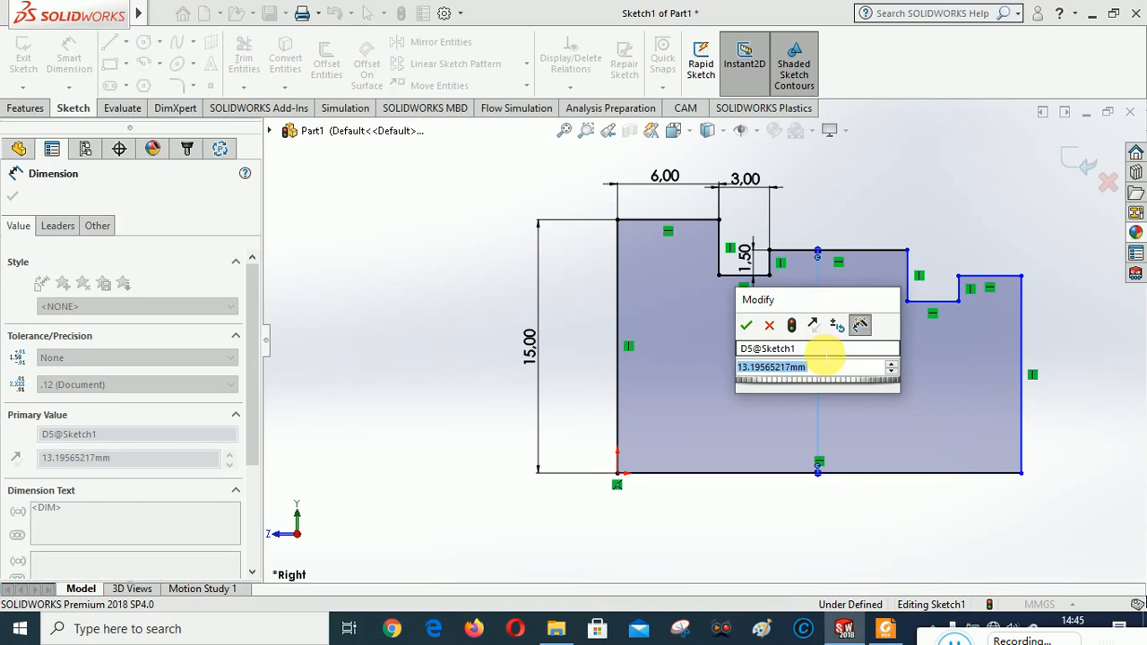
pyautogui.write('25')
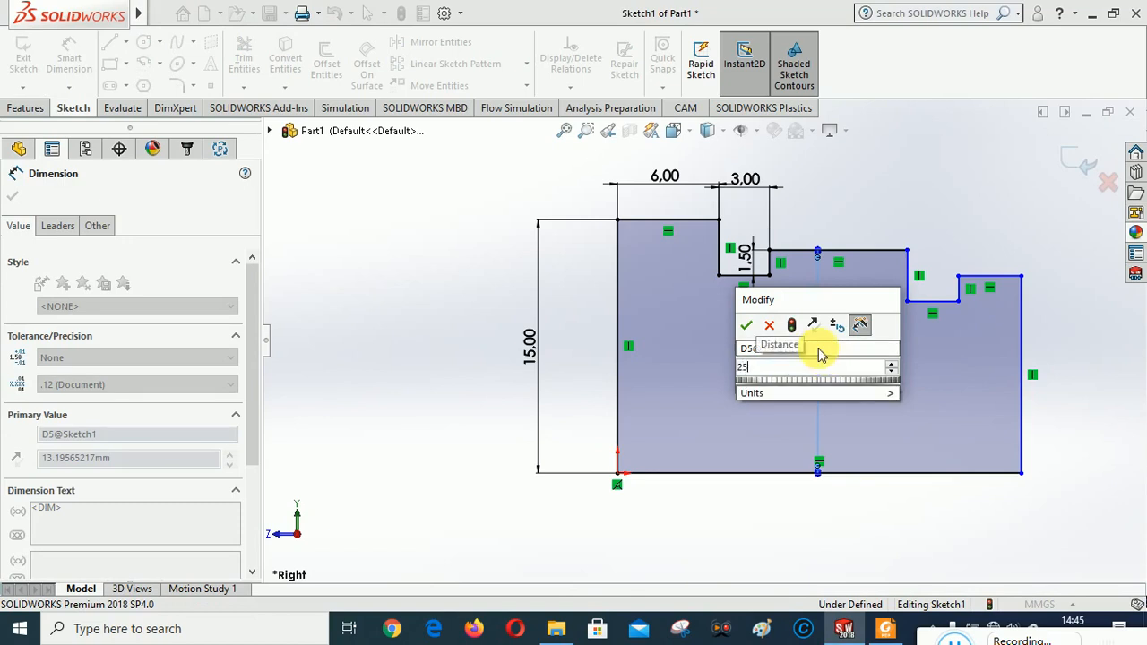
pyautogui.write('/2')
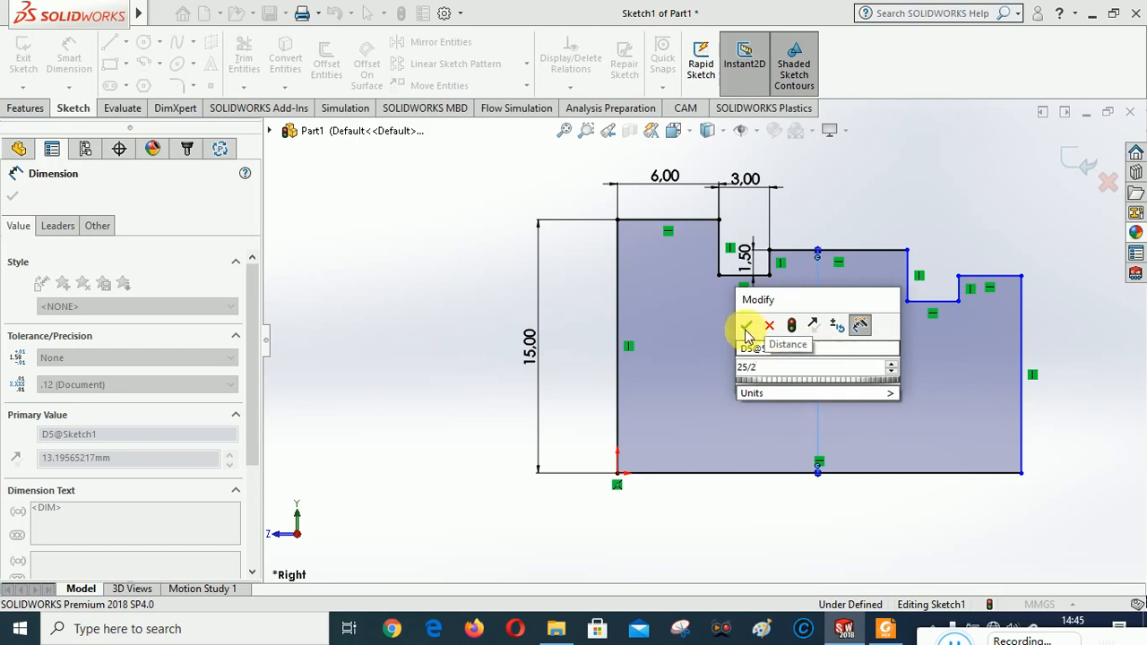
pyautogui.click(746, 328)
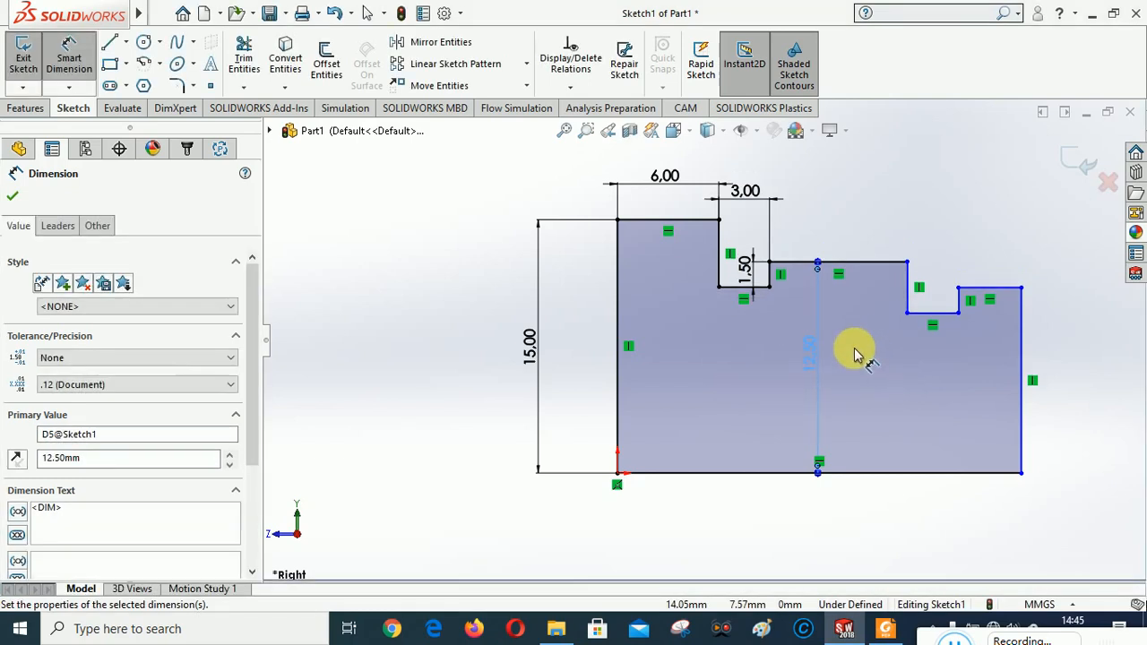
# Consult the PDF drawing and dimension the thread relief's floor 14/2 mm above the profile's base line
pyautogui.click(887, 629)
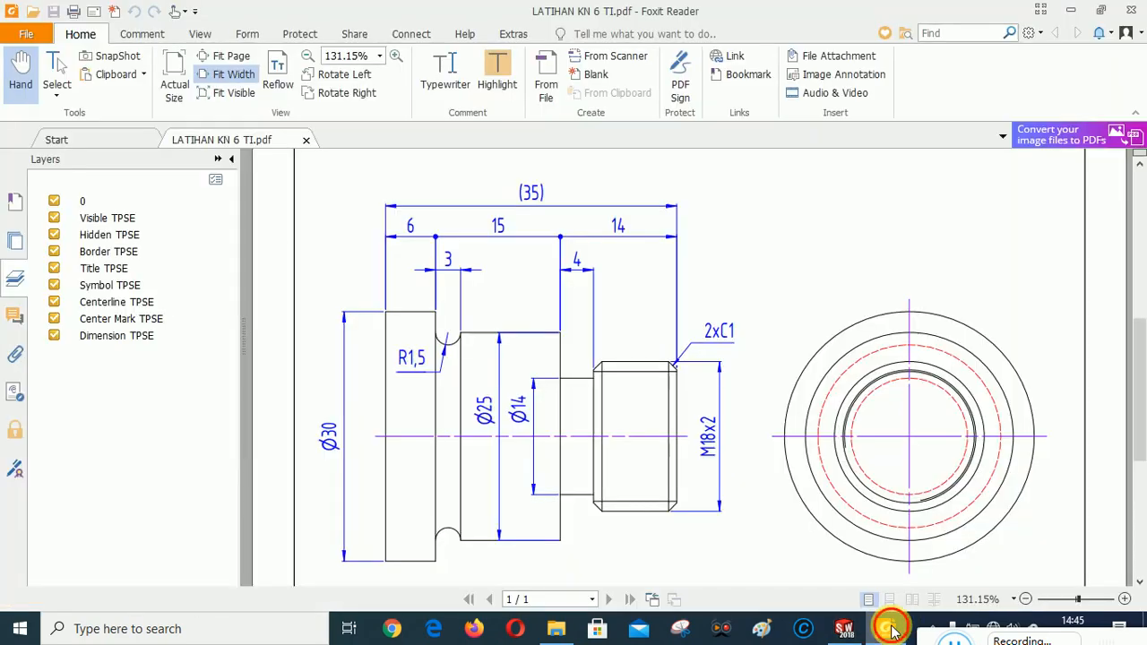
pyautogui.click(890, 629)
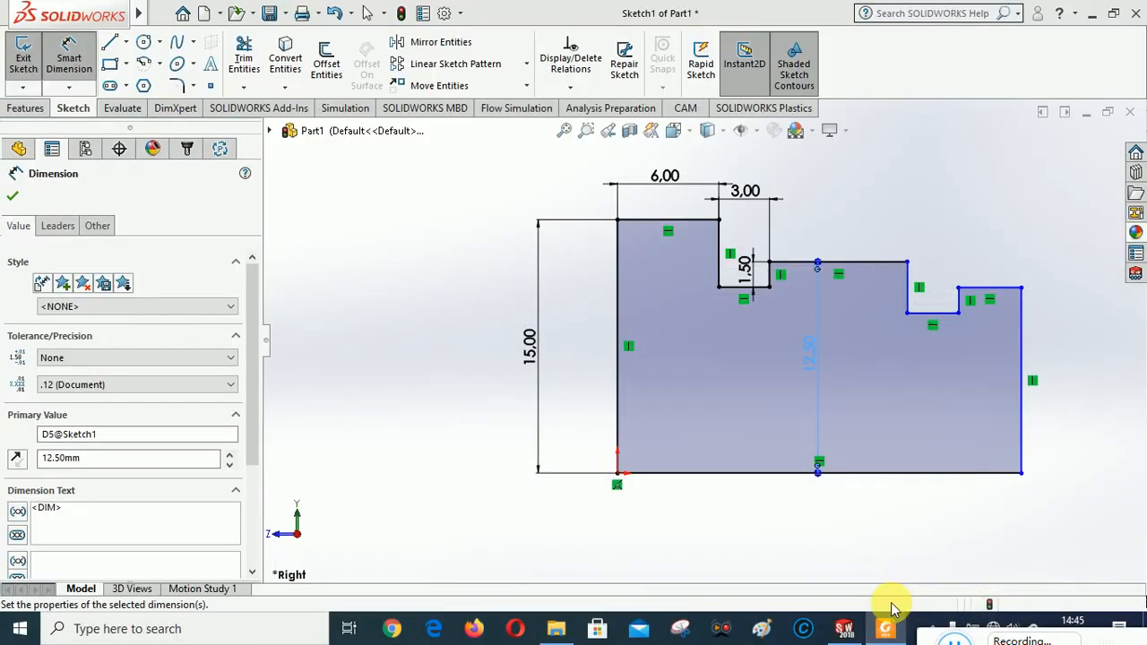
pyautogui.click(918, 355)
pyautogui.click(924, 474)
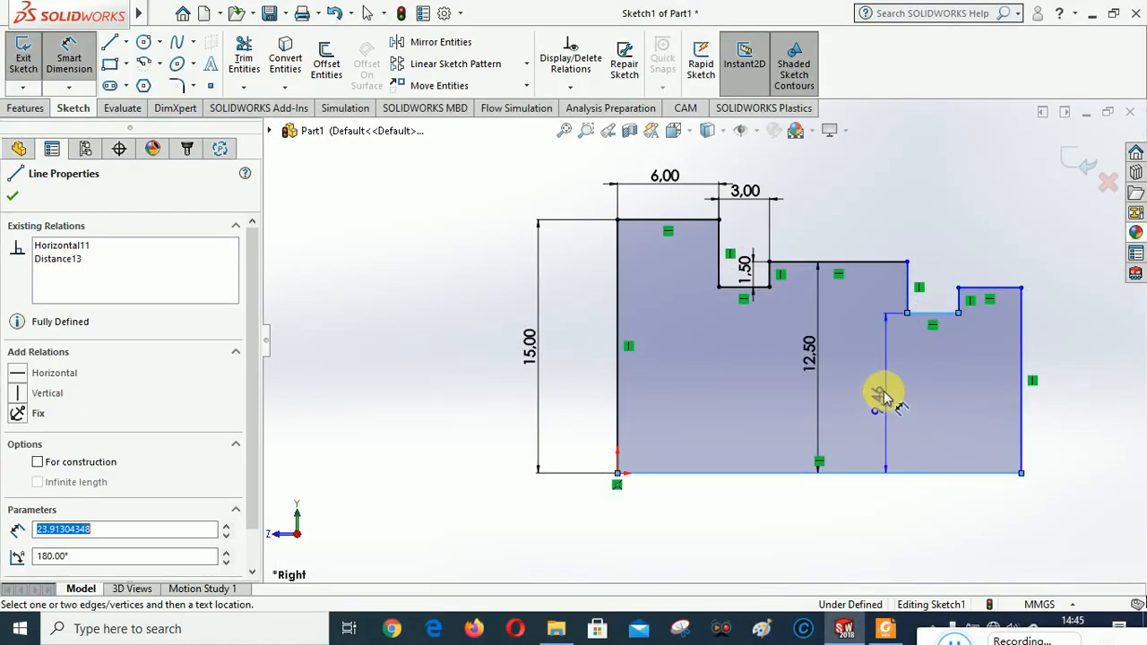
pyautogui.click(879, 387)
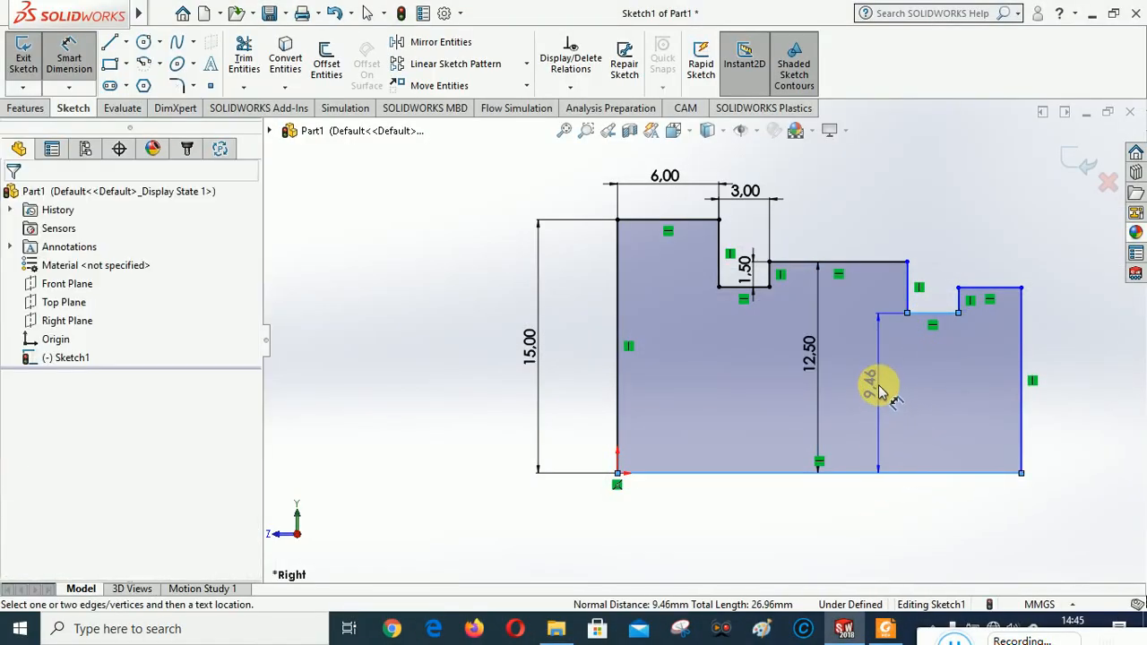
pyautogui.click(885, 630)
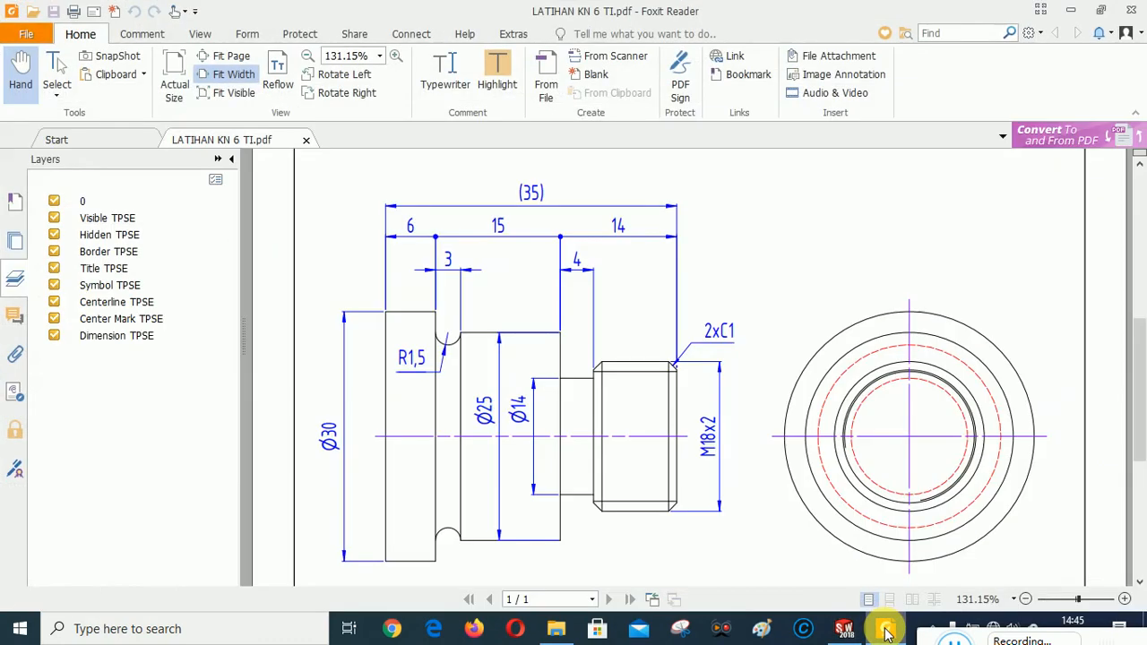
pyautogui.click(885, 630)
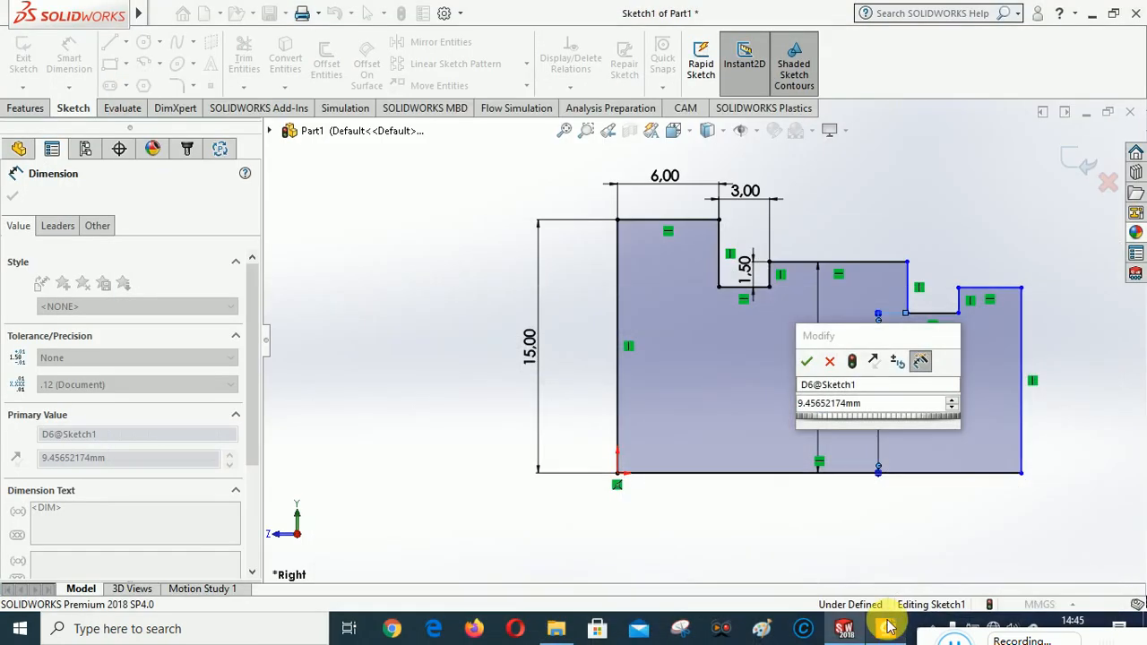
pyautogui.click(877, 405)
pyautogui.write('14')
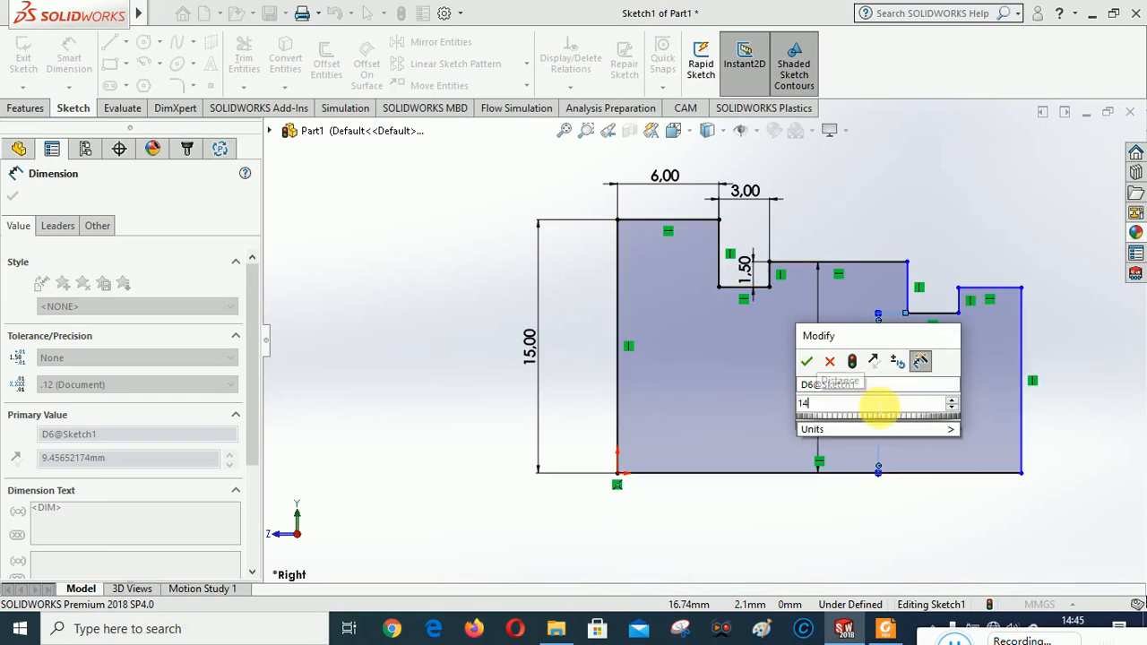
pyautogui.write('/2')
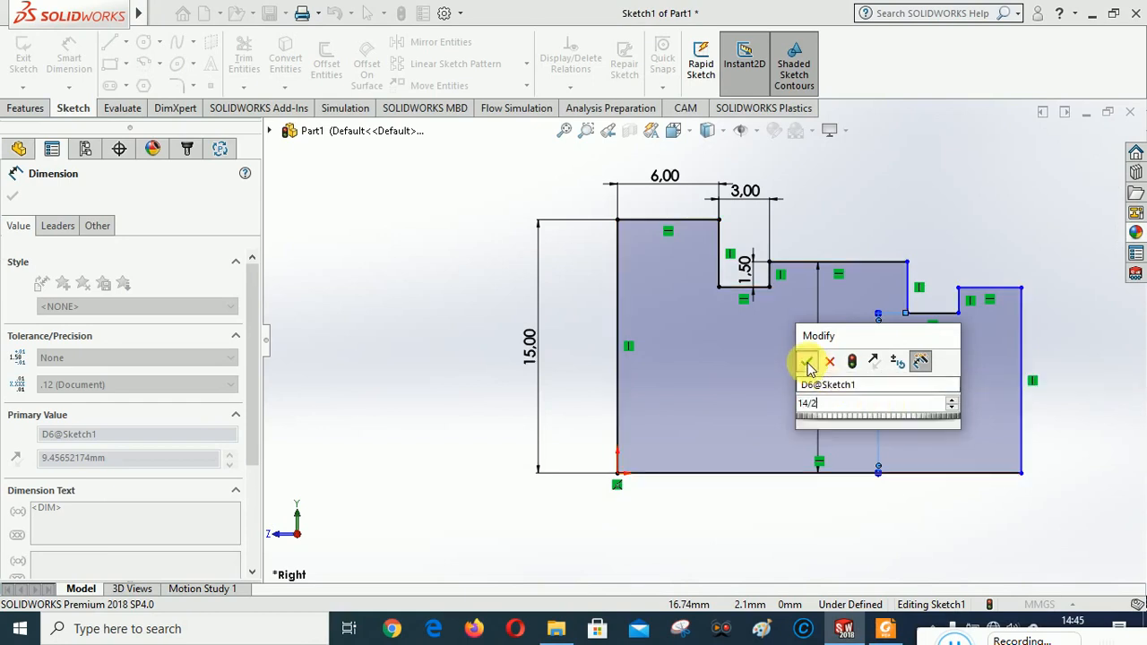
pyautogui.click(808, 362)
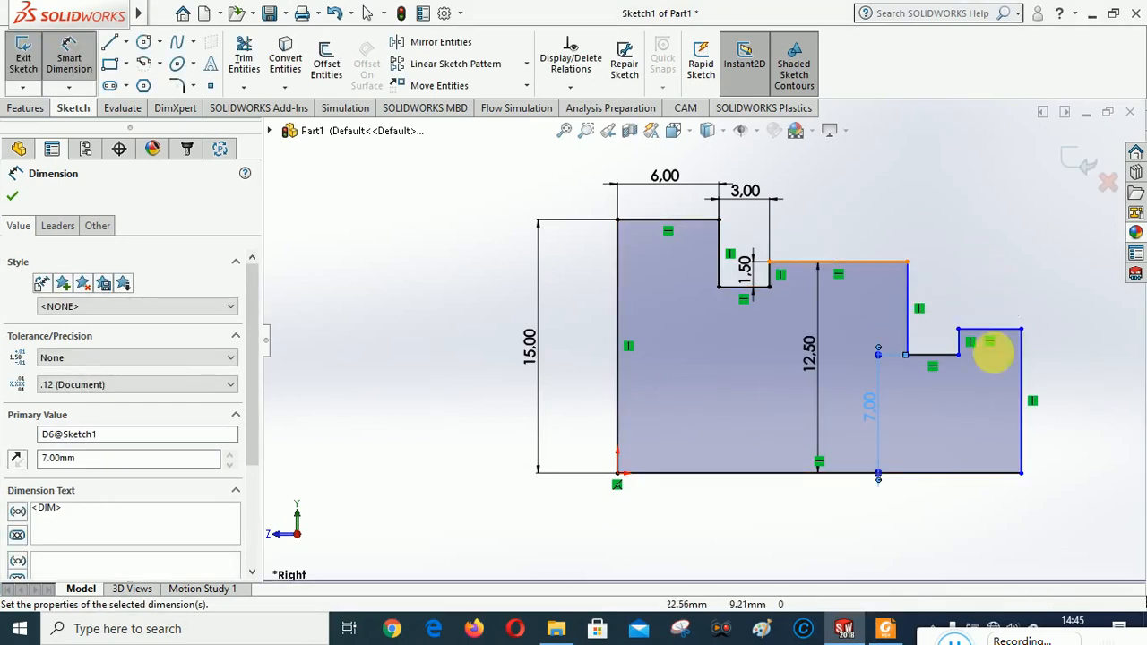
# Look up the thread size in the PDF drawing and dimension the threaded end's top edge 18/2 mm above the base line
pyautogui.click(885, 628)
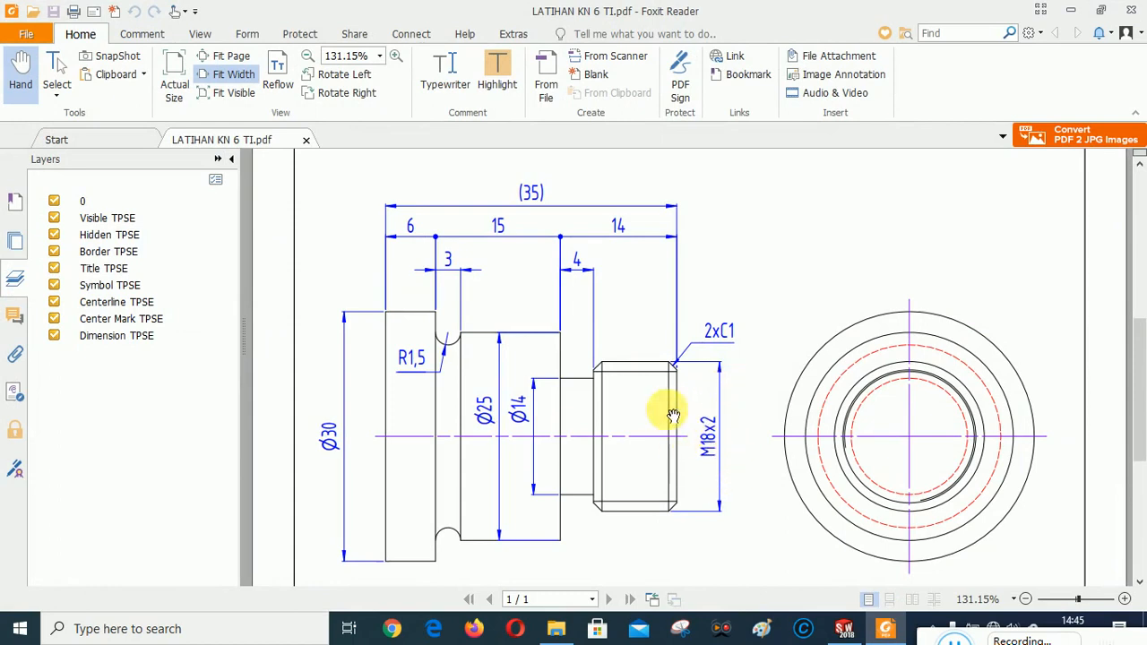
pyautogui.click(850, 626)
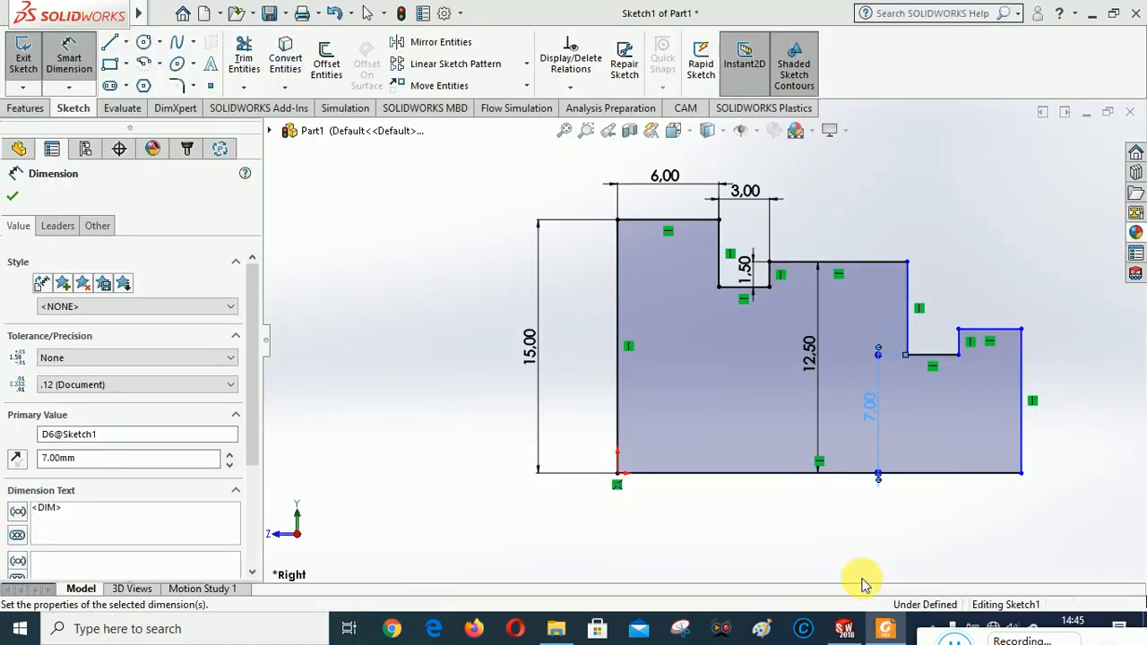
pyautogui.click(1007, 333)
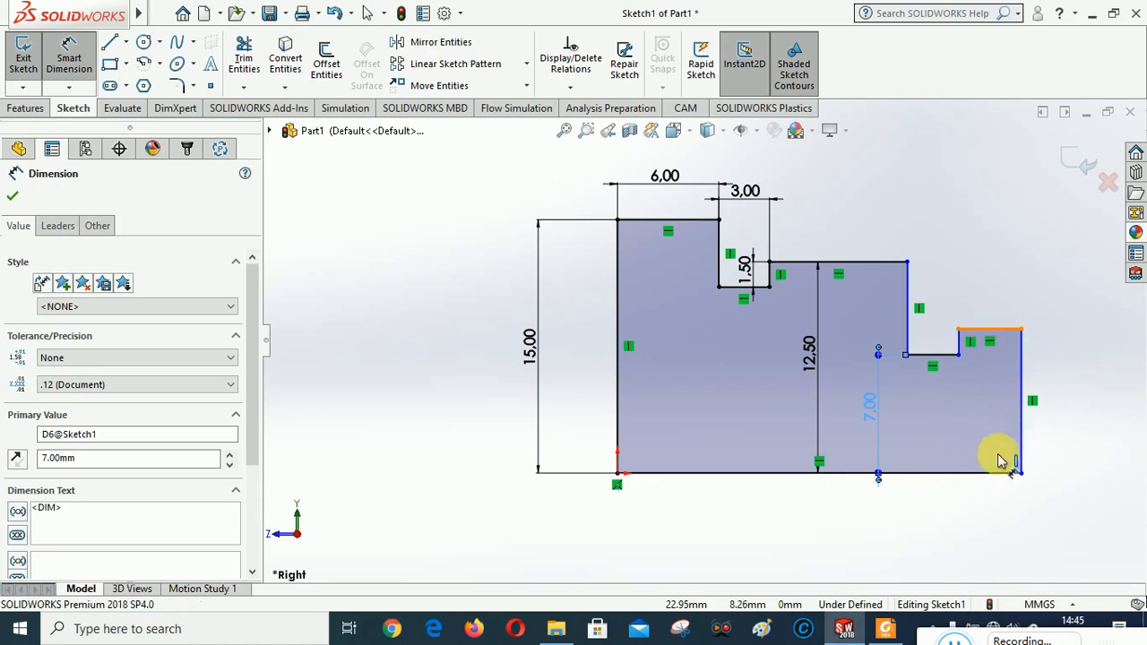
pyautogui.click(999, 473)
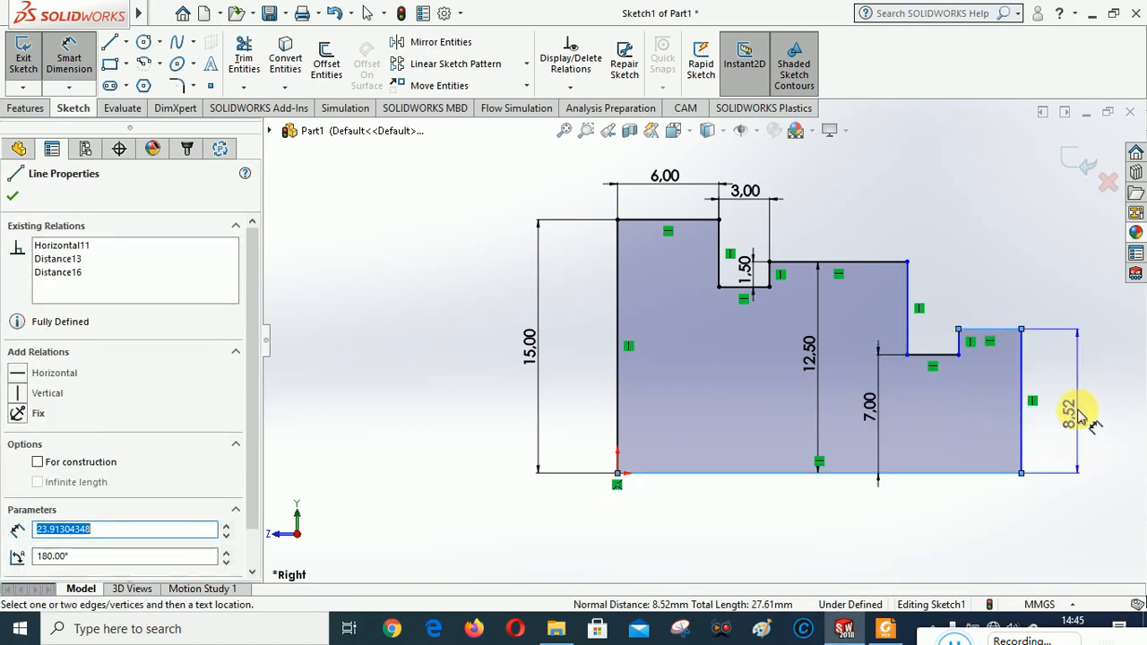
pyautogui.click(1079, 415)
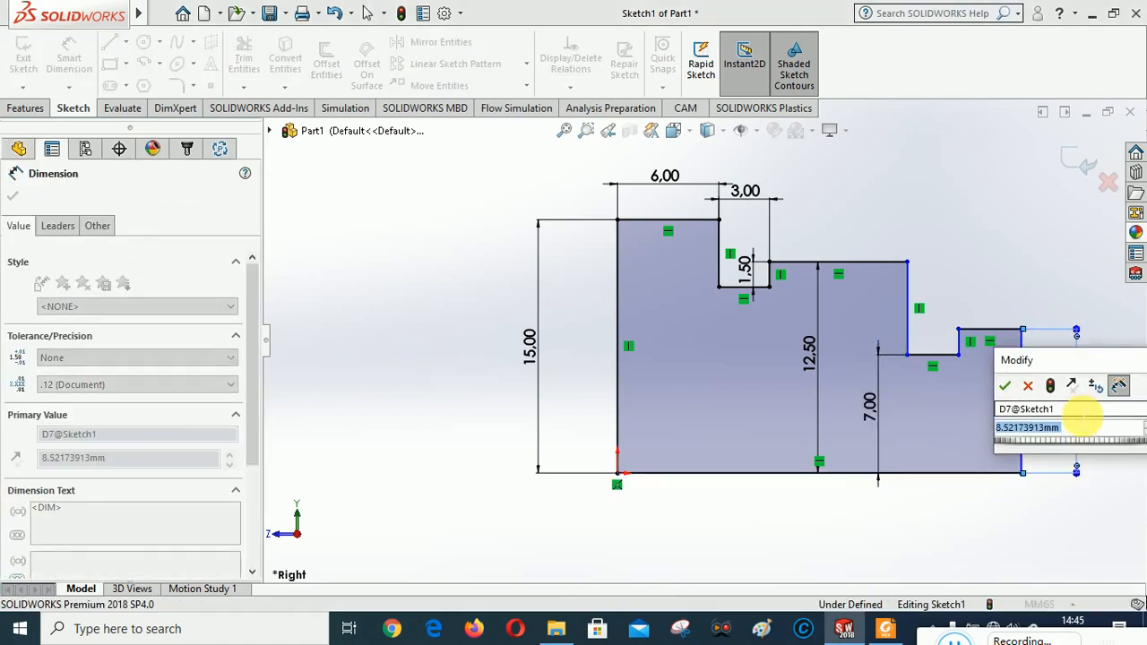
pyautogui.write('18')
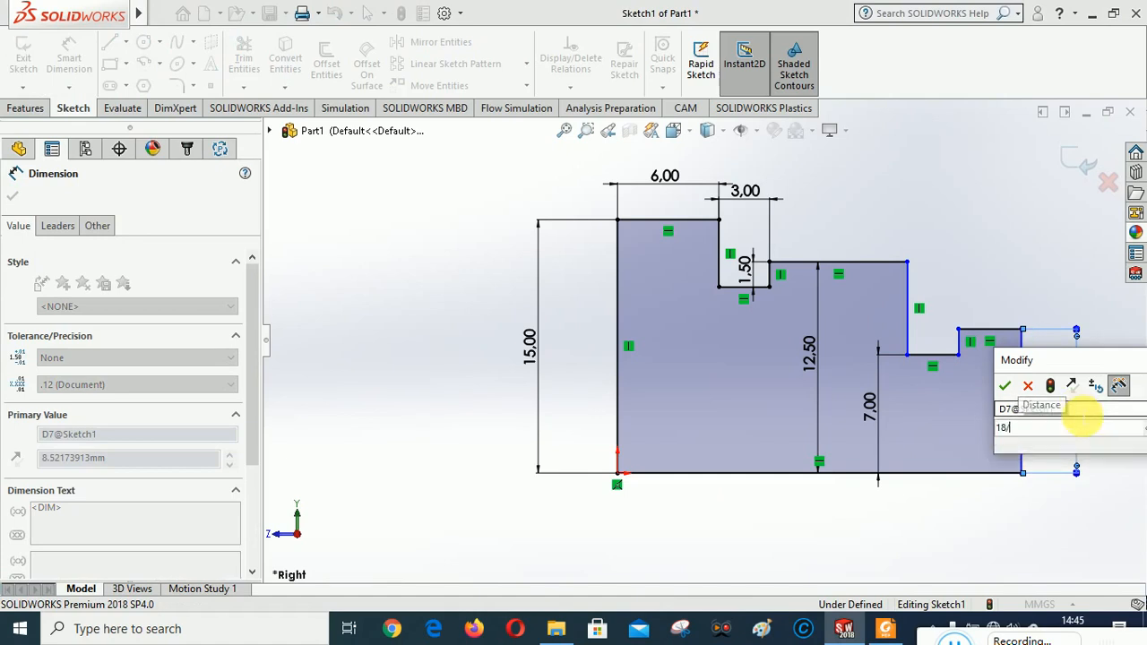
pyautogui.write('/2')
pyautogui.click(1005, 388)
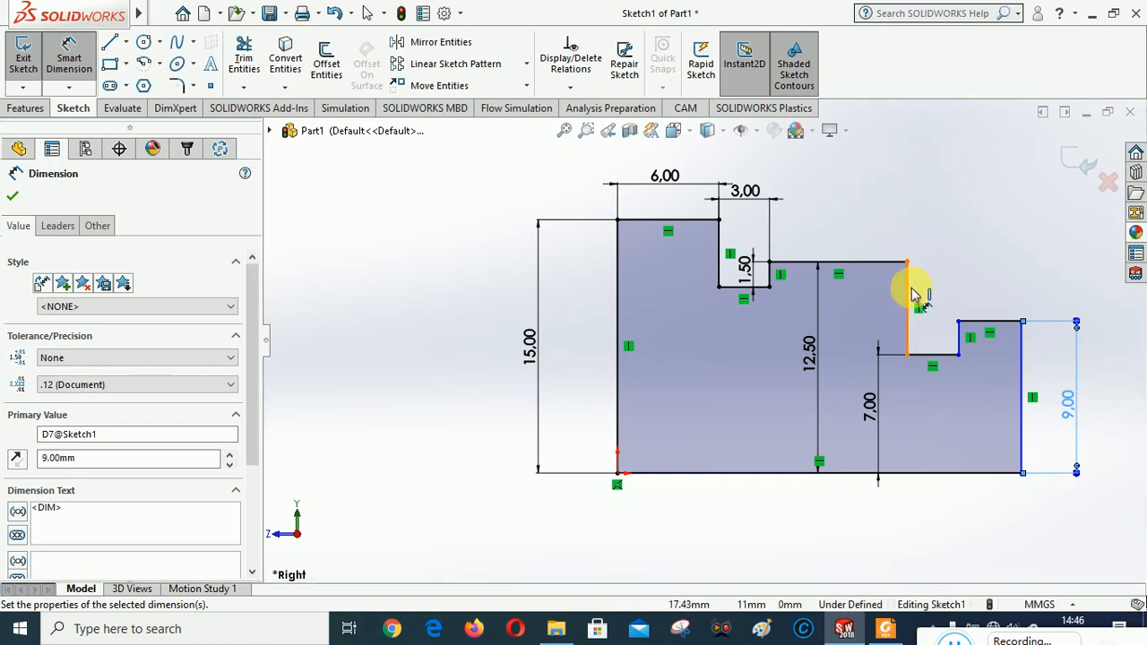
# Check the length in the PDF drawing and dimension the distance from the flange's inner face to the middle section's end face as 15 mm
pyautogui.click(720, 240)
pyautogui.click(907, 305)
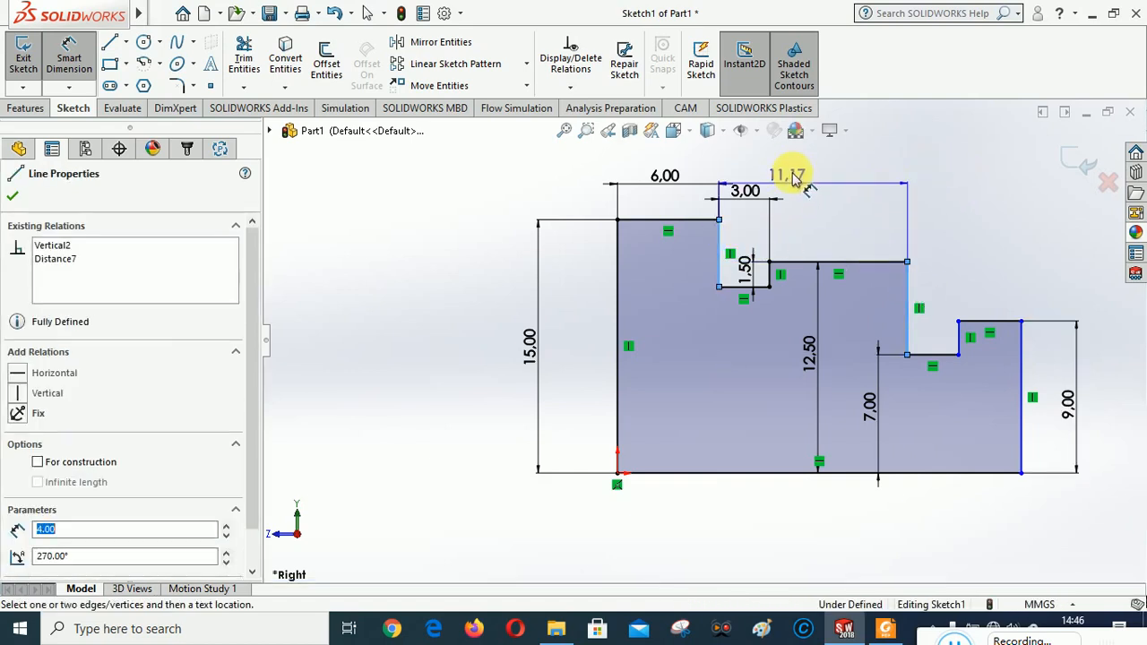
pyautogui.click(807, 168)
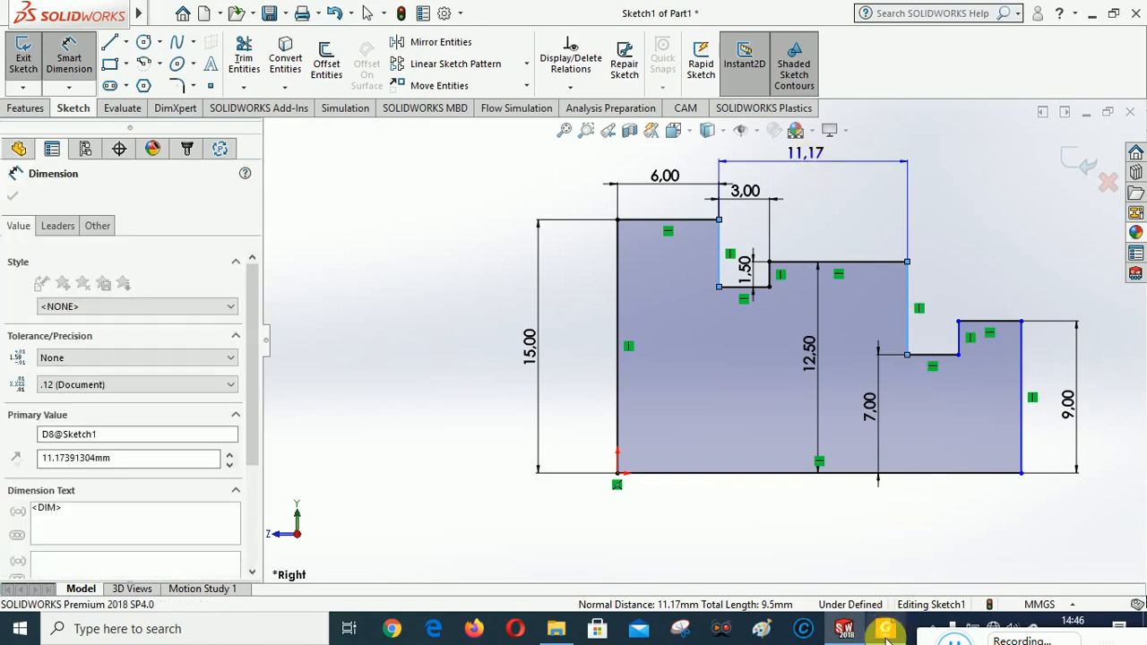
pyautogui.click(885, 630)
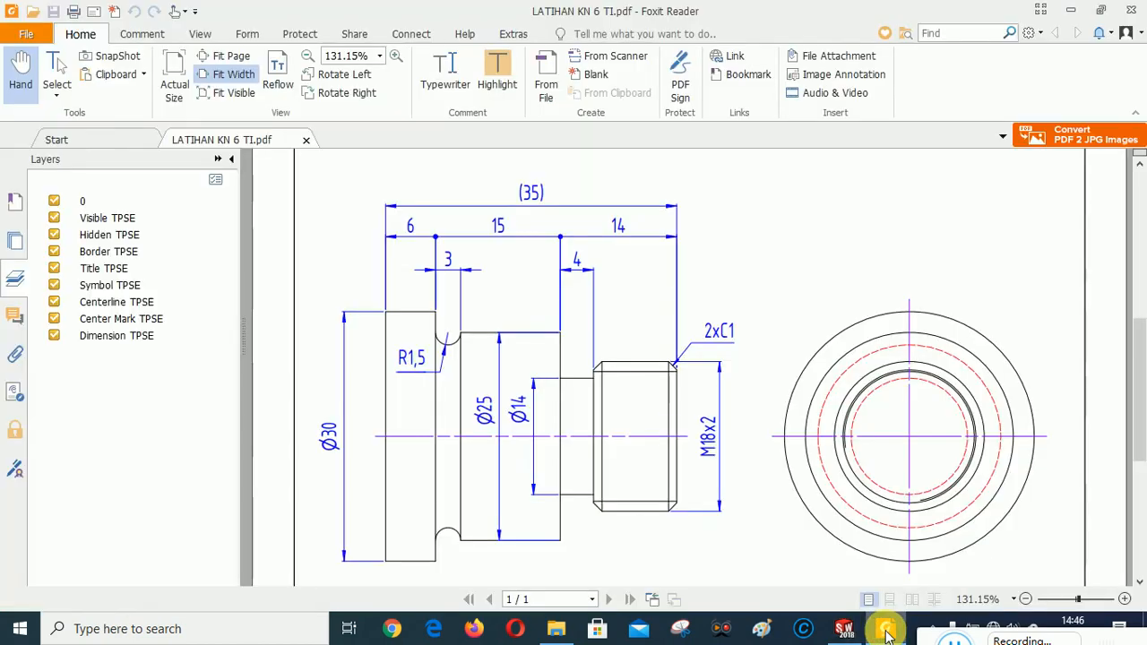
pyautogui.click(898, 633)
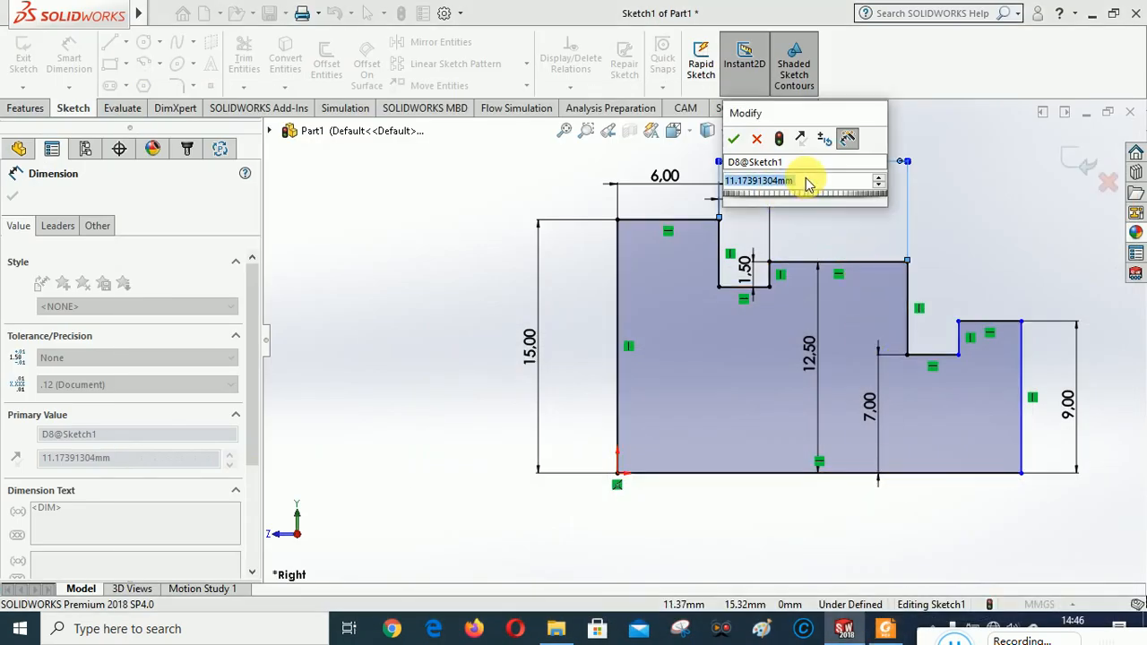
pyautogui.write('15')
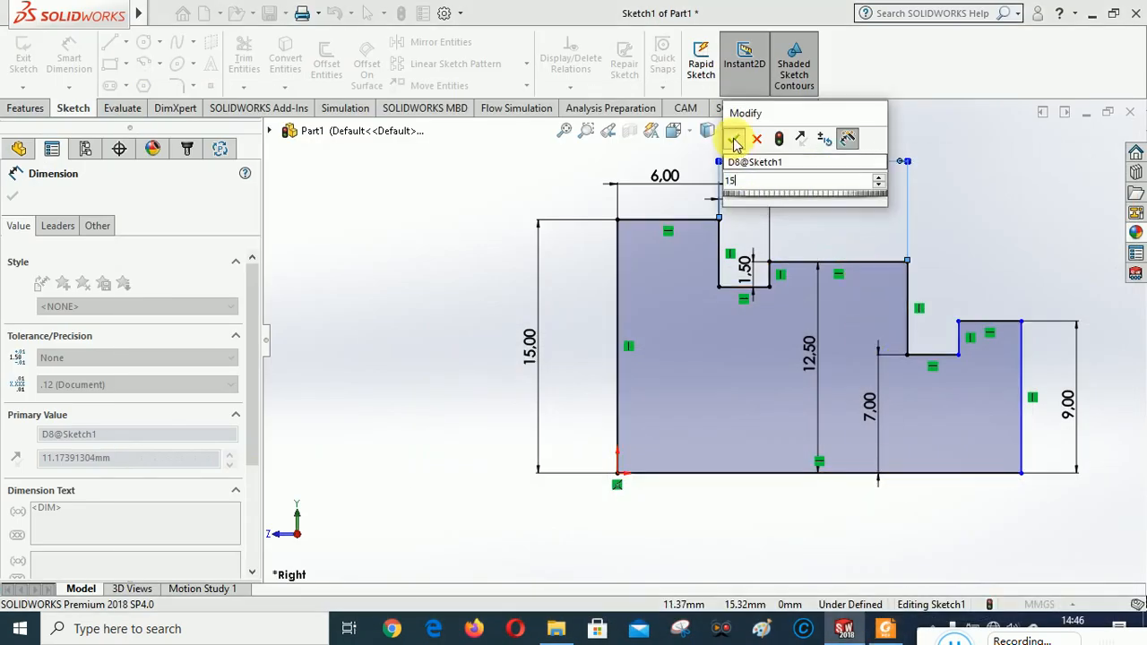
pyautogui.click(734, 139)
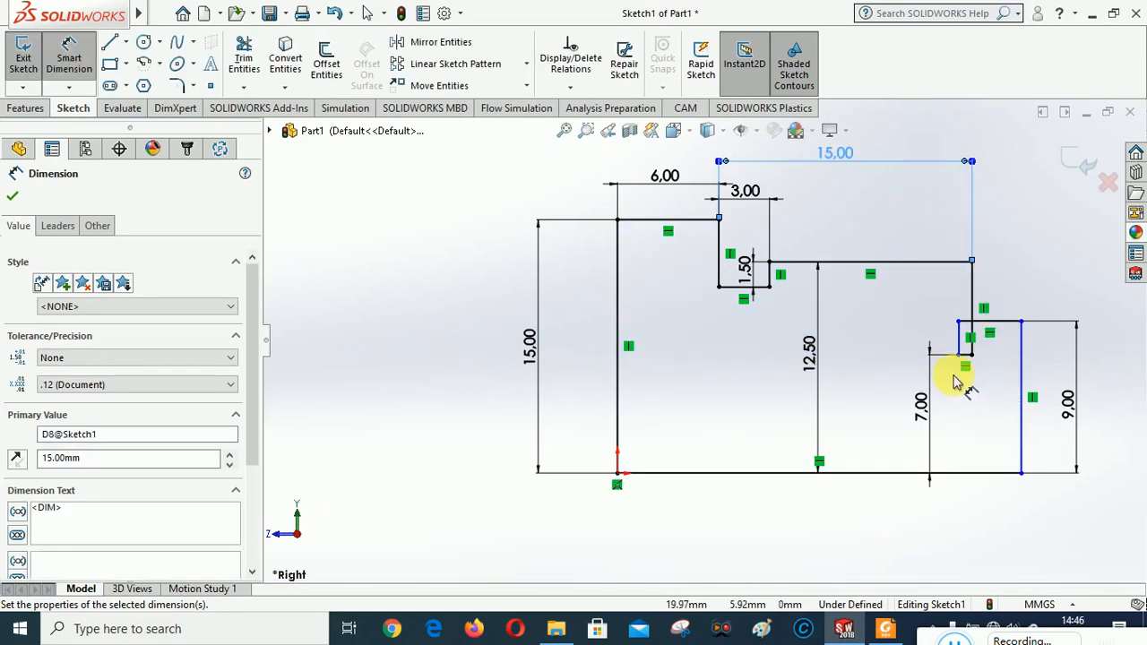
# Check the threaded end's length in the PDF drawing and dimension the distance from the middle section's end face to the part's end as 14 mm
pyautogui.click(887, 628)
pyautogui.click(892, 631)
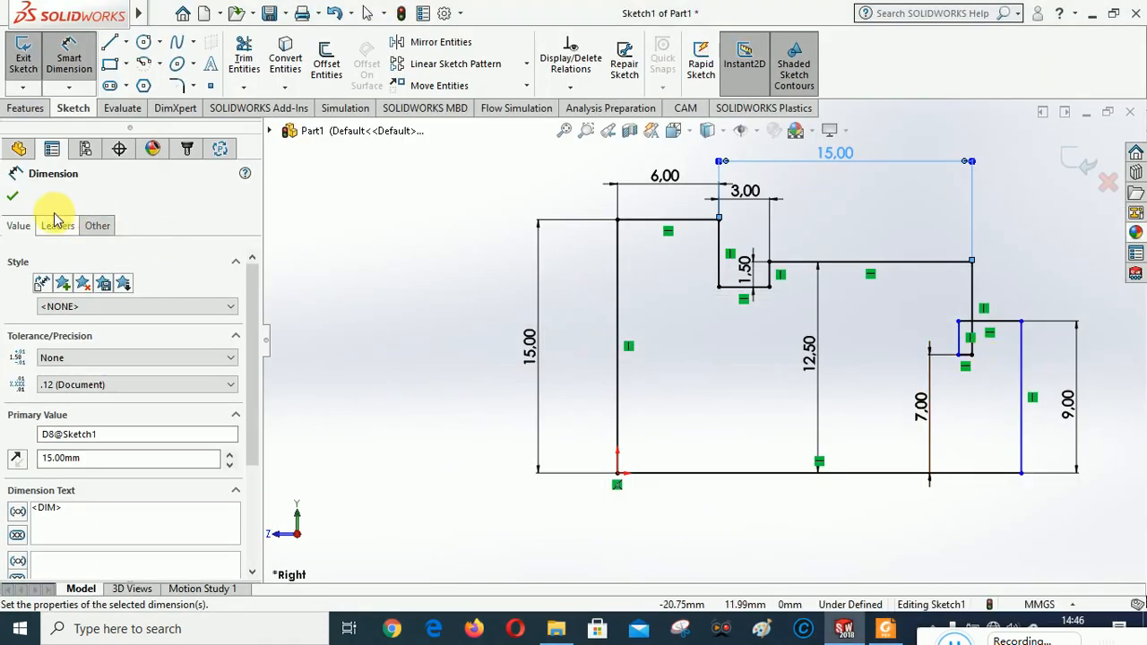
pyautogui.click(12, 195)
pyautogui.press('Escape')
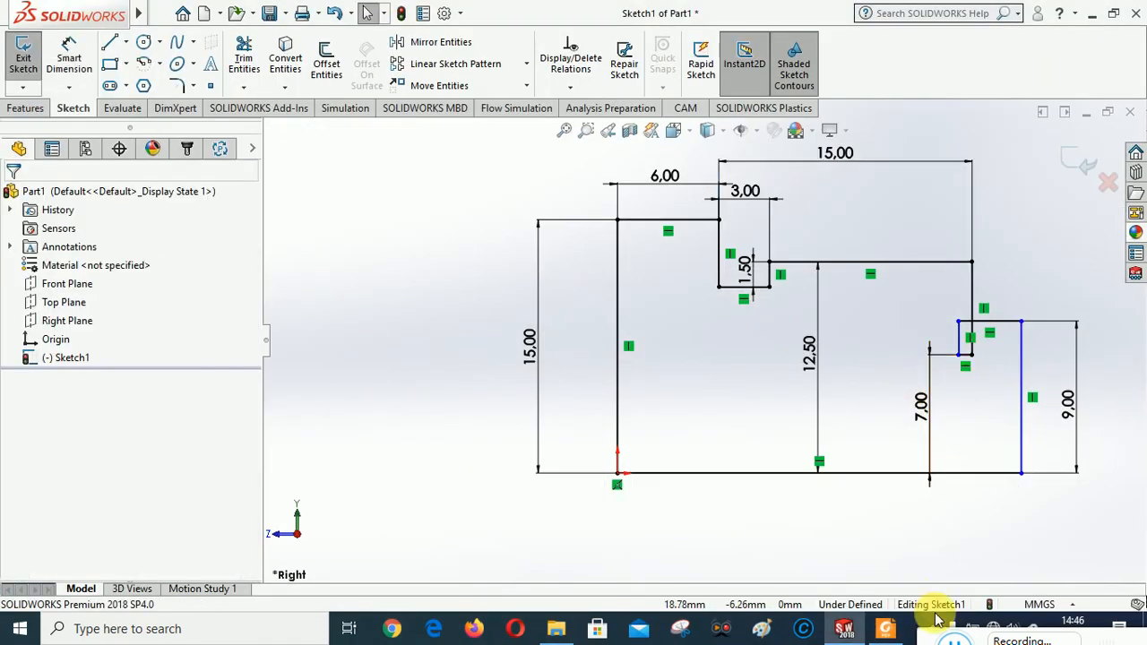
pyautogui.click(889, 630)
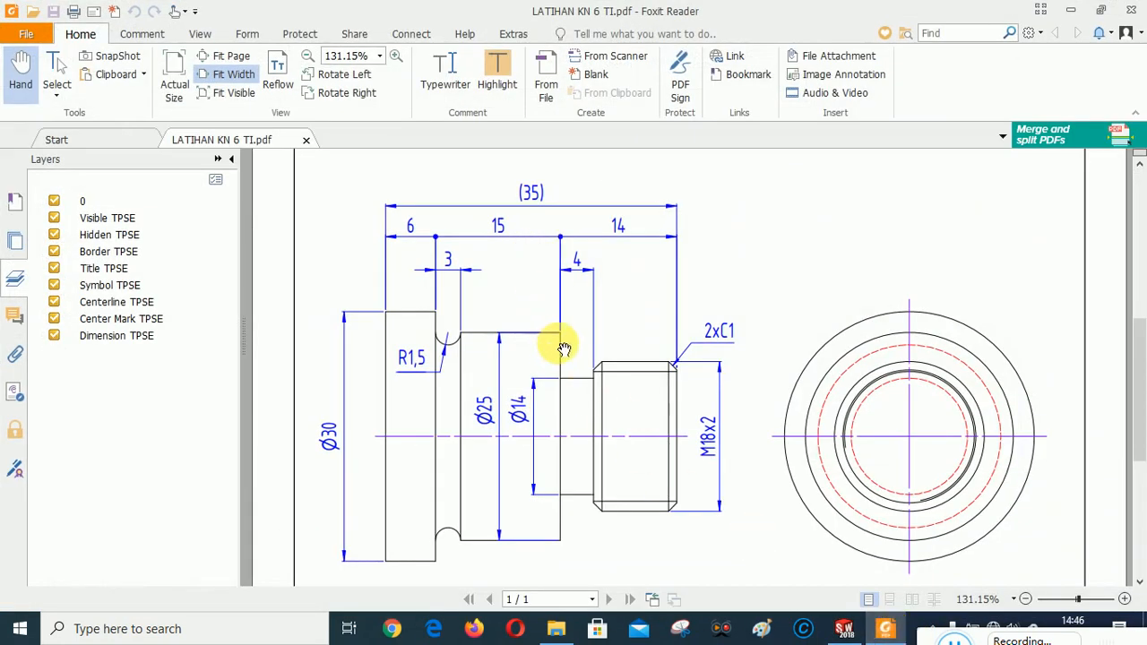
pyautogui.click(851, 629)
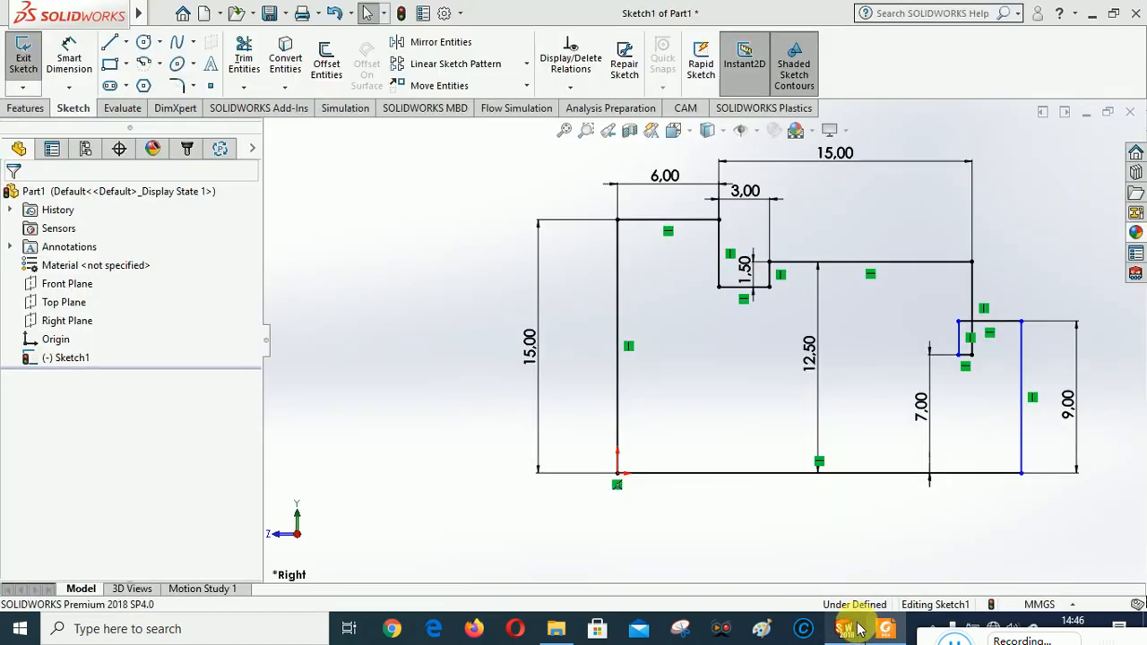
pyautogui.click(79, 51)
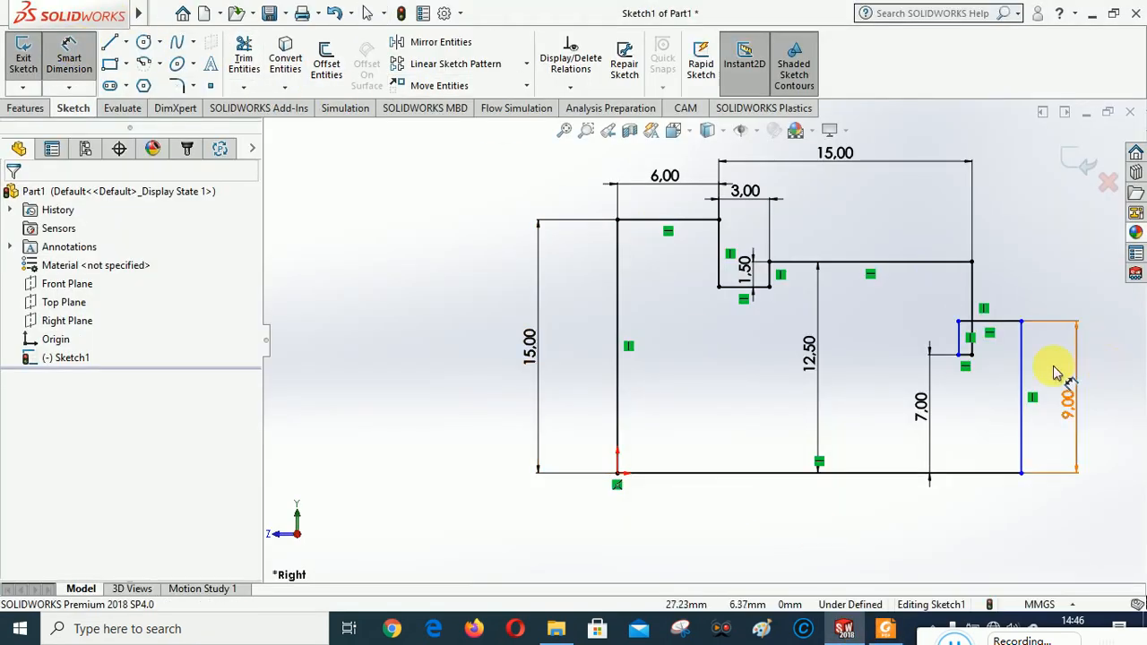
pyautogui.click(1000, 300)
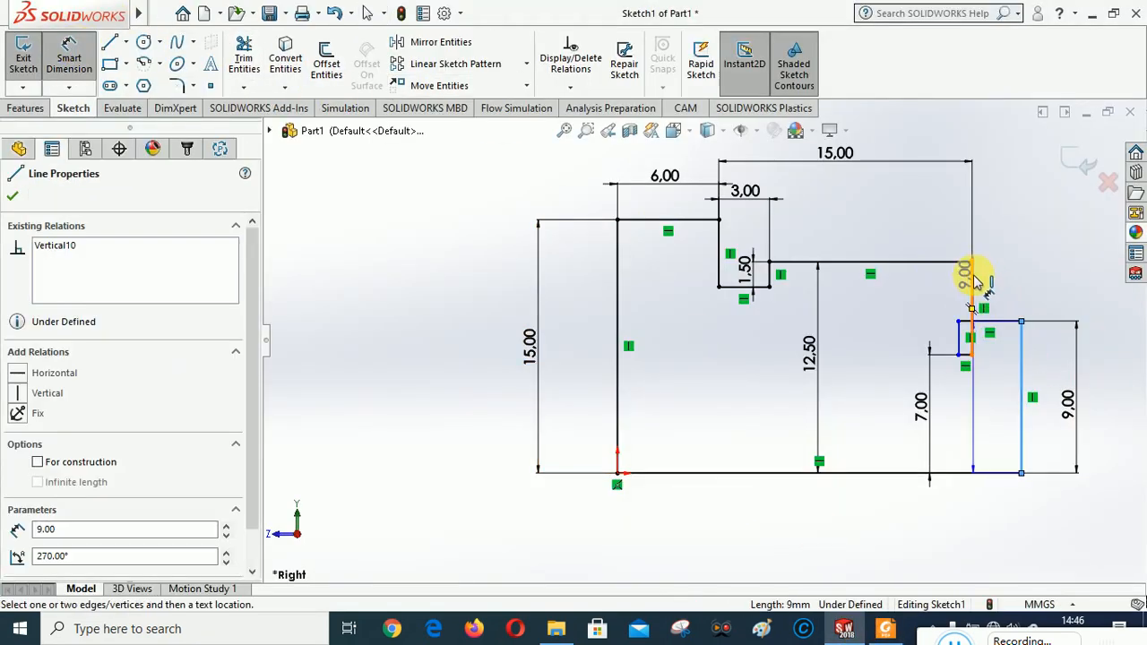
pyautogui.click(974, 281)
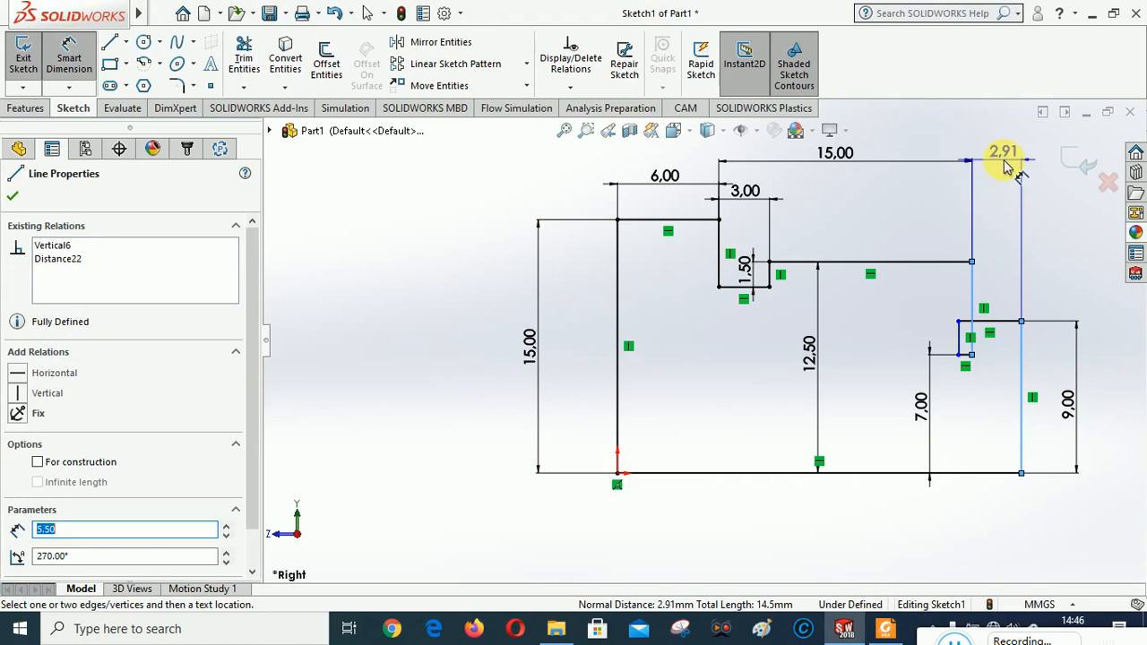
pyautogui.click(1002, 163)
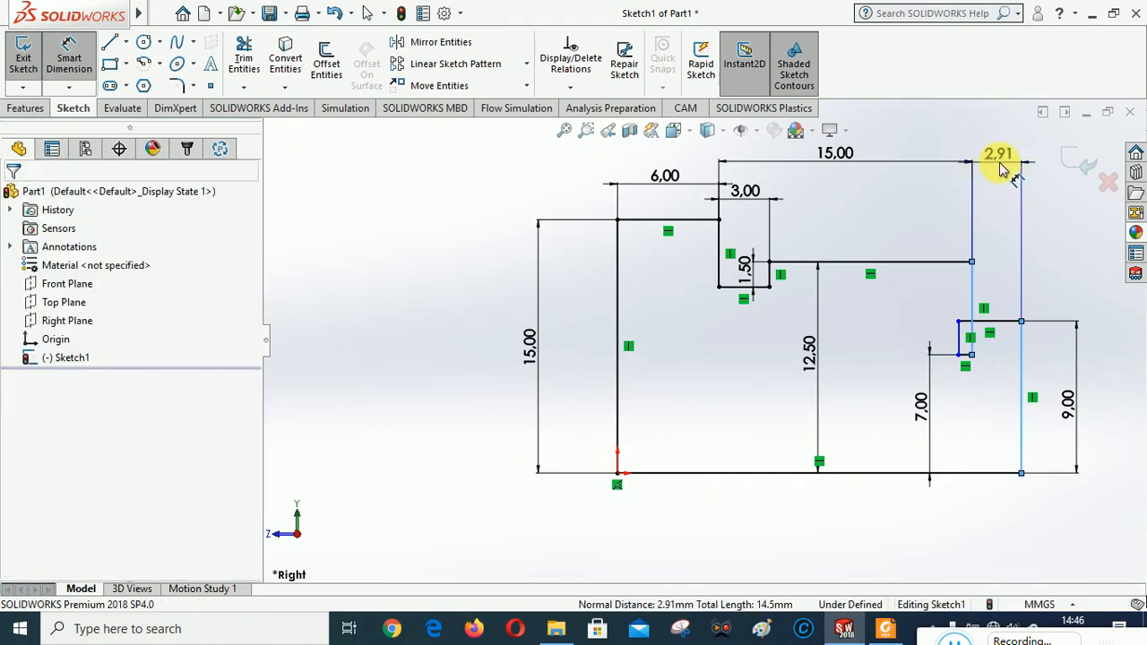
pyautogui.write('4')
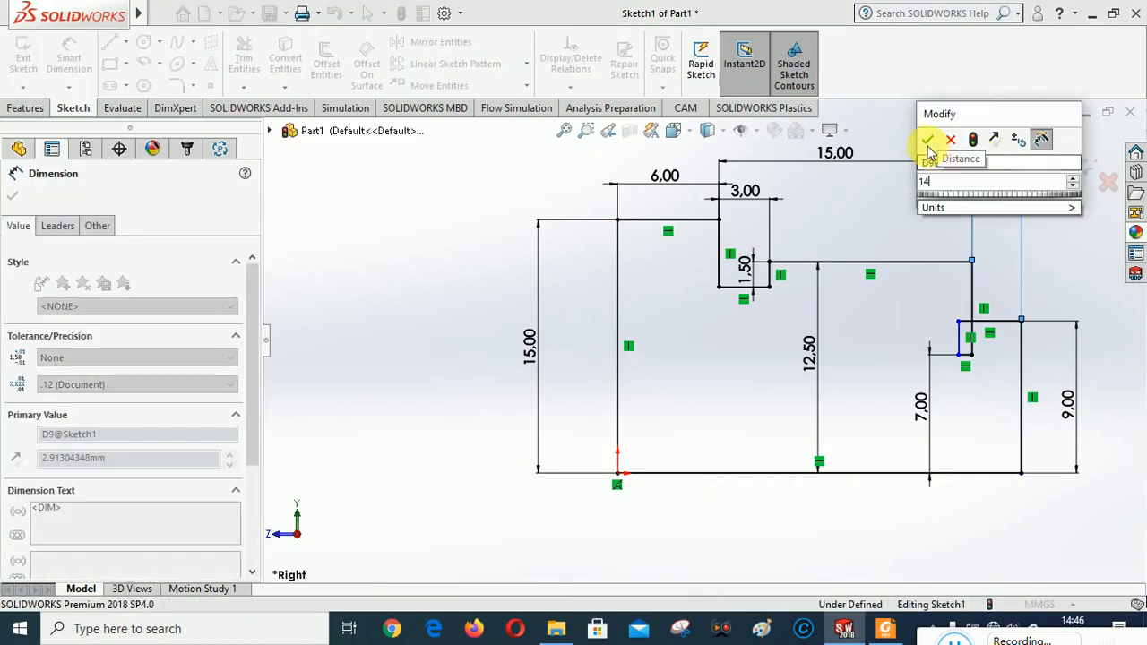
pyautogui.press('Return')
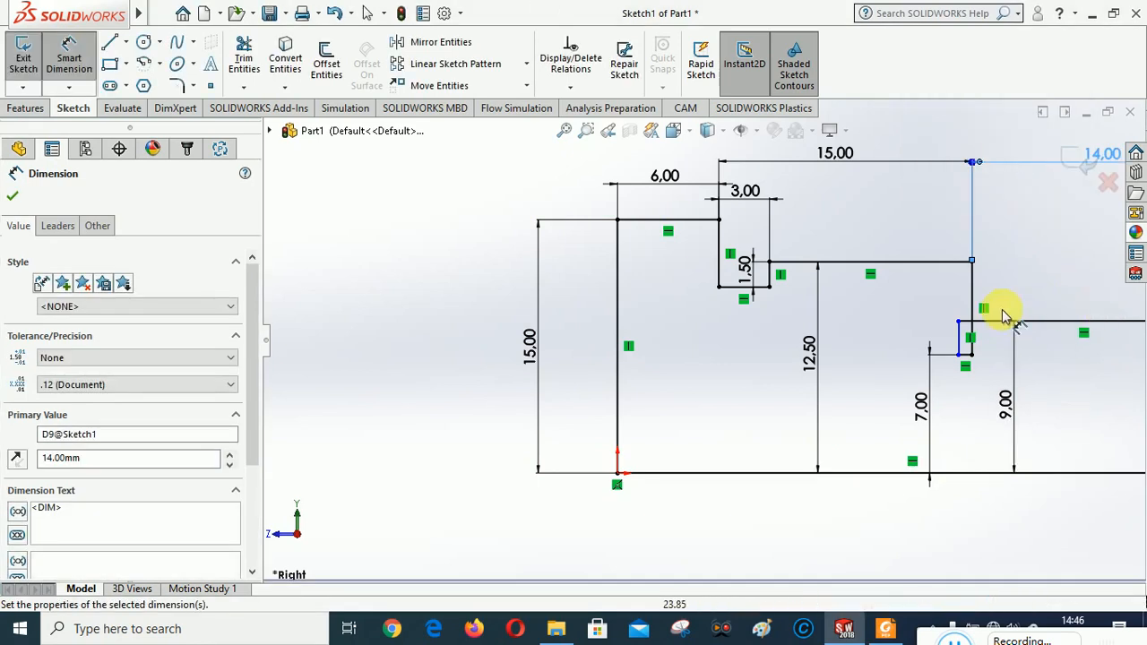
pyautogui.scroll(1, 378, 371)
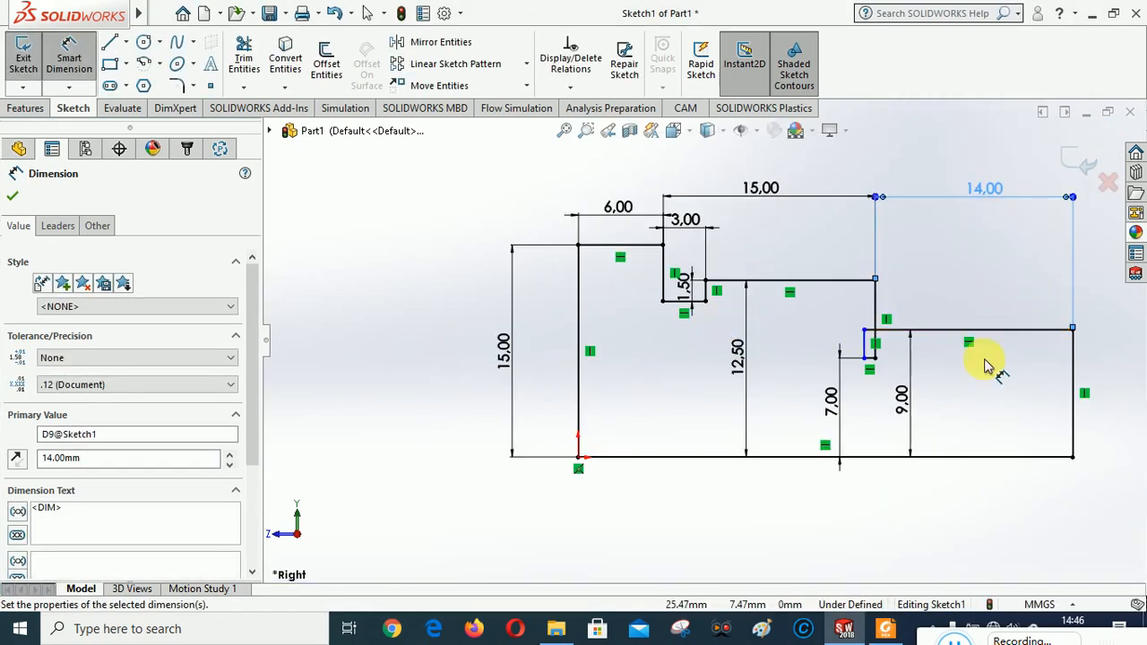
pyautogui.scroll(-1, 986, 365)
pyautogui.scroll(-1, 755, 335)
pyautogui.scroll(1, 757, 336)
pyautogui.scroll(1, 934, 262)
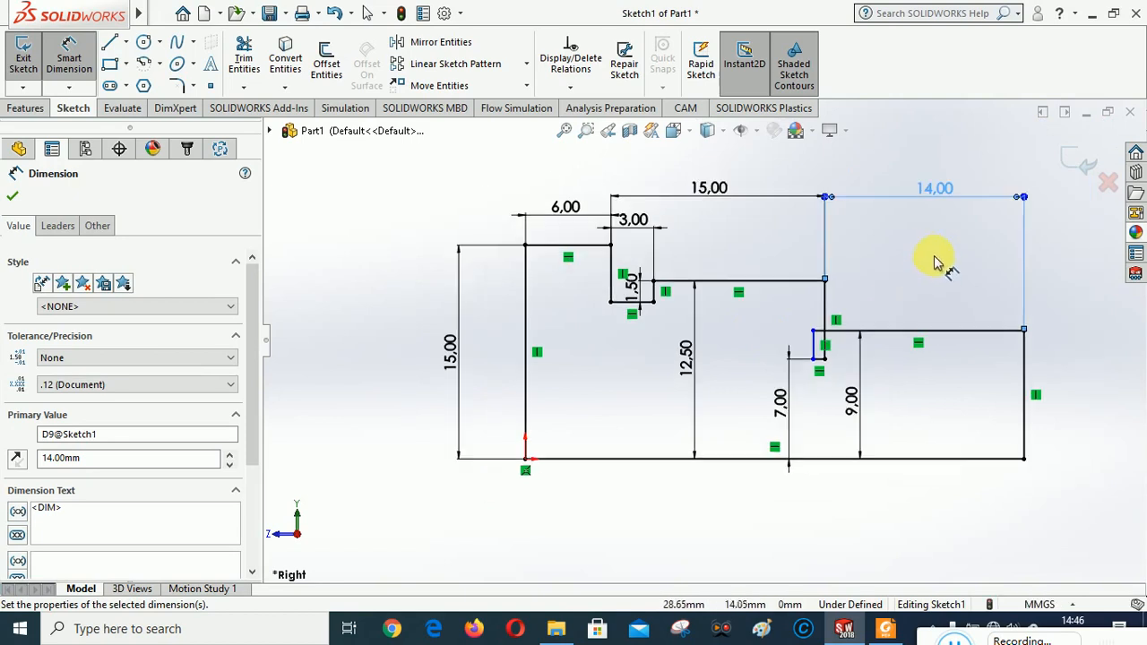
pyautogui.click(12, 195)
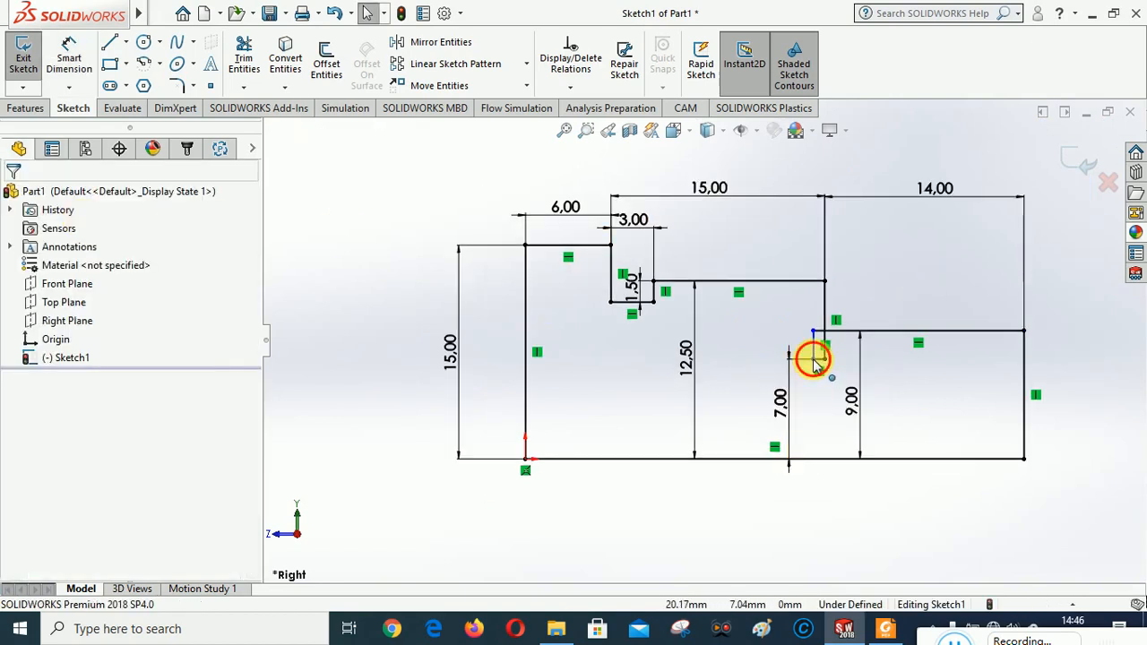
# Pull the thread relief's free edge out beyond the middle section's end face and dimension the relief width as 4 mm per the PDF drawing
pyautogui.moveTo(815, 359)
pyautogui.mouseDown()
pyautogui.moveTo(884, 365)
pyautogui.moveTo(875, 361)
pyautogui.mouseUp()
pyautogui.click(874, 269)
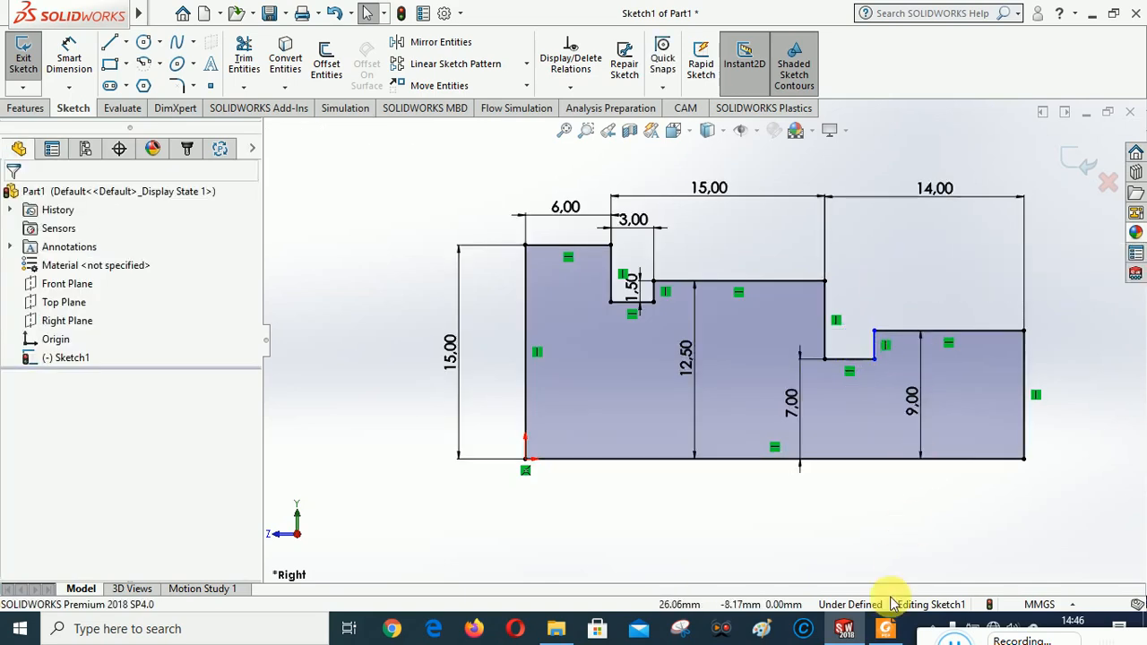
pyautogui.click(890, 638)
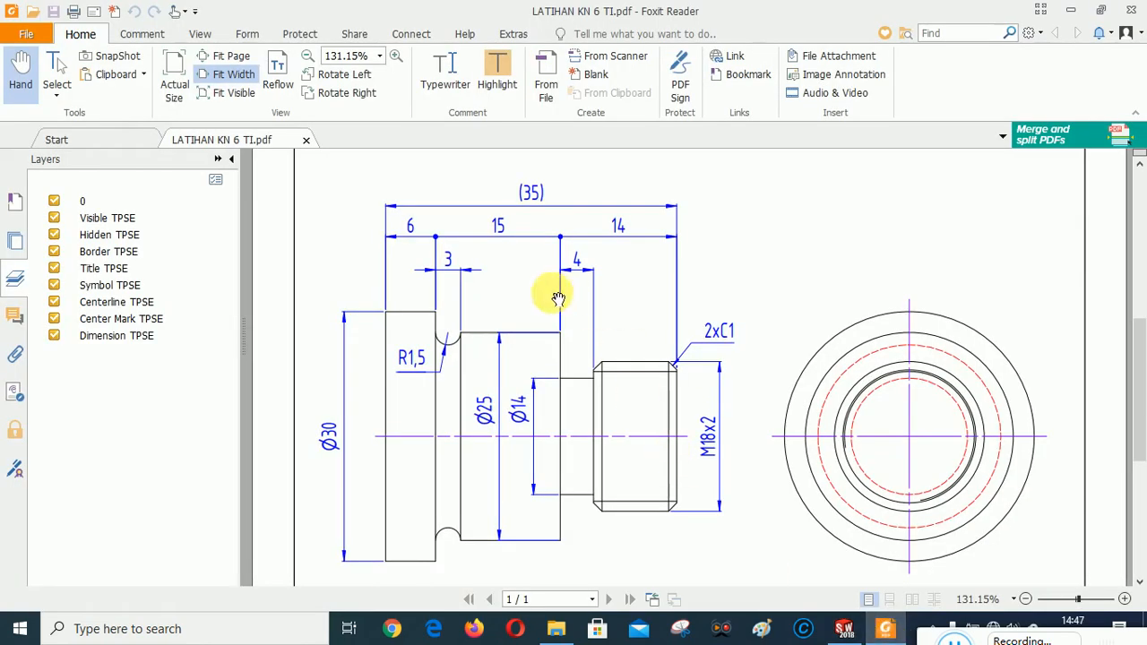
pyautogui.click(843, 628)
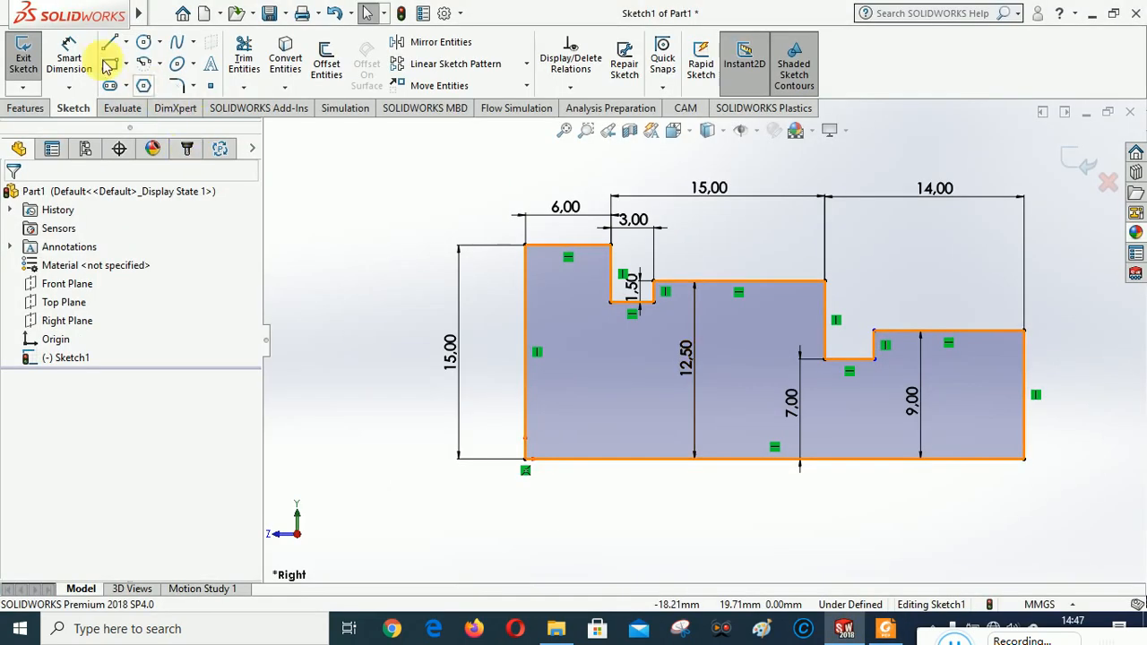
pyautogui.click(69, 56)
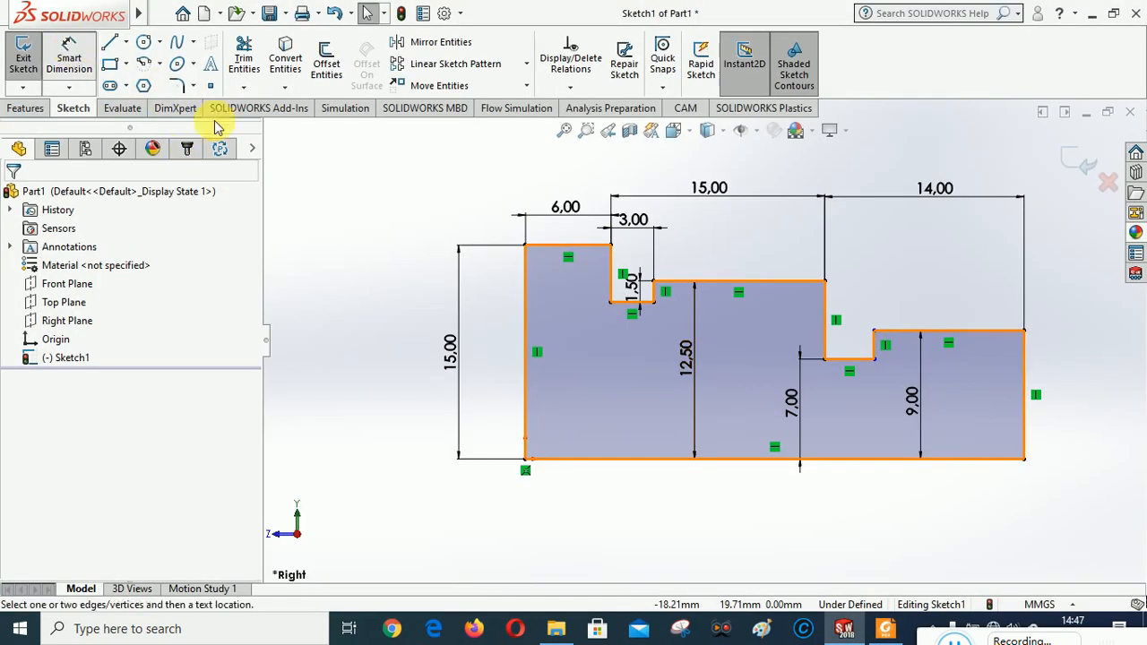
pyautogui.click(873, 345)
pyautogui.click(826, 327)
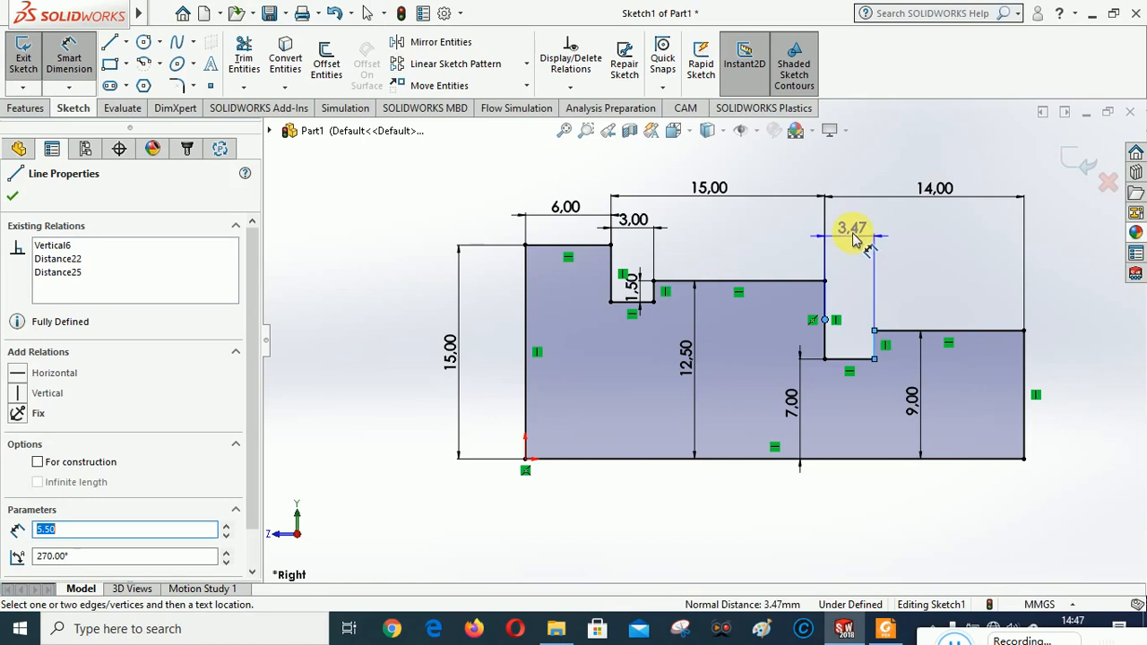
pyautogui.click(852, 238)
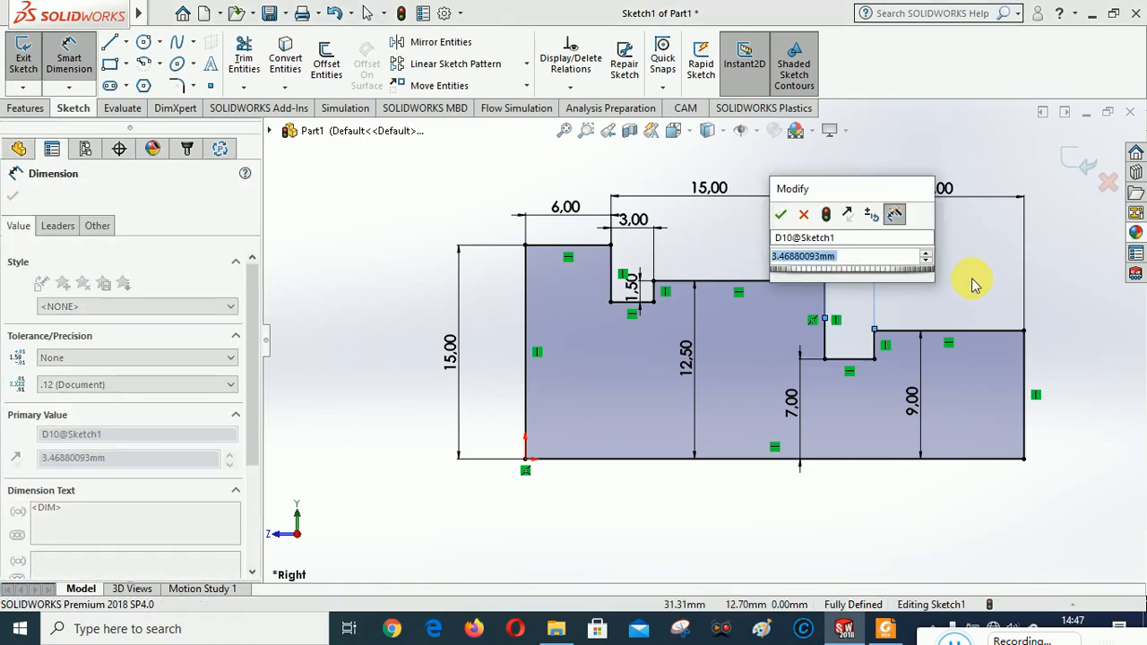
pyautogui.write('4')
pyautogui.click(781, 216)
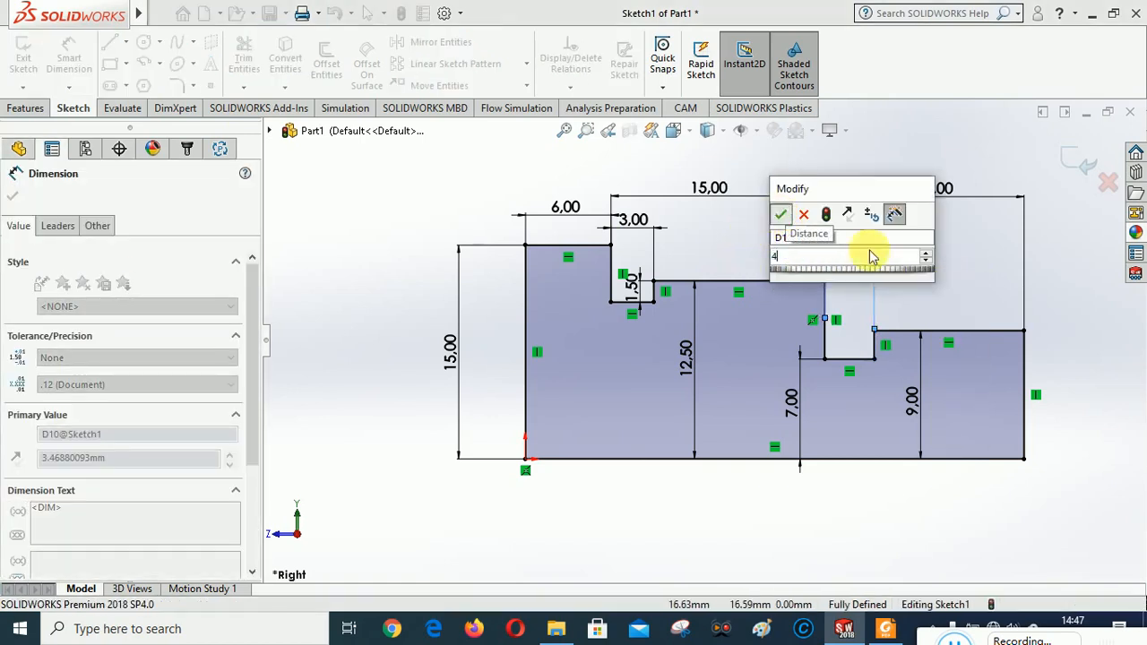
# Add the overall length from the flange's outer face to the threaded end's face as a driven reference dimension
pyautogui.click(1024, 367)
pyautogui.click(527, 276)
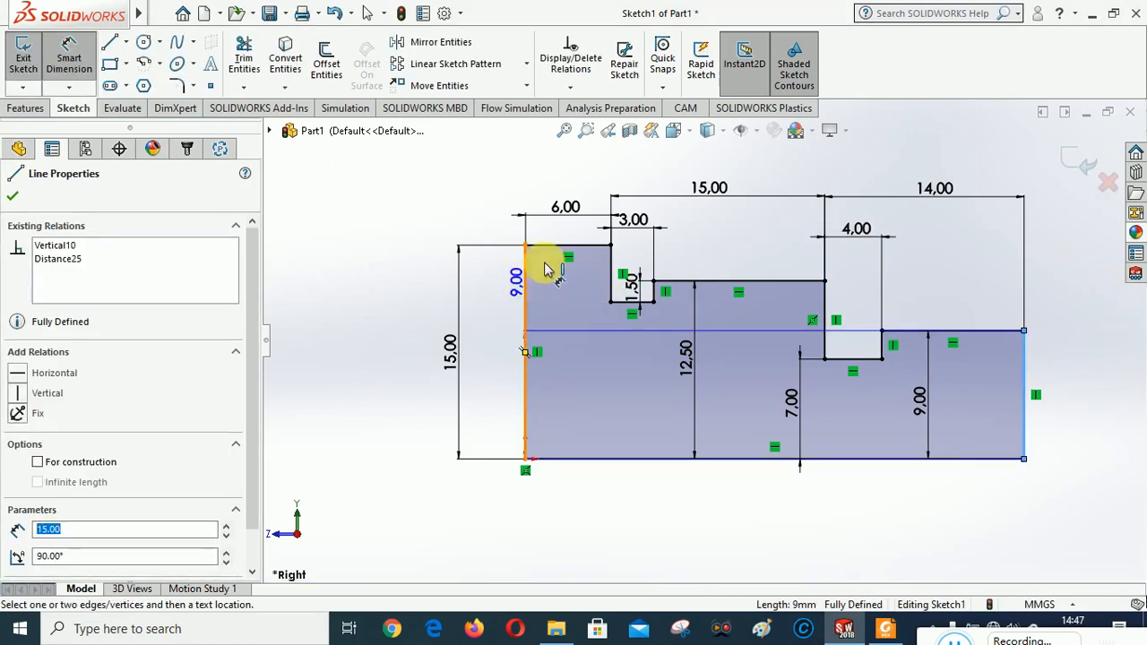
pyautogui.click(776, 168)
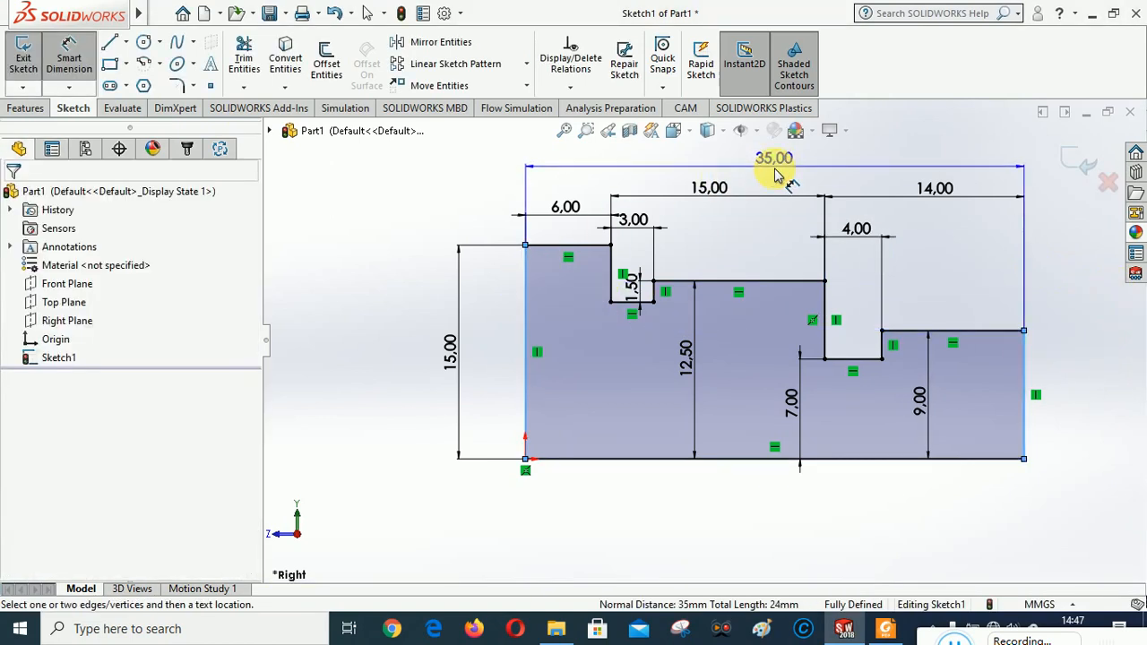
pyautogui.click(672, 311)
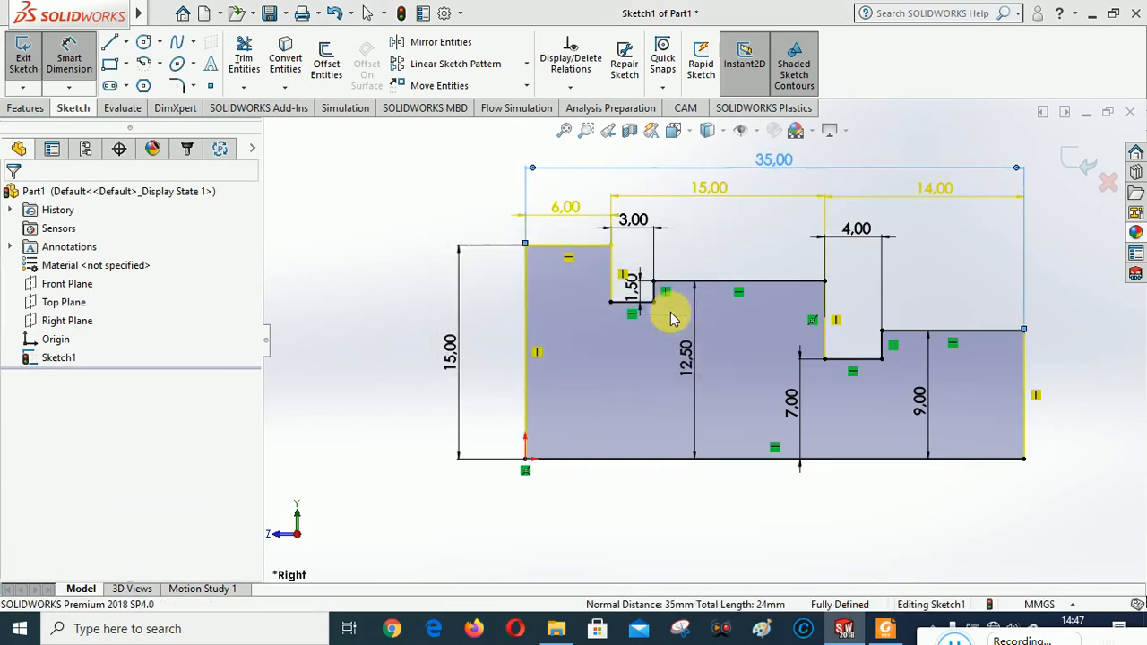
pyautogui.click(421, 208)
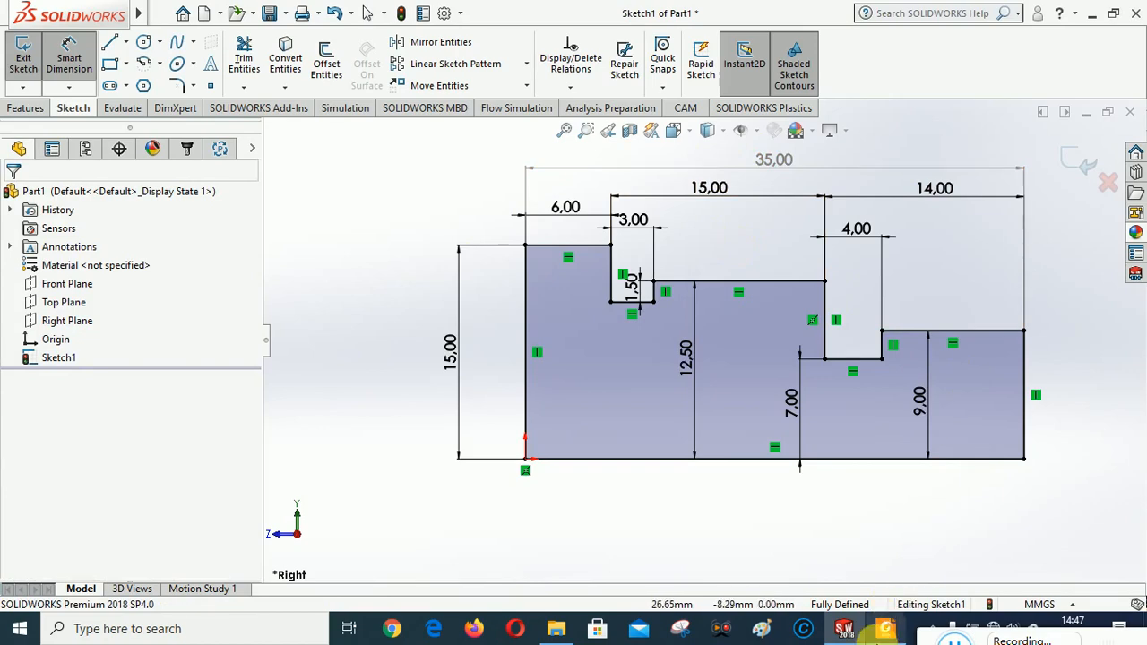
# Consult the PDF drawing and try a 1.5 mm sketch fillet on the groove's floor corner beside the middle section
pyautogui.click(885, 629)
pyautogui.click(885, 631)
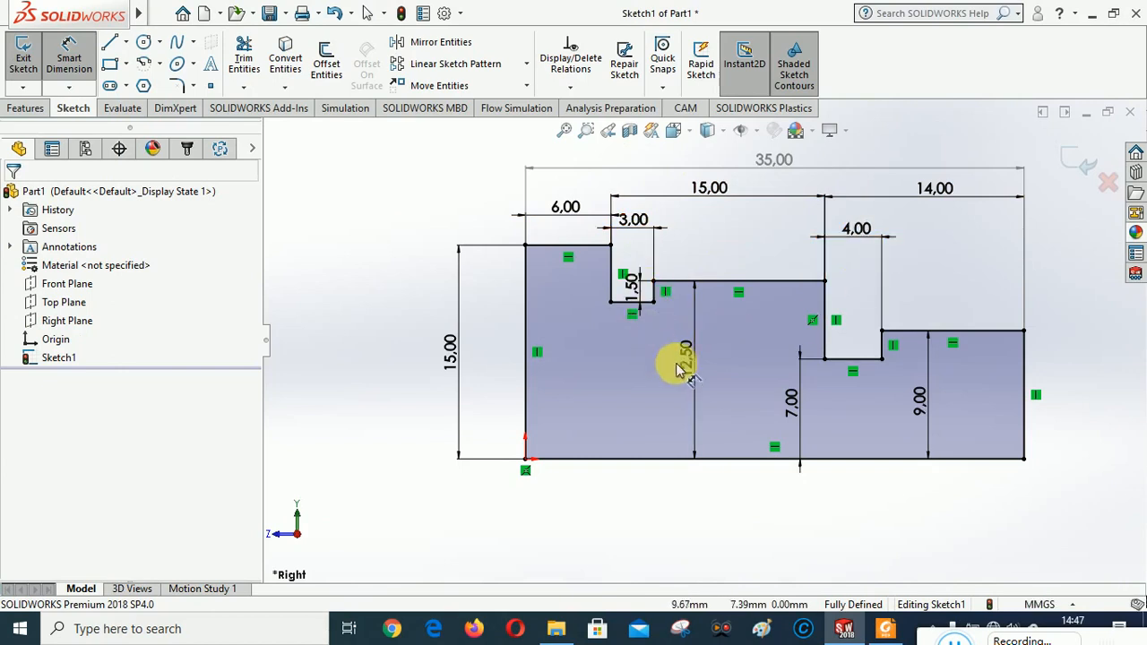
pyautogui.scroll(-2, 629, 292)
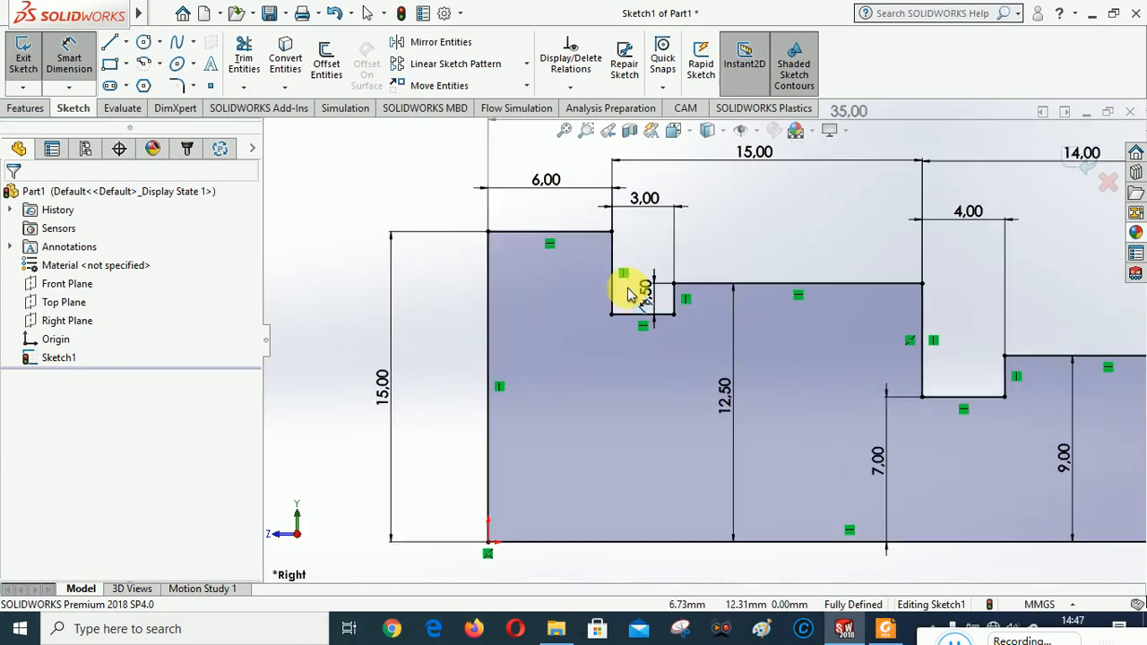
pyautogui.scroll(-1, 630, 294)
pyautogui.scroll(-1, 630, 293)
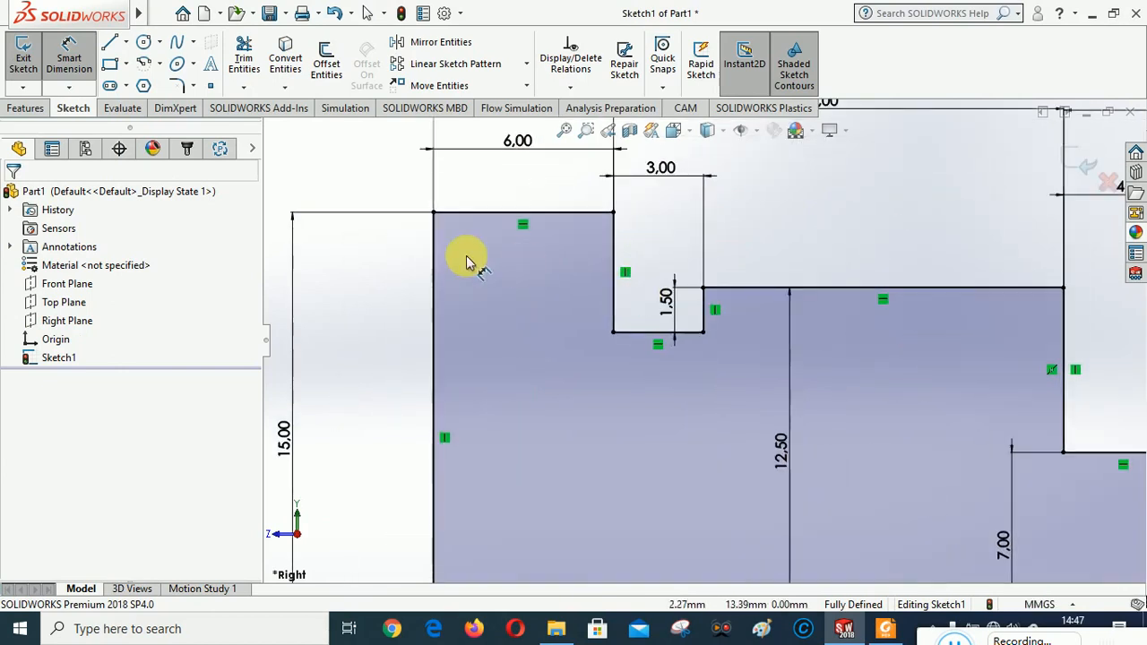
pyautogui.scroll(-1, 399, 201)
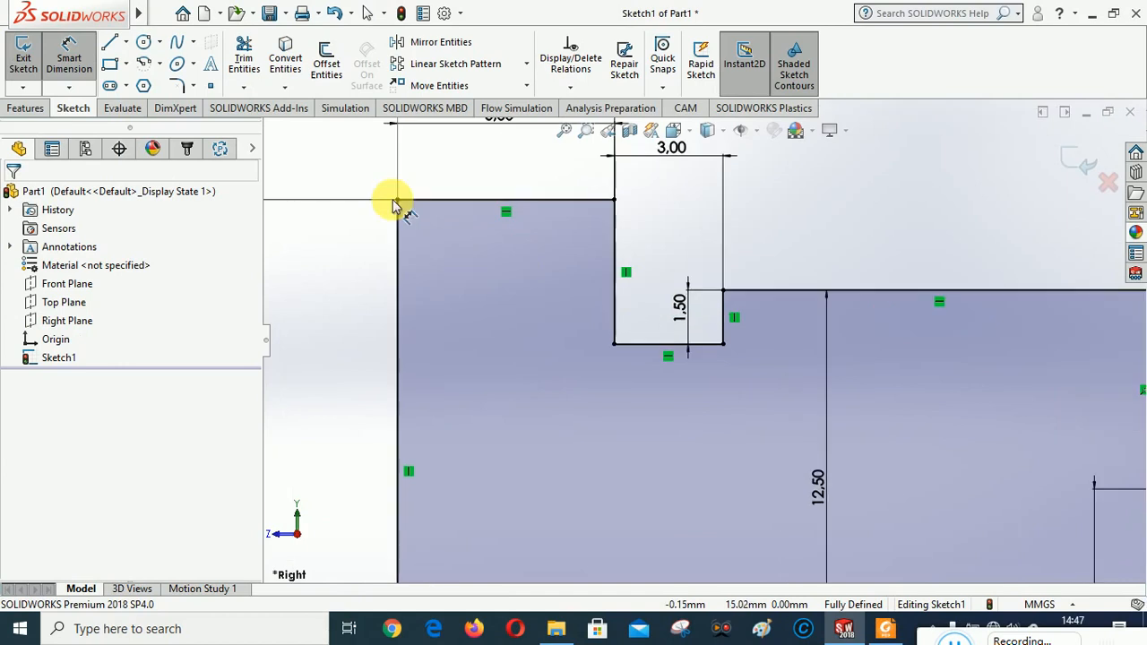
pyautogui.click(179, 85)
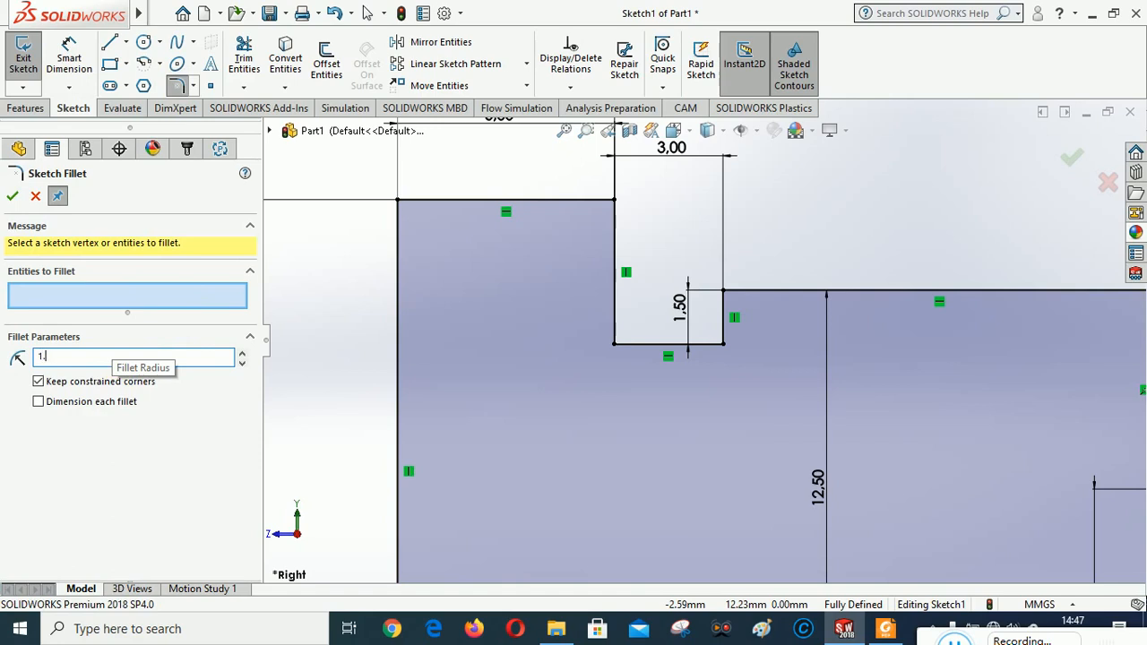
pyautogui.click(725, 351)
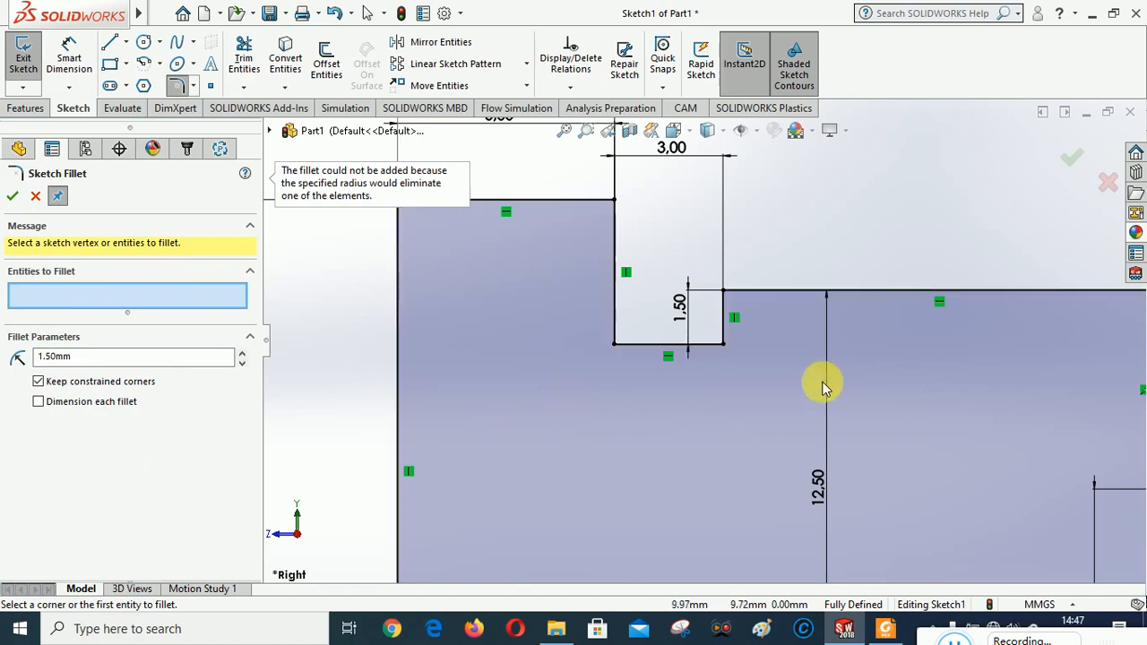
pyautogui.click(713, 346)
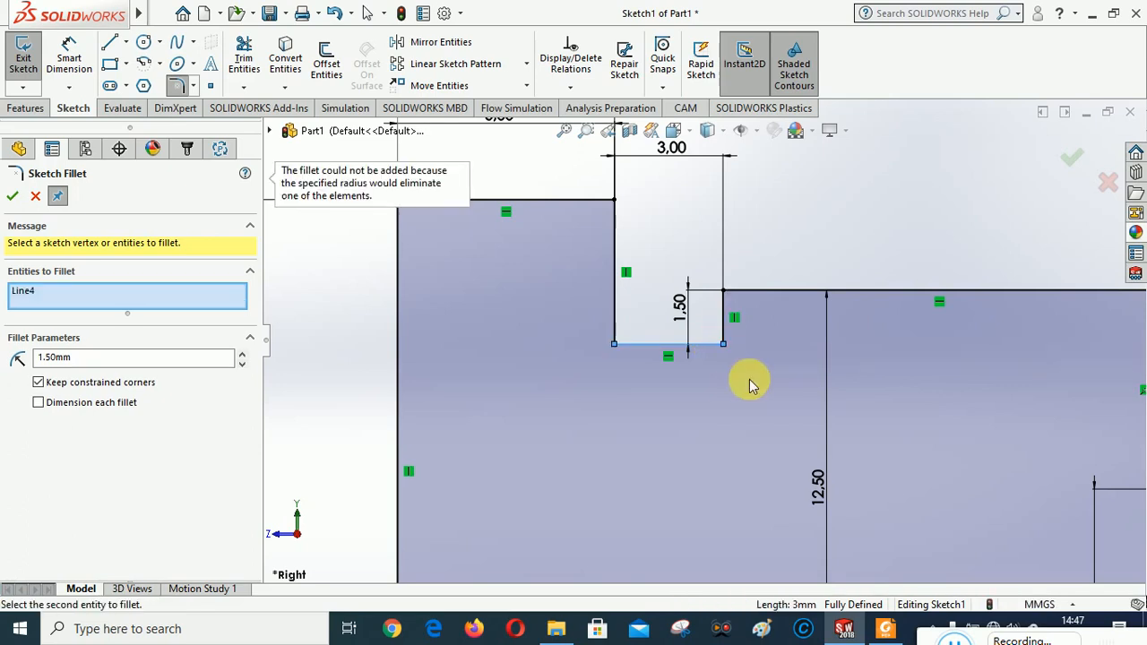
pyautogui.click(724, 318)
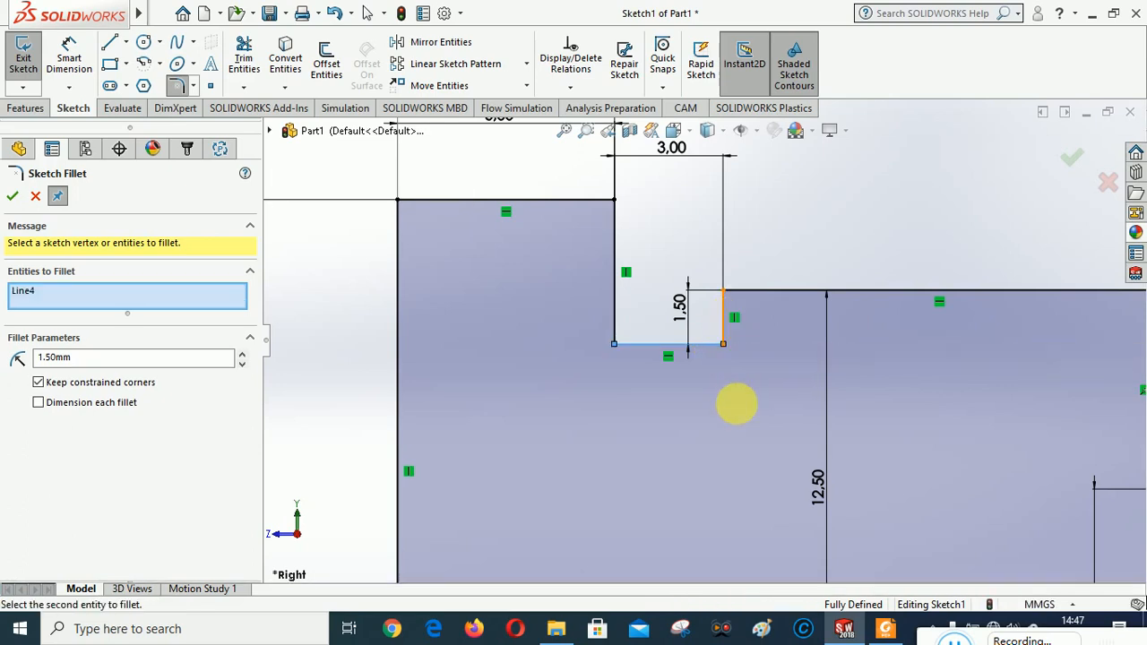
pyautogui.click(724, 346)
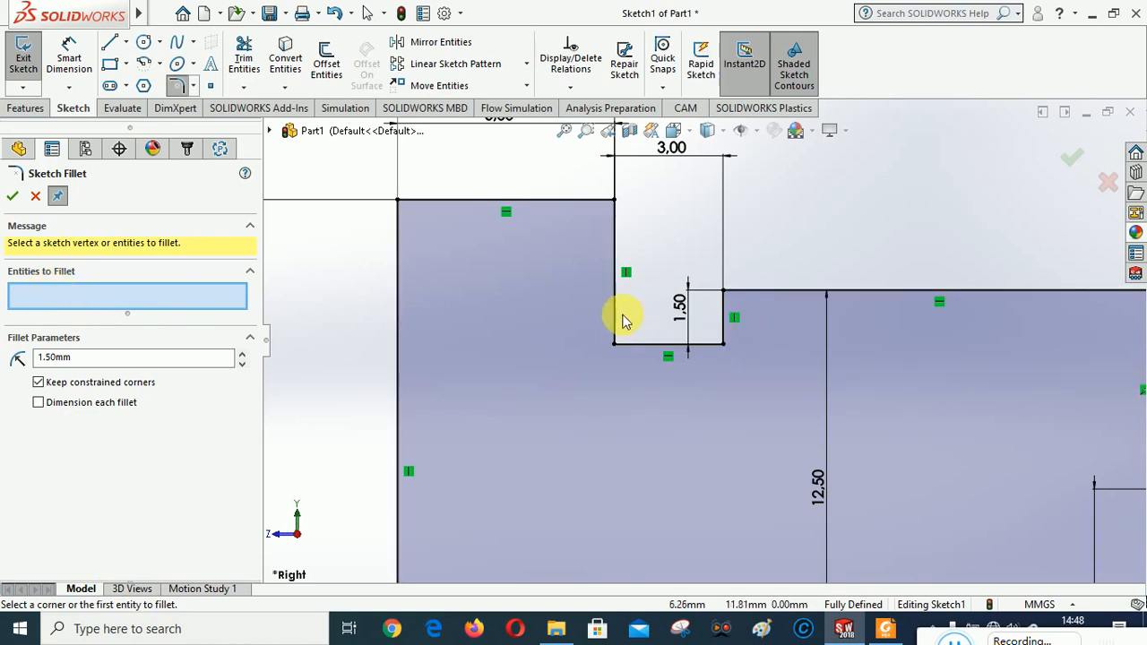
# Round the groove's floor corner on the flange side with a 1.5 mm sketch fillet
pyautogui.click(614, 346)
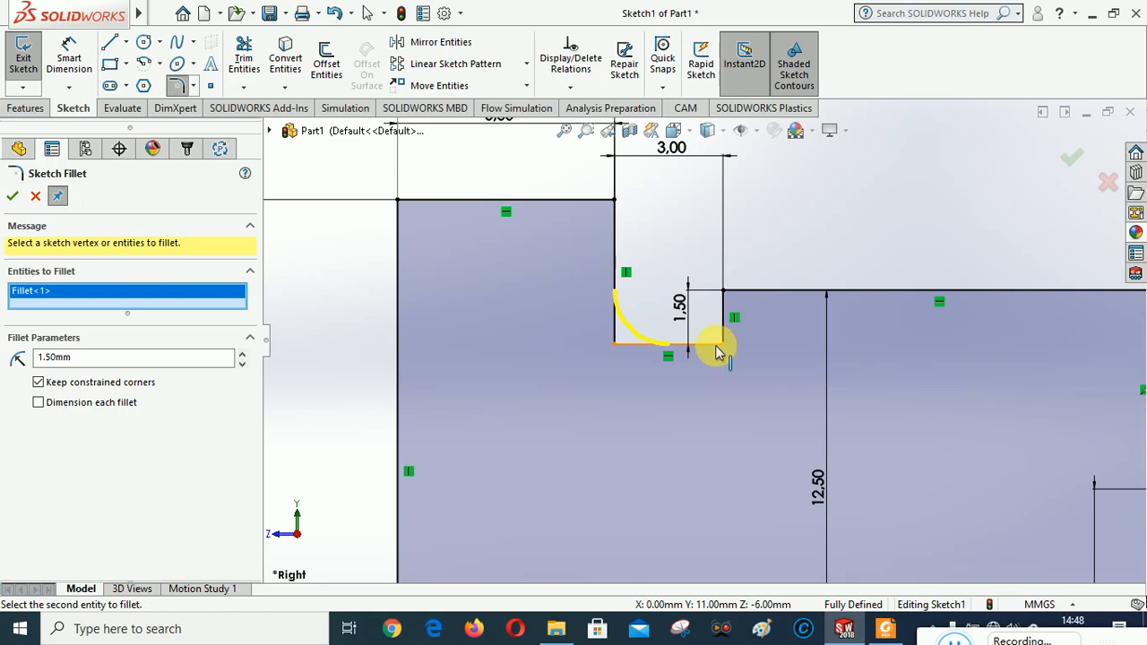
pyautogui.click(12, 198)
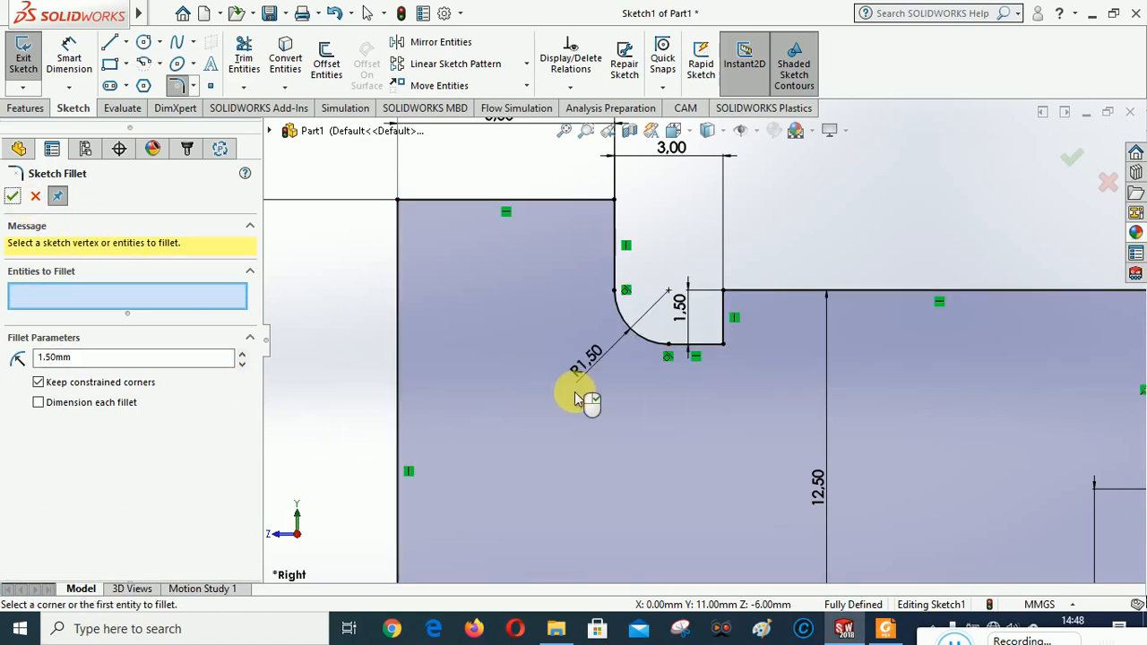
# Try to round the groove's floor corner beside the middle section with a 1.5 mm sketch fillet
pyautogui.scroll(-2, 705, 318)
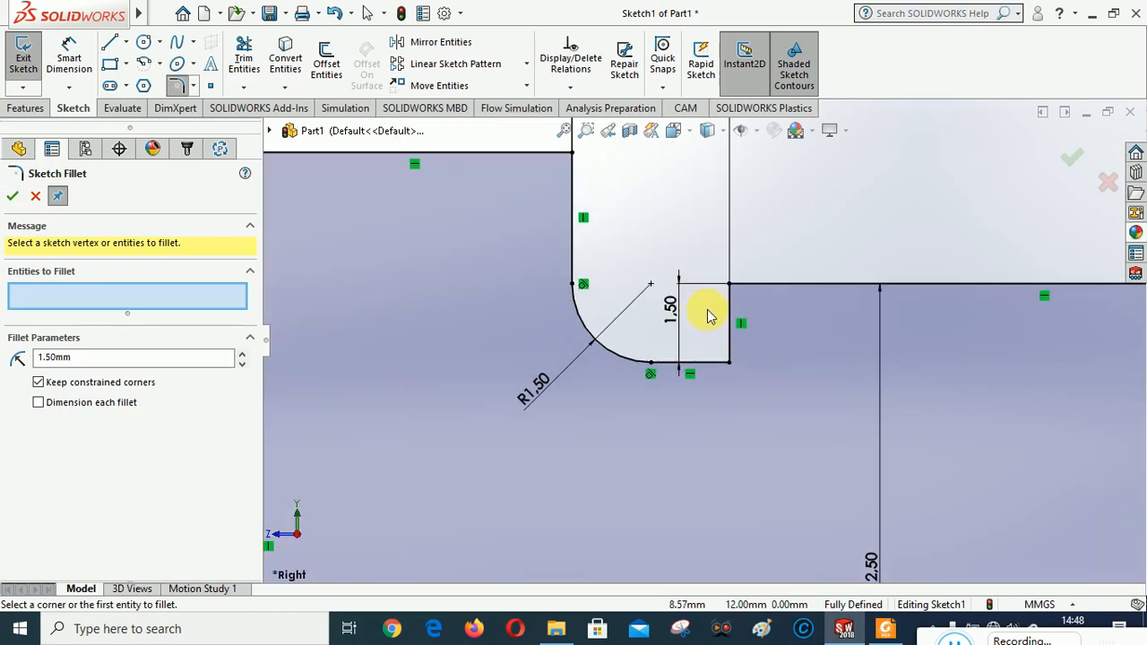
pyautogui.scroll(-1, 708, 312)
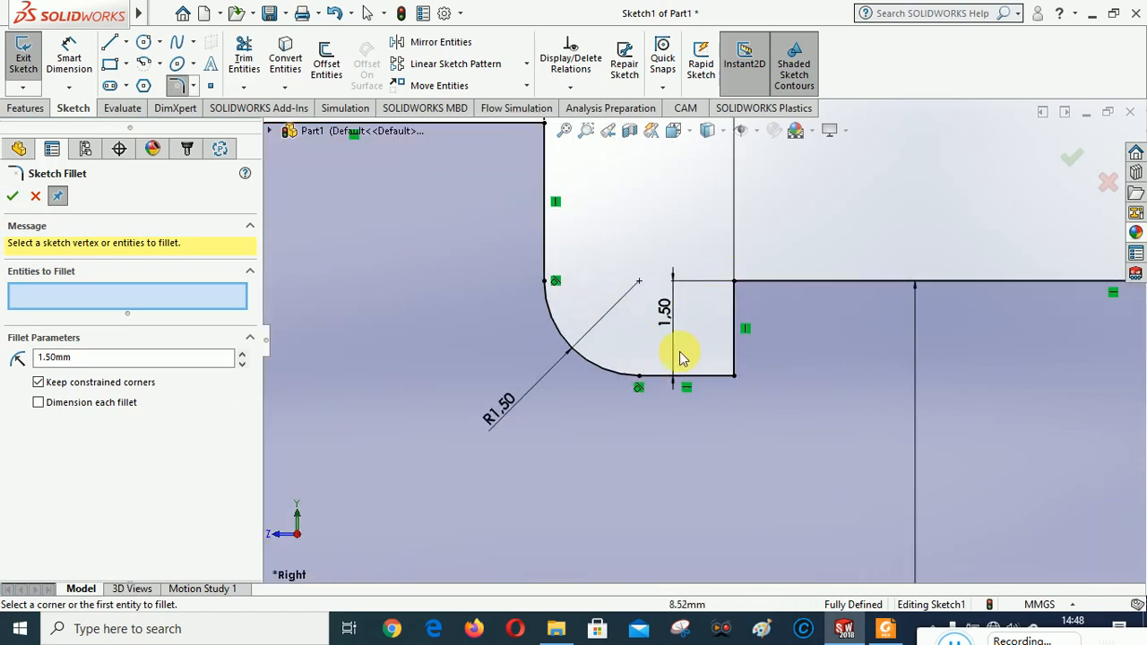
pyautogui.click(735, 357)
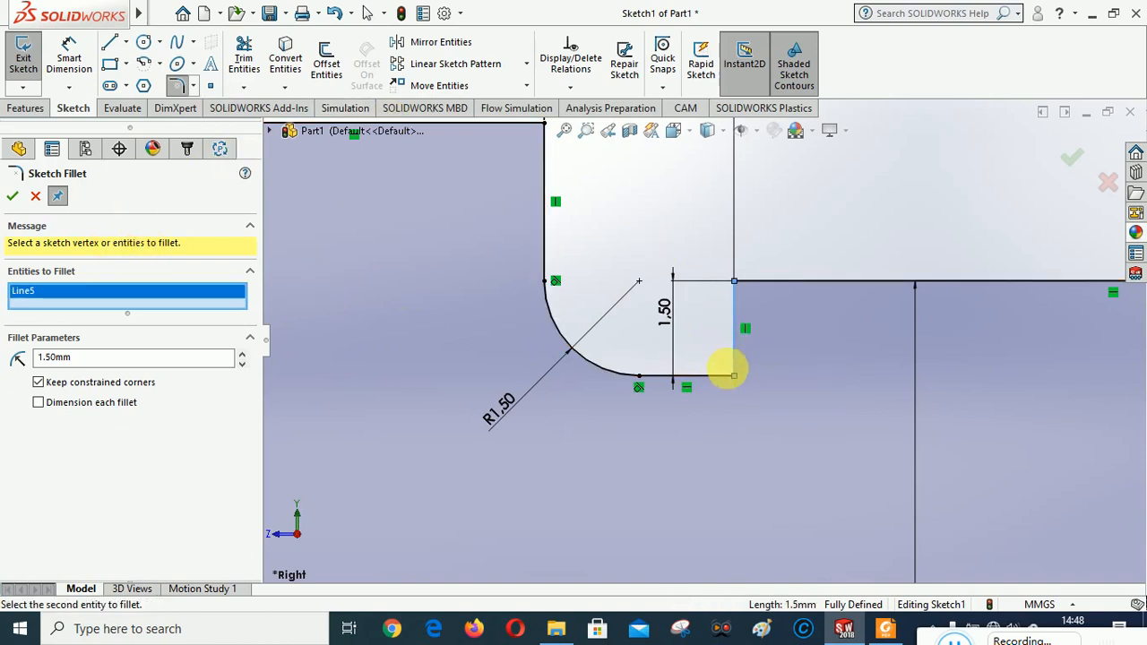
pyautogui.click(715, 384)
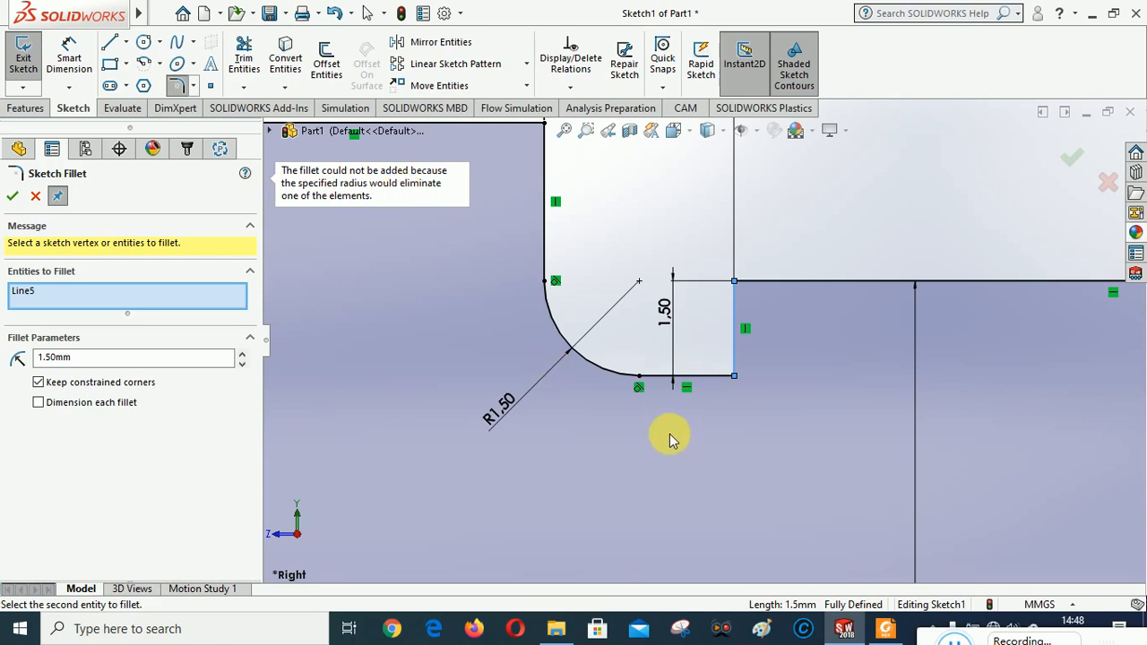
pyautogui.scroll(3, 644, 437)
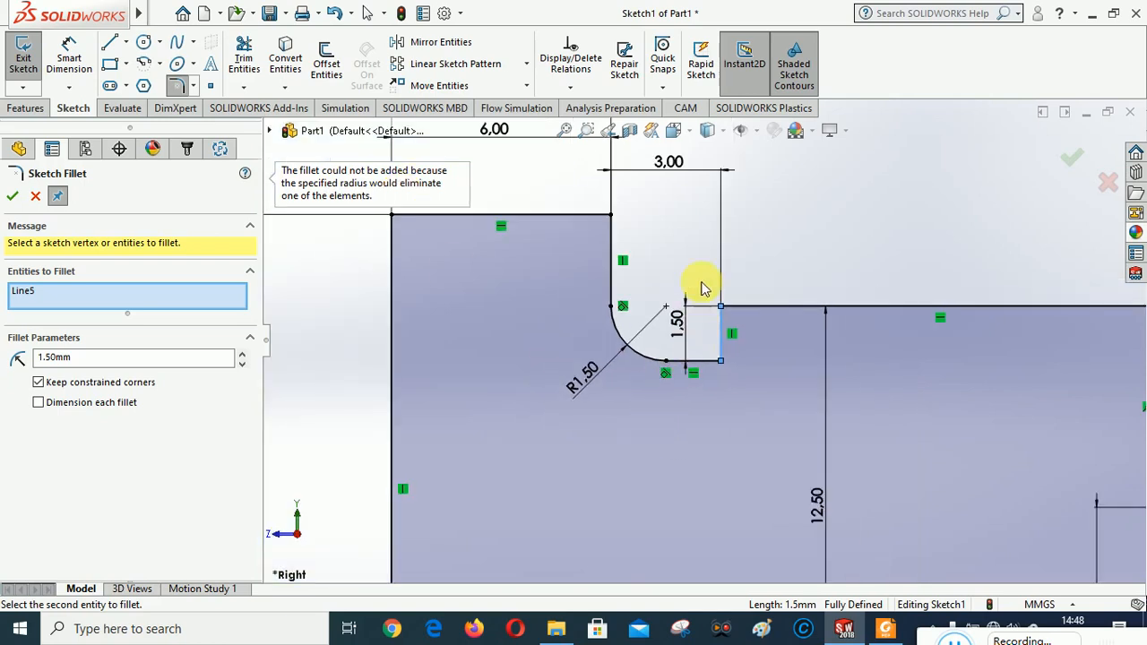
pyautogui.scroll(-1, 728, 333)
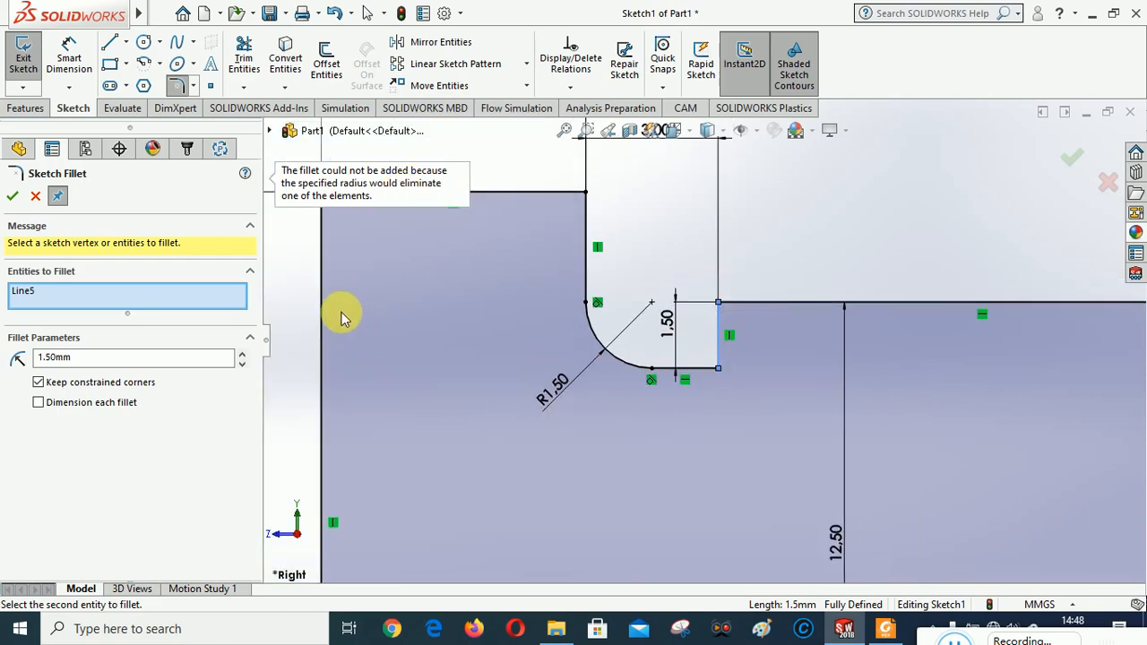
pyautogui.click(13, 197)
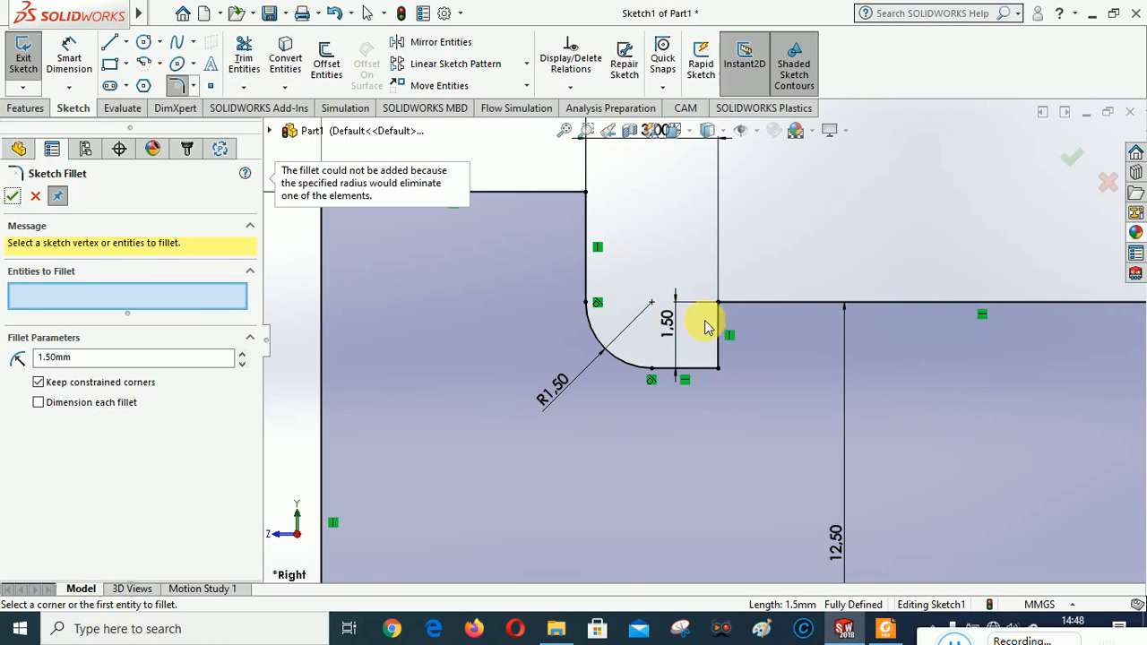
pyautogui.click(13, 198)
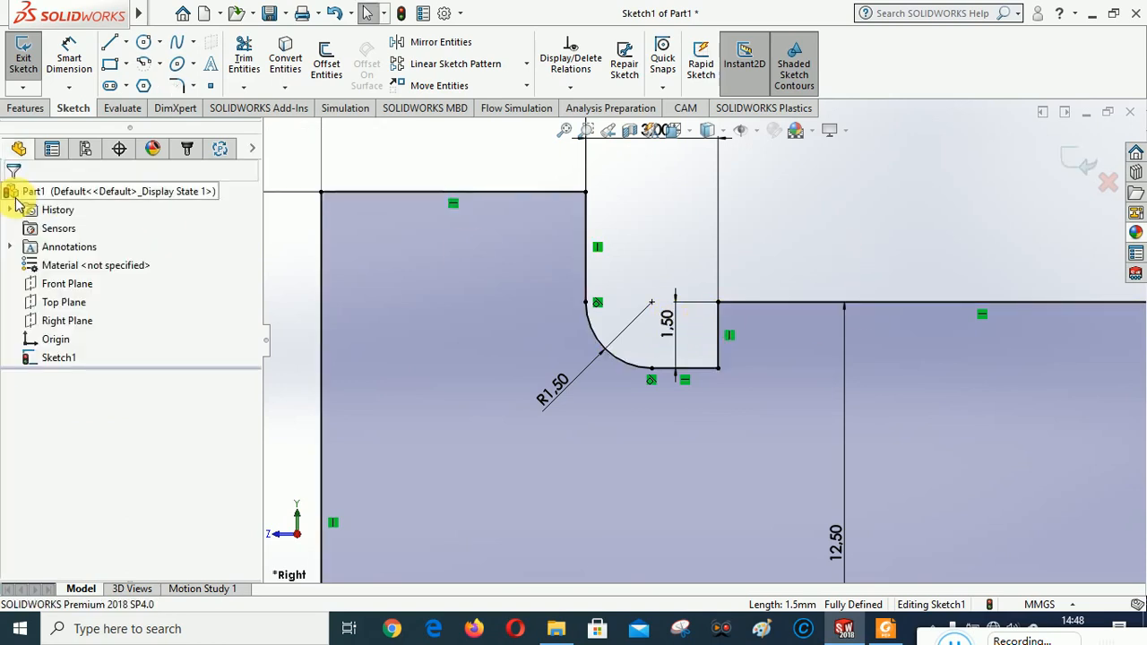
# Delete the 1.5 mm depth dimension of the groove
pyautogui.click(668, 333)
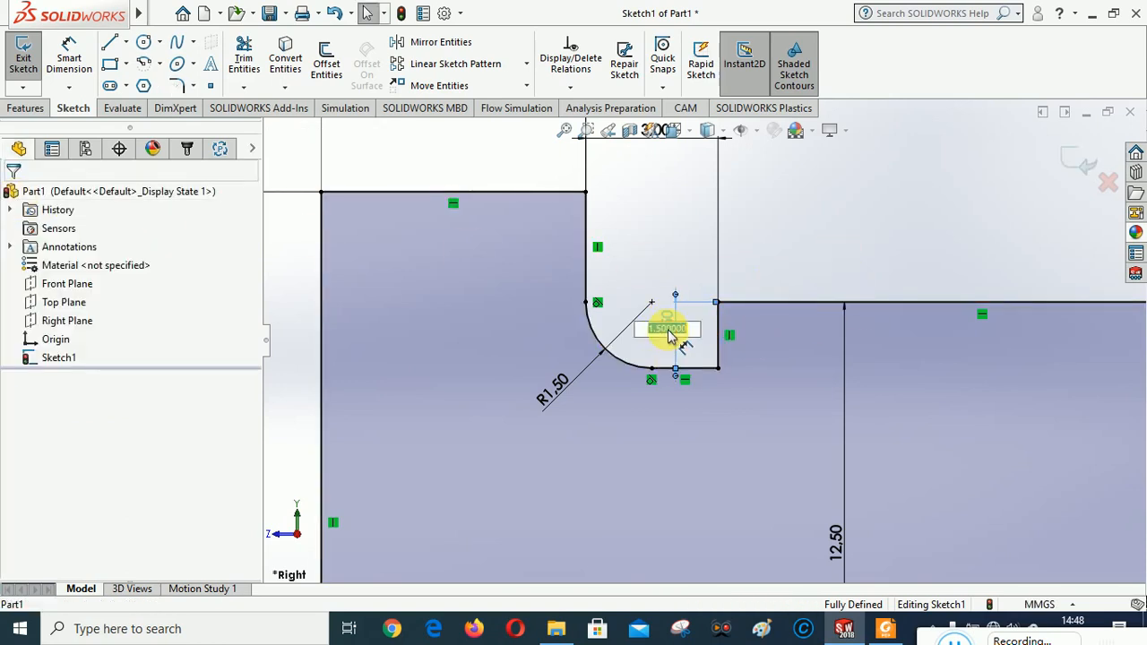
pyautogui.click(708, 306)
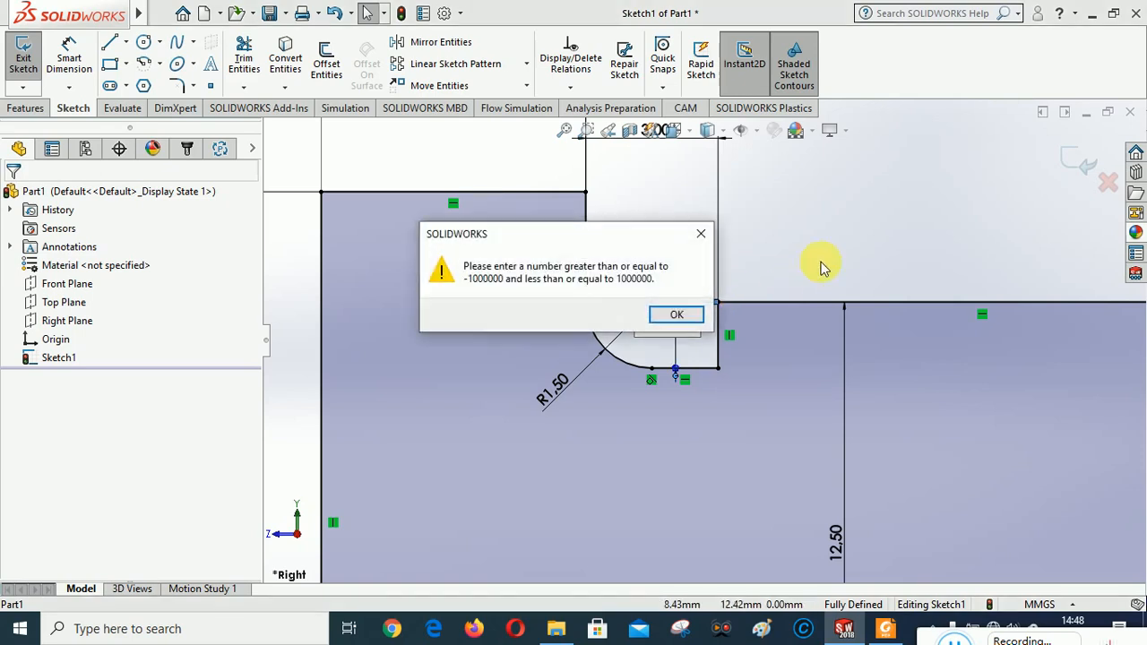
pyautogui.click(696, 320)
pyautogui.press('Escape')
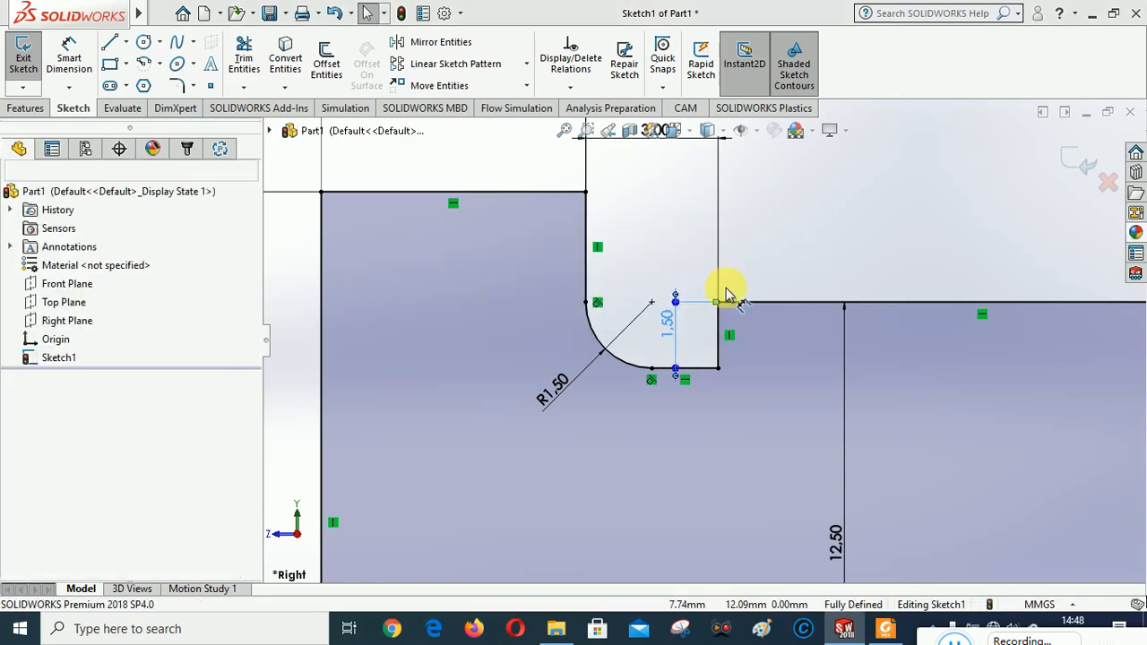
pyautogui.rightClick(800, 254)
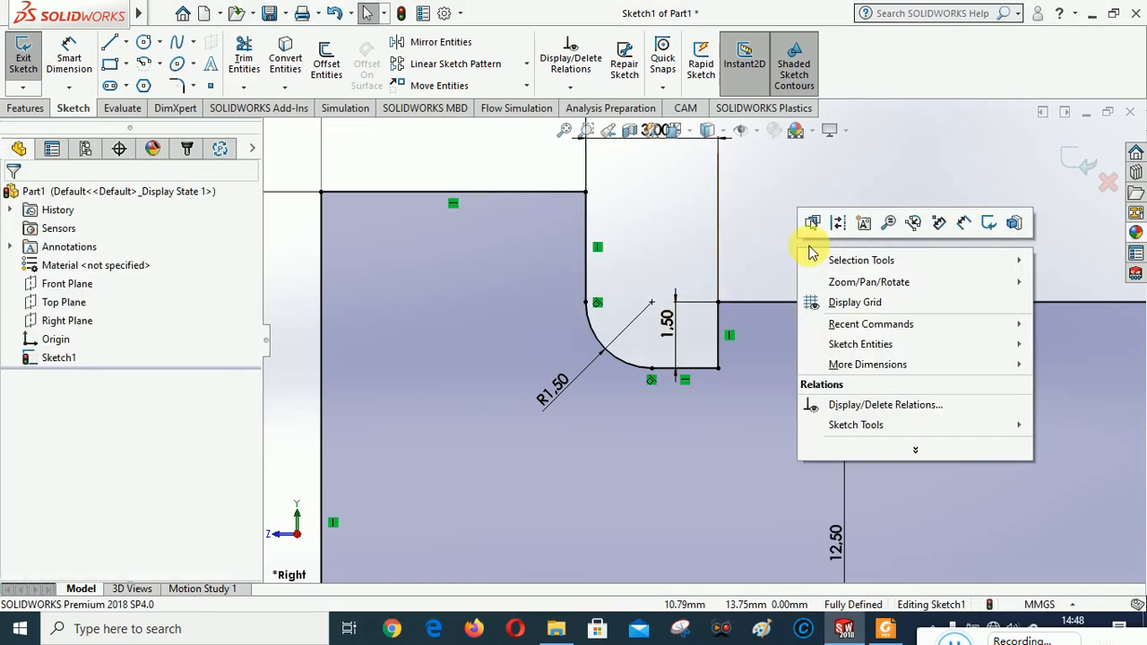
pyautogui.click(771, 246)
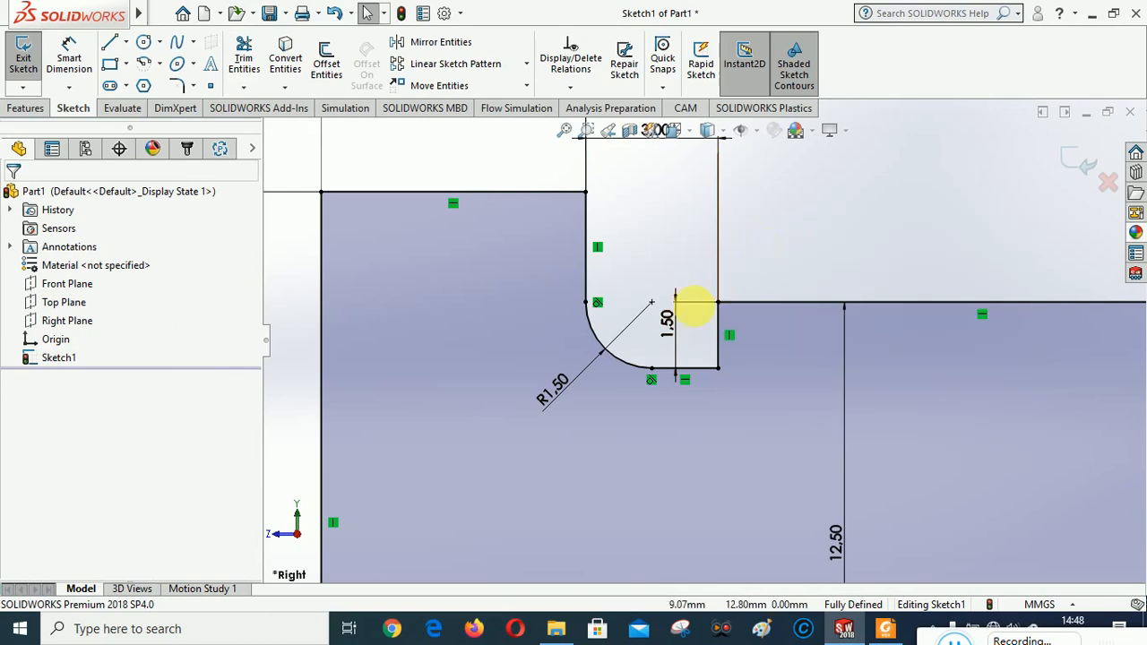
pyautogui.click(671, 324)
pyautogui.rightClick(672, 328)
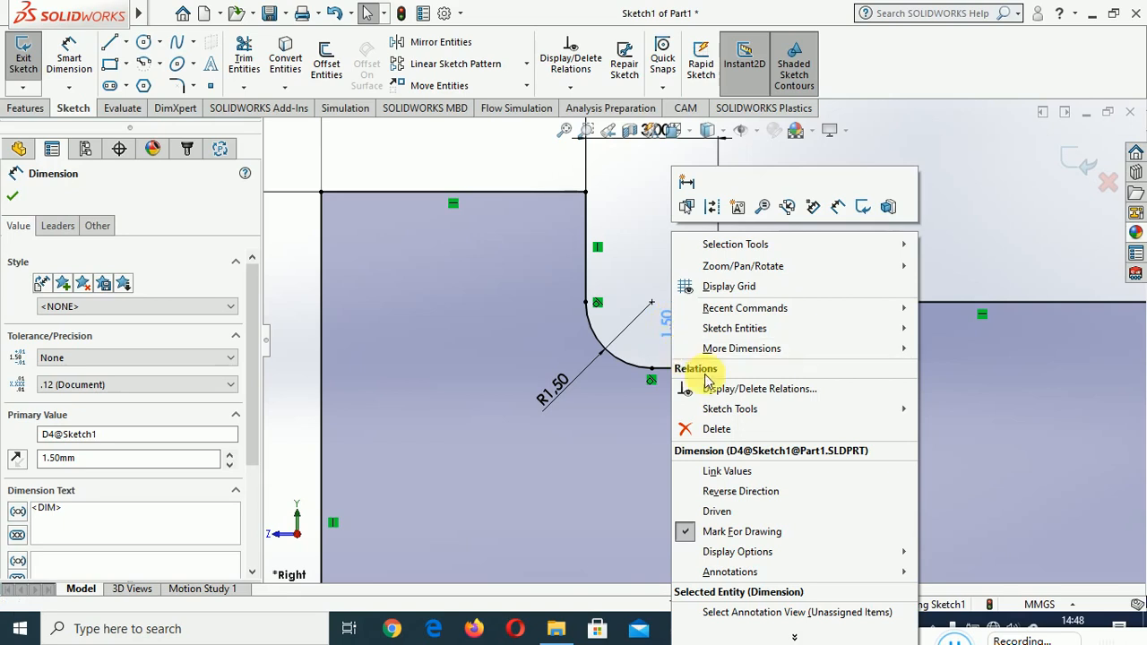
pyautogui.click(716, 429)
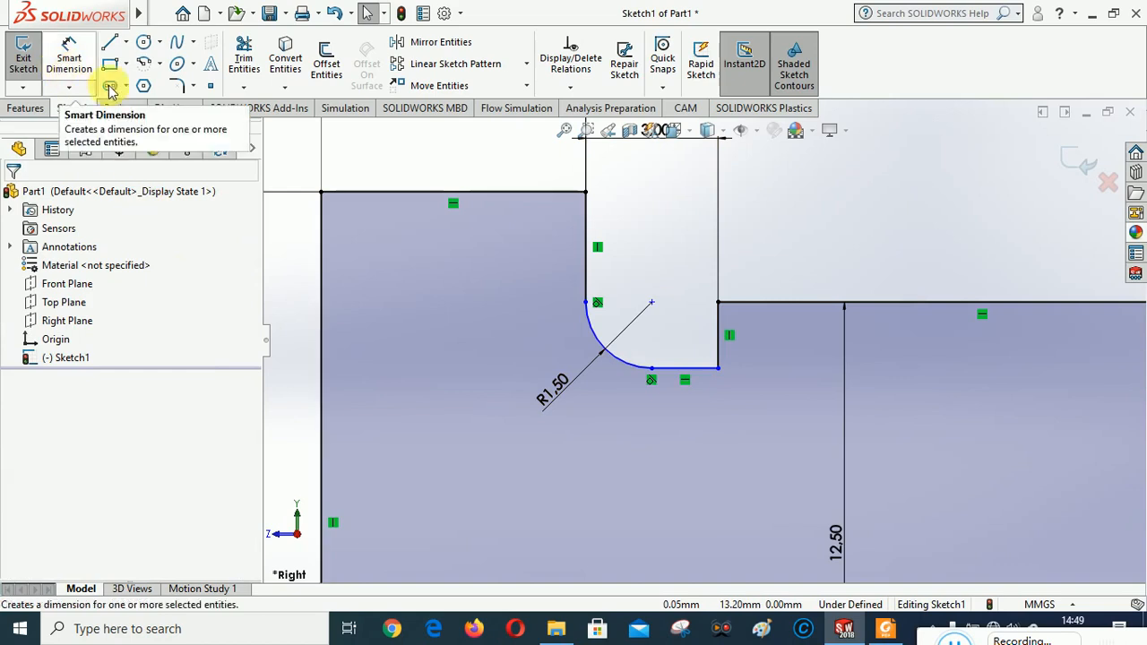
pyautogui.click(176, 85)
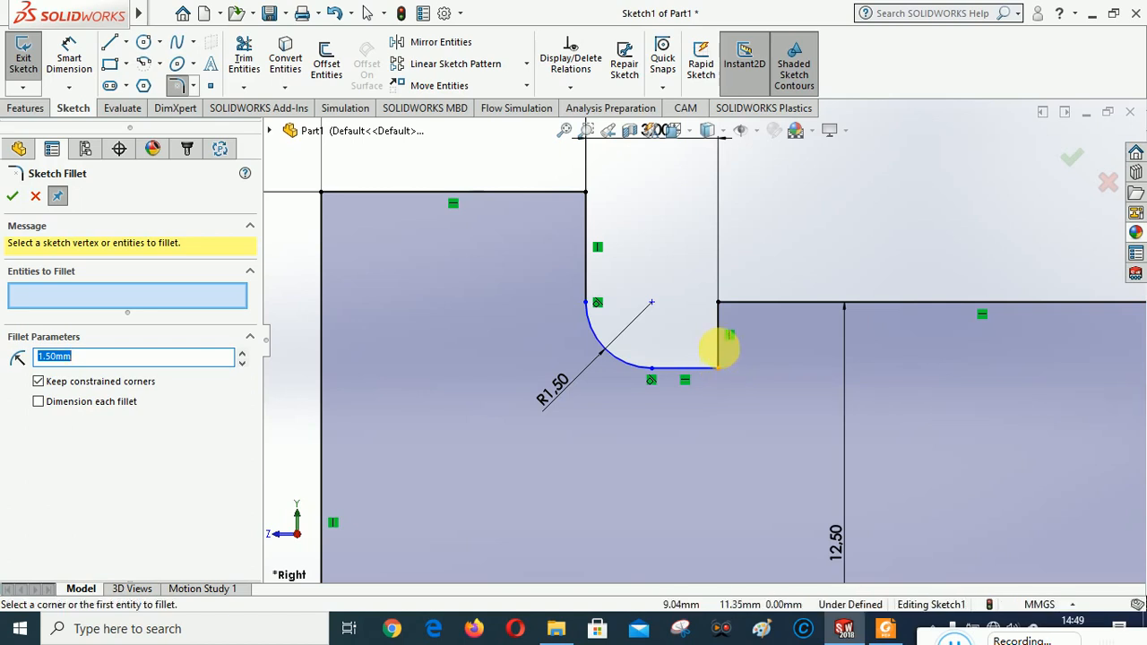
pyautogui.click(718, 345)
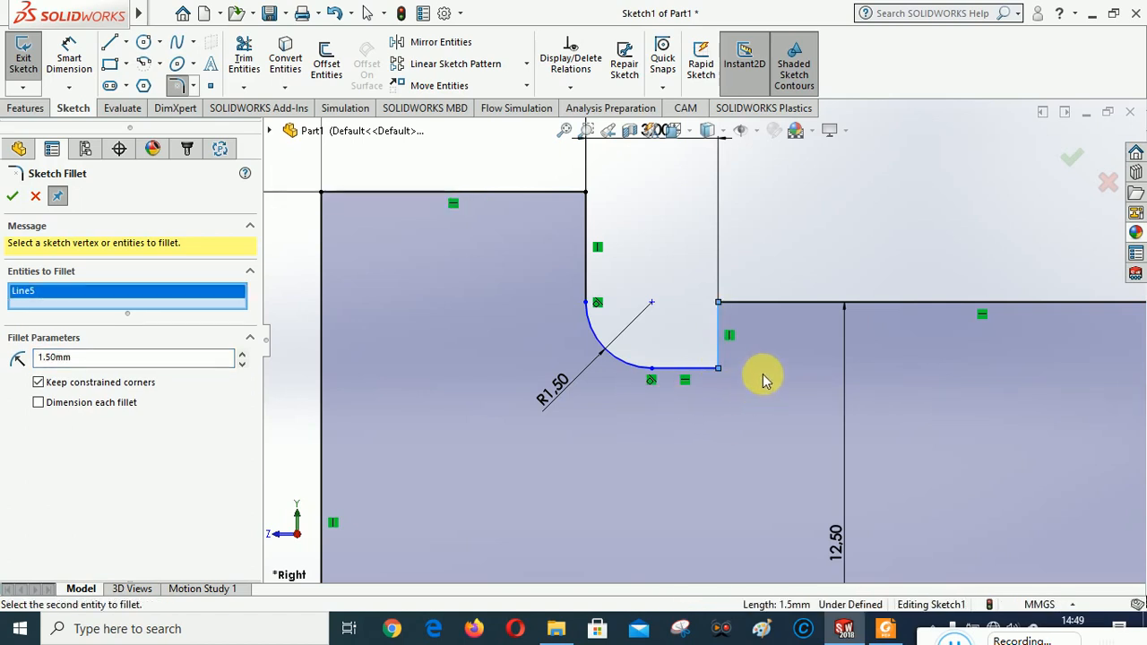
pyautogui.scroll(-1, 760, 285)
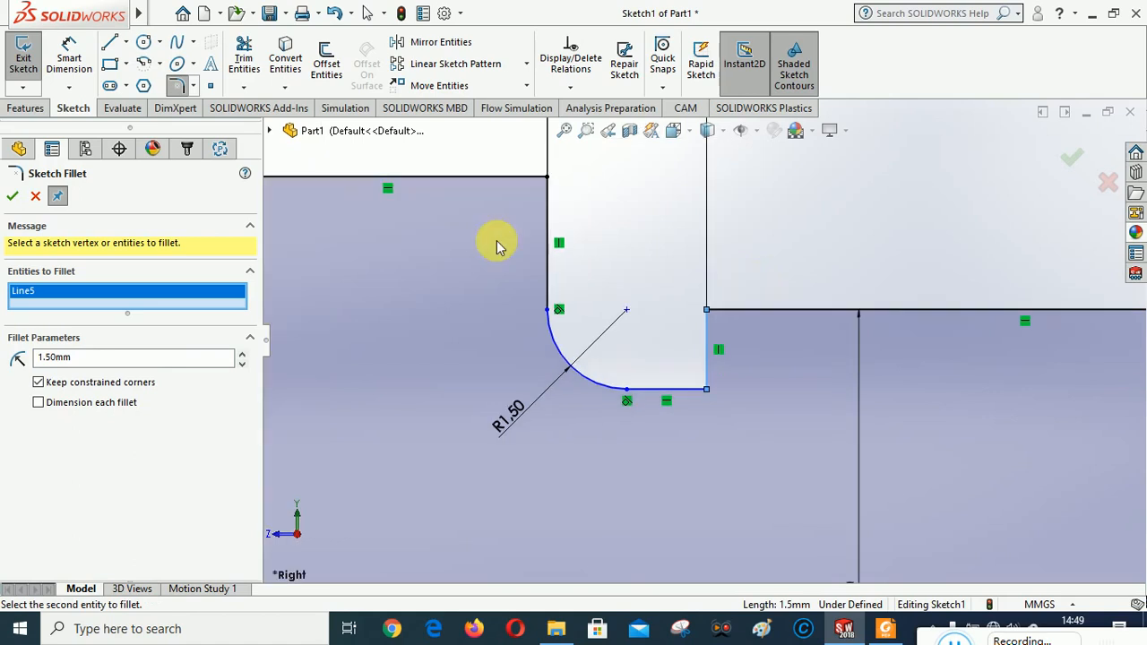
# Draw a 90° centerpoint arc around the existing fillet's center, from its lower end to the middle section's upper corner
pyautogui.click(161, 69)
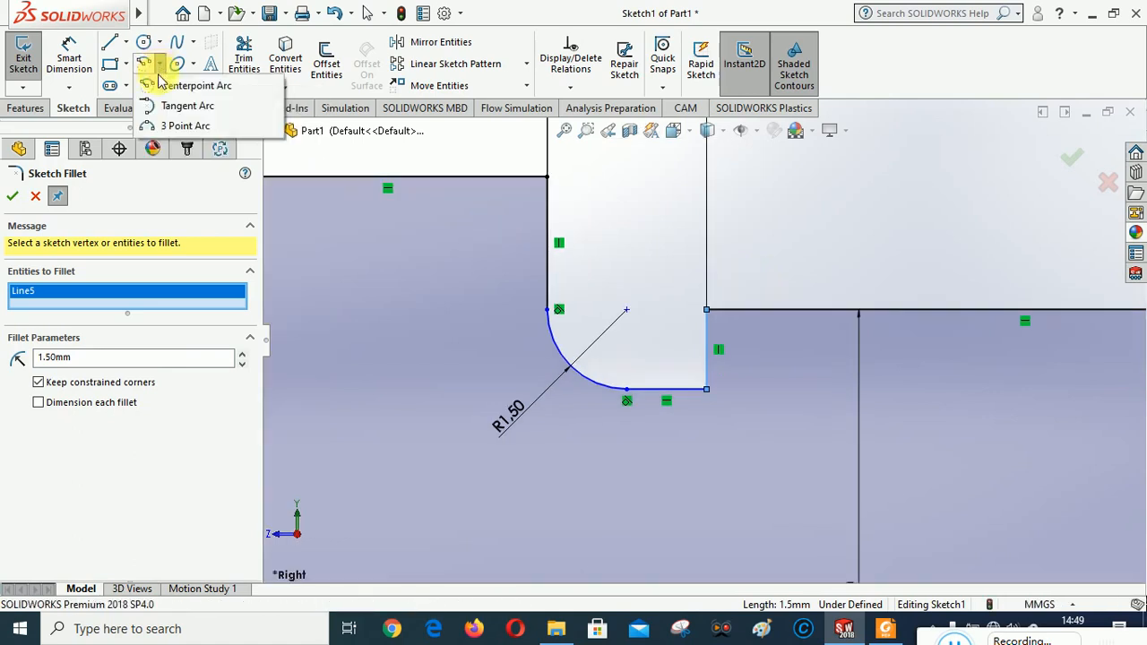
pyautogui.click(179, 86)
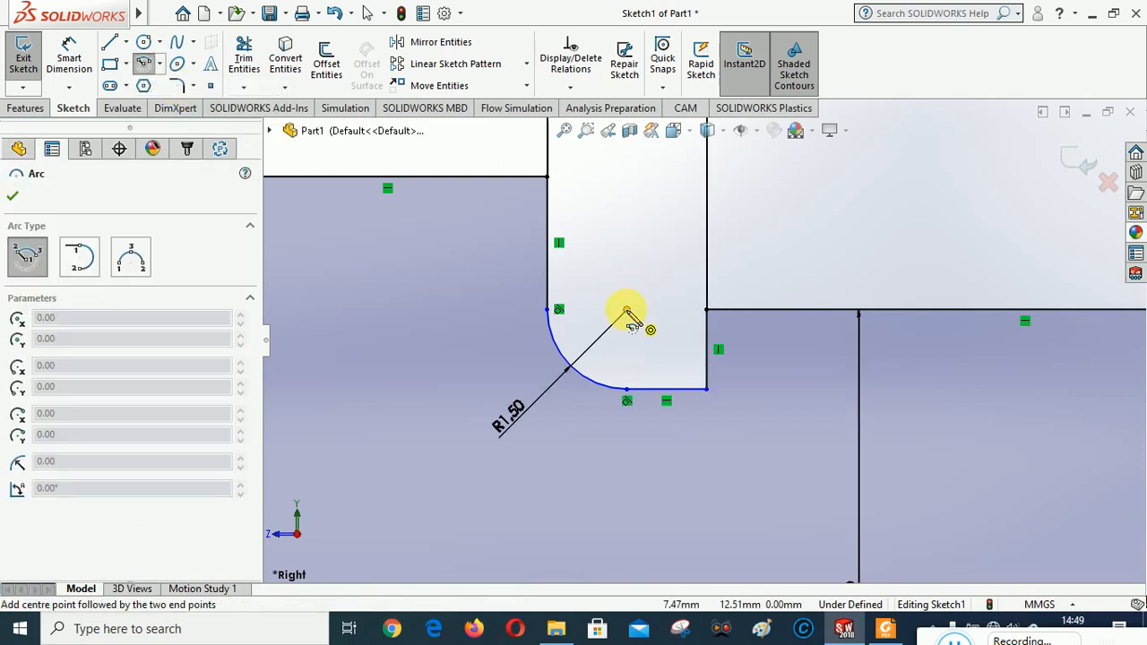
pyautogui.click(627, 311)
pyautogui.click(628, 389)
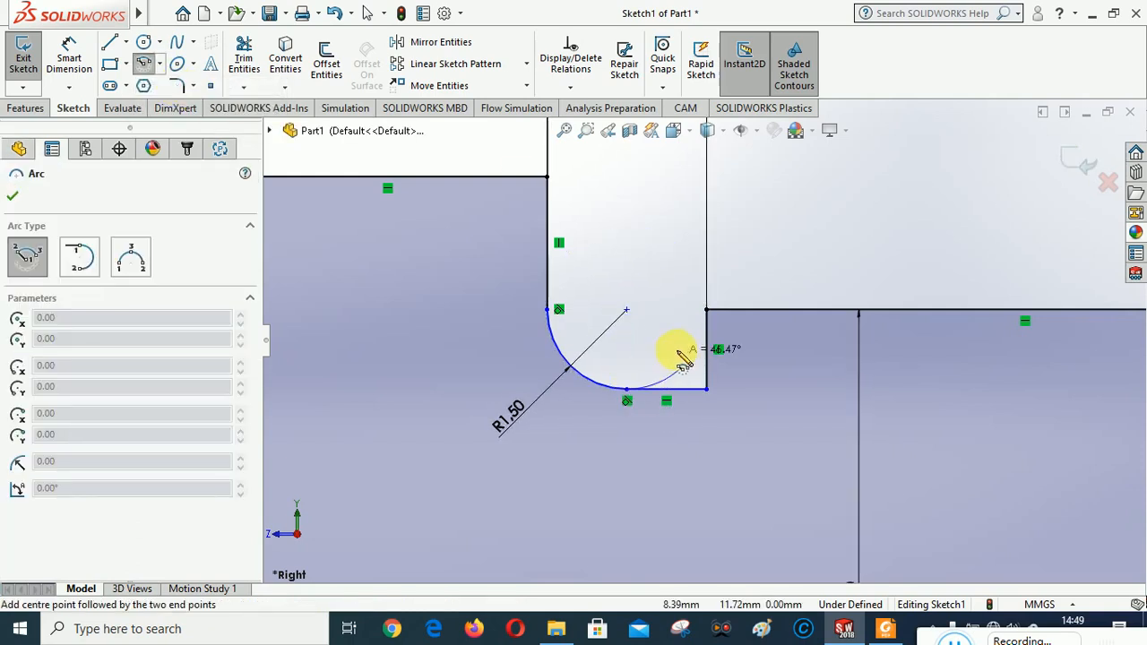
pyautogui.click(708, 311)
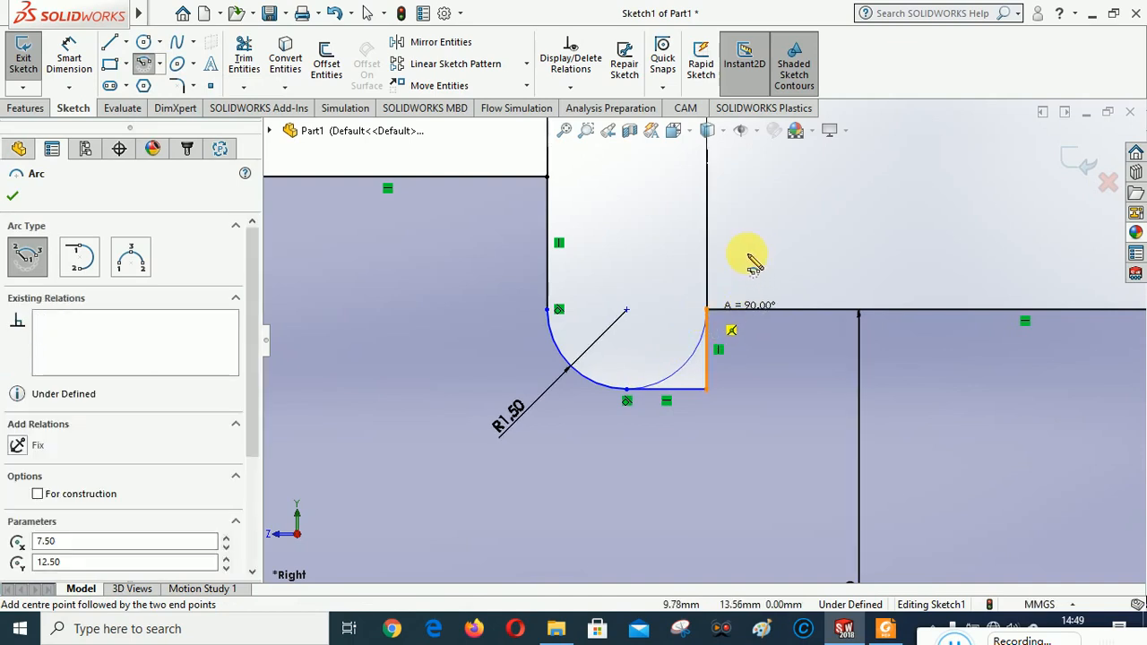
pyautogui.click(15, 196)
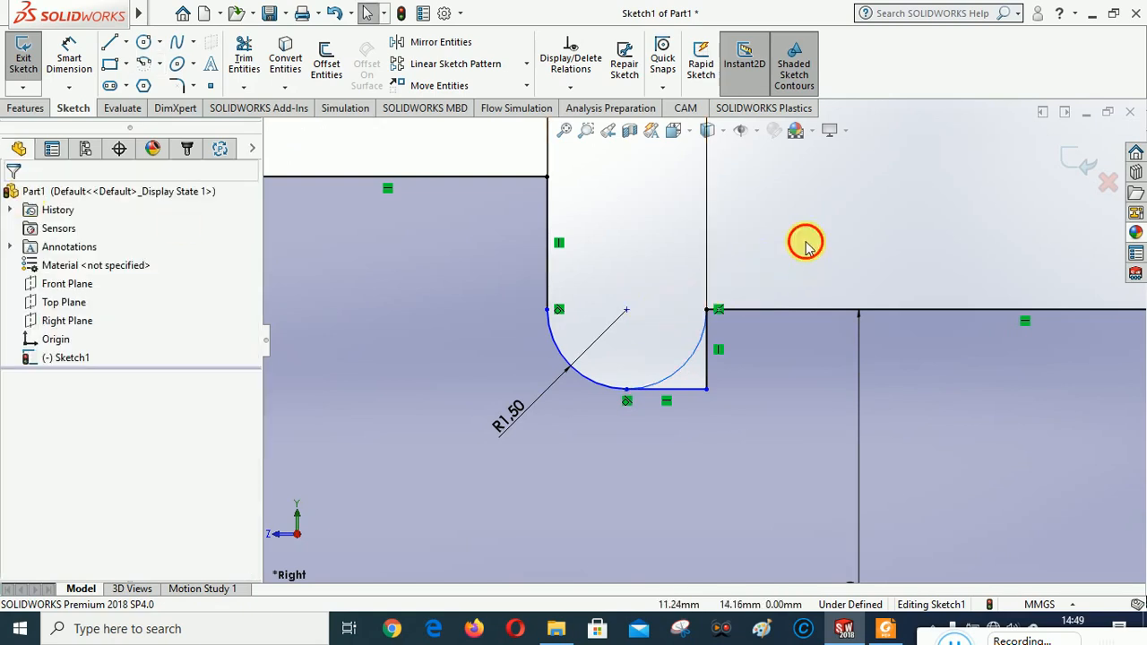
# Trim away the leftover square corner lines below the new arc, leaving a semicircular groove floor
pyautogui.press('z')
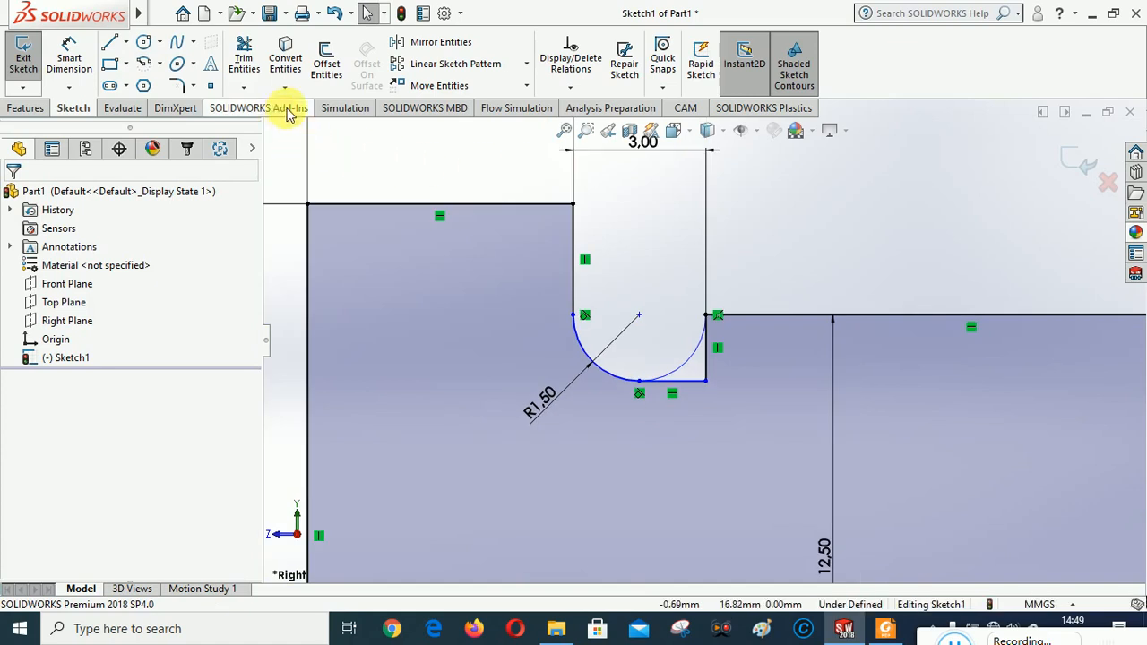
pyautogui.click(244, 58)
pyautogui.moveTo(735, 402)
pyautogui.mouseDown()
pyautogui.moveTo(712, 366)
pyautogui.moveTo(693, 394)
pyautogui.moveTo(723, 408)
pyautogui.mouseUp()
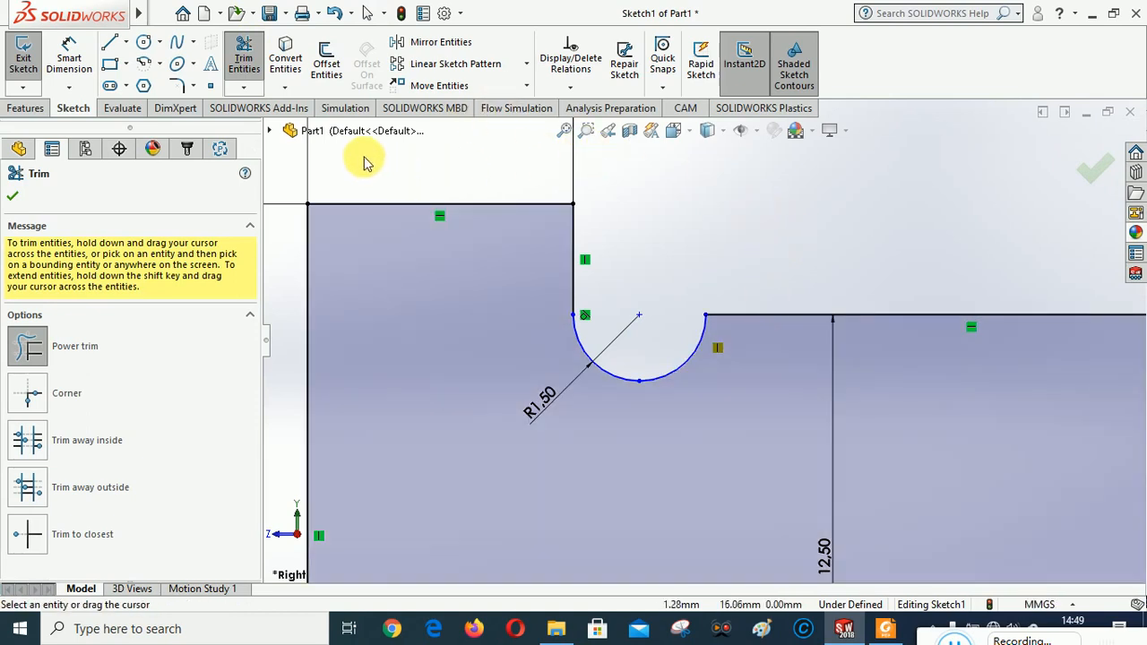
pyautogui.press('Escape')
# Add a Horizontal relation between the two upper end points of the semicircular groove
pyautogui.click(573, 92)
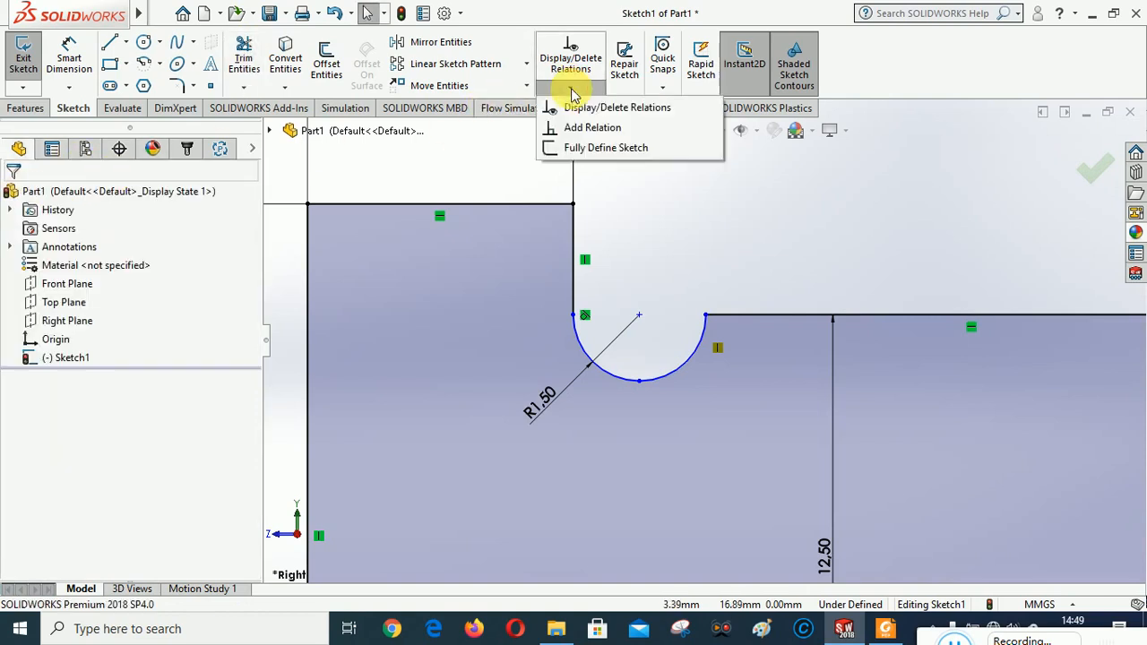
pyautogui.click(580, 127)
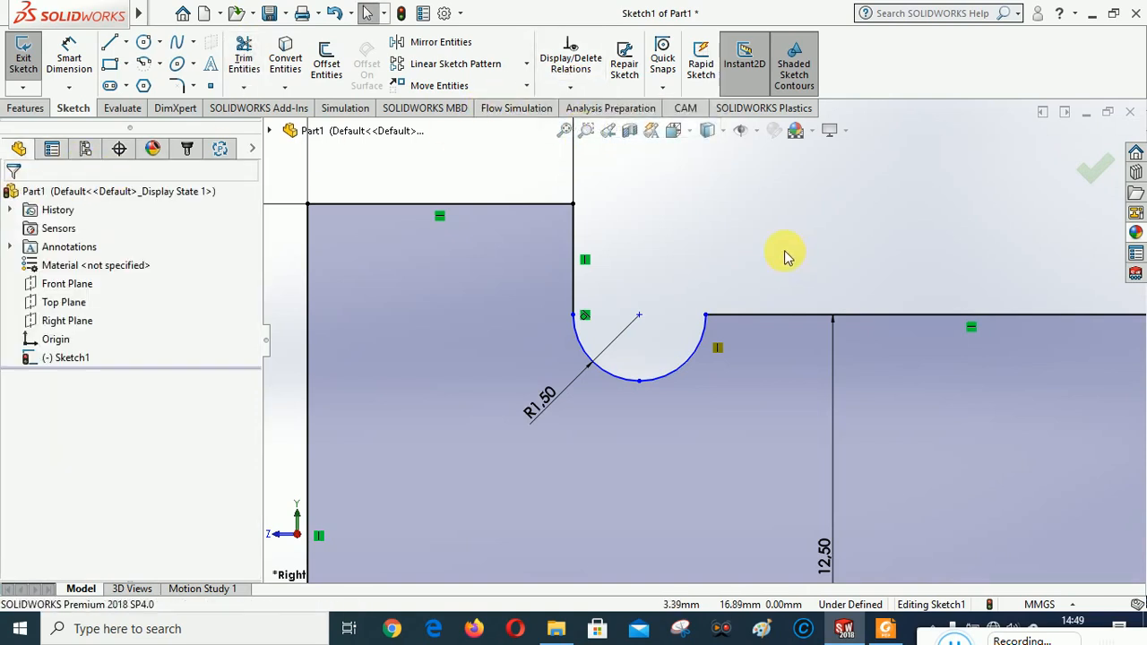
pyautogui.click(706, 316)
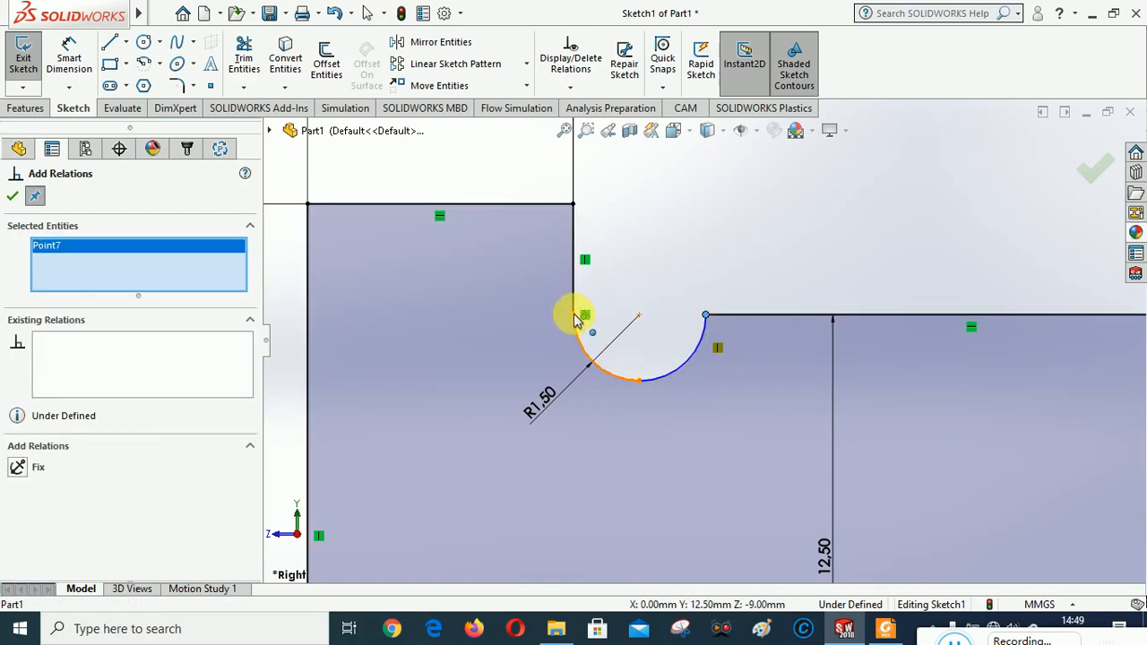
pyautogui.click(574, 315)
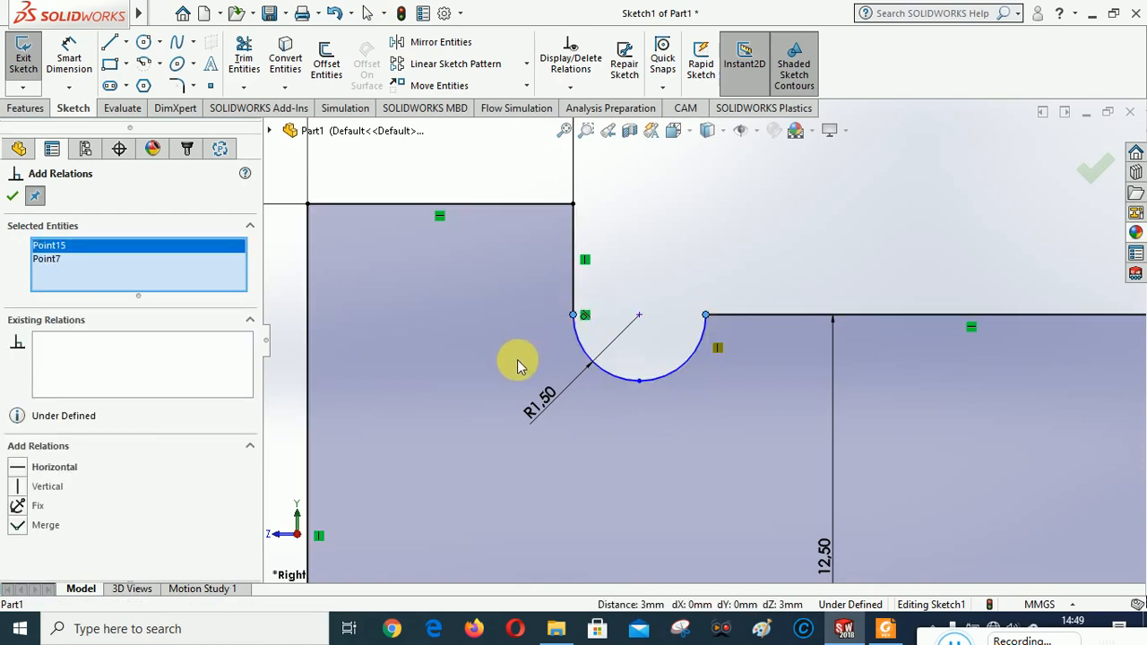
pyautogui.click(17, 467)
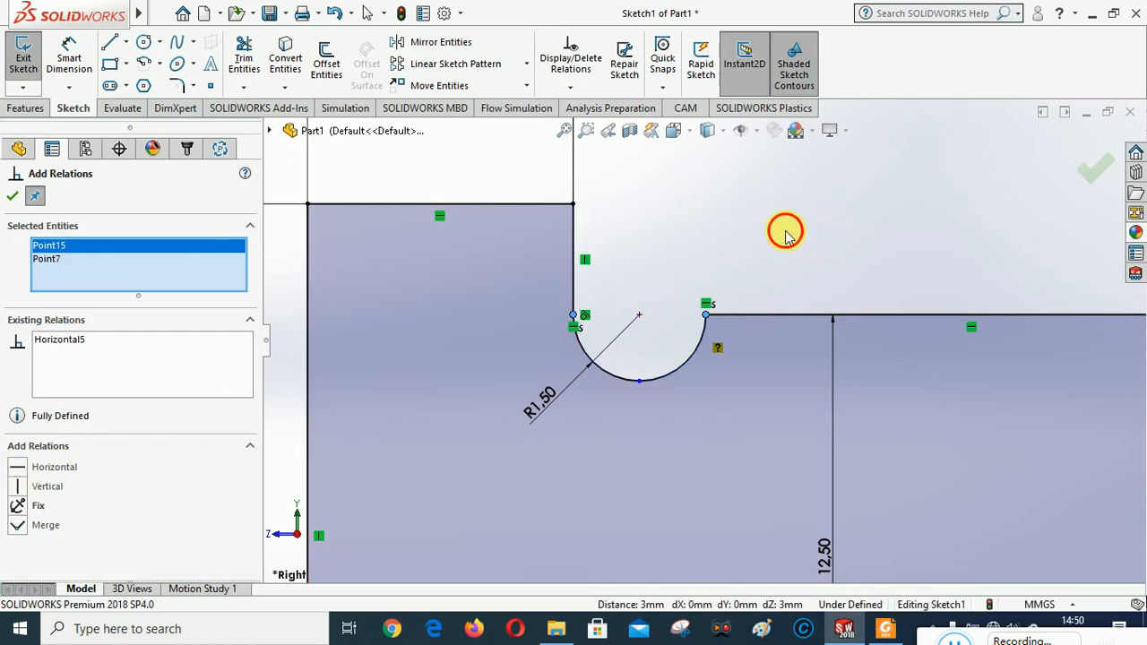
pyautogui.press('f')
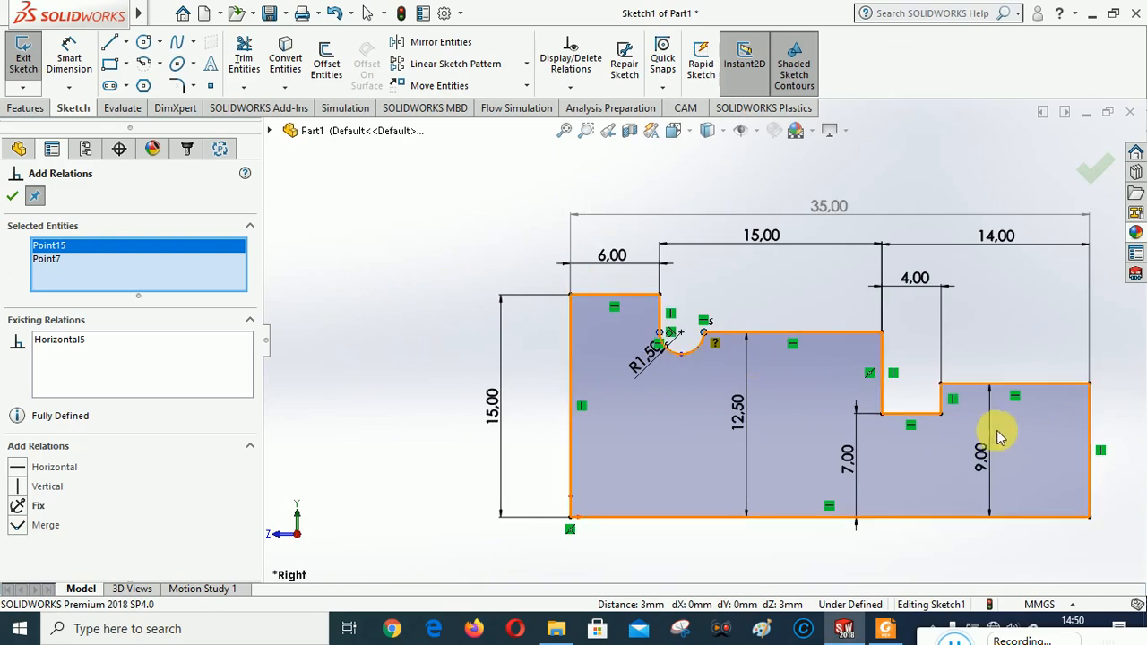
pyautogui.scroll(-2, 1019, 448)
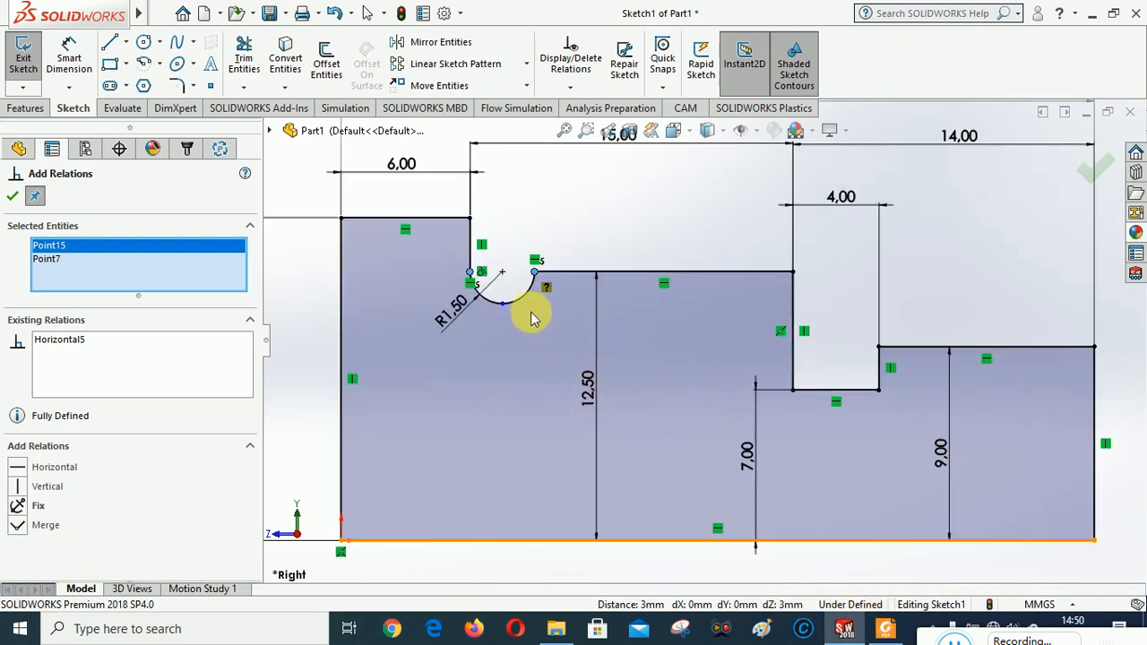
pyautogui.scroll(-3, 503, 304)
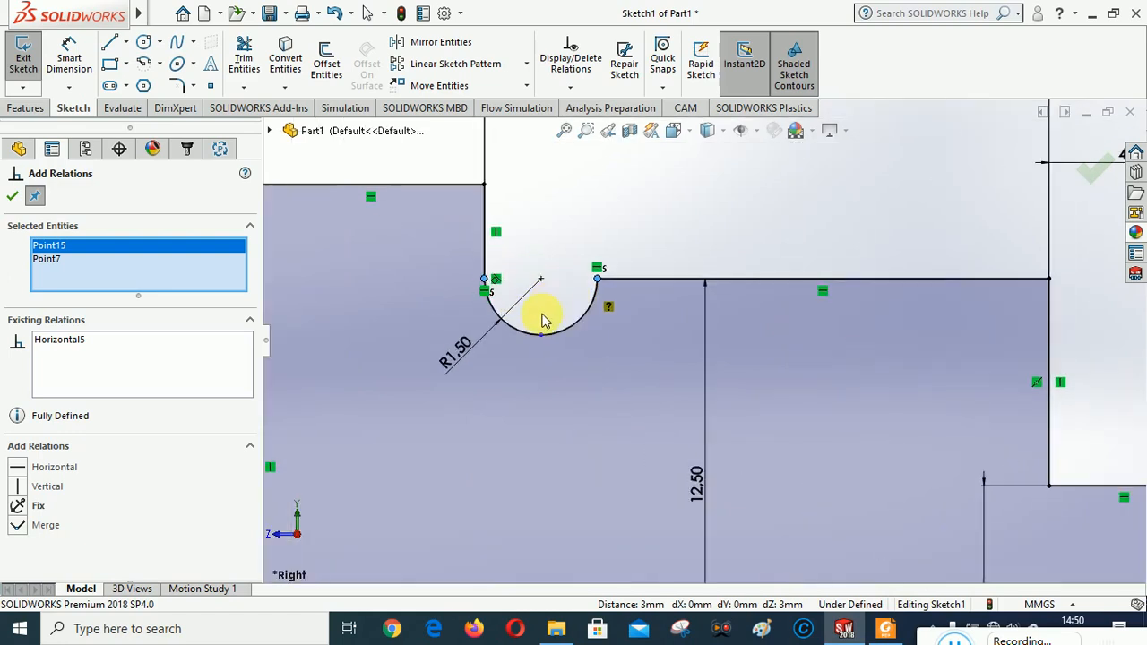
pyautogui.click(13, 195)
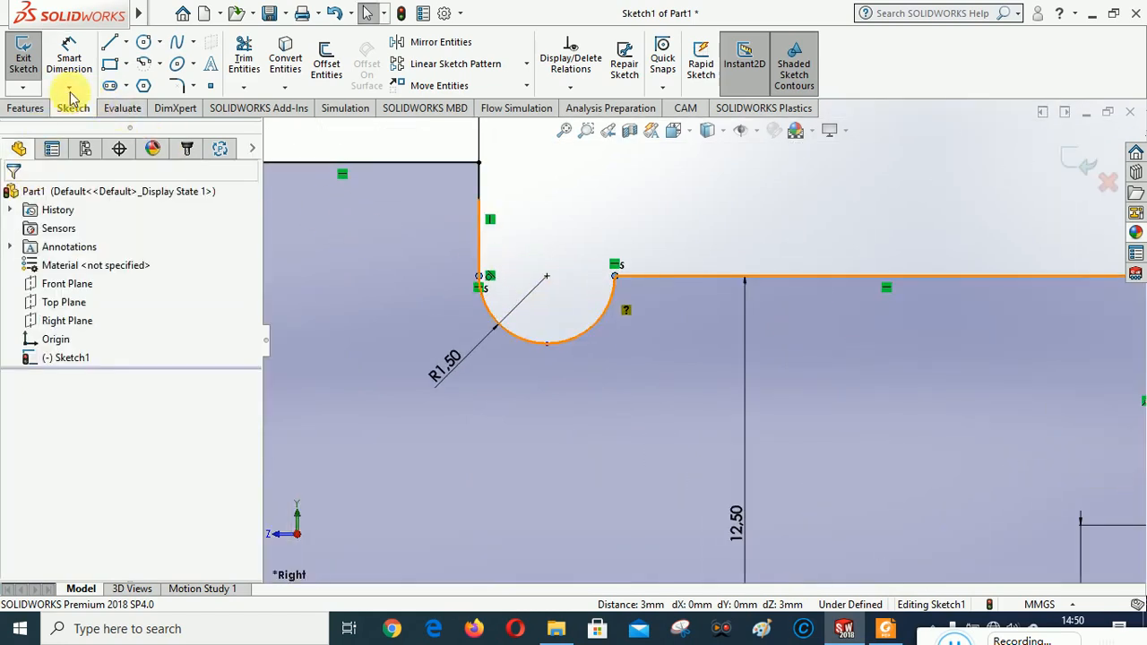
# Try to dimension the groove's width from the vertical shoulder line to the middle section's upper corner
pyautogui.click(72, 59)
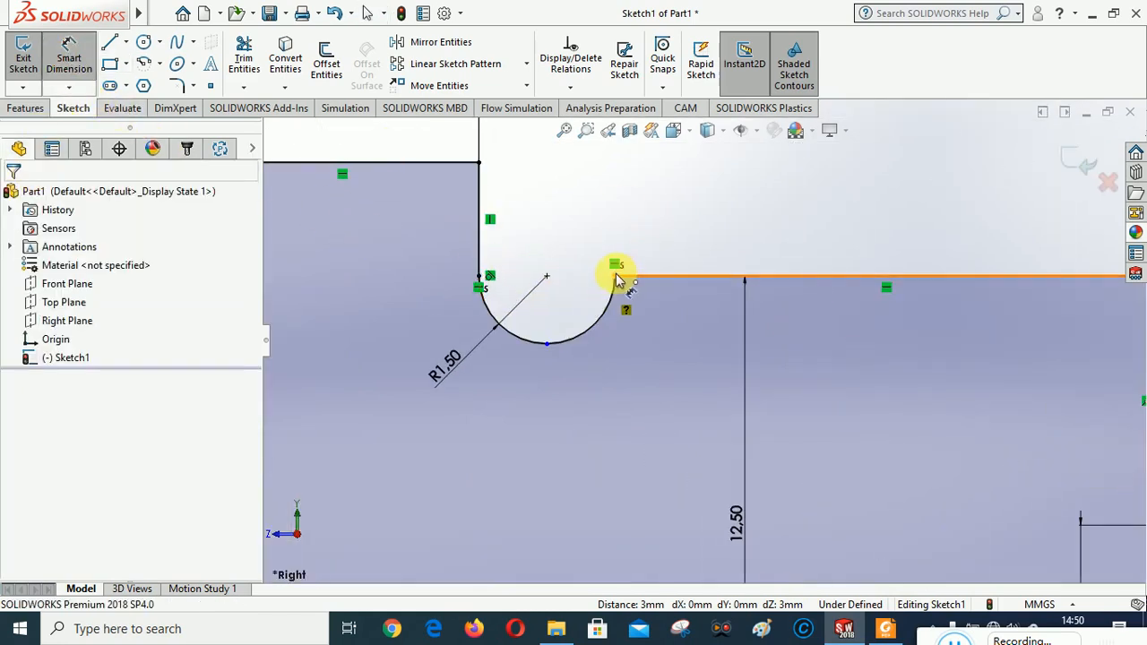
pyautogui.click(483, 238)
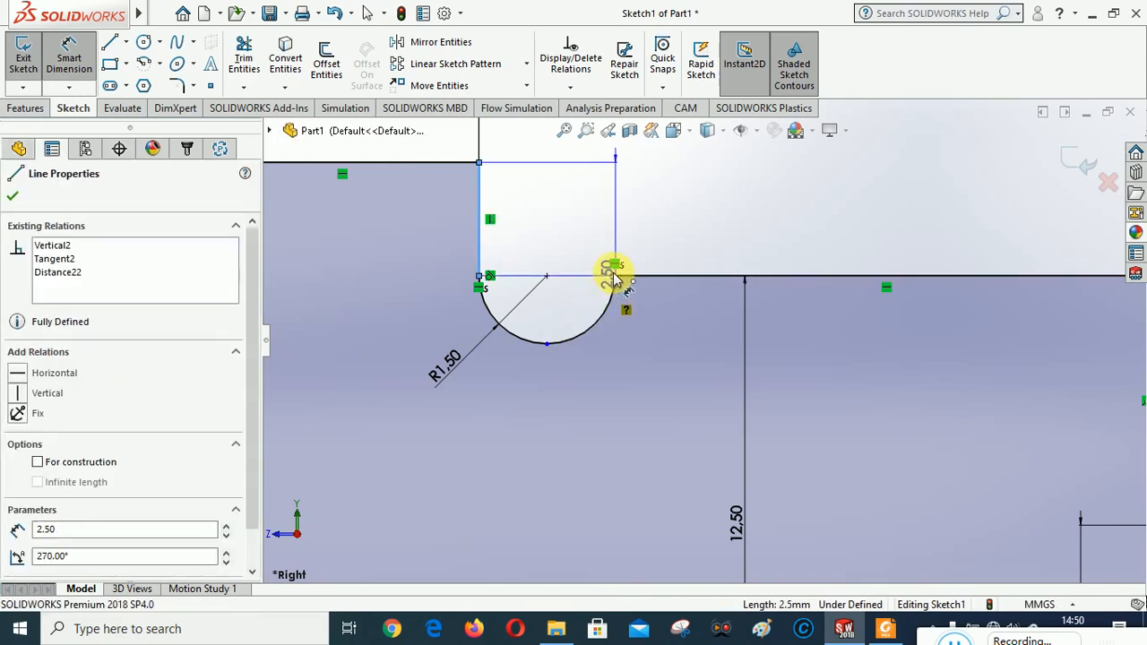
pyautogui.click(615, 265)
pyautogui.click(552, 203)
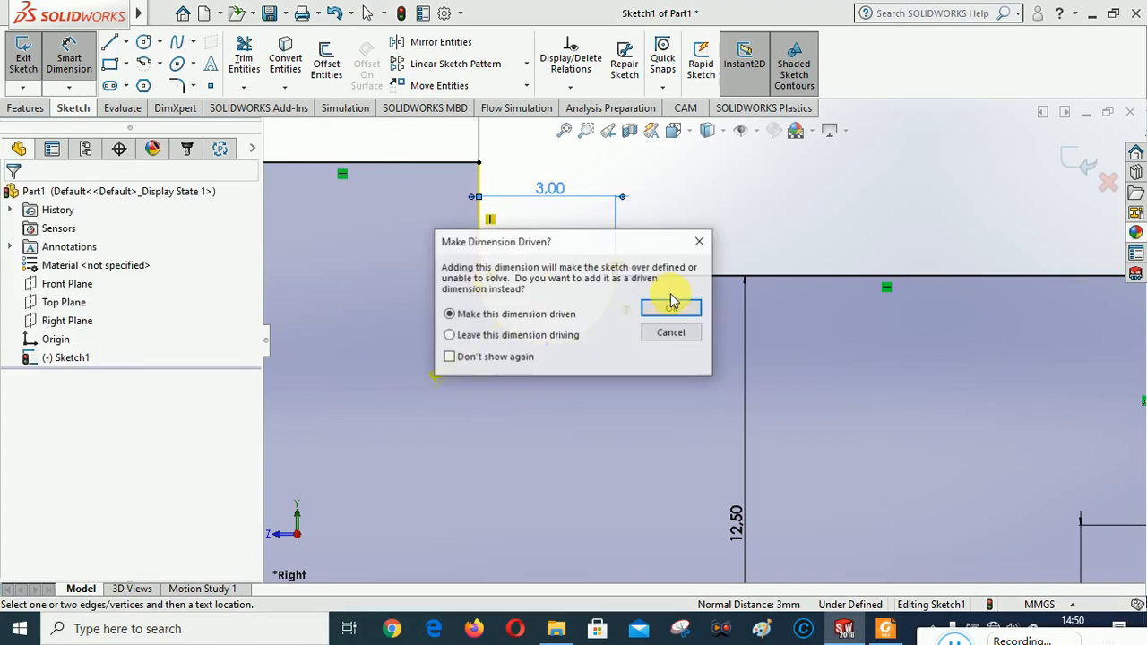
pyautogui.click(683, 338)
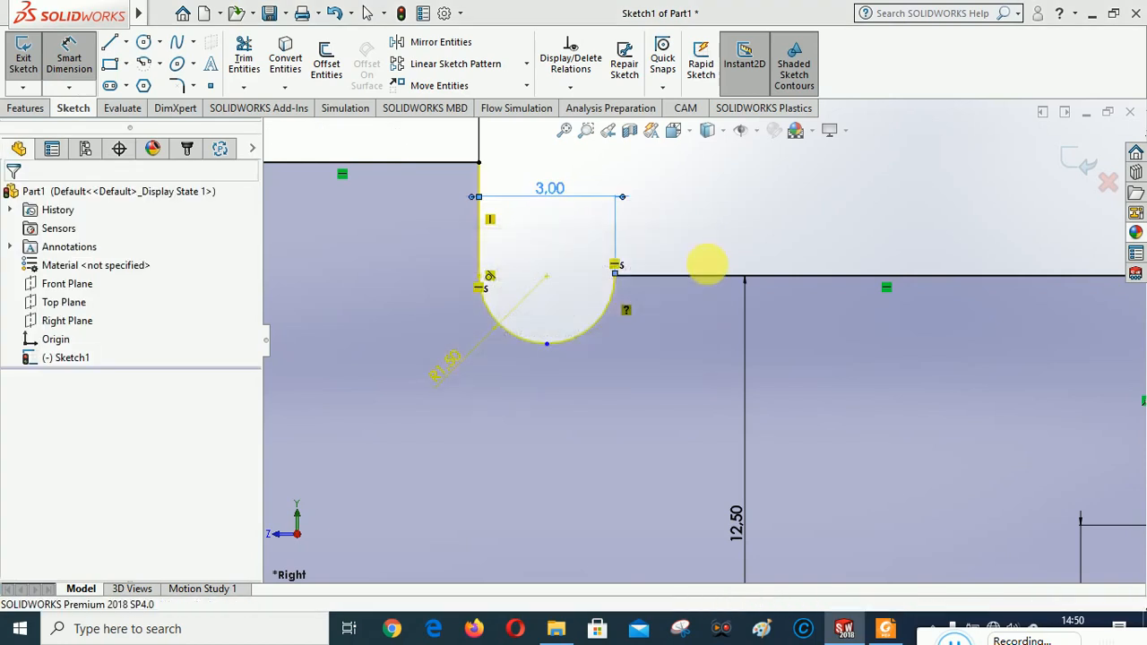
pyautogui.rightClick(753, 215)
pyautogui.click(795, 266)
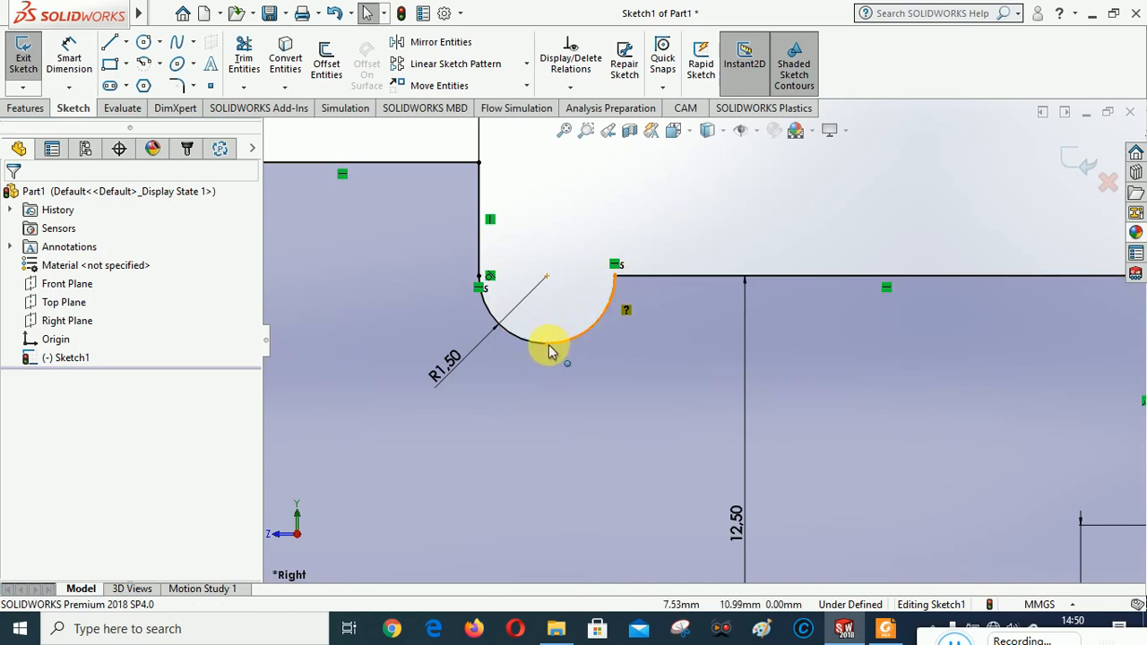
# Try to add a Fix relation to the lowest point of the semicircular groove, where its two arcs meet
pyautogui.click(570, 87)
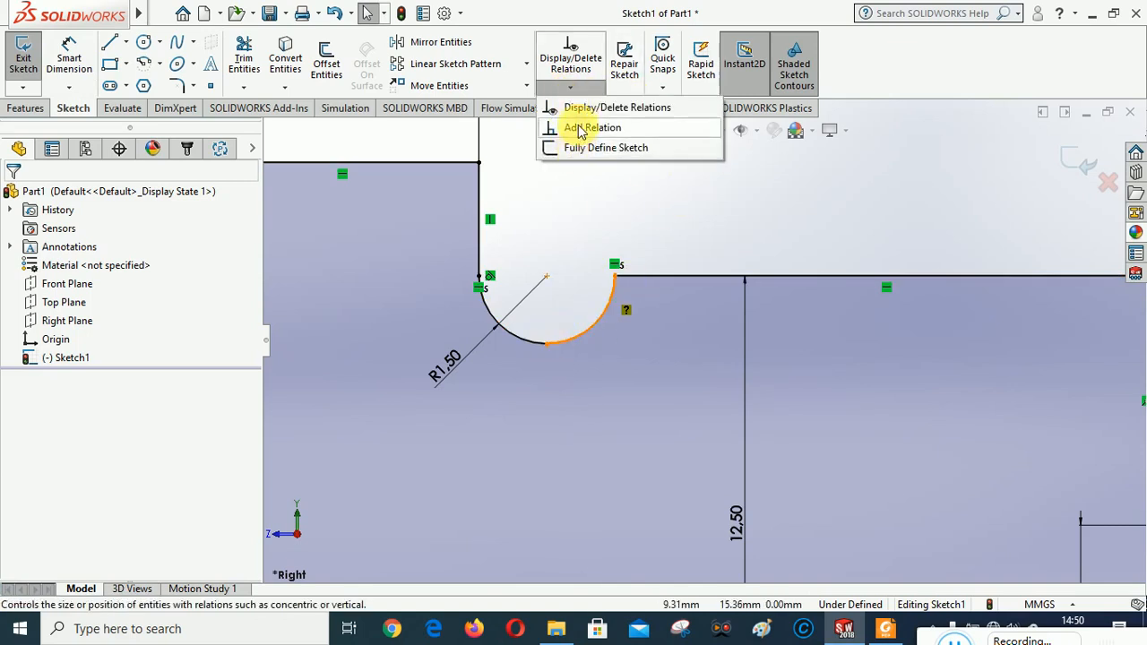
pyautogui.click(581, 131)
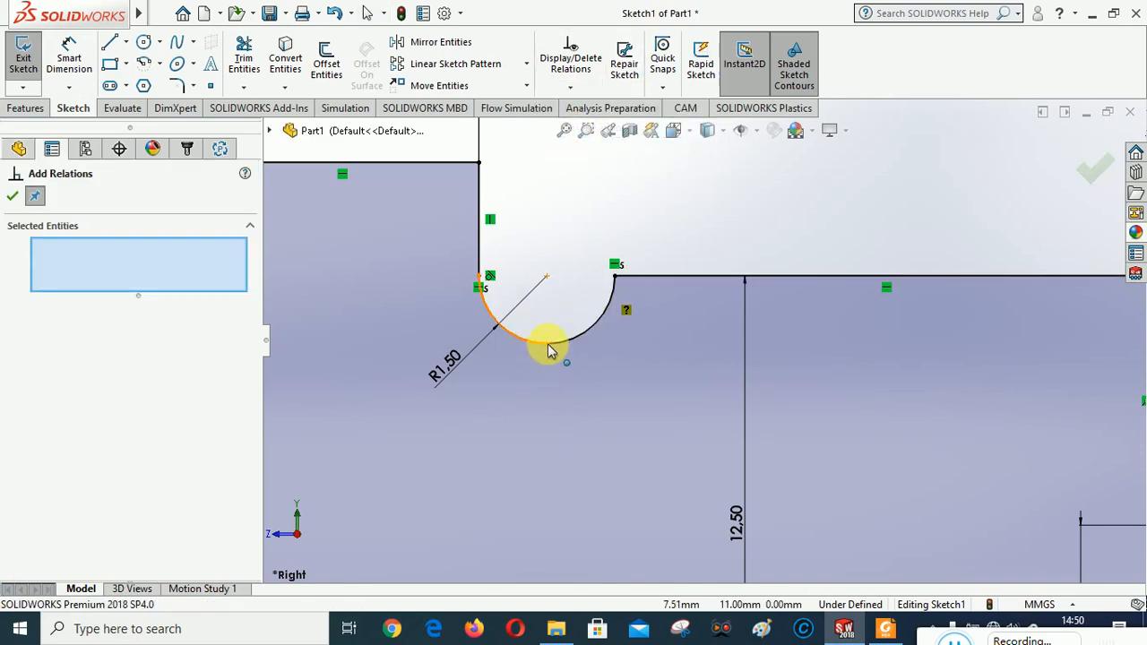
pyautogui.click(547, 344)
pyautogui.click(548, 343)
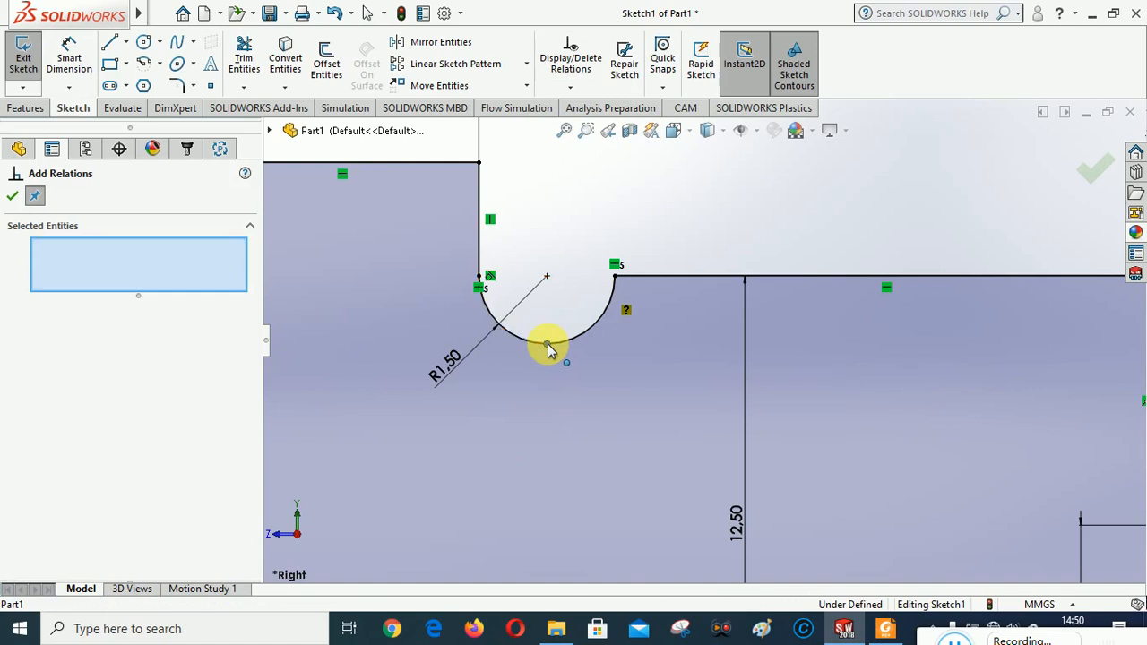
pyautogui.click(547, 345)
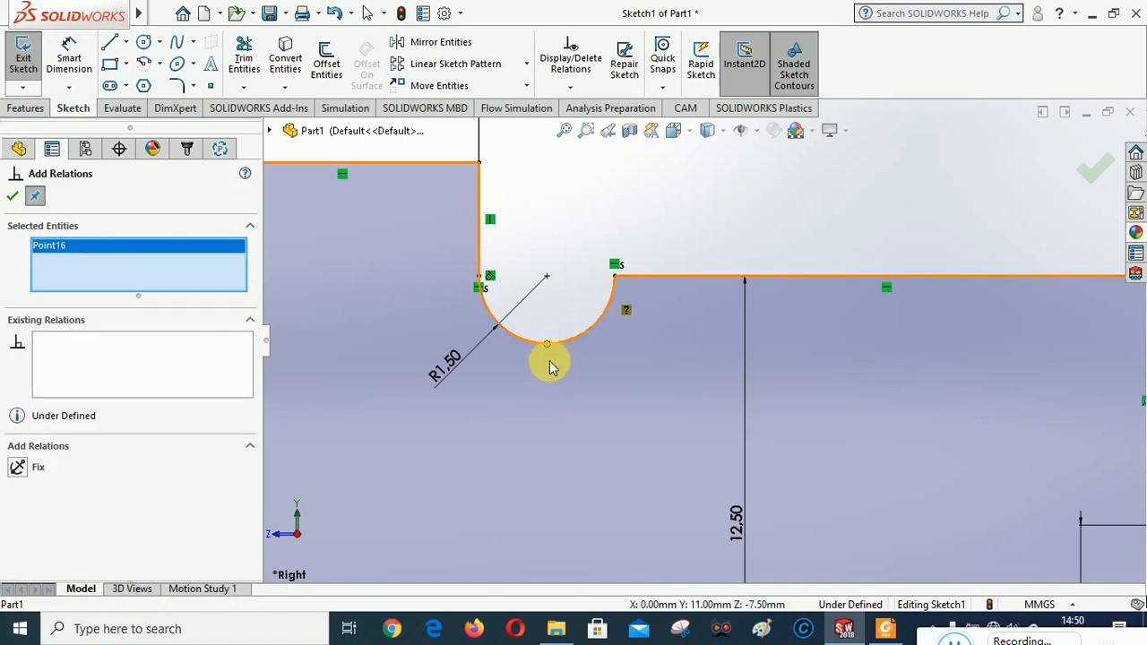
pyautogui.click(549, 348)
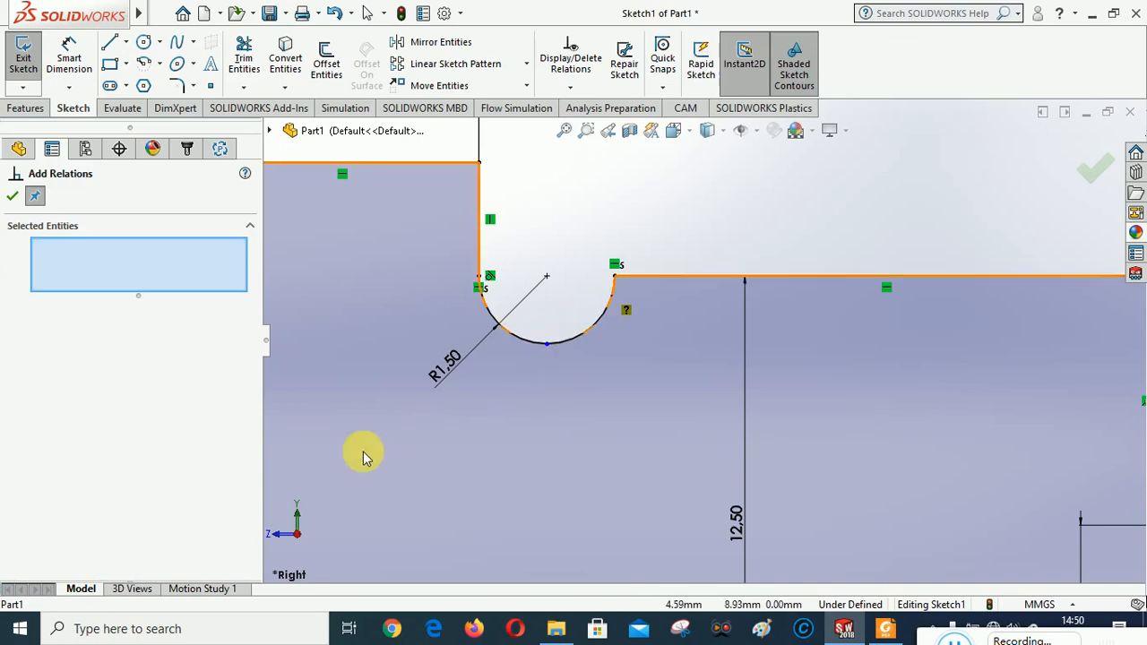
pyautogui.click(547, 344)
pyautogui.click(18, 467)
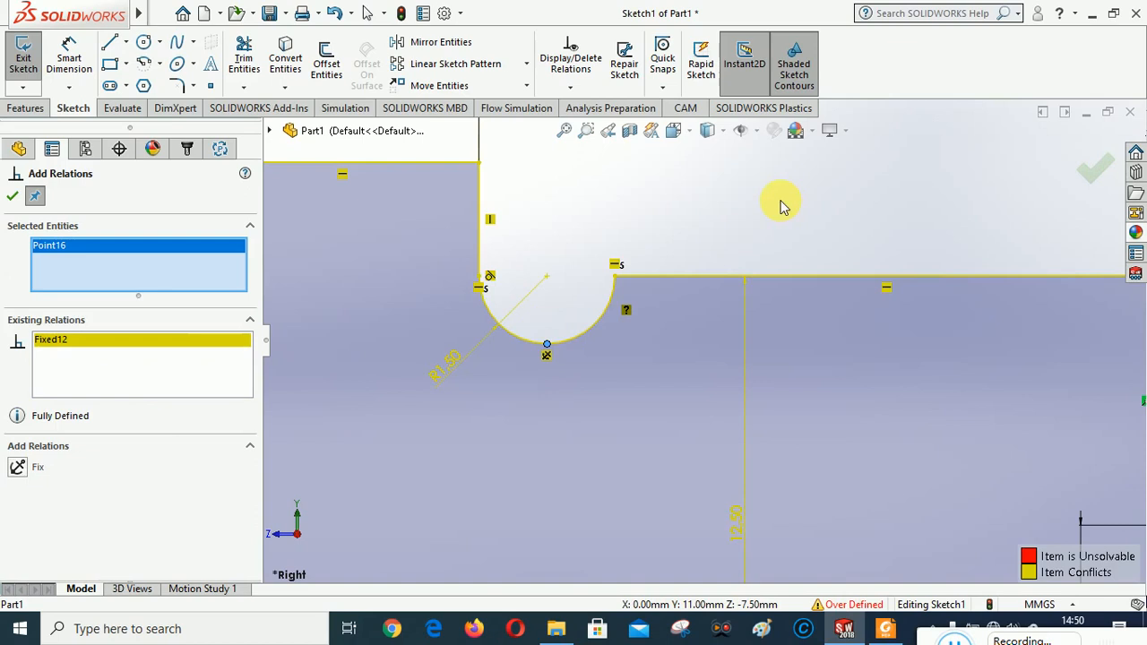
# Delete the Fix relation from the groove's lowest point
pyautogui.click(548, 357)
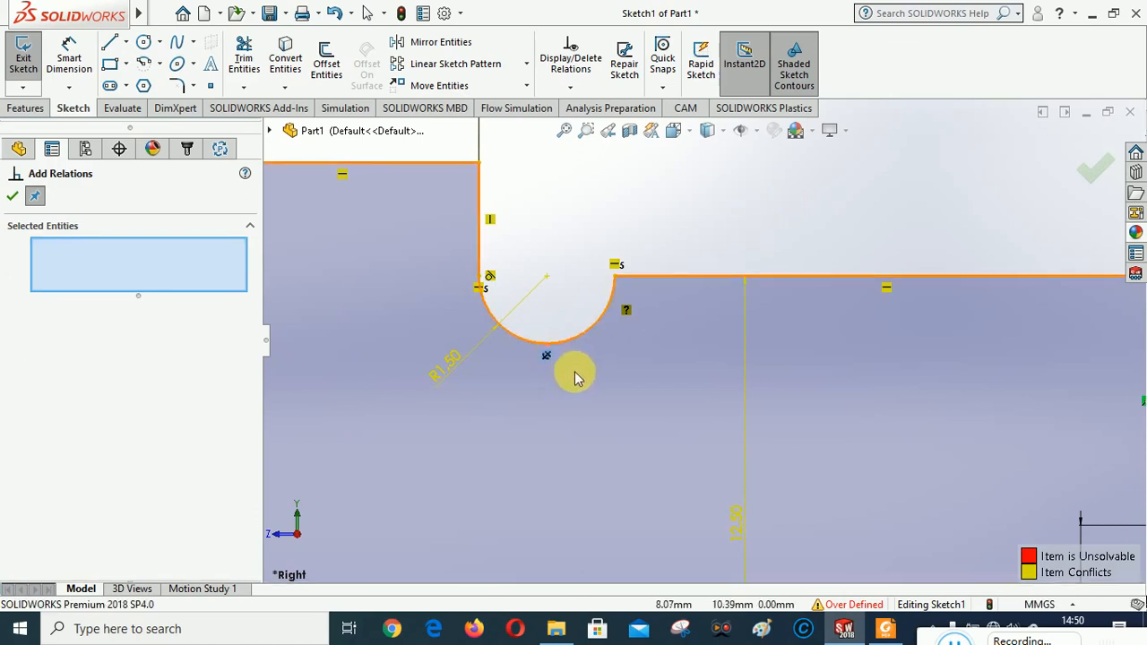
pyautogui.rightClick(549, 359)
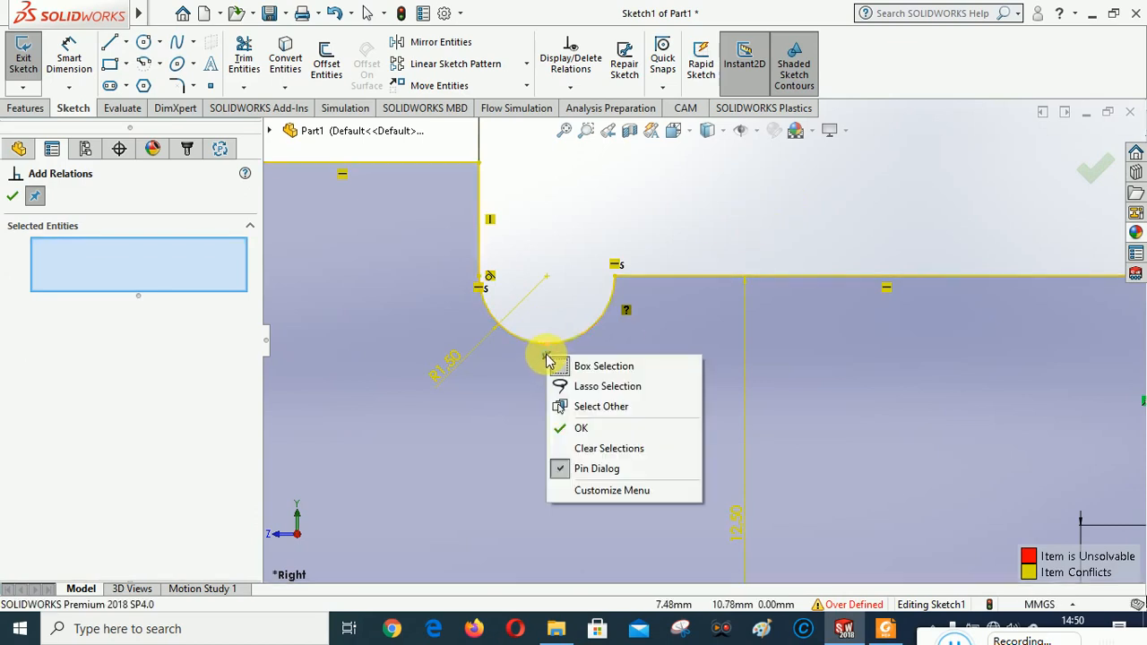
pyautogui.click(13, 197)
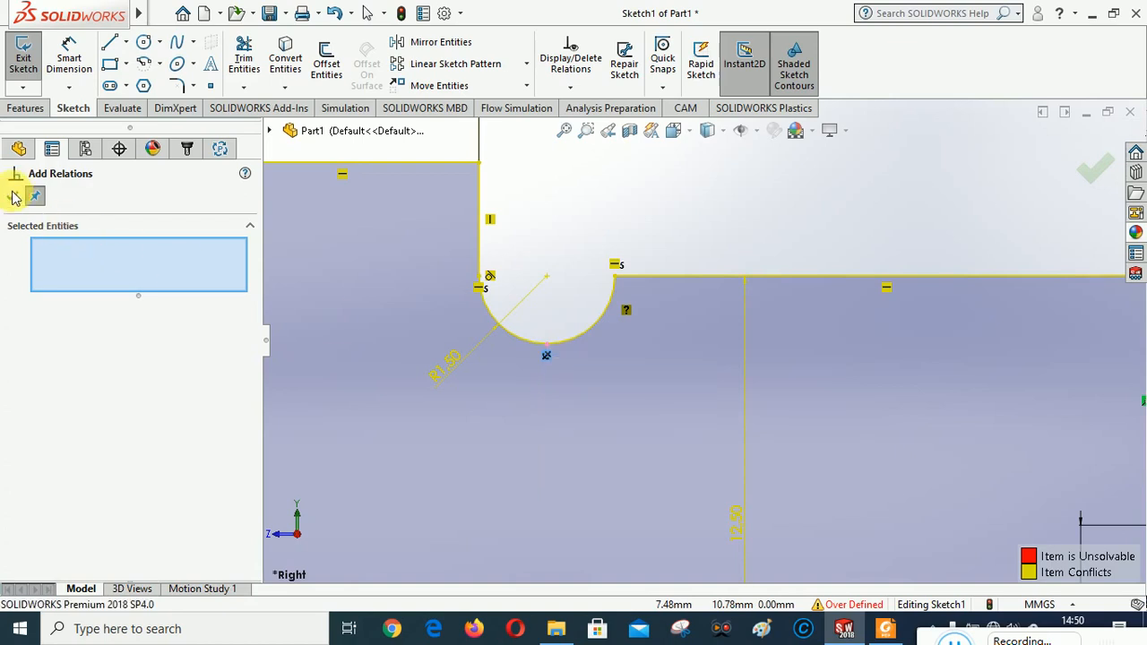
pyautogui.rightClick(549, 358)
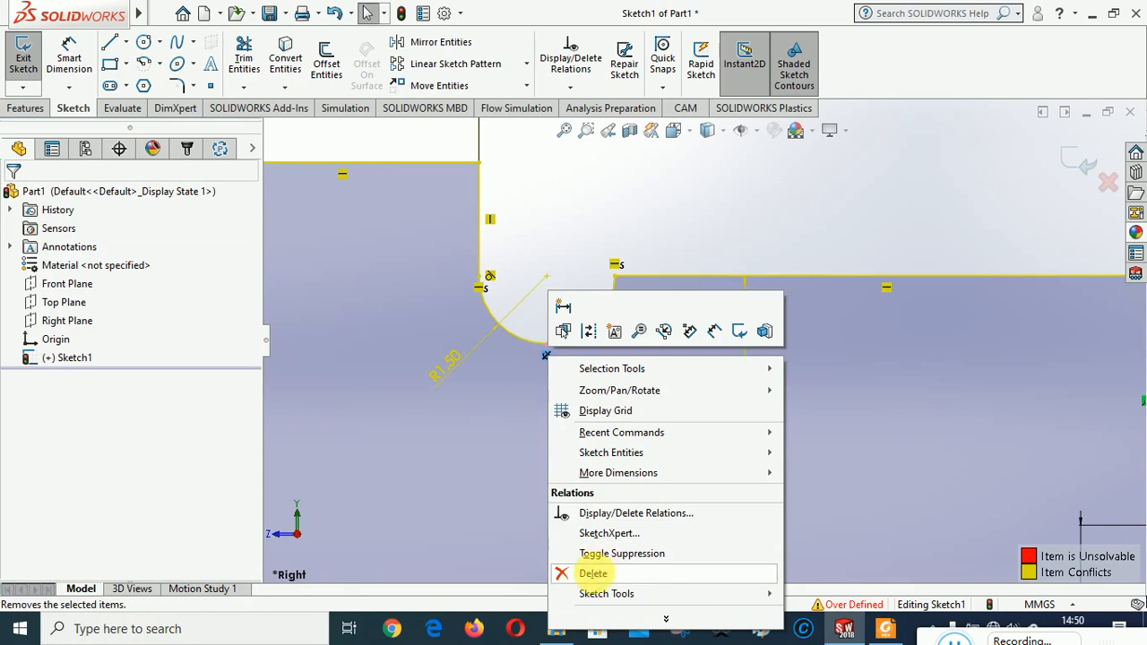
pyautogui.click(595, 574)
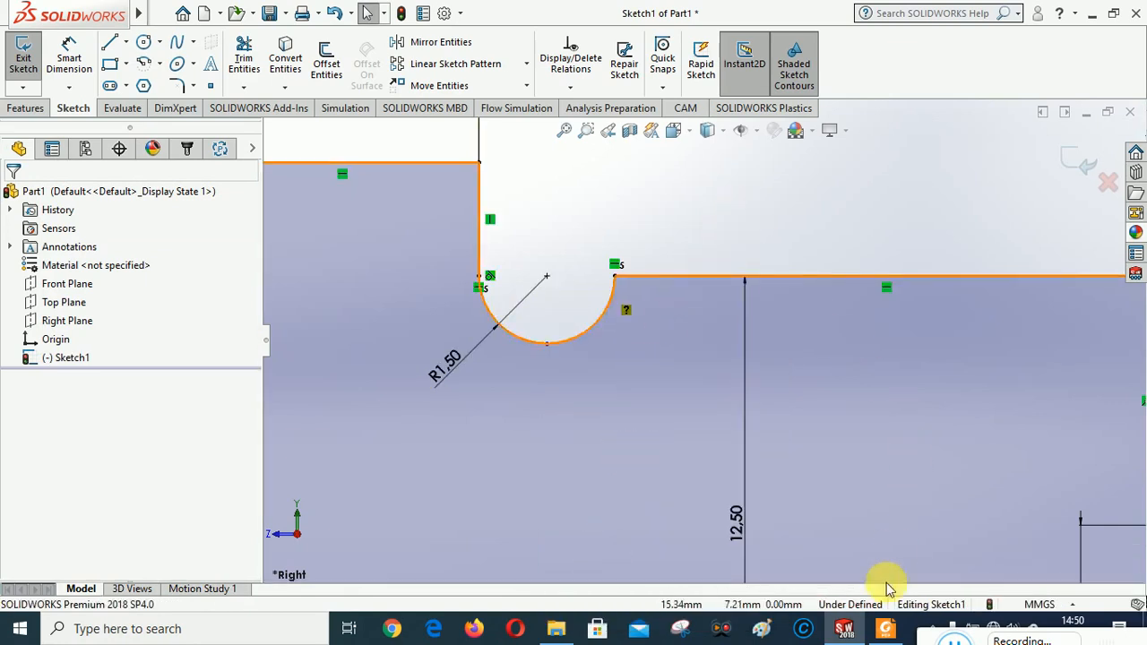
# Delete both quarter arcs of the semicircular groove together with the associated radius dimension
pyautogui.scroll(5, 609, 328)
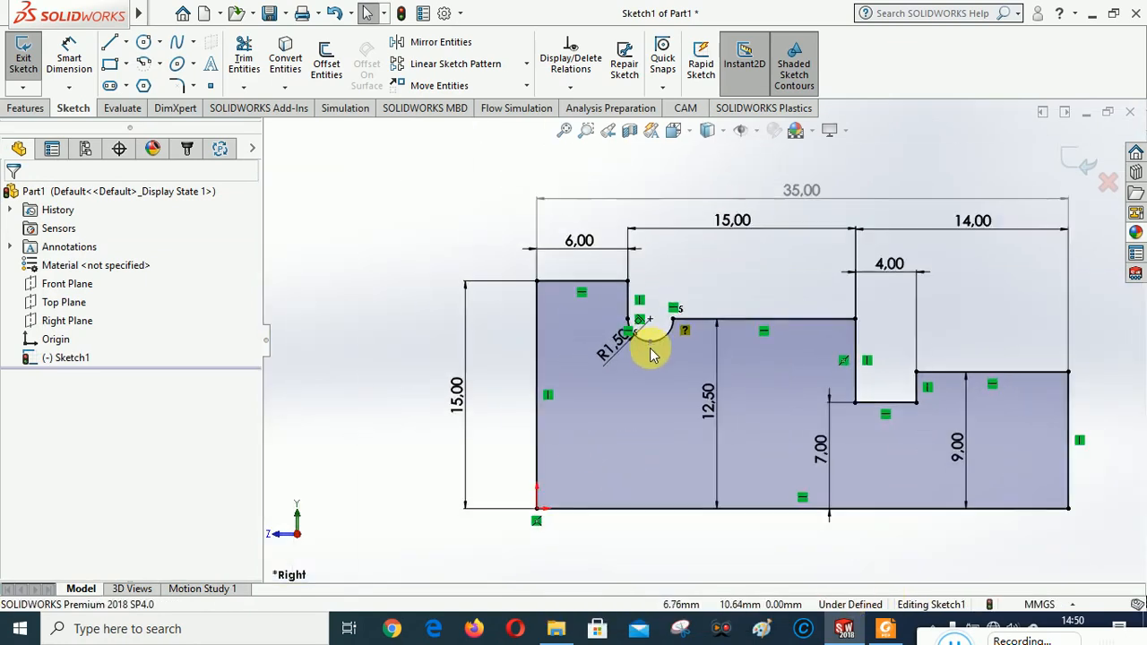
pyautogui.scroll(-4, 673, 354)
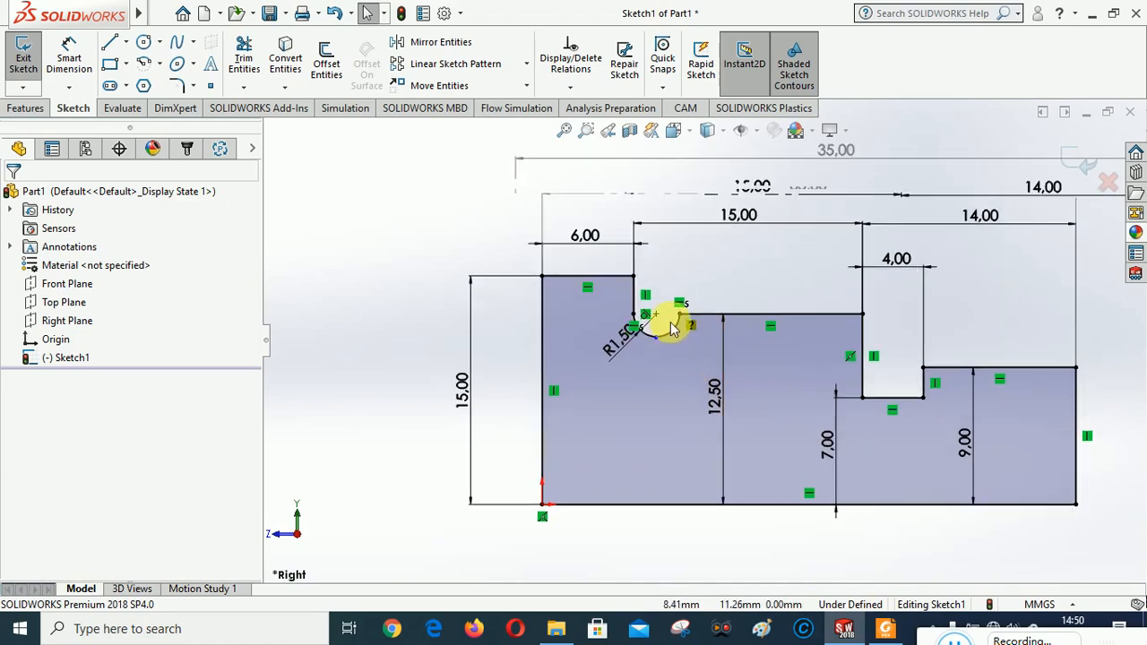
pyautogui.scroll(-1, 672, 324)
pyautogui.scroll(-1, 692, 354)
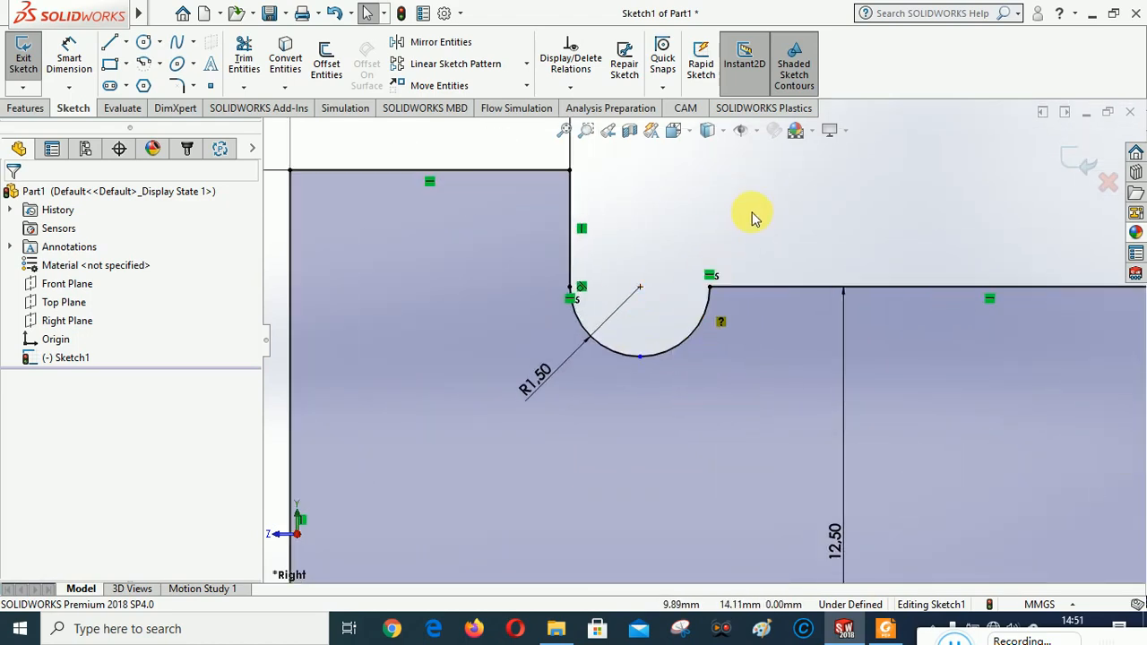
pyautogui.click(707, 346)
pyautogui.moveTo(707, 346); pyautogui.dragTo(609, 359)
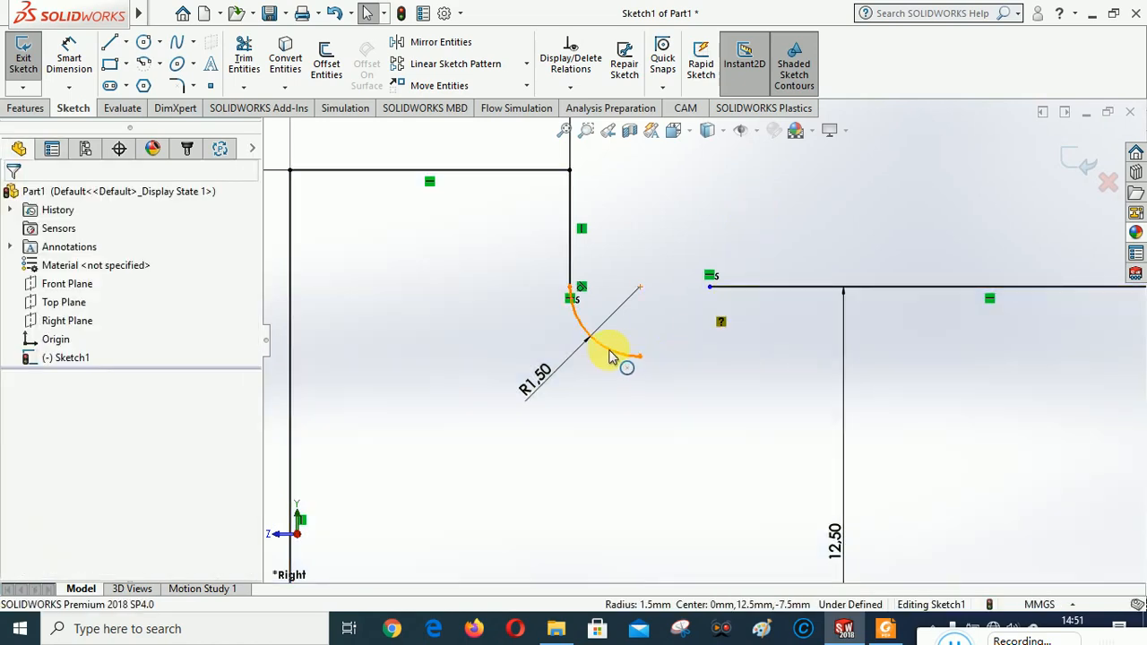
pyautogui.press('Delete')
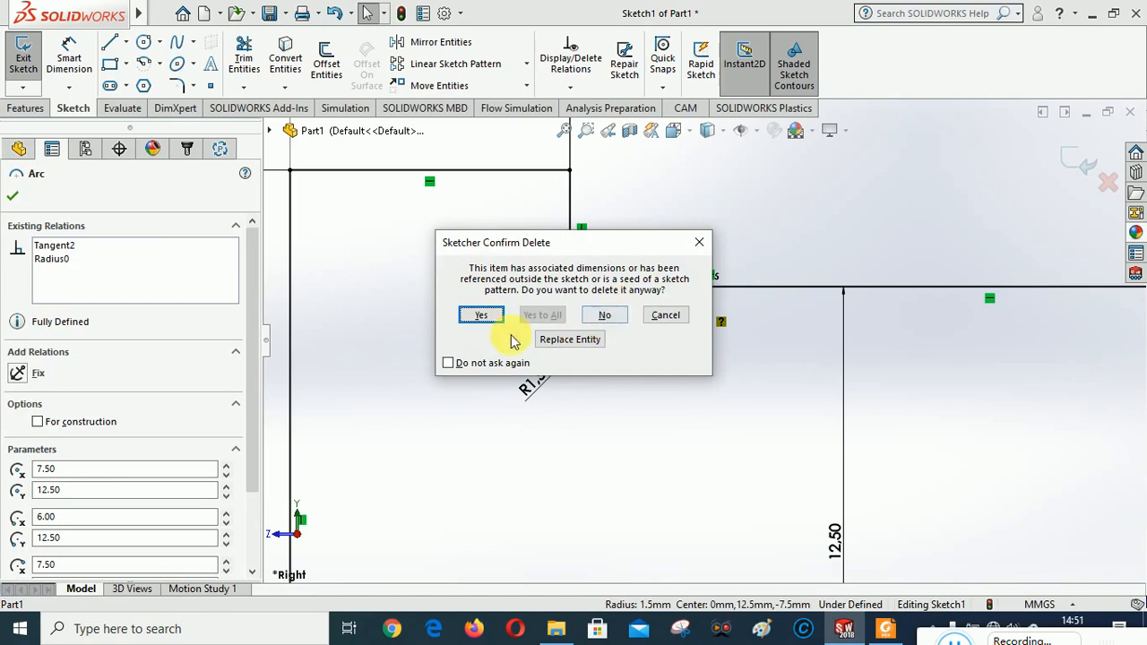
pyautogui.click(487, 320)
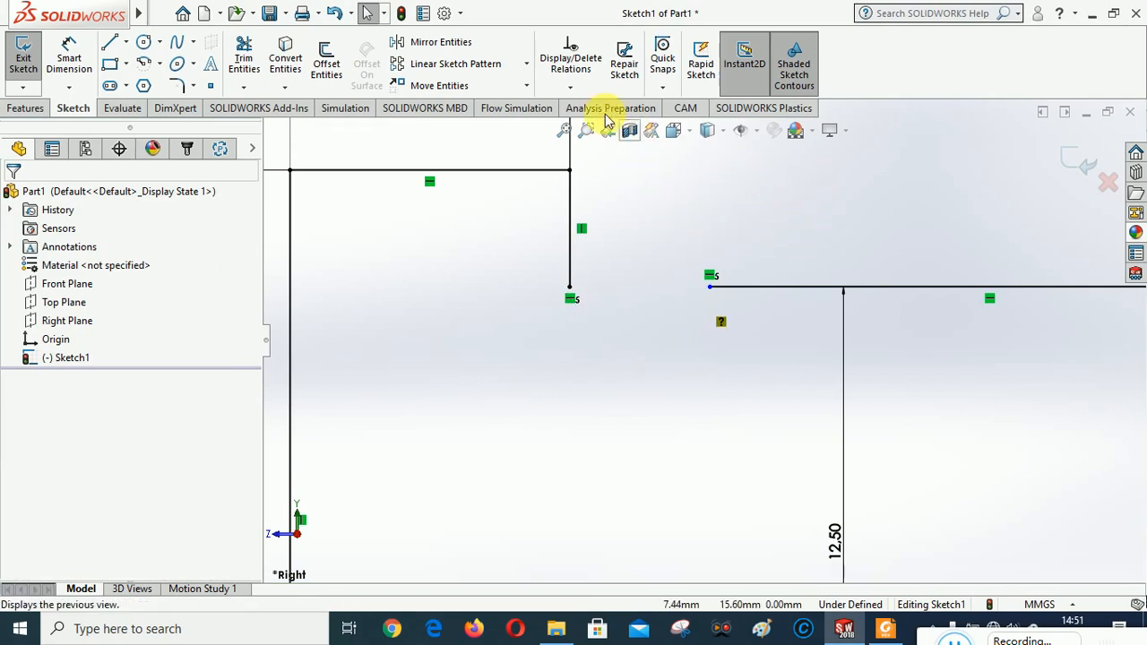
# Add a Coincident relation between the lower end point of the vertical shoulder line and the middle section's upper horizontal line
pyautogui.click(570, 87)
pyautogui.click(579, 129)
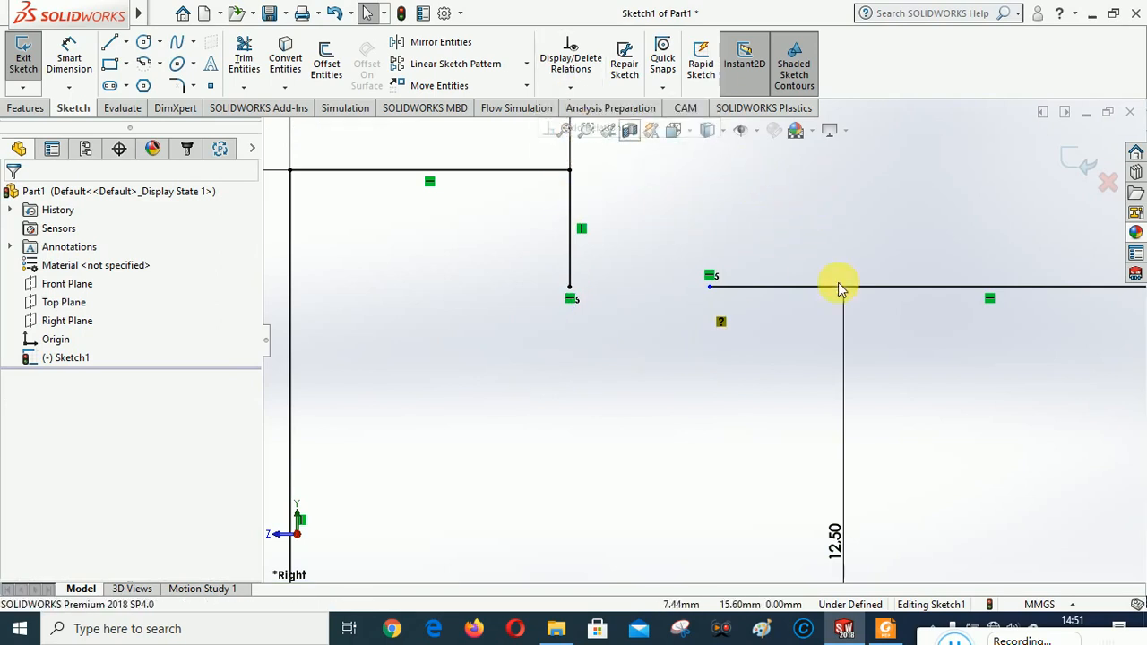
pyautogui.click(570, 289)
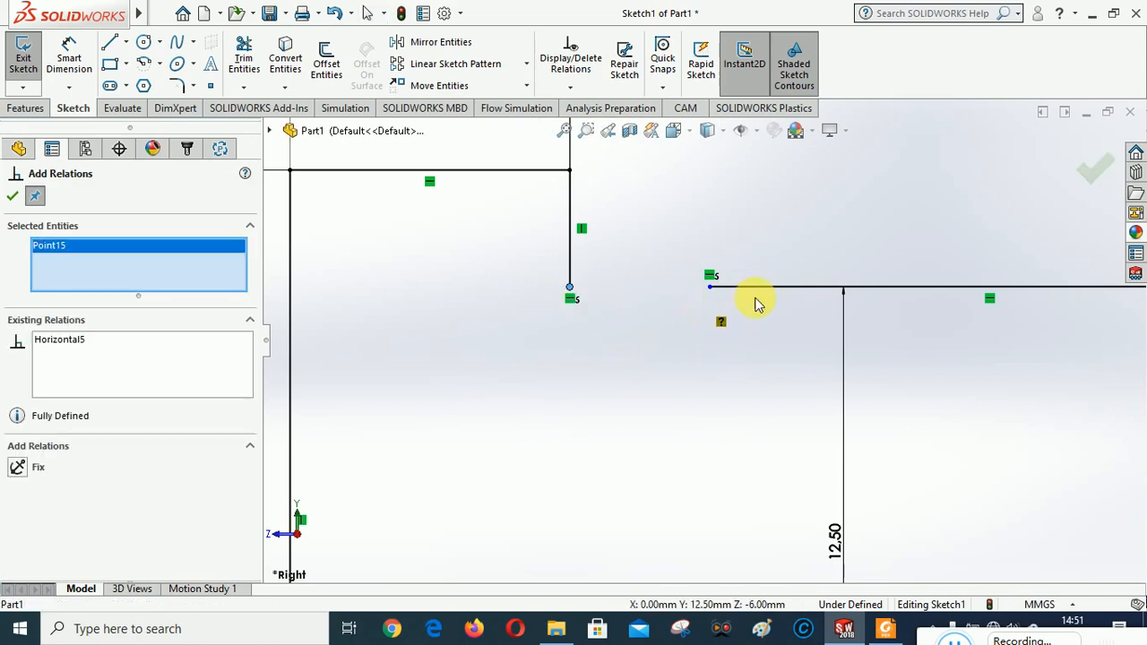
pyautogui.click(761, 287)
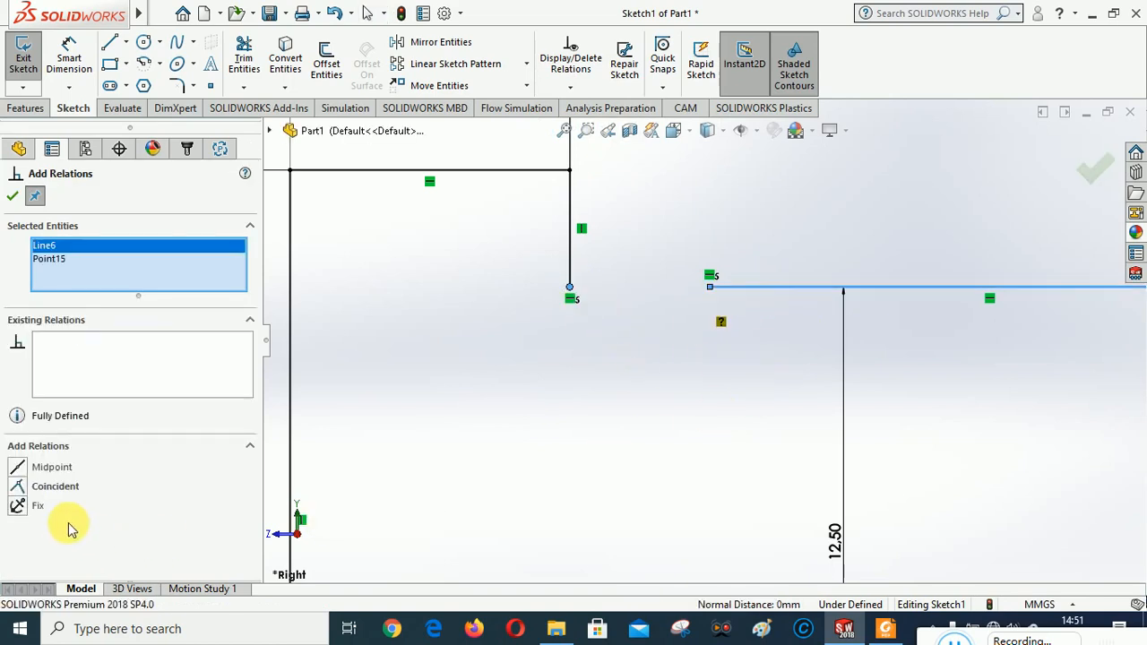
pyautogui.click(18, 486)
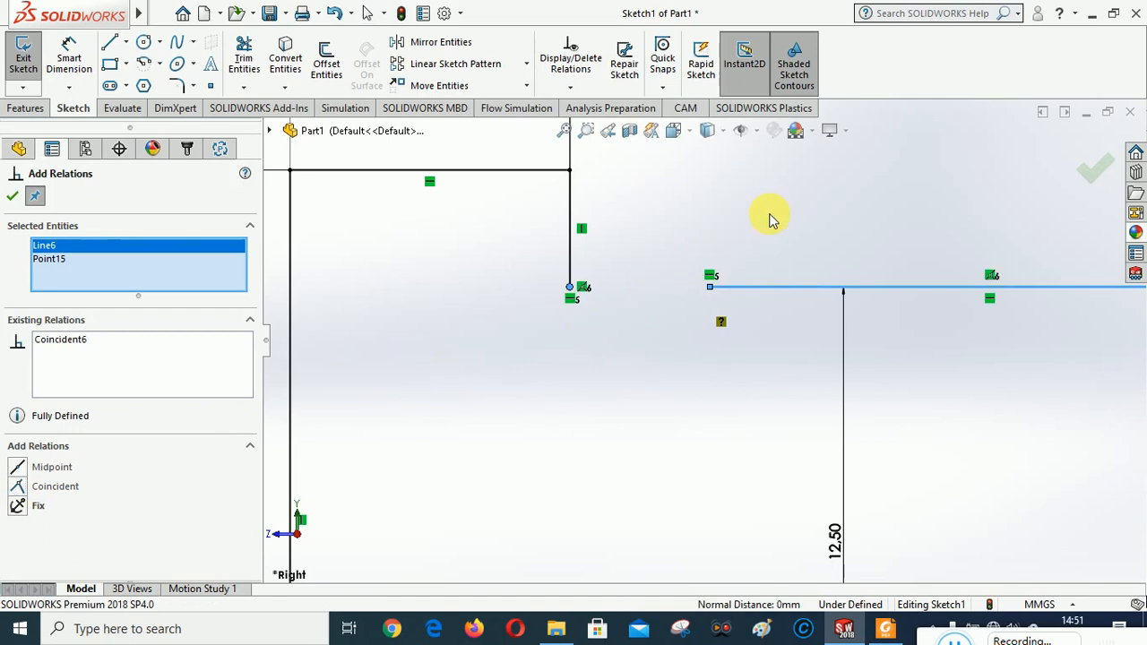
# Draw a downward-bulging 3 Point Arc of about 1.52 mm radius from the shoulder line's lower end to the middle section's upper corner
pyautogui.click(162, 69)
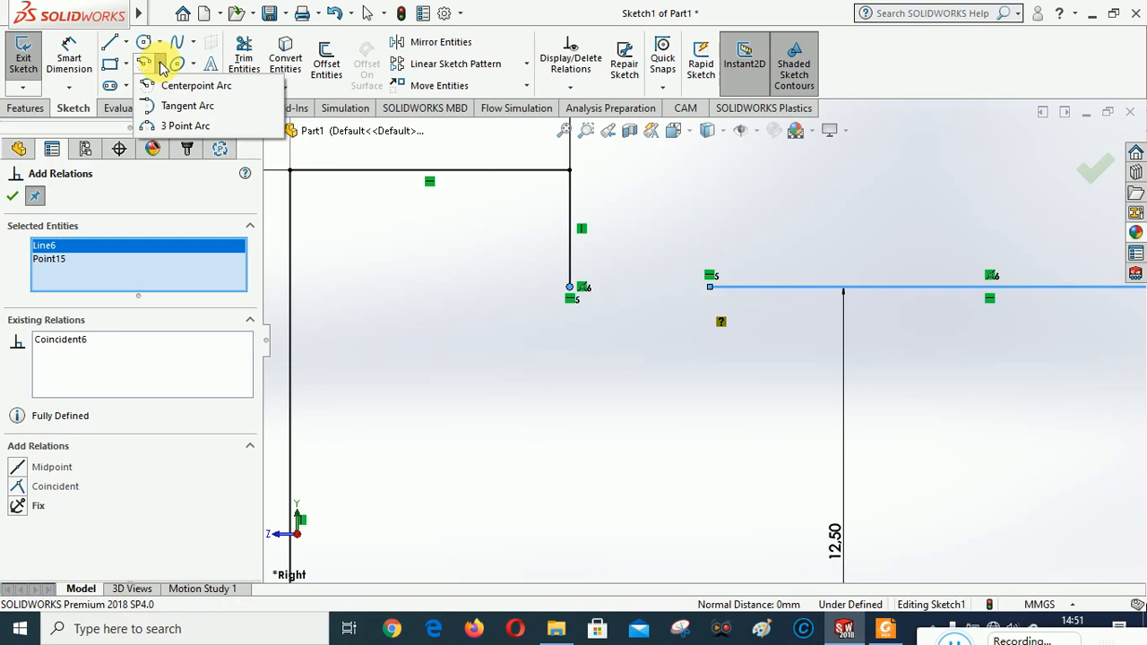
pyautogui.click(184, 125)
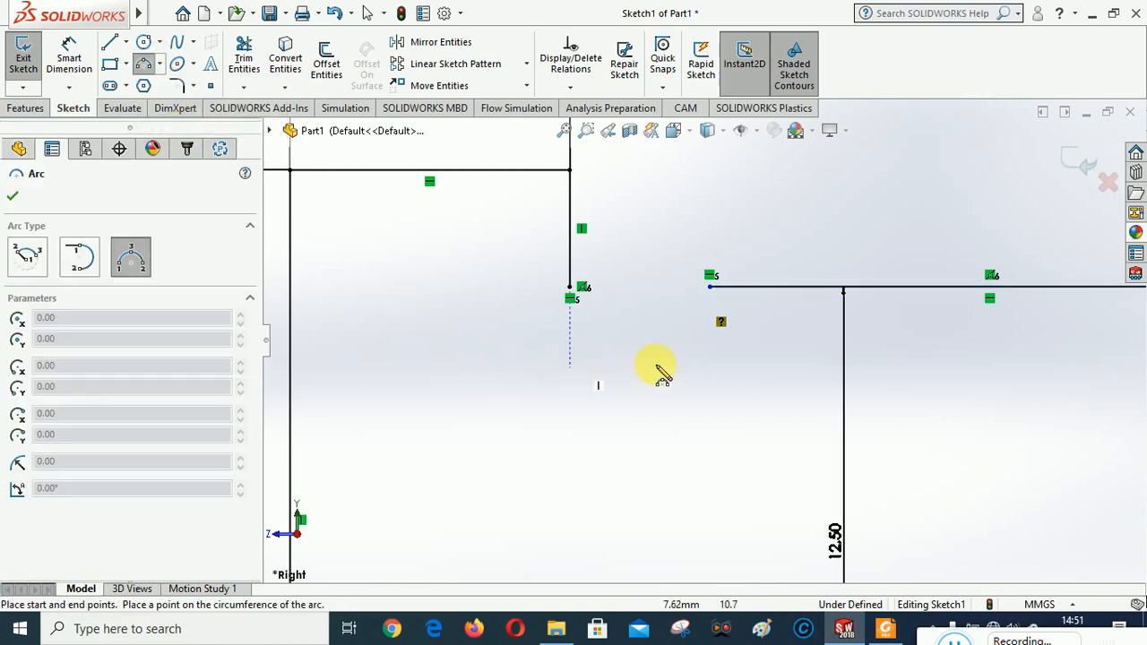
pyautogui.click(571, 288)
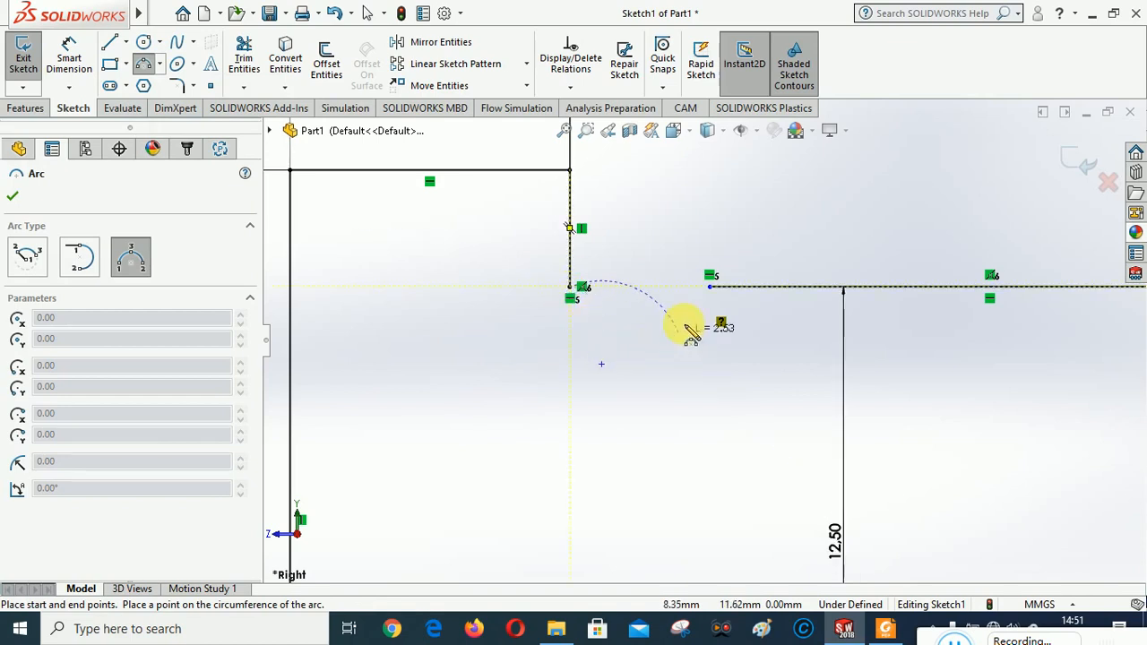
pyautogui.click(710, 288)
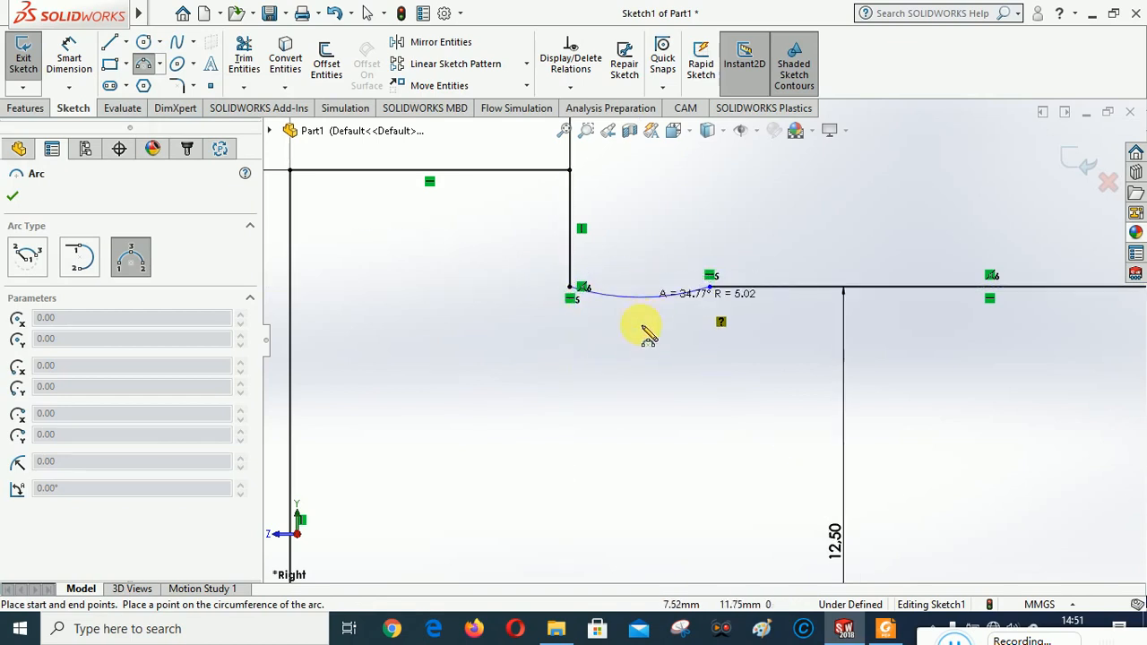
pyautogui.click(641, 349)
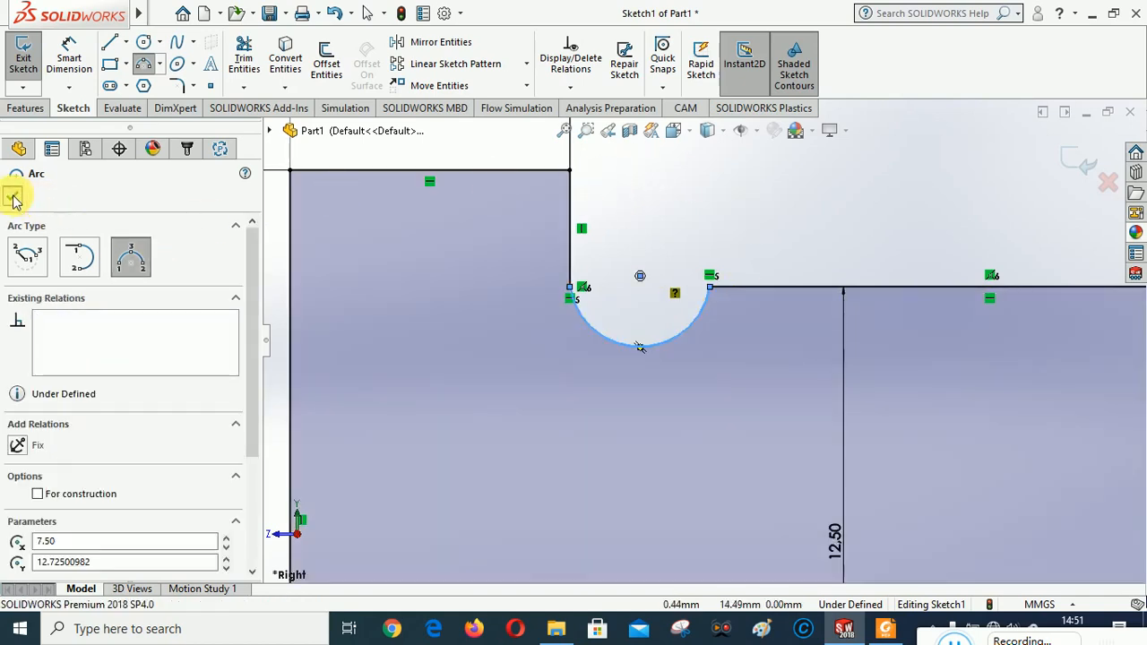
pyautogui.click(12, 197)
# Dimension the groove arc's radius and set it to 1.5 mm
pyautogui.click(72, 55)
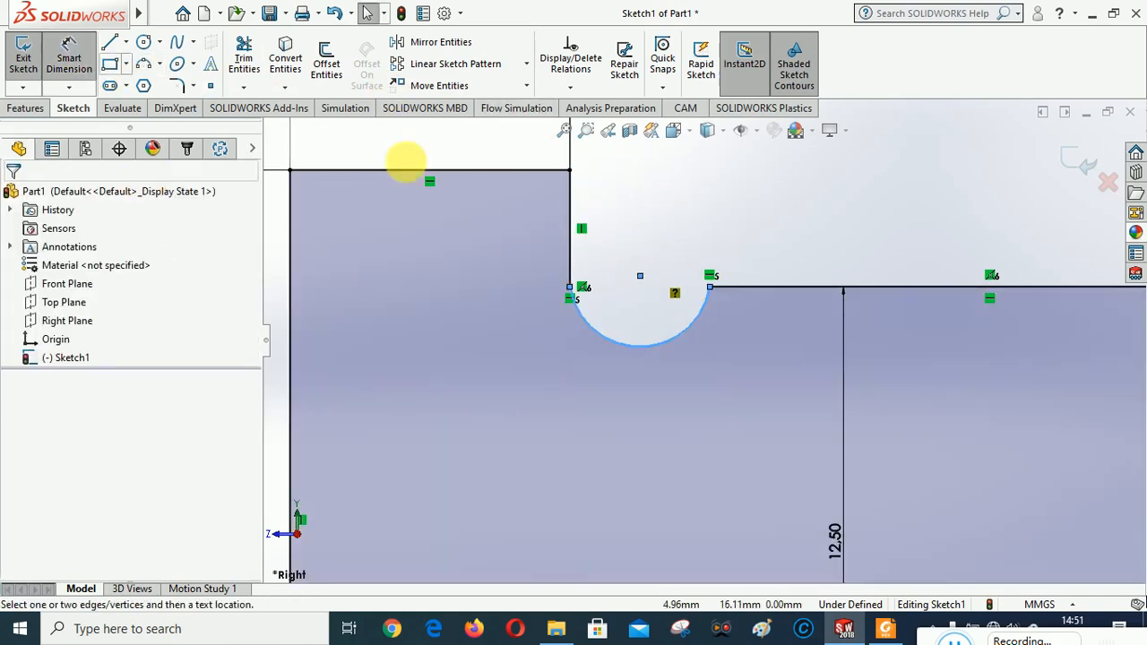
pyautogui.click(668, 336)
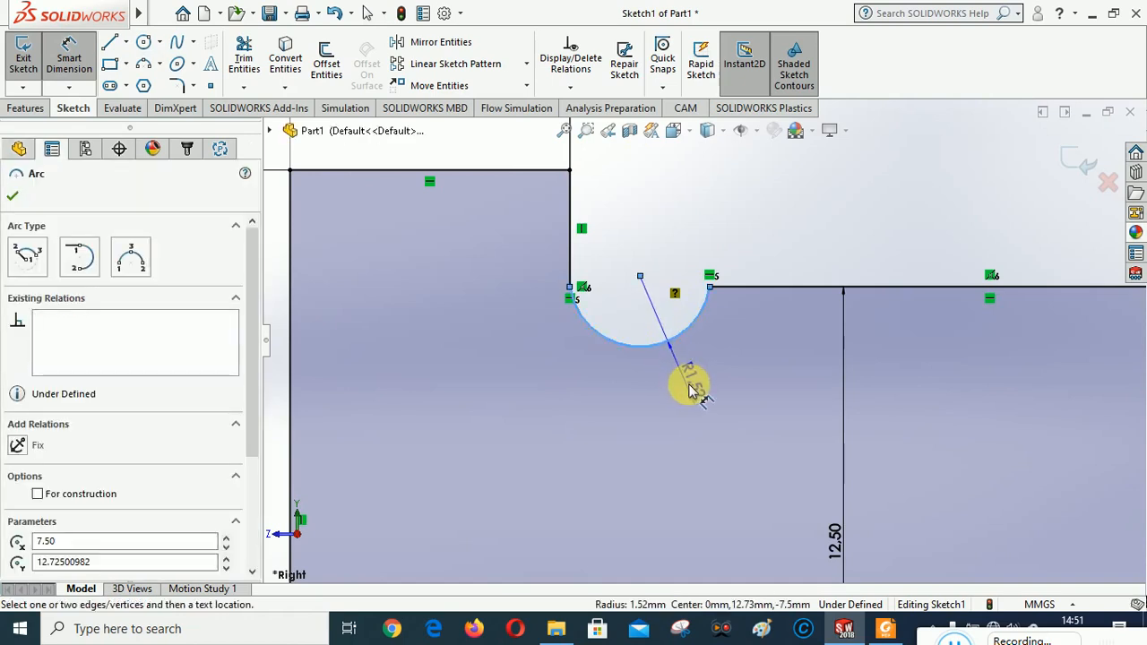
pyautogui.click(688, 392)
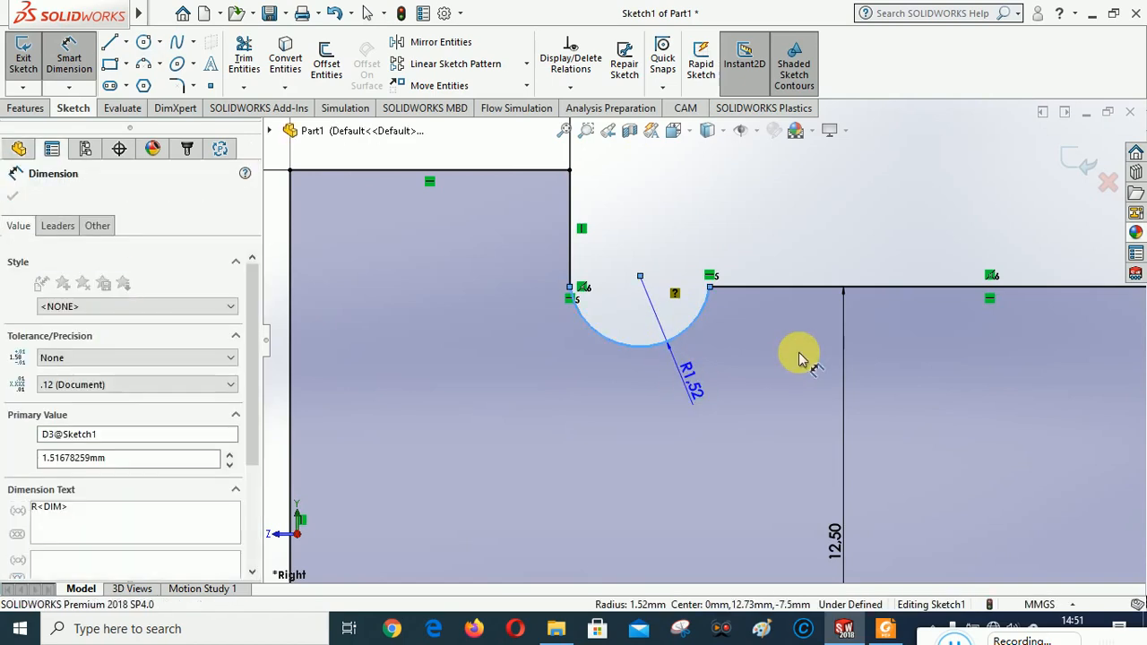
pyautogui.write('1.')
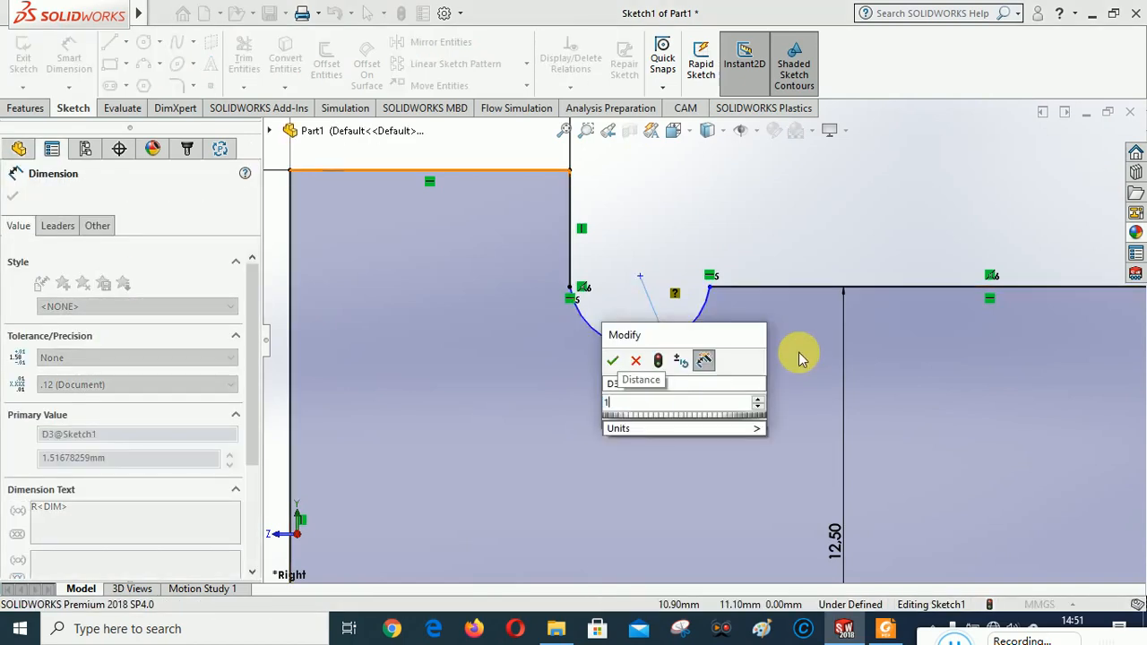
pyautogui.write('5')
pyautogui.click(613, 361)
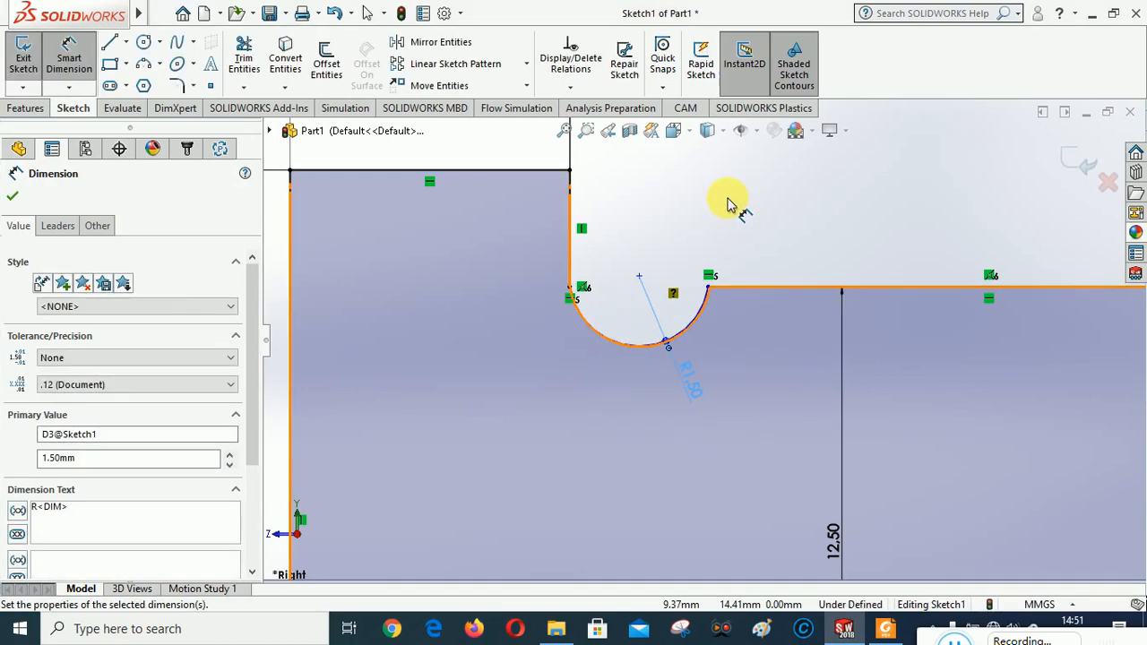
pyautogui.click(13, 195)
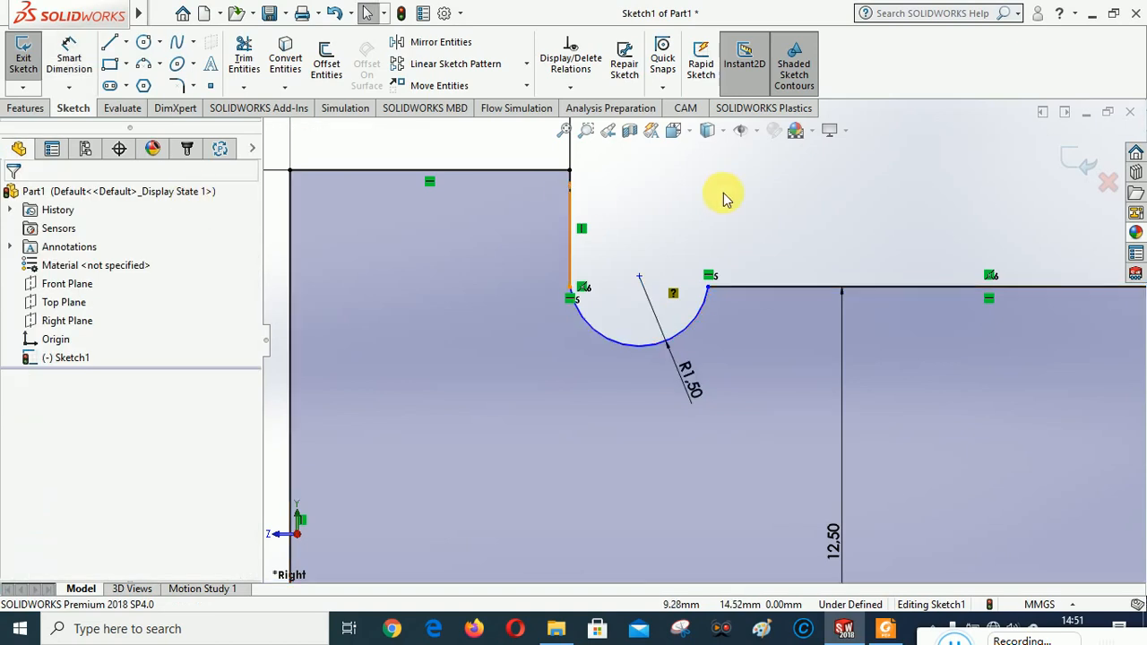
# Add a Tangent relation between the groove arc and the vertical shoulder line
pyautogui.click(570, 87)
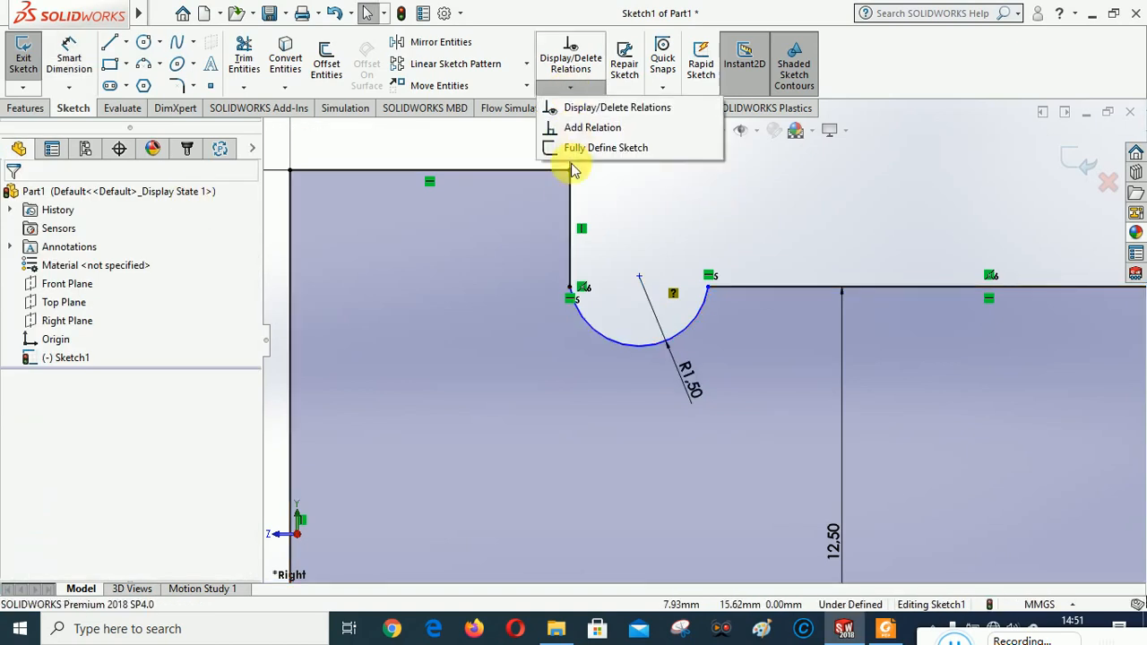
pyautogui.click(578, 128)
pyautogui.click(585, 320)
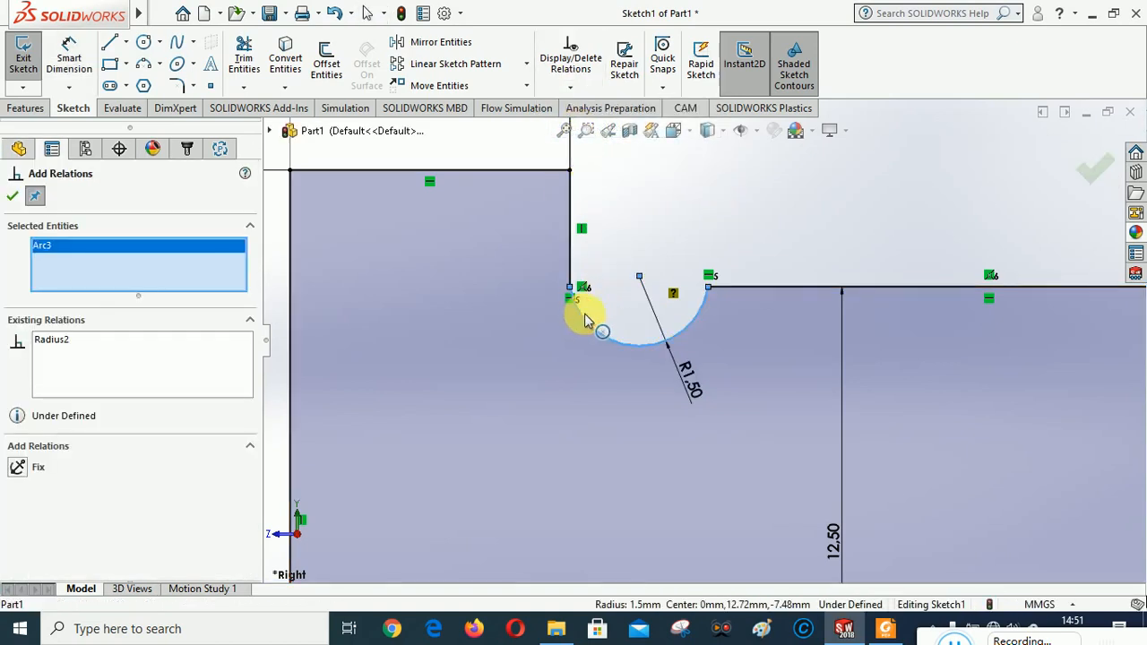
pyautogui.click(570, 244)
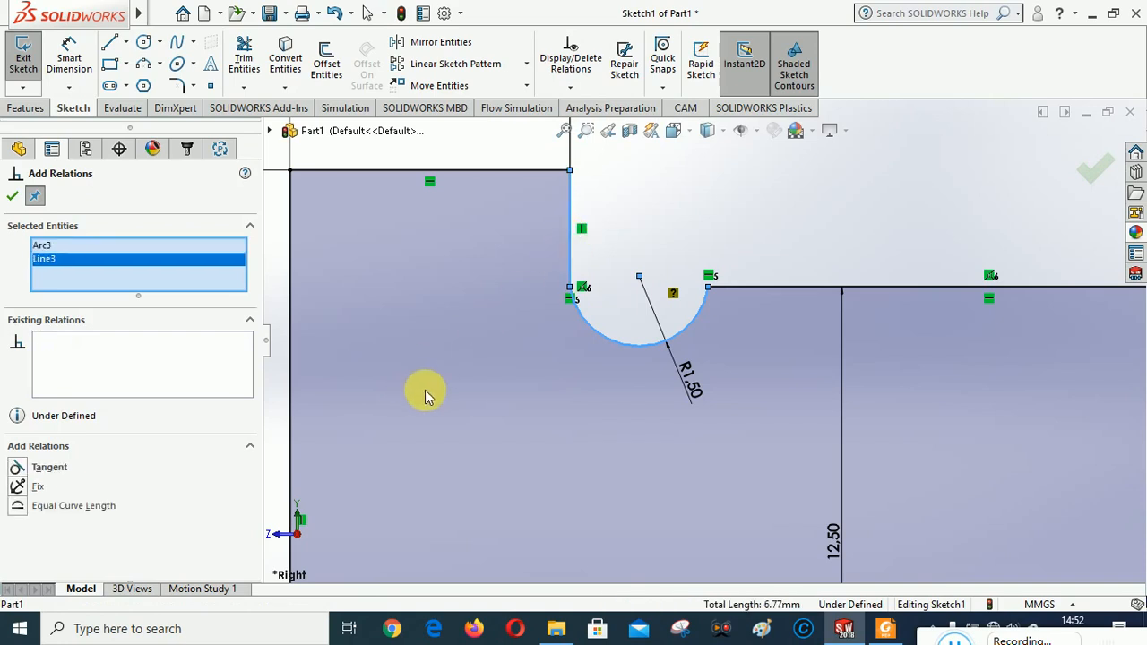
pyautogui.click(36, 466)
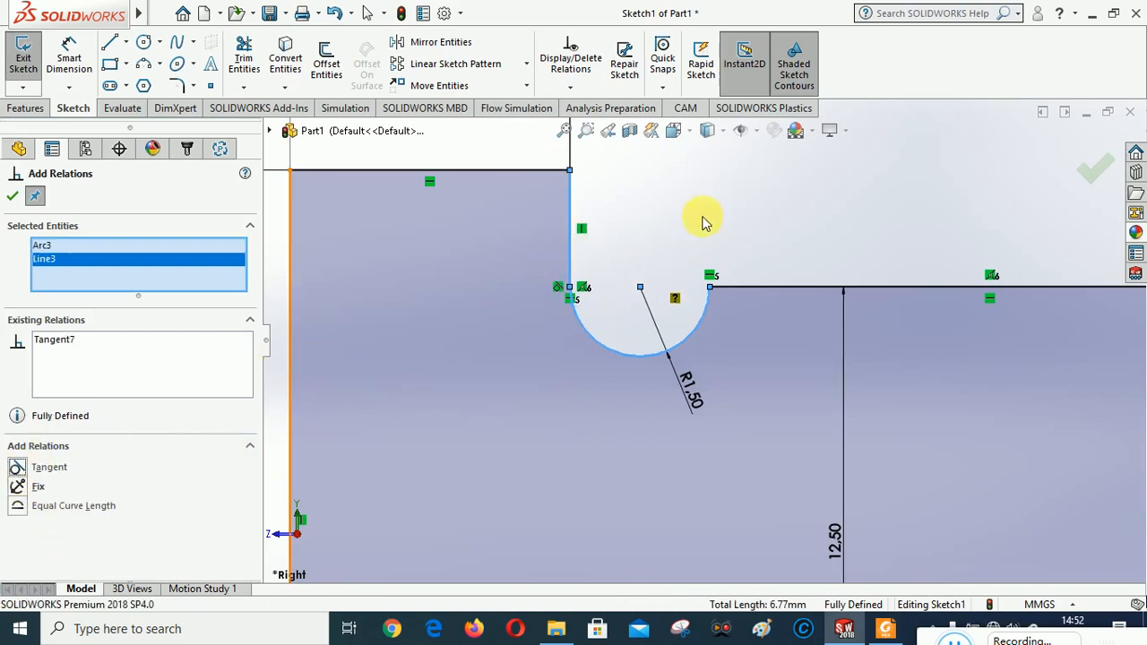
pyautogui.click(13, 195)
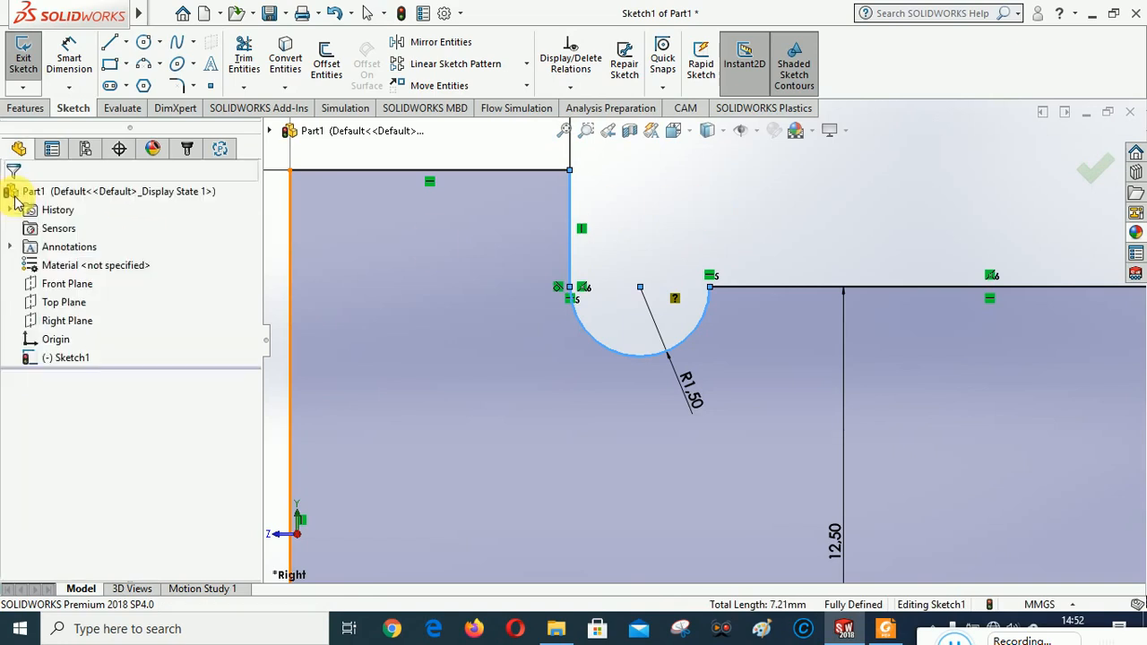
# Compare the whole dimensioned profile with the front view of LATIHAN KN 6 TI.pdf in Foxit Reader and return to SOLIDWORKS
pyautogui.scroll(2, 548, 252)
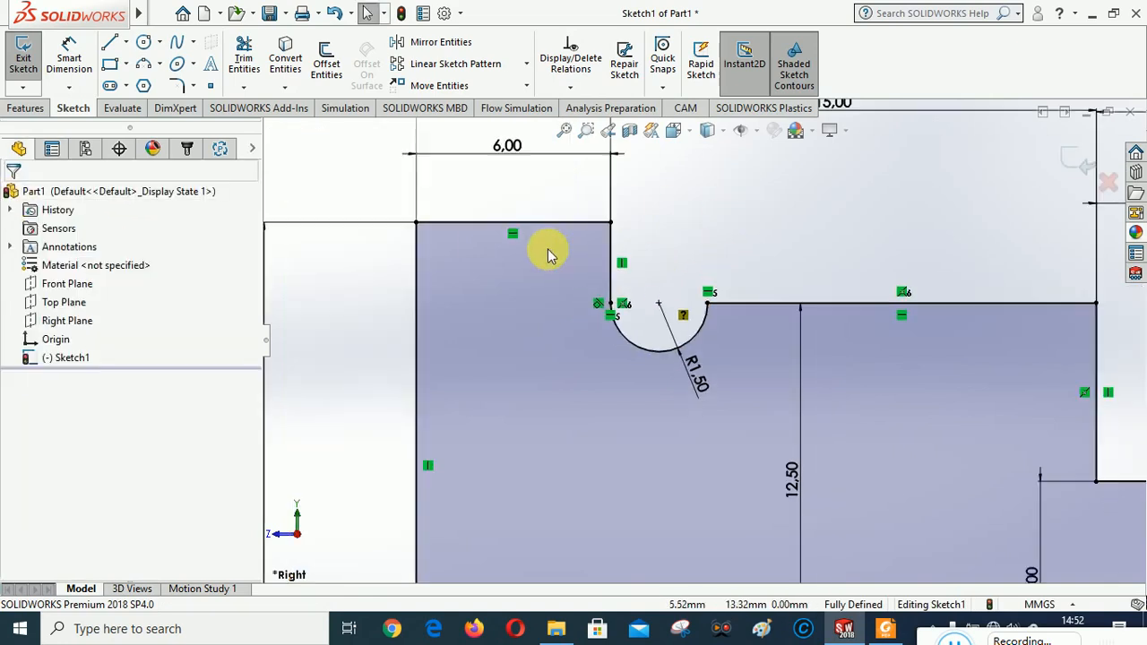
pyautogui.scroll(2, 592, 204)
pyautogui.scroll(3, 587, 246)
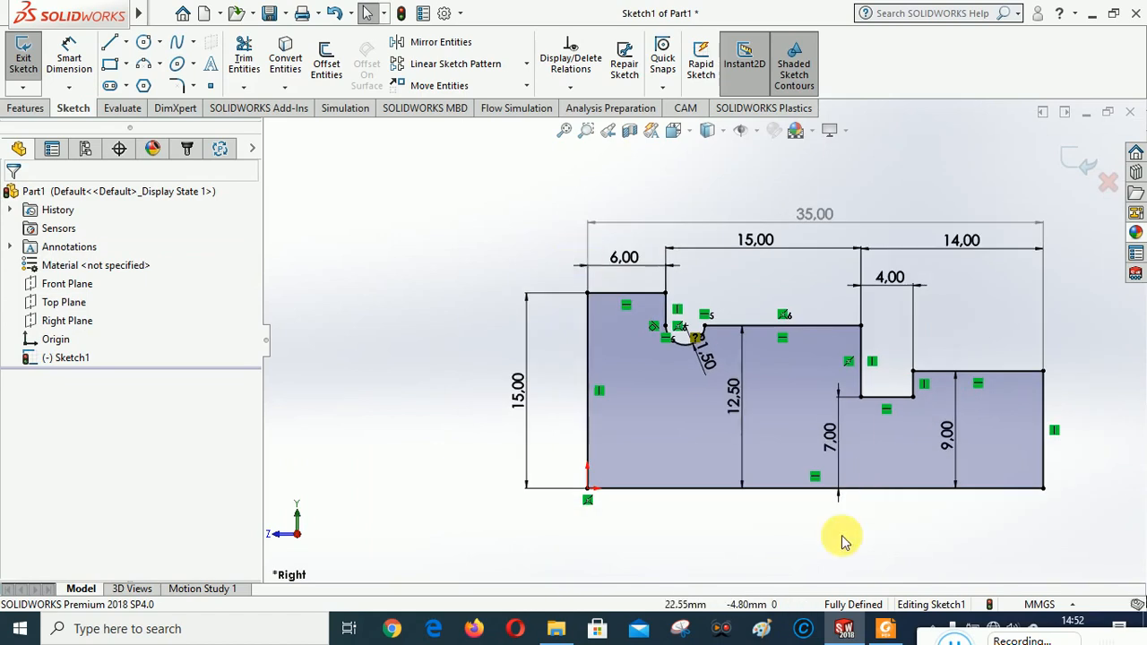
pyautogui.scroll(1, 988, 478)
pyautogui.scroll(-1, 988, 477)
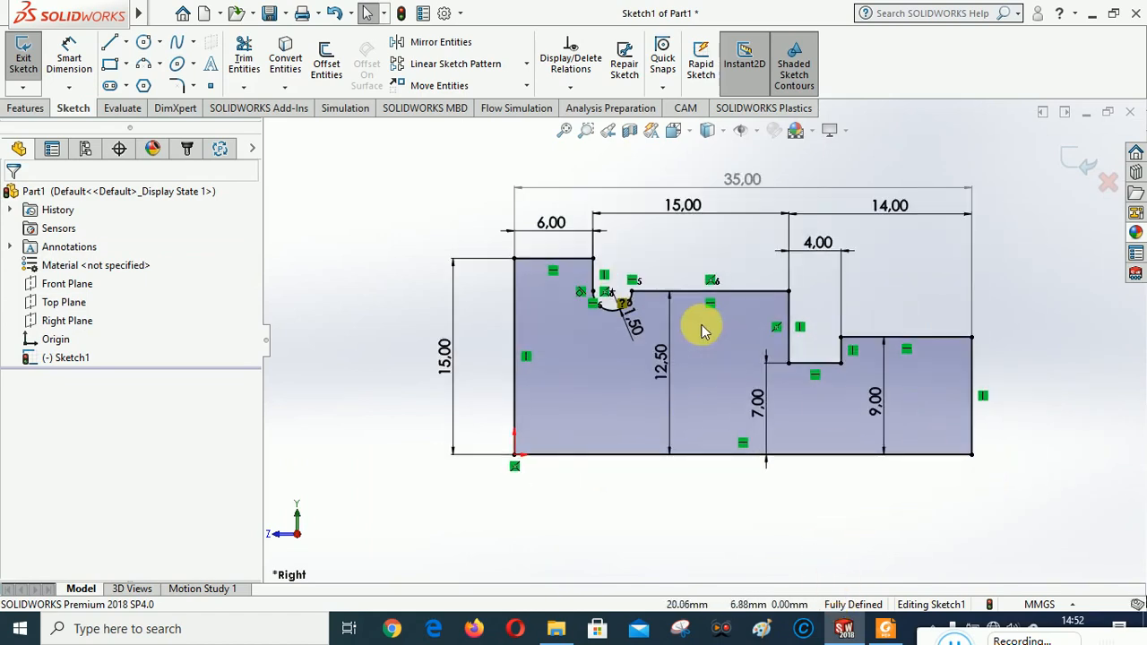
pyautogui.scroll(-1, 919, 369)
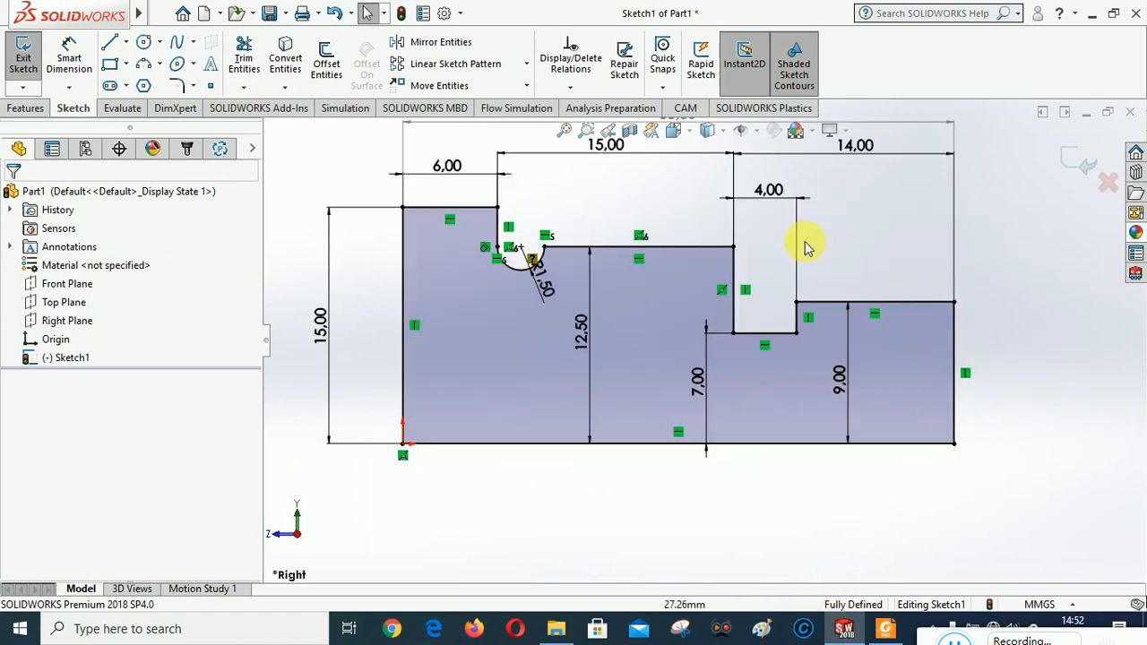
pyautogui.click(885, 629)
pyautogui.scroll(-2, 547, 403)
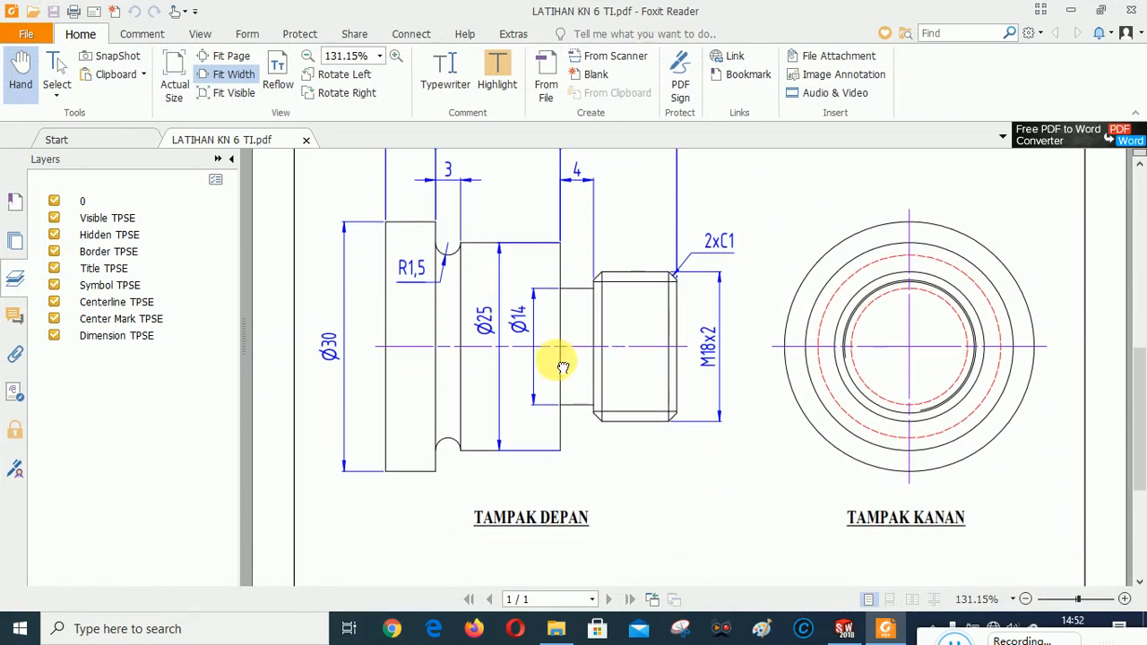
pyautogui.scroll(1, 555, 381)
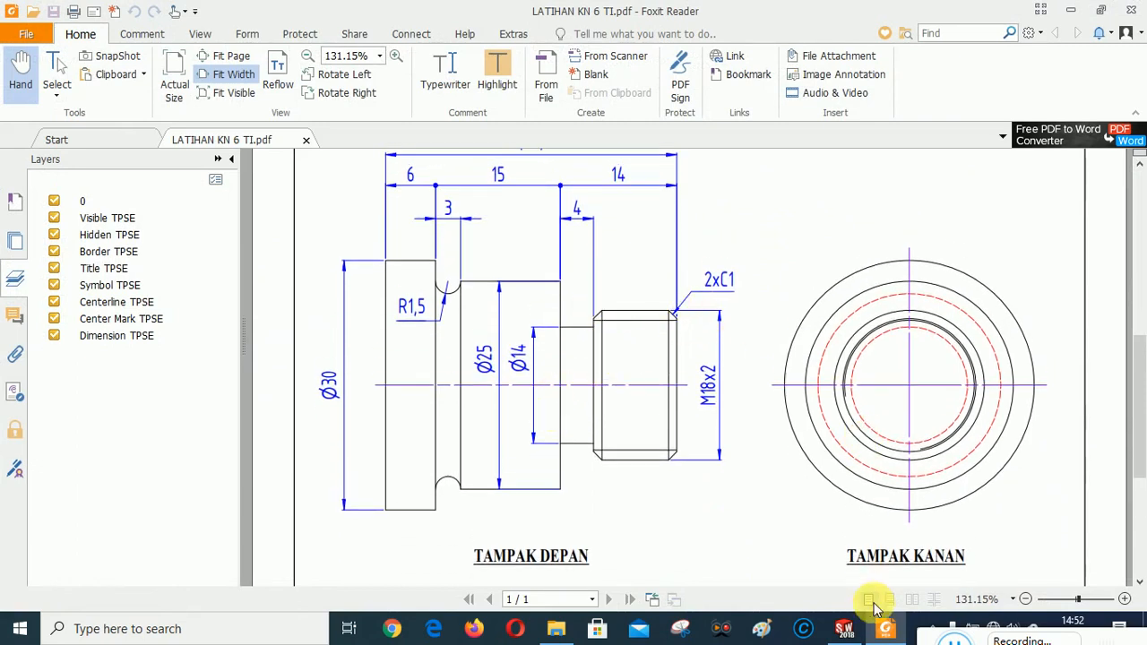
pyautogui.moveTo(849, 634)
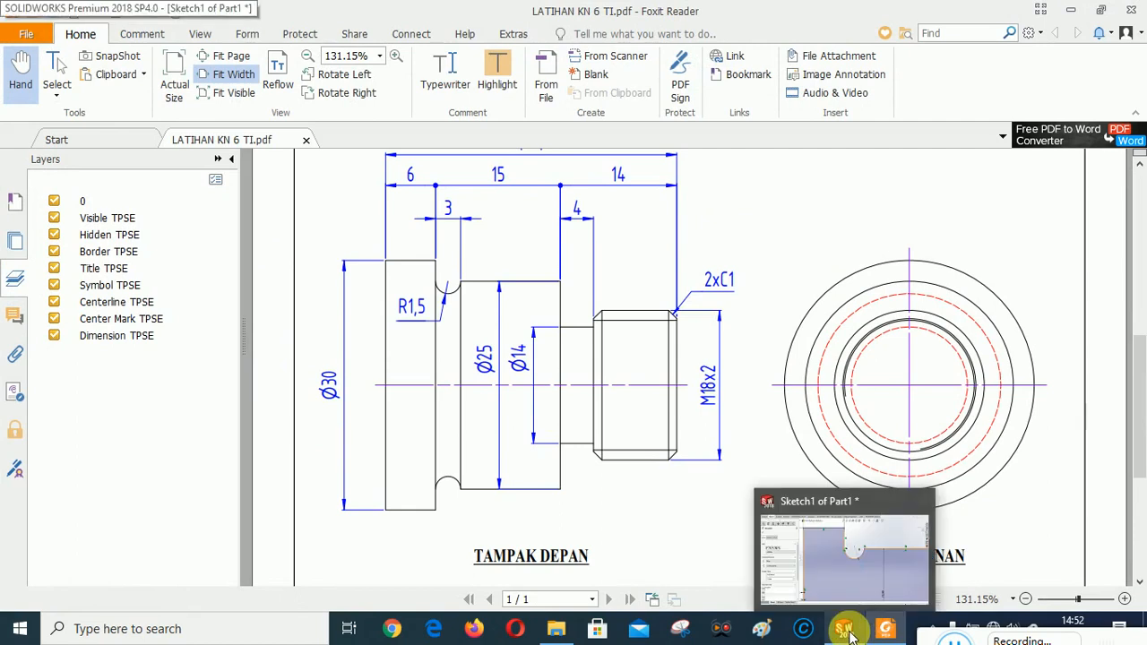
pyautogui.click(865, 538)
pyautogui.scroll(-2, 1032, 363)
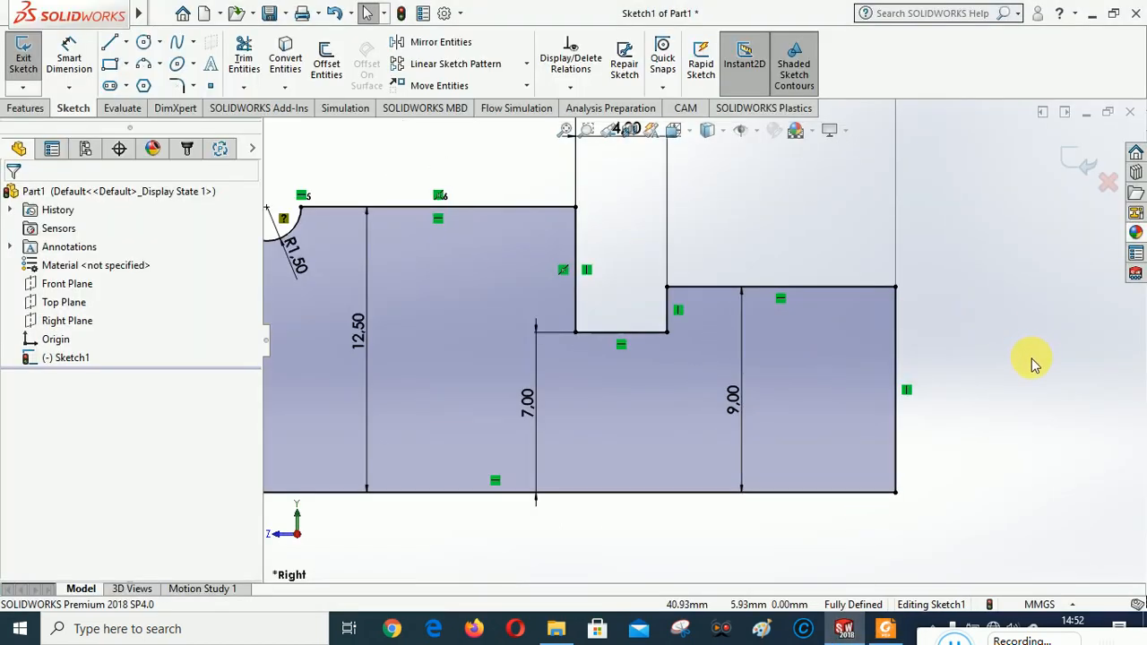
pyautogui.scroll(1, 956, 363)
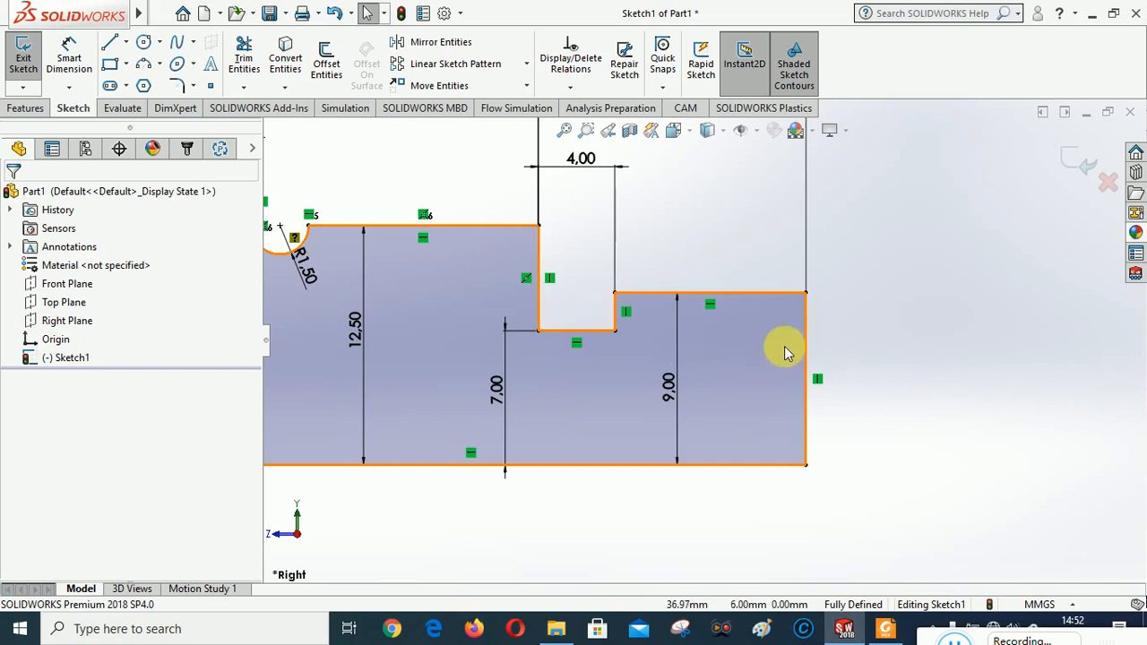
pyautogui.scroll(3, 781, 350)
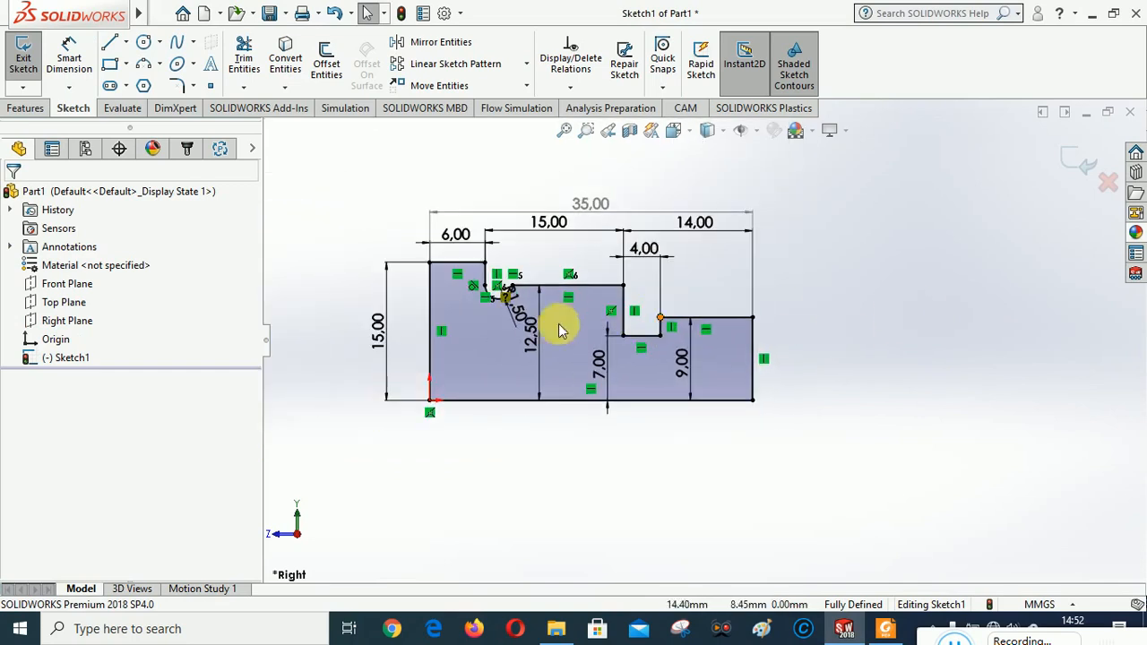
pyautogui.scroll(-2, 446, 312)
pyautogui.scroll(-1, 475, 314)
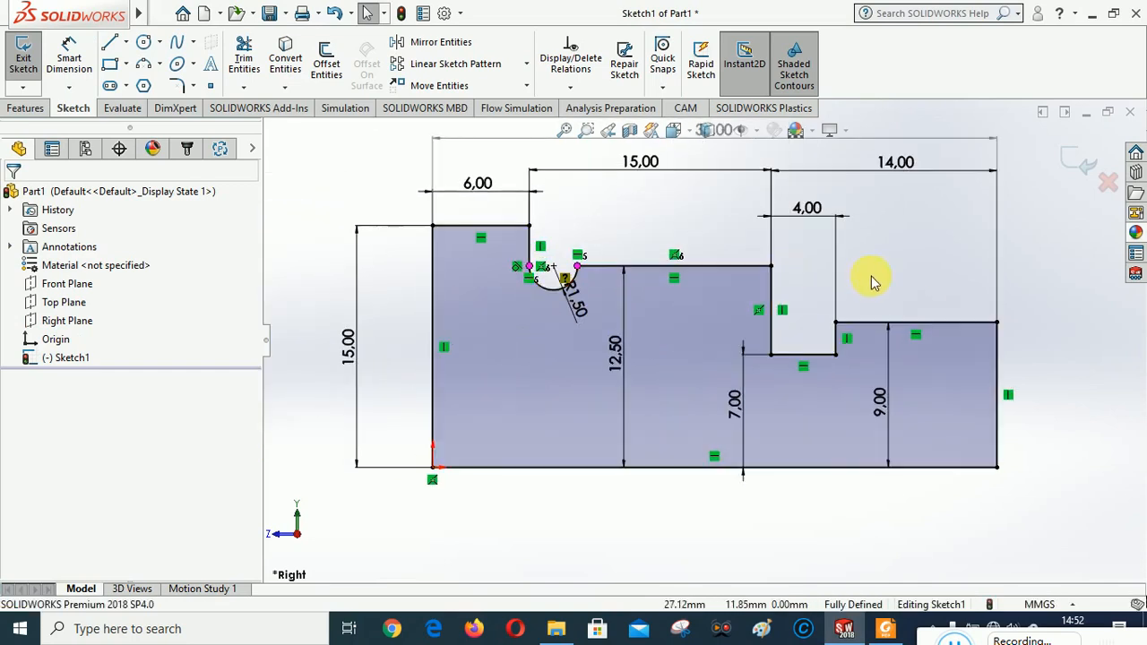
pyautogui.scroll(1, 821, 385)
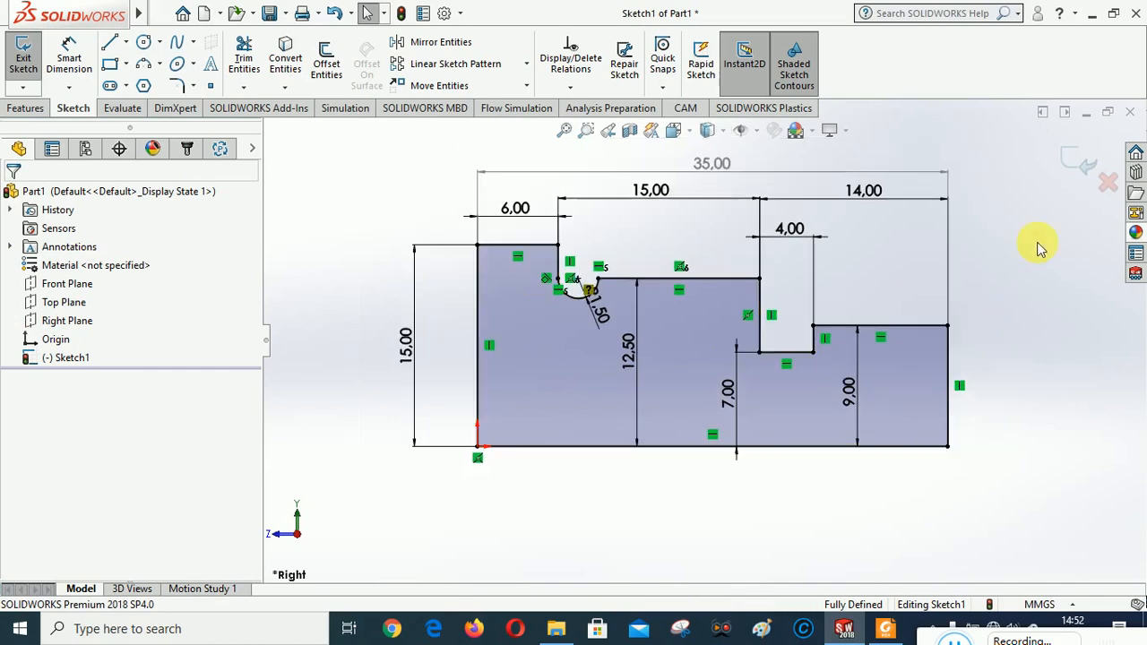
# Finish the profile sketch and revolve it 360 degrees about its long bottom horizontal line in isometric view
pyautogui.click(1081, 167)
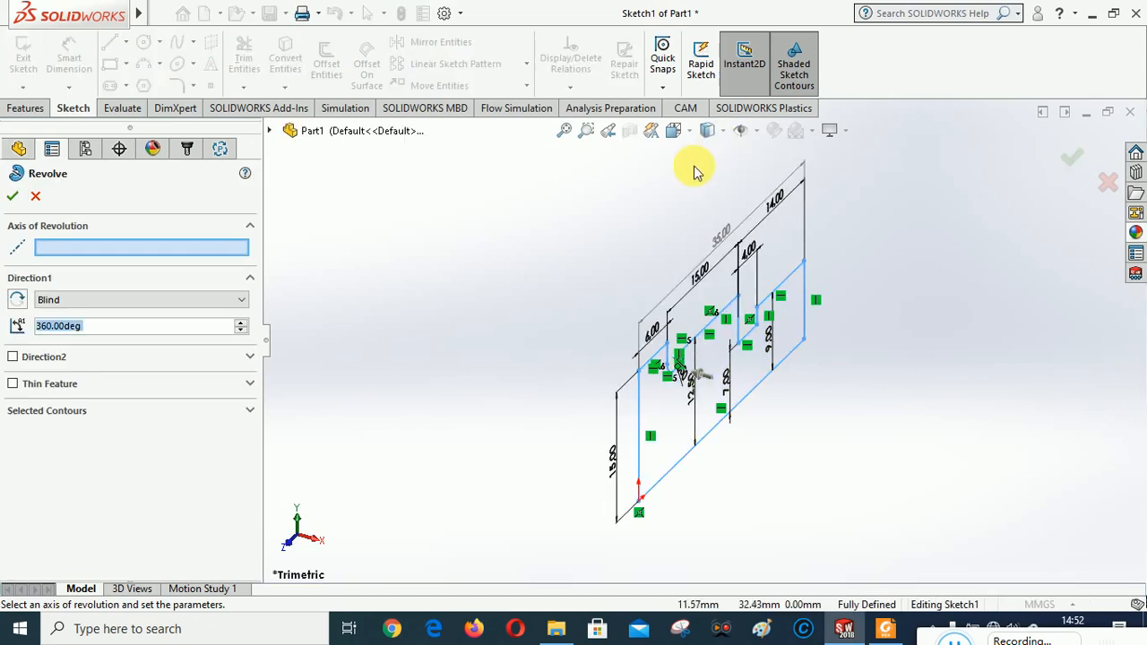
pyautogui.click(690, 131)
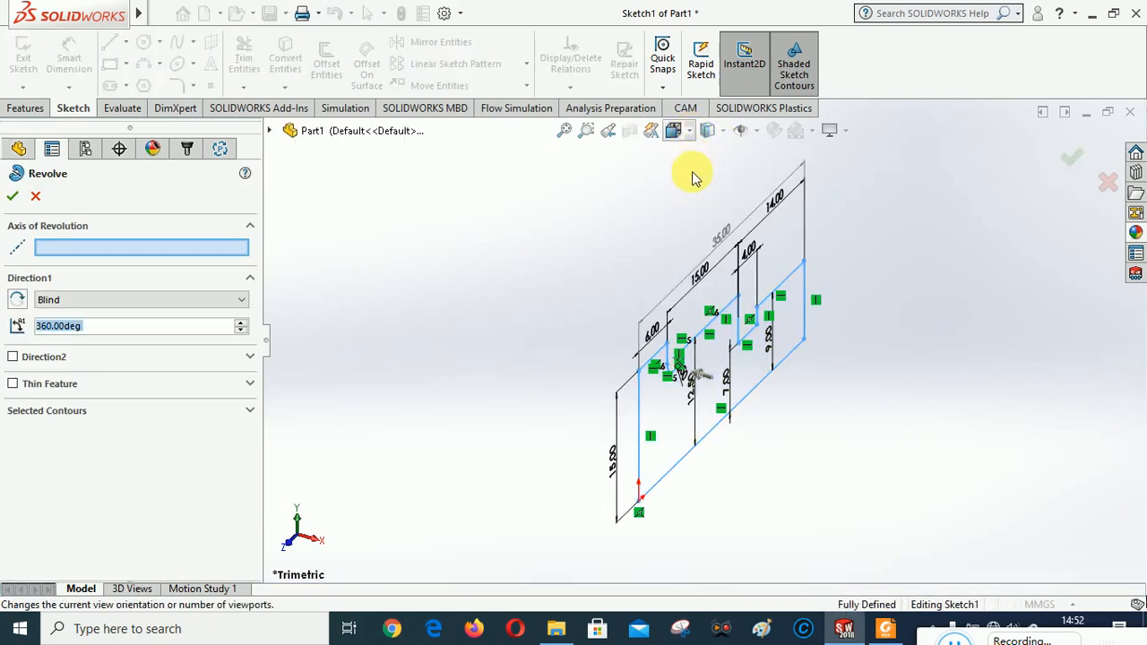
pyautogui.click(765, 177)
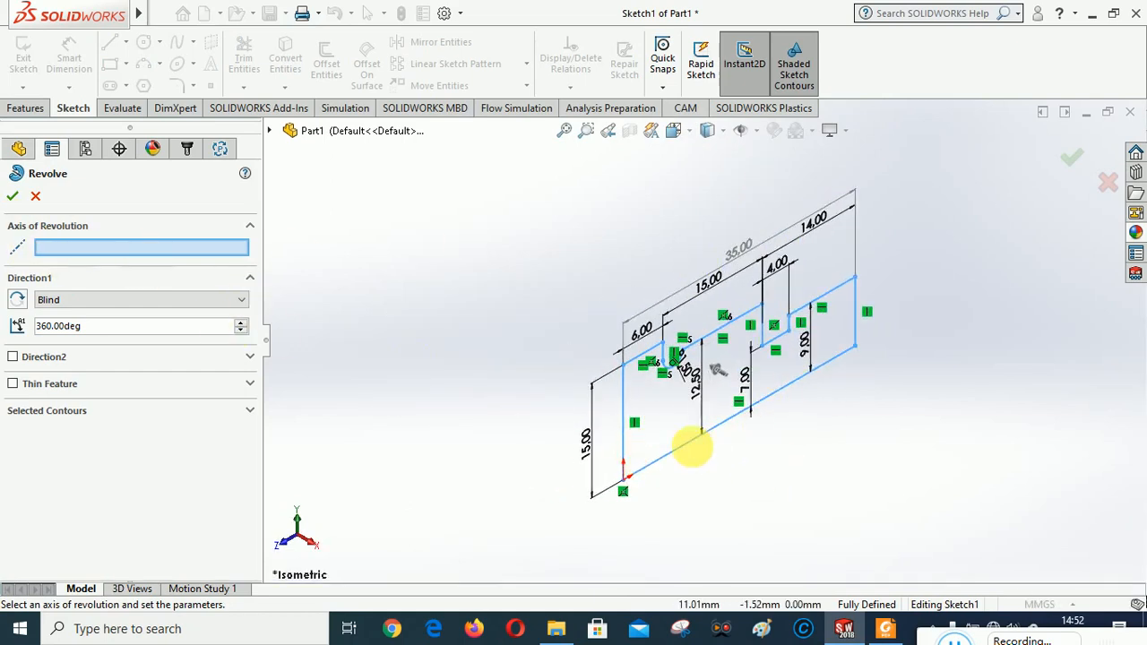
pyautogui.click(685, 441)
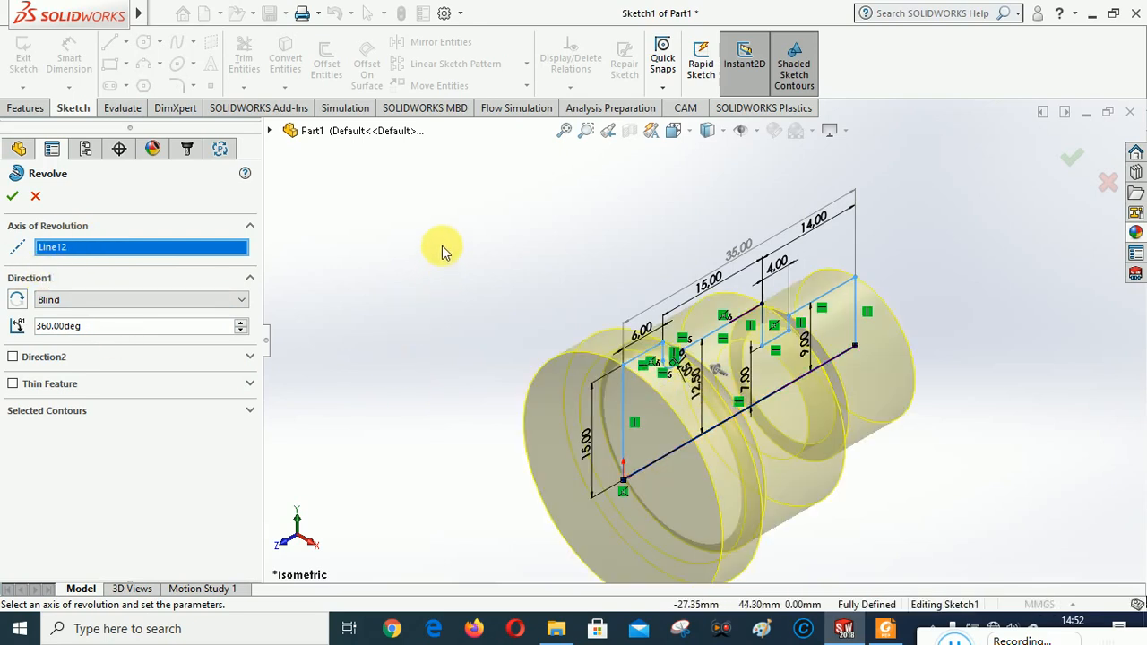
pyautogui.scroll(1, 968, 256)
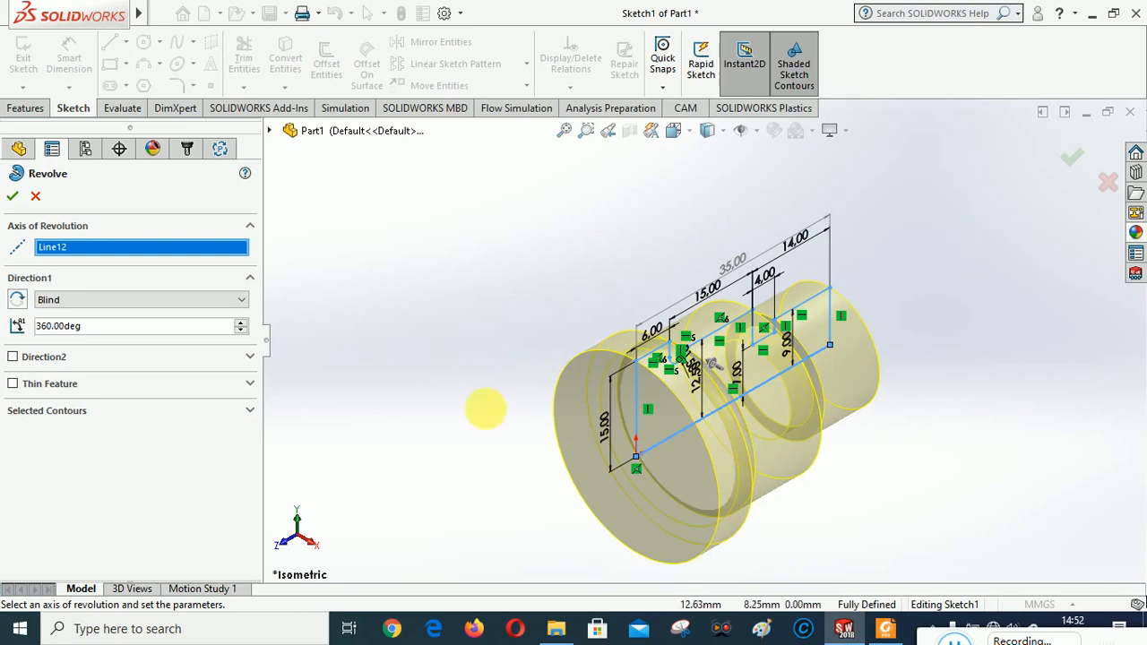
pyautogui.click(12, 195)
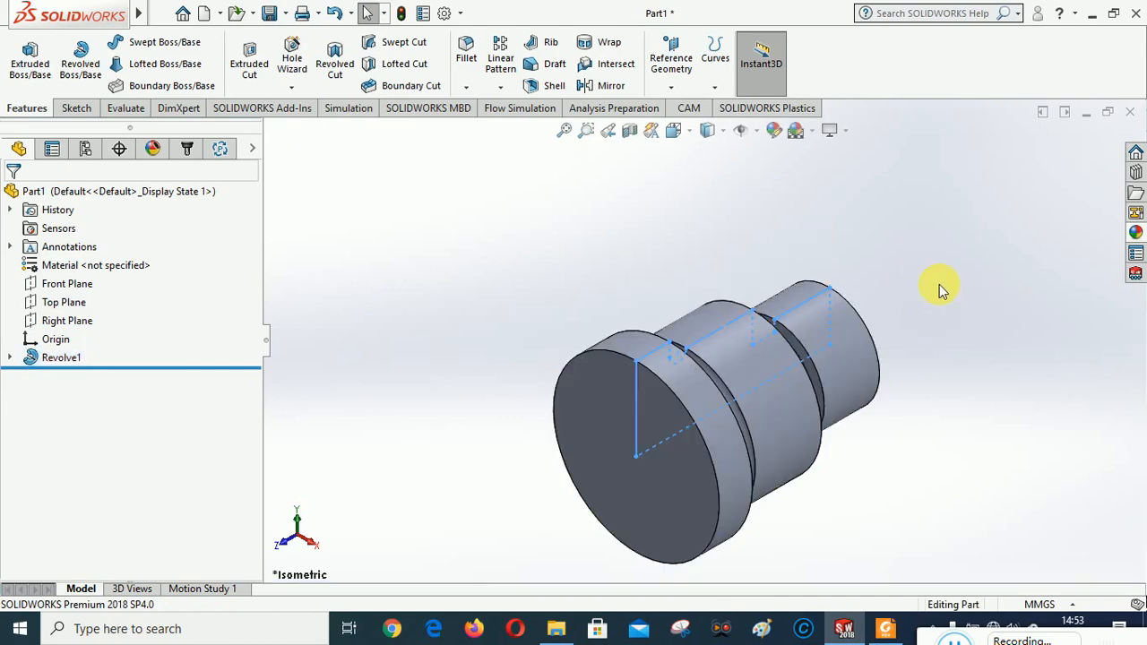
# Compare the revolved body in right-side view with the front view in LATIHAN KN 6 TI.pdf and return to an isometric view in SOLIDWORKS
pyautogui.click(672, 130)
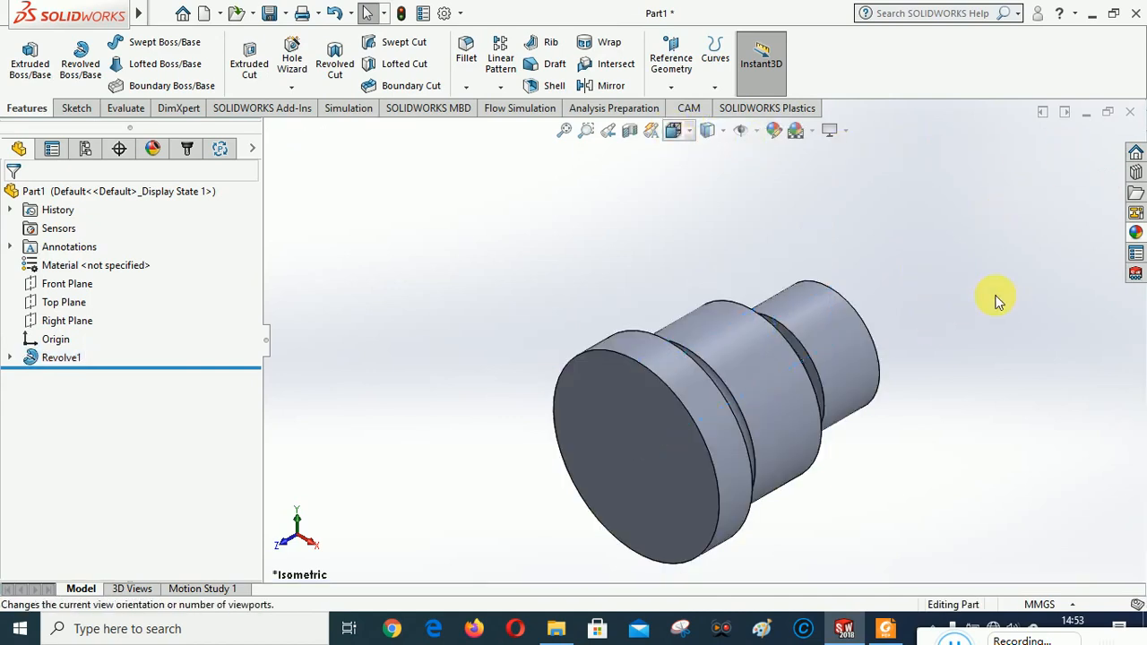
pyautogui.click(661, 337)
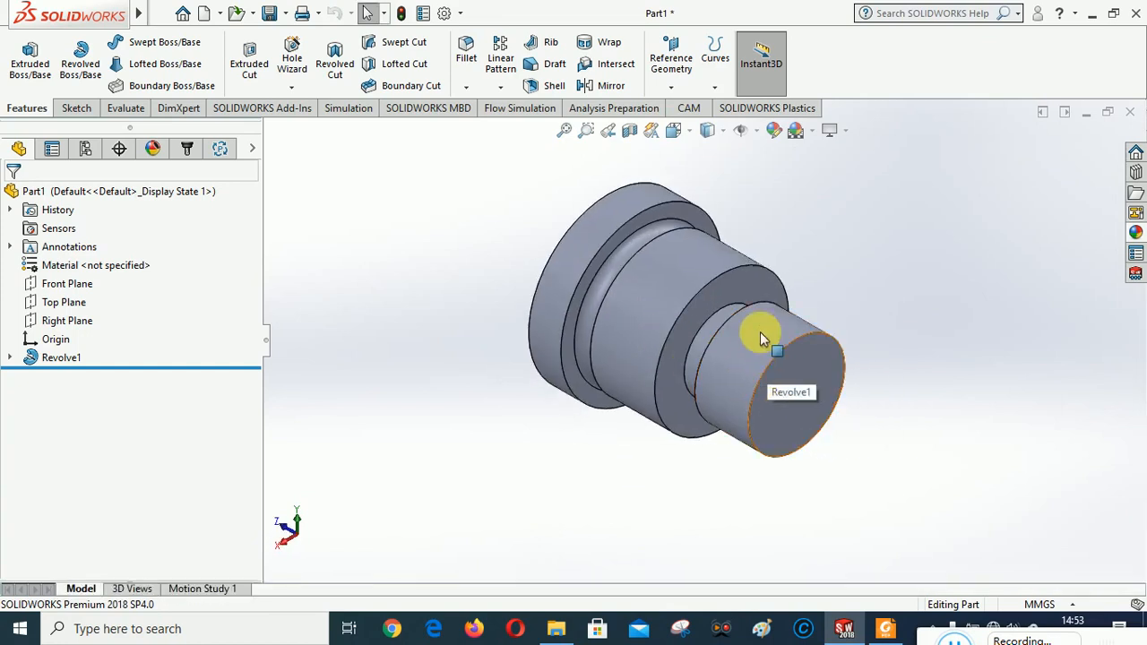
pyautogui.click(674, 133)
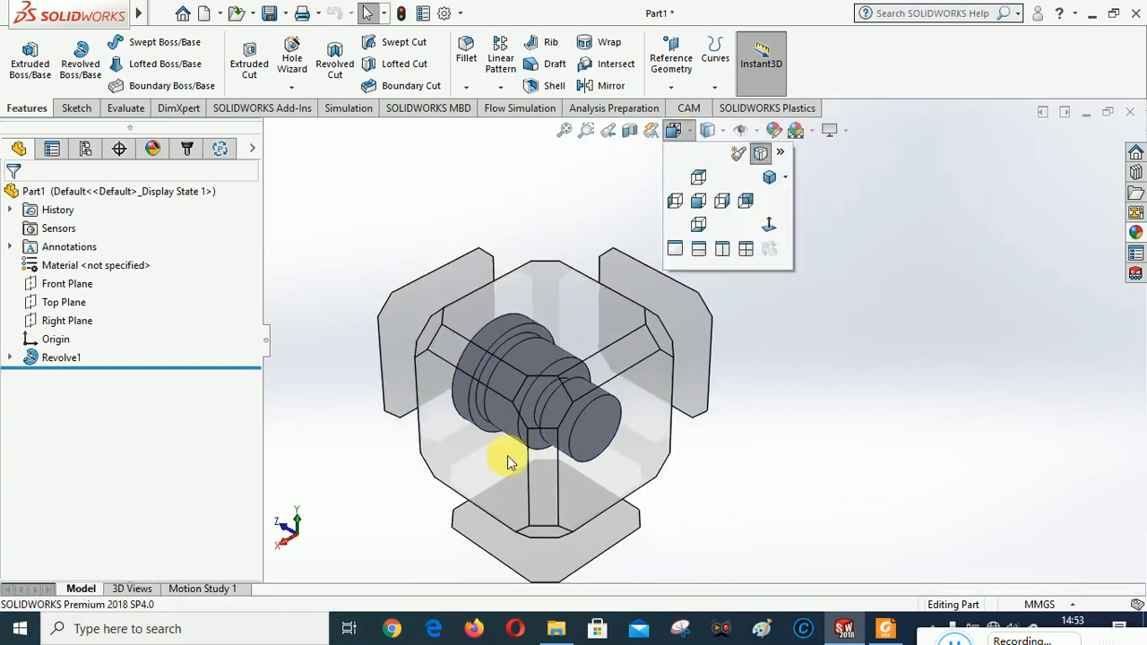
pyautogui.click(498, 450)
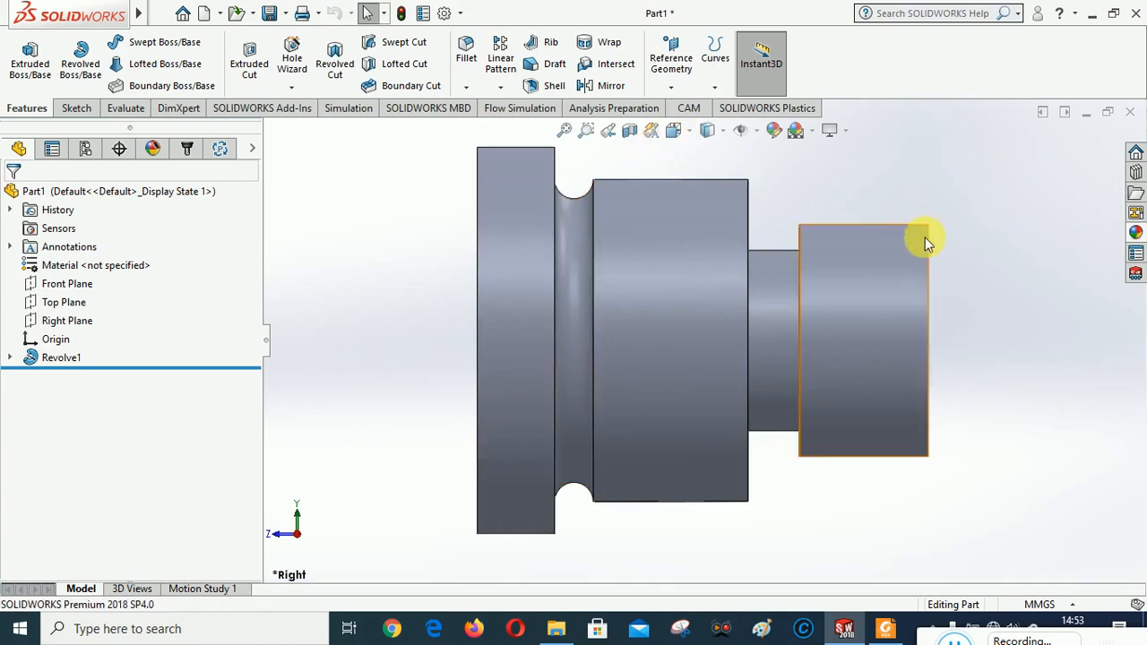
pyautogui.hotkey('alt', 'Tab')
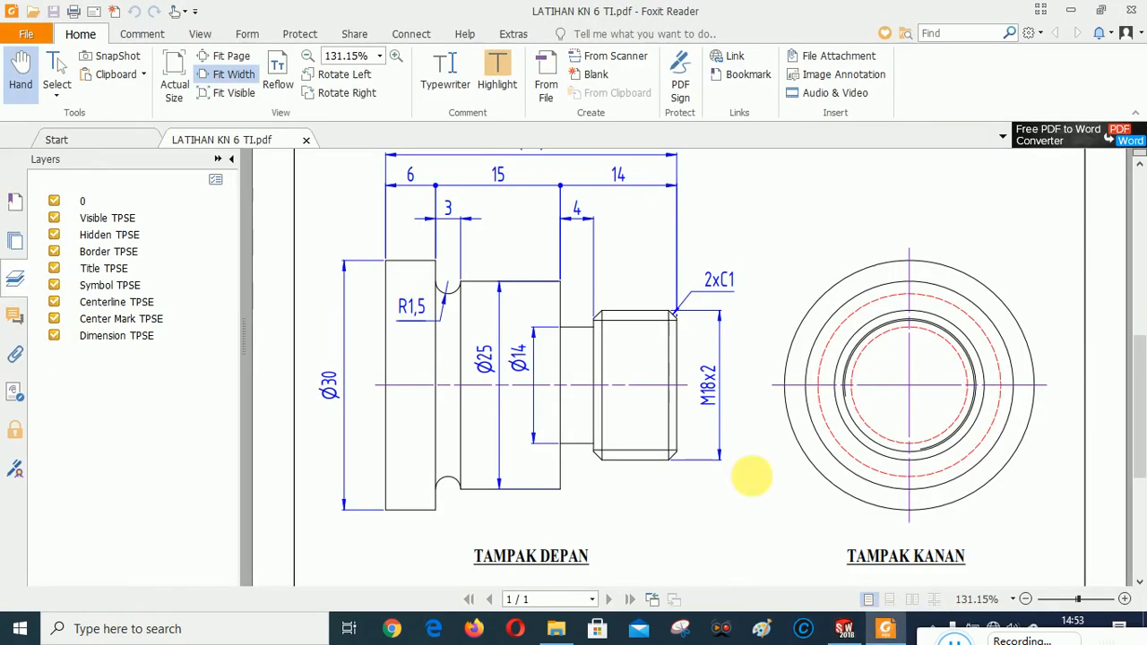
pyautogui.click(844, 628)
pyautogui.click(674, 130)
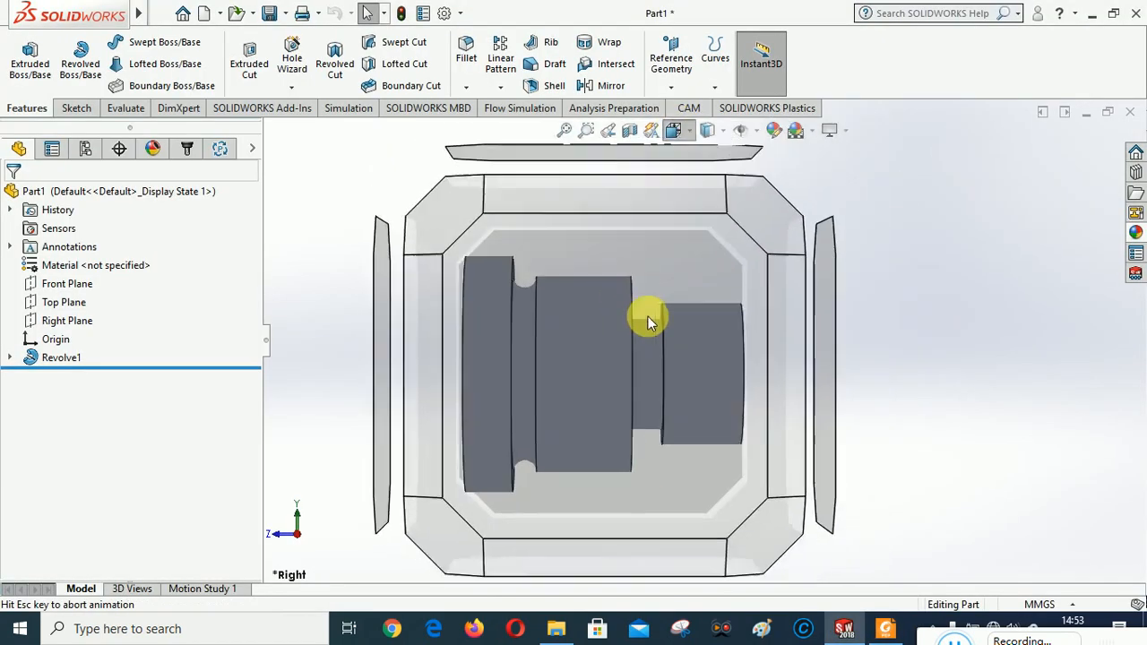
pyautogui.click(663, 289)
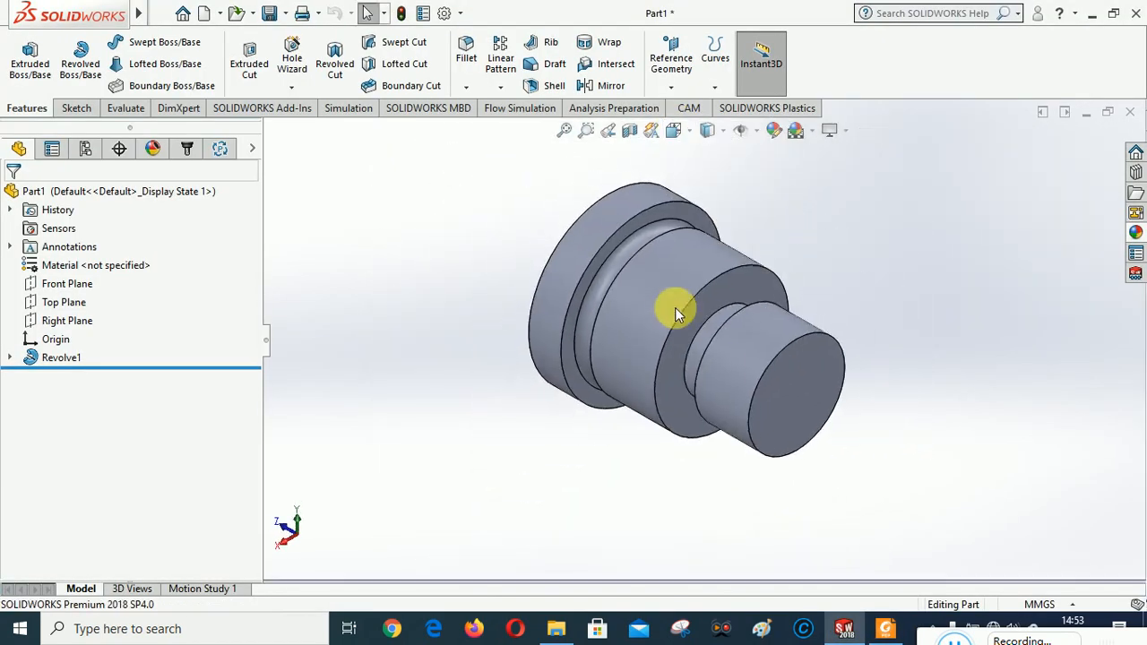
# Chamfer both outer circular edges of the 18 mm diameter end section by 1 mm at 45 degrees
pyautogui.click(467, 86)
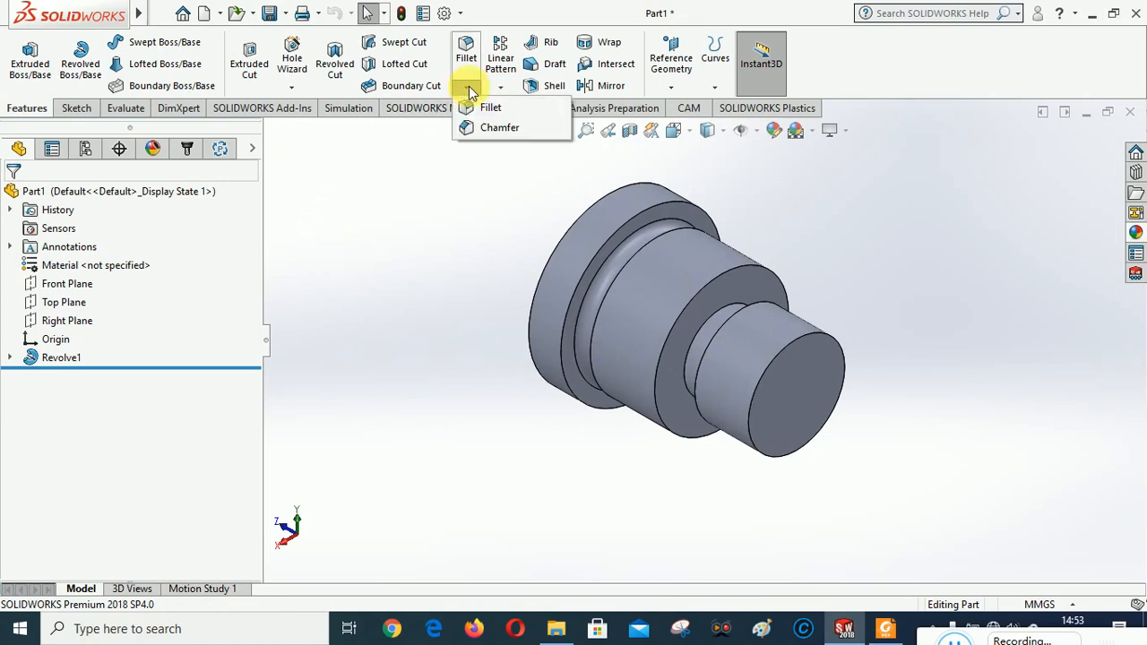
pyautogui.click(493, 129)
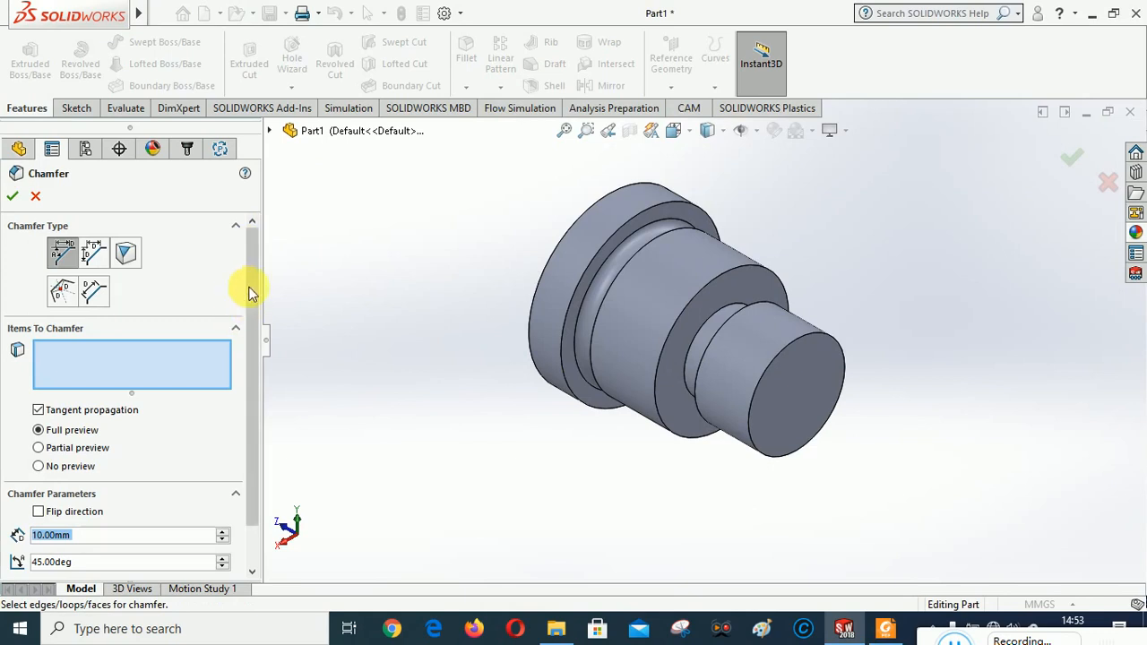
pyautogui.moveTo(251, 289); pyautogui.dragTo(256, 338)
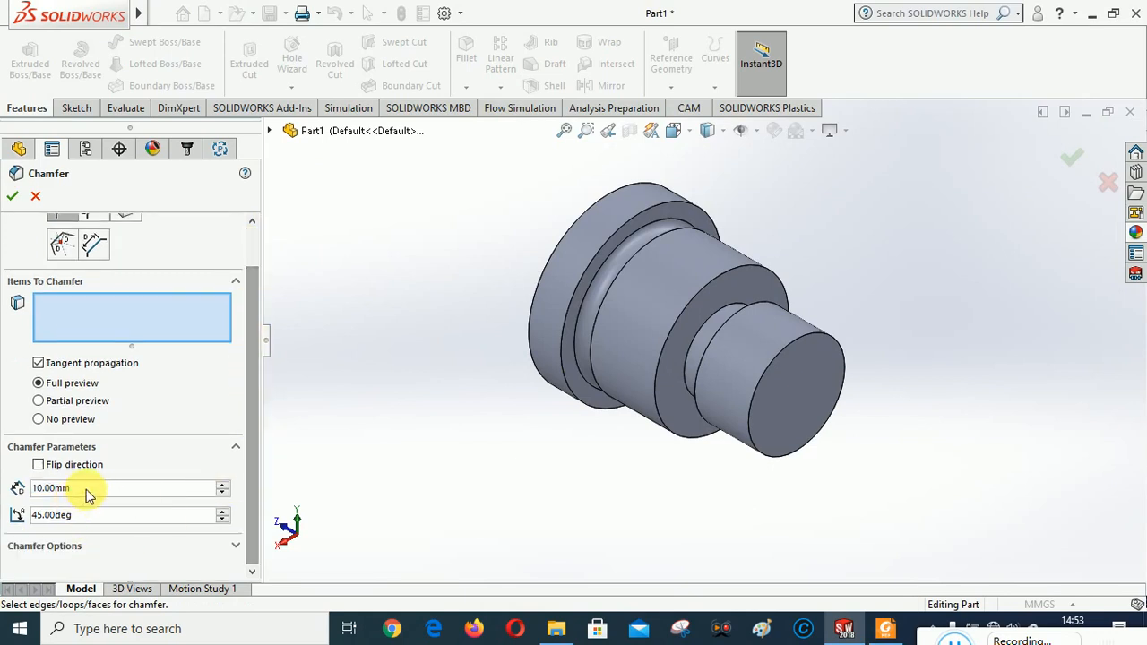
pyautogui.moveTo(86, 489); pyautogui.dragTo(35, 488)
pyautogui.write('1')
pyautogui.press('Return')
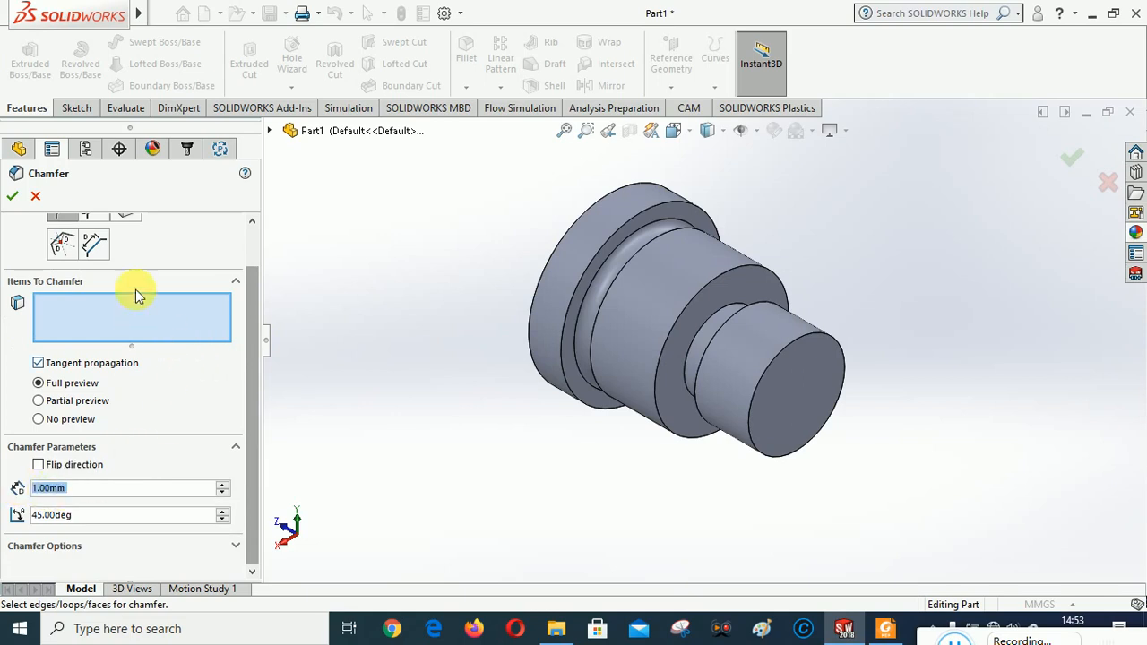
pyautogui.click(804, 342)
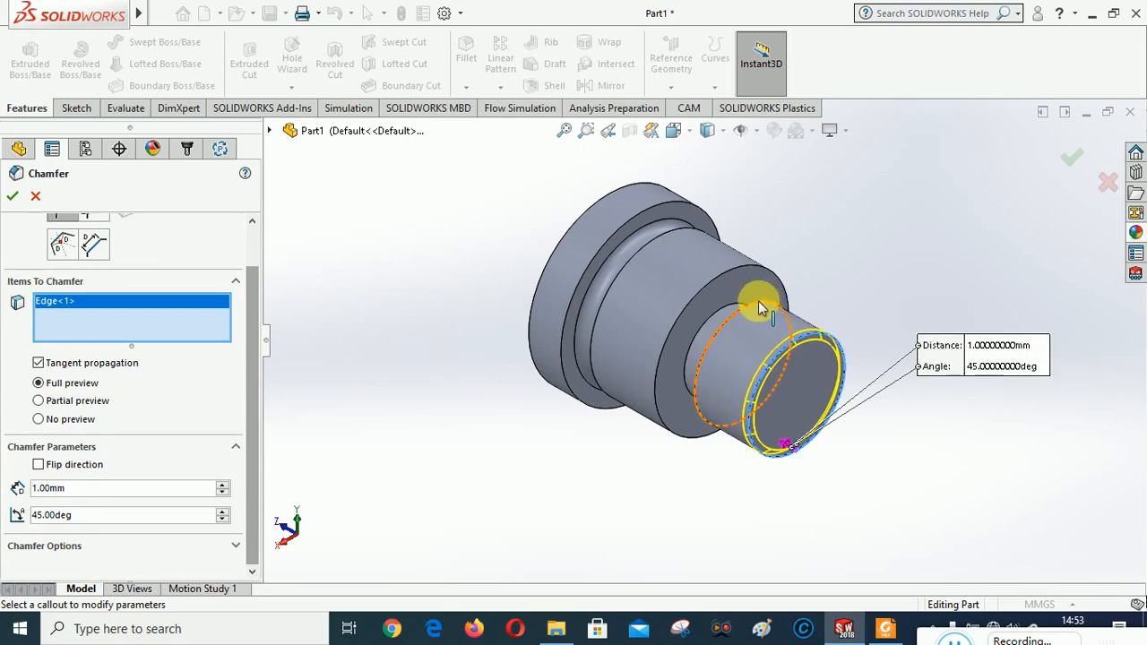
pyautogui.click(759, 309)
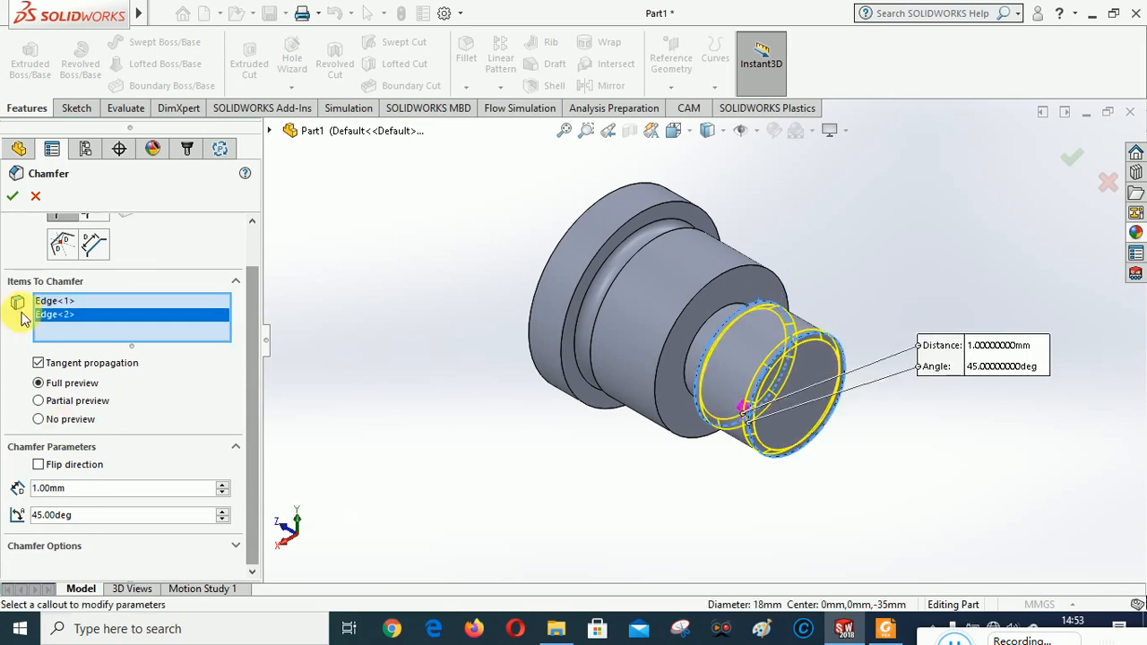
pyautogui.click(13, 195)
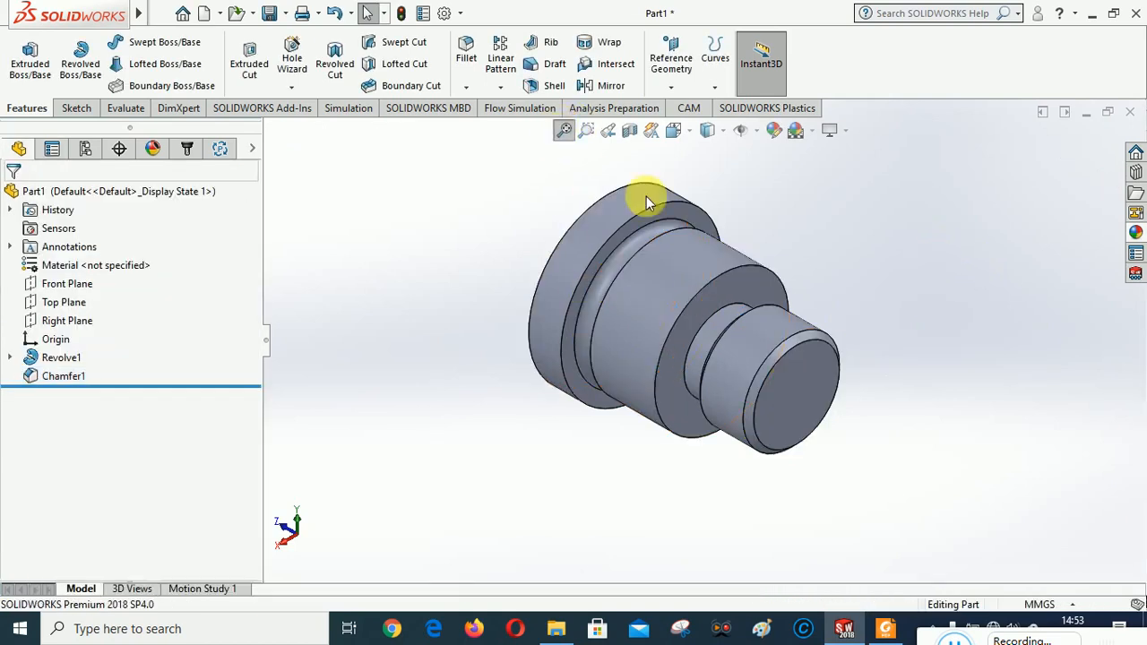
# Save the part as LATIHAN KN 14 in the Latihan CAM folder
pyautogui.moveTo(639, 421); pyautogui.dragTo(654, 453, button='middle')
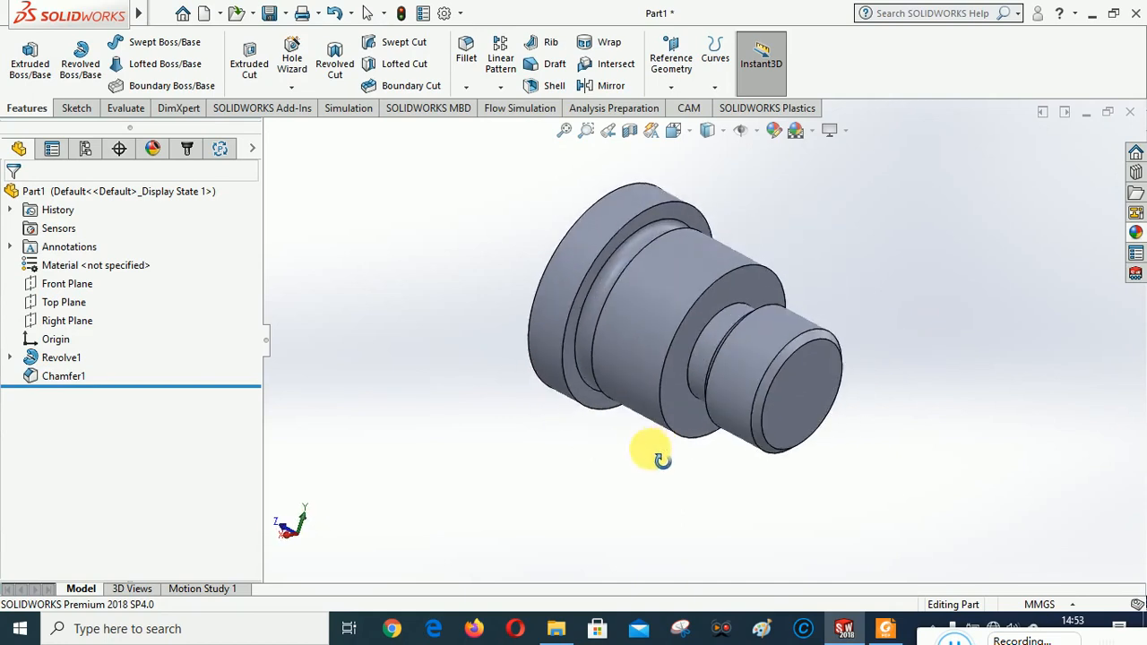
pyautogui.click(563, 133)
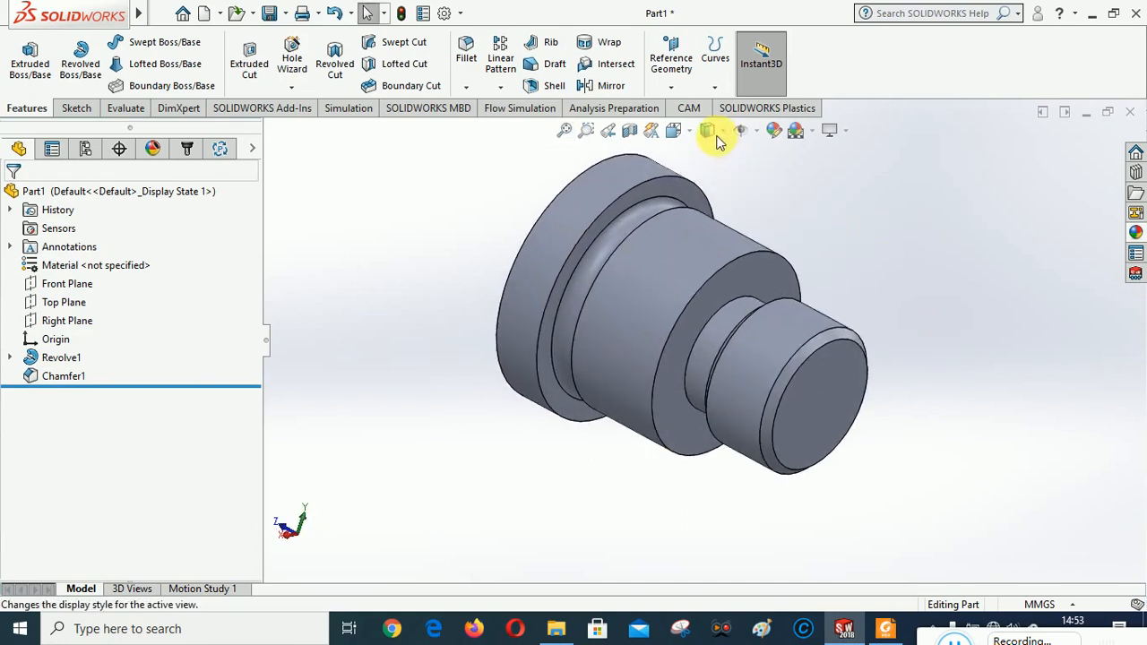
pyautogui.click(673, 130)
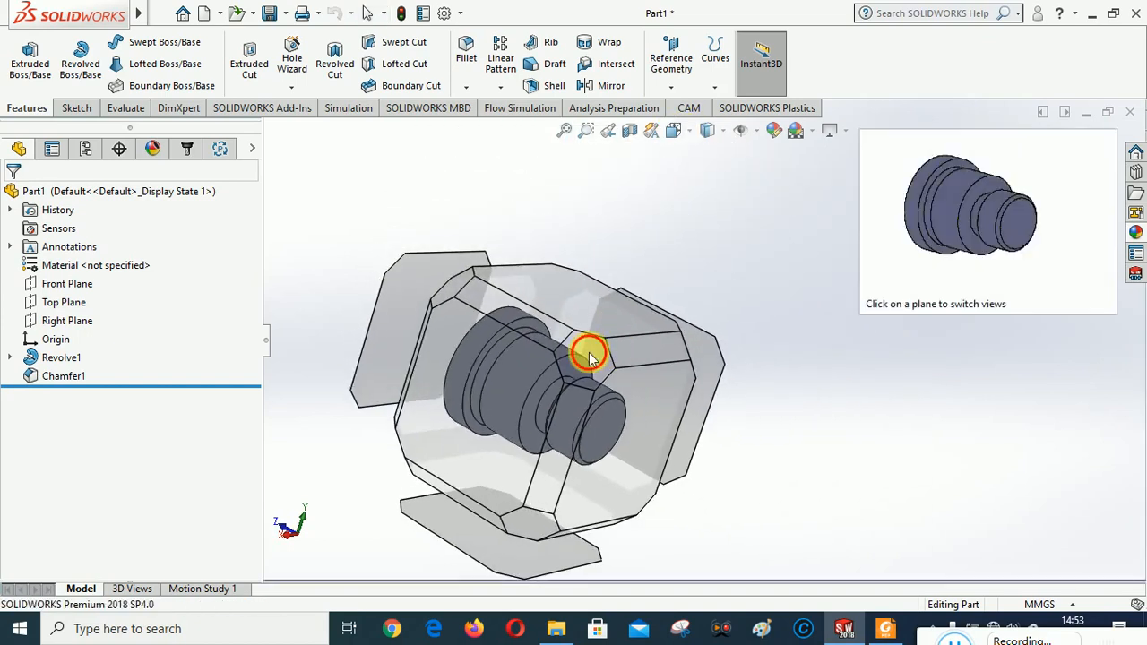
pyautogui.click(588, 353)
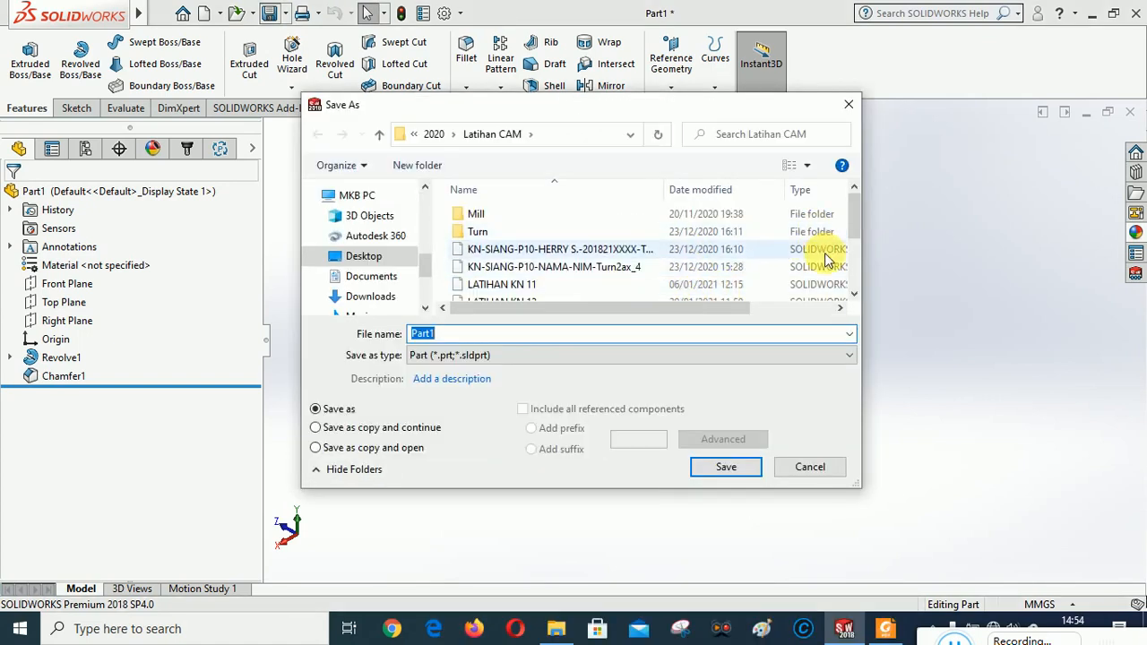
pyautogui.moveTo(854, 213); pyautogui.dragTo(854, 235)
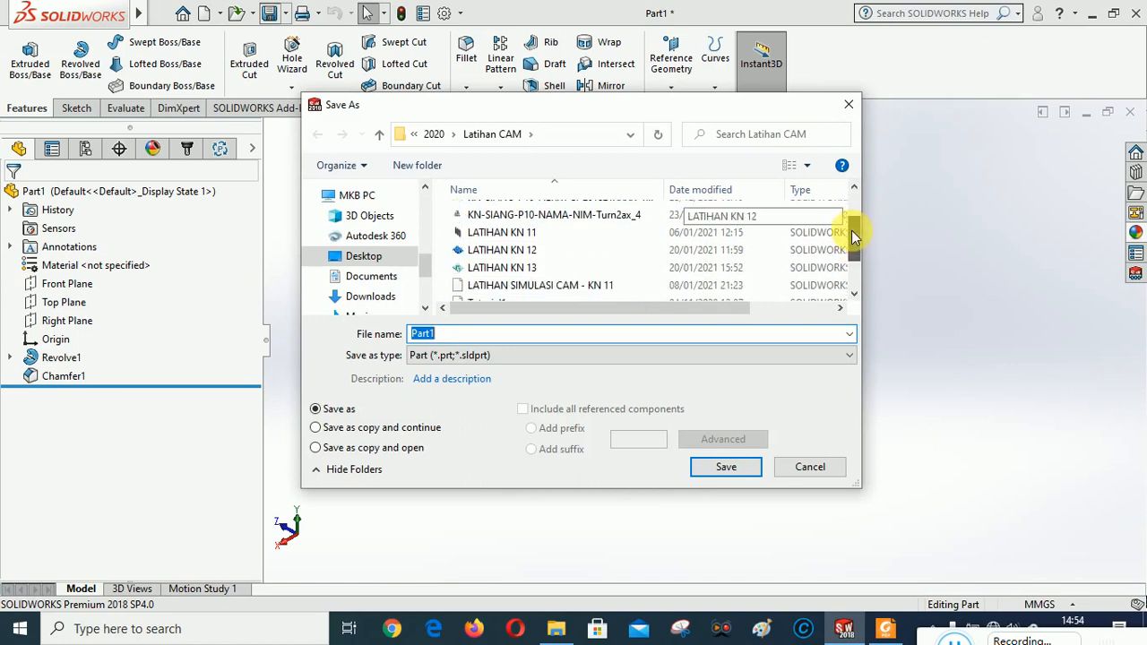
pyautogui.click(507, 269)
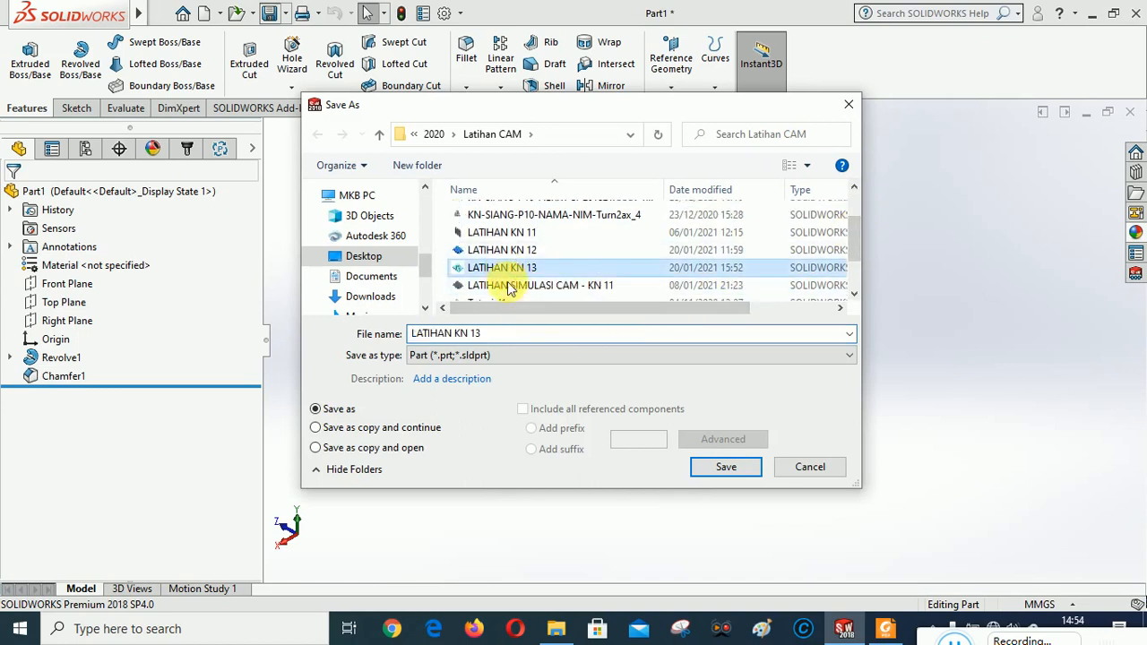
pyautogui.click(491, 334)
pyautogui.press('BackSpace')
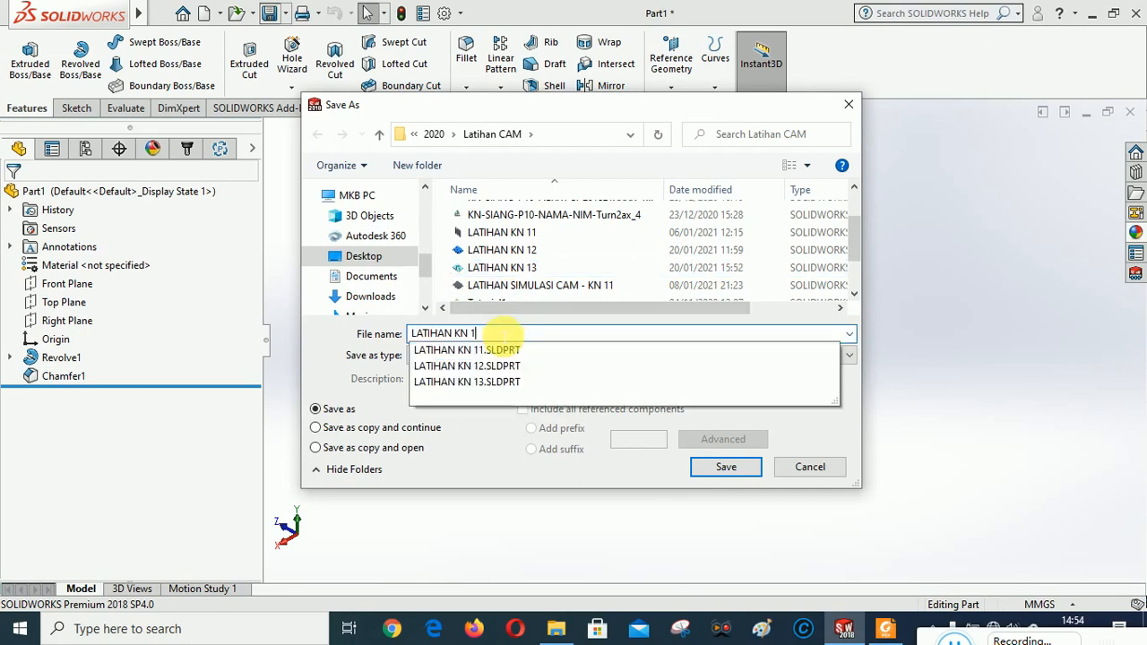
pyautogui.write('4')
pyautogui.click(727, 468)
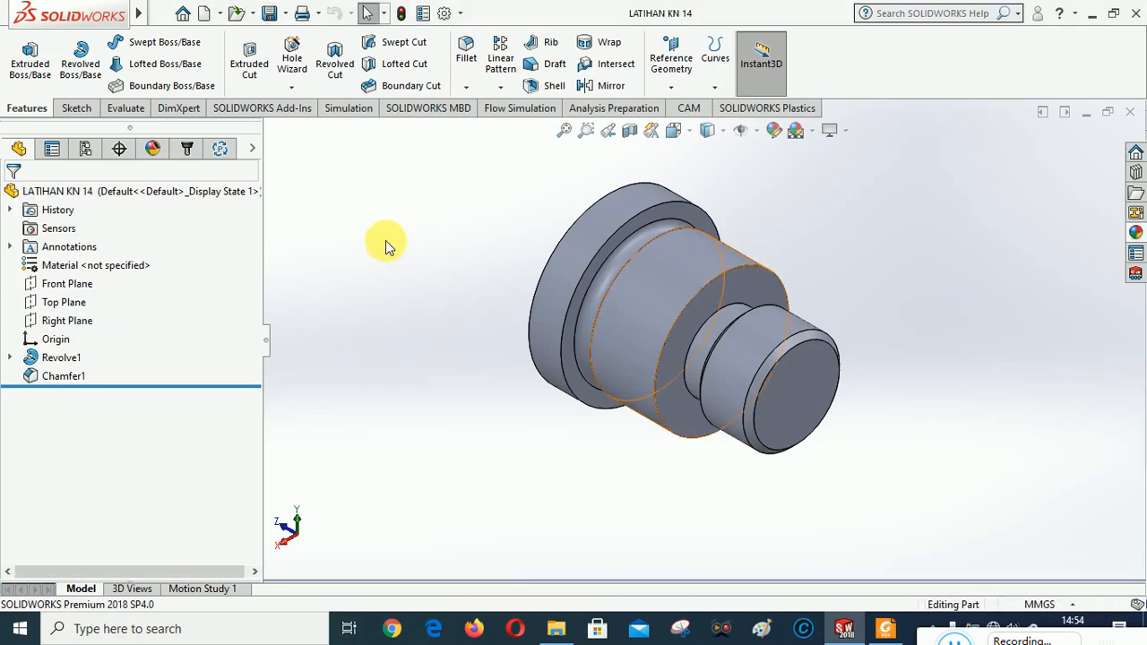
# Assign ASTM A36 Steel from the SOLIDWORKS Materials library to the part
pyautogui.rightClick(65, 267)
pyautogui.click(118, 266)
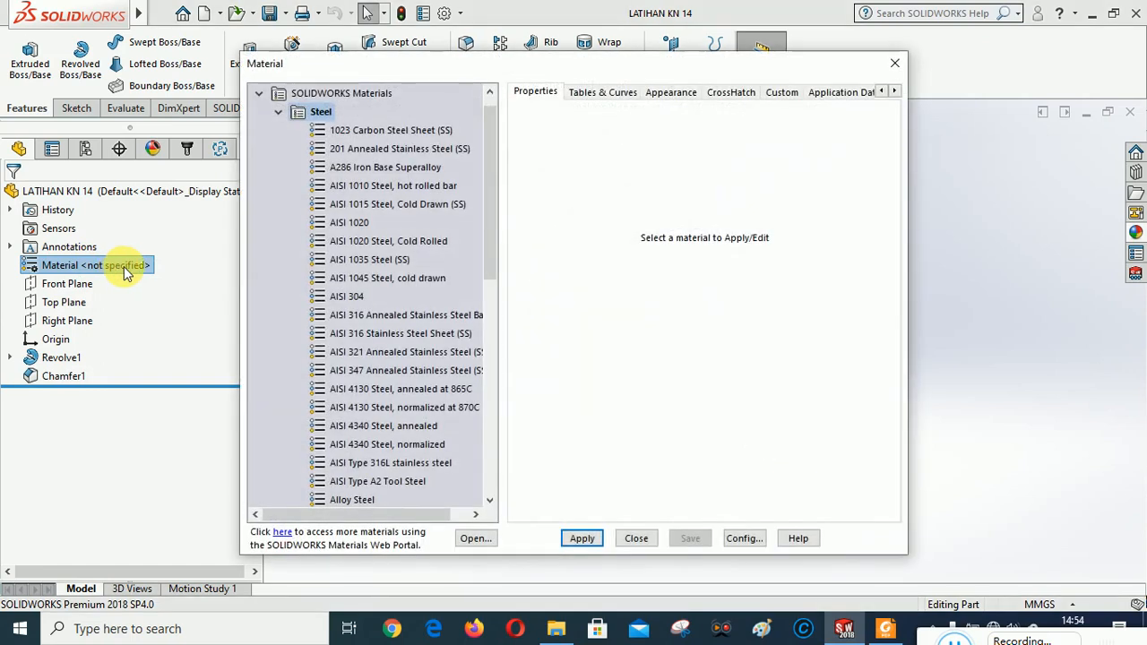
pyautogui.moveTo(488, 139); pyautogui.dragTo(490, 283)
pyautogui.click(382, 209)
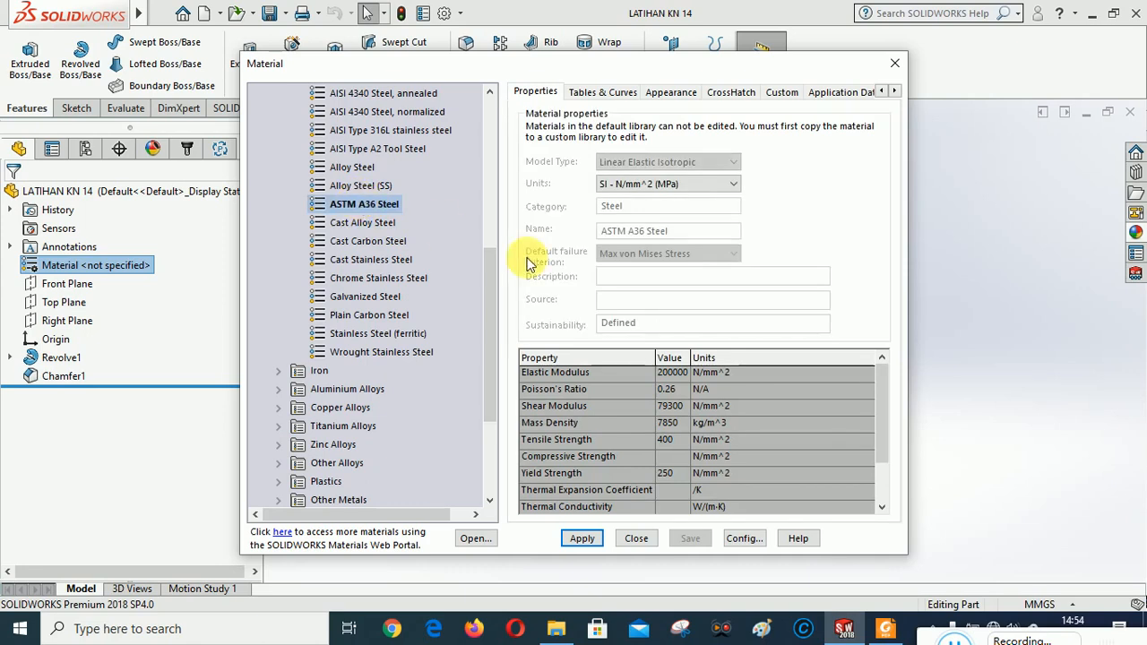
pyautogui.click(580, 540)
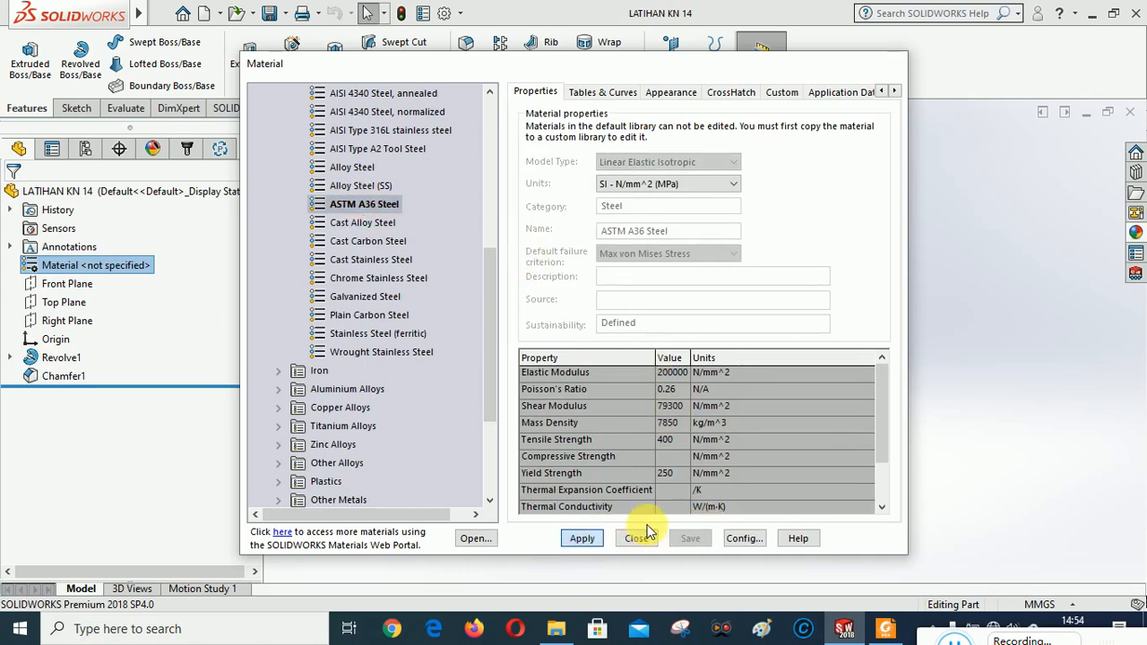
pyautogui.click(638, 538)
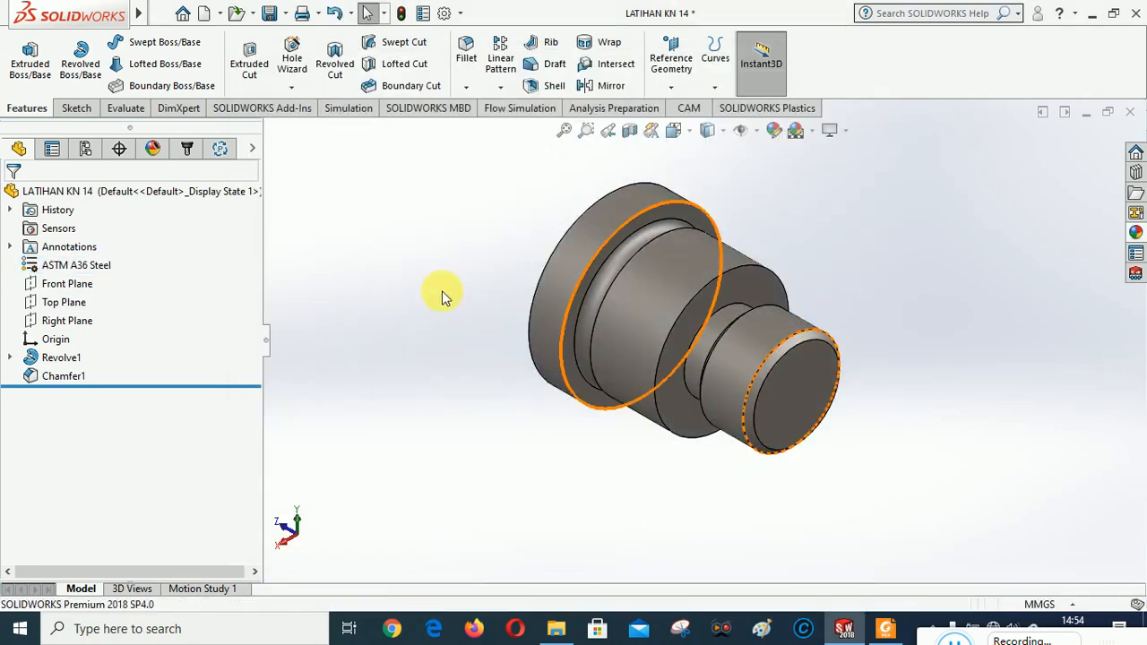
# Change the whole part's appearance colour to the bright green basic colour and save the part
pyautogui.rightClick(60, 194)
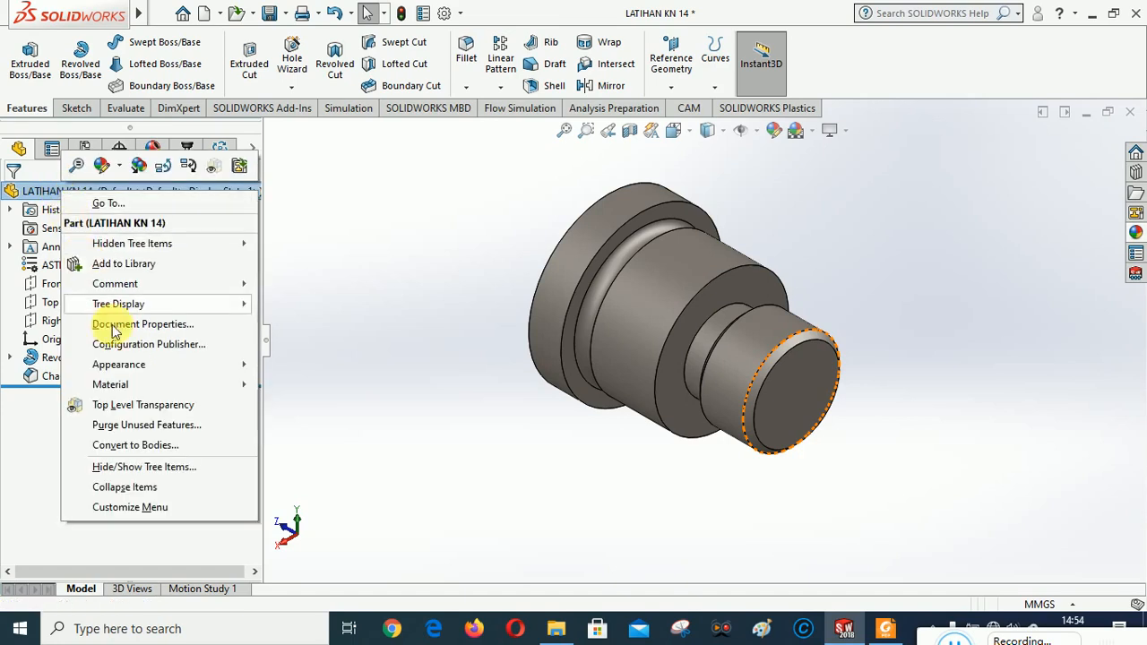
pyautogui.moveTo(197, 366)
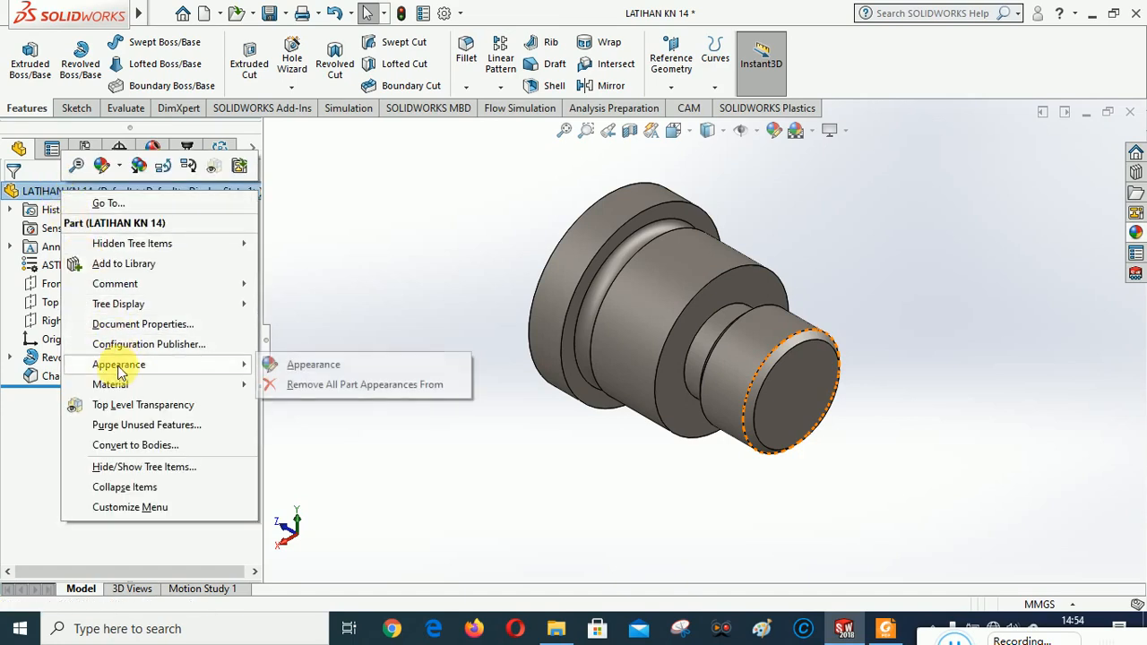
pyautogui.click(332, 367)
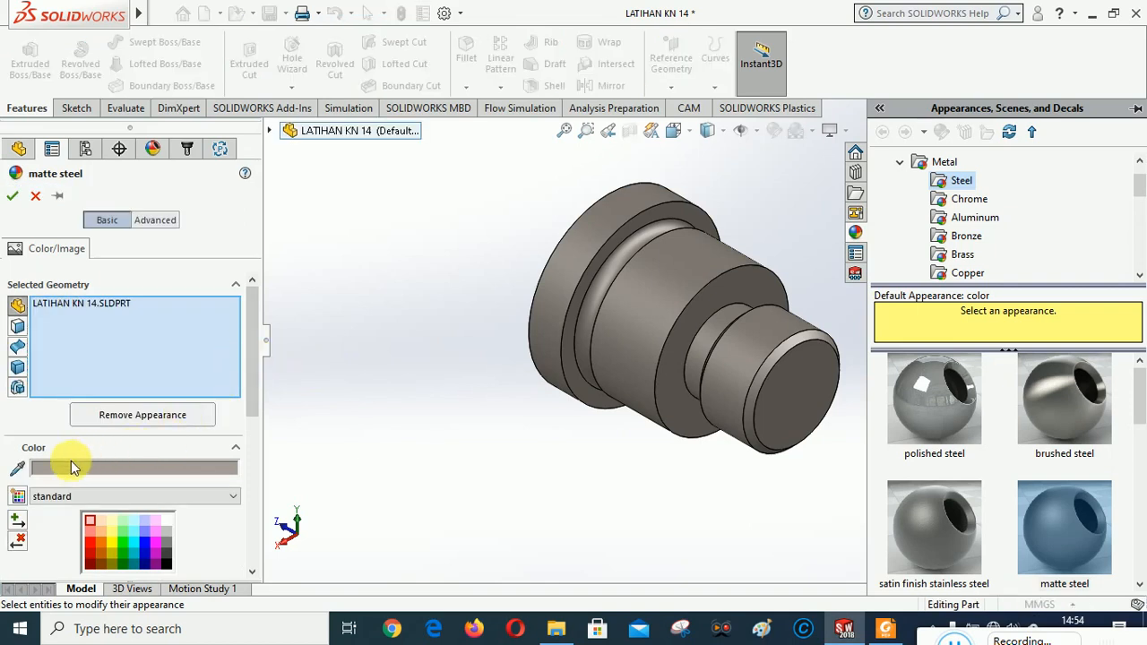
pyautogui.click(51, 467)
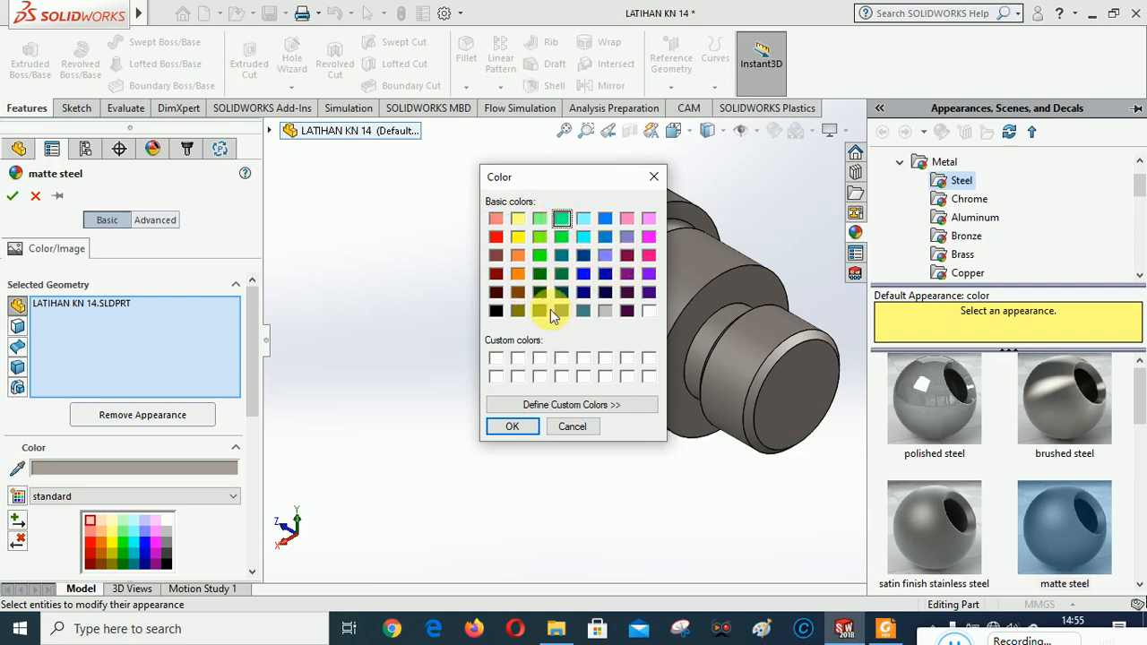
pyautogui.click(513, 429)
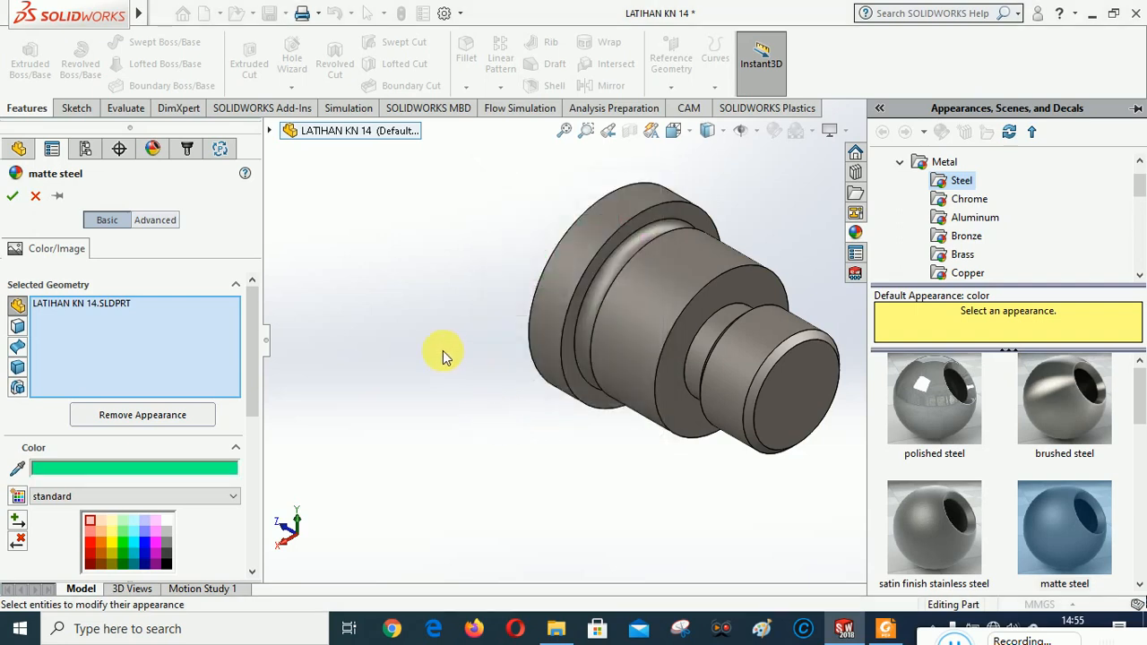
pyautogui.click(13, 196)
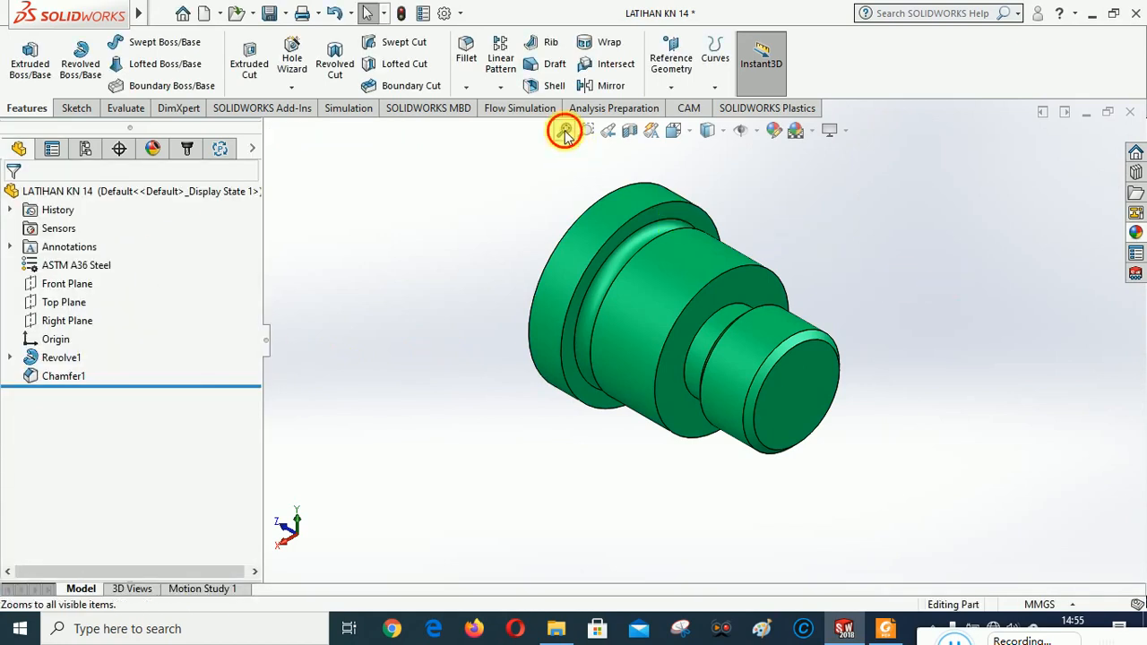
pyautogui.click(270, 14)
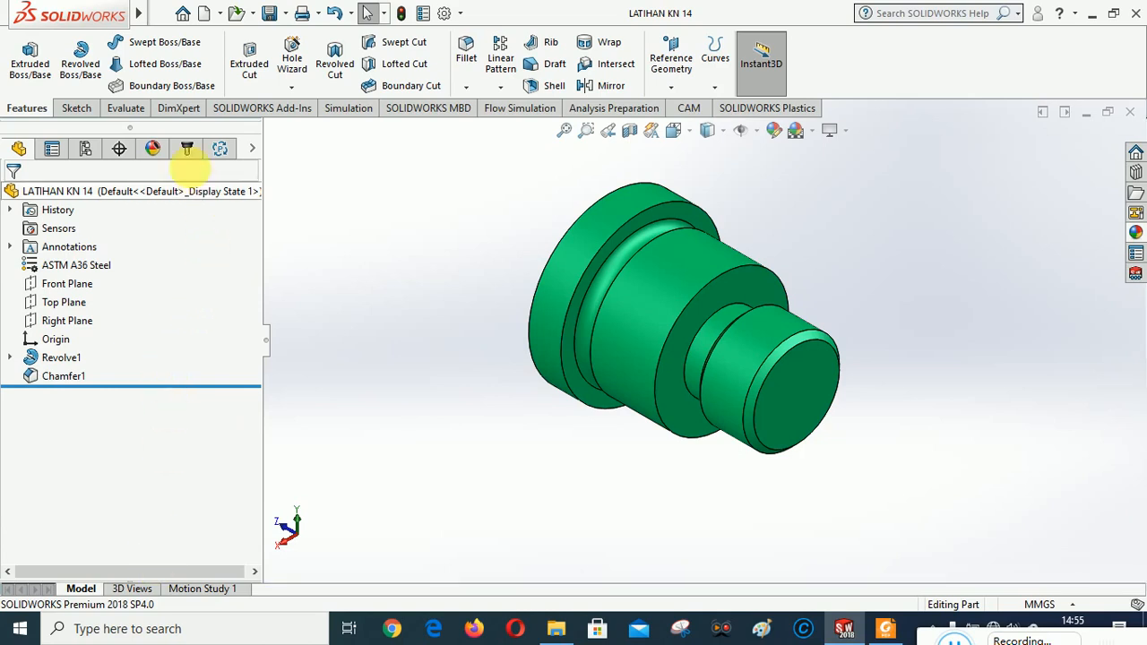
# Create a new CAM job for the shaft and set its type to Turning or Mill/Turn
pyautogui.click(187, 149)
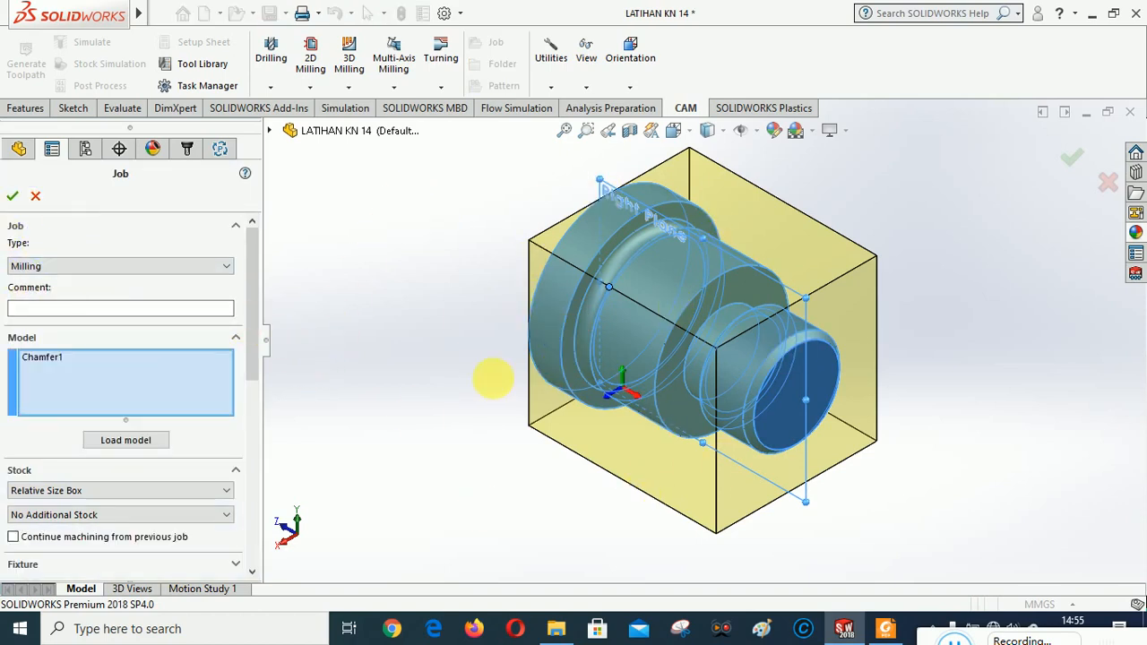
pyautogui.click(92, 267)
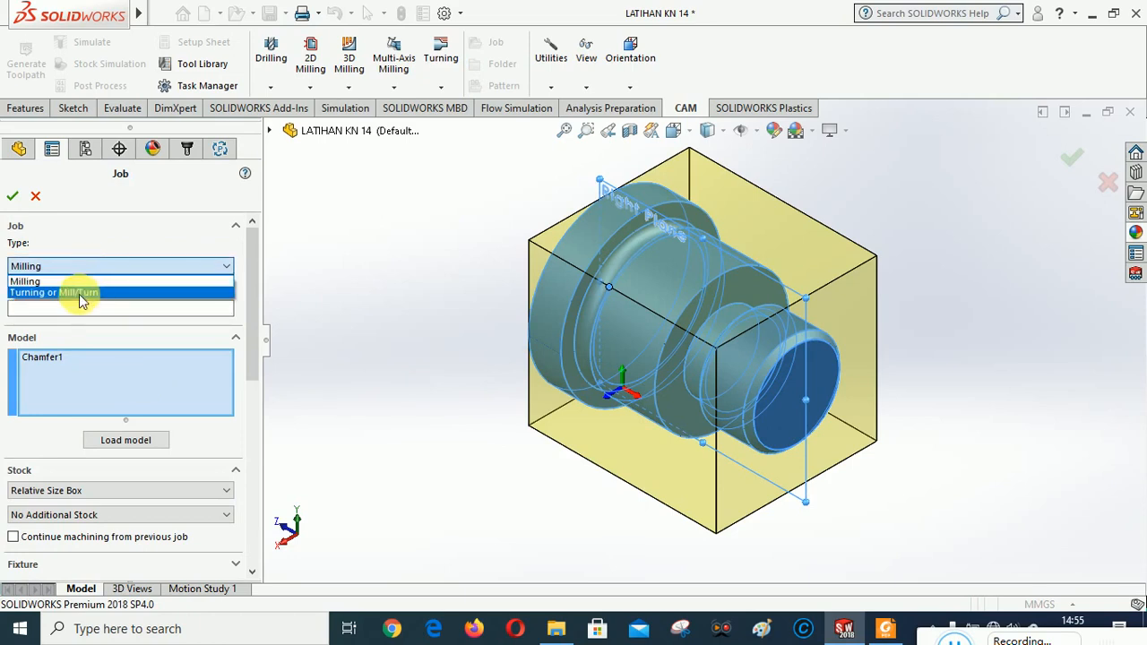
pyautogui.click(79, 294)
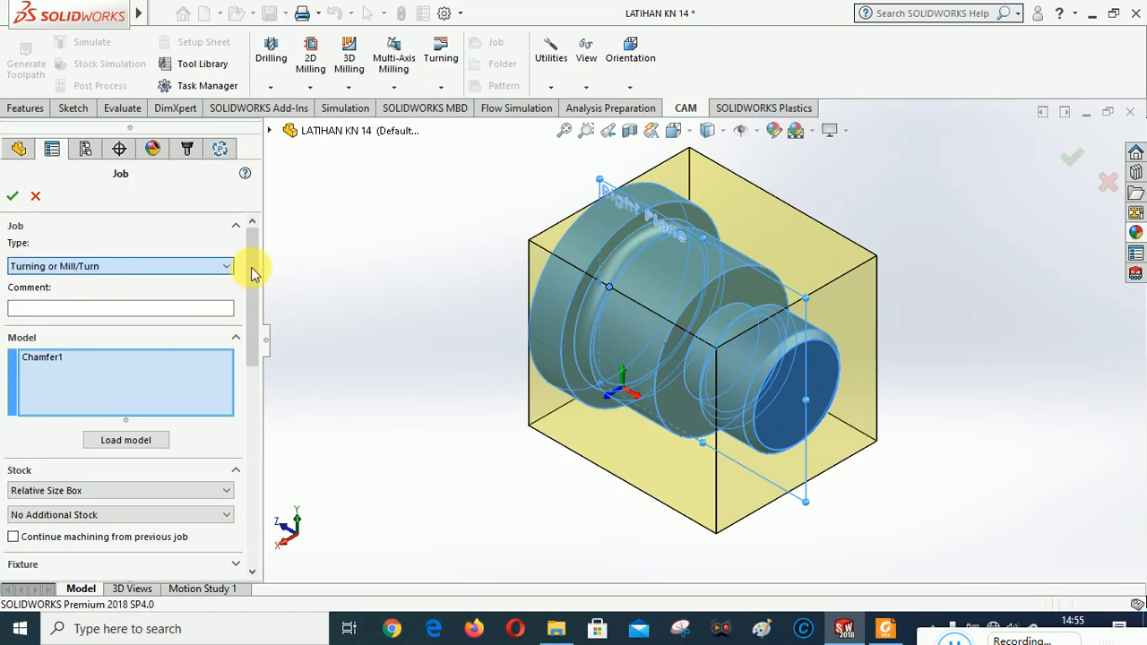
# Orient the job's work coordinate system to the flat end face of the shaft's small chamfered section
pyautogui.moveTo(251, 265); pyautogui.dragTo(225, 332)
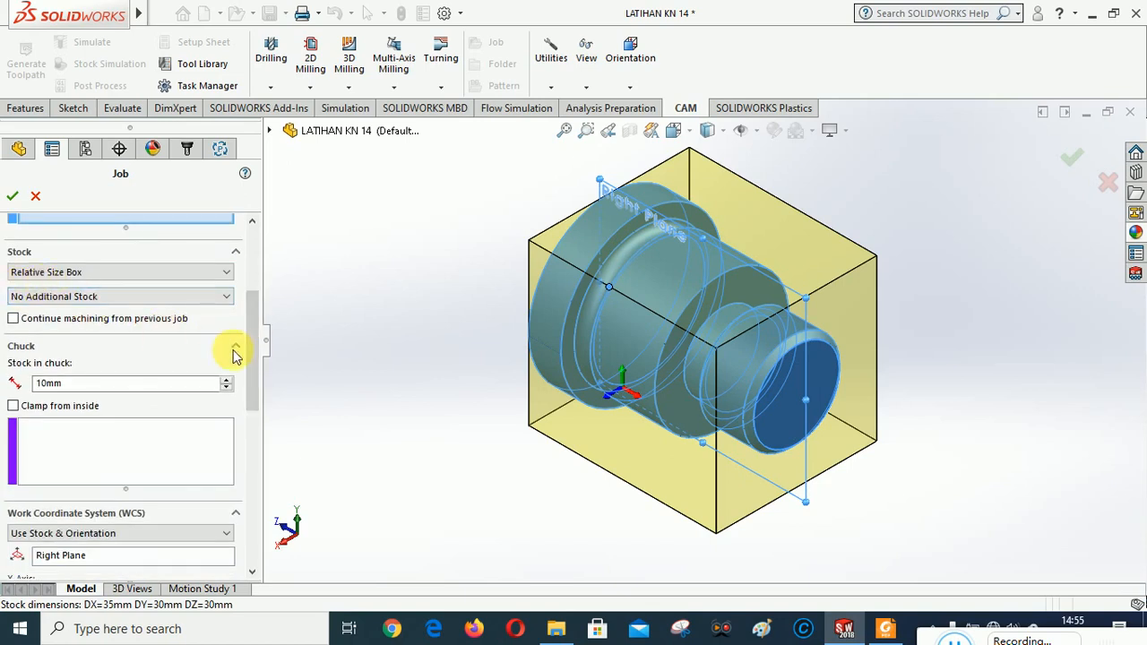
pyautogui.moveTo(254, 320); pyautogui.dragTo(261, 385)
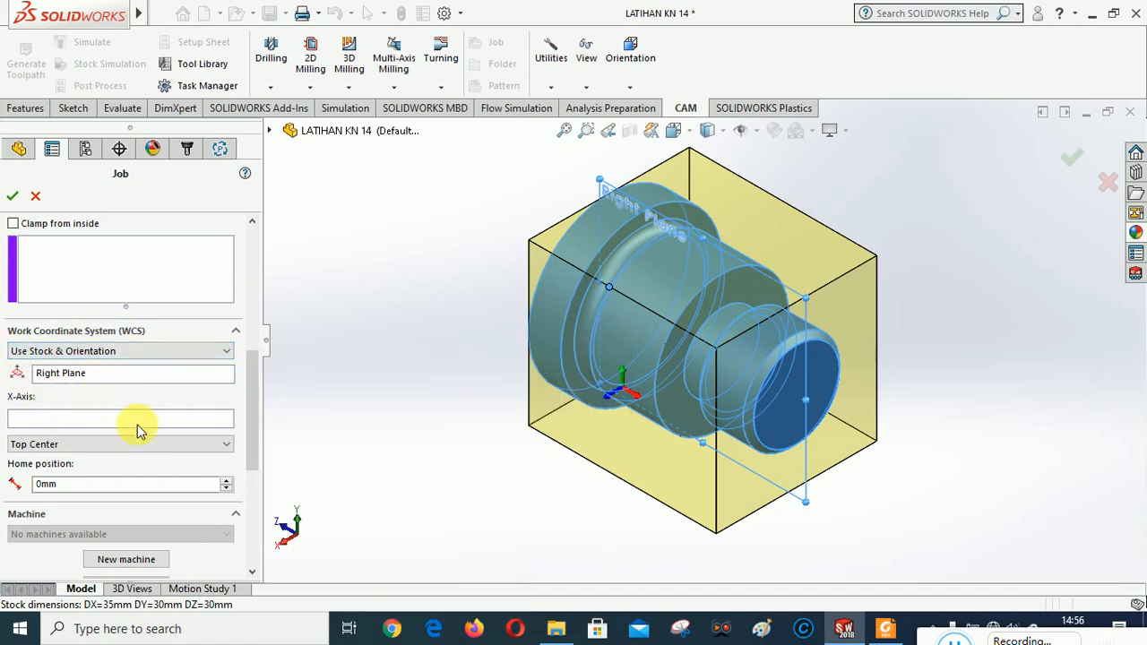
pyautogui.click(97, 379)
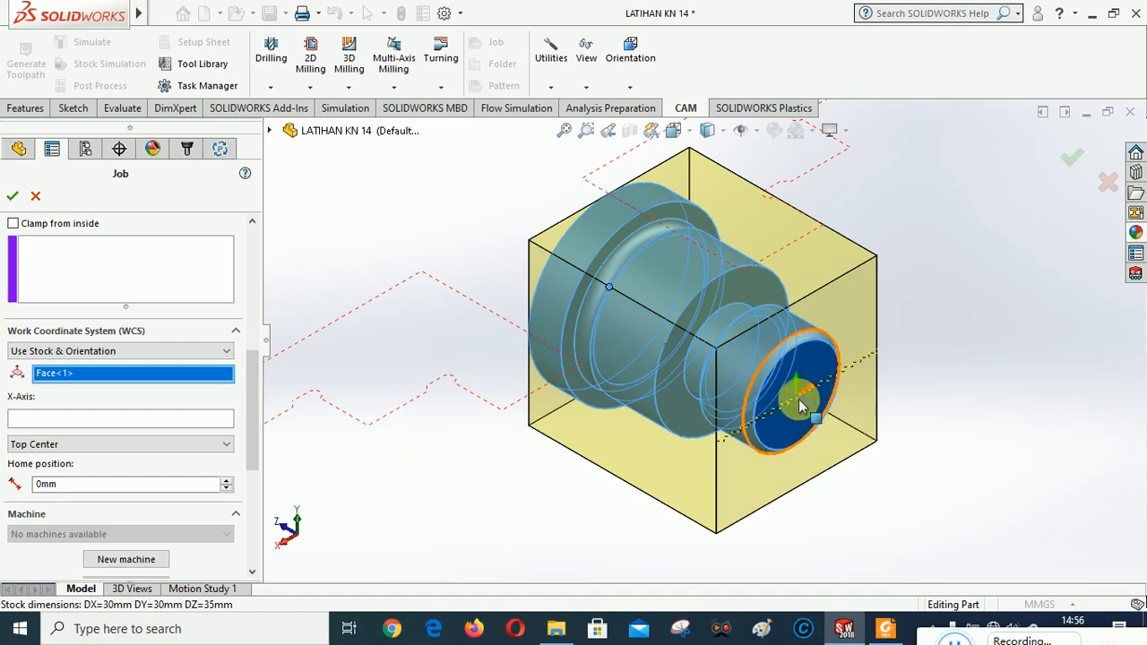
# Set the stock type to Cylindrical and use the shaft's middle cylindrical face as its axis of revolution
pyautogui.moveTo(250, 371); pyautogui.dragTo(244, 309)
pyautogui.scroll(2, 28, 308)
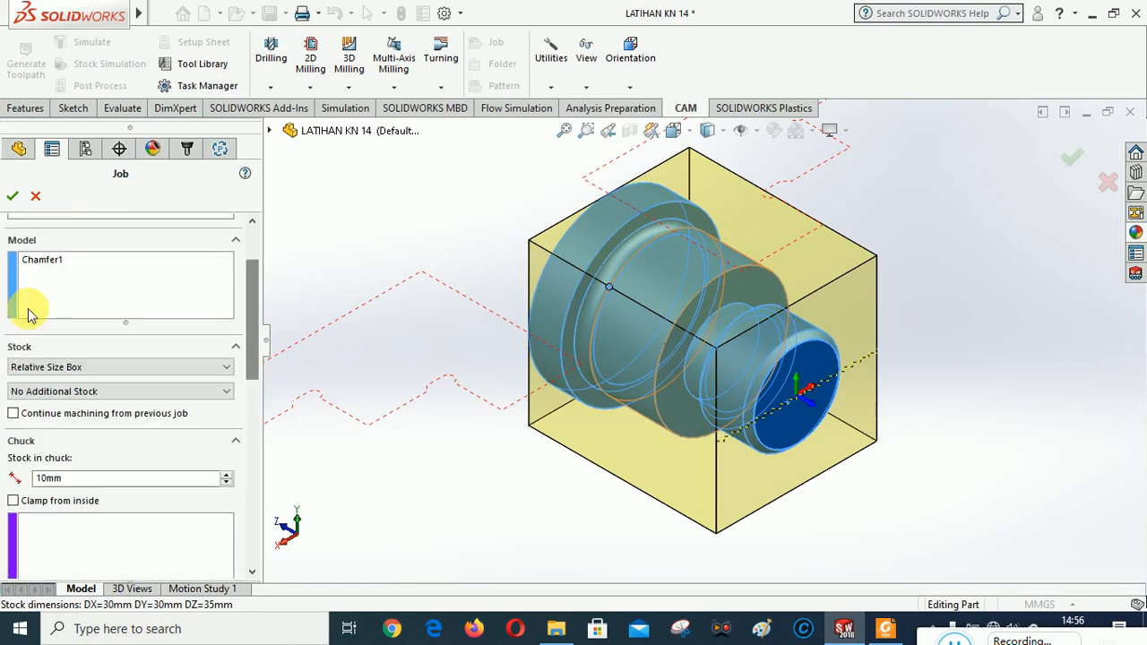
pyautogui.click(82, 367)
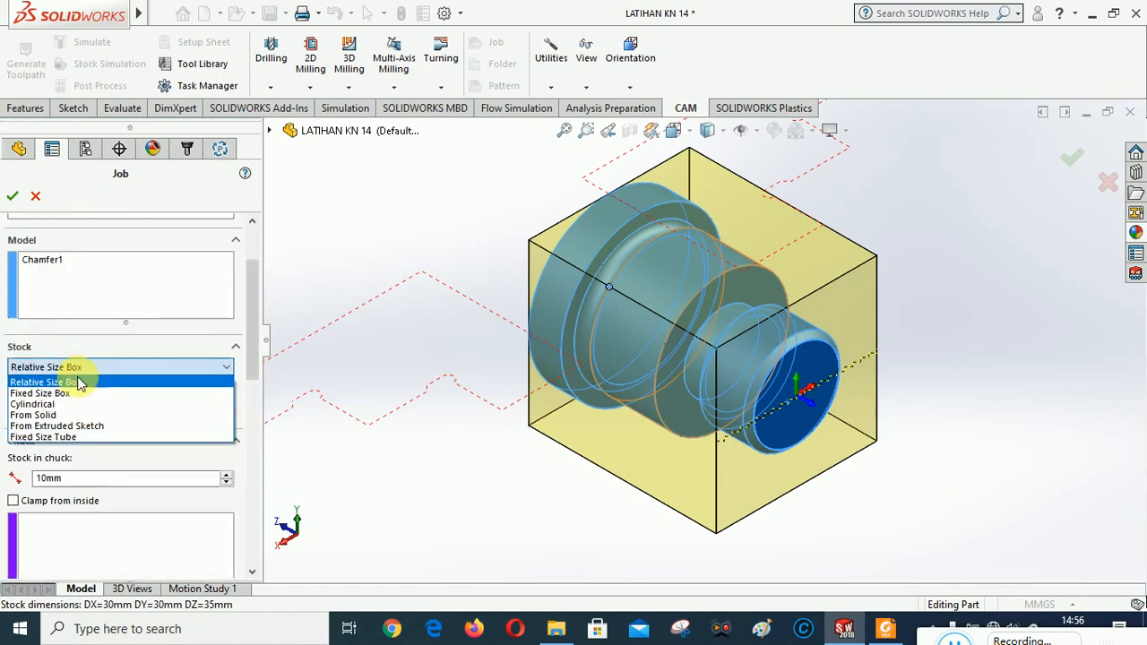
pyautogui.click(55, 404)
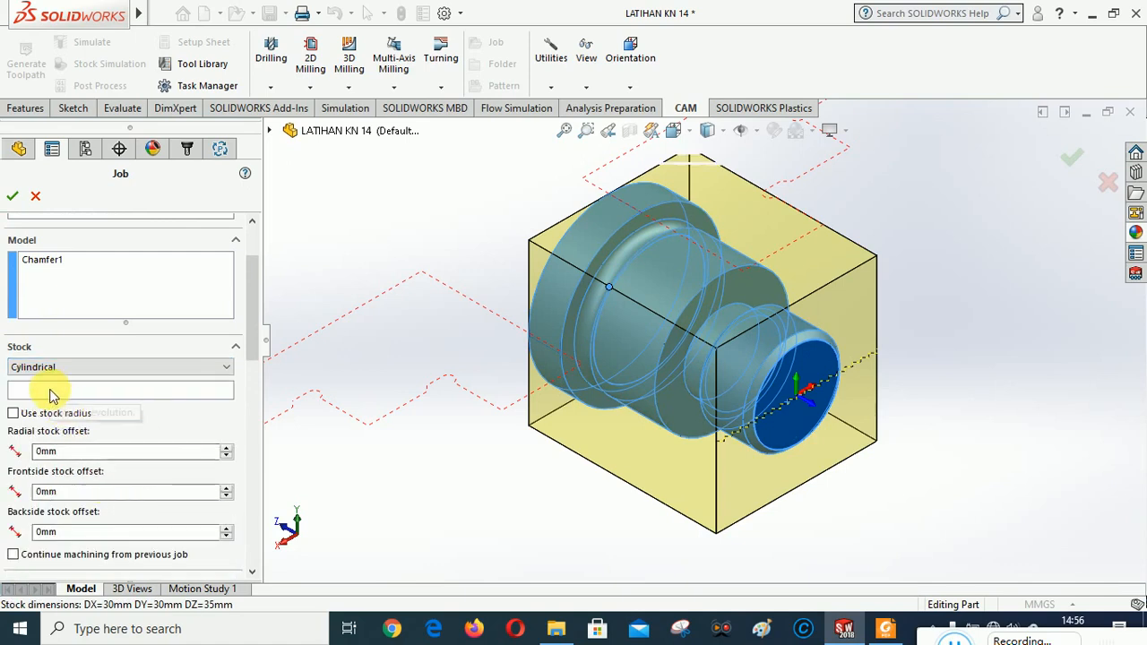
pyautogui.click(50, 390)
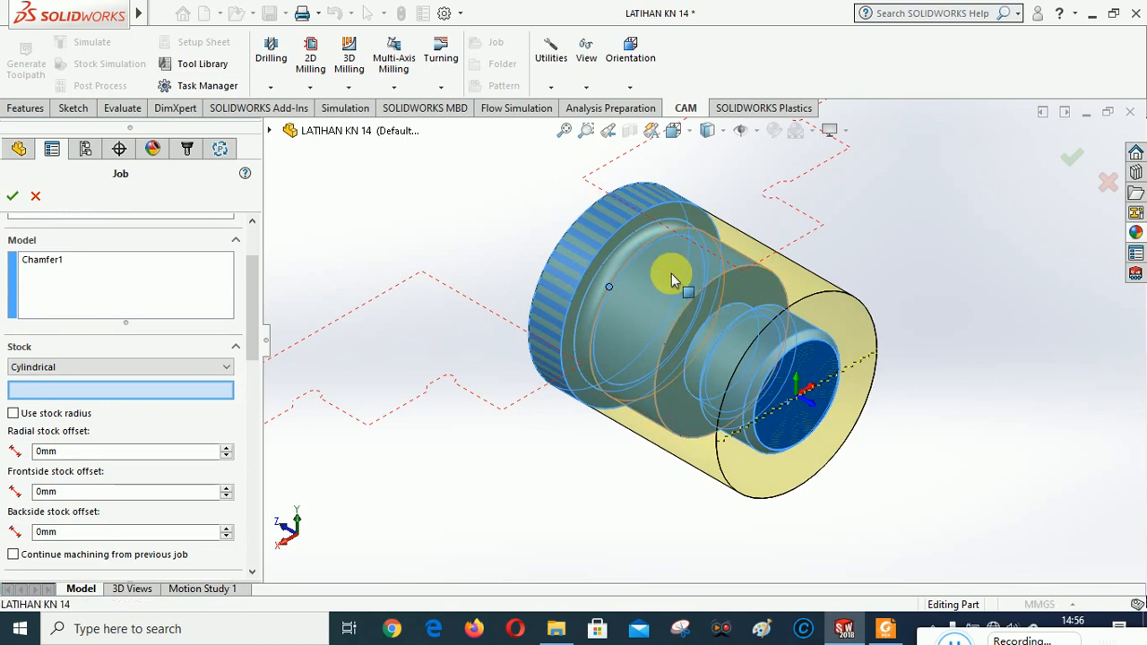
pyautogui.click(671, 280)
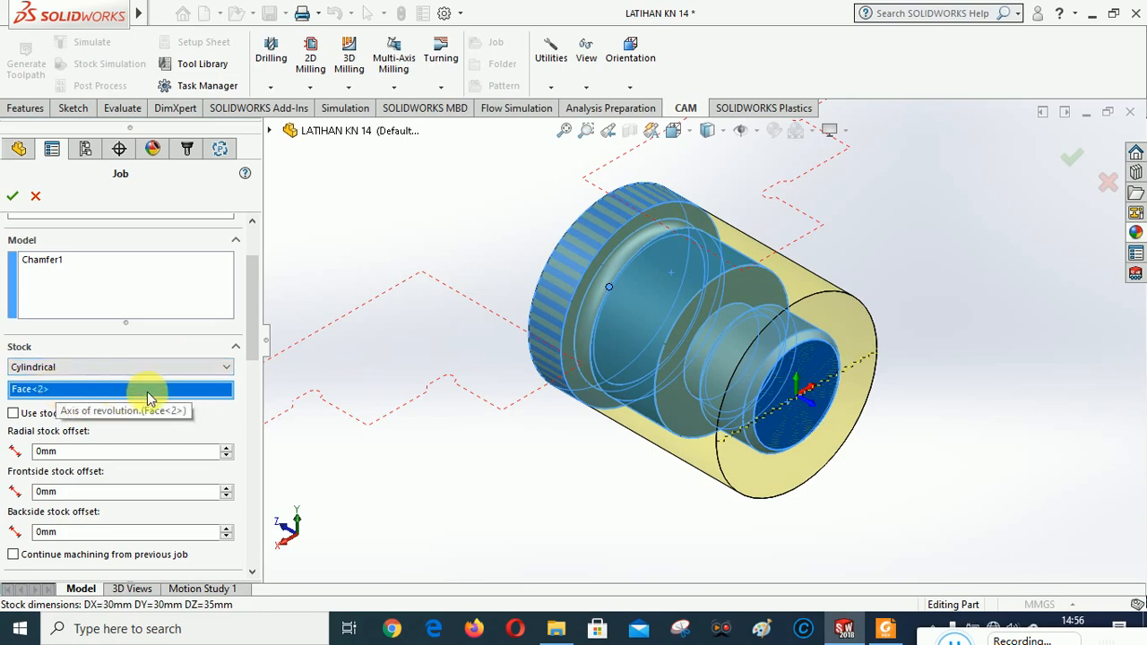
# Set the radial stock offset to 2 mm and the frontside stock offset to 3 mm
pyautogui.moveTo(252, 315); pyautogui.dragTo(250, 334)
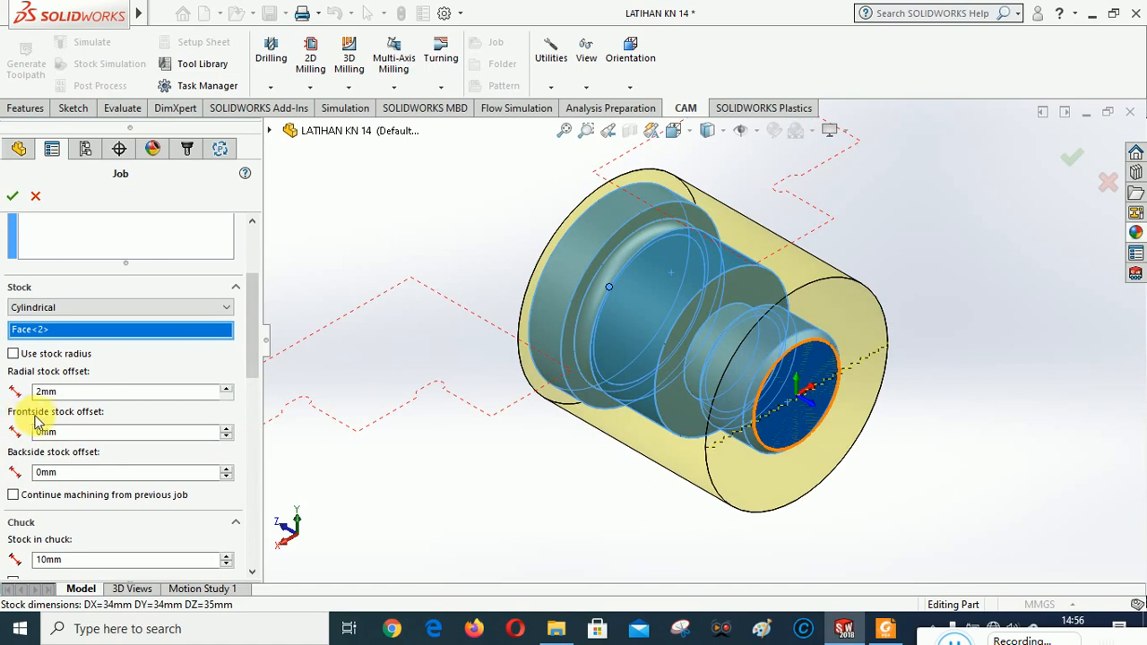
pyautogui.click(226, 429)
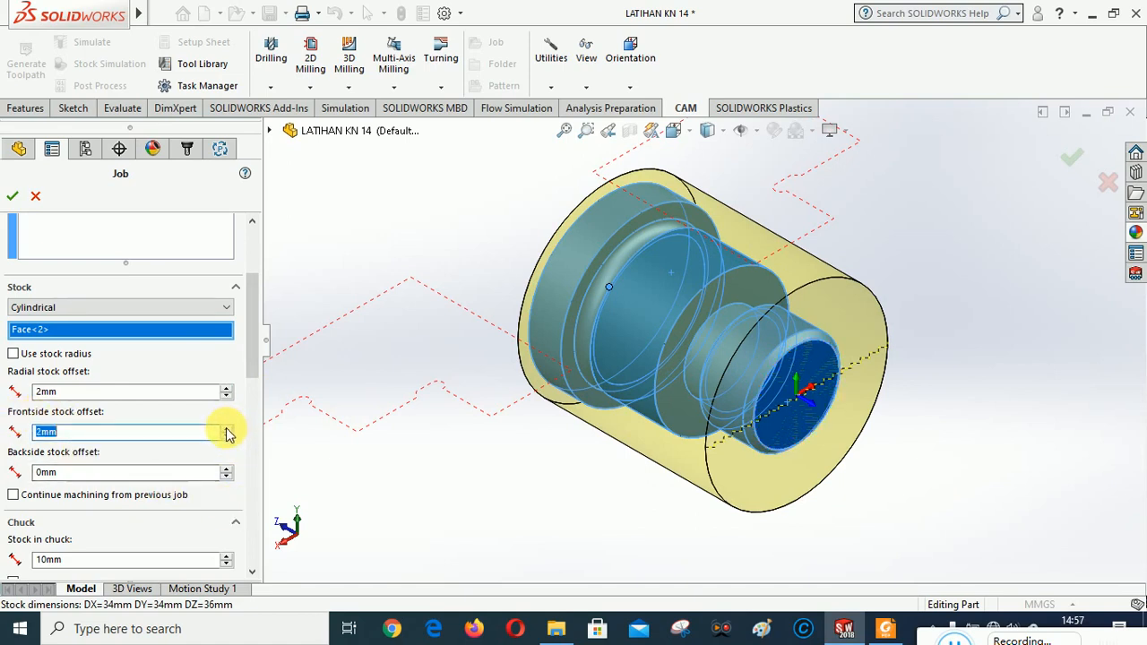
pyautogui.click(226, 429)
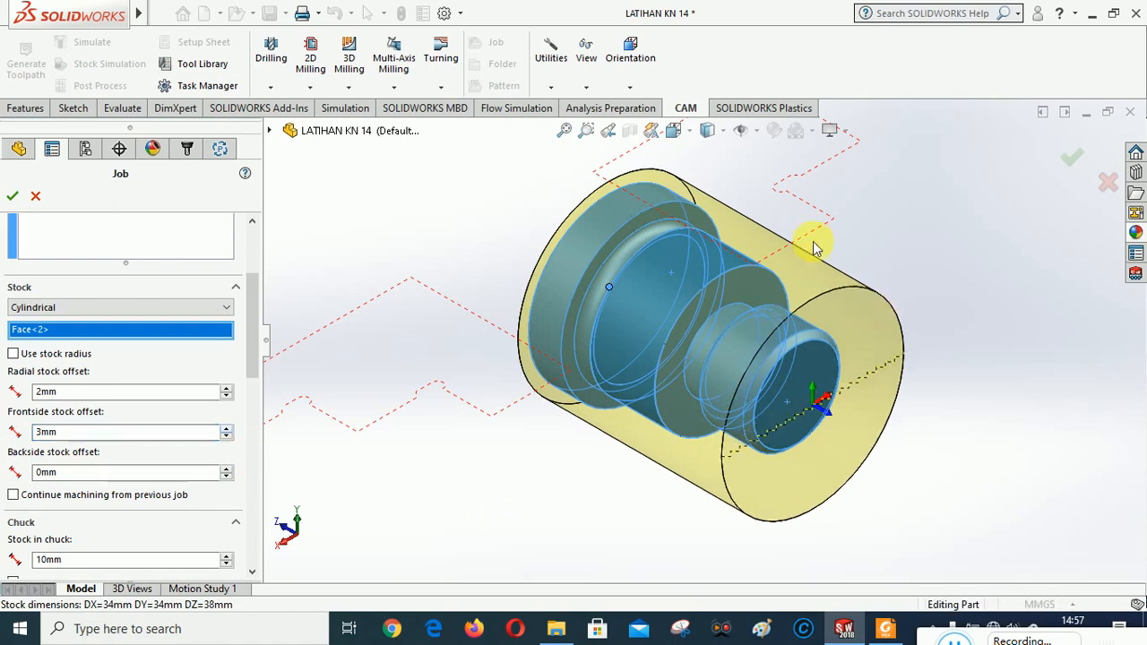
# Set the cylindrical stock's backside offset to 15 mm, checking the stock length from the side
pyautogui.click(628, 88)
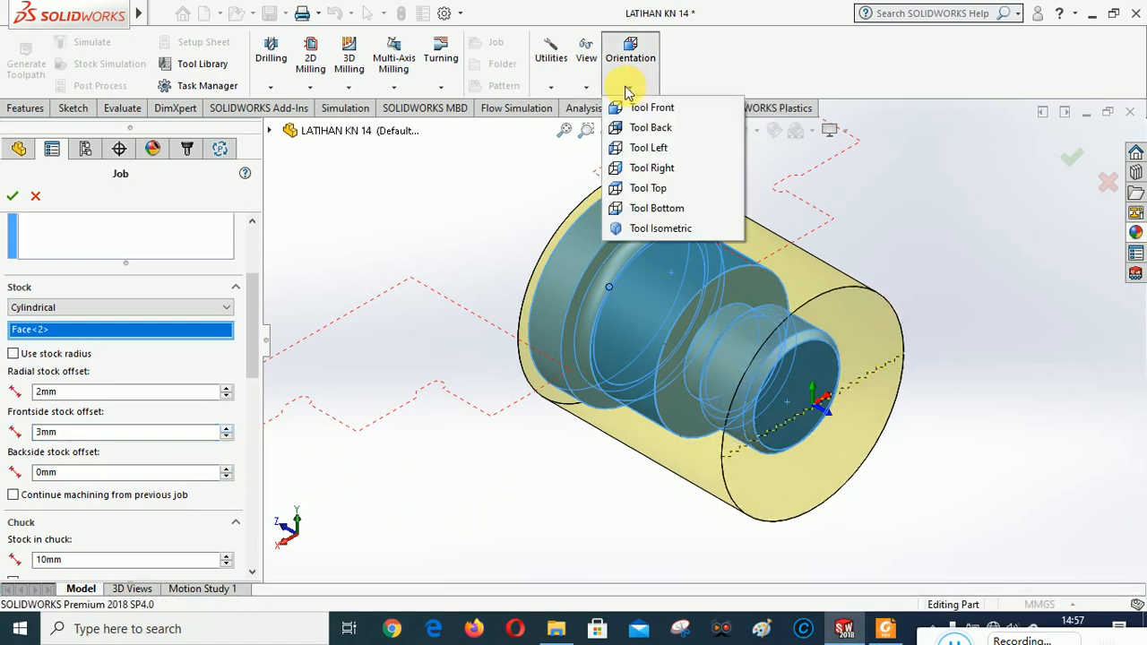
pyautogui.click(647, 128)
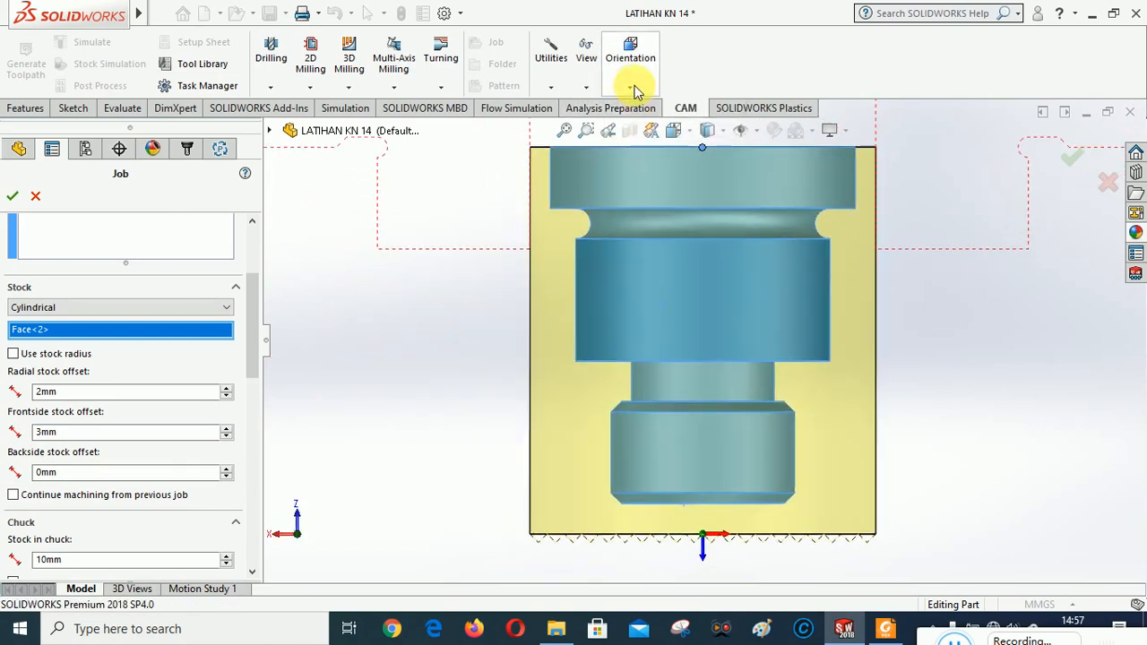
pyautogui.click(689, 135)
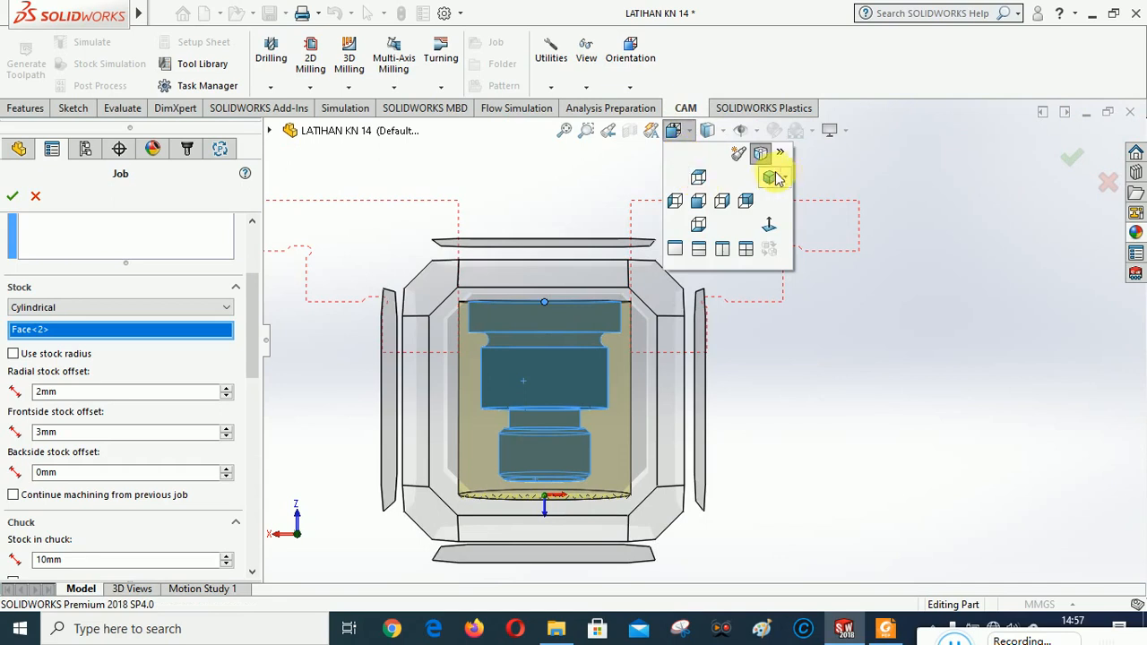
pyautogui.click(773, 175)
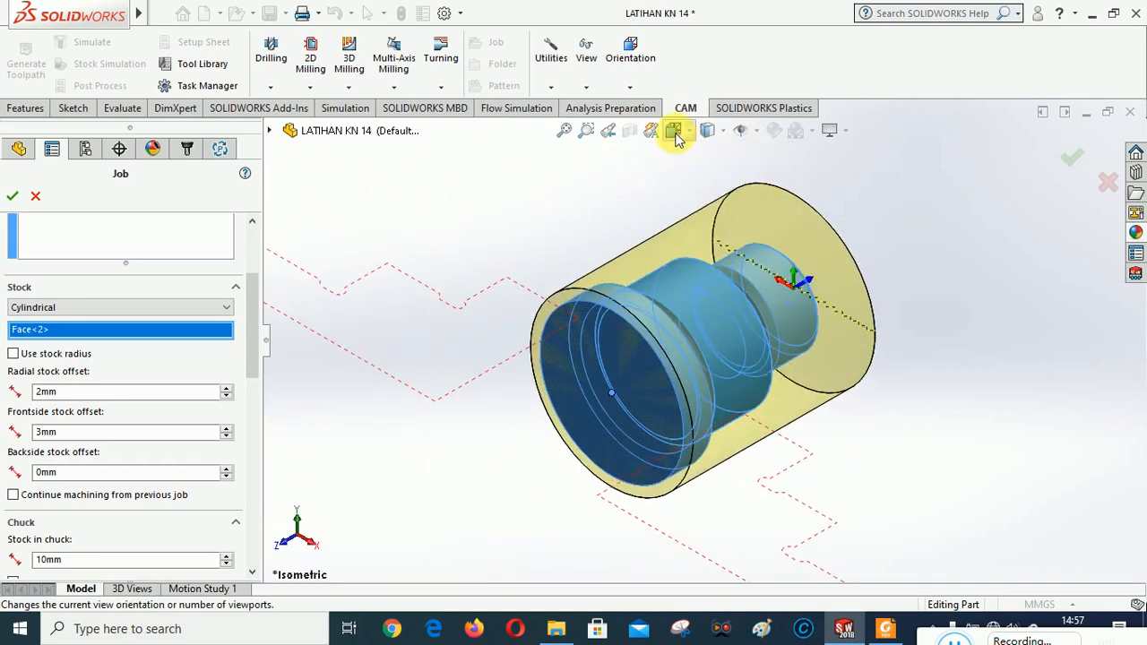
pyautogui.click(674, 132)
pyautogui.click(624, 434)
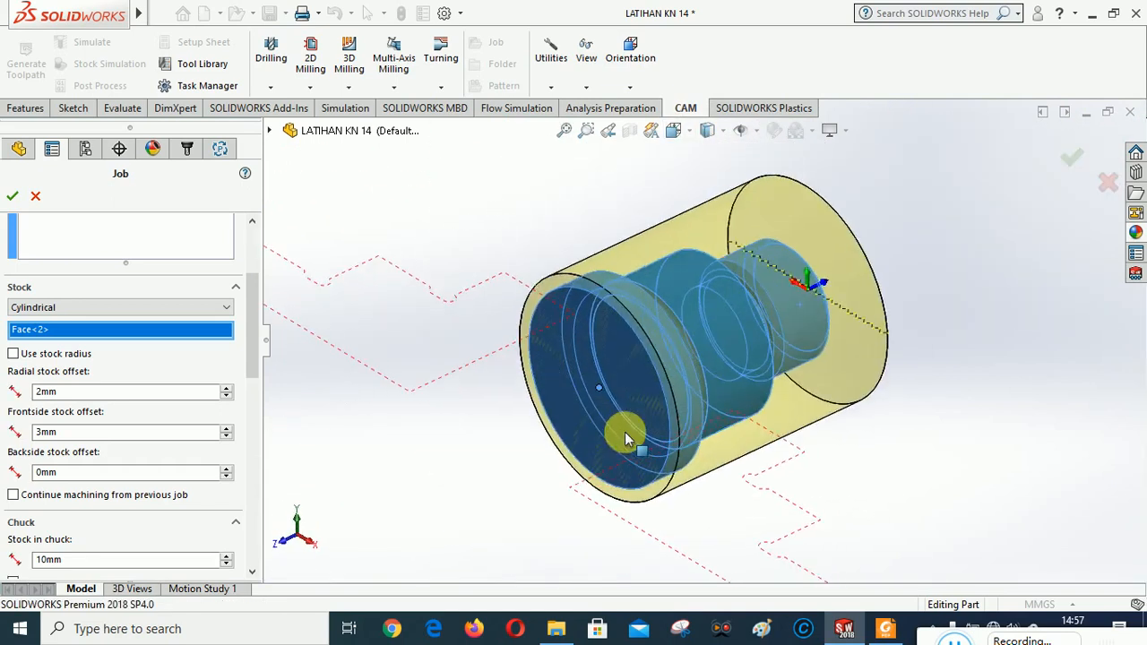
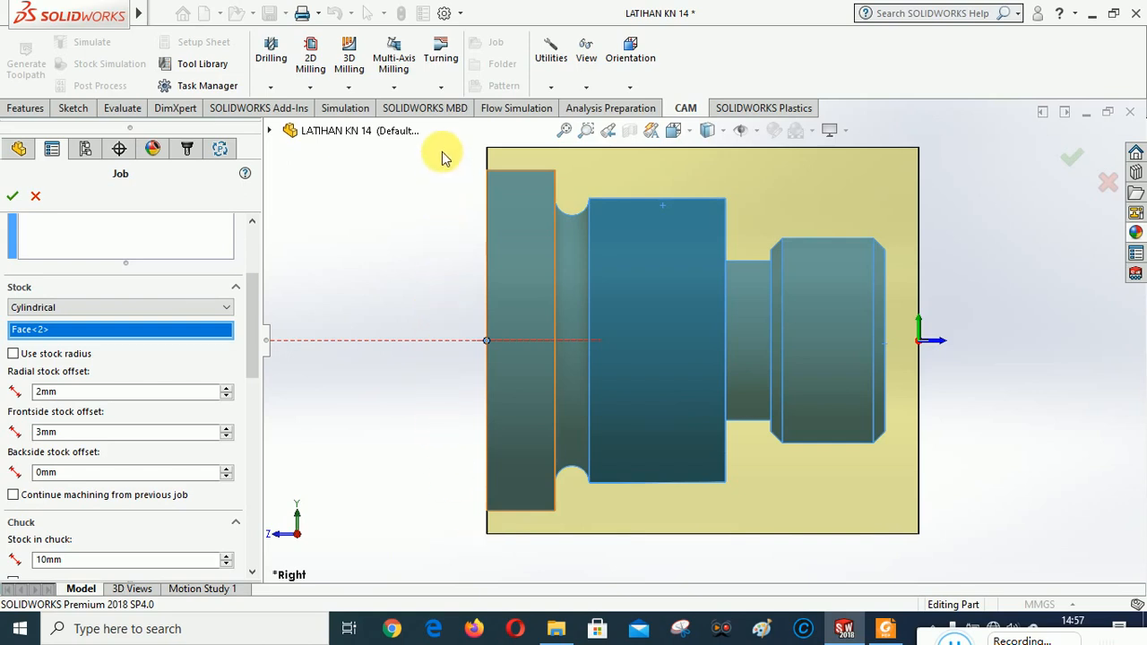
pyautogui.click(42, 472)
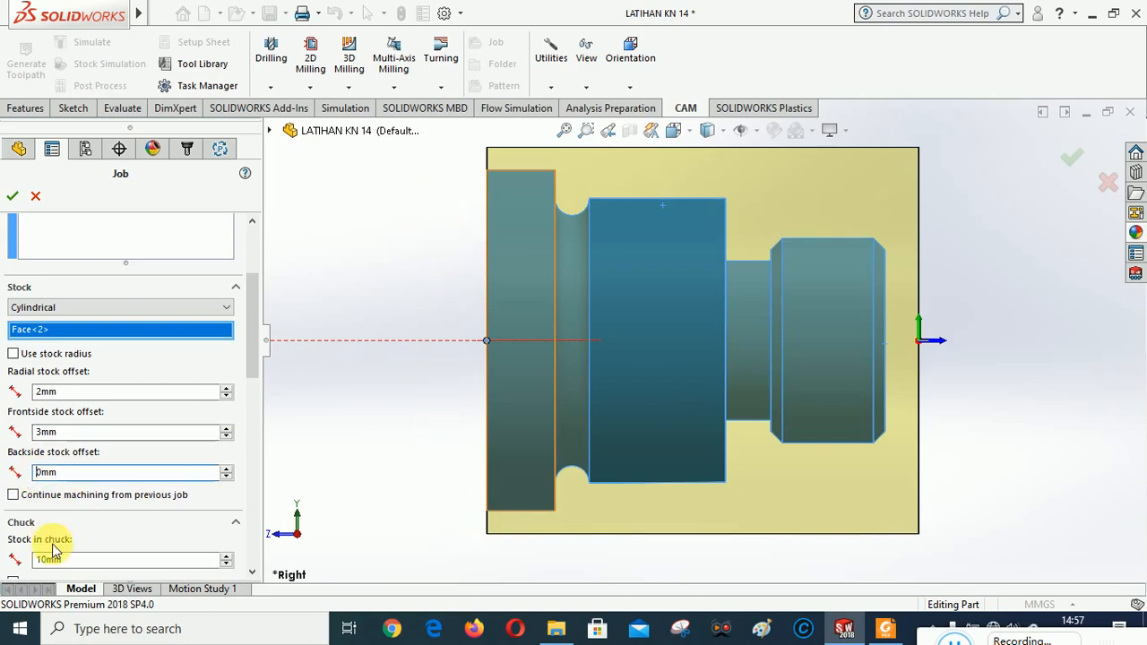
pyautogui.write('2')
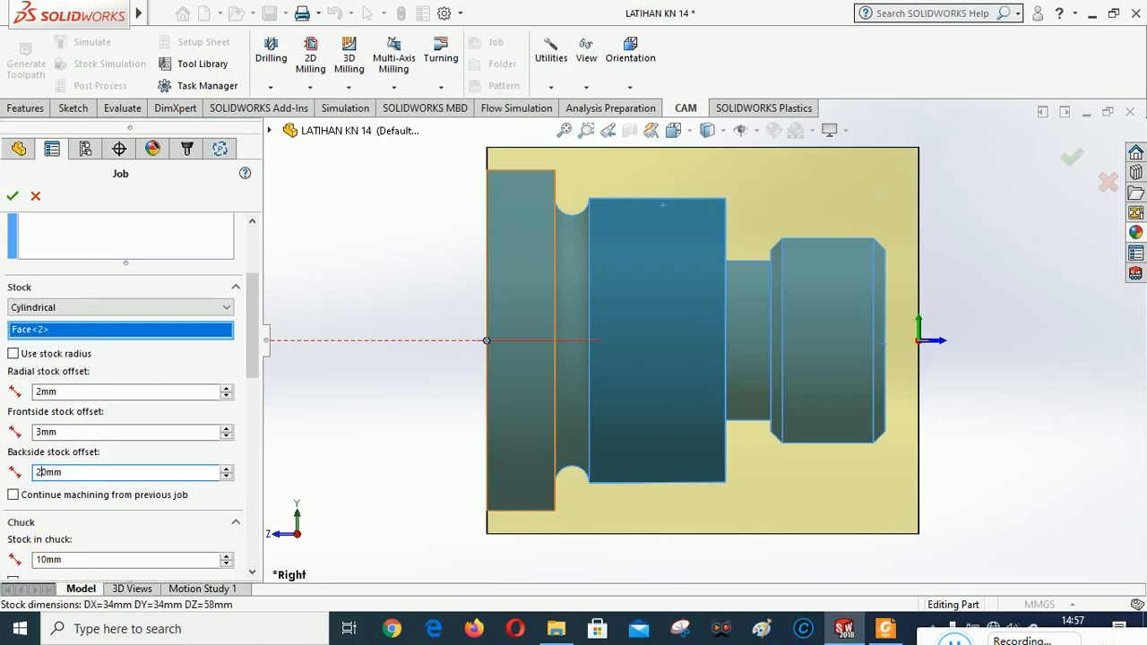
pyautogui.press('Return')
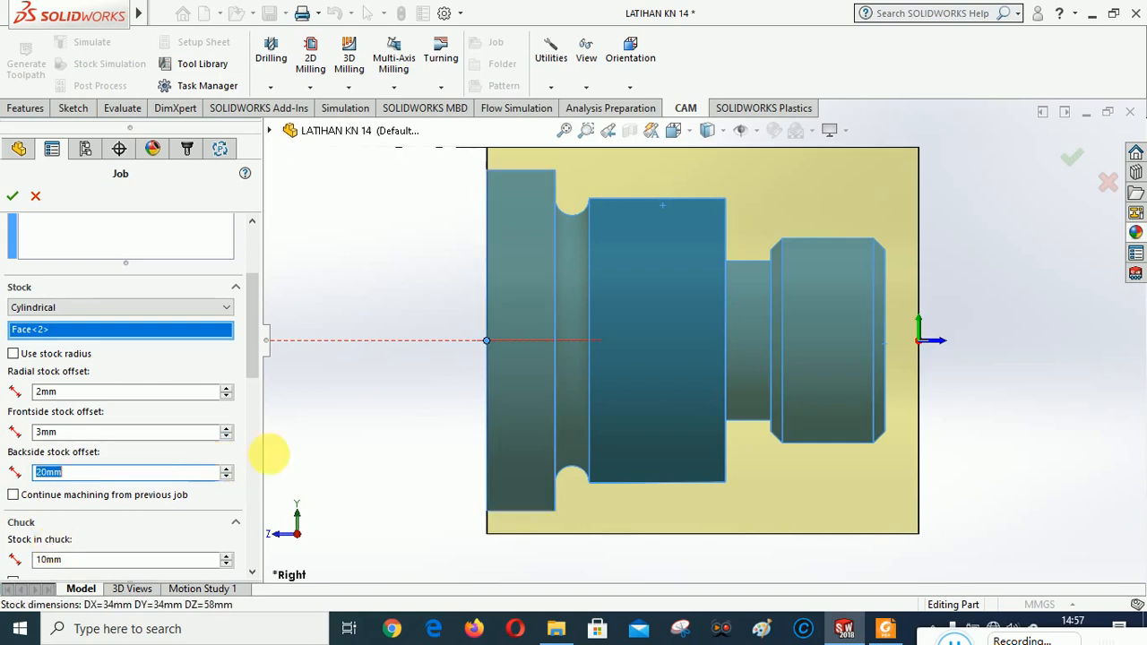
pyautogui.click(373, 400)
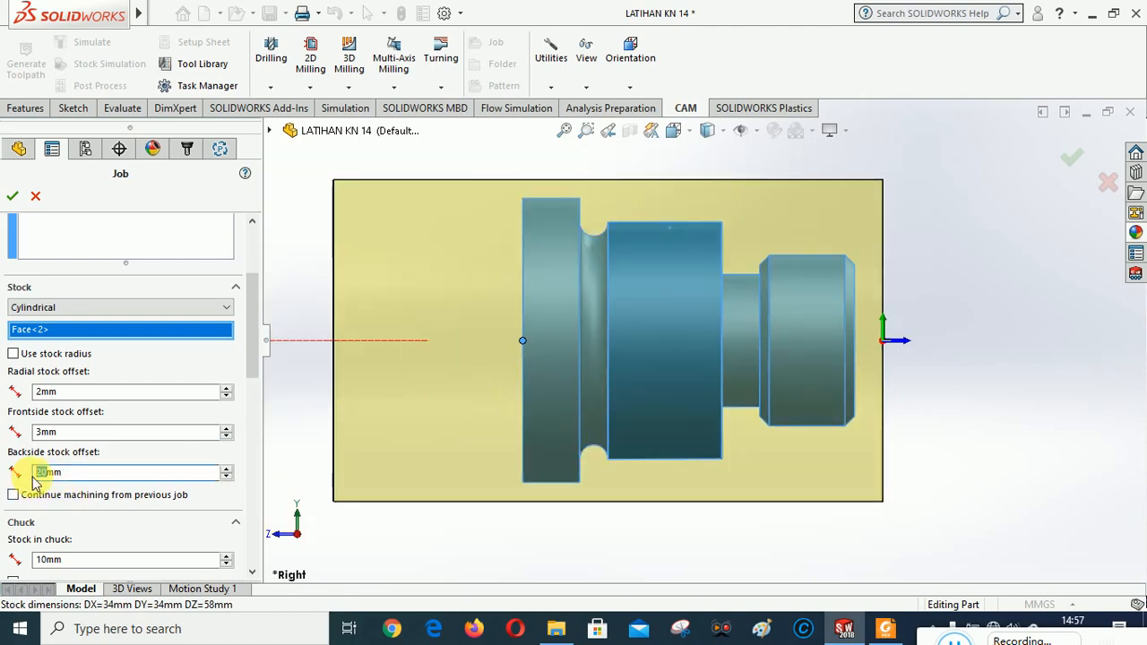
pyautogui.click(44, 473)
pyautogui.write('15')
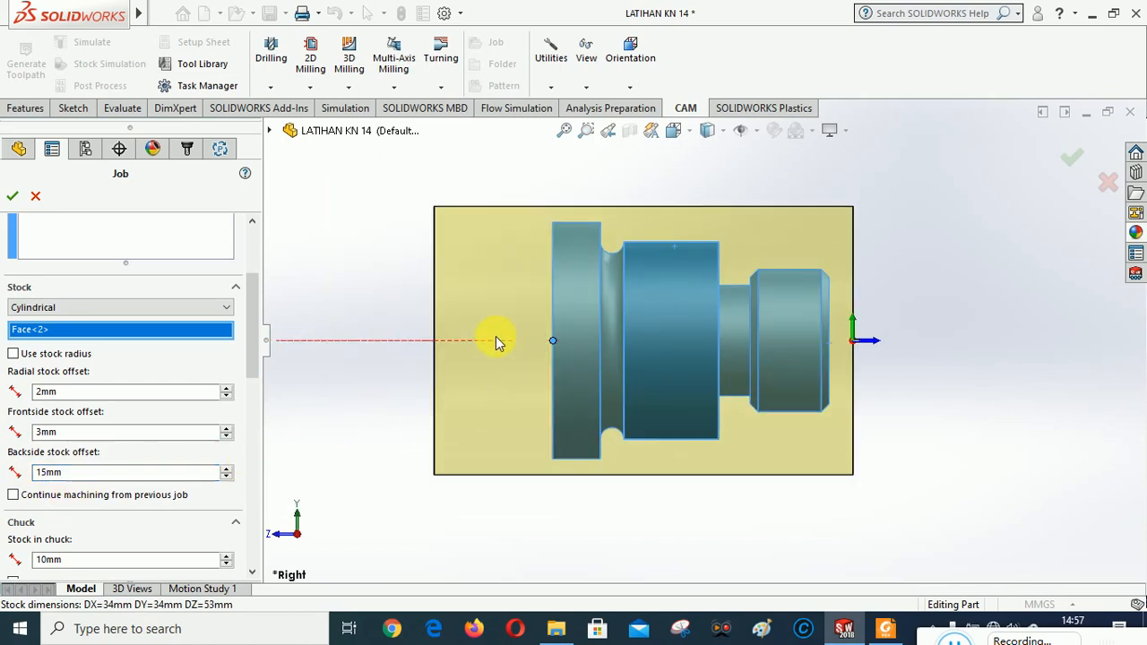
# Set the length of stock held in the chuck to 8 mm
pyautogui.scroll(-1, 254, 357)
pyautogui.scroll(-3, 253, 357)
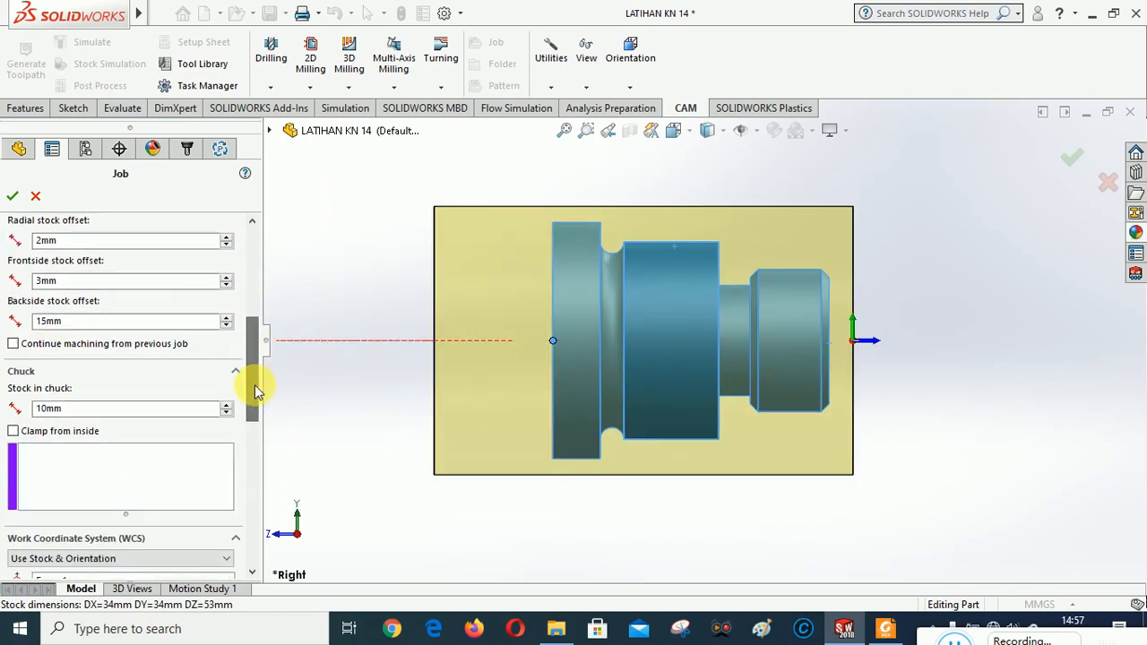
pyautogui.click(61, 409)
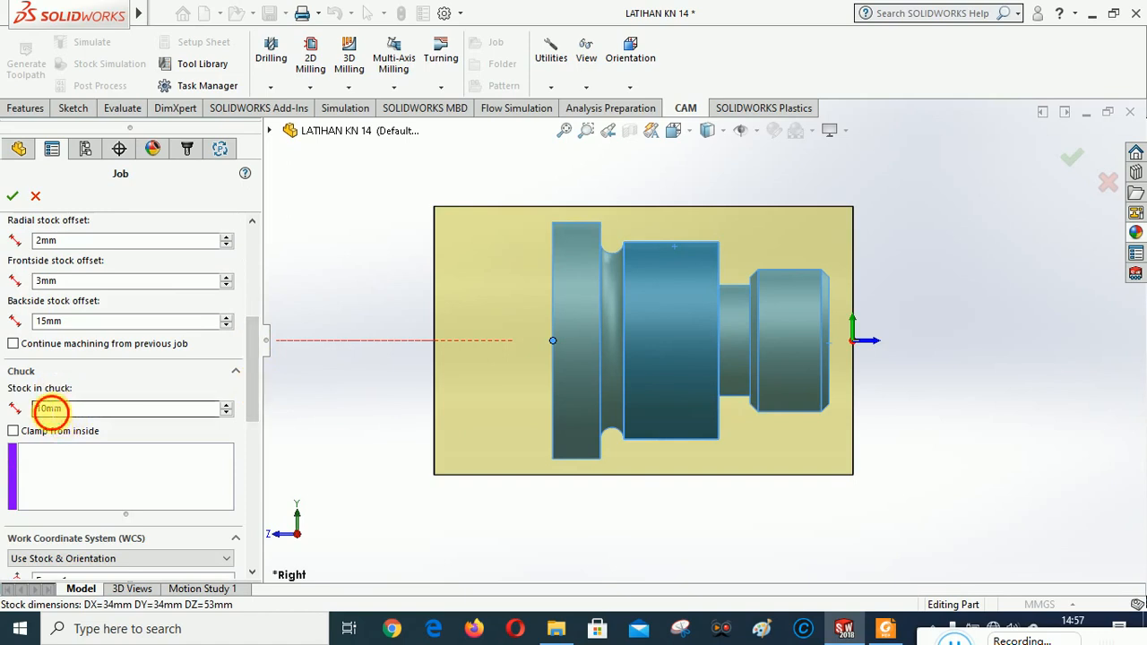
pyautogui.moveTo(50, 409); pyautogui.dragTo(22, 415)
pyautogui.write('8')
pyautogui.press('Return')
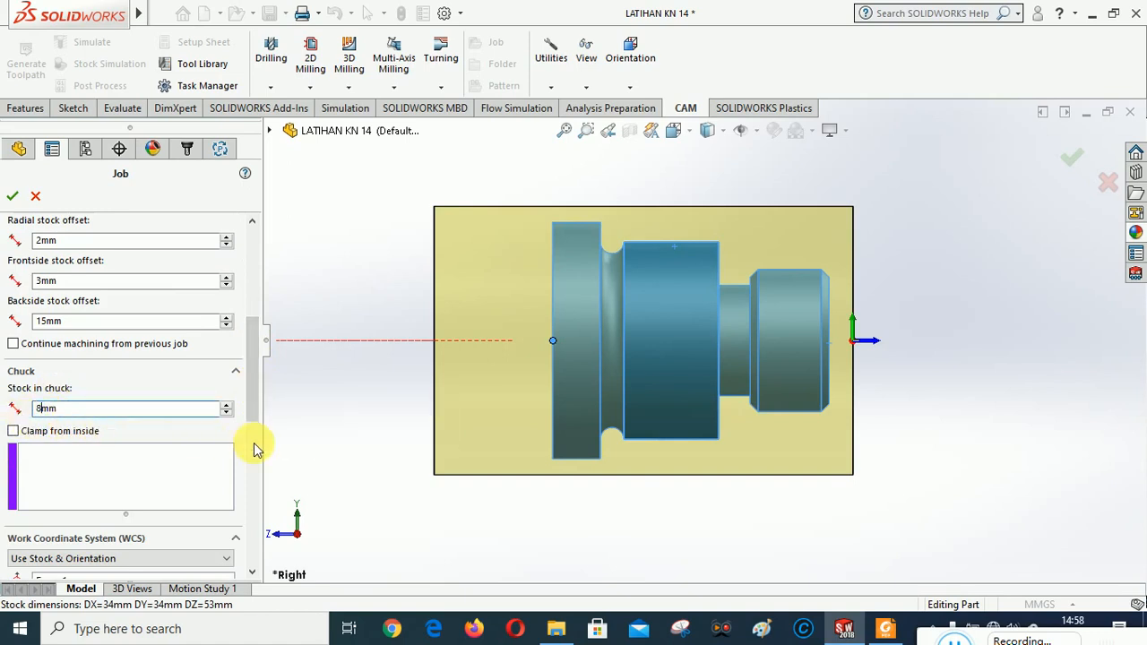
pyautogui.click(385, 448)
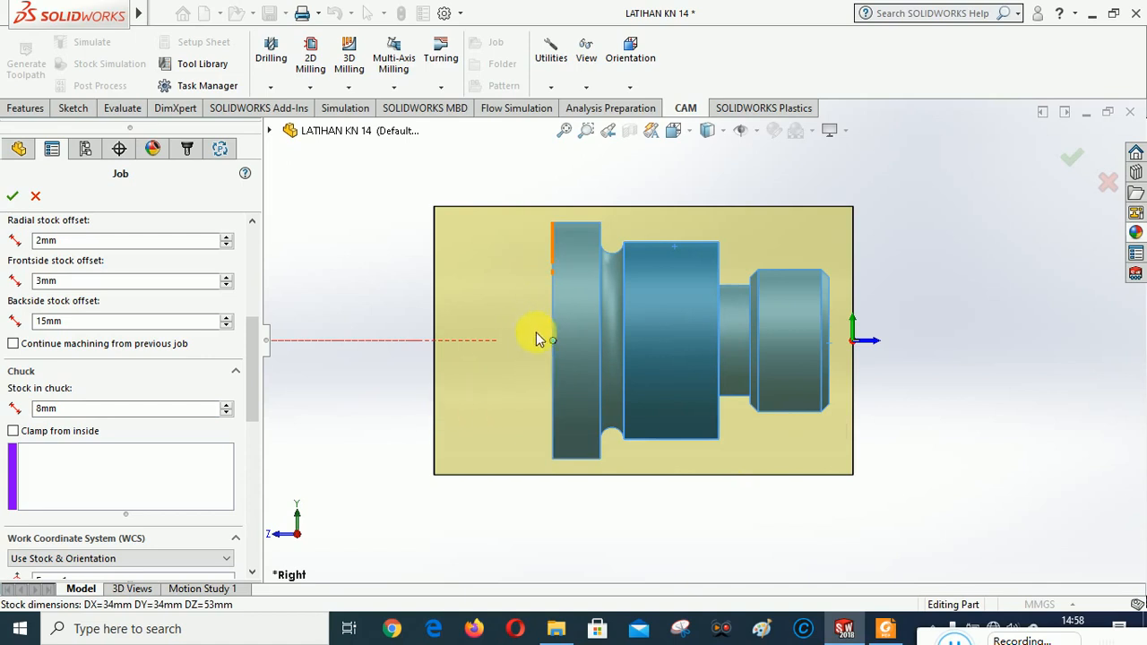
# Set the job's stock in chuck to 10 mm and inspect the chuck jaws around the stock from the side
pyautogui.moveTo(43, 409); pyautogui.dragTo(30, 409)
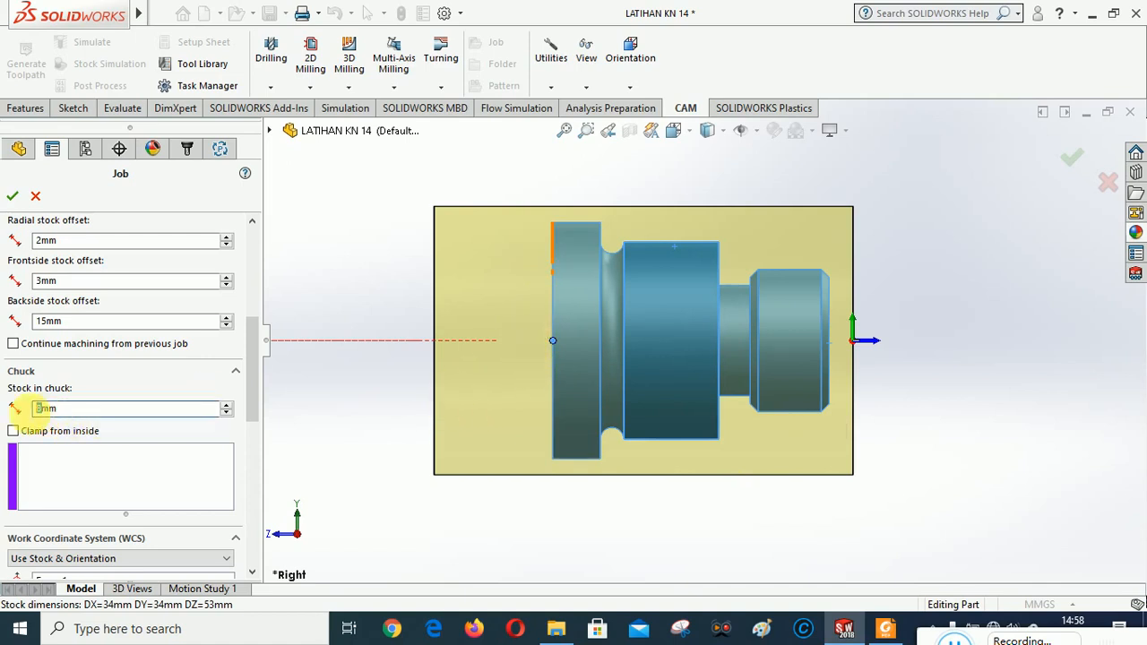
pyautogui.write('10')
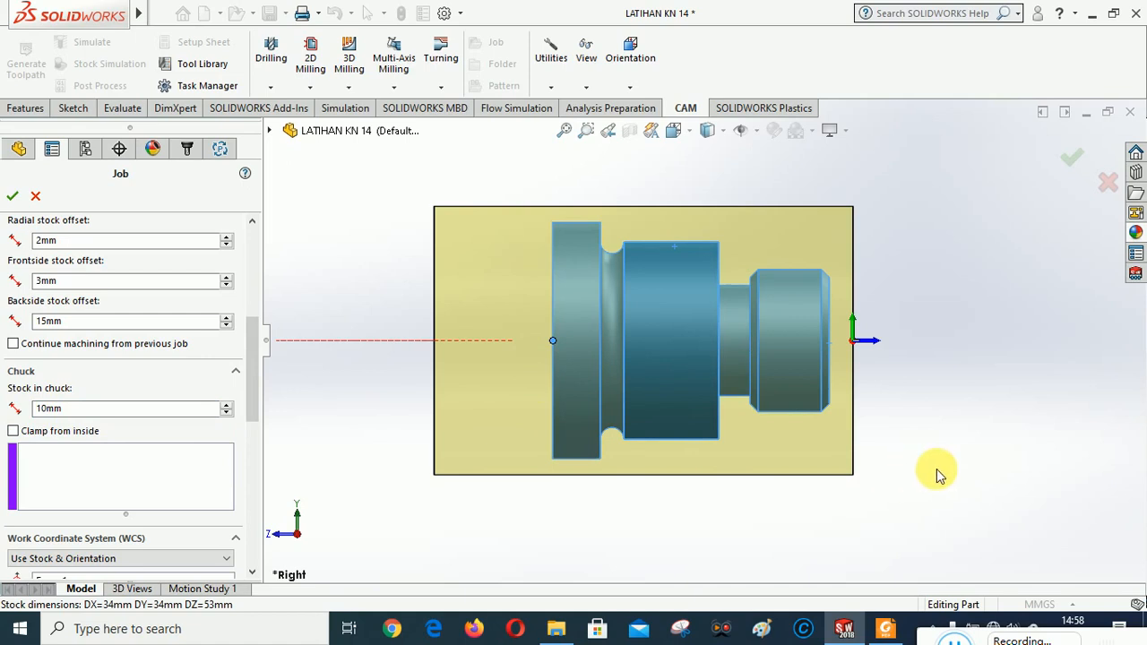
pyautogui.click(673, 130)
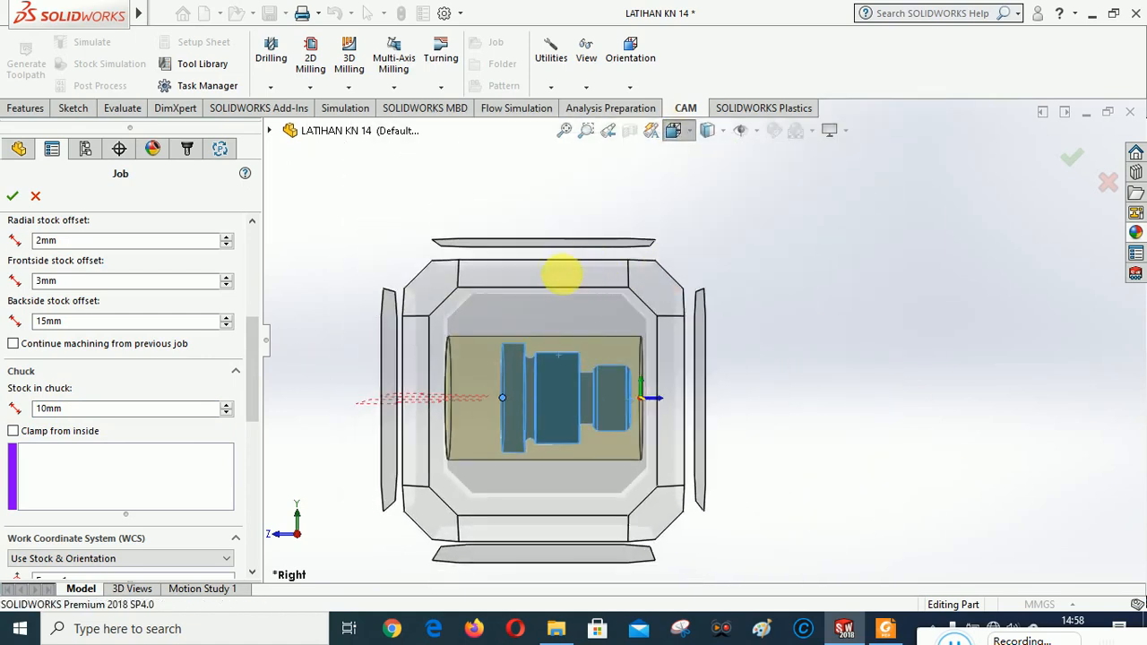
pyautogui.click(558, 277)
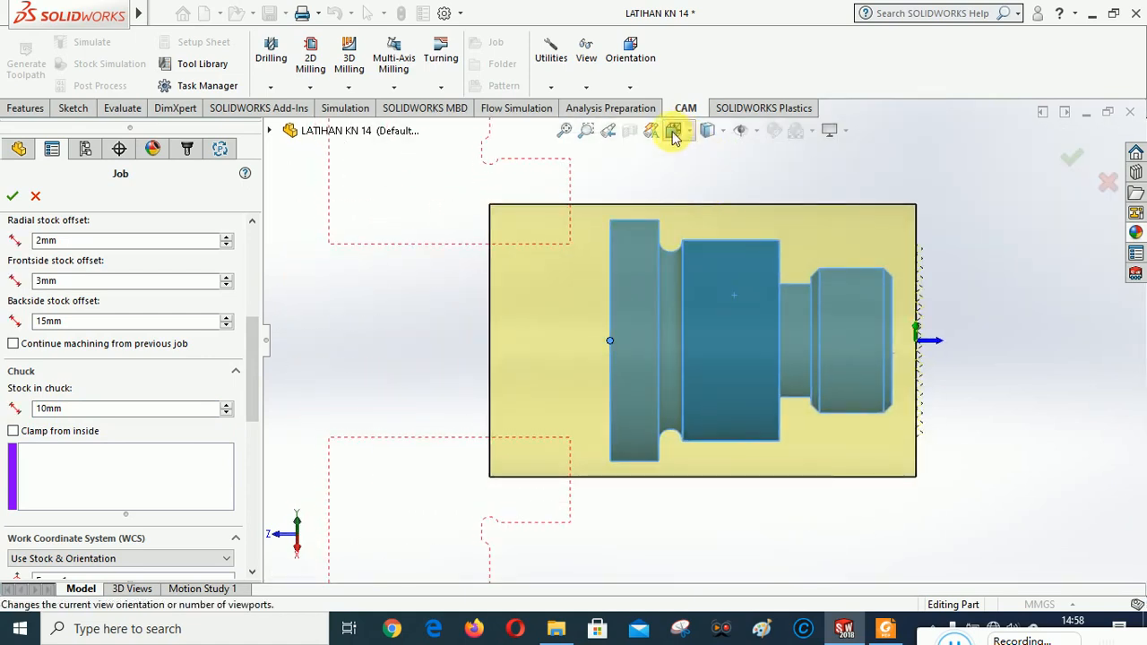
pyautogui.click(673, 132)
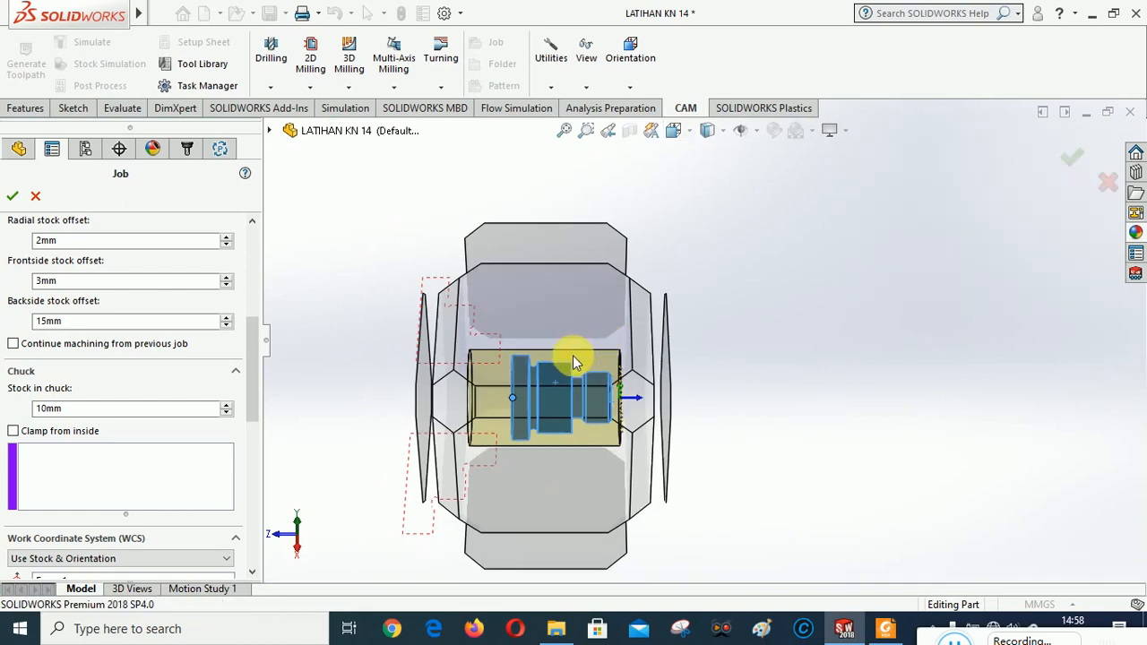
pyautogui.click(573, 359)
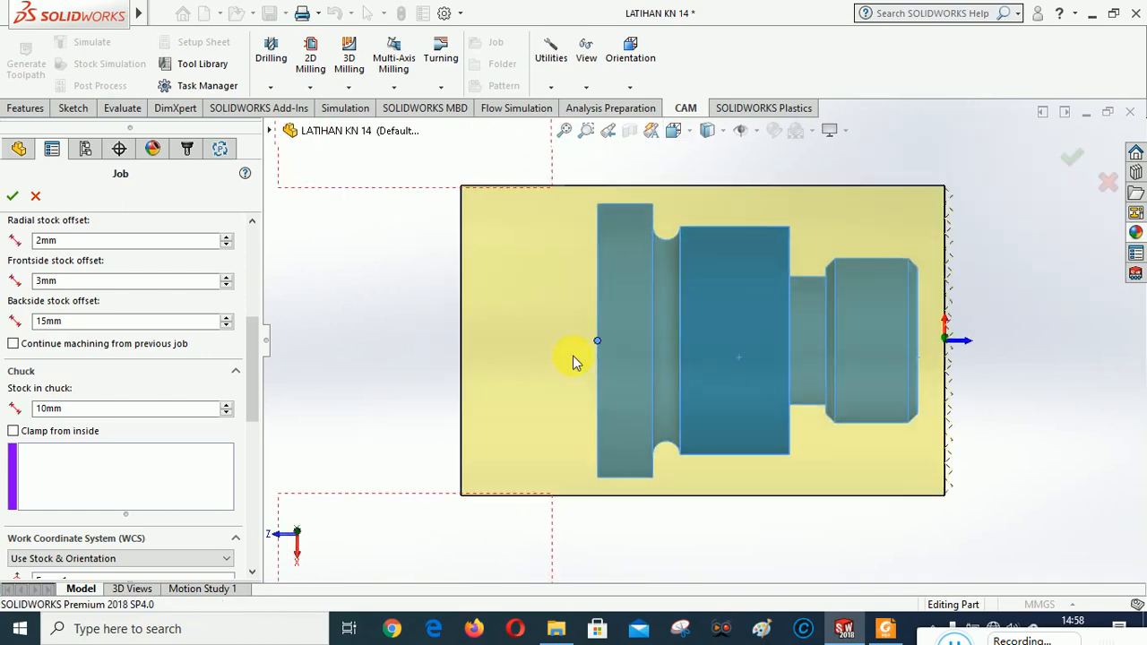
pyautogui.click(563, 132)
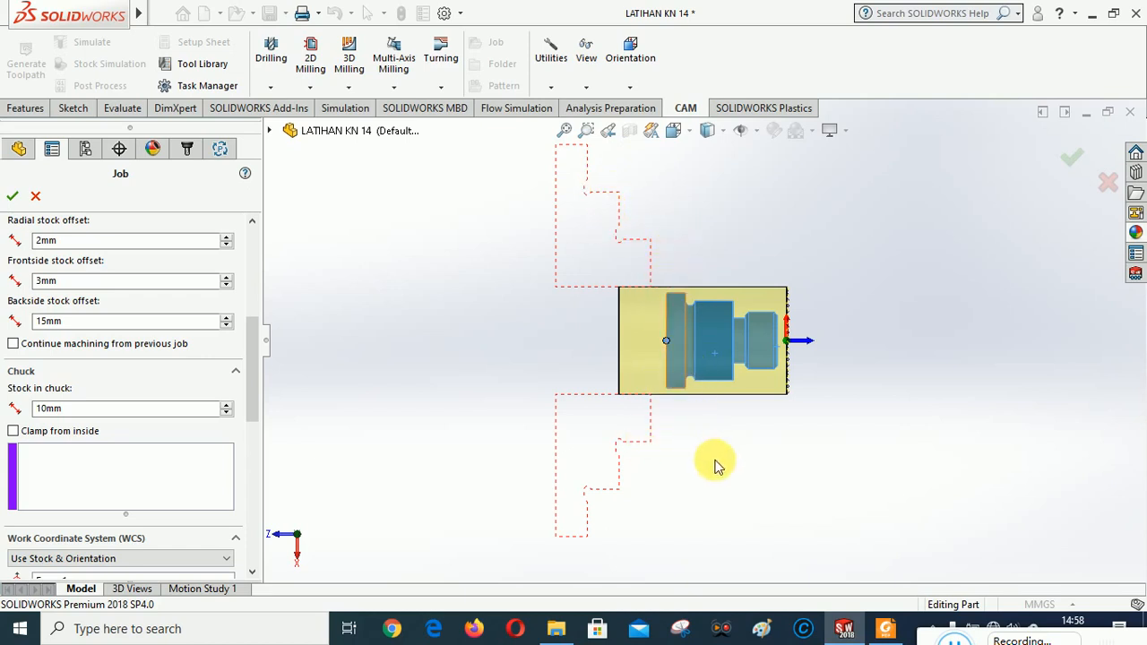
# Set the post-processing program name to 1014 and accept the turning job setup
pyautogui.moveTo(255, 333); pyautogui.dragTo(257, 484)
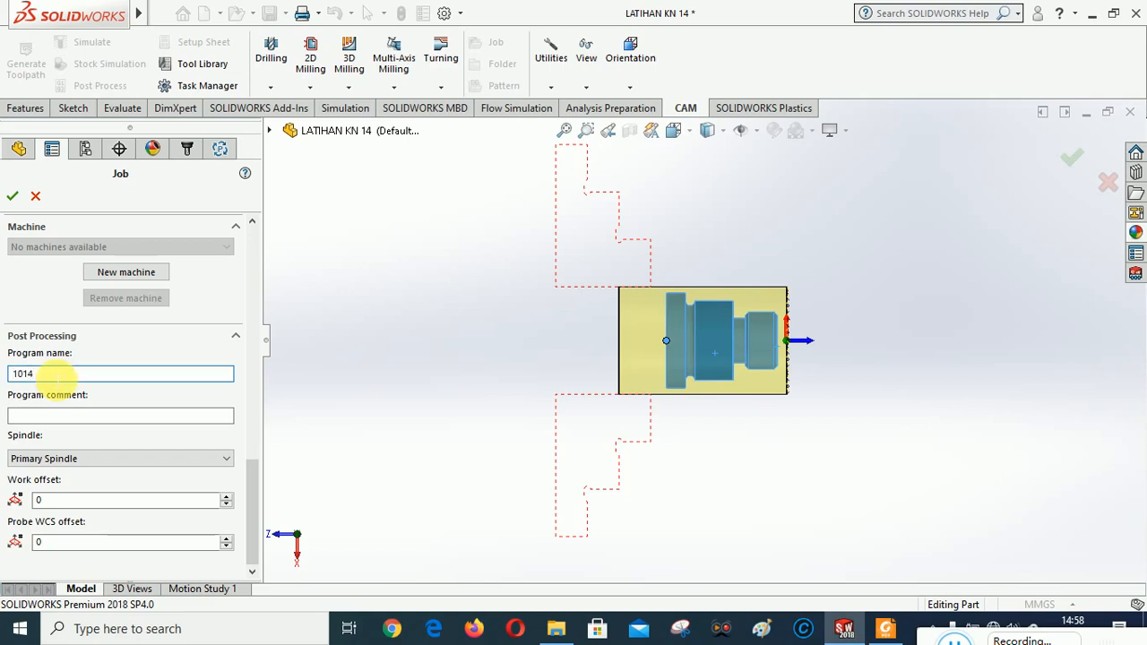
pyautogui.scroll(8, 152, 469)
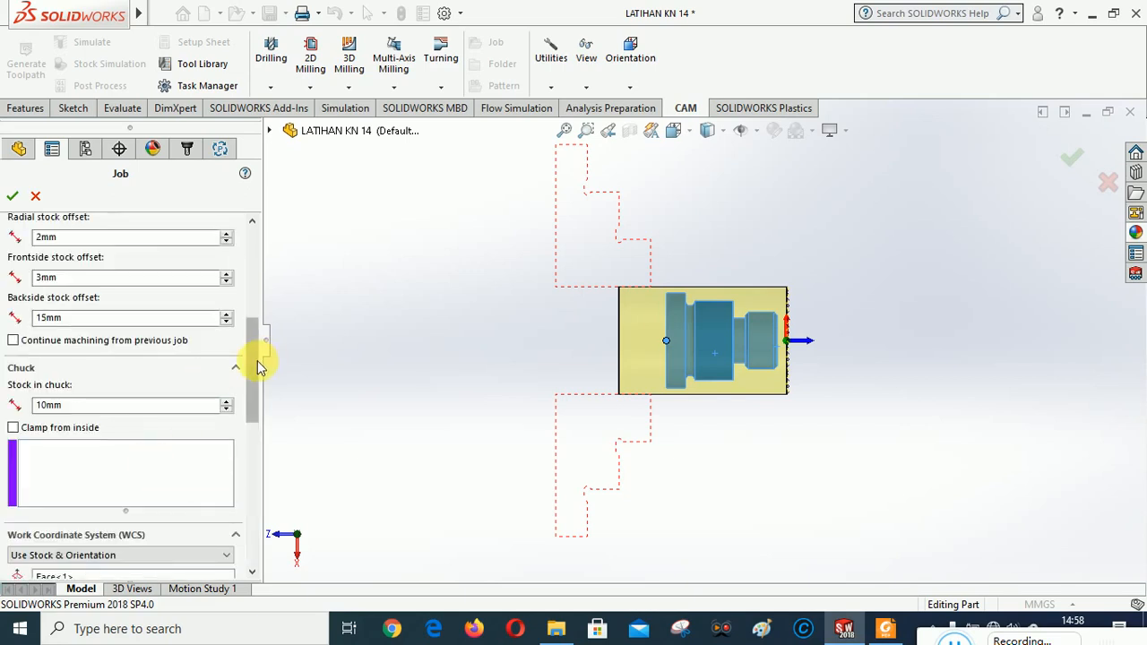
pyautogui.moveTo(256, 363); pyautogui.dragTo(255, 250)
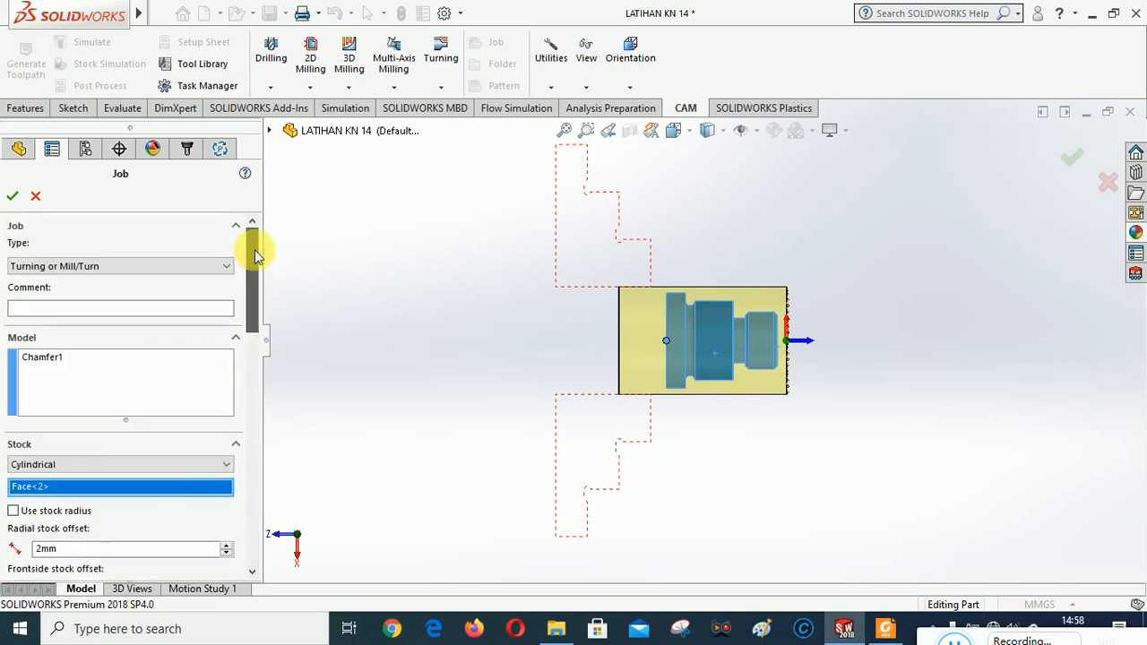
pyautogui.click(13, 197)
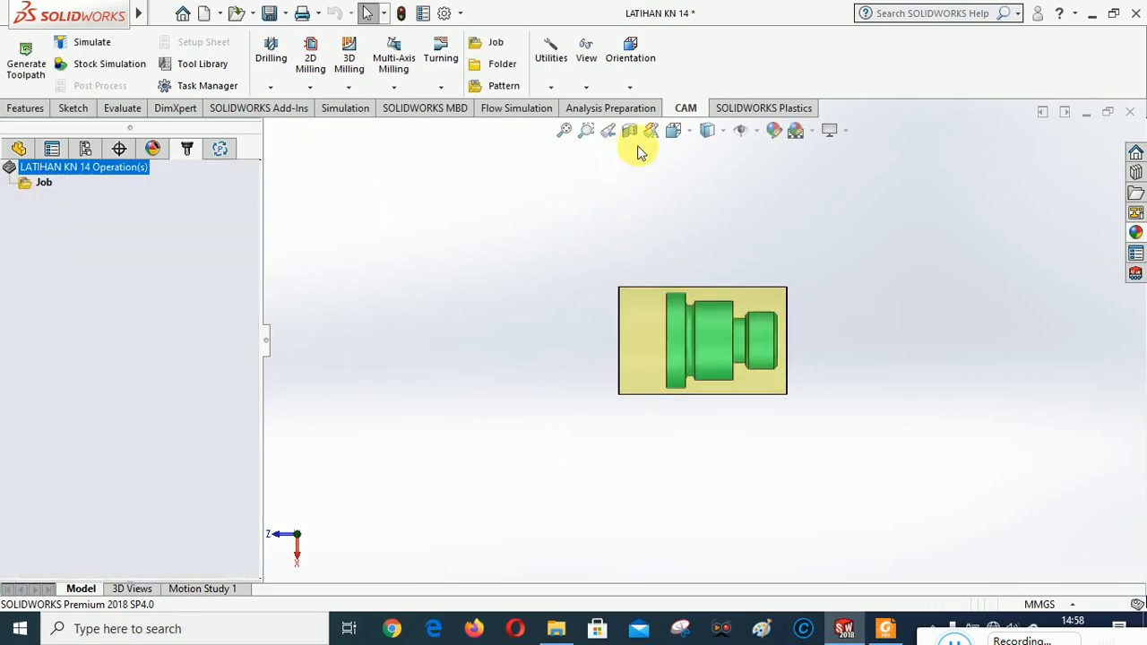
# Turn the part to the isometric view, fit it on screen and save the document
pyautogui.click(674, 131)
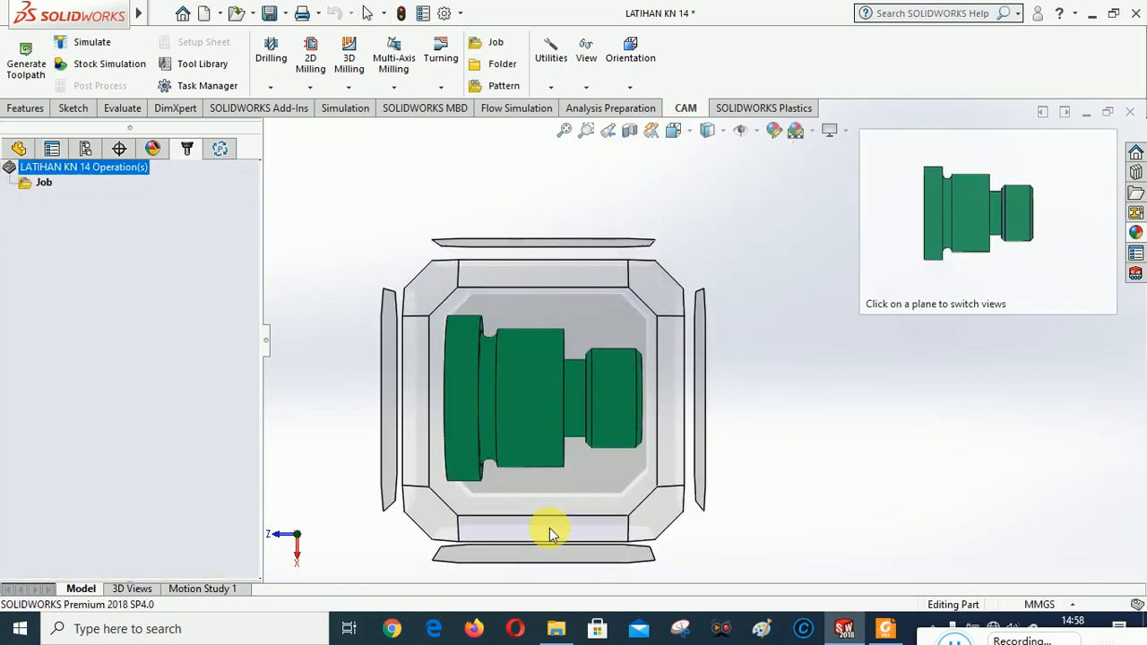
pyautogui.click(550, 535)
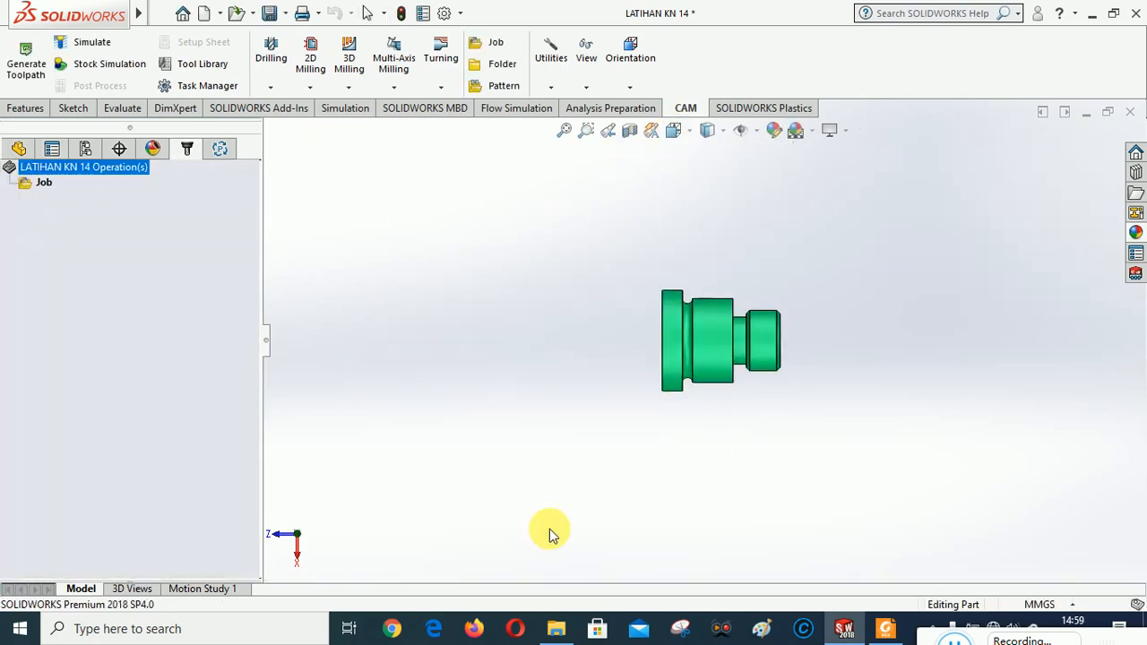
pyautogui.click(674, 133)
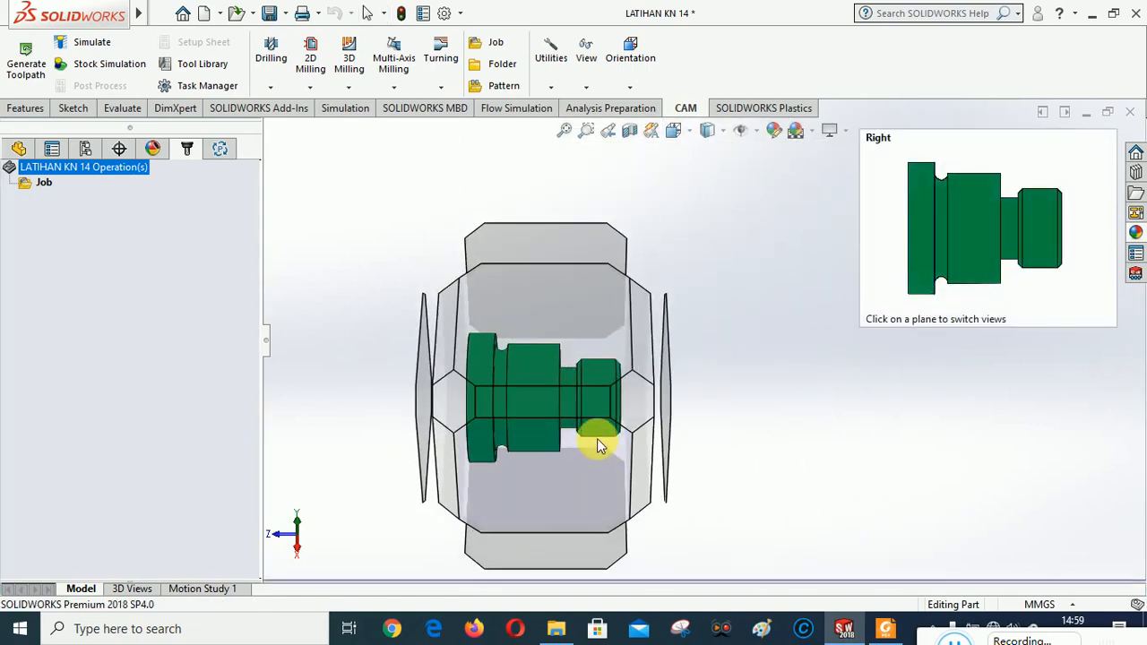
pyautogui.click(598, 444)
pyautogui.click(674, 131)
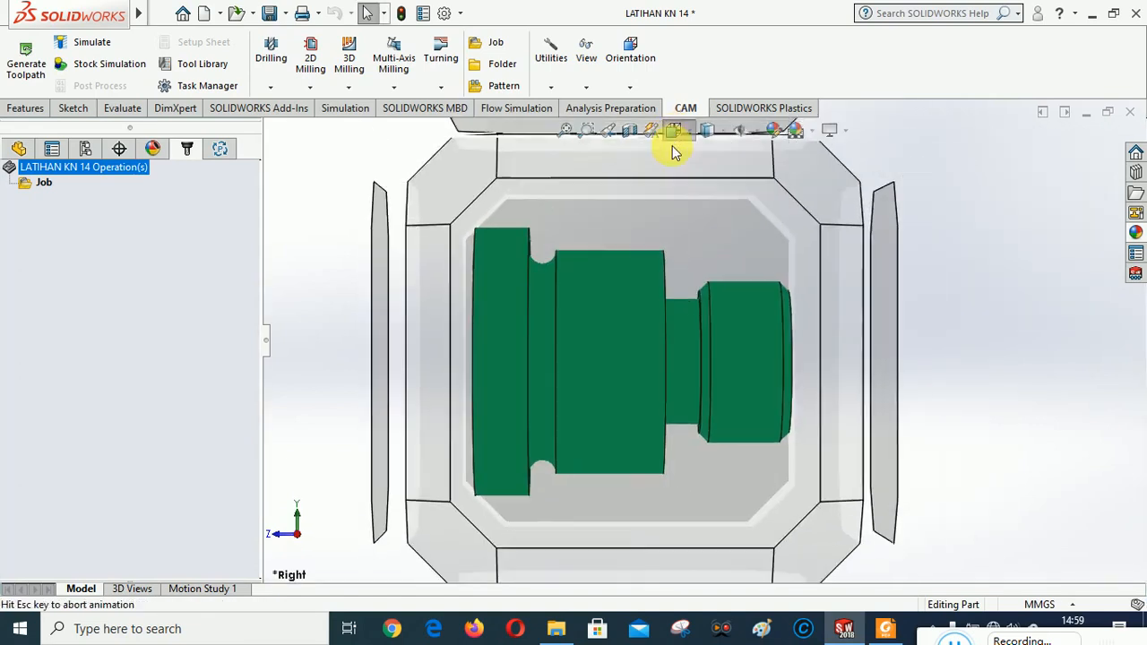
pyautogui.click(654, 300)
pyautogui.hotkey('ctrl', '7')
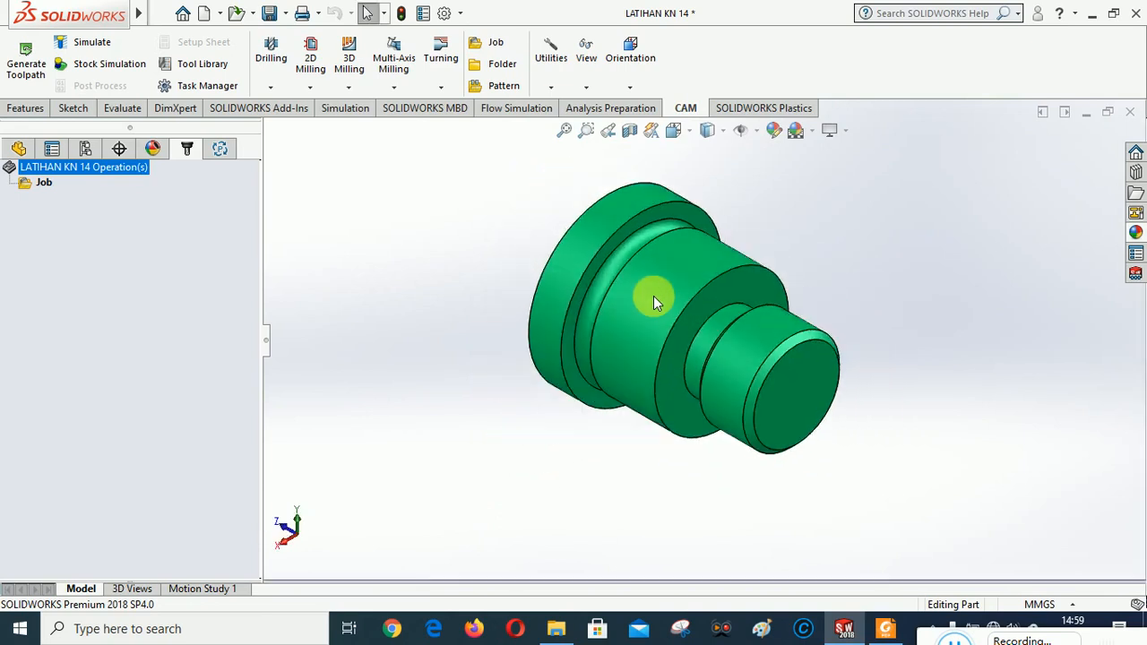
pyautogui.click(564, 134)
pyautogui.click(269, 13)
# Rename the CAM job as TURNING
pyautogui.click(43, 184)
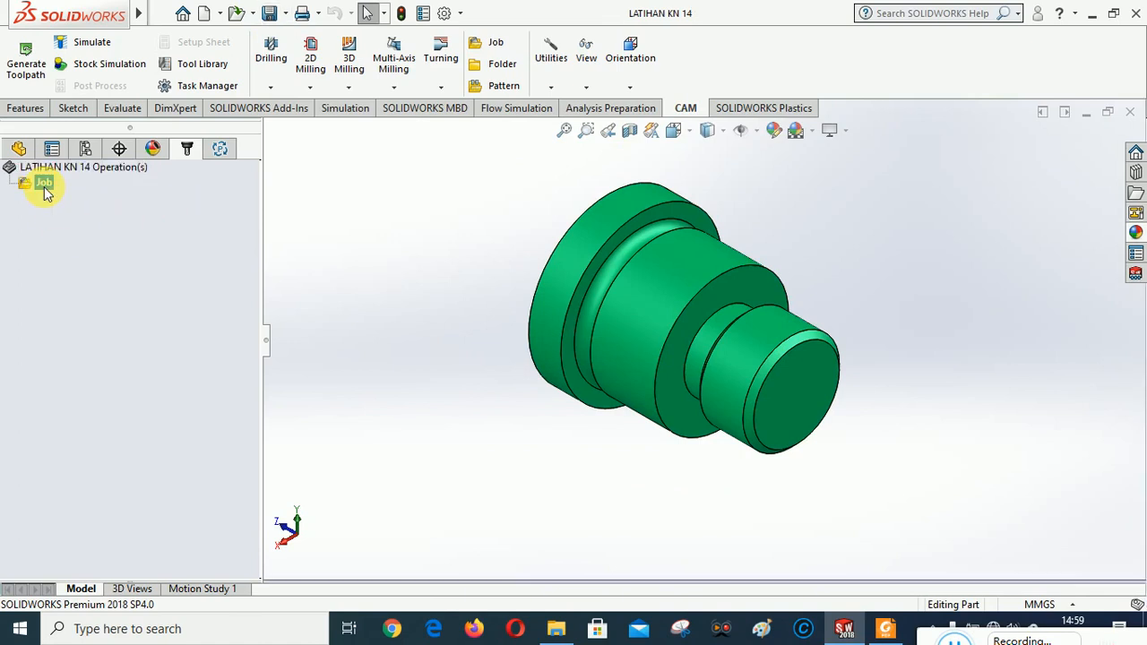
pyautogui.rightClick(44, 185)
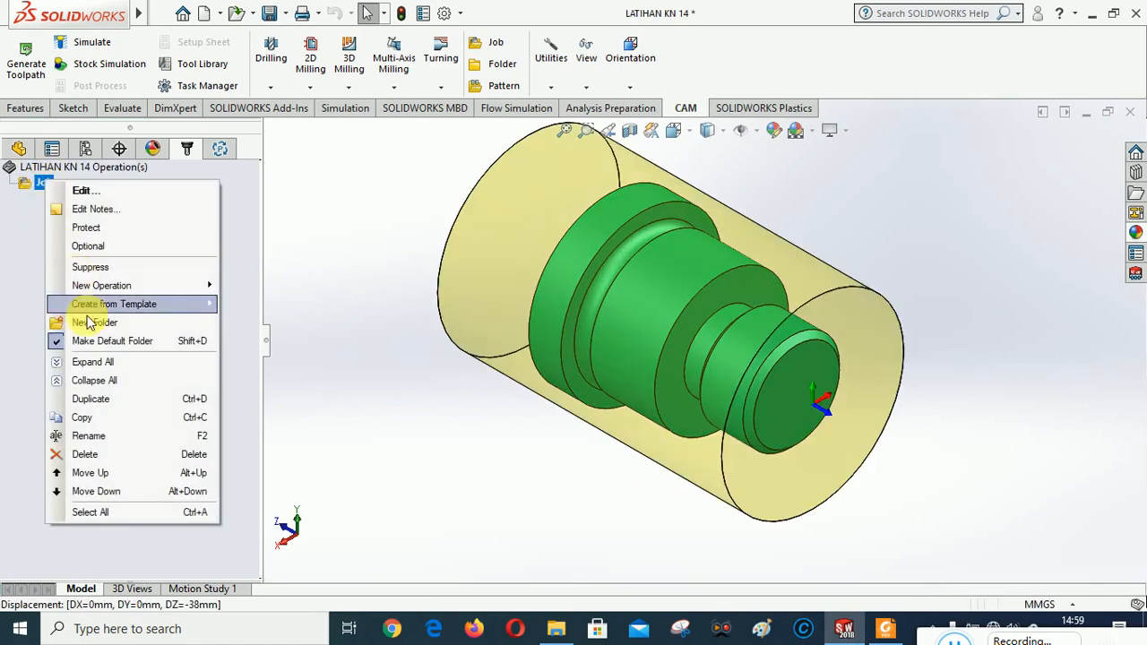
pyautogui.click(93, 437)
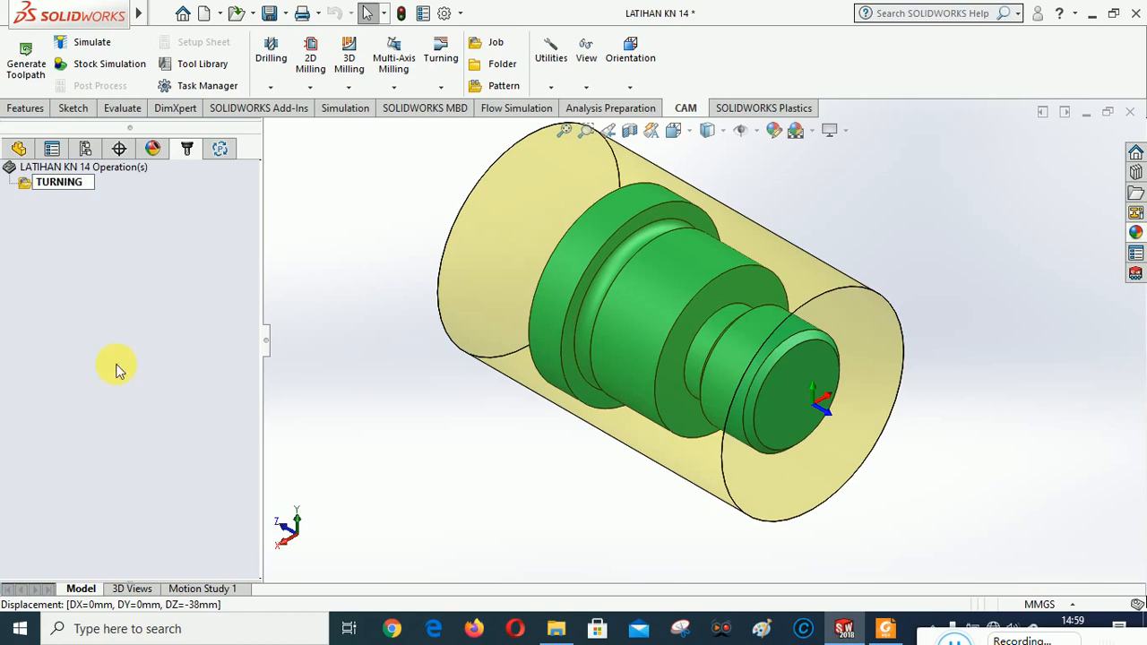
pyautogui.click(116, 369)
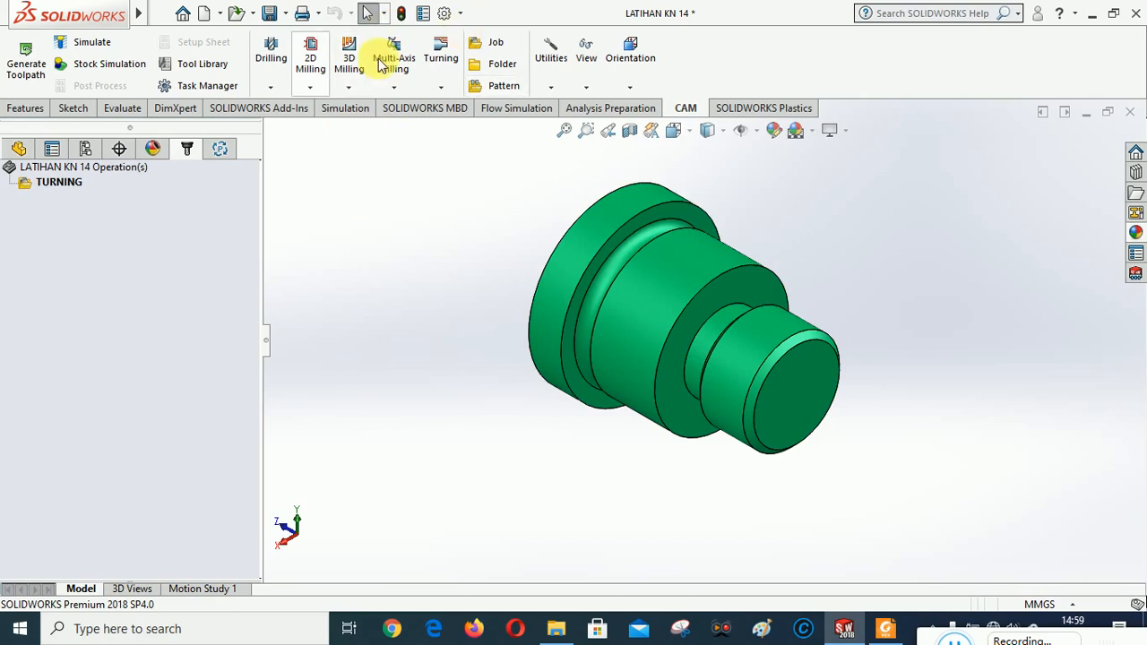
# Start a Turning Face operation and begin a new turn tool for it in the tool library
pyautogui.click(440, 93)
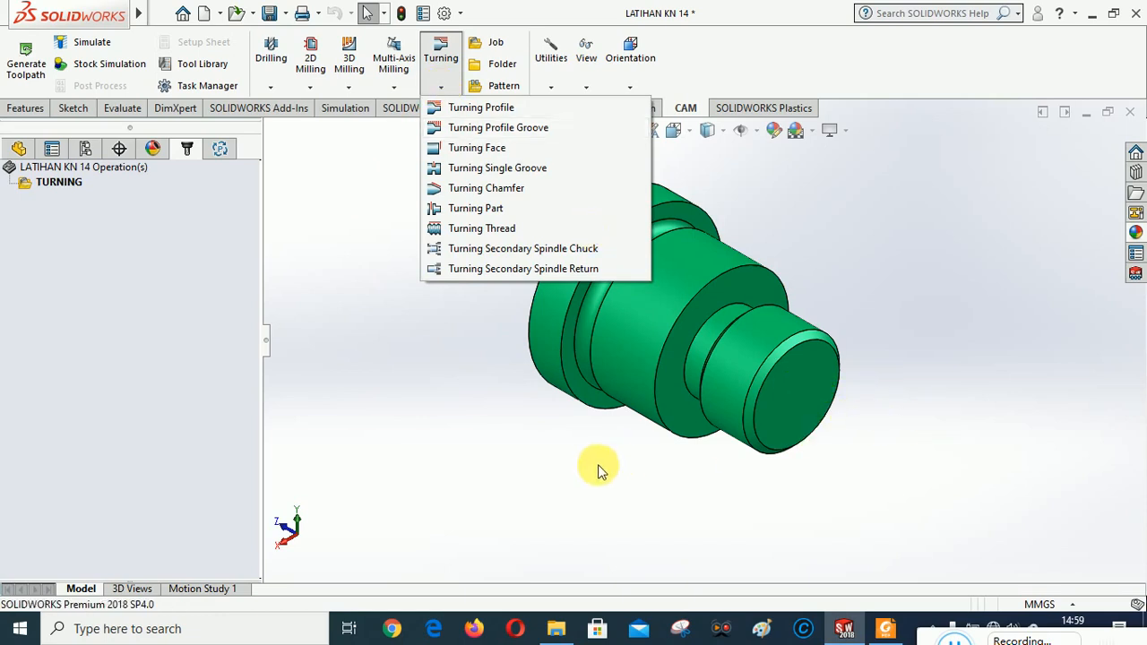
pyautogui.click(472, 149)
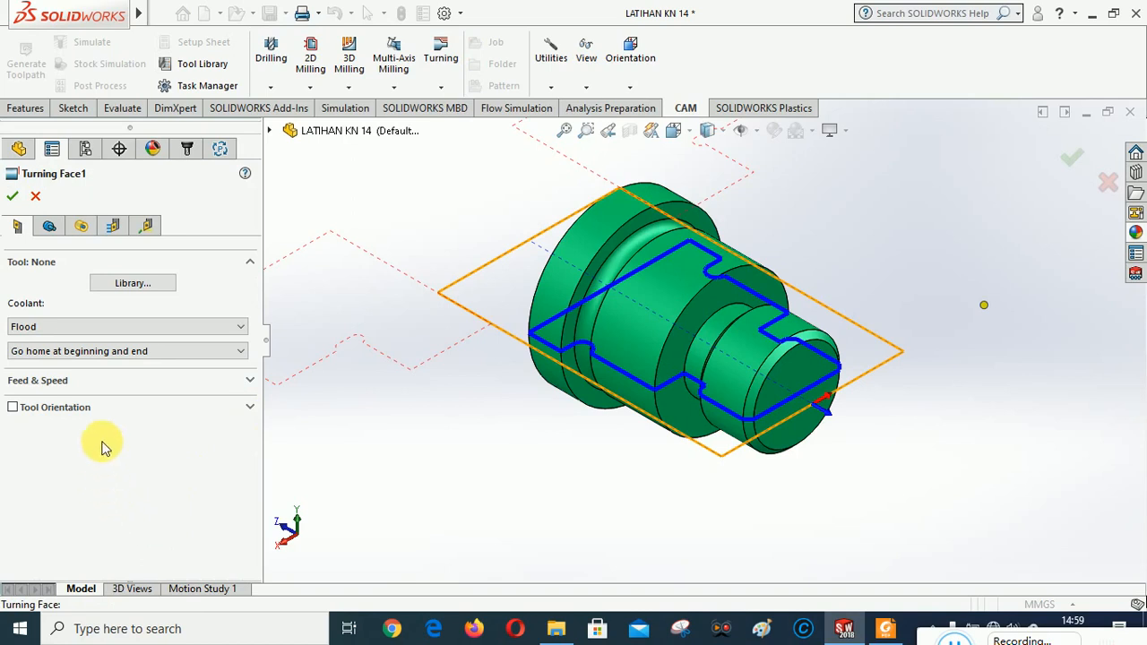
pyautogui.click(132, 285)
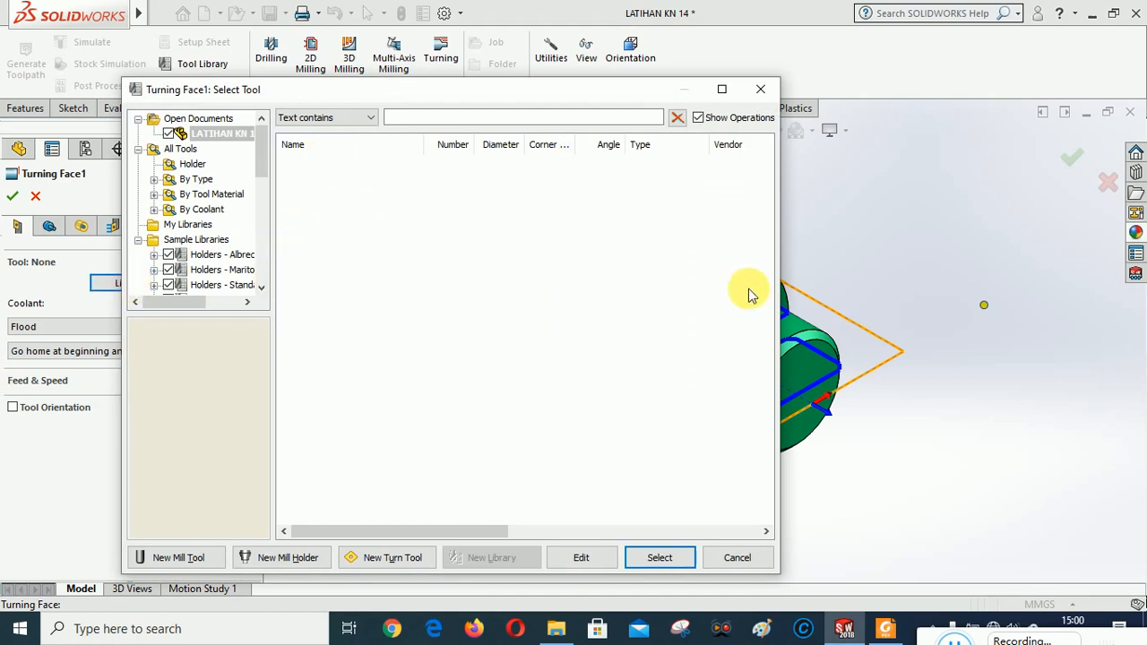
pyautogui.click(388, 559)
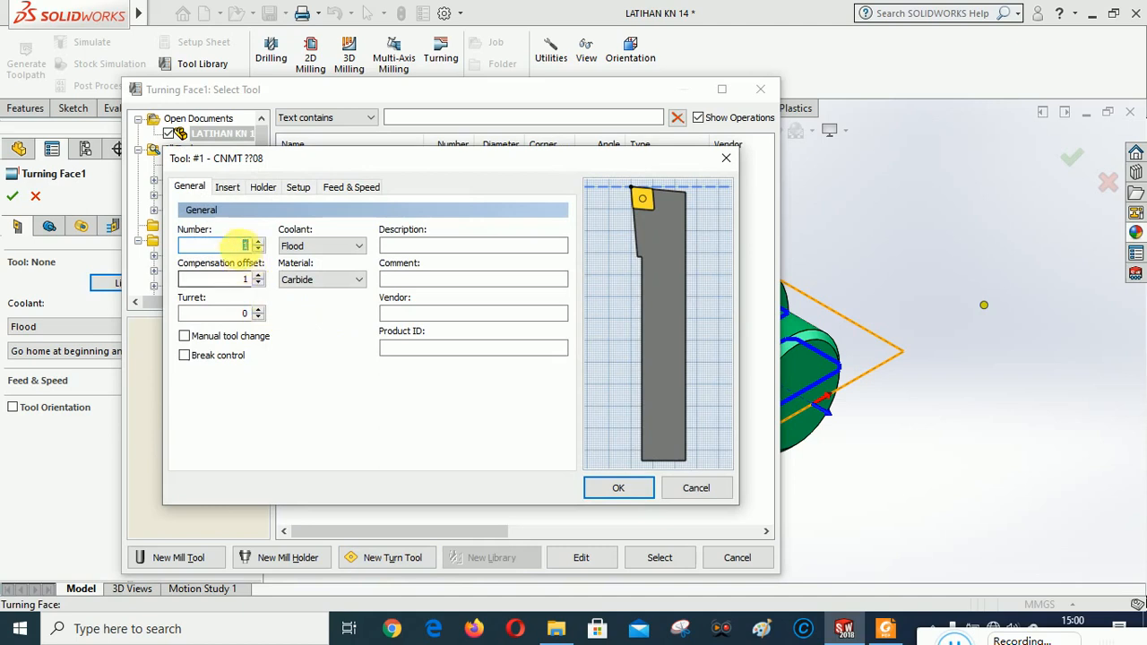
# Define the tool's insert with the D = 55deg Diamond shape and a corner radius of 02 = 0.20mm
pyautogui.click(227, 187)
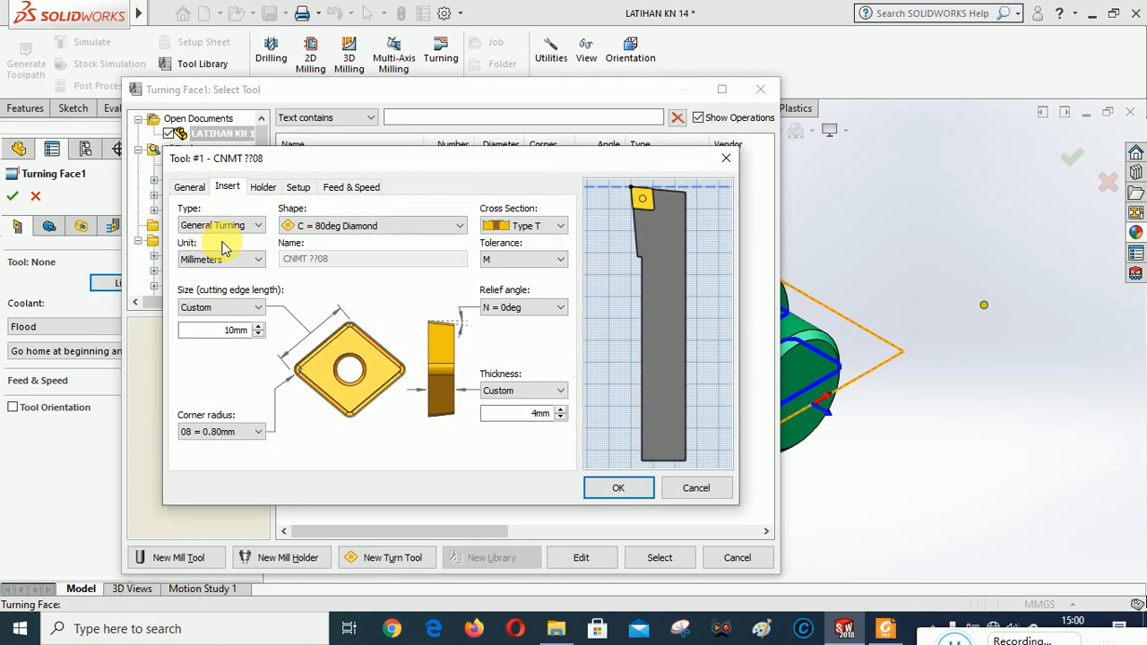
pyautogui.click(362, 228)
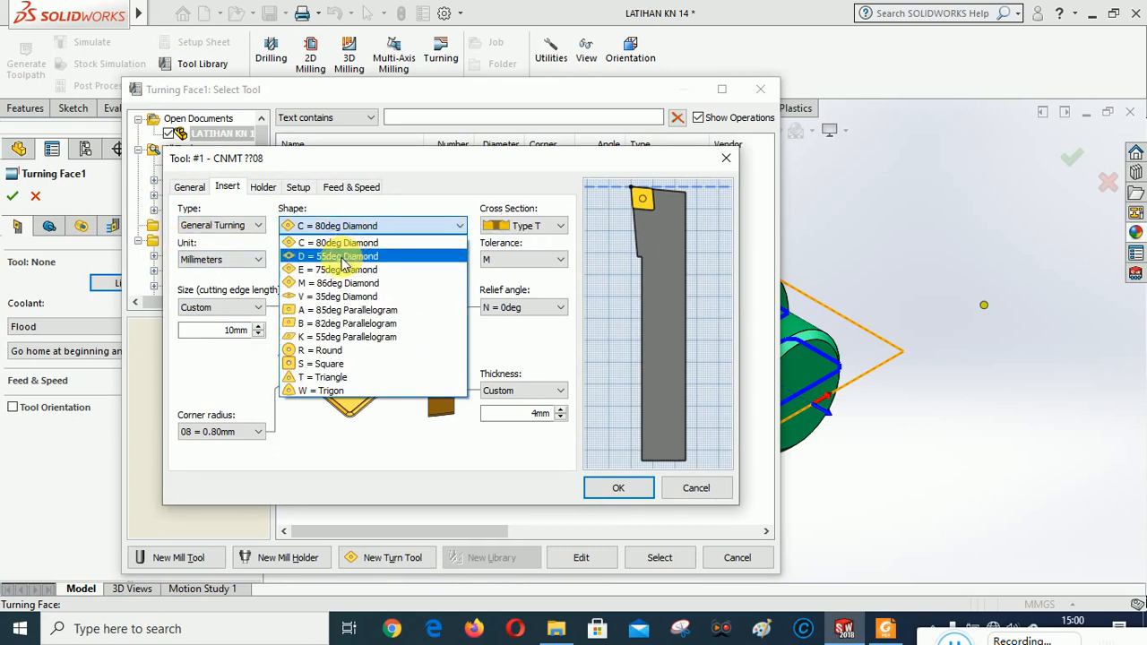
pyautogui.click(345, 259)
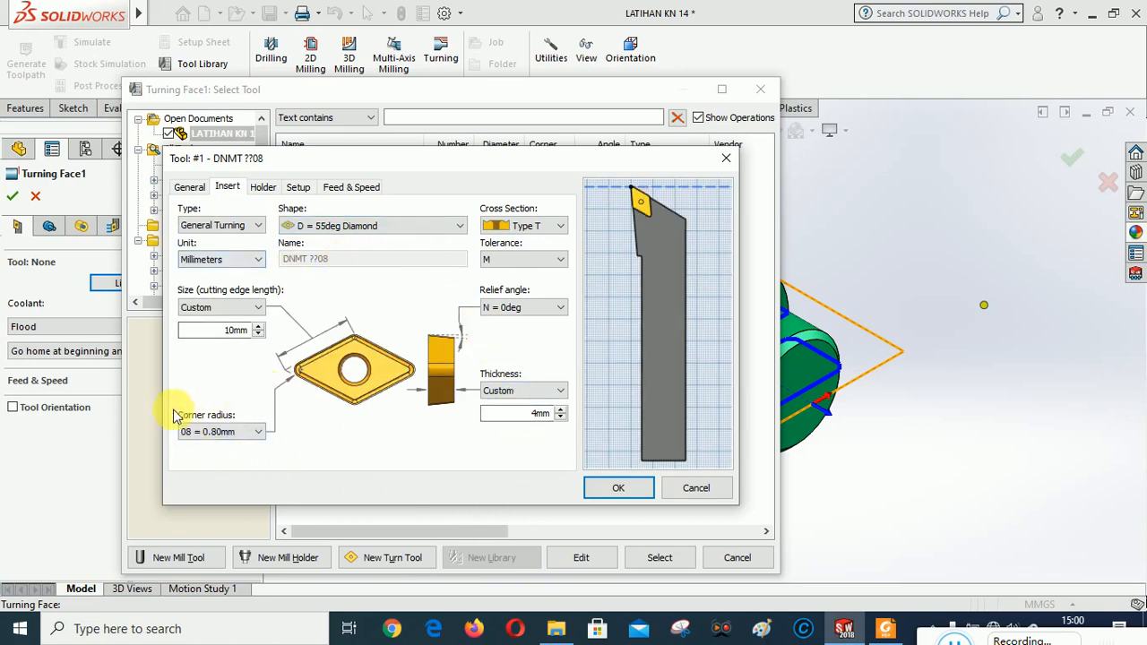
pyautogui.click(261, 434)
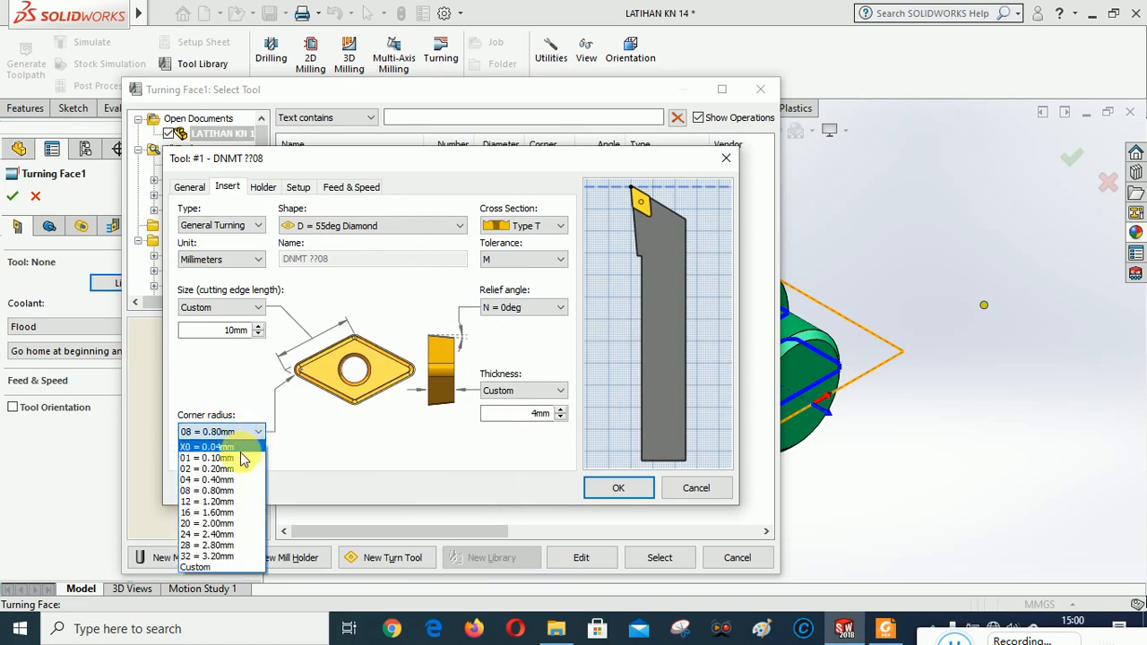
pyautogui.click(229, 469)
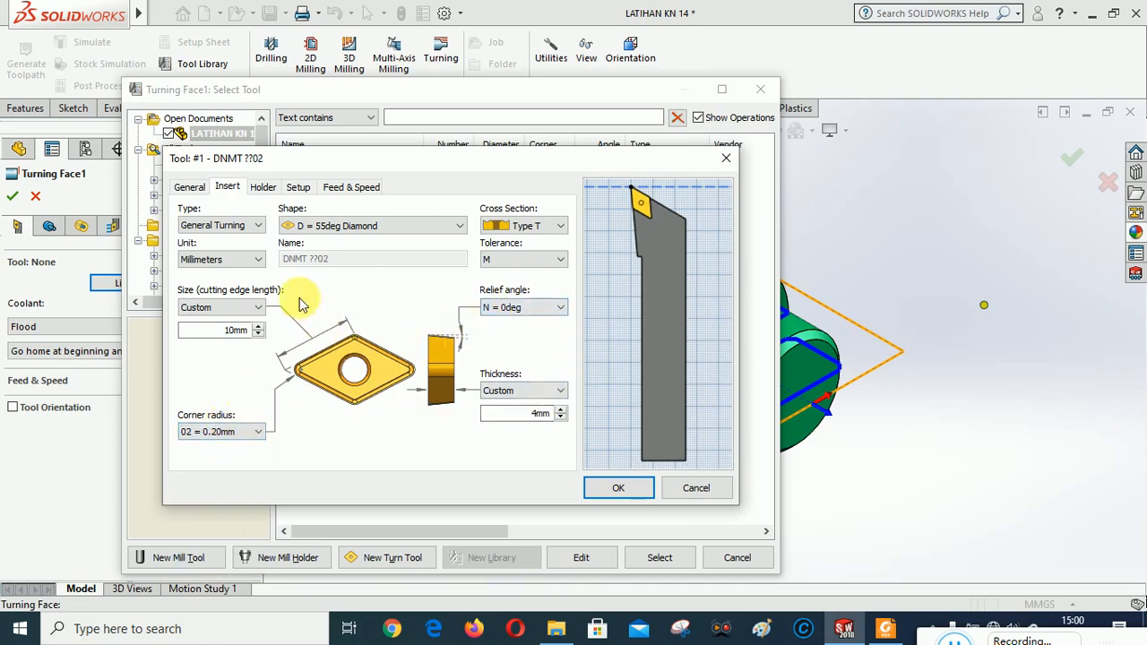
# Set the tool holder's shank height and shank width to 10 mm each
pyautogui.click(270, 190)
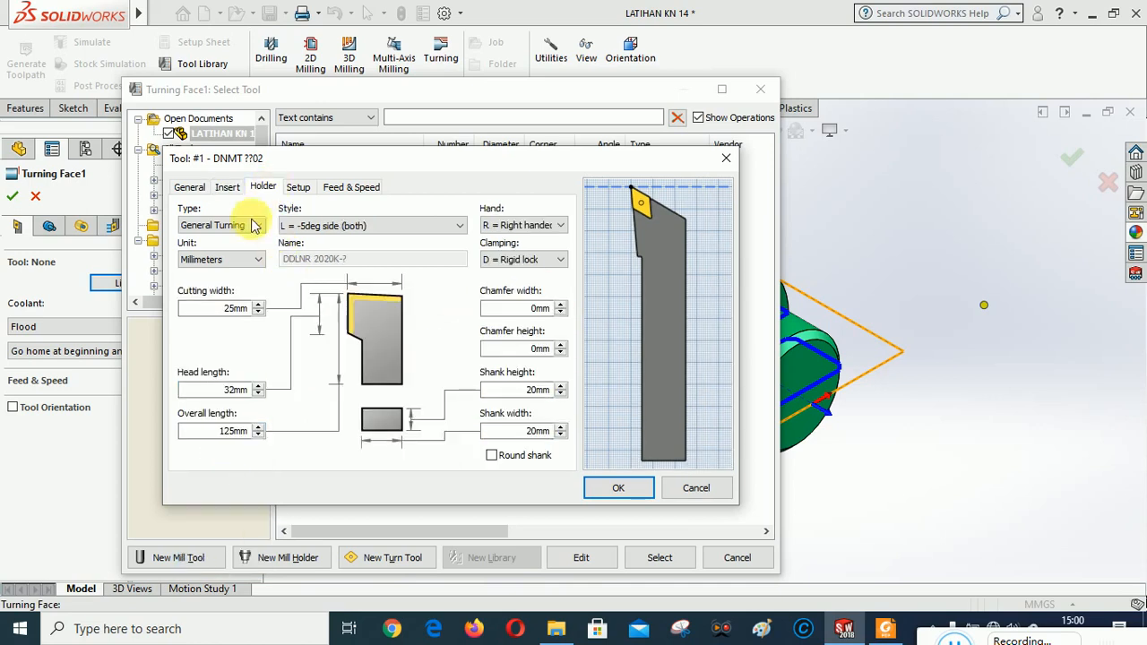
pyautogui.click(538, 389)
pyautogui.write('1')
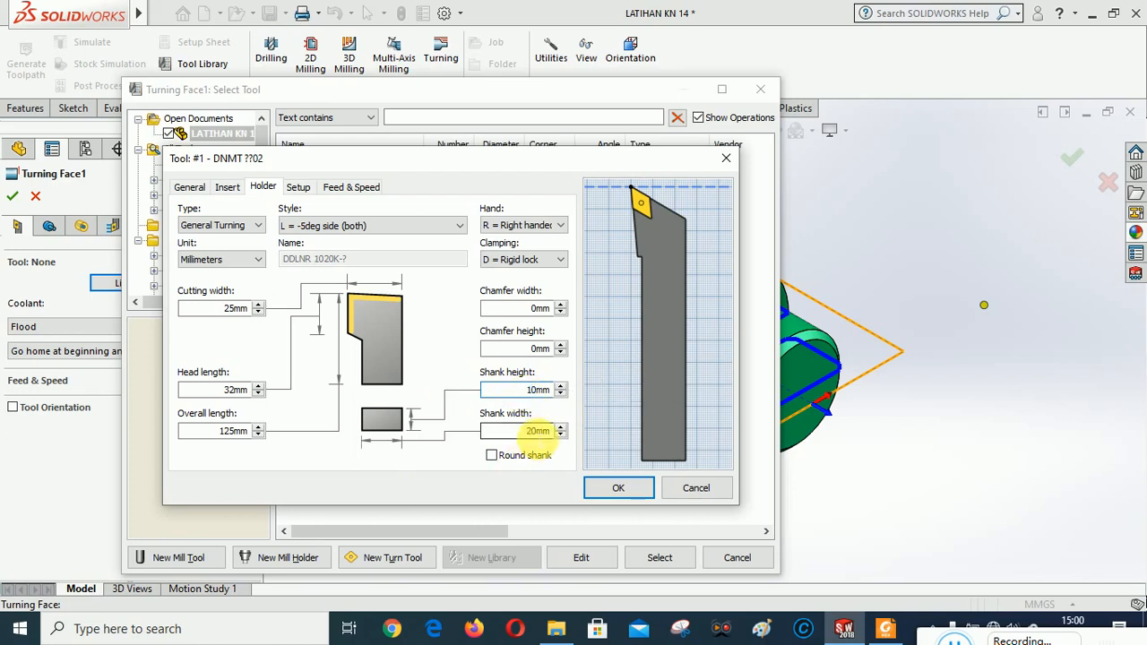
pyautogui.write('1')
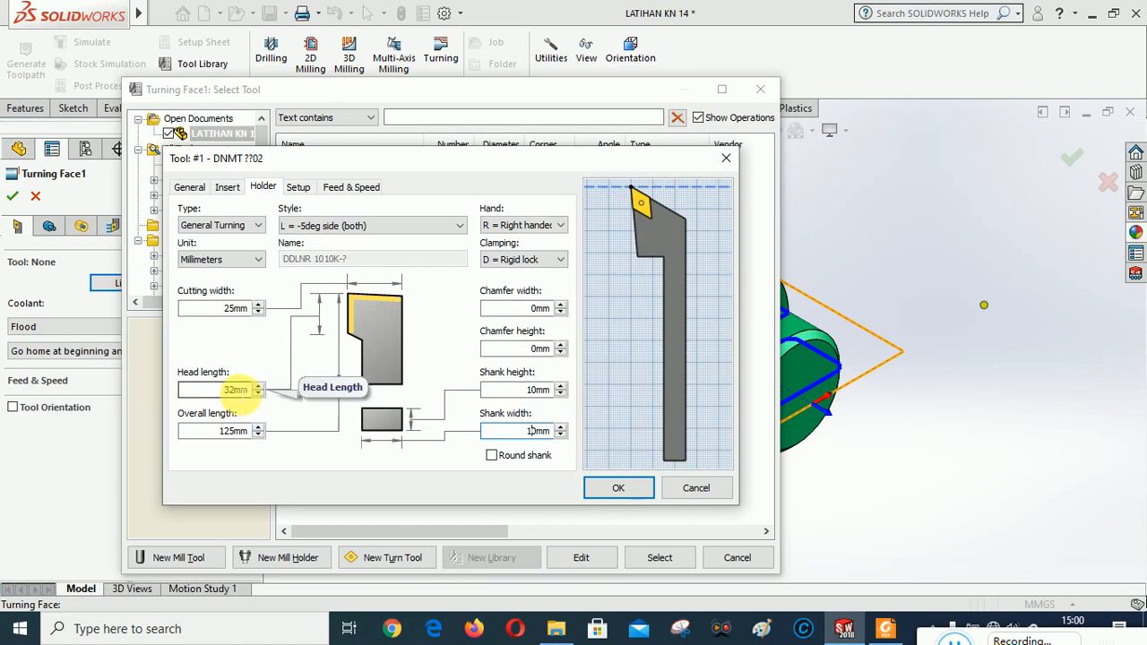
# Set the tool holder's head length to 22 mm and its cutting width to 15 mm
pyautogui.moveTo(231, 390); pyautogui.dragTo(215, 392)
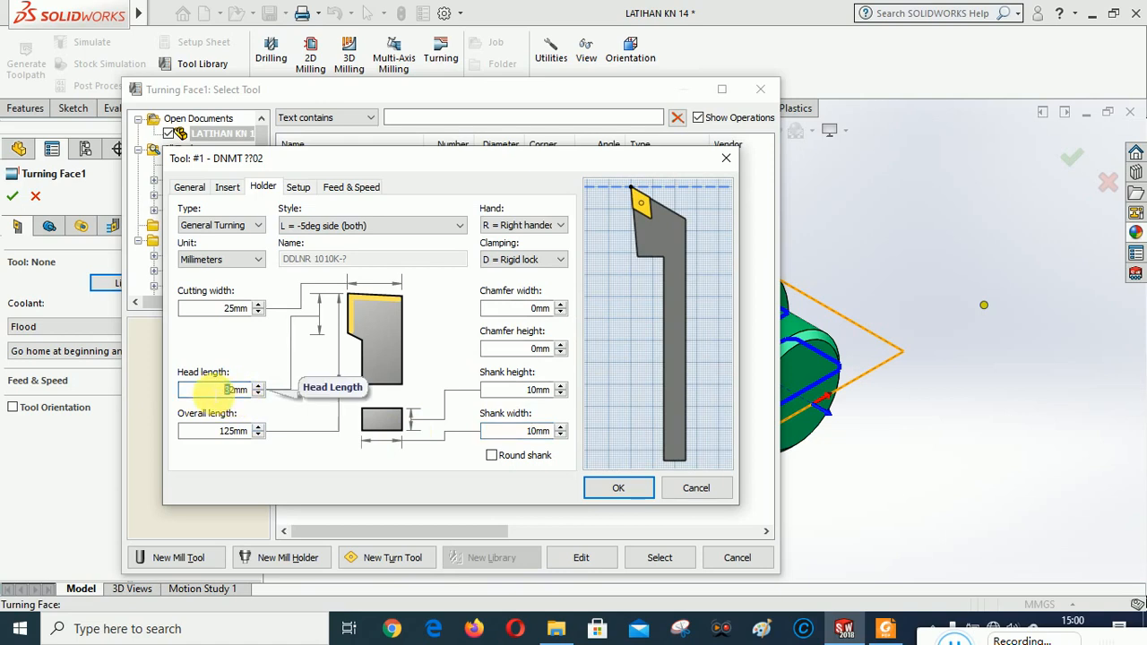
pyautogui.write('2')
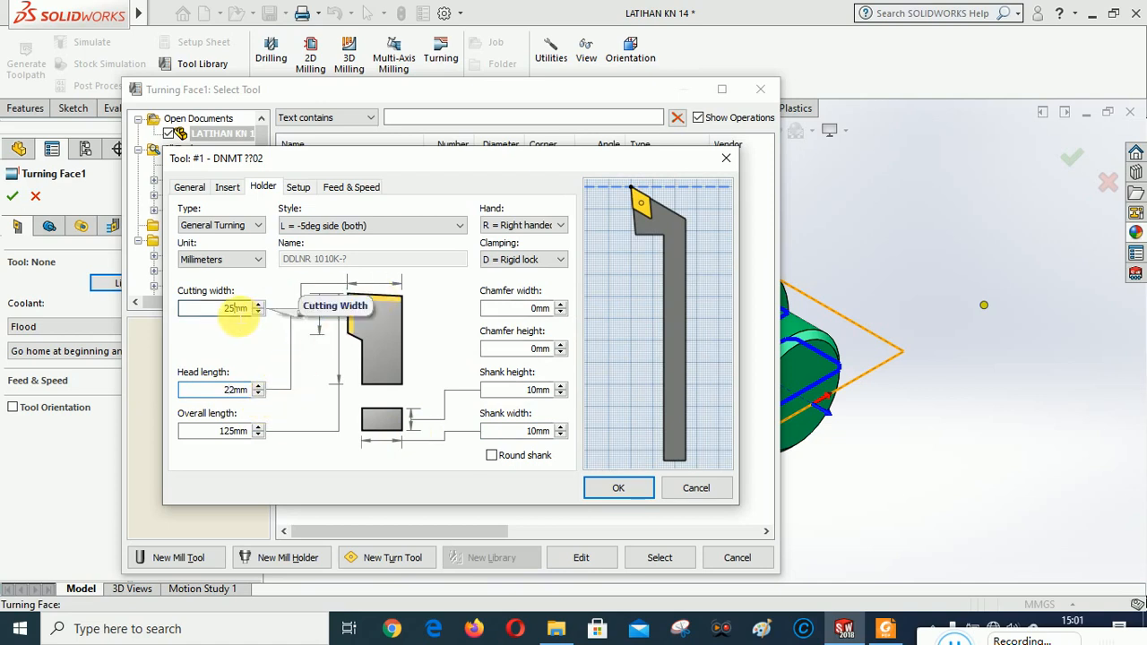
pyautogui.moveTo(240, 308); pyautogui.dragTo(224, 308)
pyautogui.write('15')
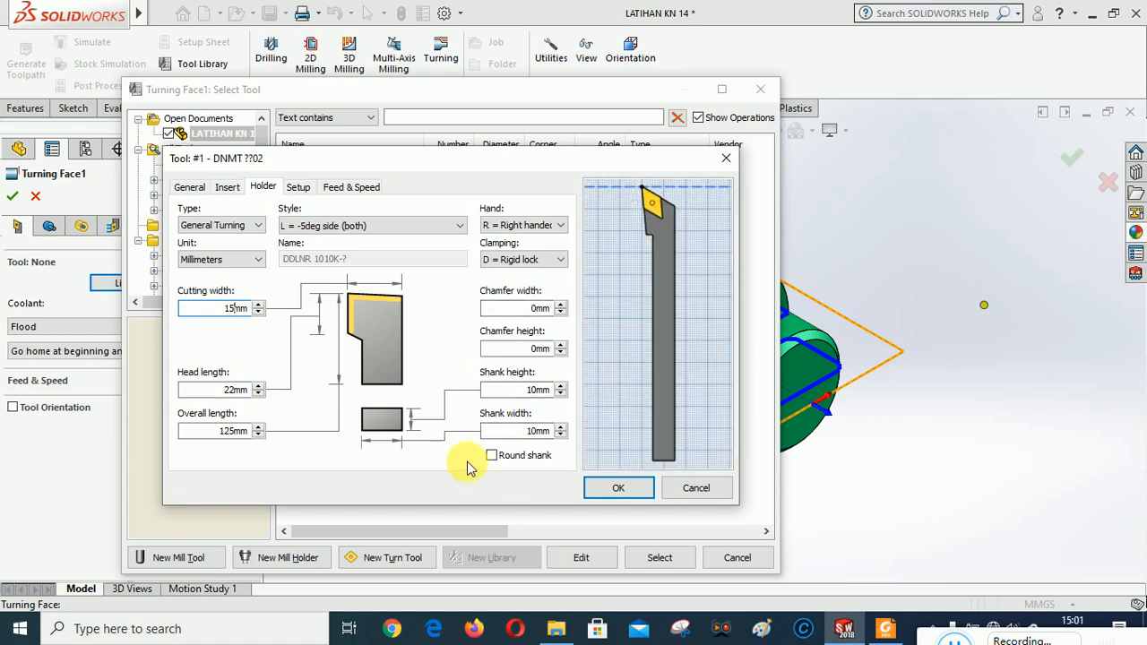
# Set the tool holder's overall length to 85 mm
pyautogui.doubleClick(226, 432)
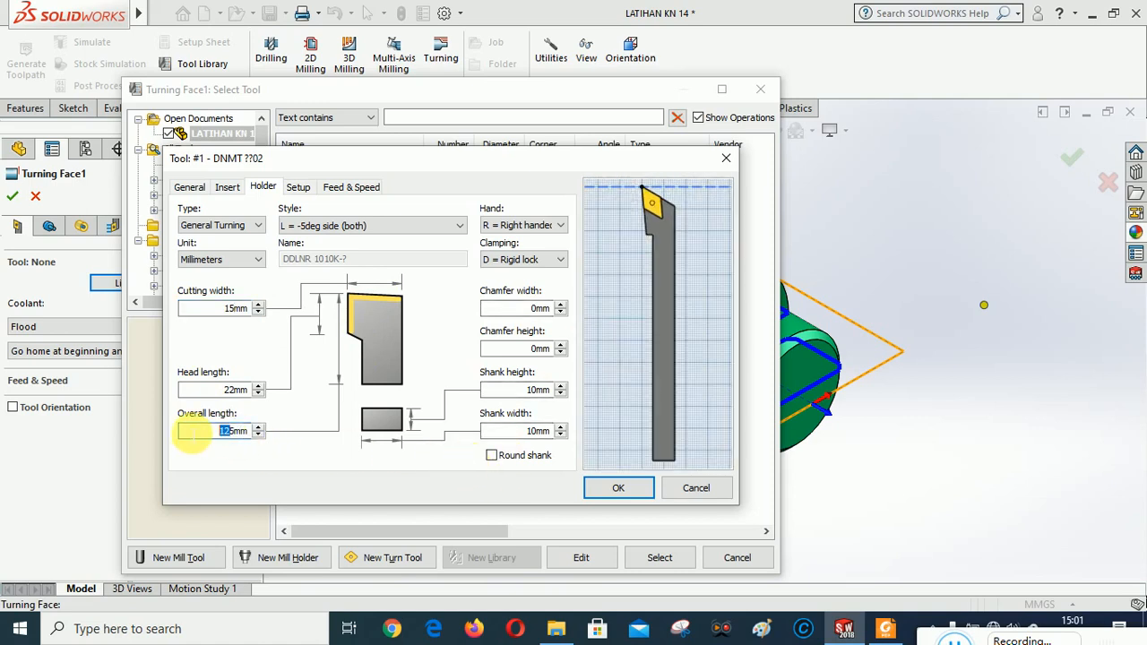
pyautogui.write('85')
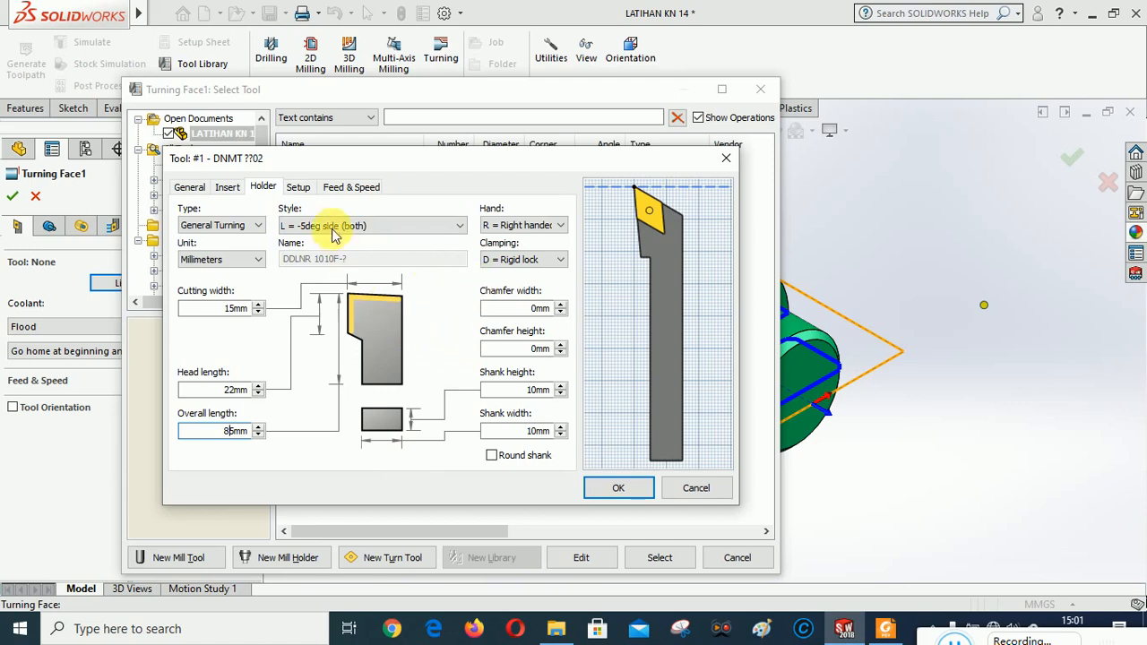
# Look up the required spindle speed in the exercise PDF in Foxit Reader and set the turning tool's spindle speed to 2000 rpm
pyautogui.click(352, 190)
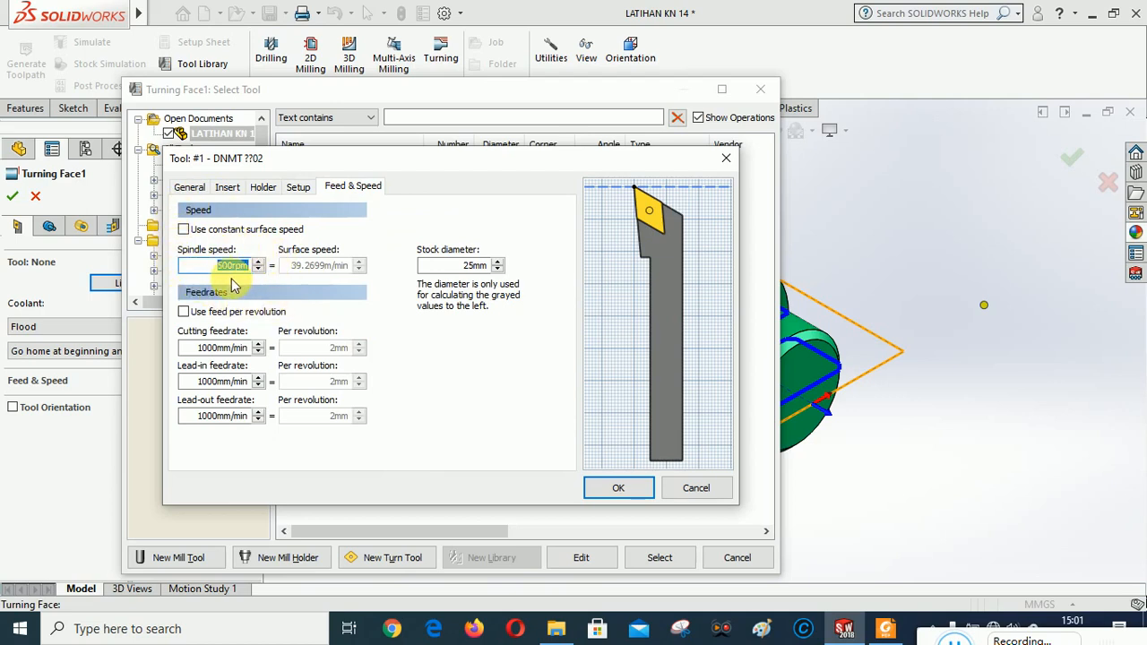
pyautogui.click(883, 630)
pyautogui.scroll(5, 615, 533)
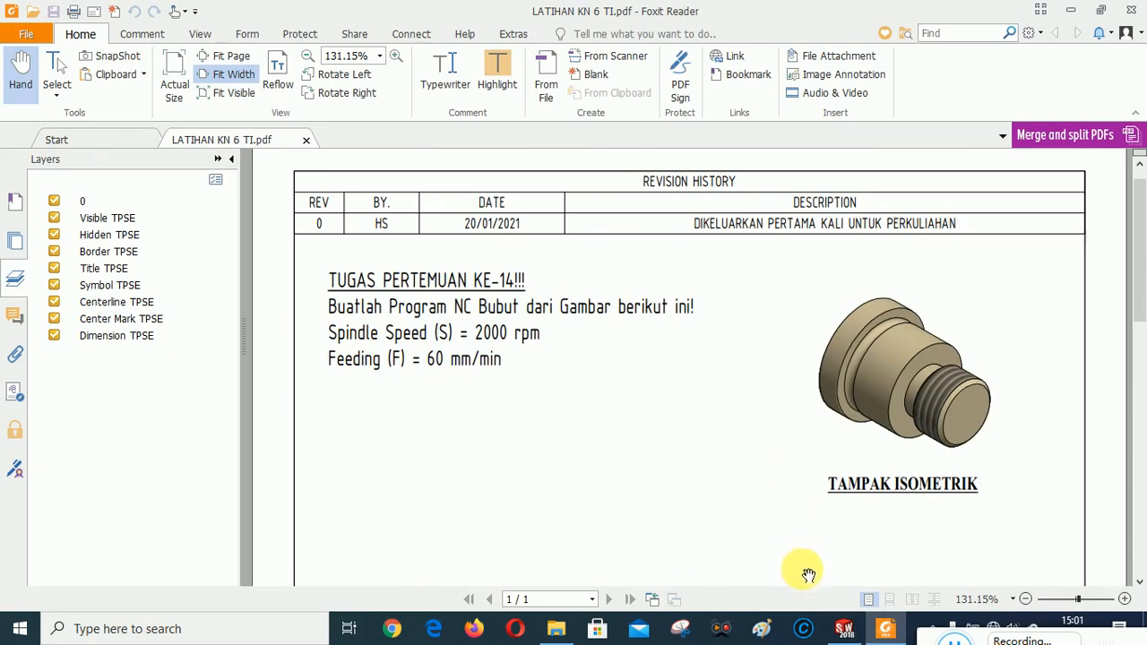
pyautogui.click(843, 628)
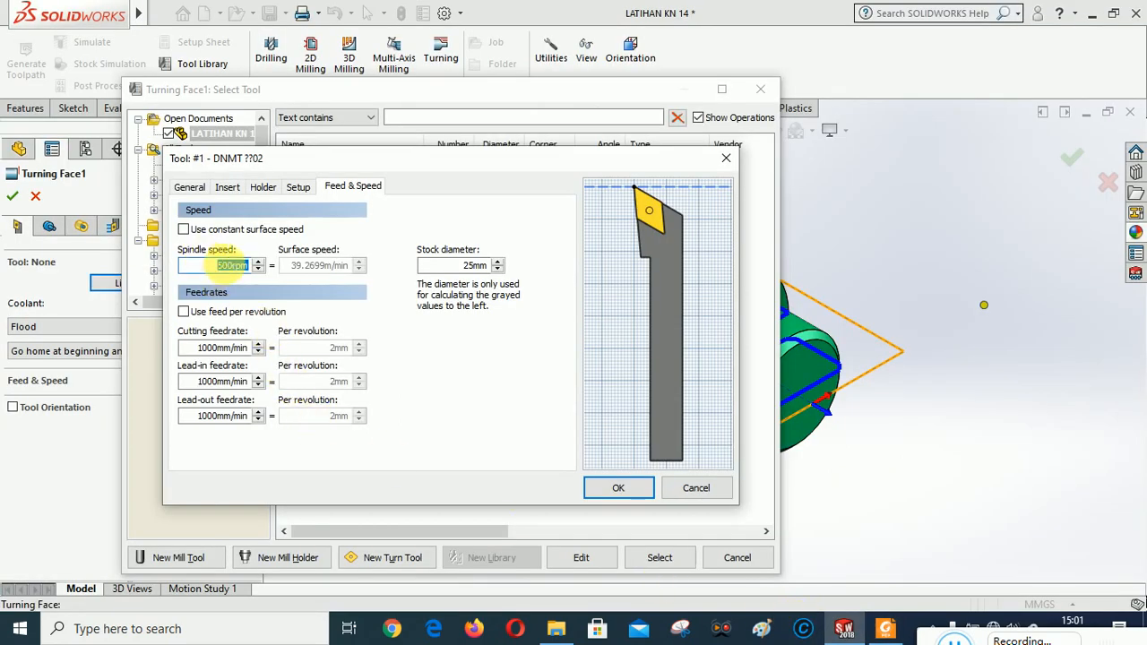
pyautogui.moveTo(225, 268); pyautogui.dragTo(214, 273)
pyautogui.write('2')
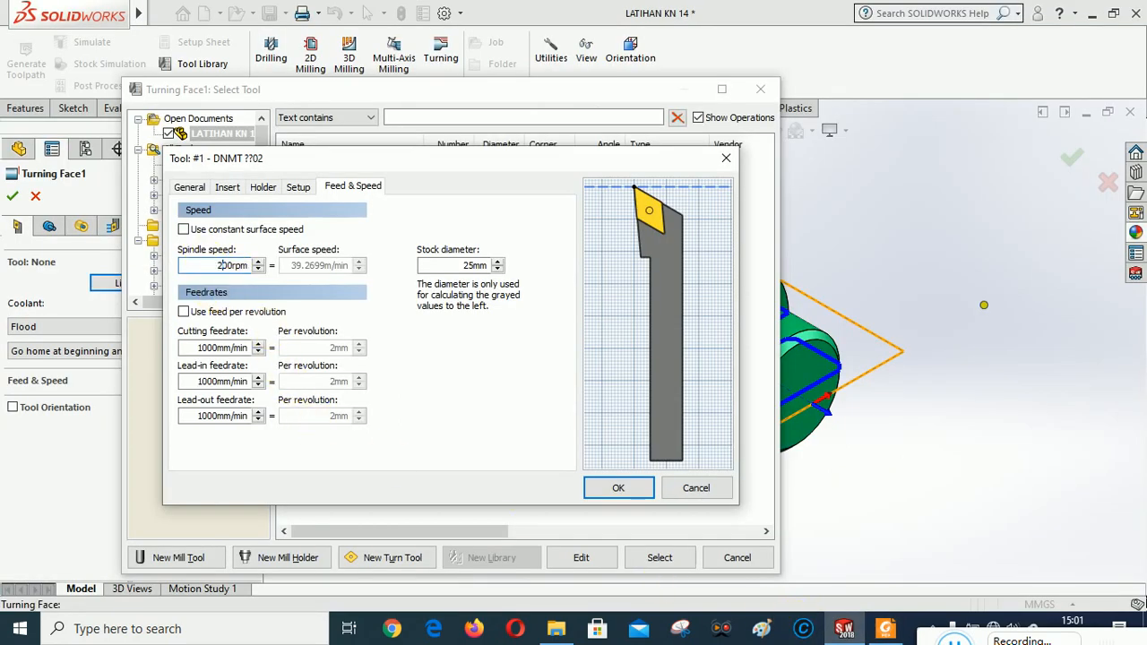
pyautogui.write('0')
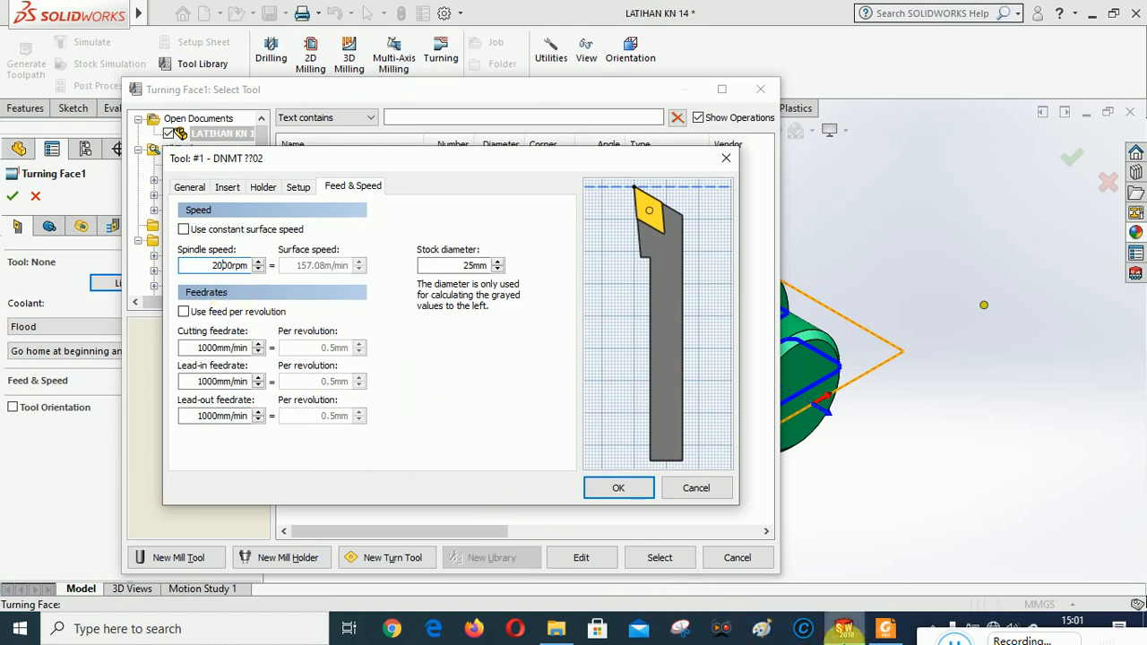
# Recheck the feed in the exercise PDF and set the tool's cutting, lead-in and lead-out feedrates to 60 mm/min
pyautogui.click(885, 633)
pyautogui.click(843, 628)
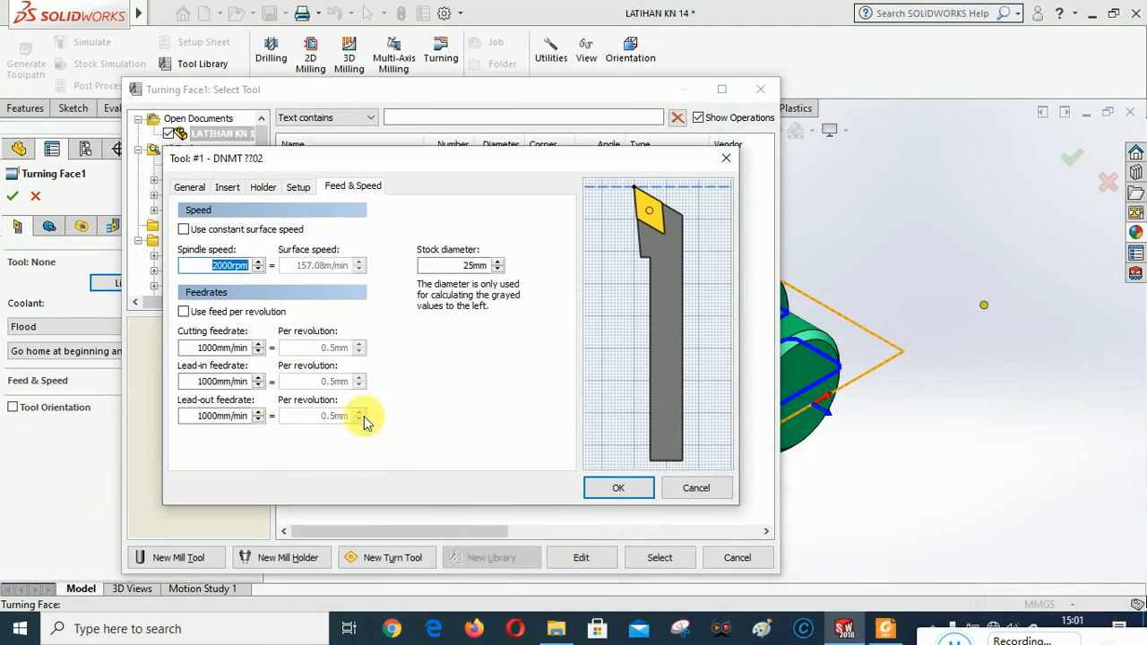
pyautogui.moveTo(213, 347); pyautogui.dragTo(162, 348)
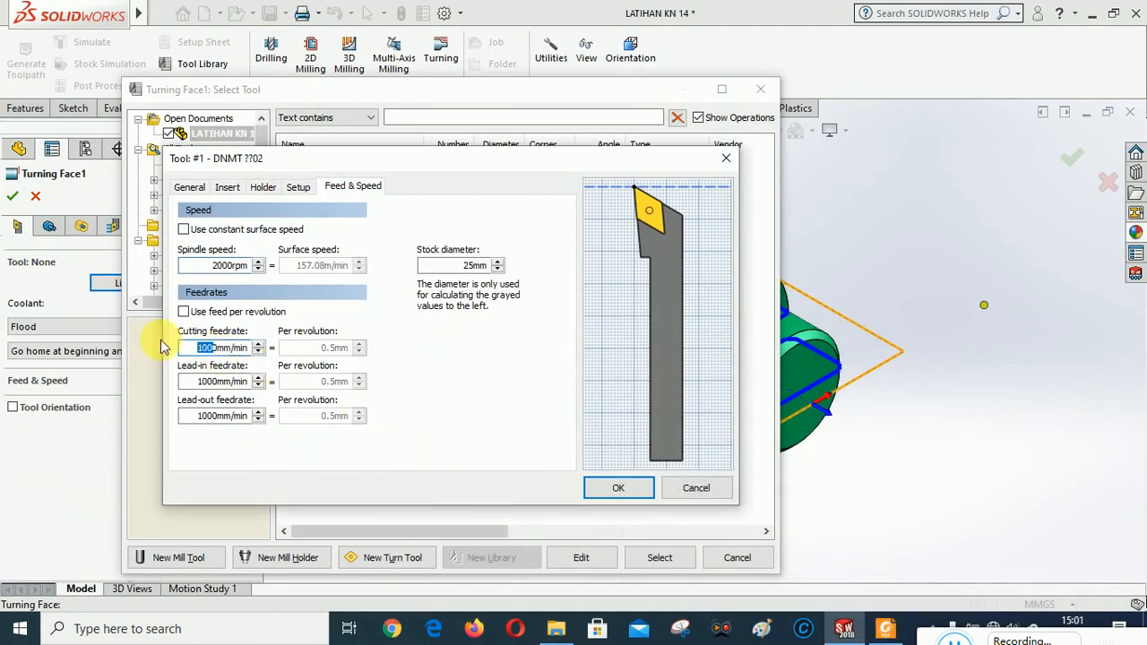
pyautogui.write('6')
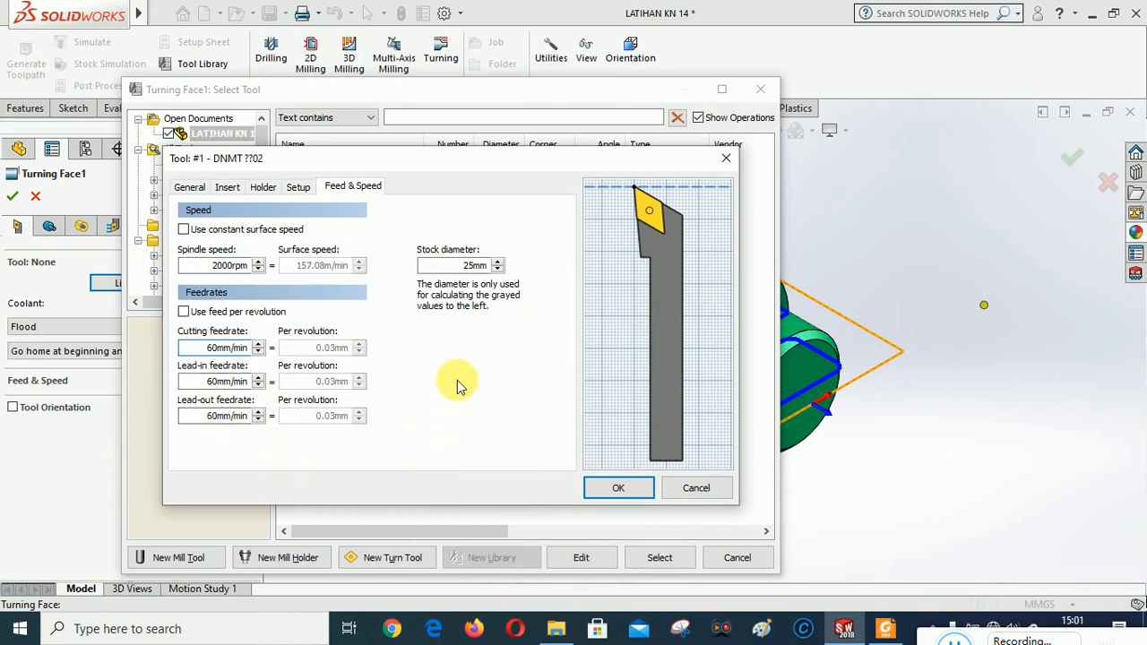
# Review the new tool's insert and holder settings, save the tool and select it for the Turning Face operation
pyautogui.click(229, 188)
pyautogui.click(264, 188)
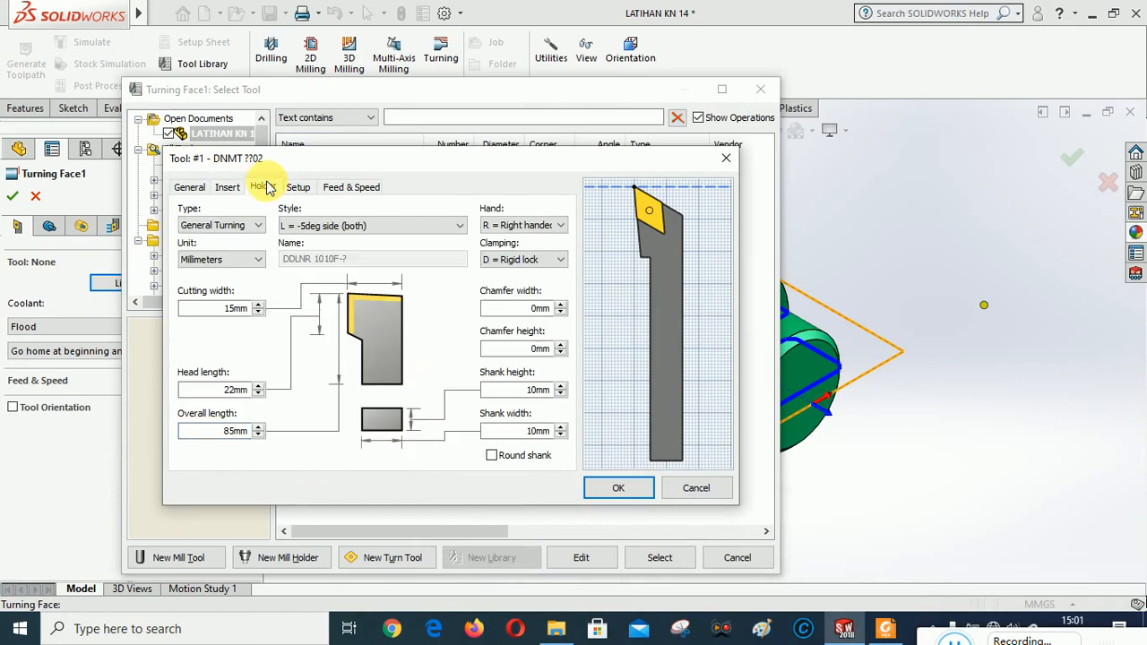
pyautogui.click(230, 187)
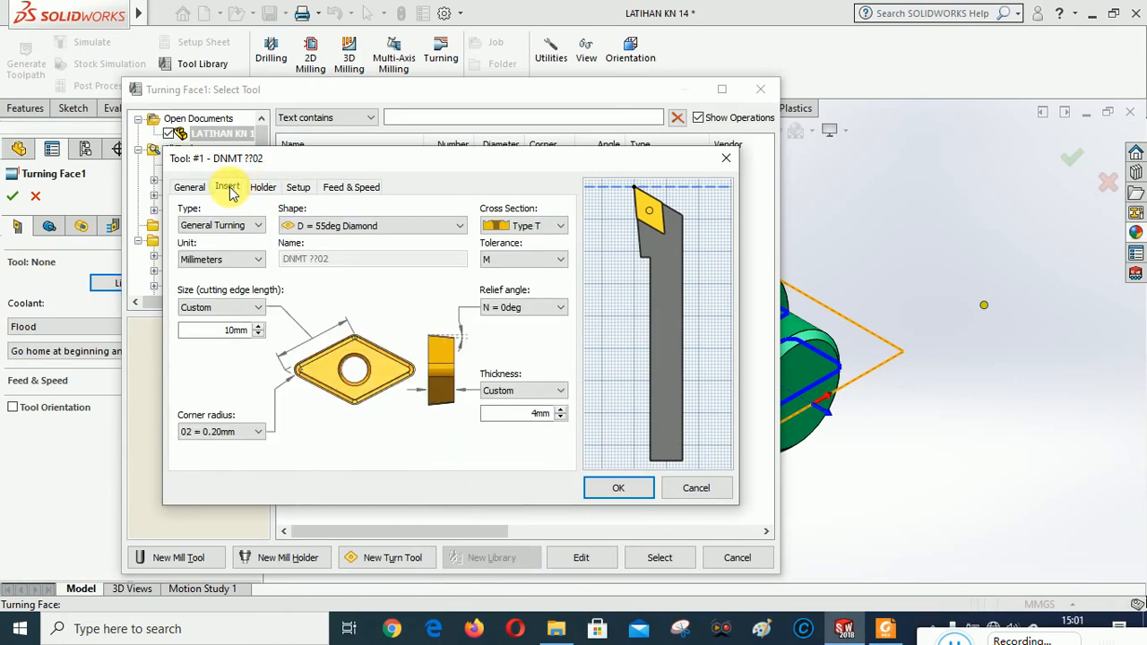
pyautogui.click(619, 487)
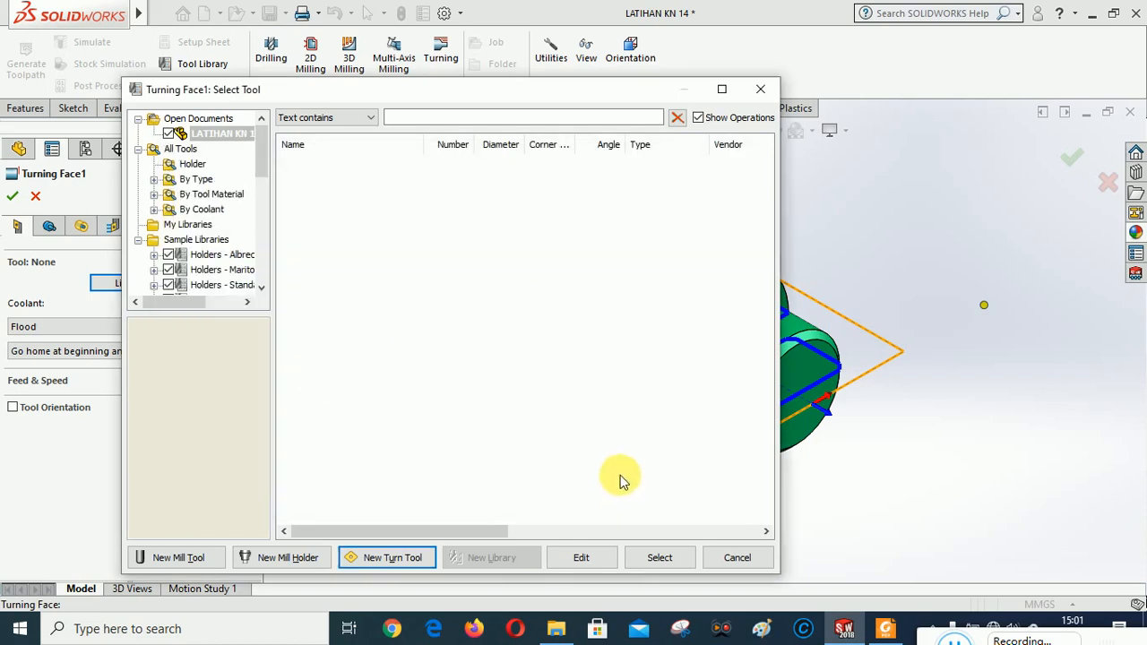
pyautogui.click(660, 558)
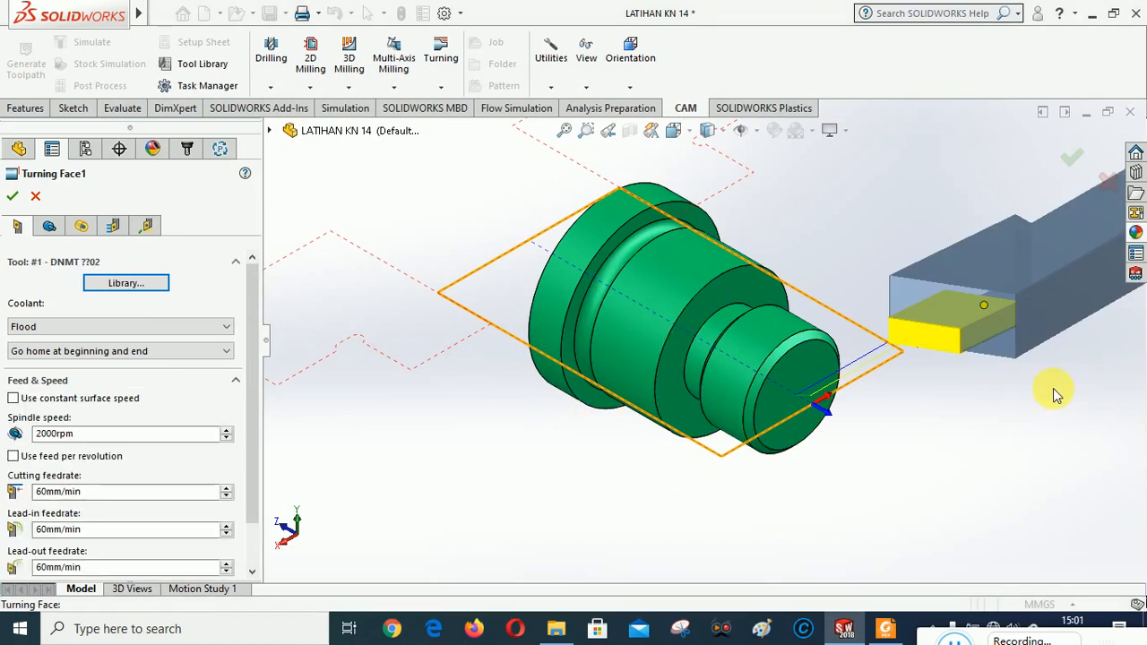
# Examine the tool's position against the part and stock in several standard views, ending with a flat view of the X-Z plane
pyautogui.scroll(3, 574, 354)
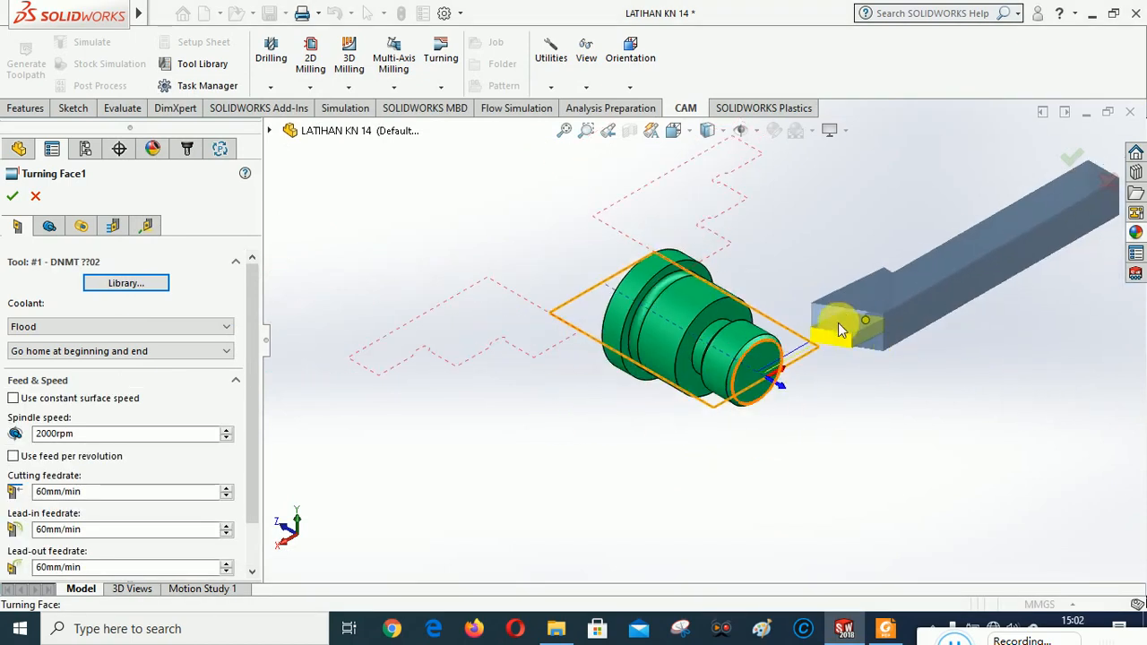
pyautogui.click(673, 130)
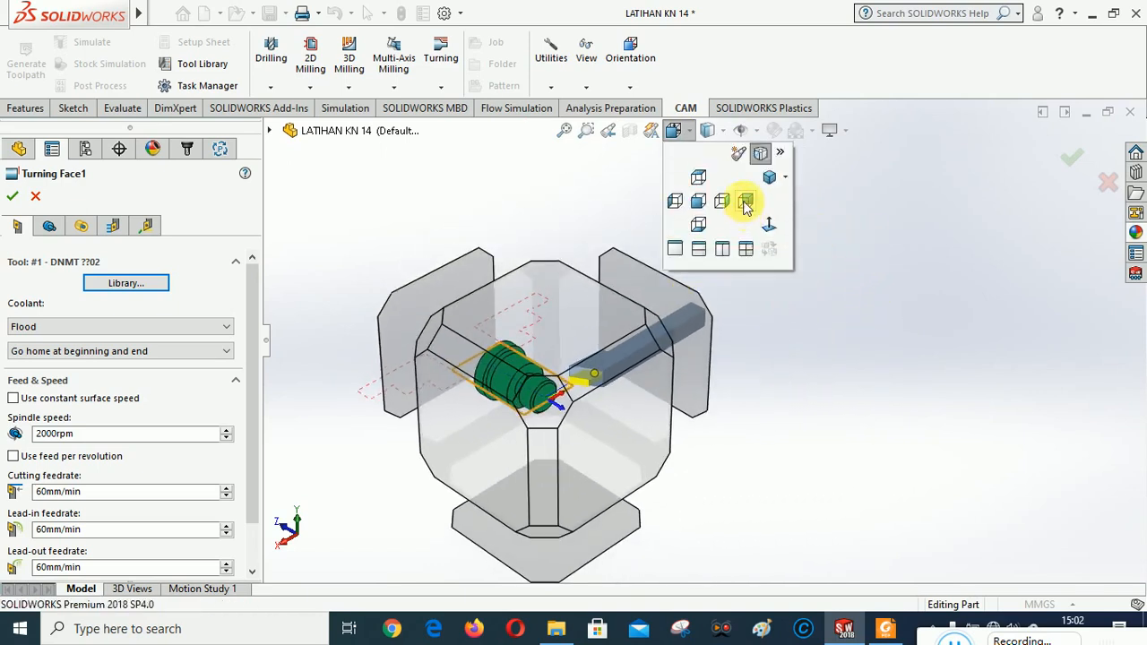
pyautogui.click(634, 436)
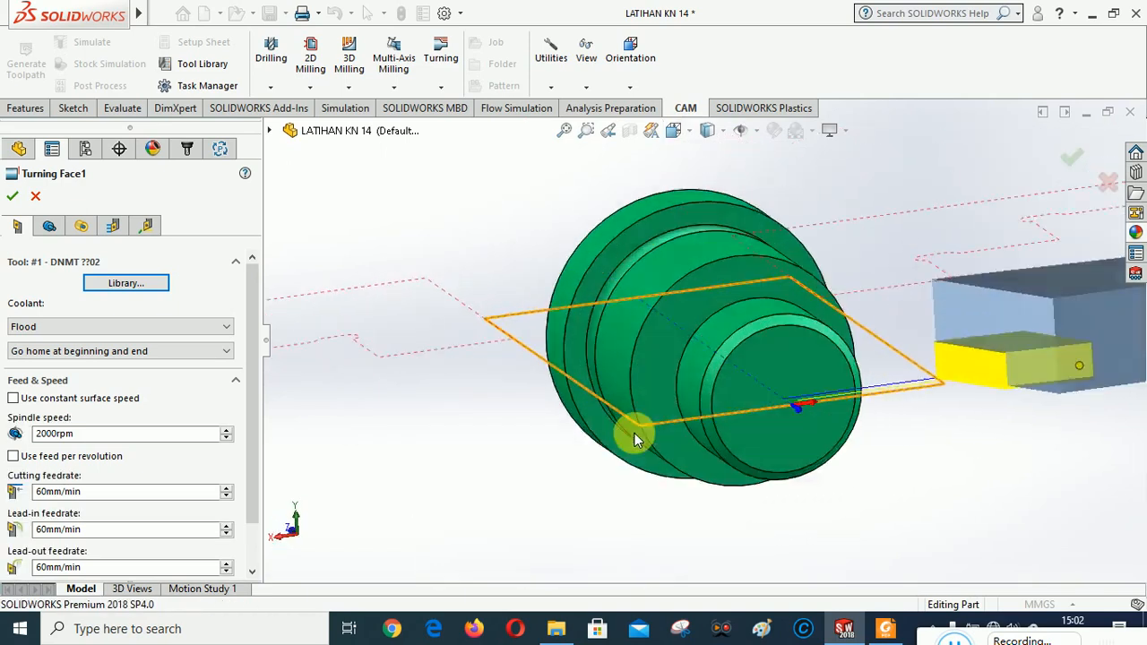
pyautogui.click(674, 132)
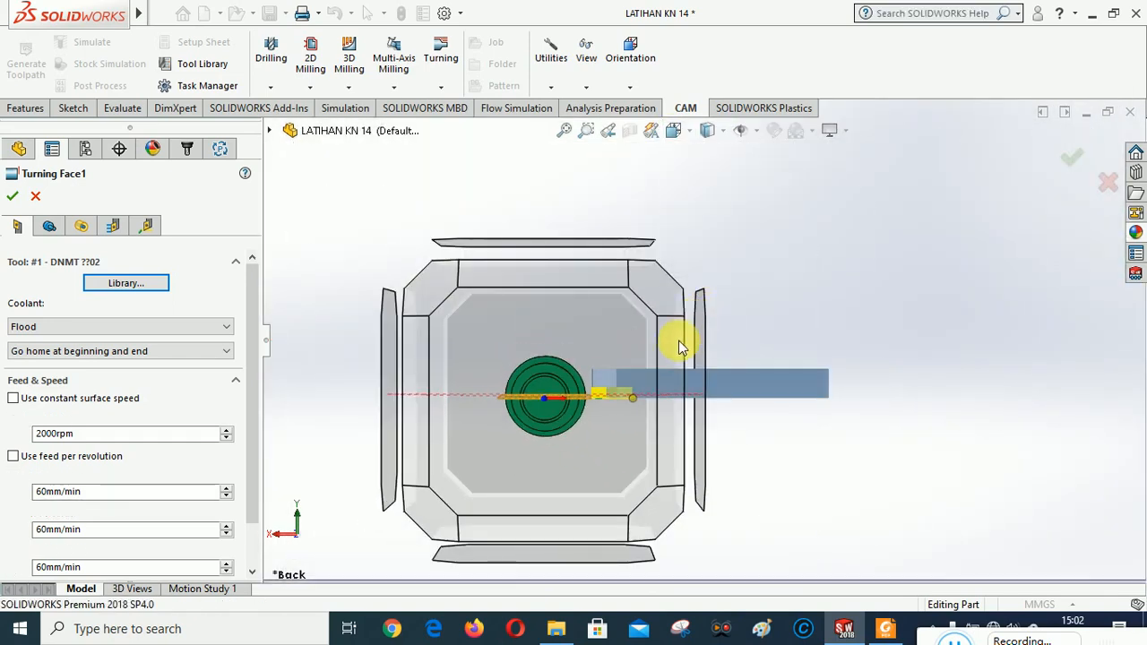
pyautogui.click(677, 342)
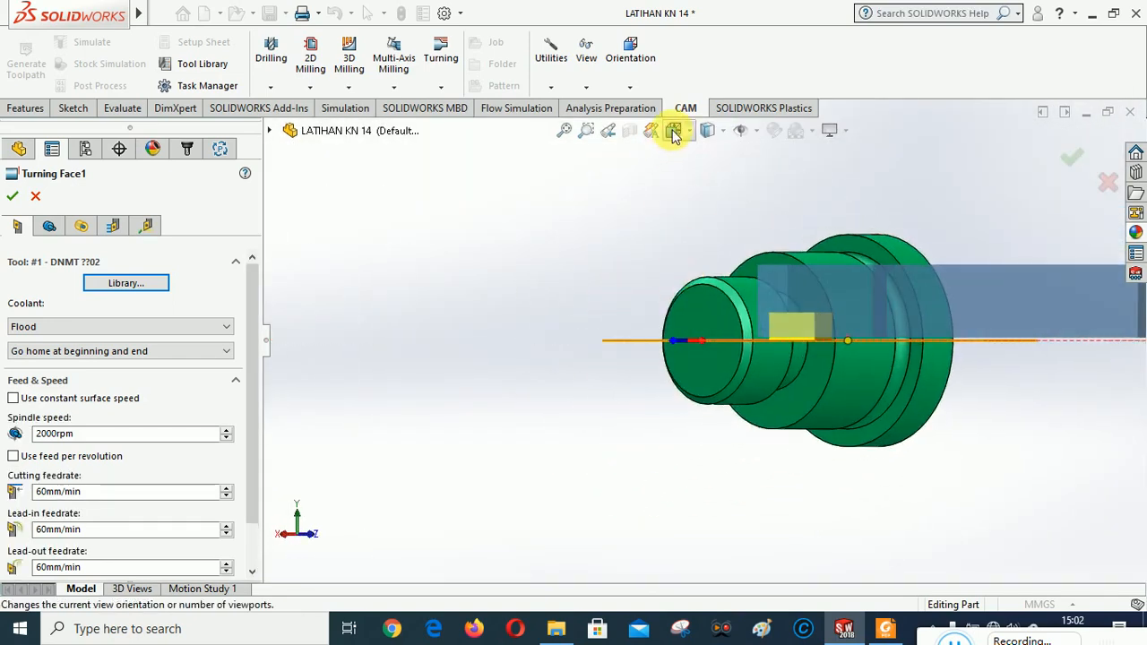
pyautogui.click(674, 133)
pyautogui.click(594, 330)
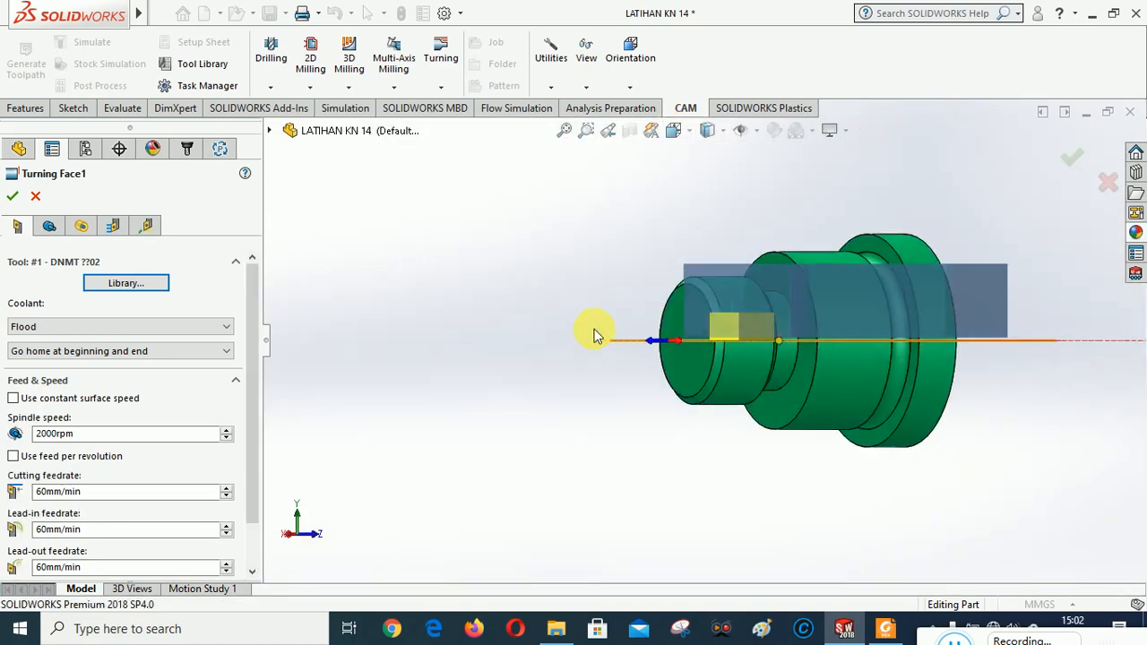
pyautogui.click(674, 132)
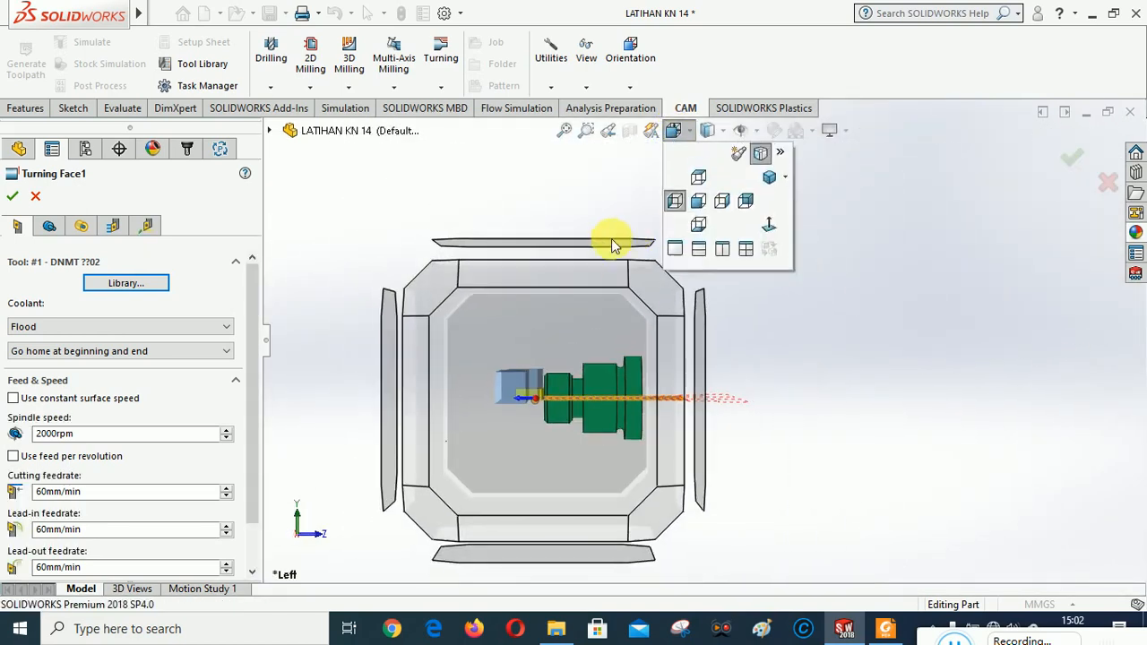
pyautogui.click(574, 276)
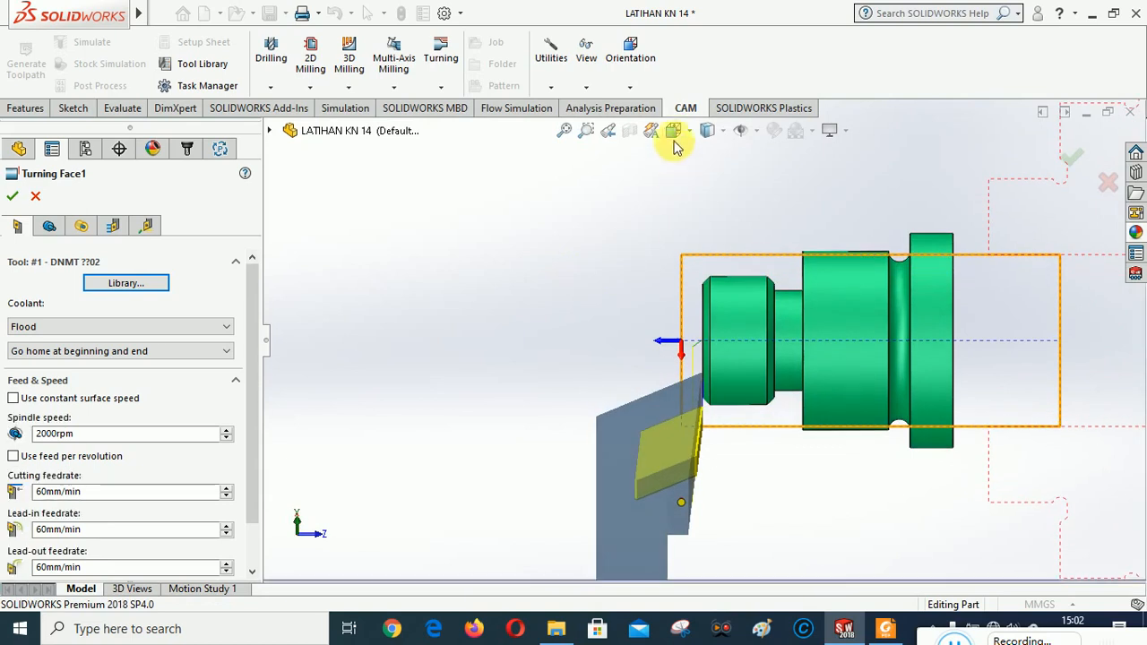
pyautogui.click(674, 134)
pyautogui.click(573, 361)
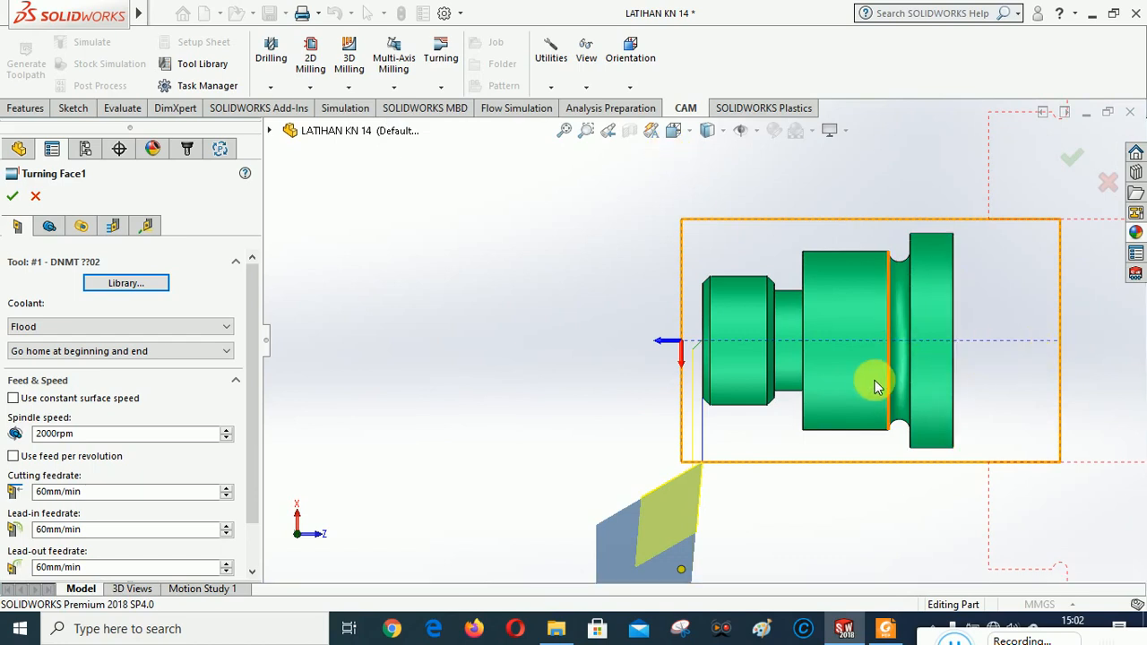
pyautogui.scroll(-2, 839, 355)
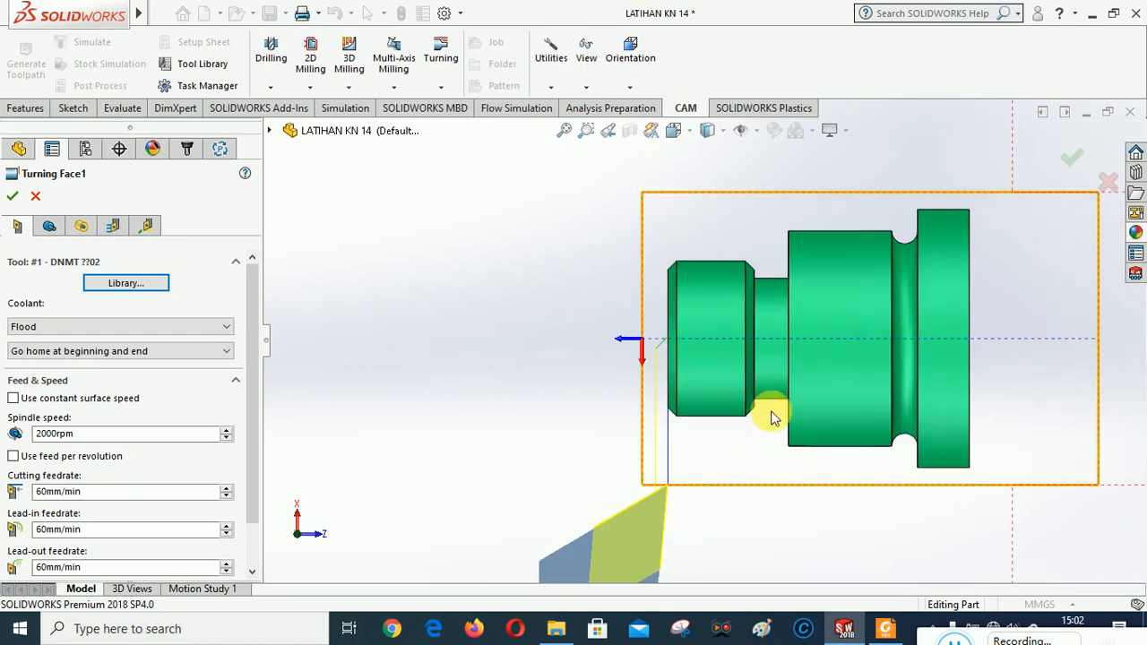
pyautogui.scroll(-2, 762, 457)
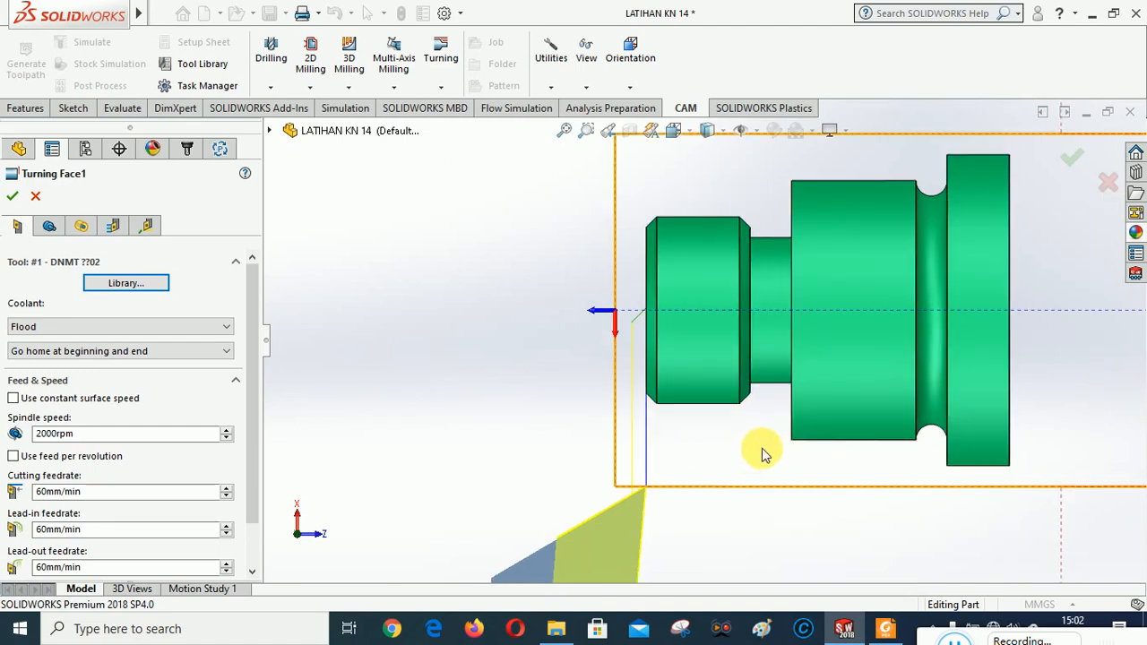
pyautogui.scroll(2, 681, 432)
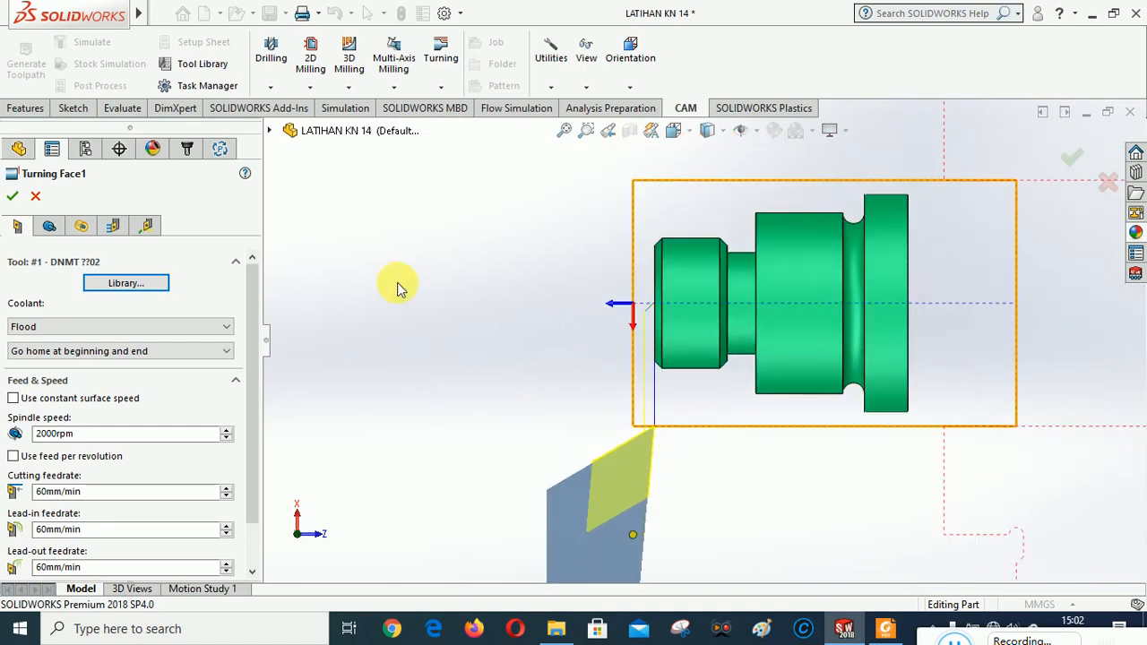
pyautogui.scroll(1, 703, 359)
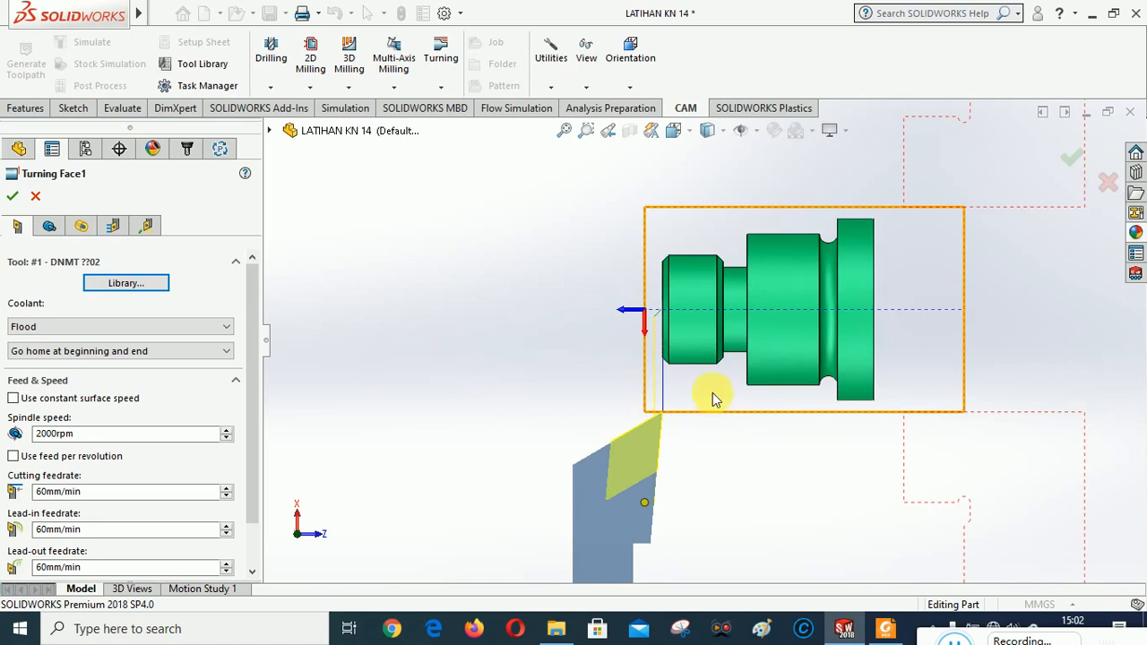
pyautogui.scroll(-1, 717, 396)
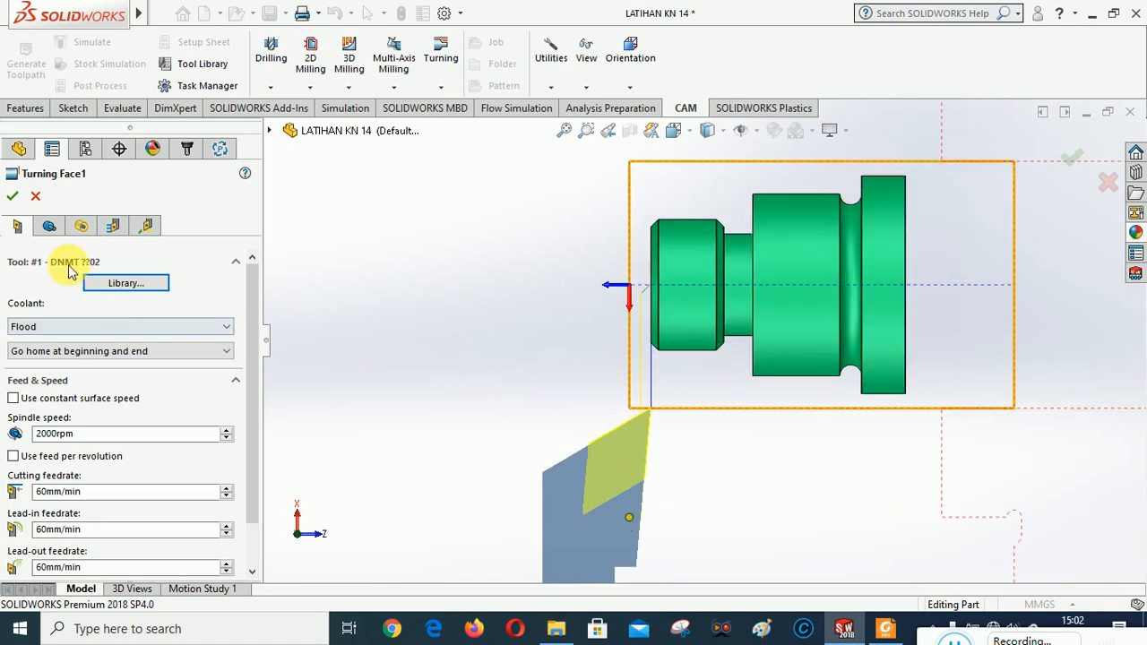
# Review the facing operation's geometry and radii settings, and enable multiple passes with a 1.5 mm stepover
pyautogui.click(49, 226)
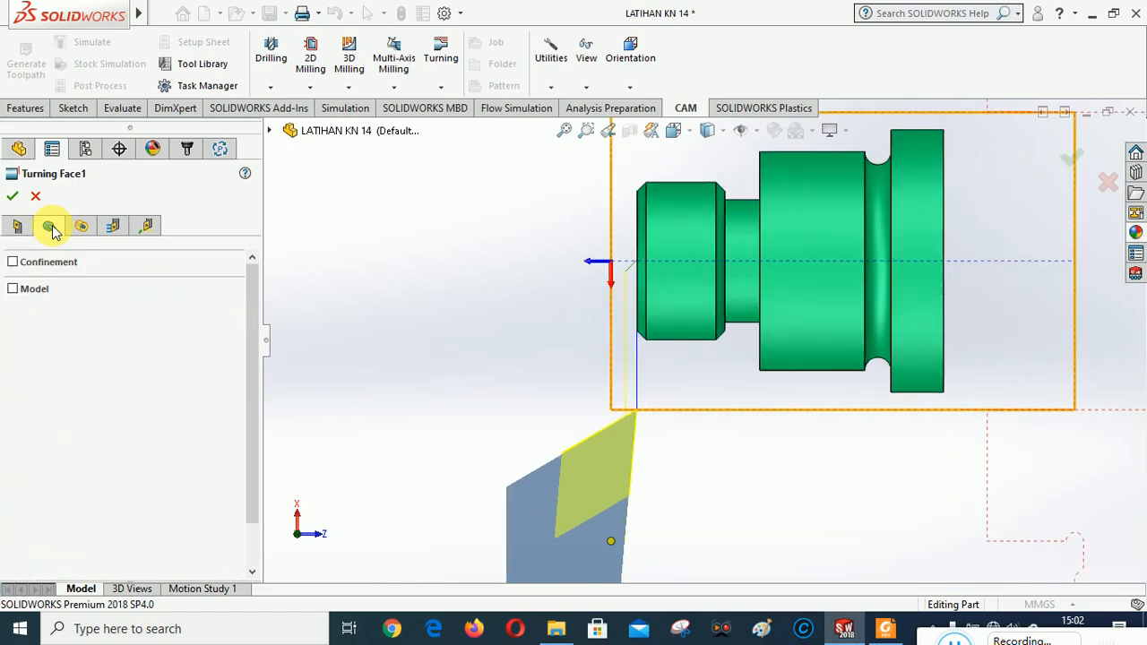
pyautogui.click(81, 225)
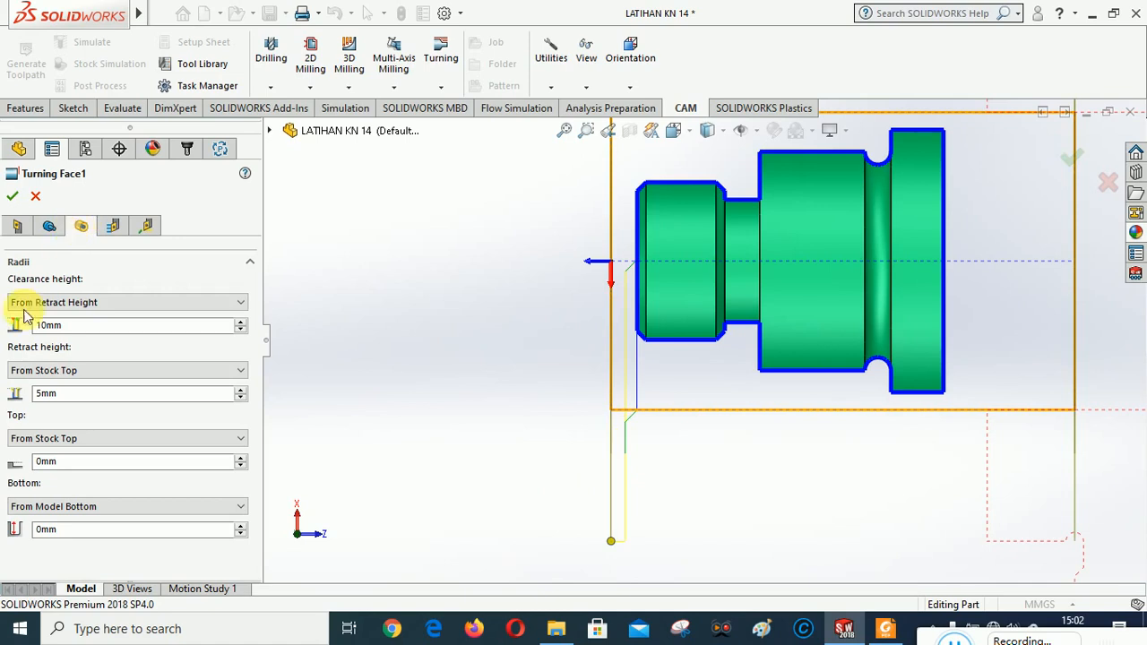
pyautogui.click(112, 227)
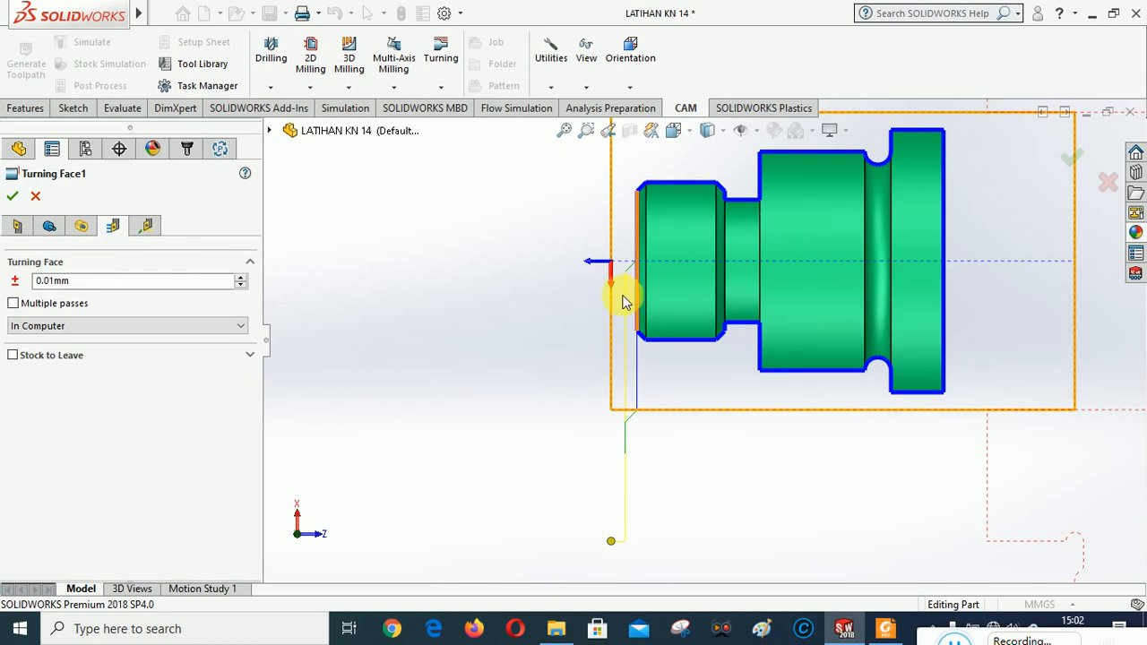
pyautogui.click(15, 304)
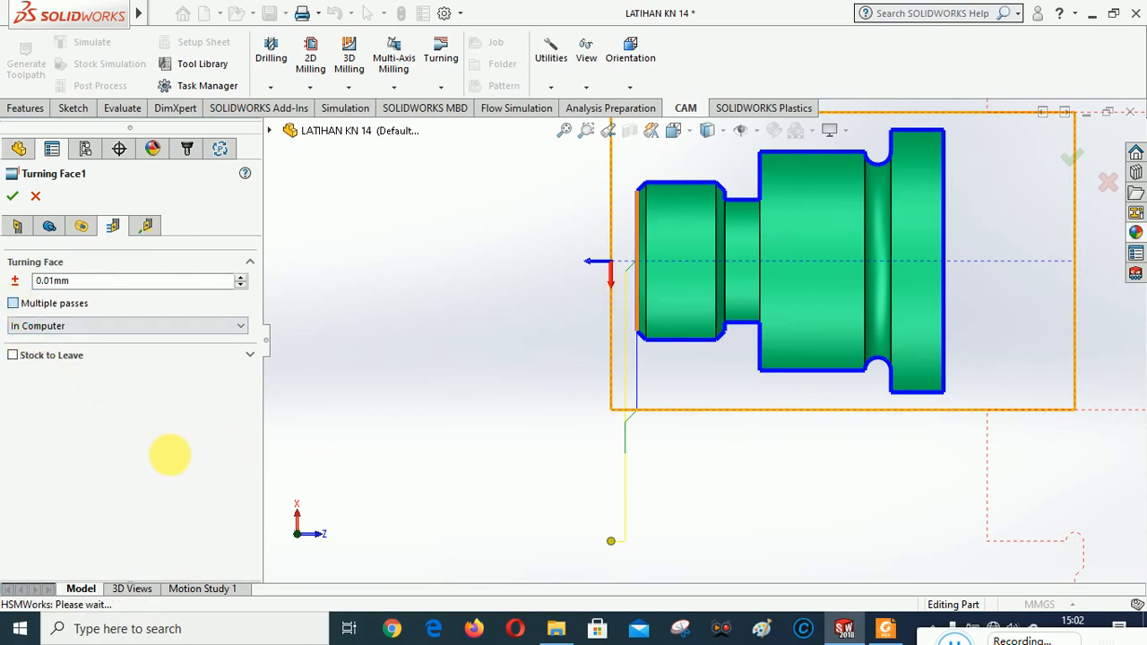
pyautogui.click(67, 325)
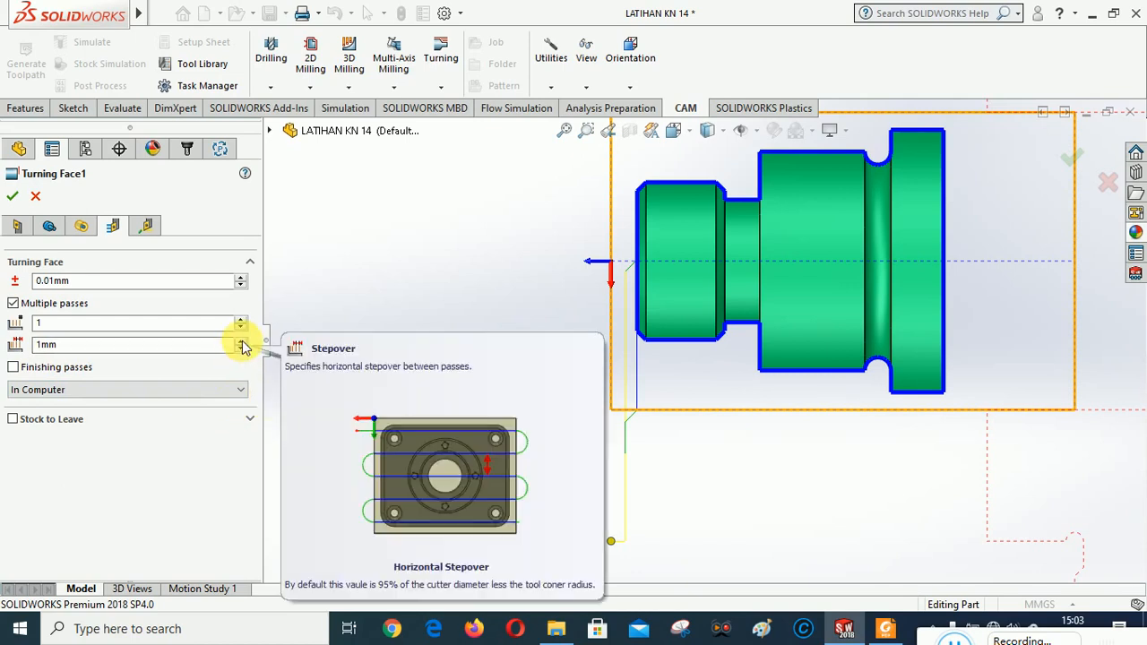
pyautogui.click(40, 344)
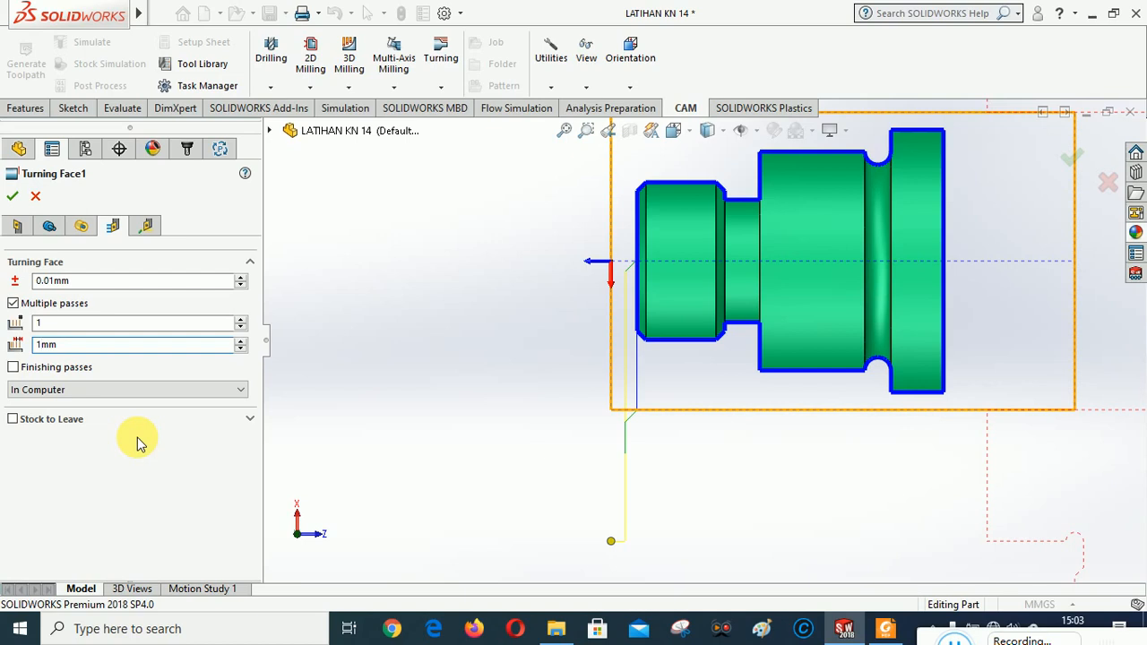
pyautogui.write('.')
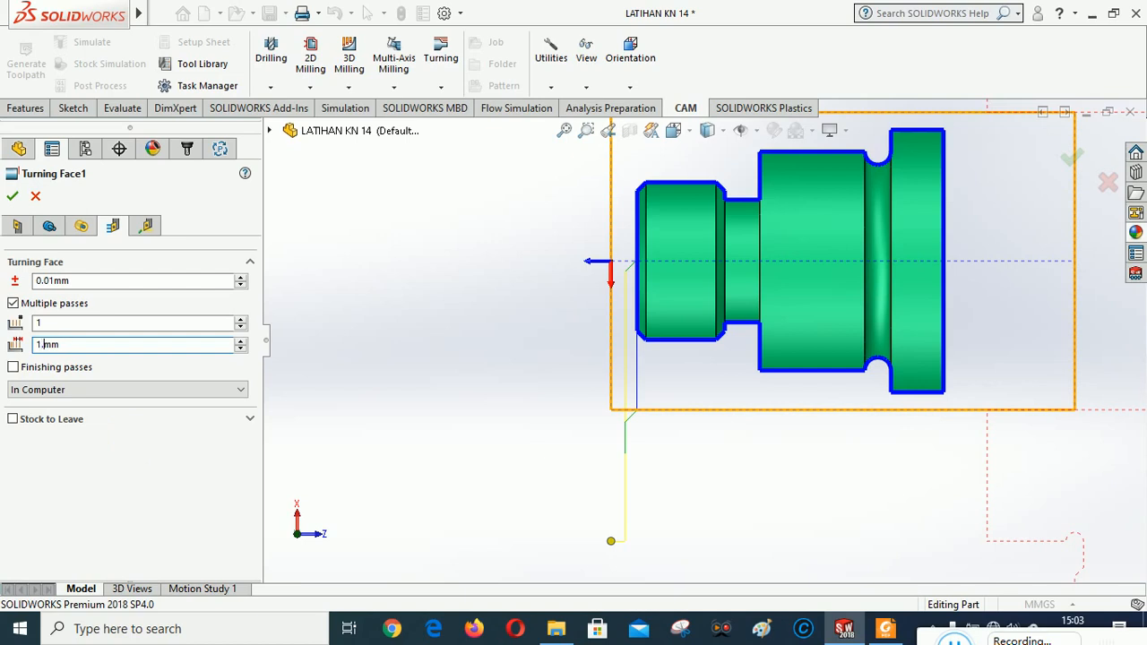
pyautogui.write('5')
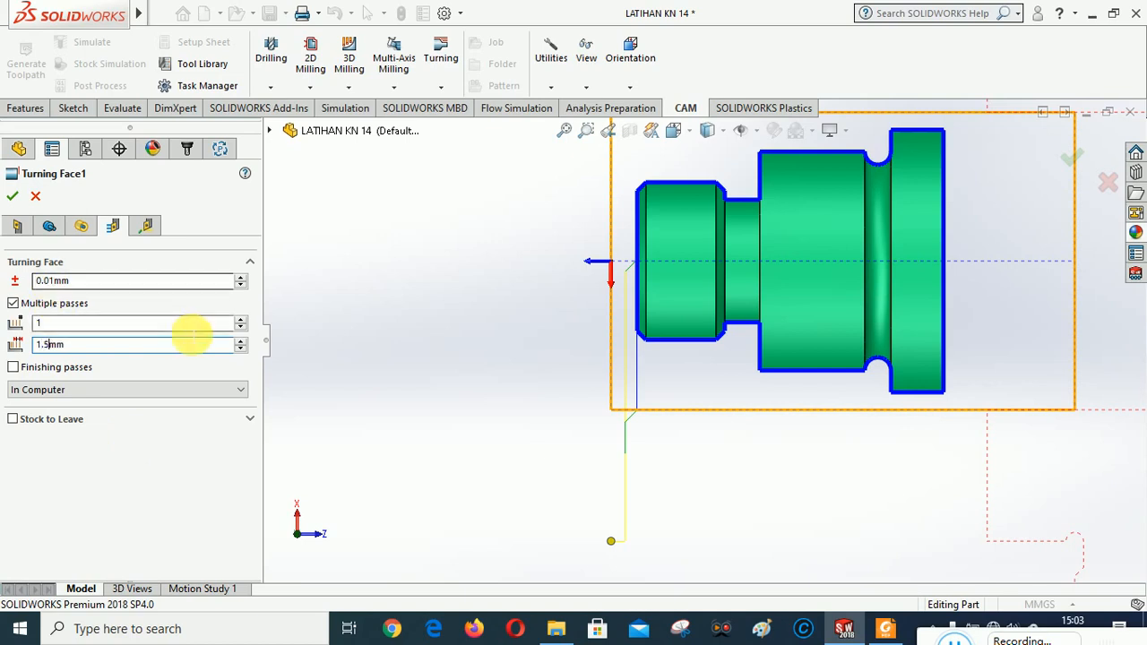
# Set the facing operation's number of stepovers to 3 and its stepover to 1 mm
pyautogui.click(239, 319)
pyautogui.click(194, 496)
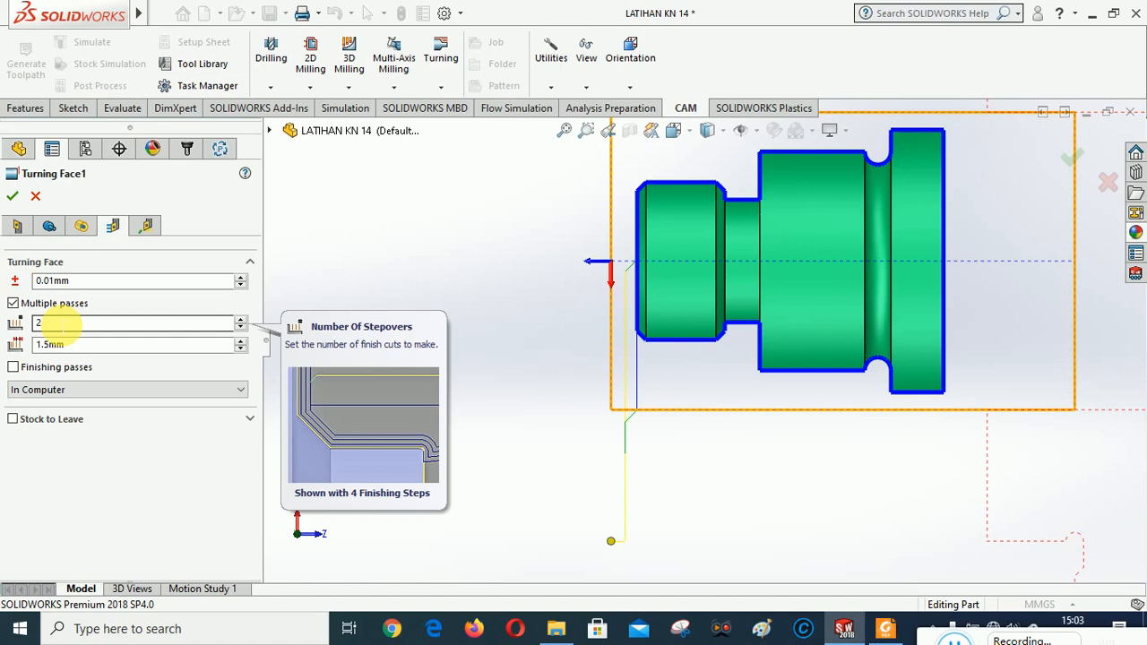
pyautogui.click(240, 319)
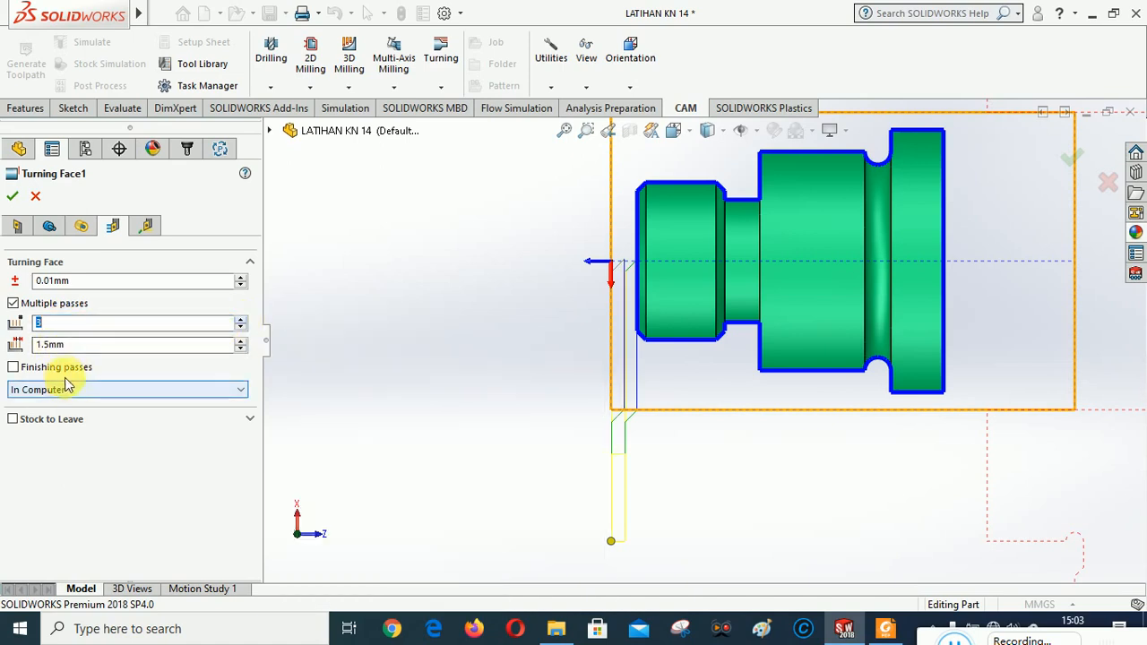
pyautogui.click(53, 347)
pyautogui.press('BackSpace')
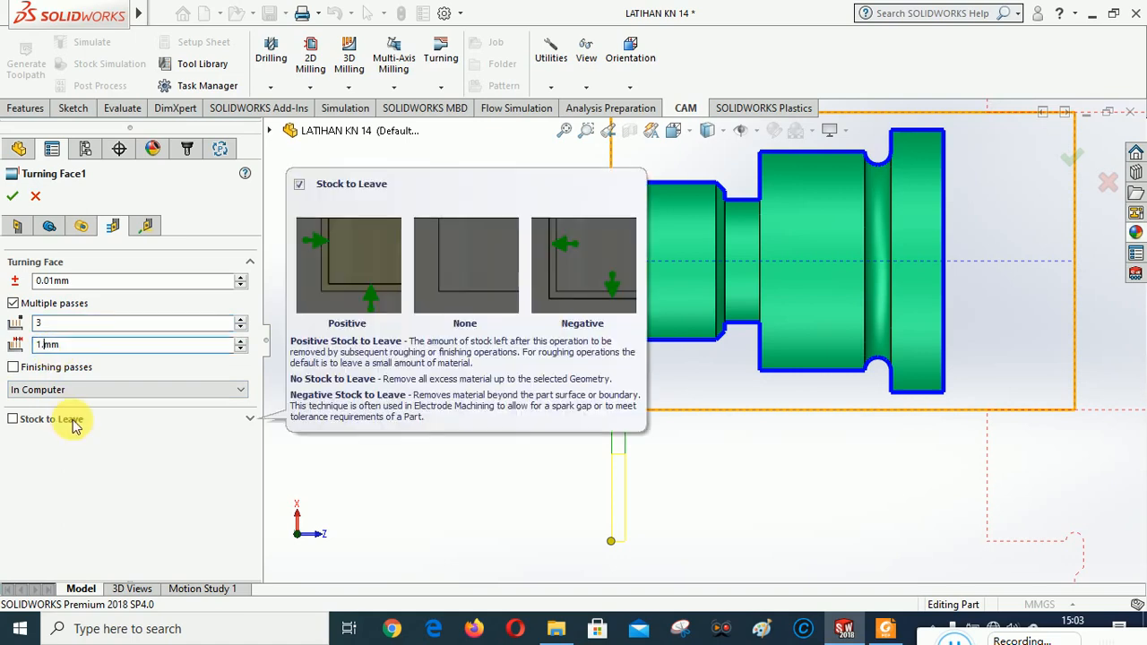
pyautogui.click(137, 474)
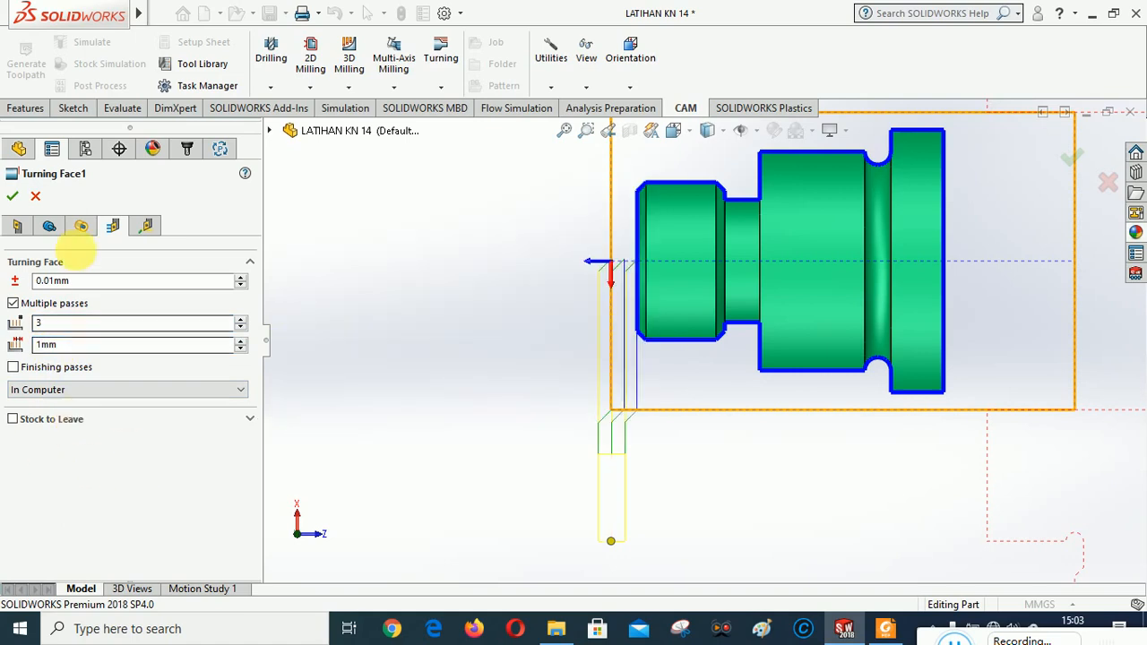
# Check the facing operation's linking settings, keep the Full Retraction policy and accept the operation
pyautogui.click(149, 227)
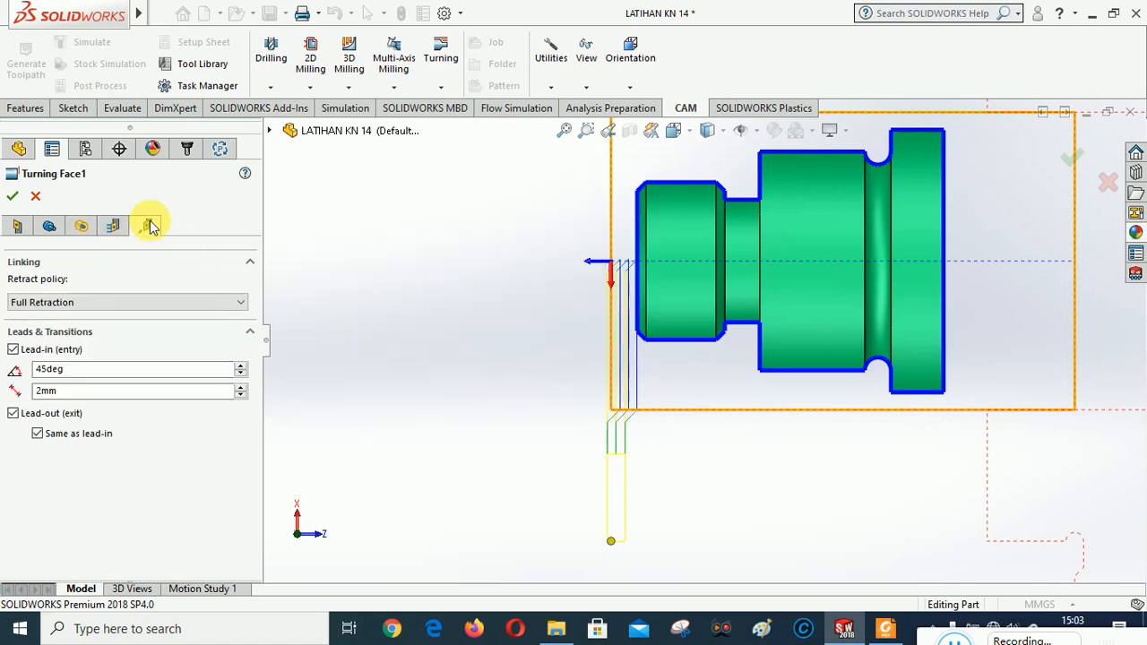
pyautogui.click(116, 303)
pyautogui.click(115, 304)
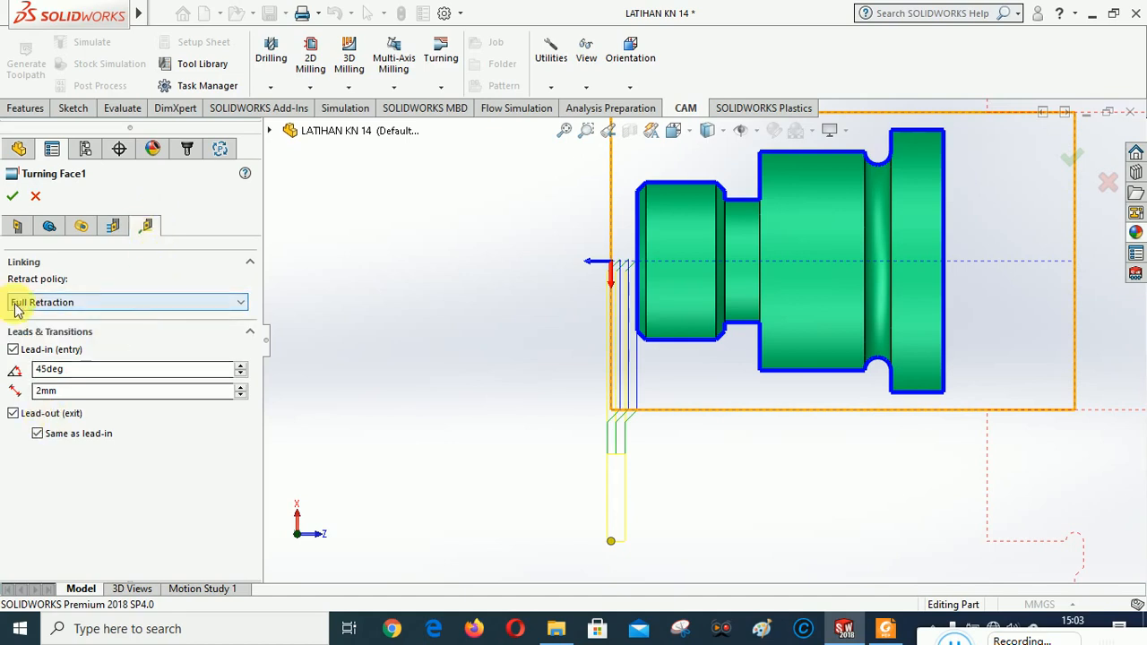
pyautogui.click(13, 196)
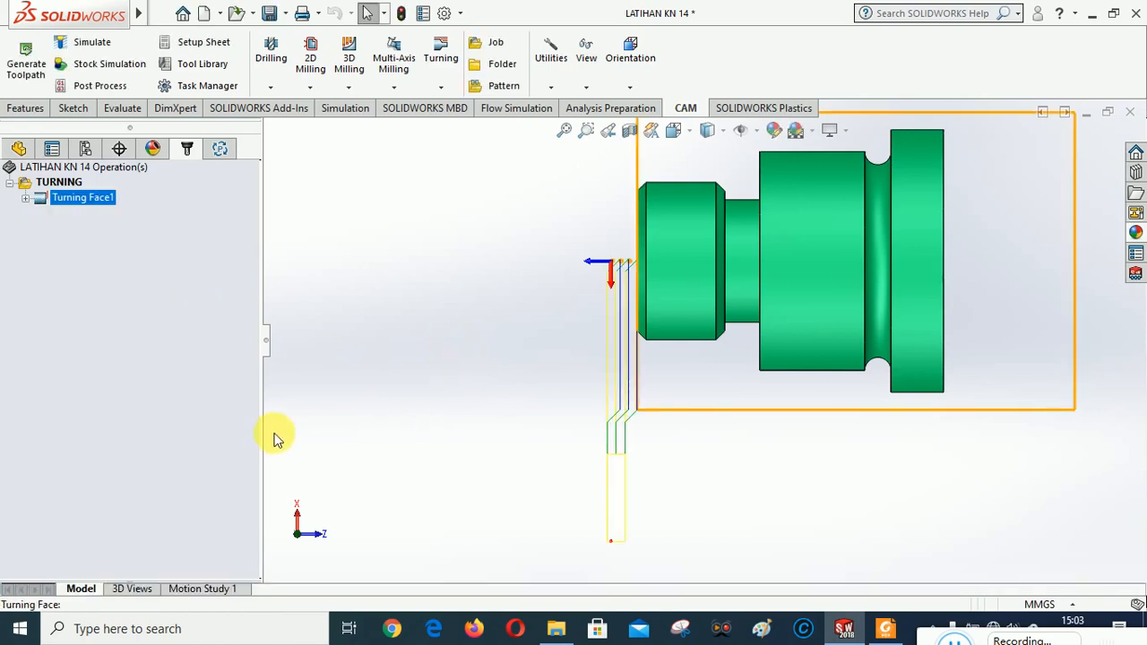
# Run the stock simulation for the whole TURNING job at a slower playback speed and inspect the faced end of the stock
pyautogui.click(54, 183)
pyautogui.rightClick(54, 183)
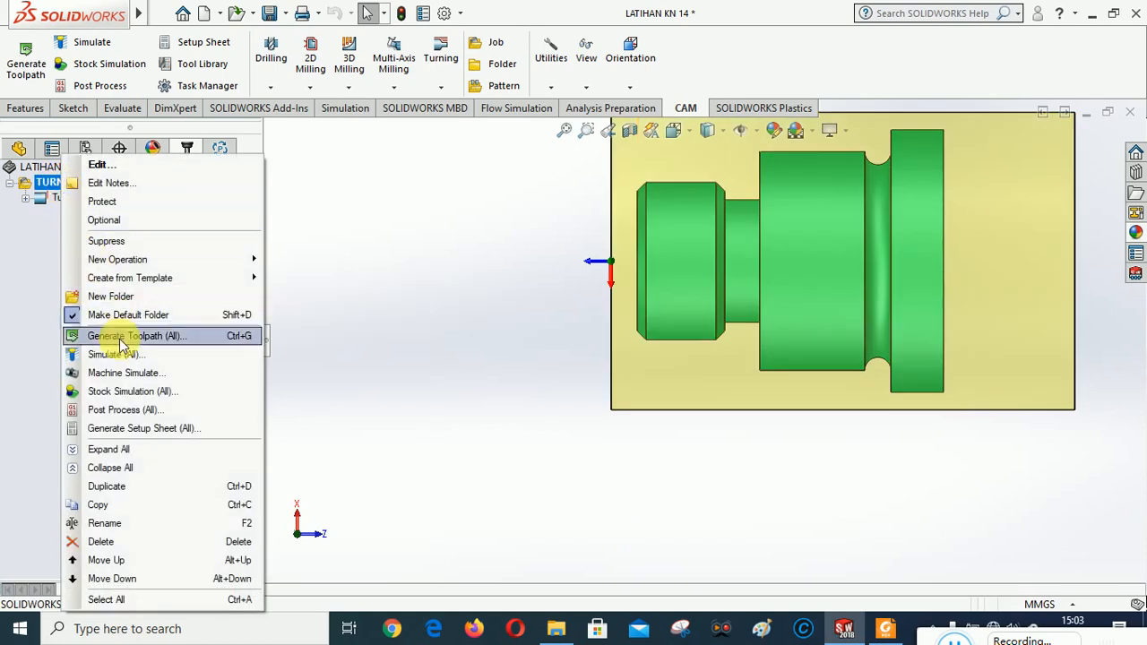
pyautogui.click(126, 393)
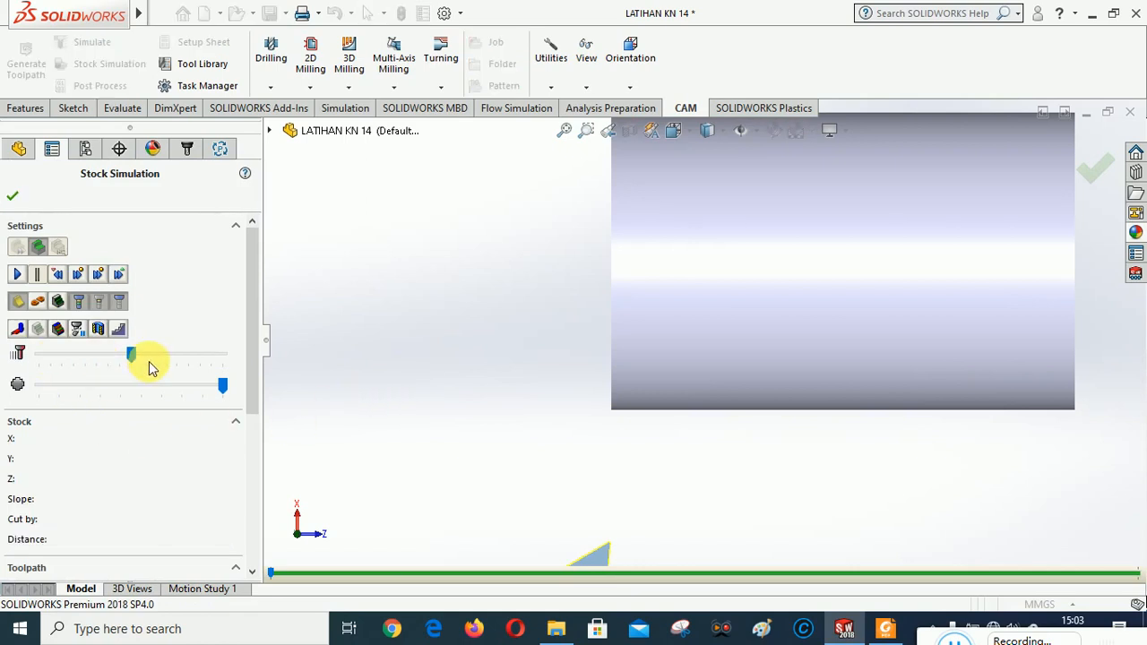
pyautogui.moveTo(133, 353); pyautogui.dragTo(96, 355)
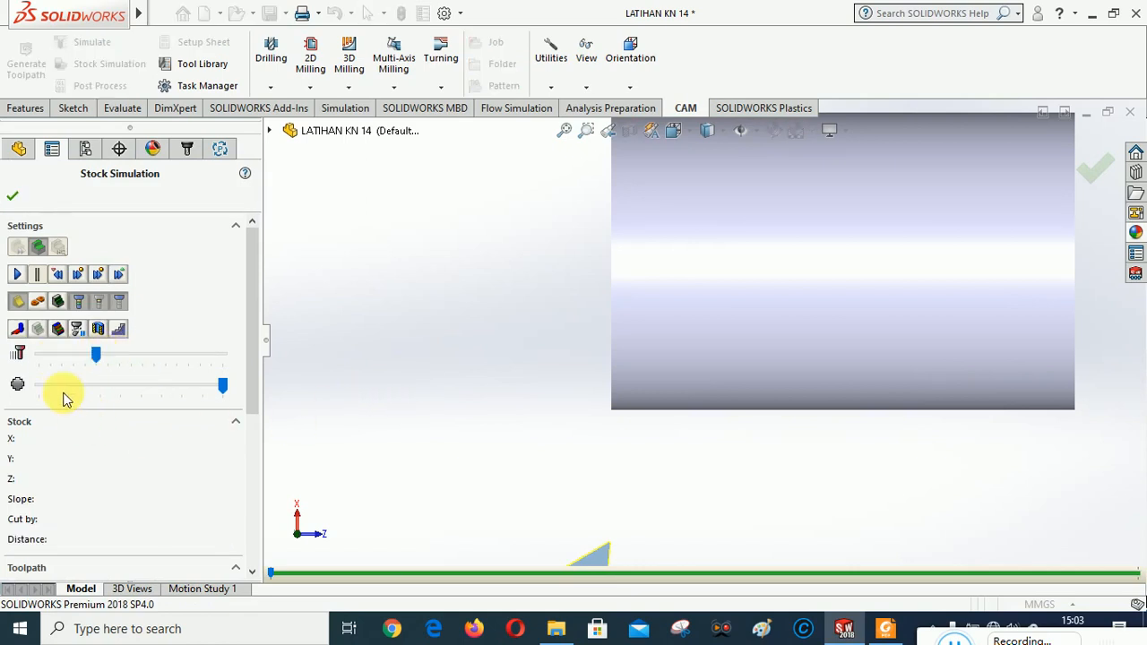
pyautogui.click(18, 276)
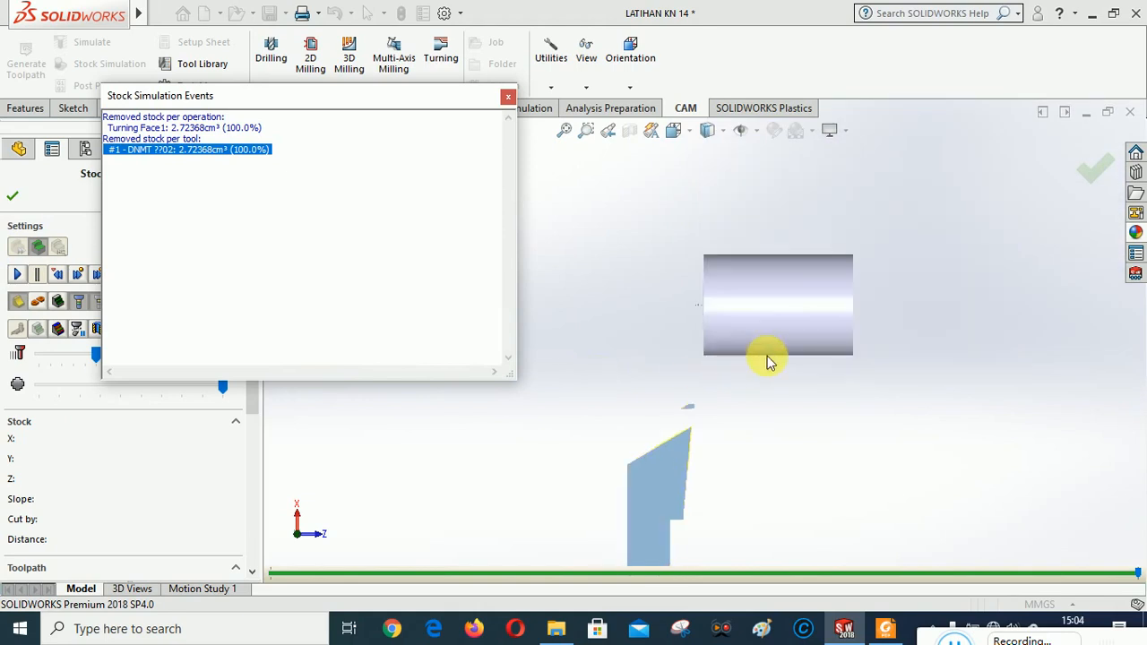
pyautogui.scroll(-2, 767, 356)
pyautogui.scroll(-4, 676, 330)
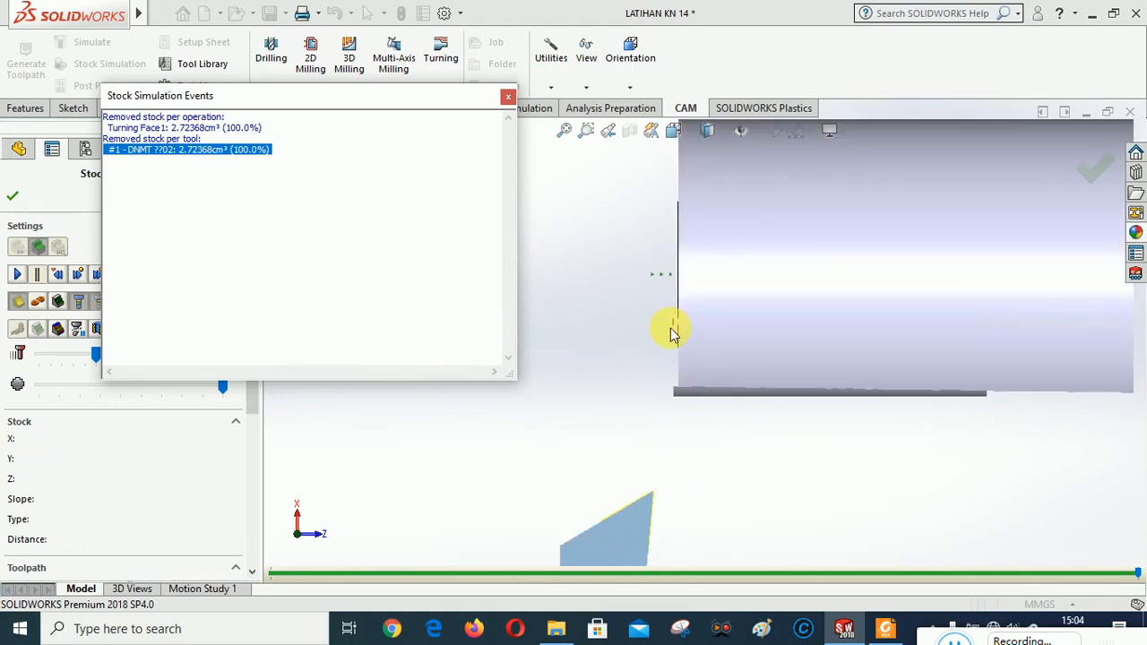
pyautogui.scroll(-1, 691, 377)
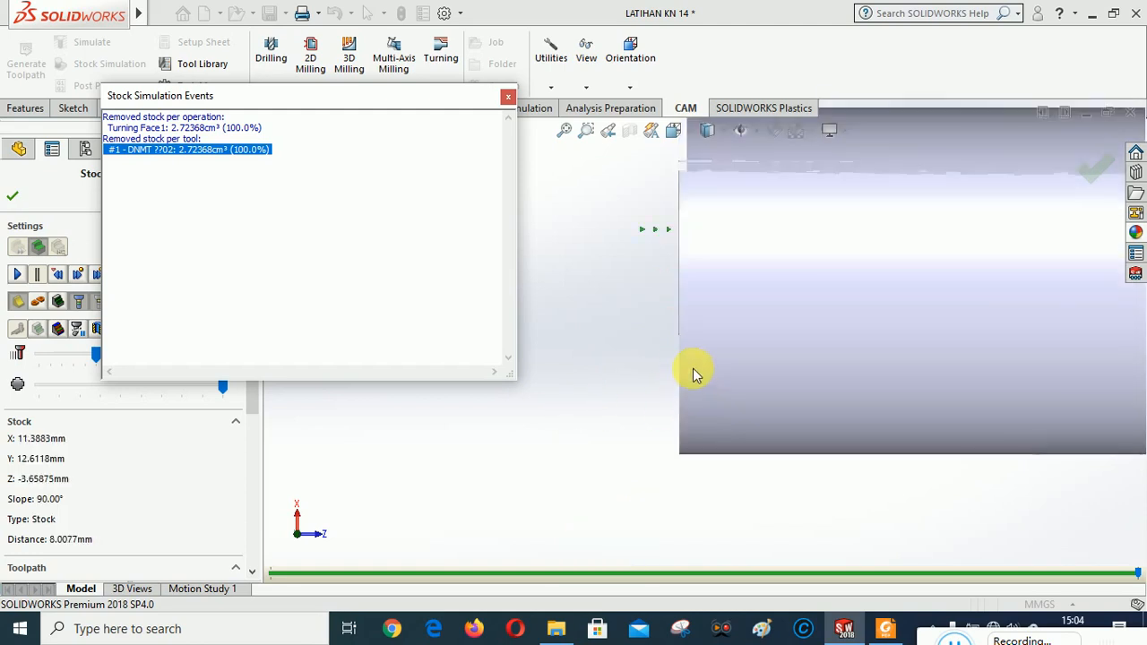
pyautogui.scroll(4, 687, 368)
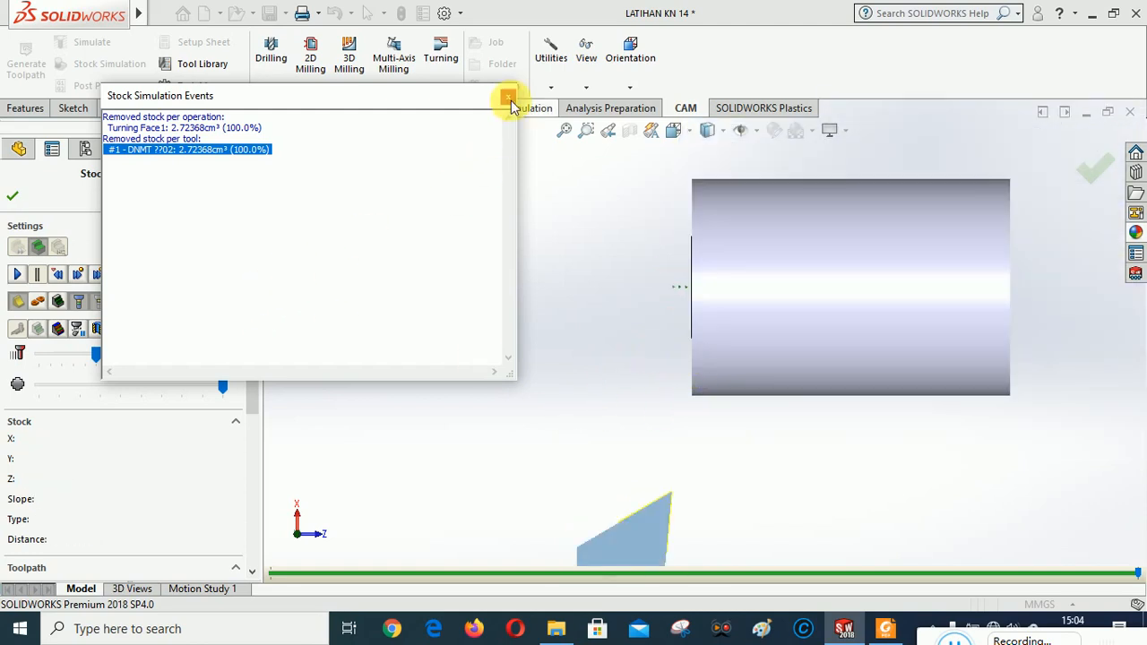
# Replay the stock simulation from the start, dismiss its events report and exit the simulation
pyautogui.click(508, 96)
pyautogui.click(17, 274)
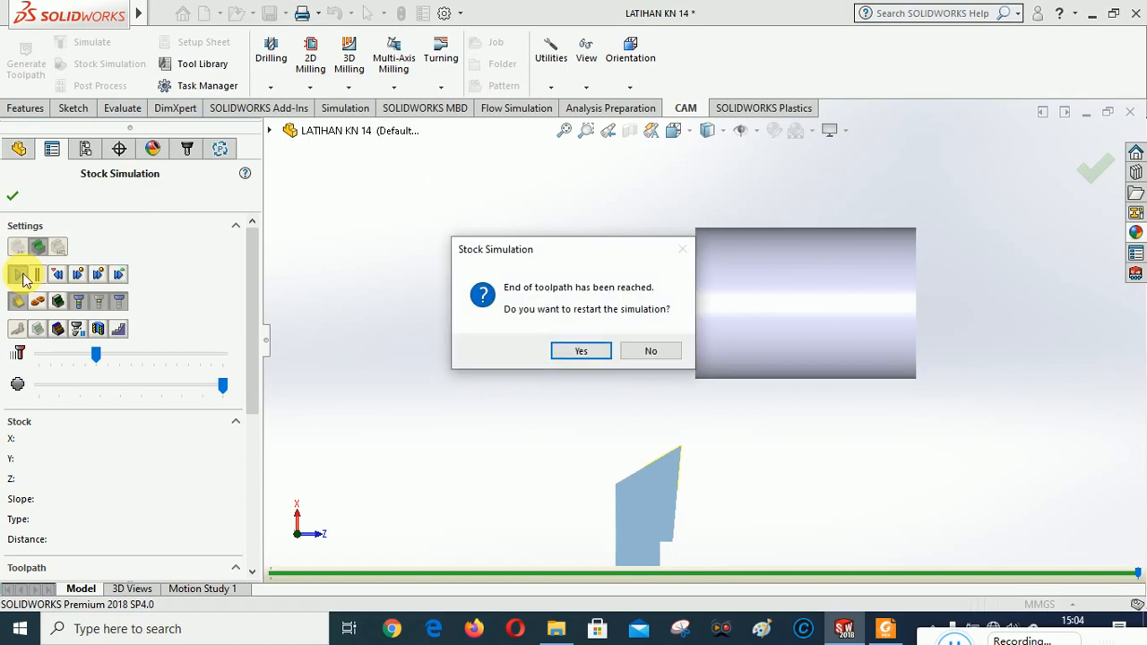
pyautogui.click(581, 352)
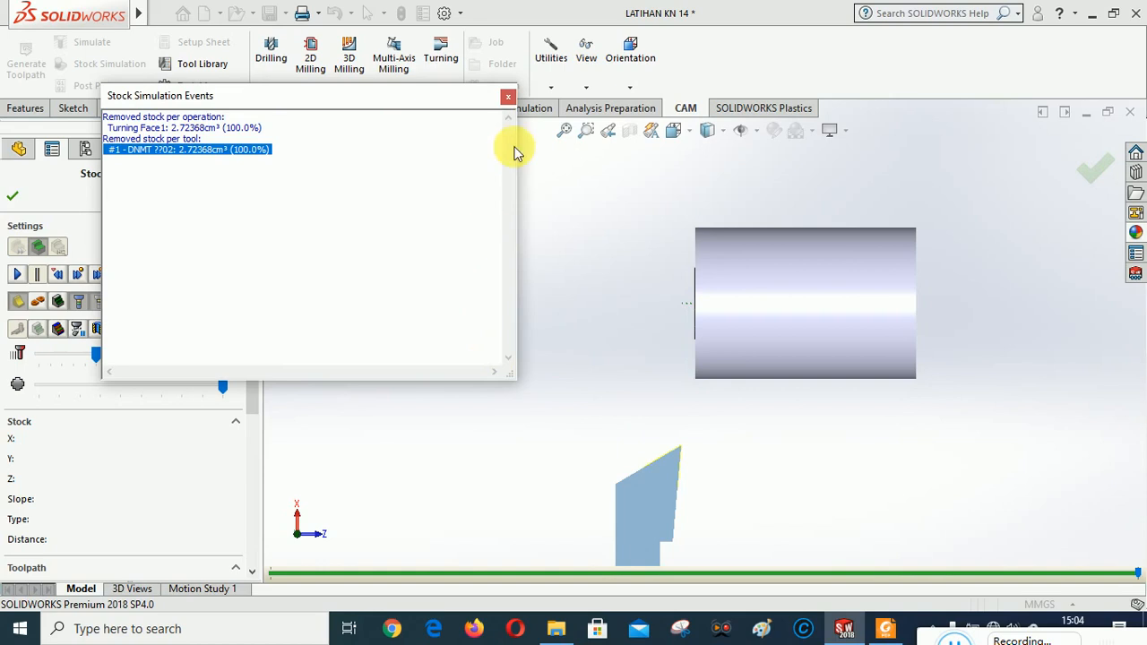
pyautogui.click(508, 96)
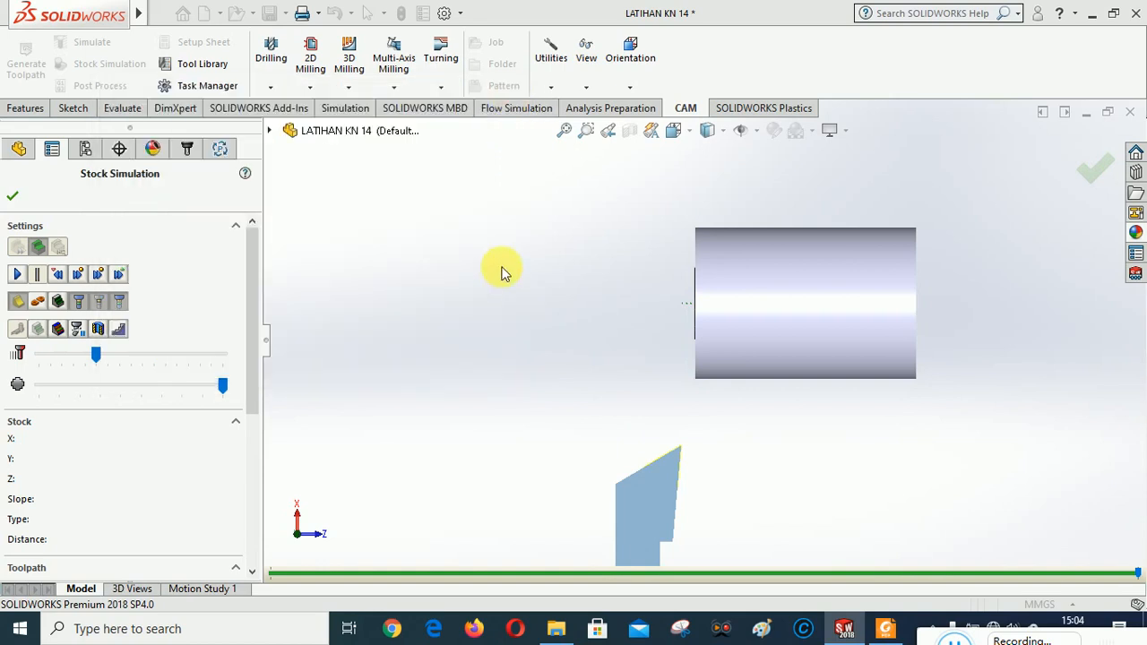
pyautogui.click(13, 198)
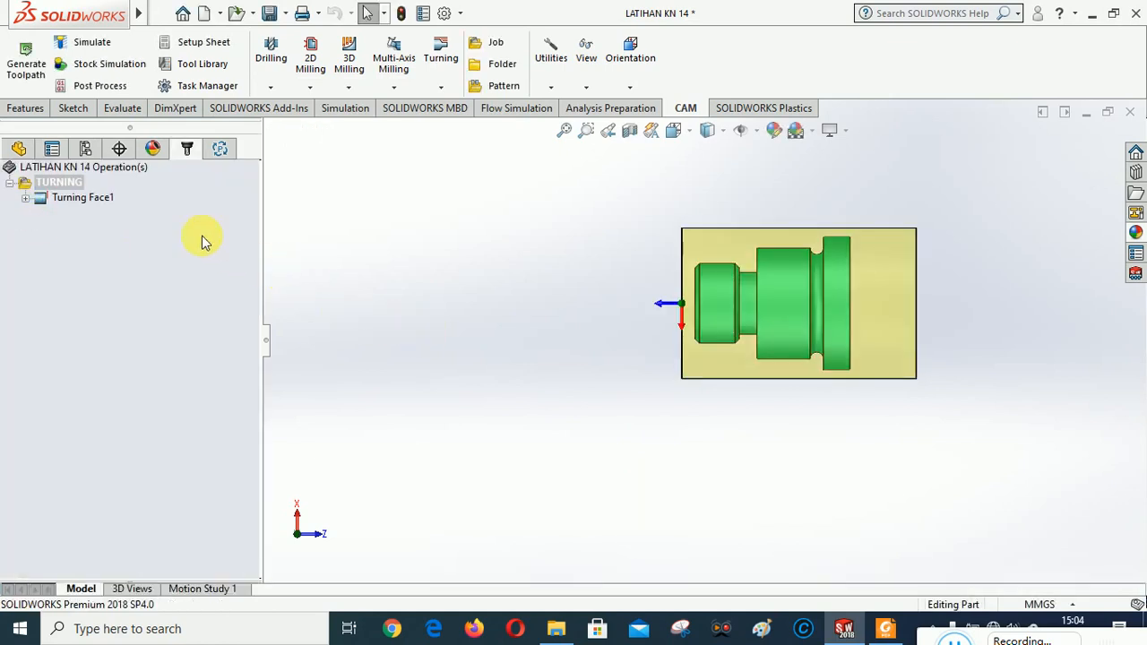
# Edit the facing operation's turning tool and change its insert shape to C = 80deg Diamond
pyautogui.rightClick(81, 206)
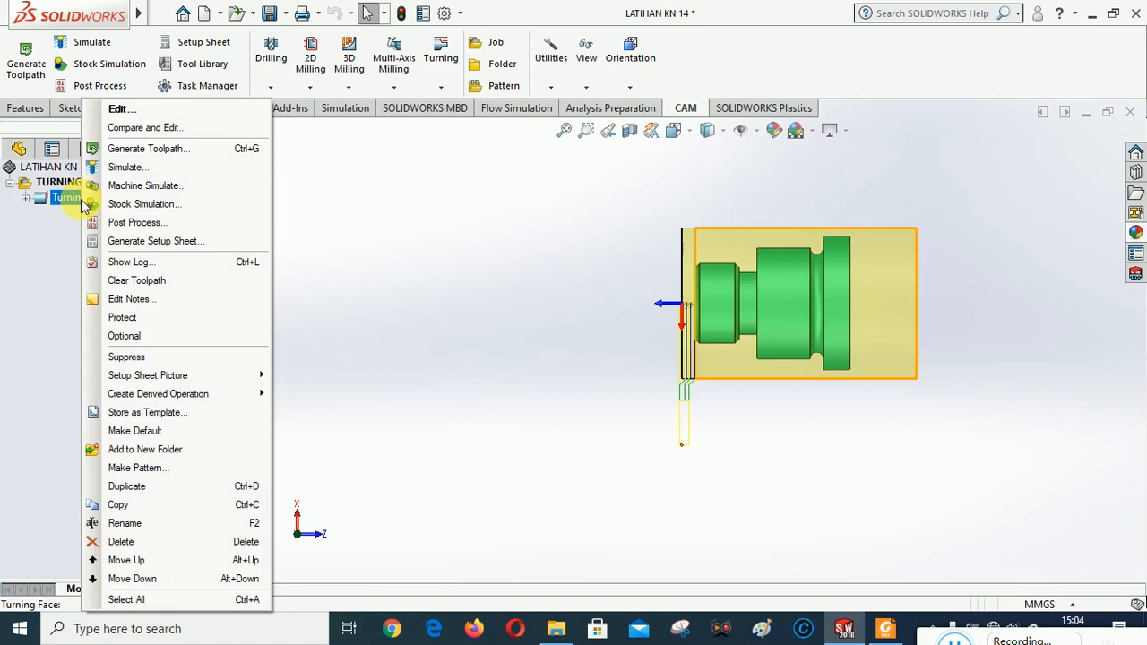
pyautogui.click(117, 109)
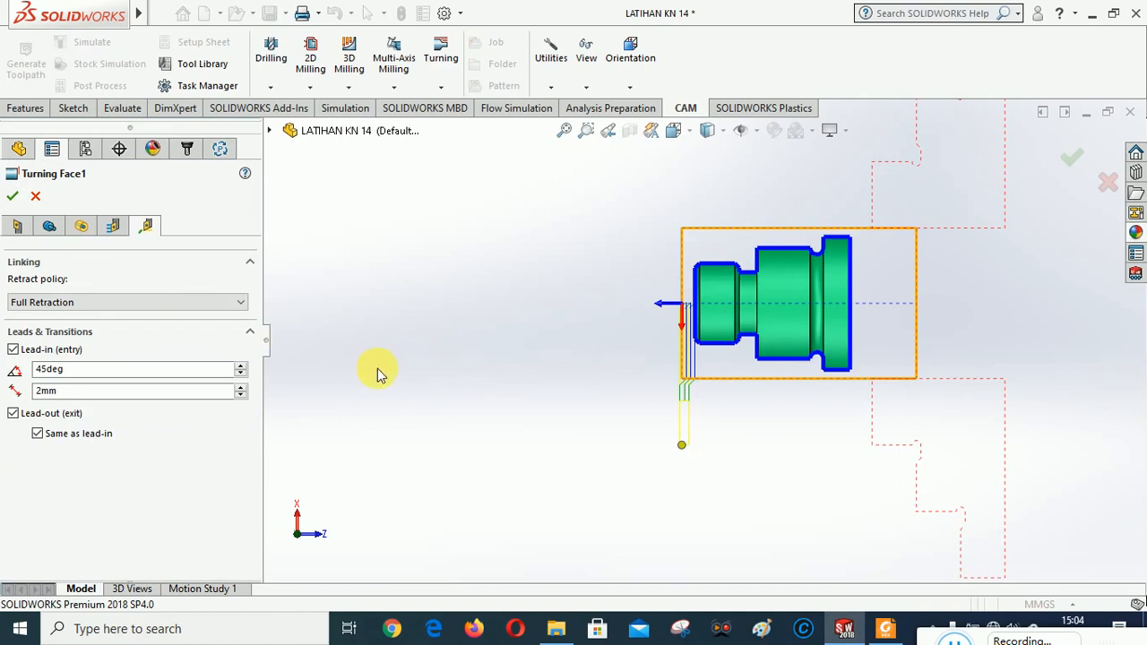
pyautogui.click(17, 226)
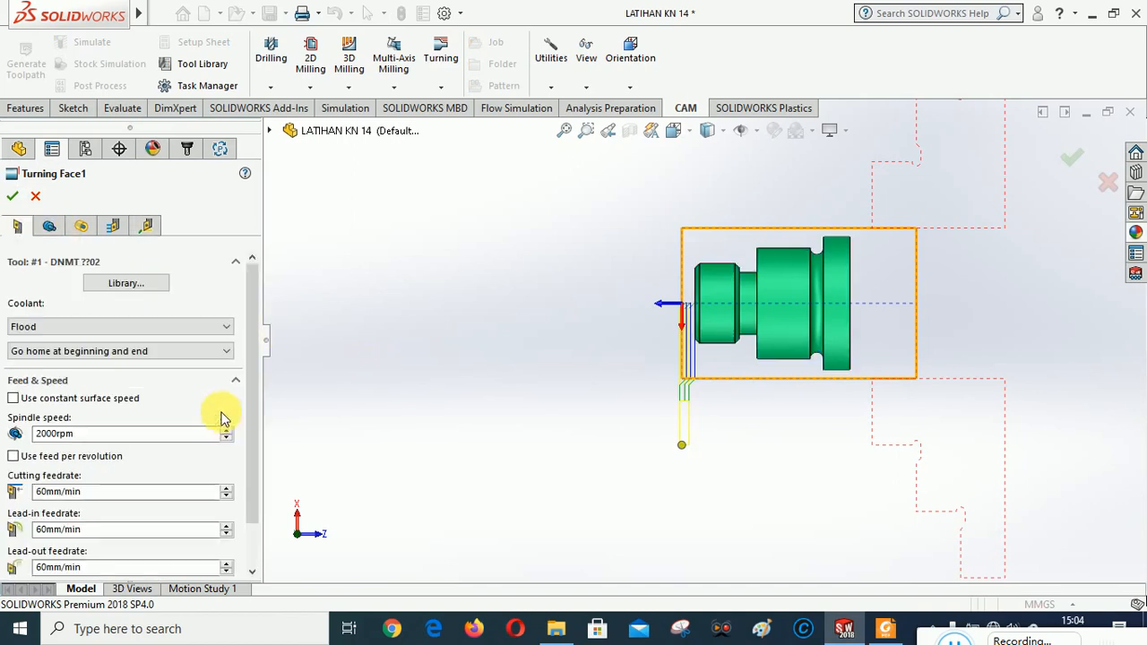
pyautogui.click(120, 283)
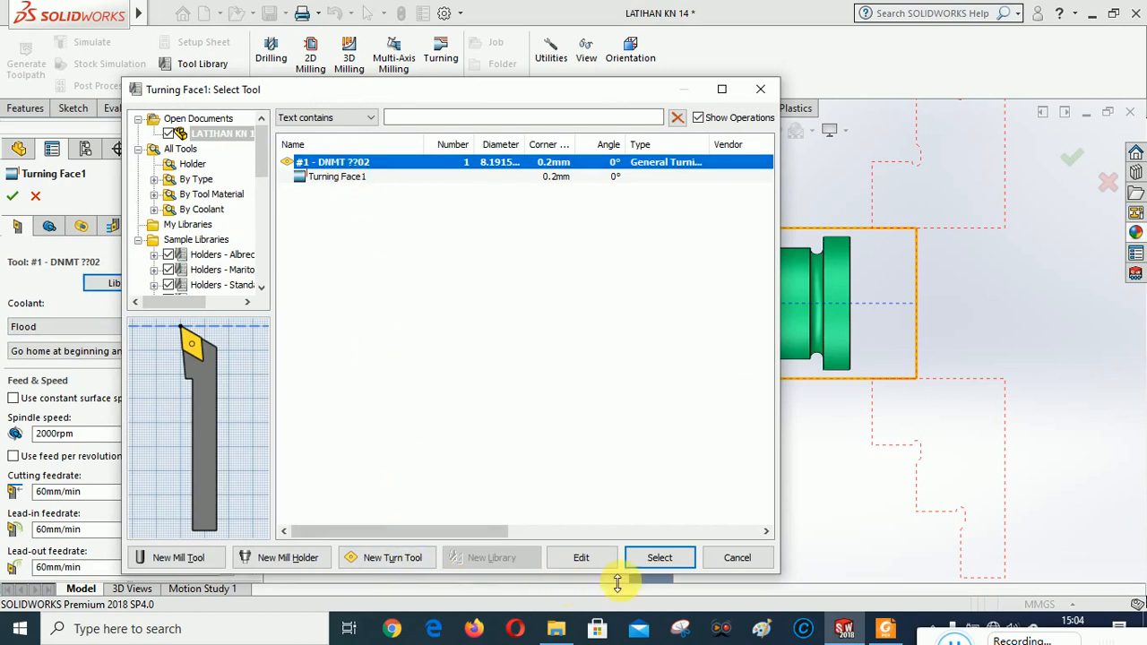
pyautogui.click(581, 559)
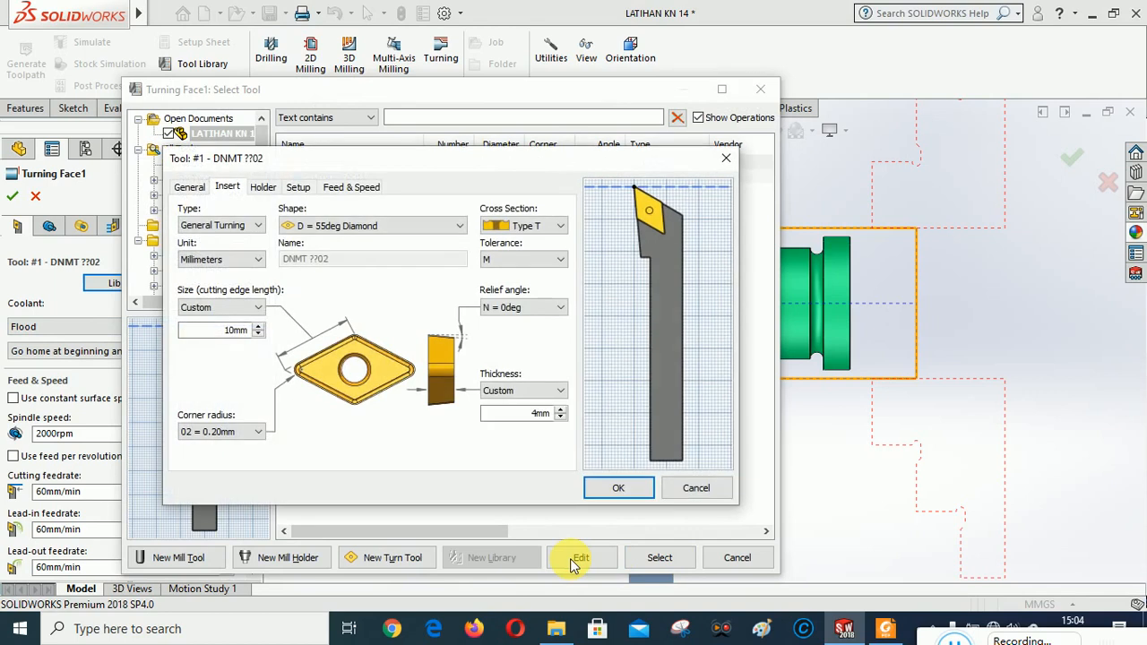
pyautogui.click(354, 230)
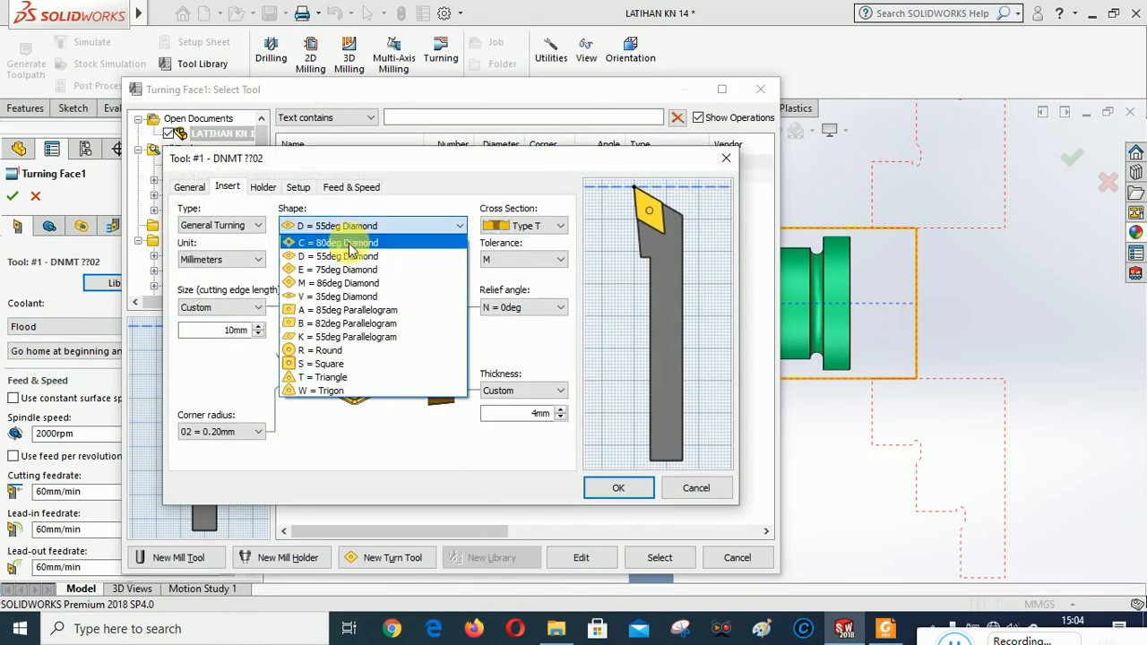
pyautogui.click(349, 244)
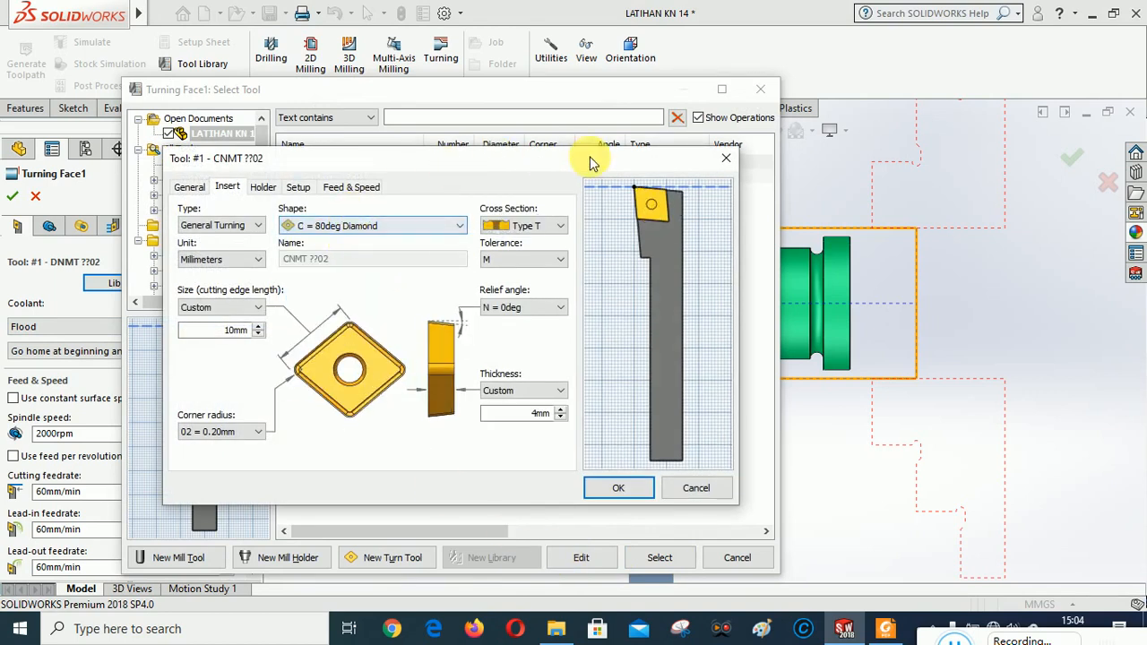
pyautogui.scroll(5, 712, 224)
pyautogui.scroll(-5, 700, 412)
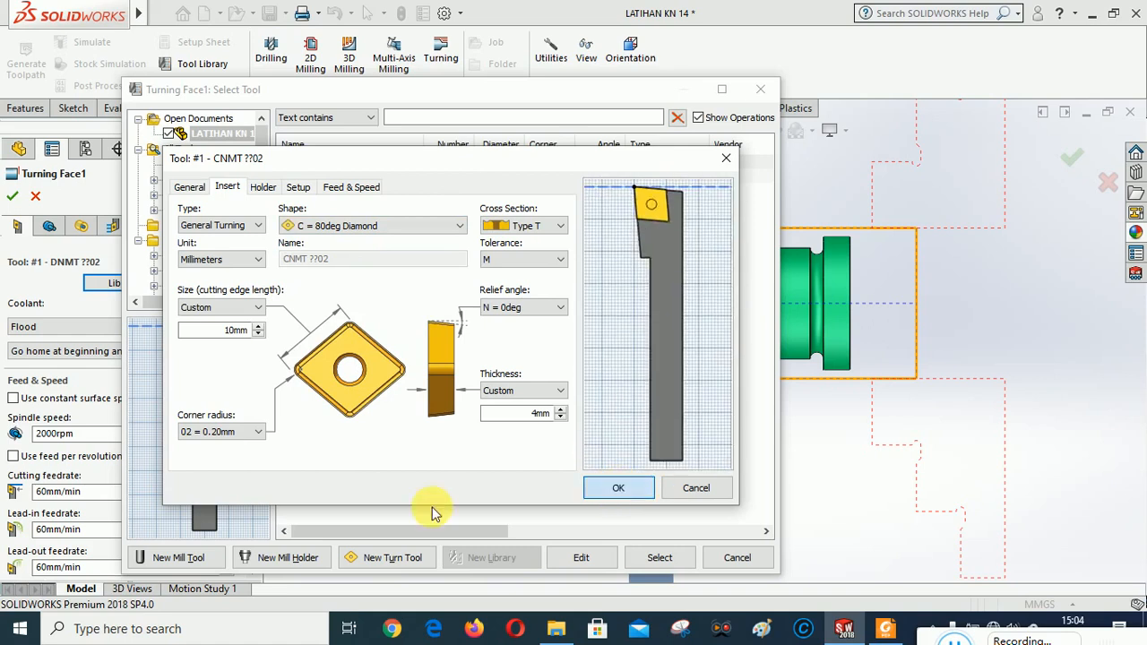
# Check the tool's holder and feed settings, save the edited tool, select it for the facing operation and accept the operation
pyautogui.click(263, 187)
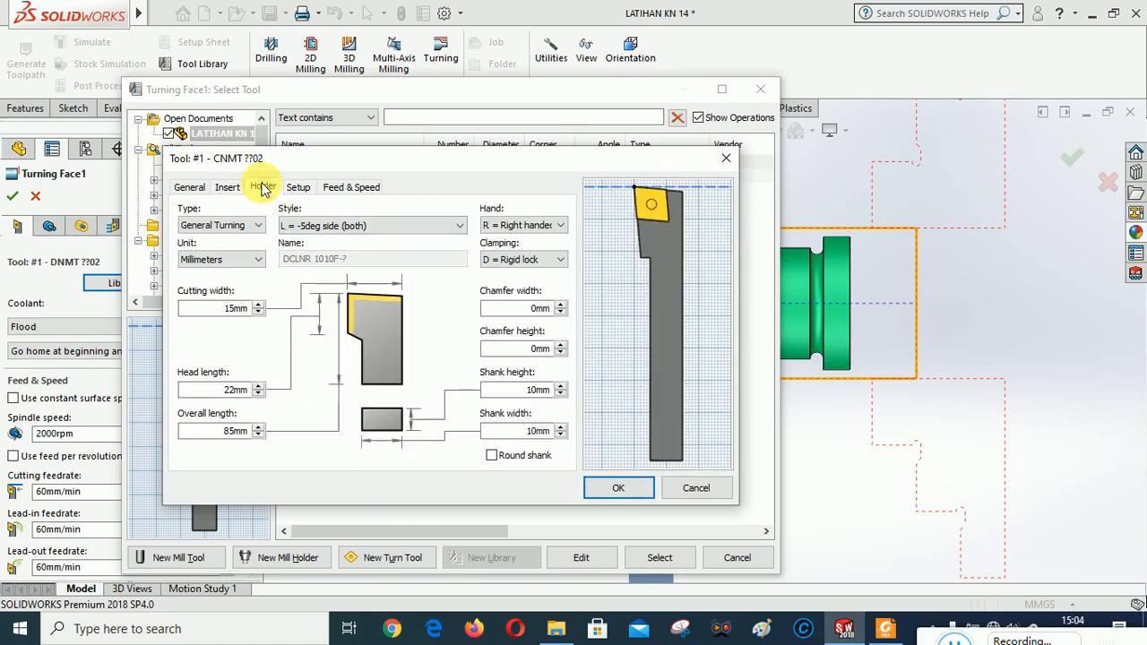
pyautogui.click(352, 188)
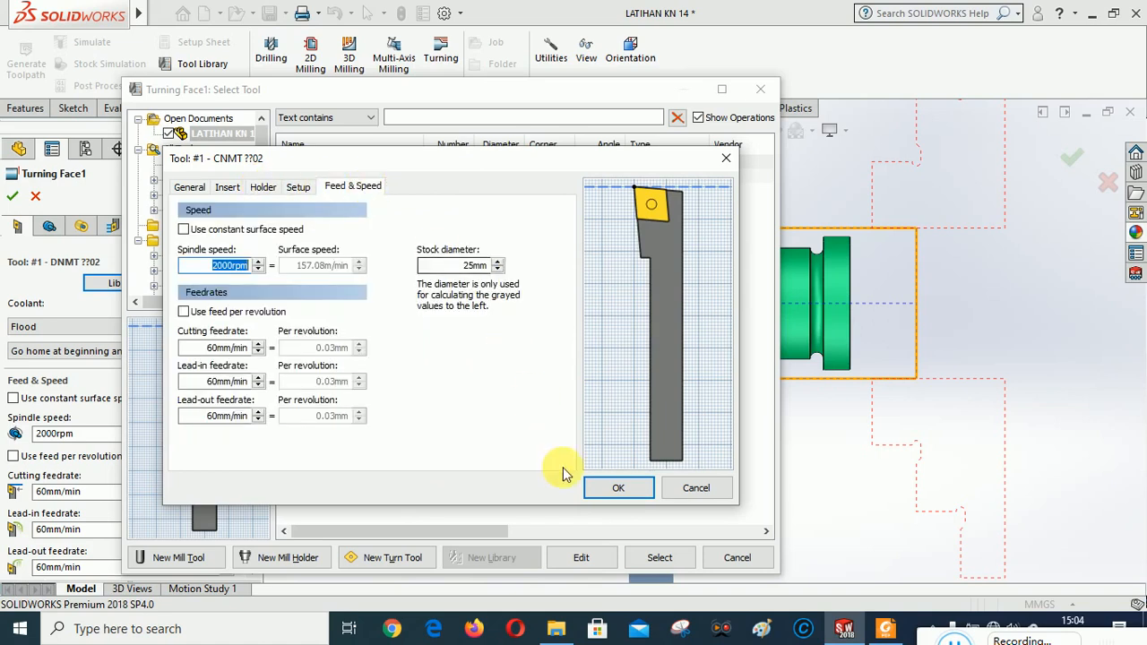
pyautogui.click(617, 490)
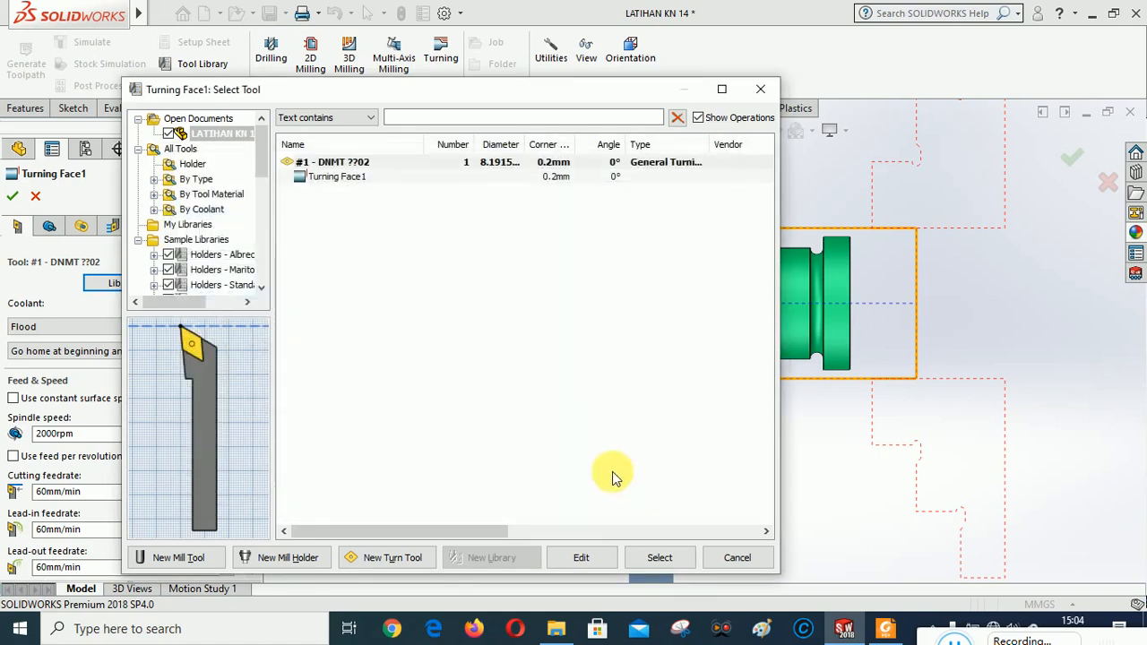
pyautogui.click(658, 558)
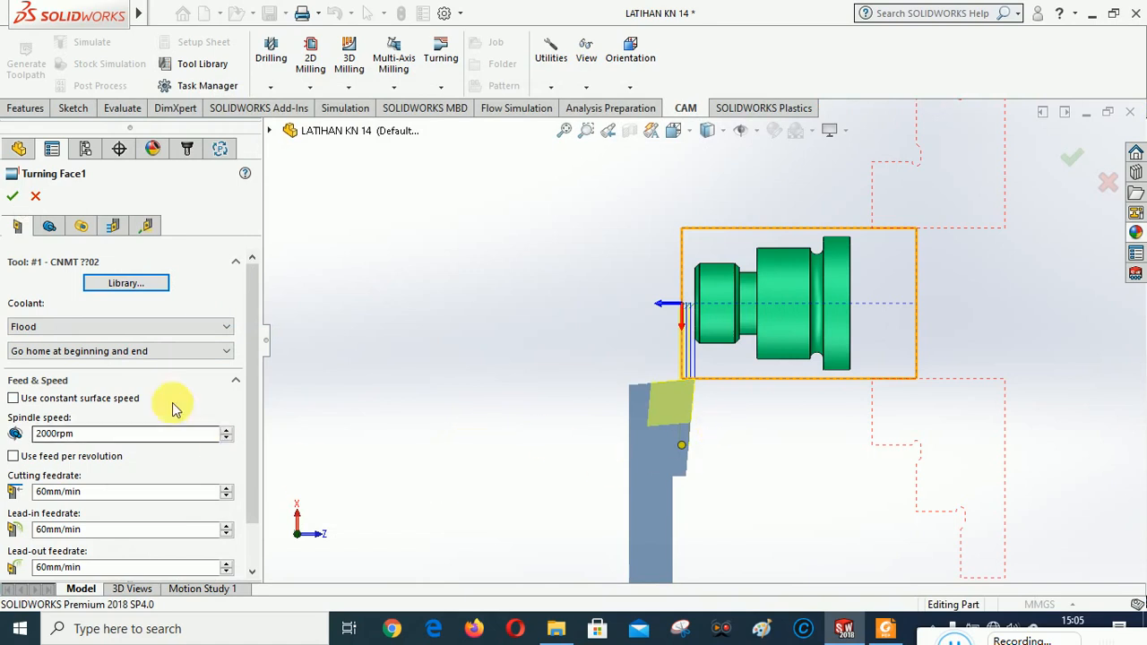
pyautogui.click(12, 199)
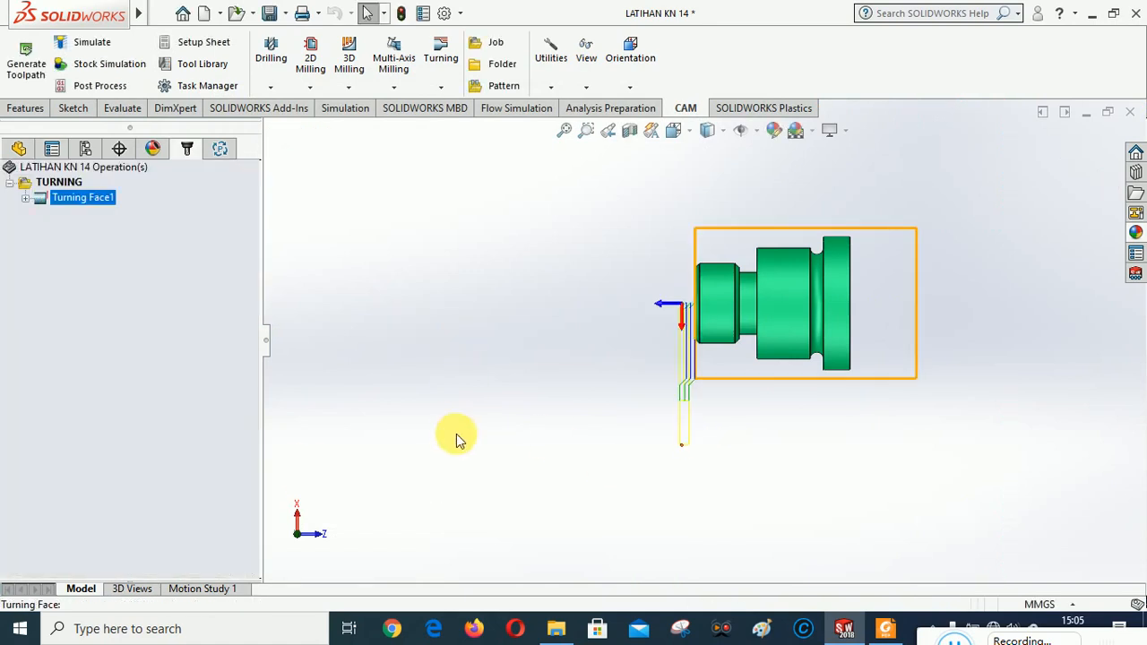
# Run the stock simulation for the whole TURNING job, dismiss its events report and exit the simulation
pyautogui.rightClick(70, 184)
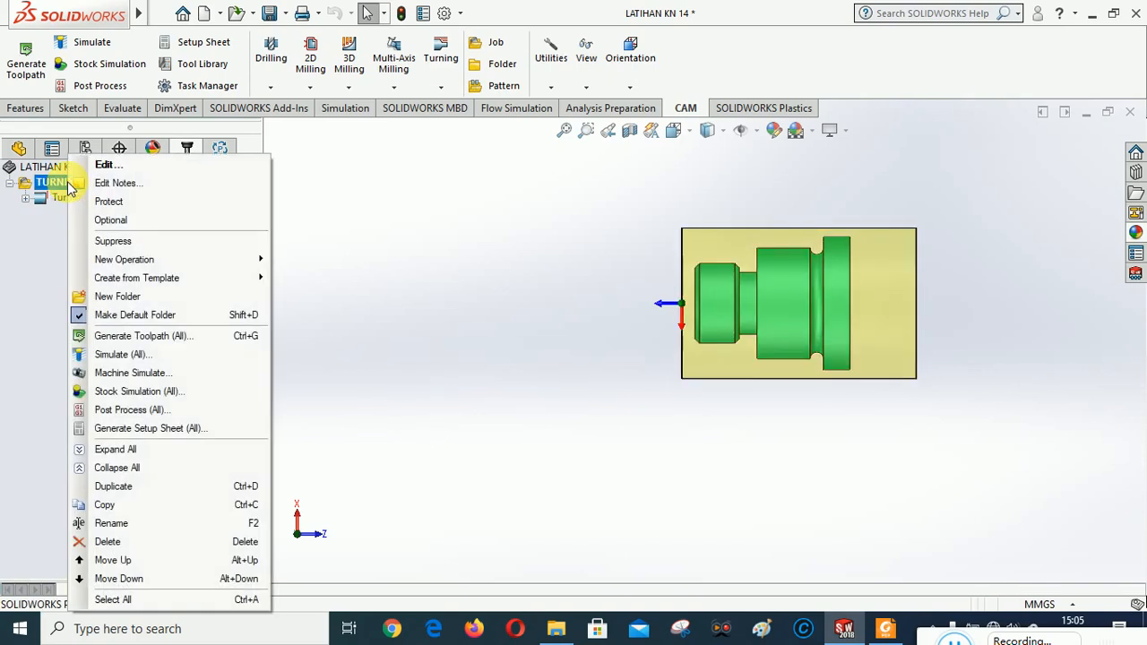
pyautogui.click(128, 391)
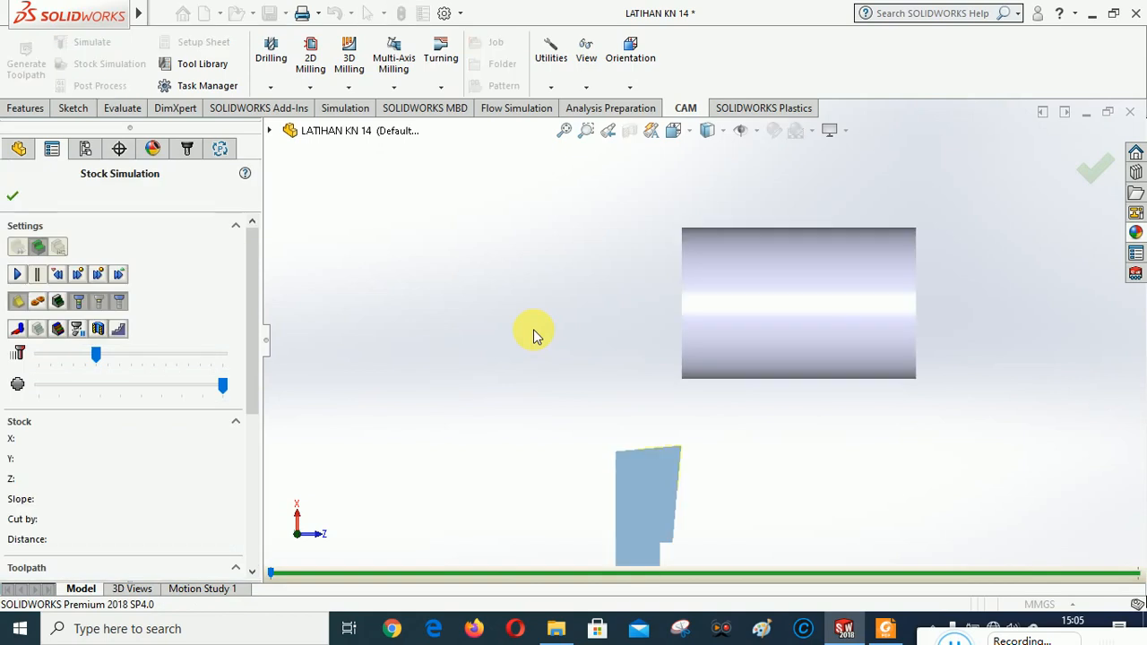
pyautogui.click(17, 273)
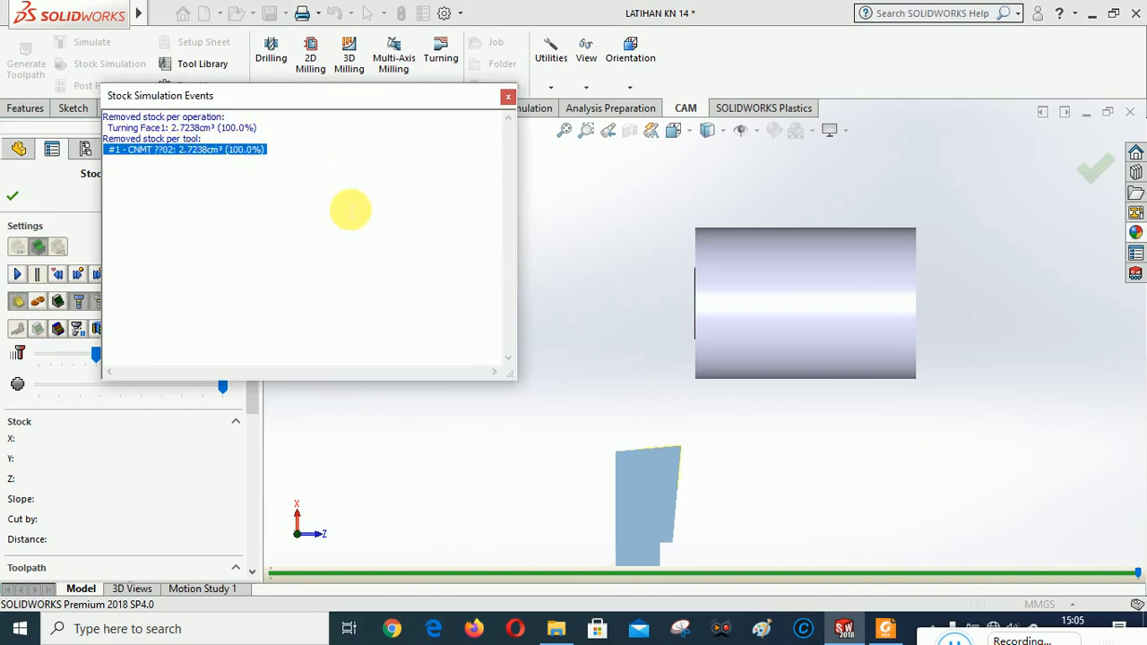
pyautogui.click(508, 96)
pyautogui.click(16, 199)
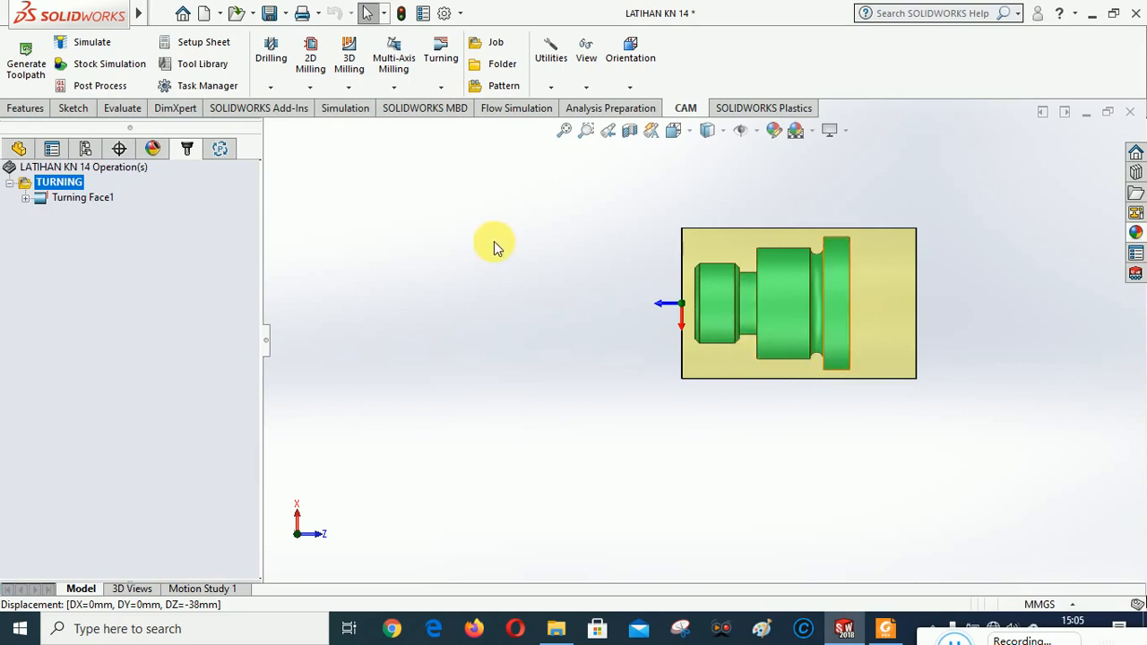
# Start a Turning Profile operation with the existing tool and enable its confinement with offsets of 0 mm and 4 mm
pyautogui.click(440, 89)
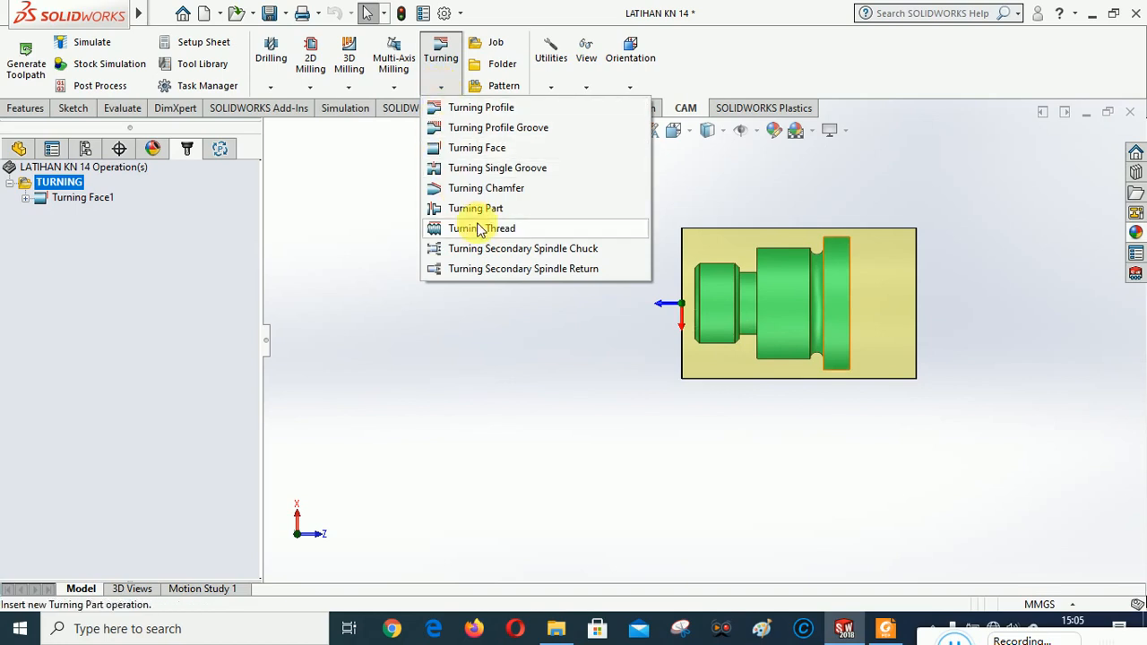
pyautogui.click(481, 107)
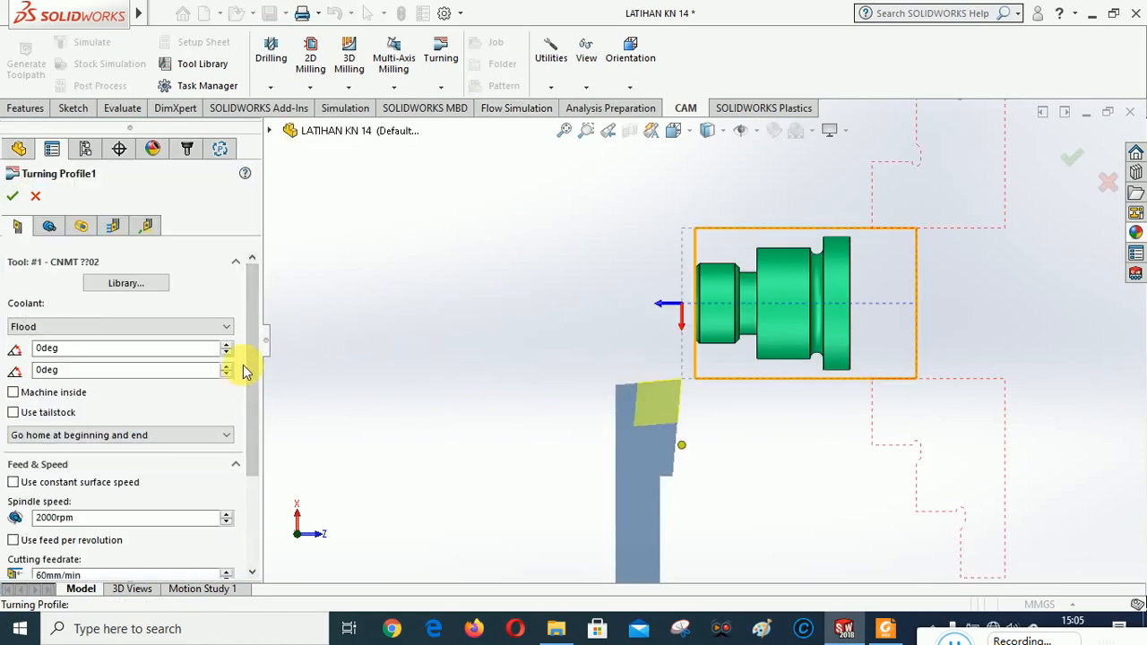
pyautogui.moveTo(254, 314); pyautogui.dragTo(266, 290)
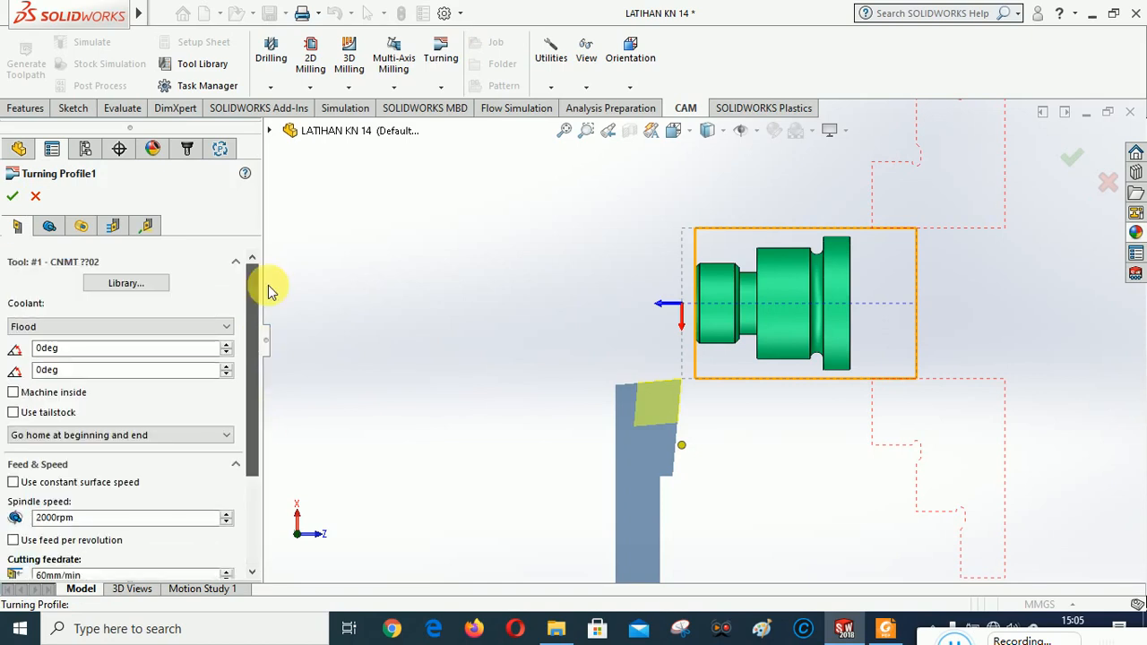
pyautogui.click(50, 226)
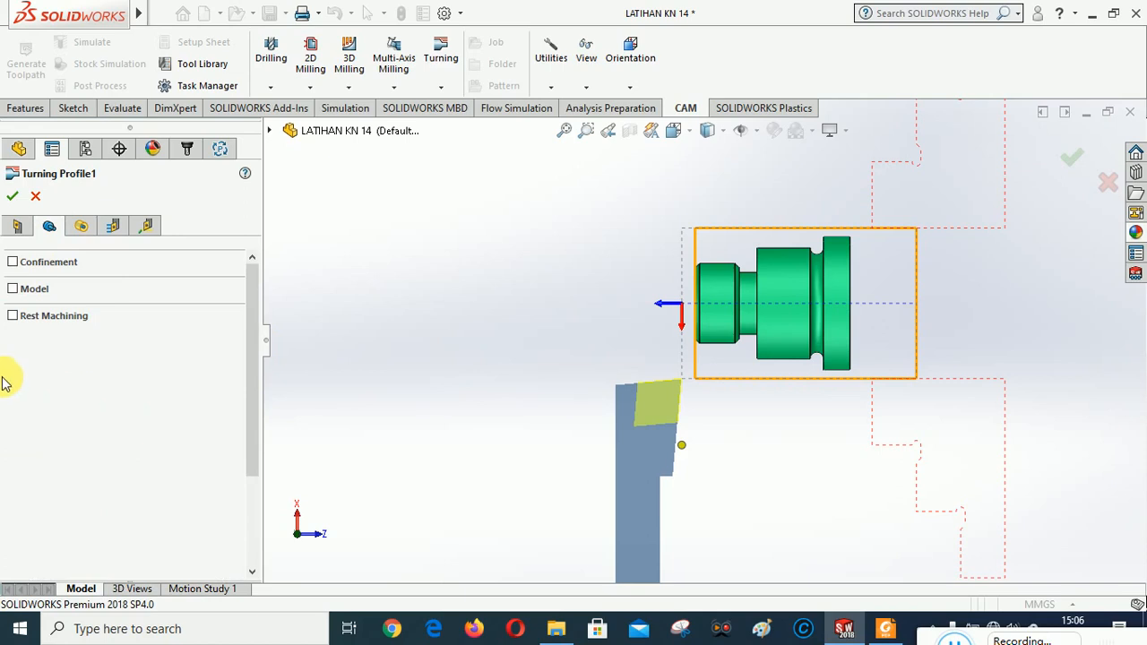
pyautogui.click(18, 288)
pyautogui.click(14, 262)
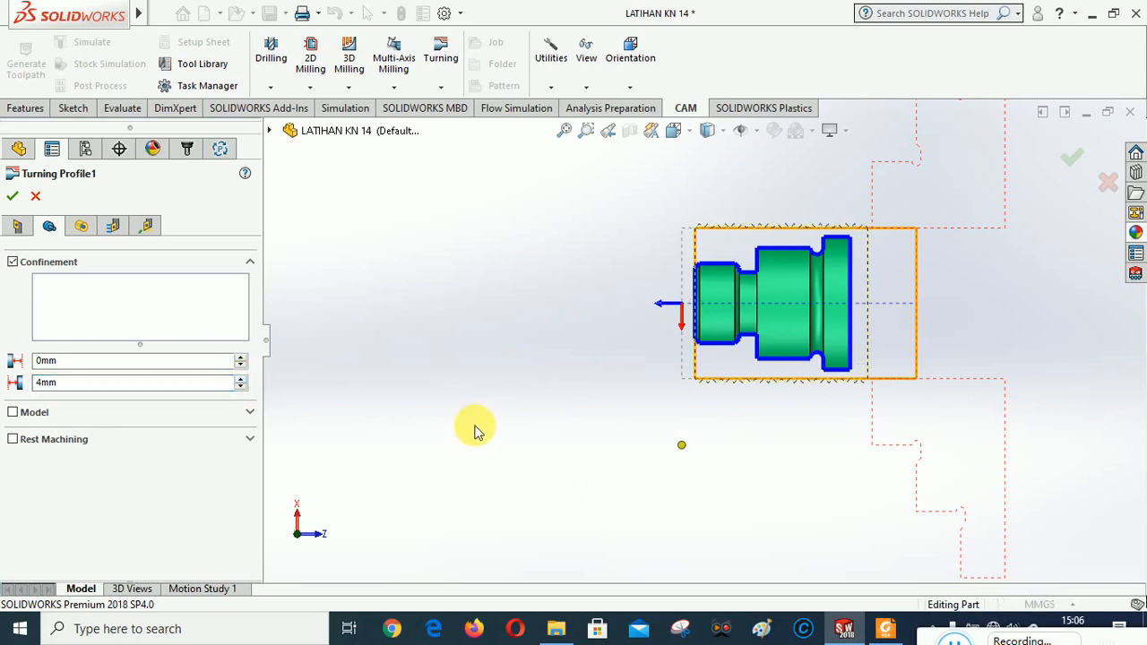
# Review the profile operation's radii and set its grooving option to Don't allow grooving
pyautogui.click(81, 226)
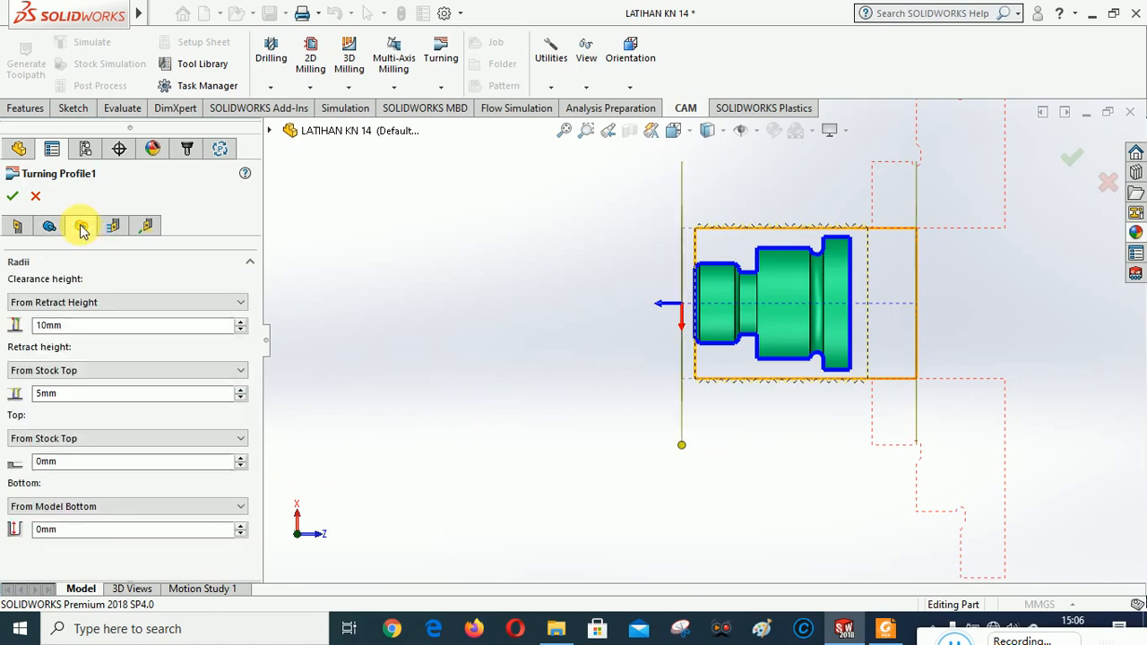
pyautogui.click(112, 225)
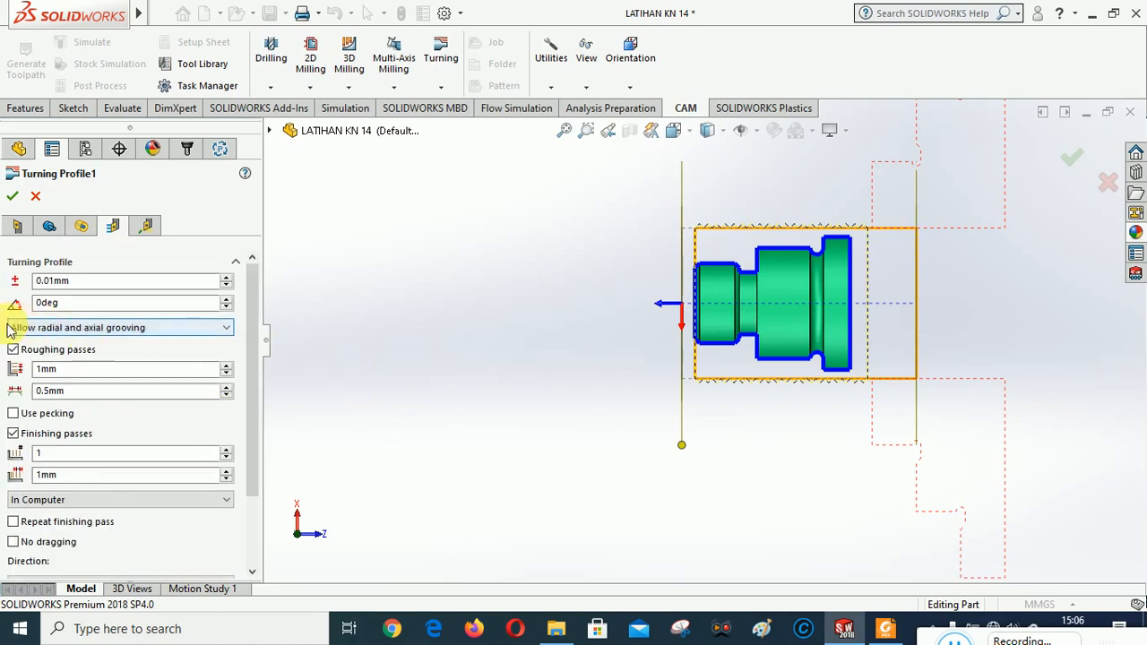
pyautogui.click(108, 328)
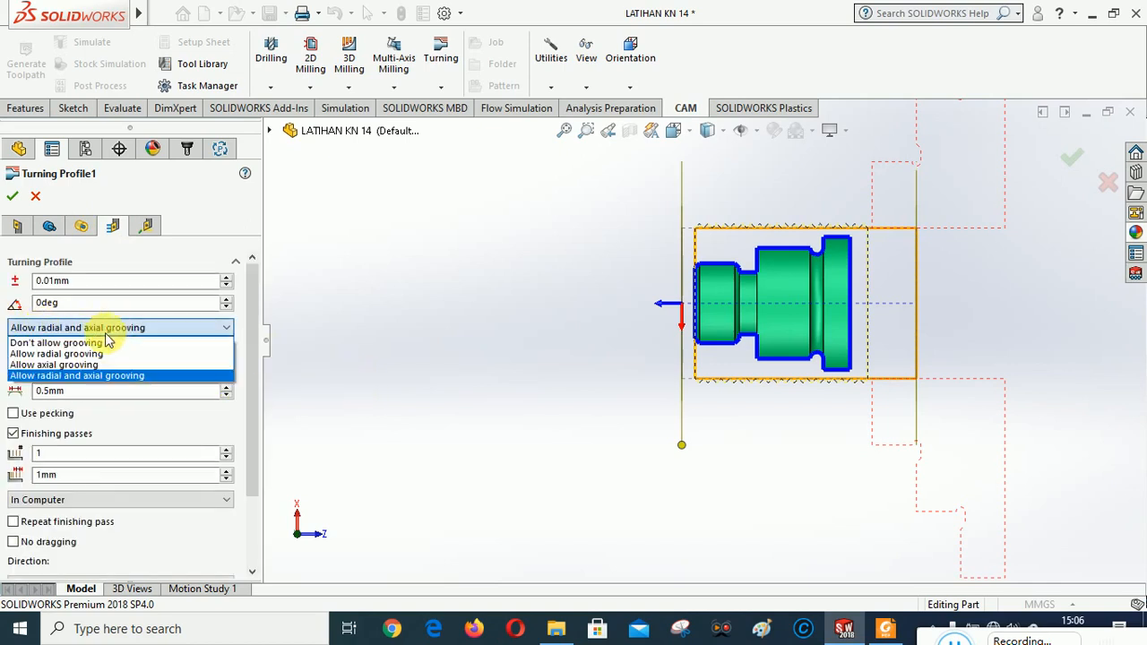
pyautogui.click(56, 343)
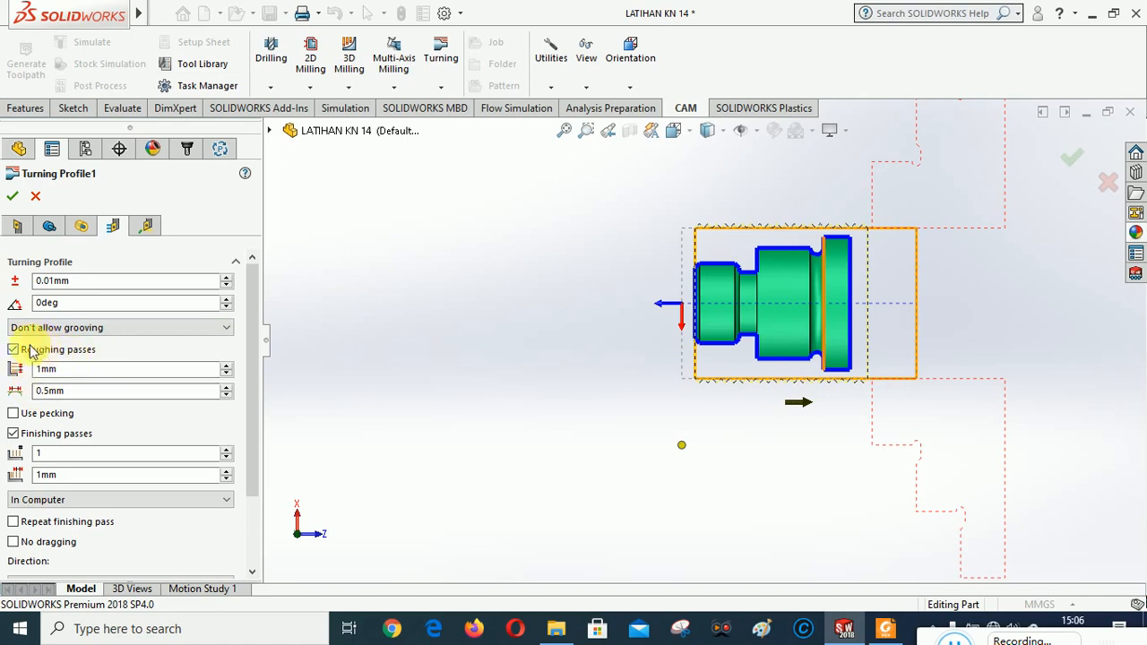
# Set the two roughing pass distances of the profile operation to 2 mm and 0.2 mm, leaving pecking off
pyautogui.moveTo(71, 380)
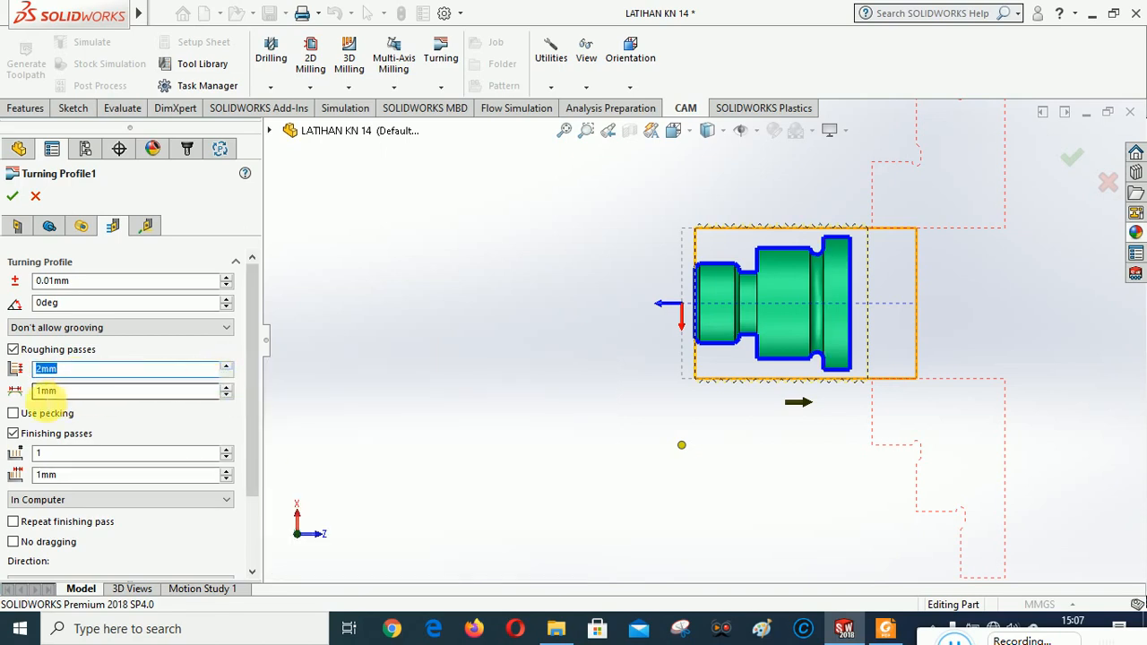
pyautogui.click(38, 390)
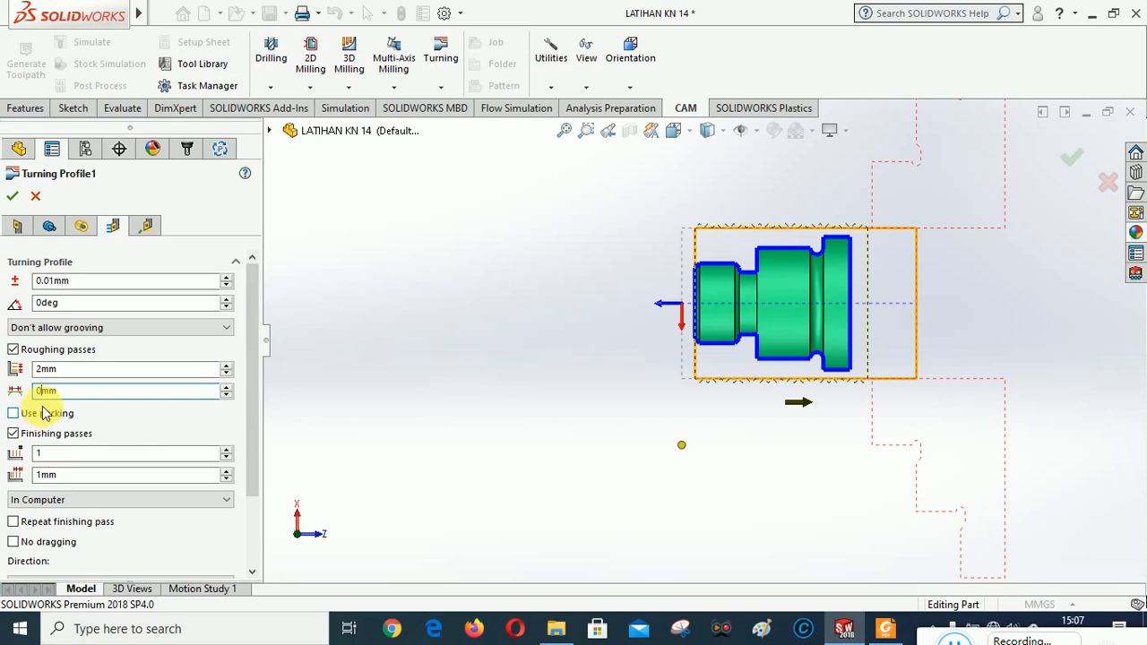
pyautogui.write('0.')
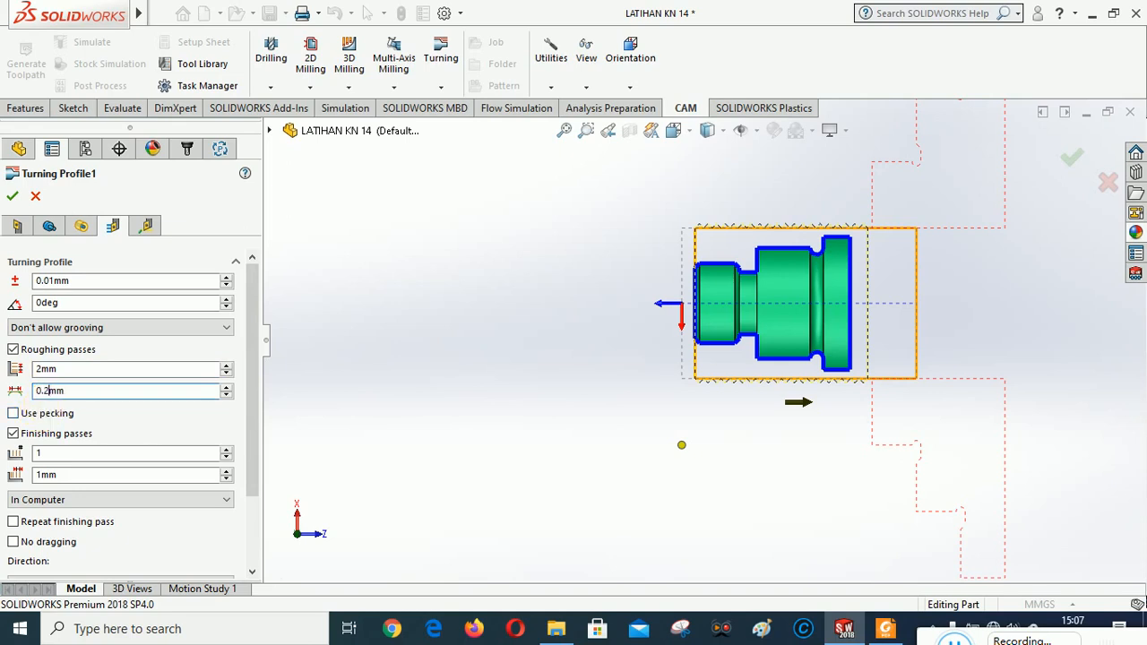
pyautogui.write('2')
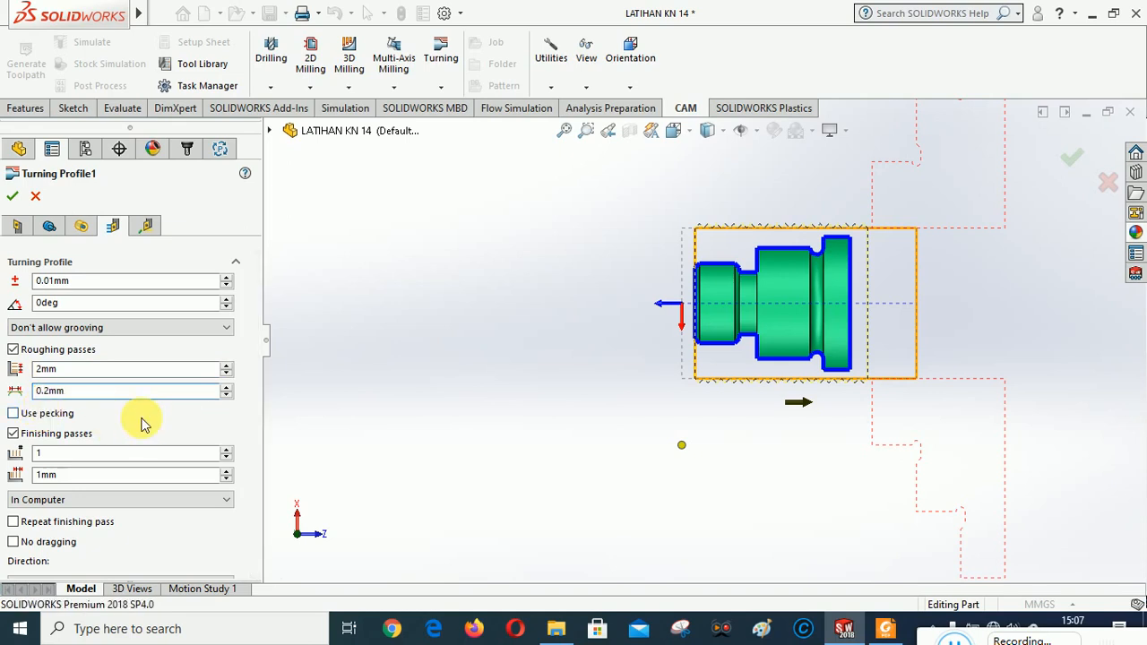
pyautogui.click(140, 417)
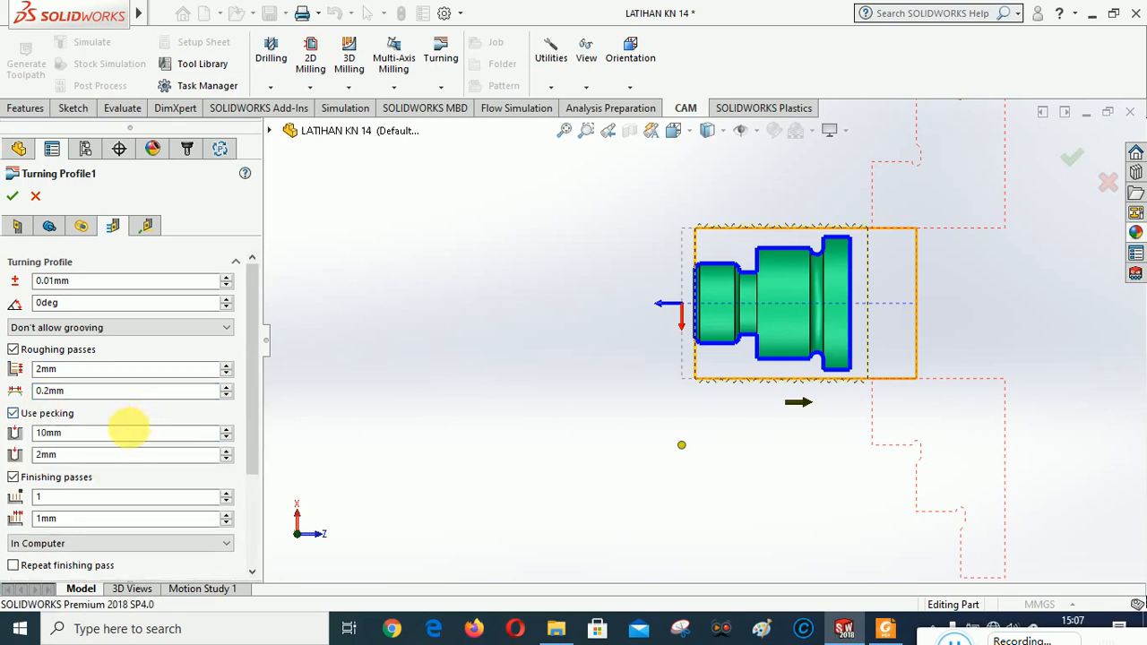
pyautogui.click(14, 414)
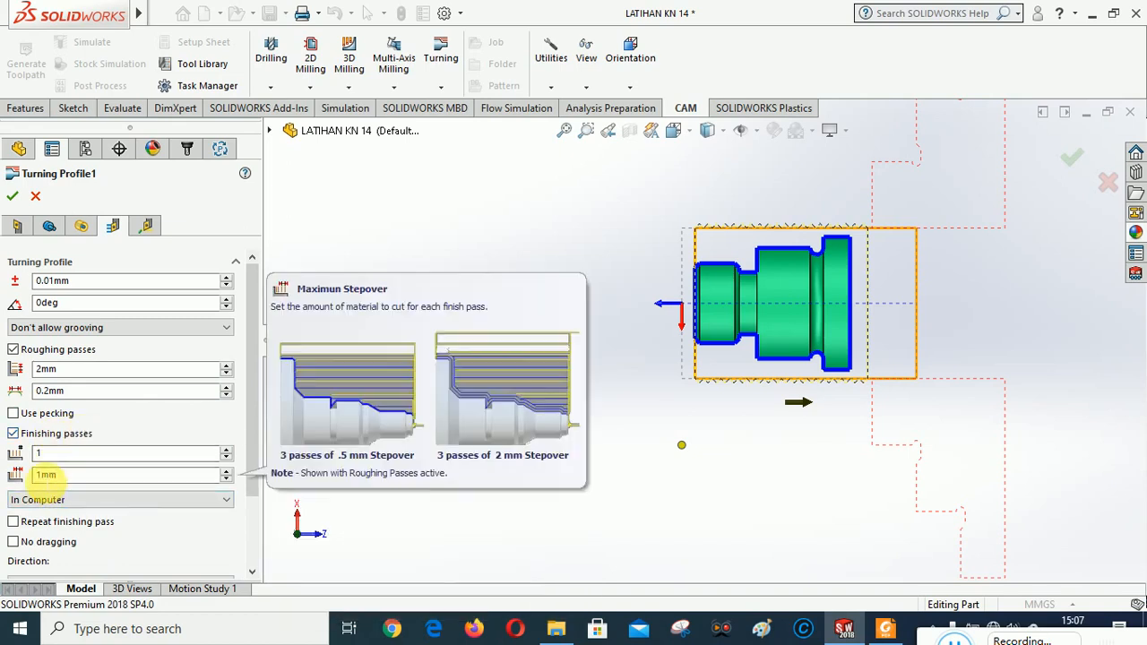
# Set the maximum stepover of the profile operation's finishing pass to 0.2 mm
pyautogui.doubleClick(43, 477)
pyautogui.write('0')
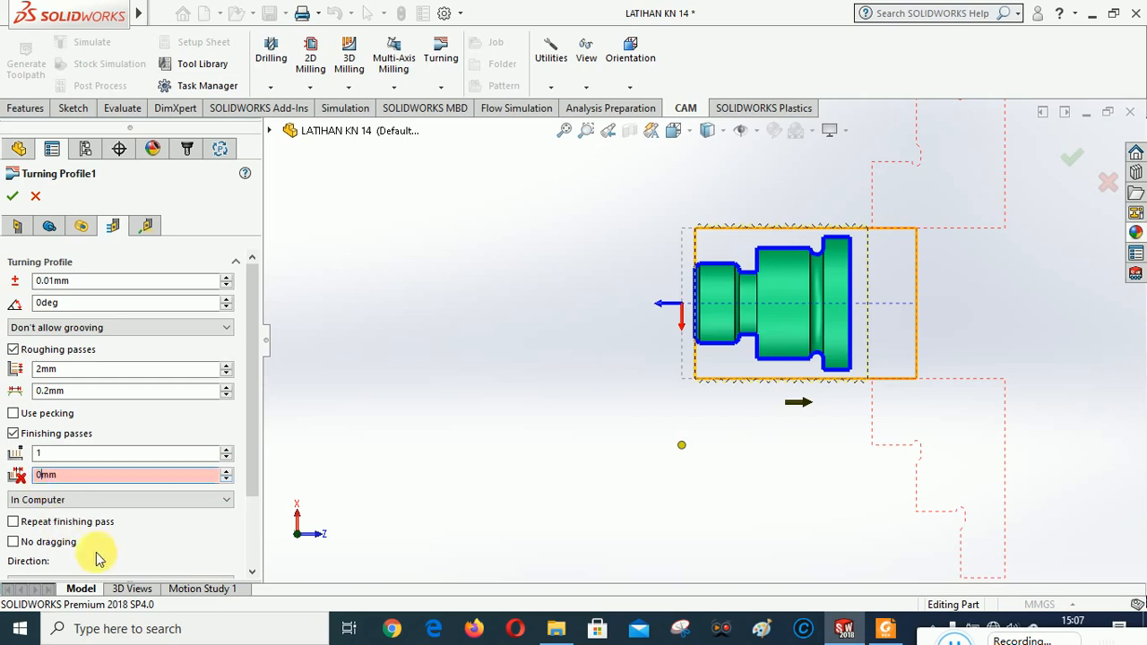
pyautogui.write('.2')
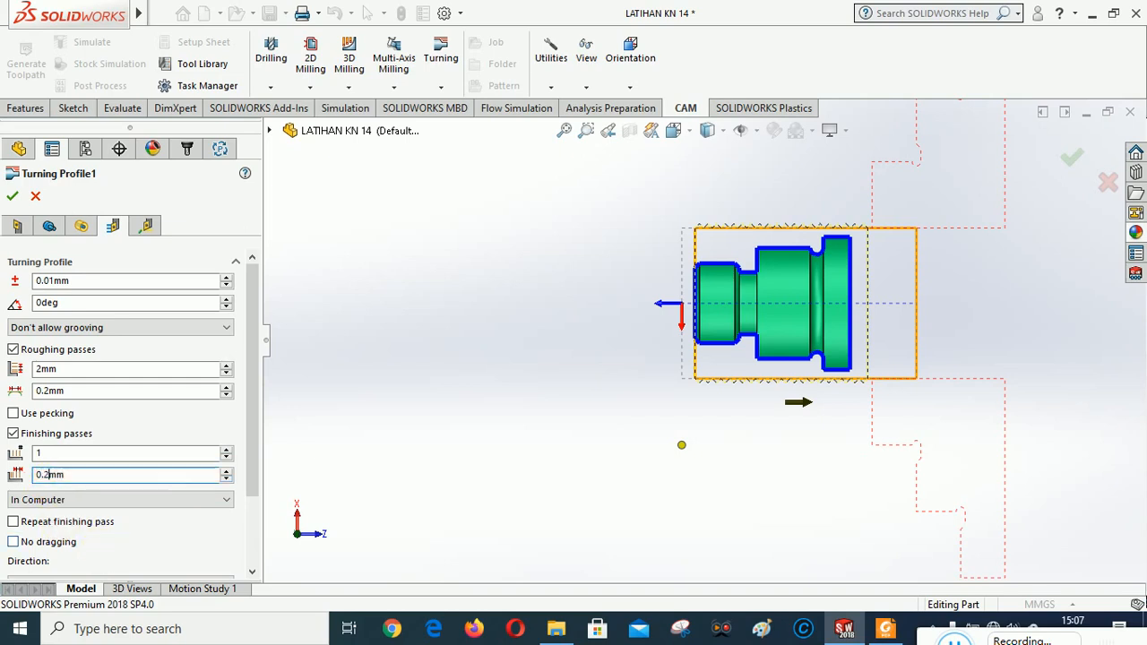
pyautogui.press('Return')
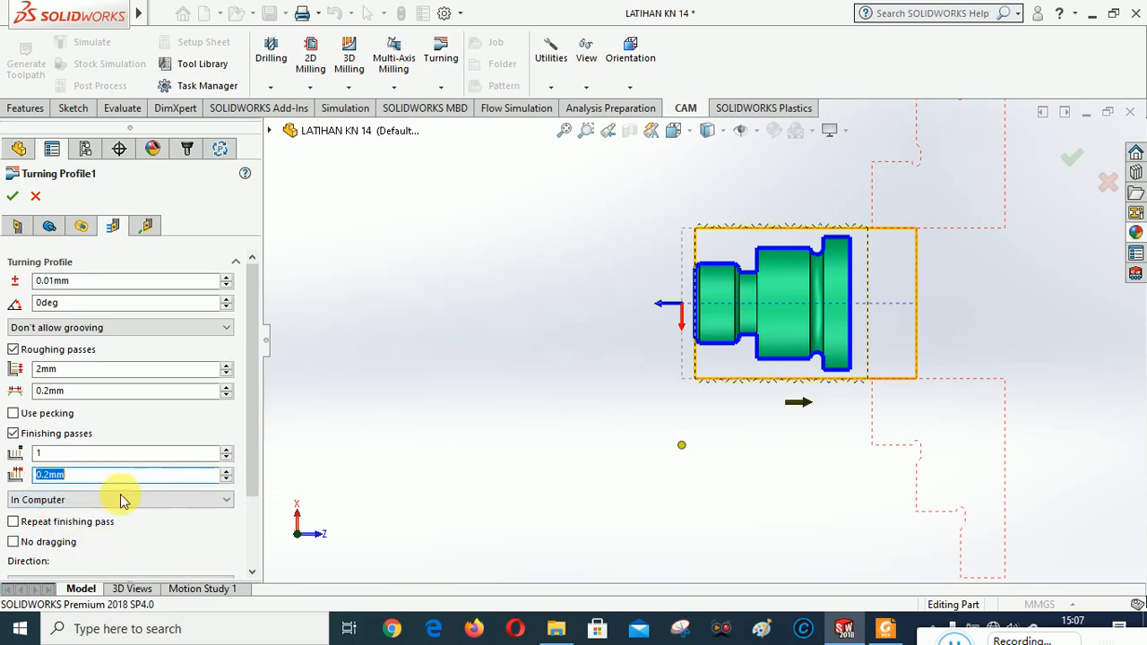
# Review the profile operation's remaining pass and linking settings and accept the operation to generate its toolpath
pyautogui.moveTo(250, 462)
pyautogui.mouseDown()
pyautogui.moveTo(250, 529)
pyautogui.moveTo(264, 553)
pyautogui.moveTo(264, 466)
pyautogui.mouseUp()
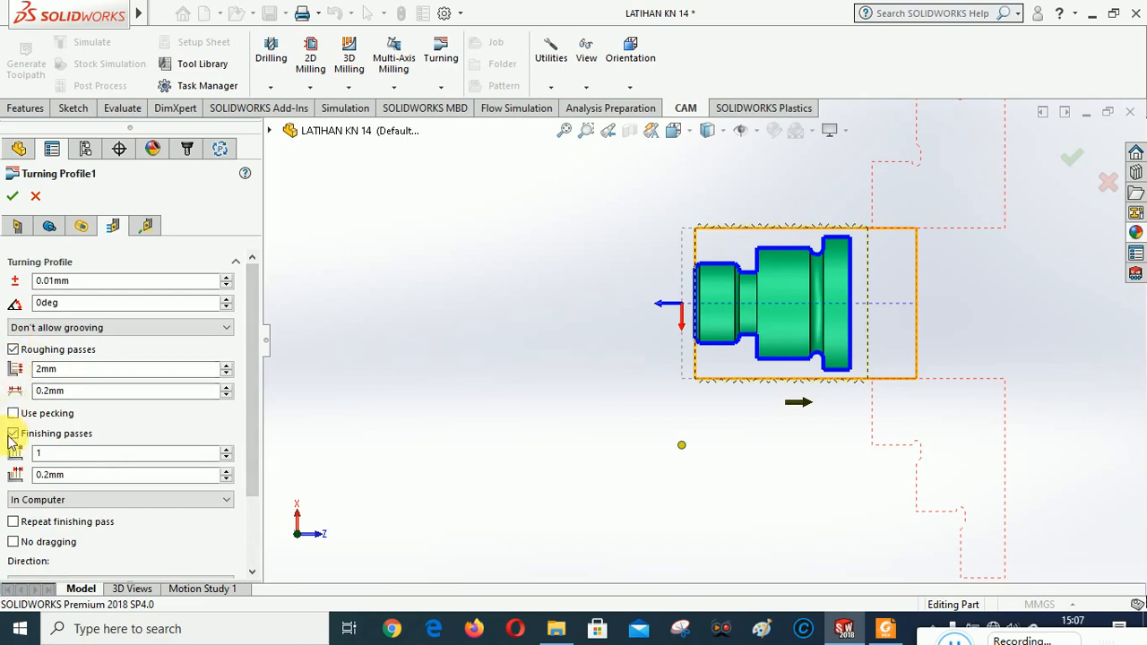
pyautogui.moveTo(255, 391); pyautogui.dragTo(276, 475)
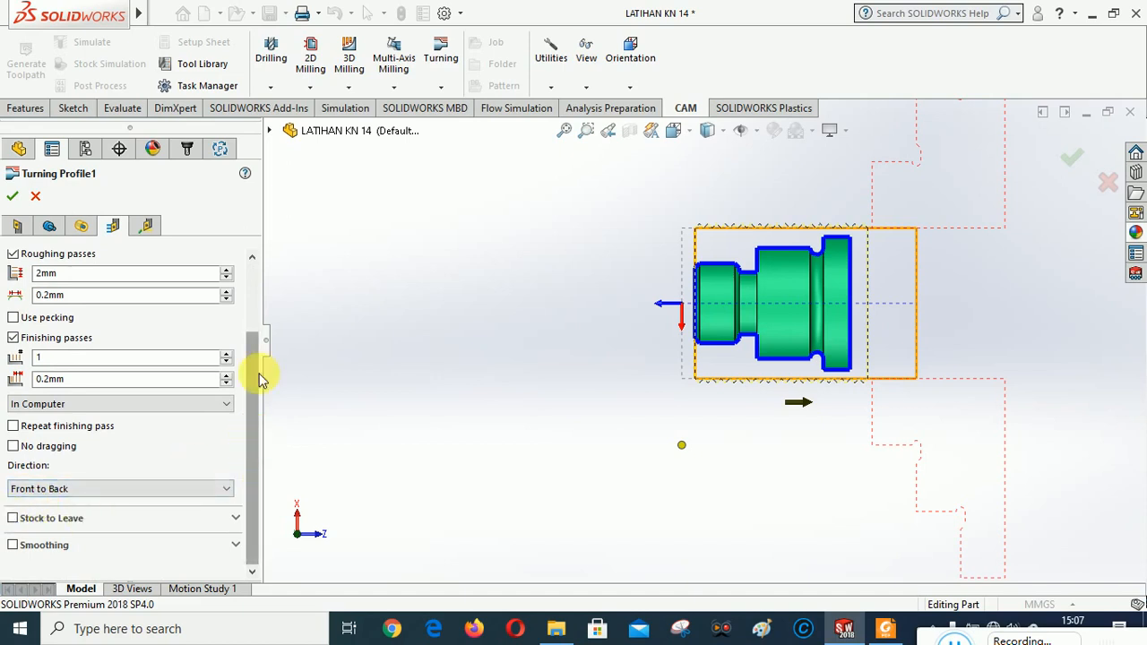
pyautogui.scroll(3, 179, 313)
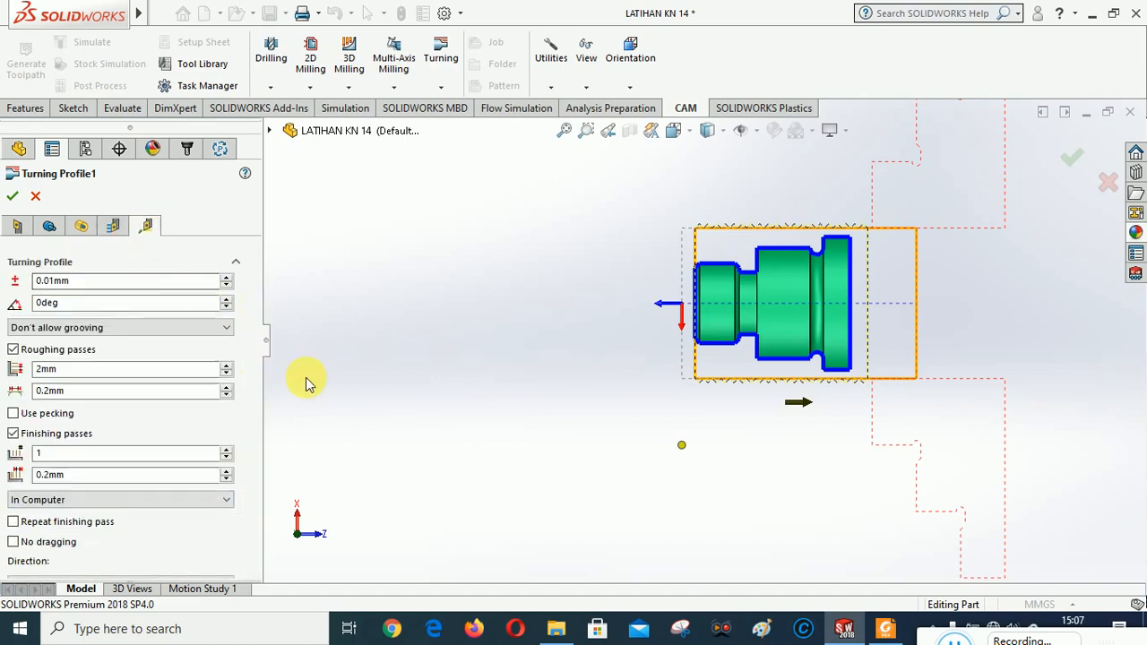
pyautogui.scroll(-5, 167, 269)
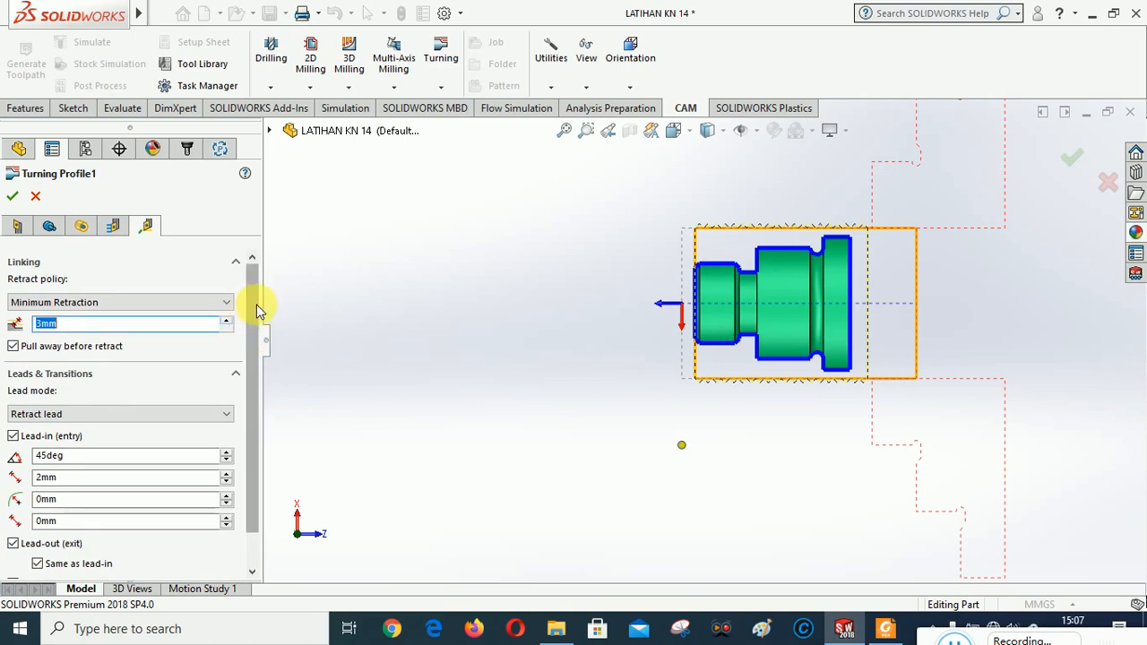
pyautogui.moveTo(251, 343); pyautogui.dragTo(251, 284)
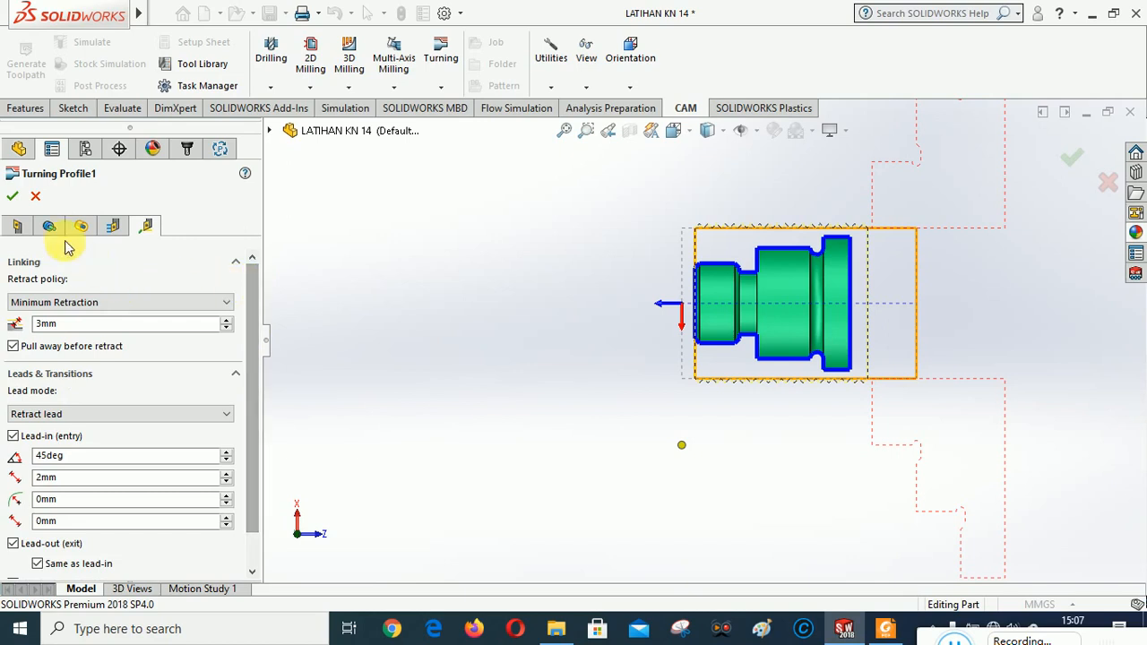
pyautogui.click(13, 195)
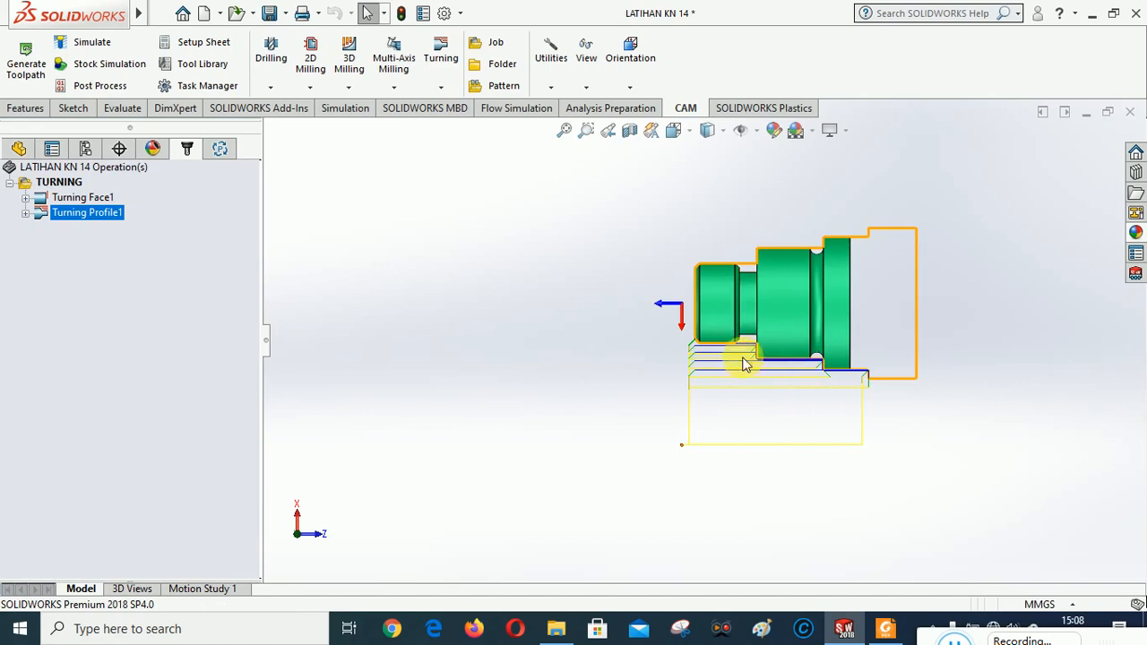
# Inspect the profile toolpath, run the stock simulation for the whole TURNING job, and dismiss its events report
pyautogui.scroll(-1, 743, 366)
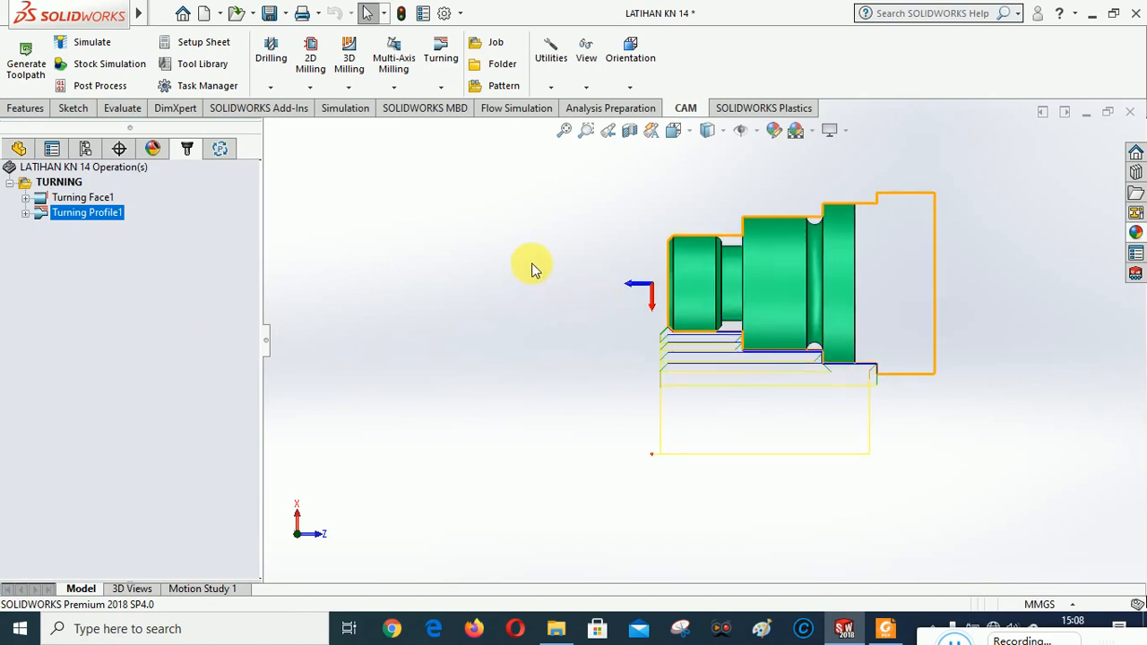
pyautogui.scroll(-1, 561, 299)
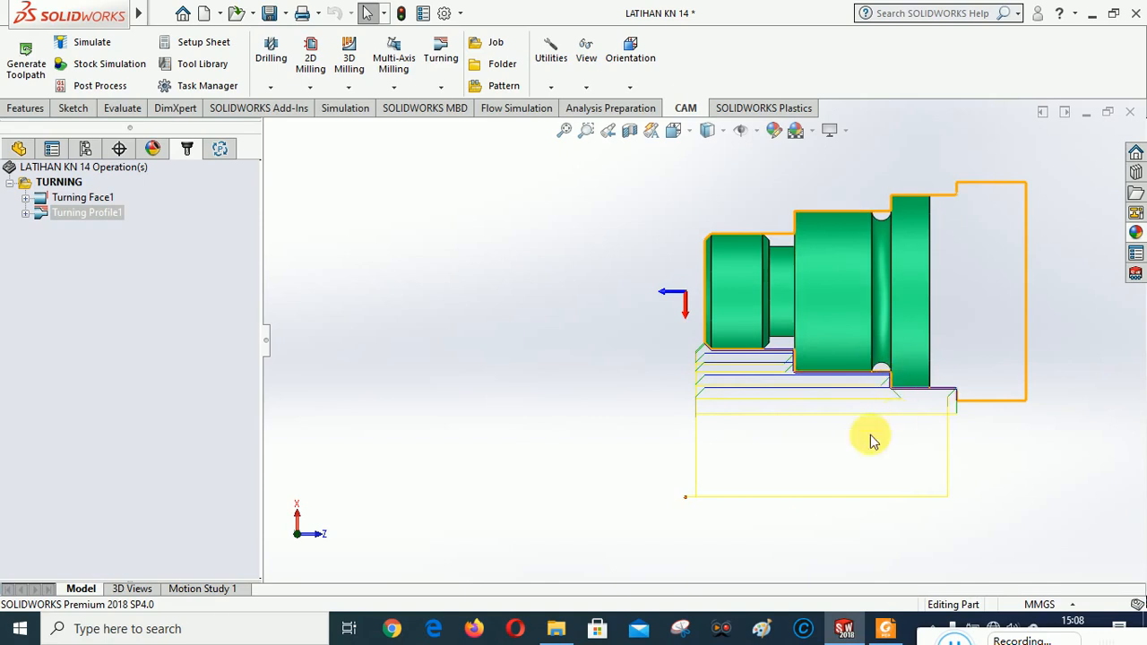
pyautogui.rightClick(70, 184)
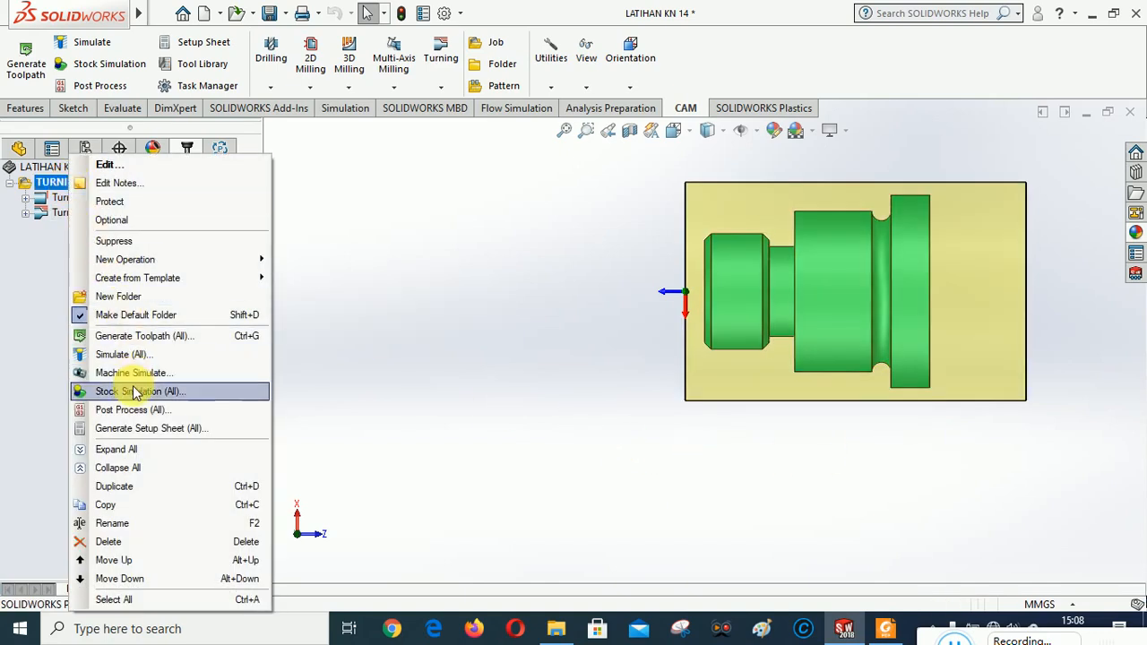
pyautogui.click(135, 393)
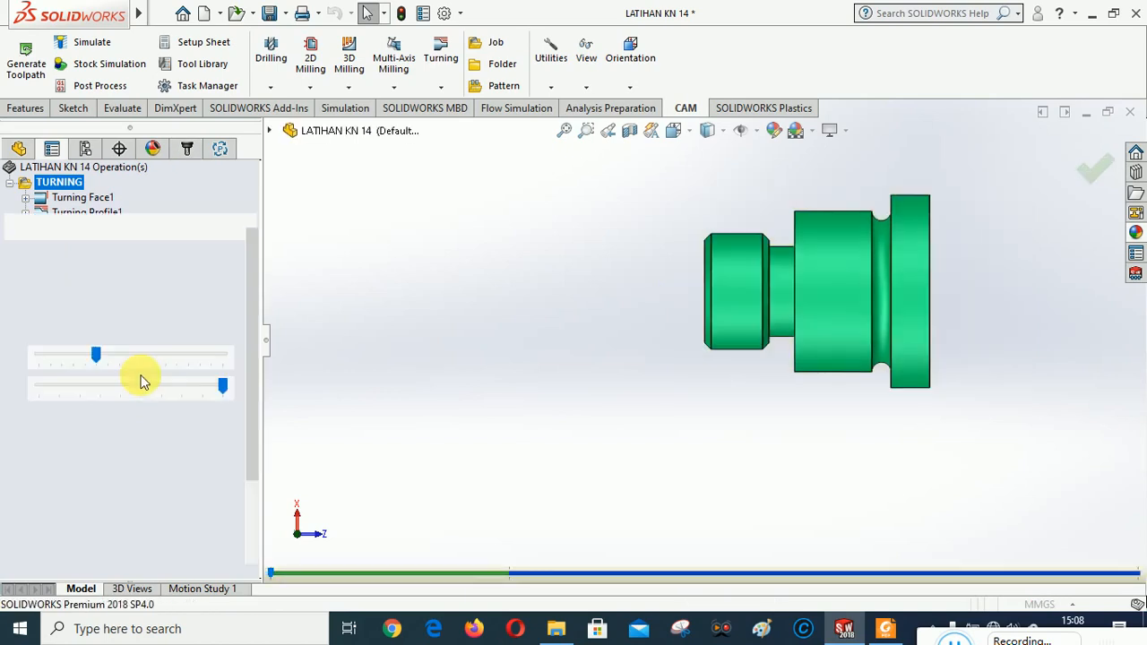
pyautogui.click(18, 276)
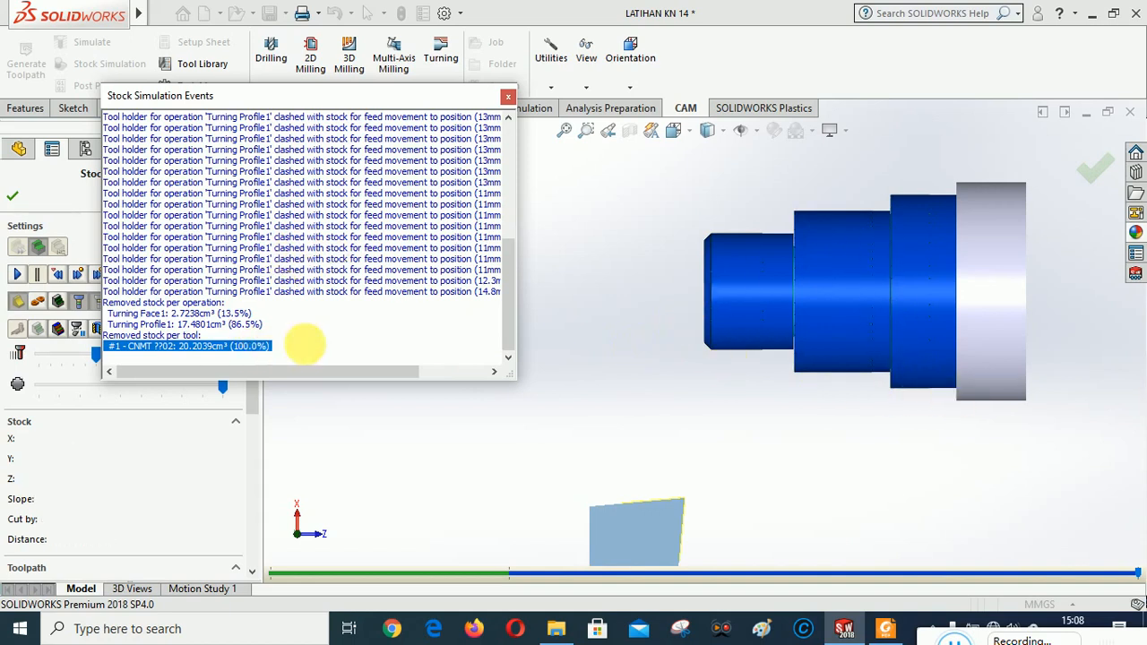
pyautogui.click(508, 96)
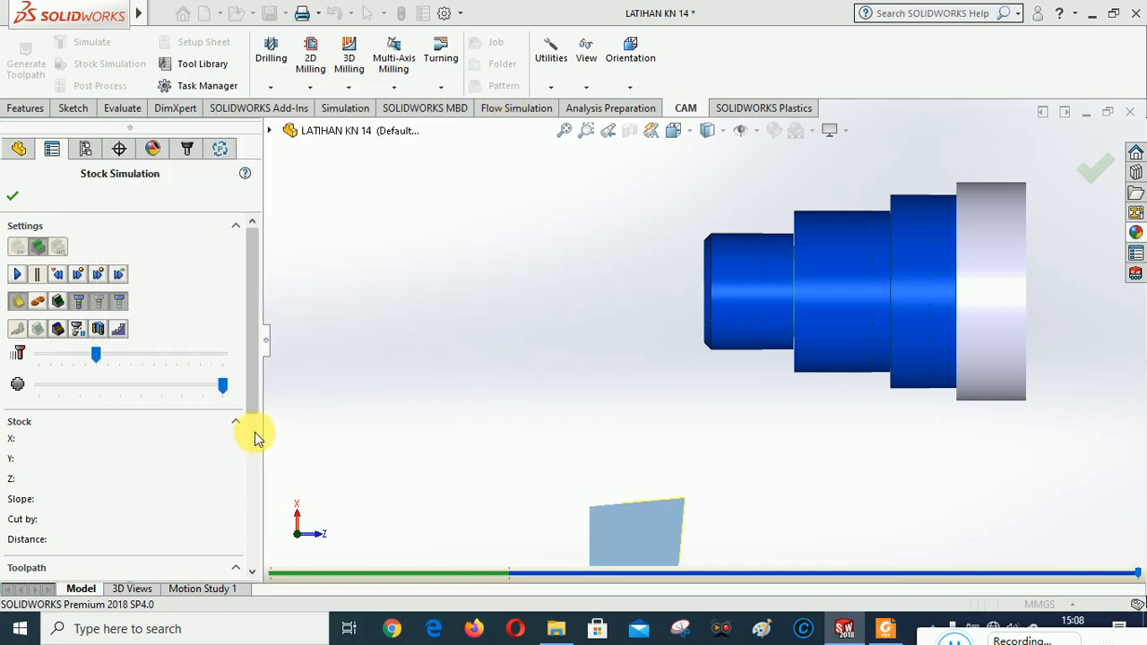
# Replay the stock simulation from the start, dismiss its events report, and exit the simulation
pyautogui.click(25, 277)
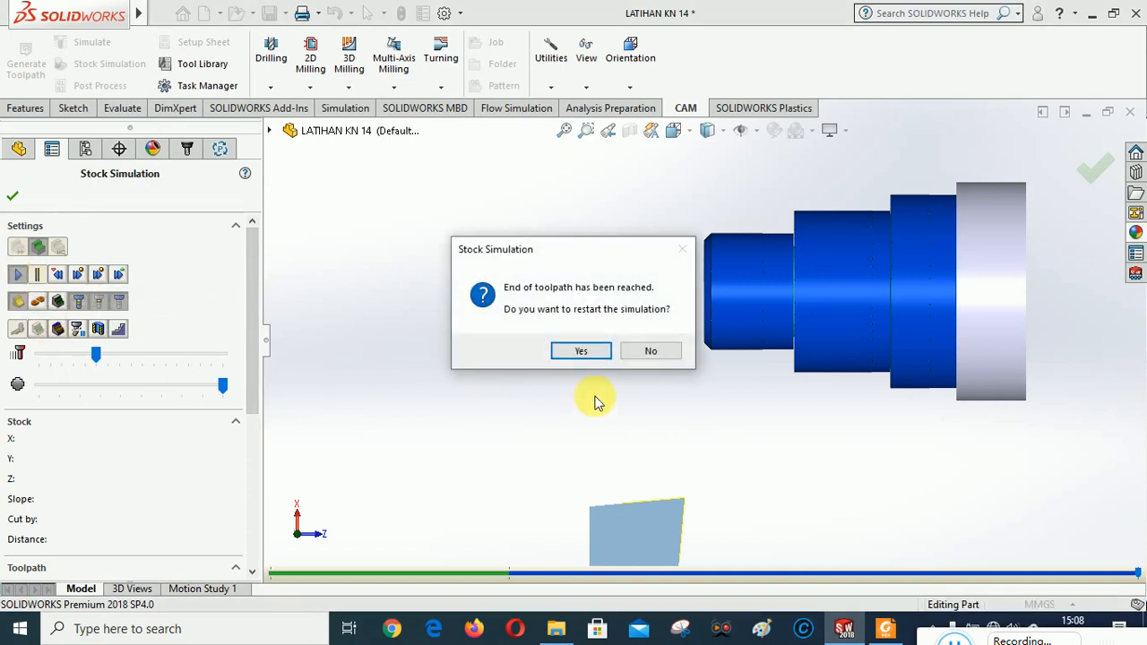
pyautogui.click(582, 351)
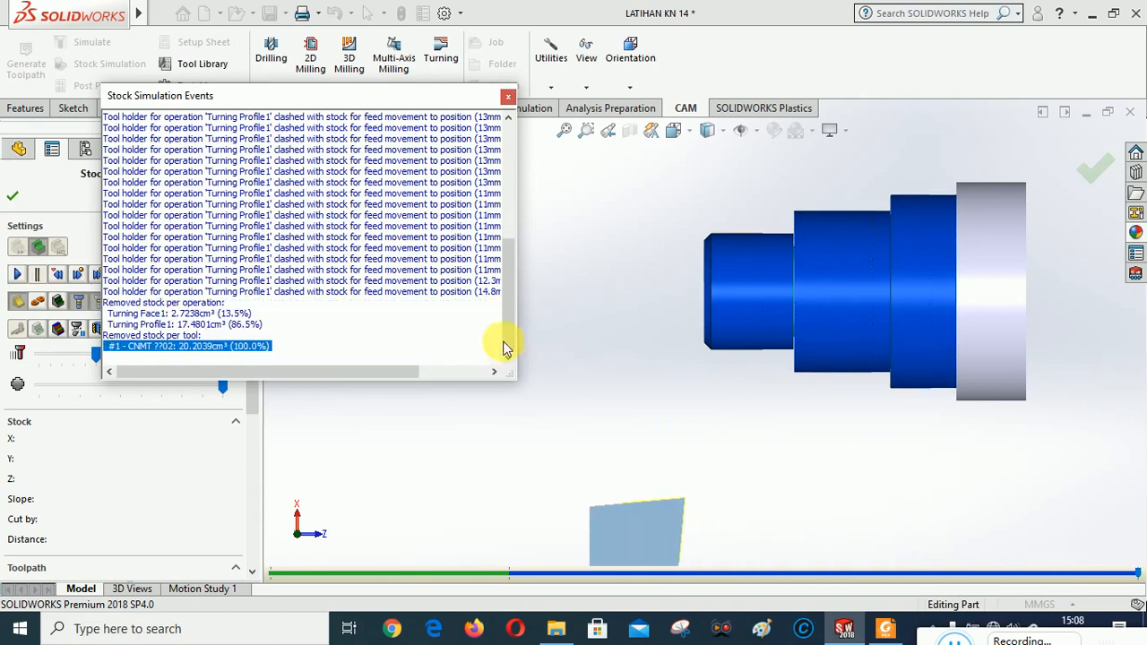
pyautogui.click(507, 97)
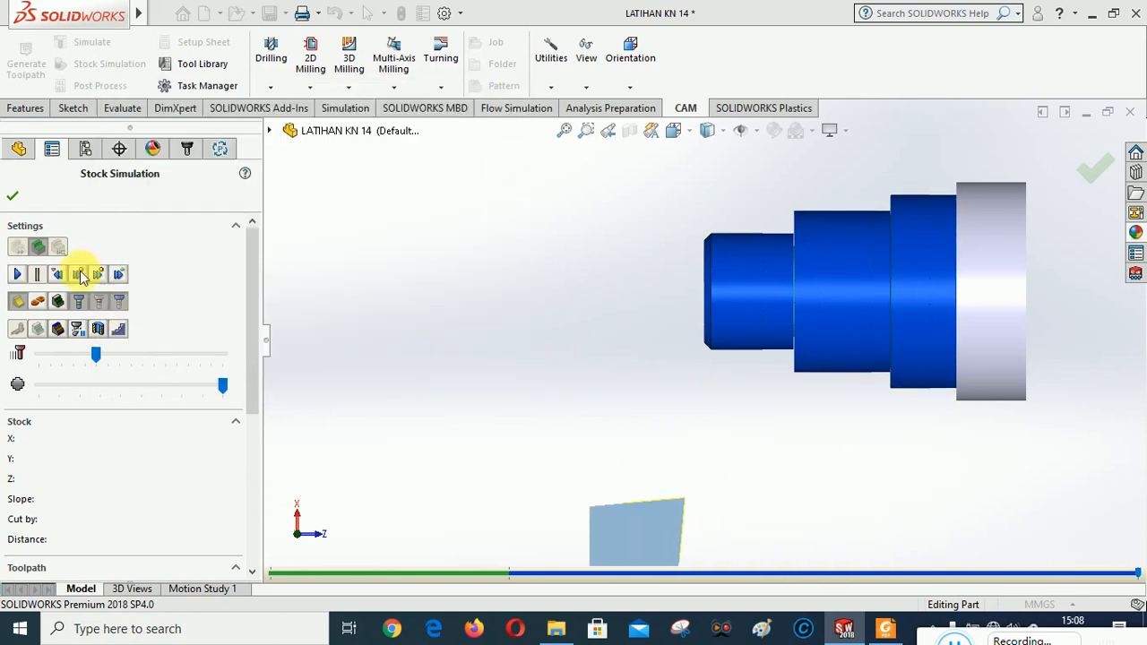
pyautogui.click(14, 196)
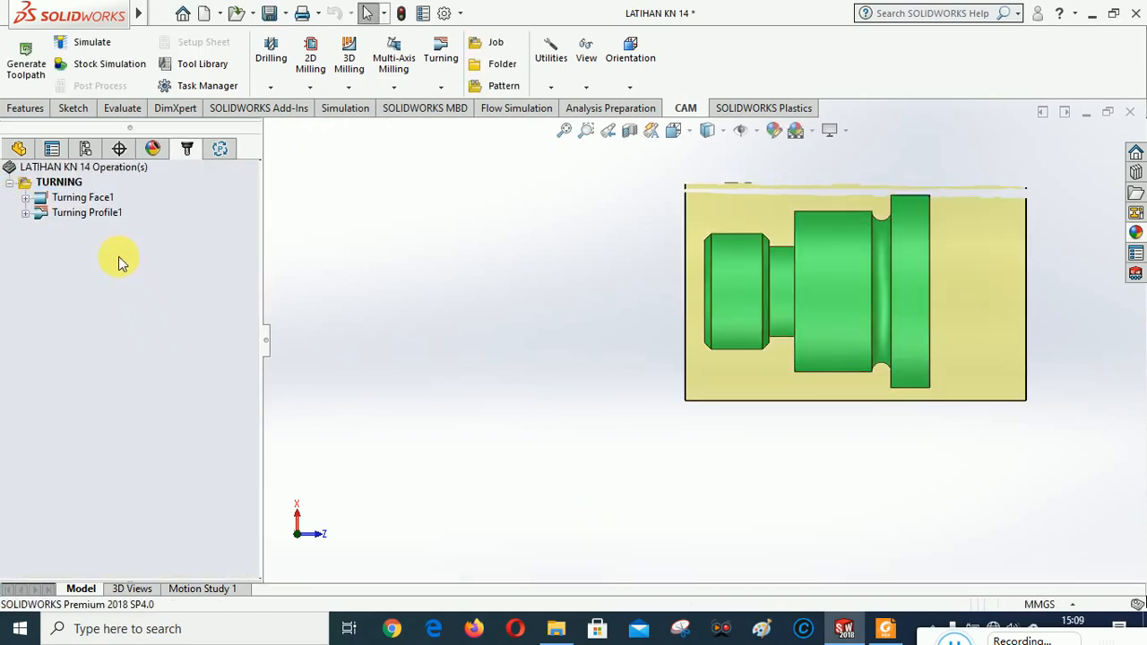
# Reopen the Turning Profile operation and open its CNMT ??02 turning tool for editing from the tool library
pyautogui.rightClick(71, 216)
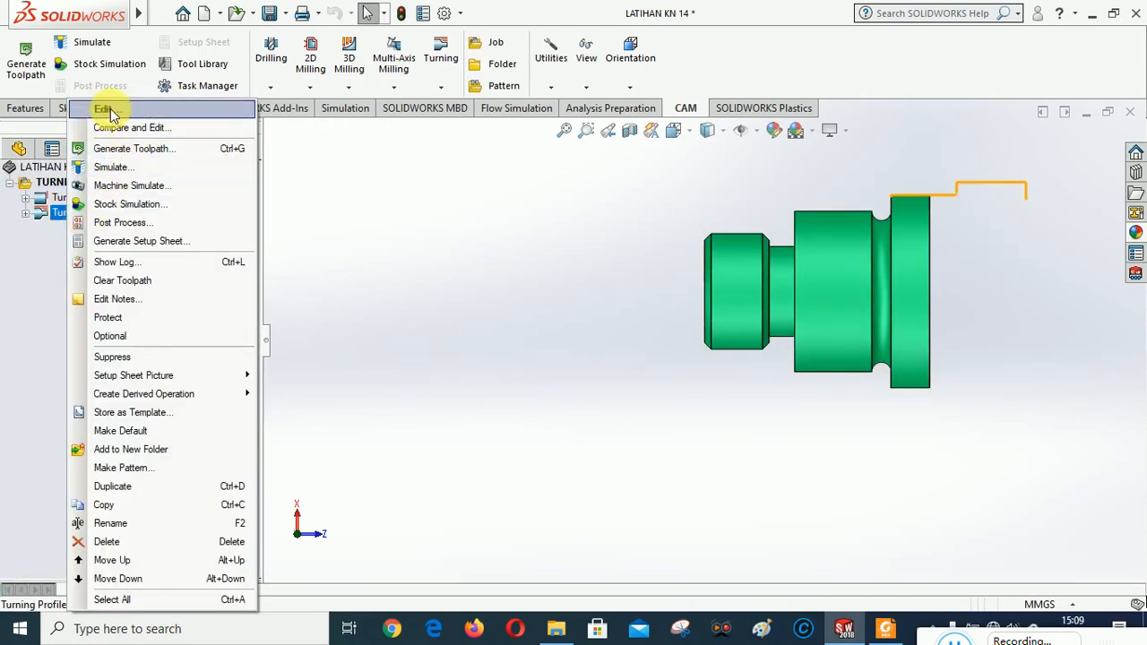
pyautogui.click(301, 271)
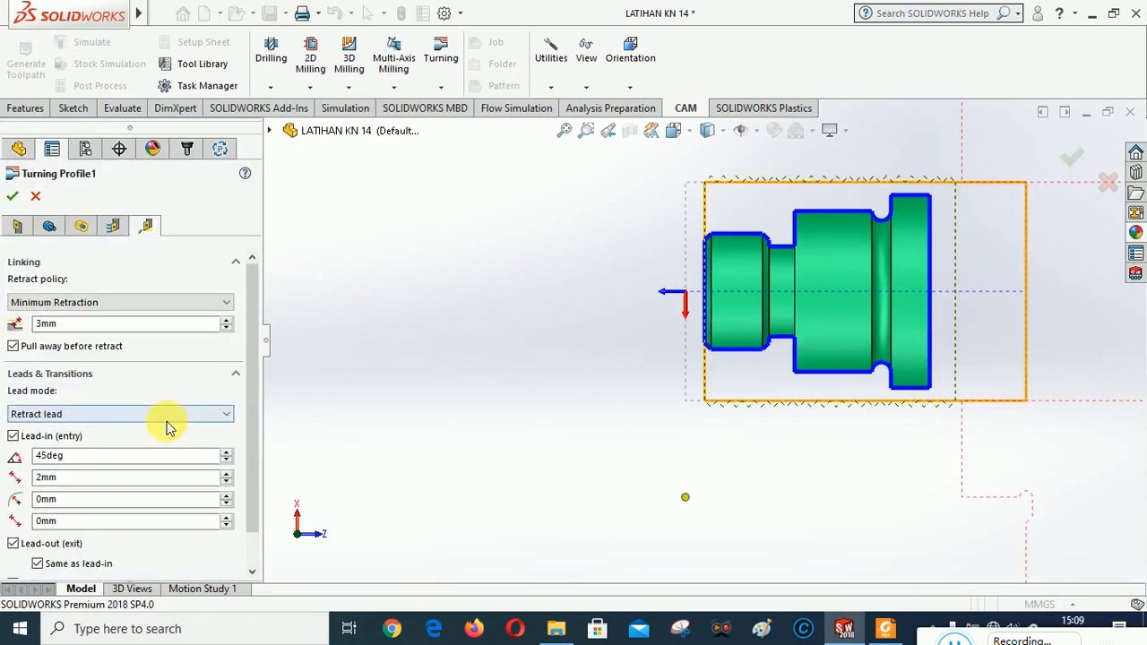
pyautogui.click(17, 227)
pyautogui.click(125, 281)
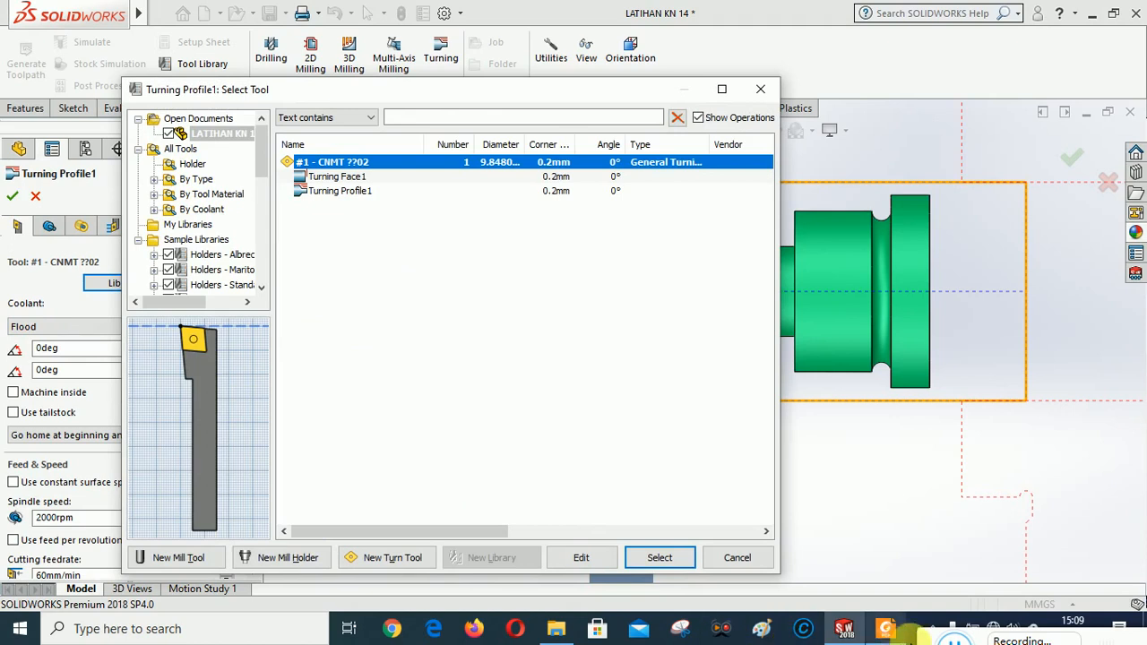
pyautogui.click(956, 638)
pyautogui.moveTo(412, 524); pyautogui.dragTo(929, 638)
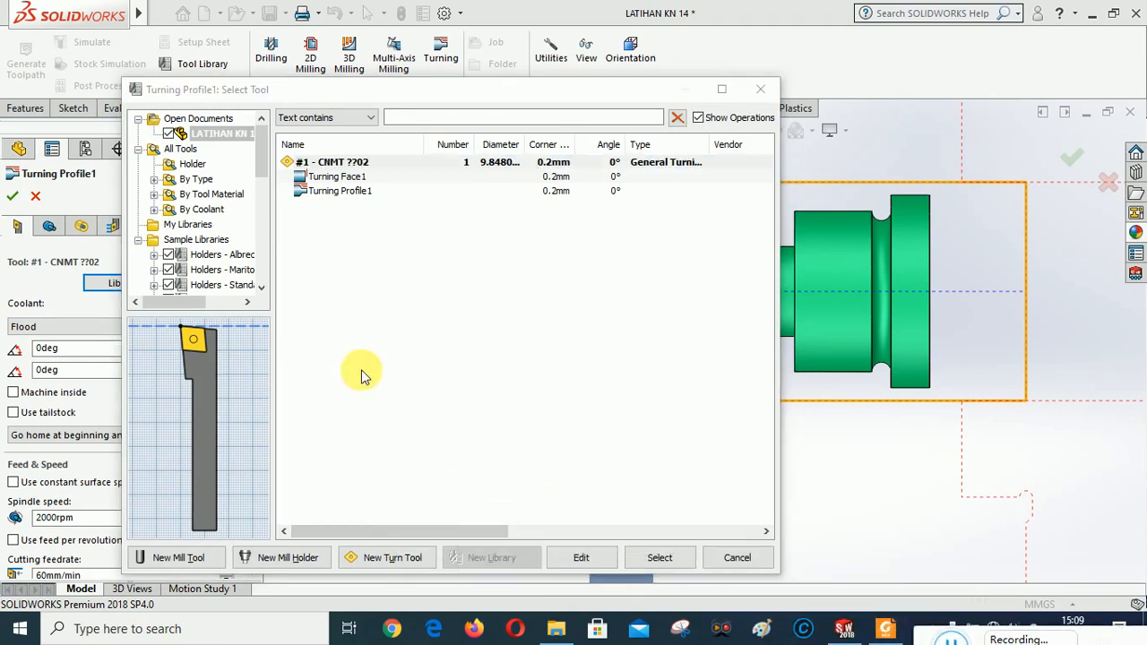
pyautogui.click(354, 164)
pyautogui.click(349, 164)
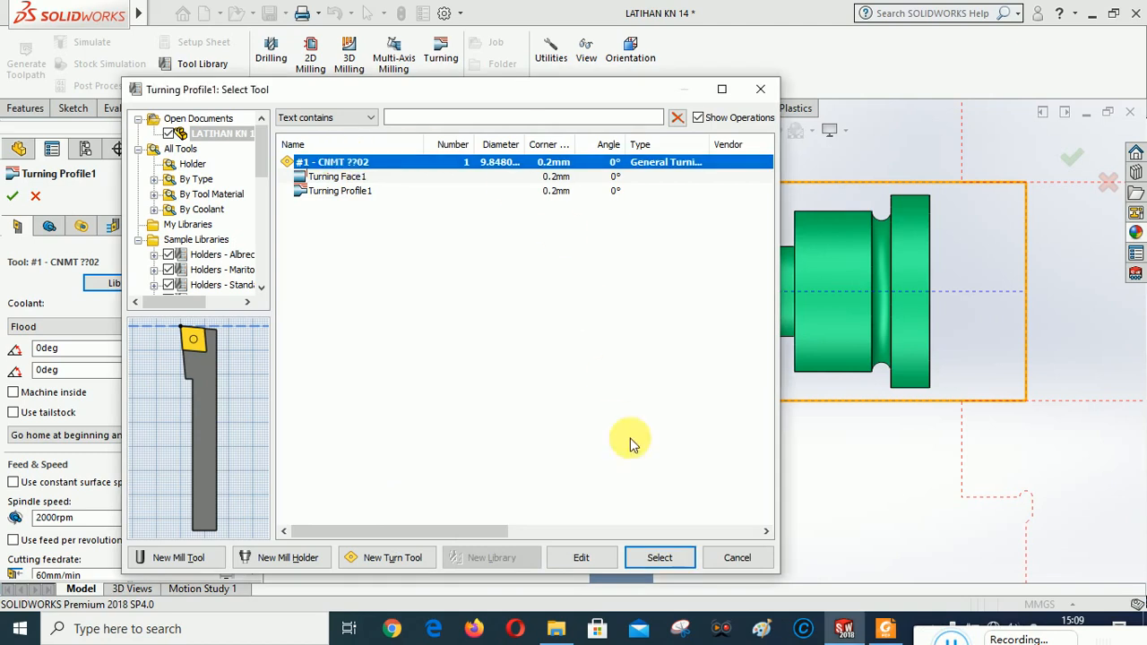
pyautogui.click(579, 558)
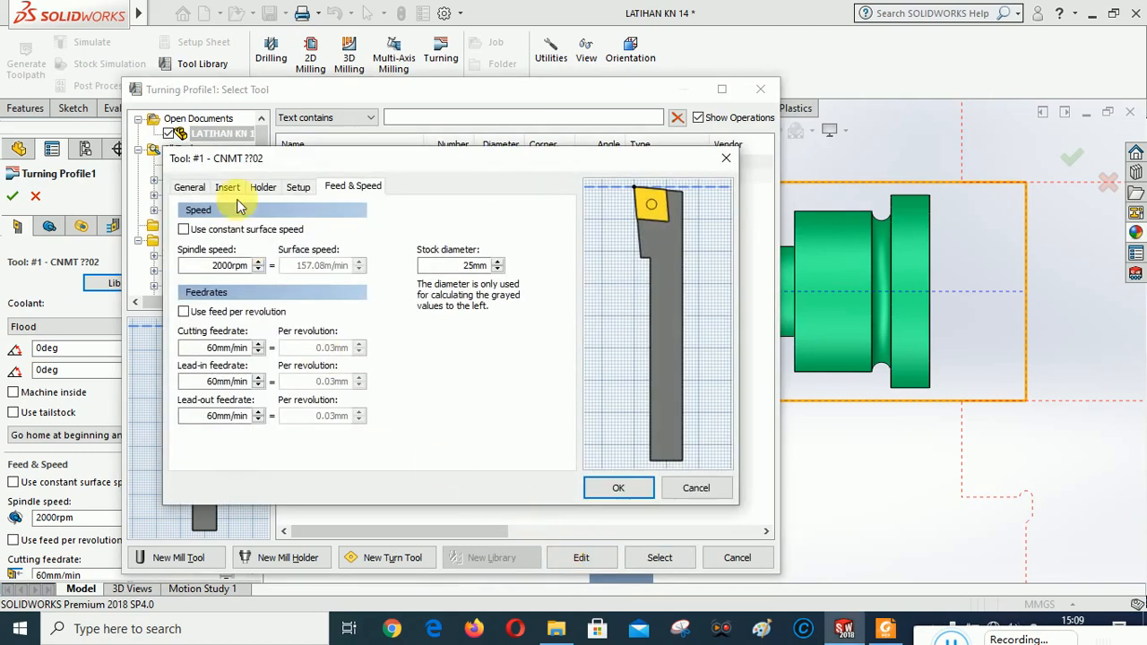
# Change the tool's insert shape to D = 55deg Diamond, and accept the profile operation with this tool
pyautogui.click(228, 187)
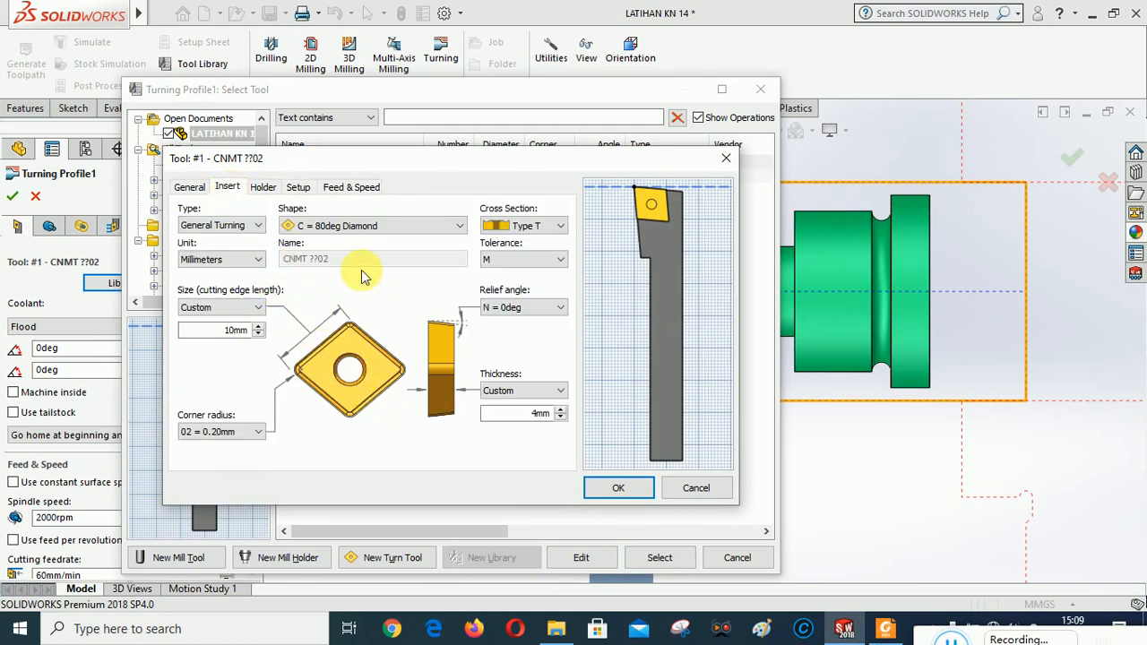
pyautogui.click(344, 227)
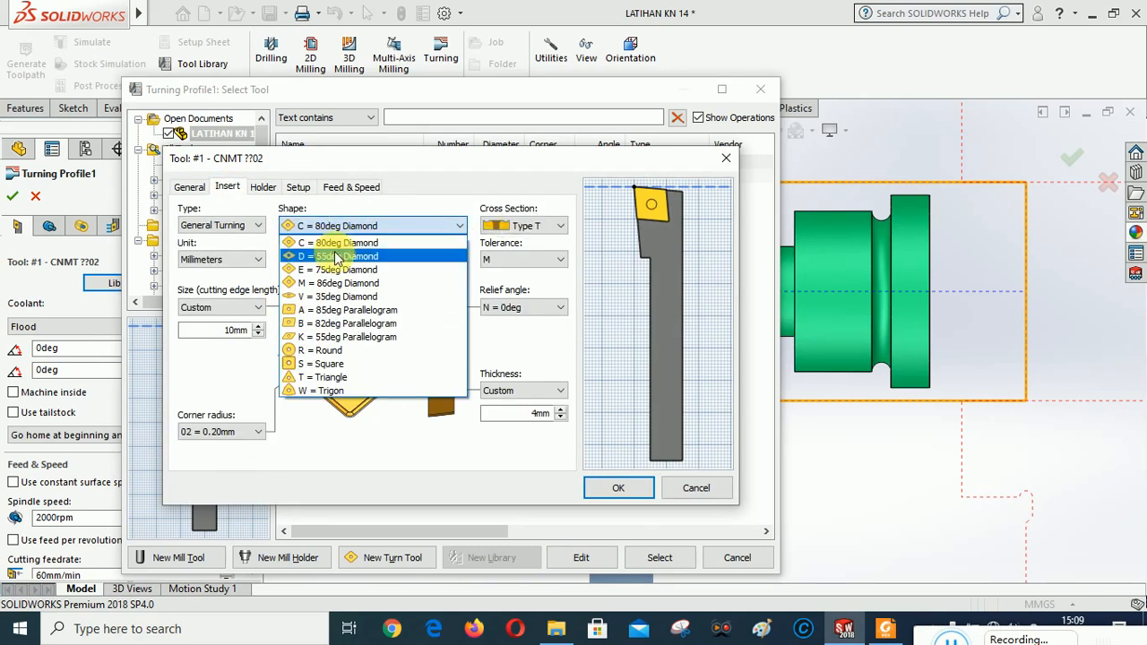
pyautogui.click(333, 243)
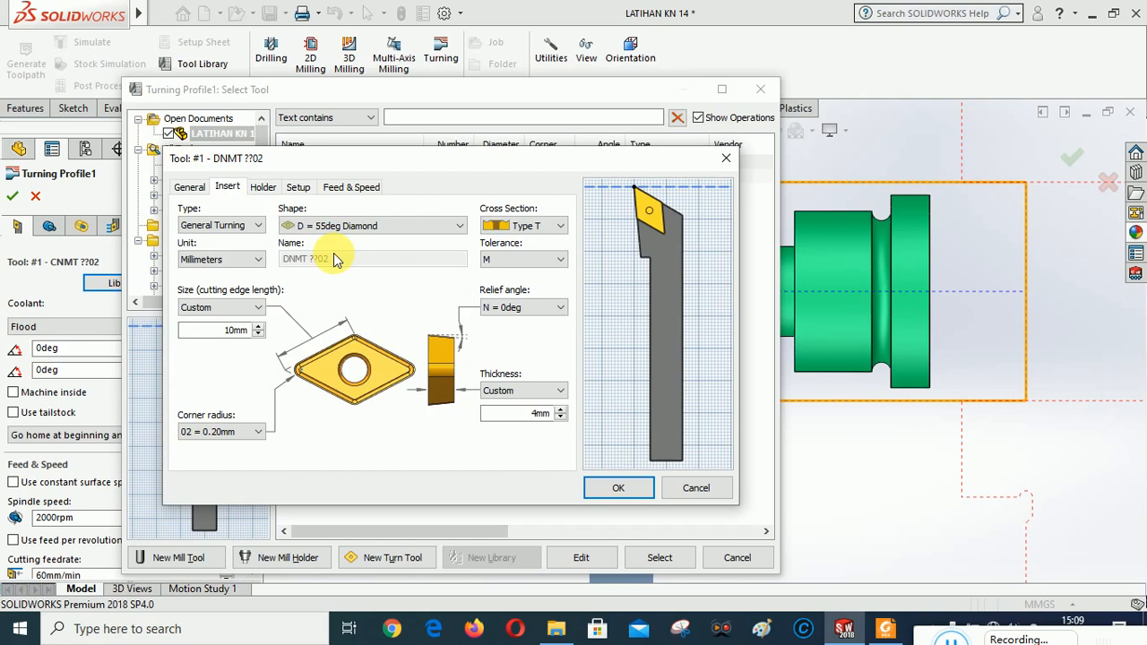
pyautogui.click(692, 489)
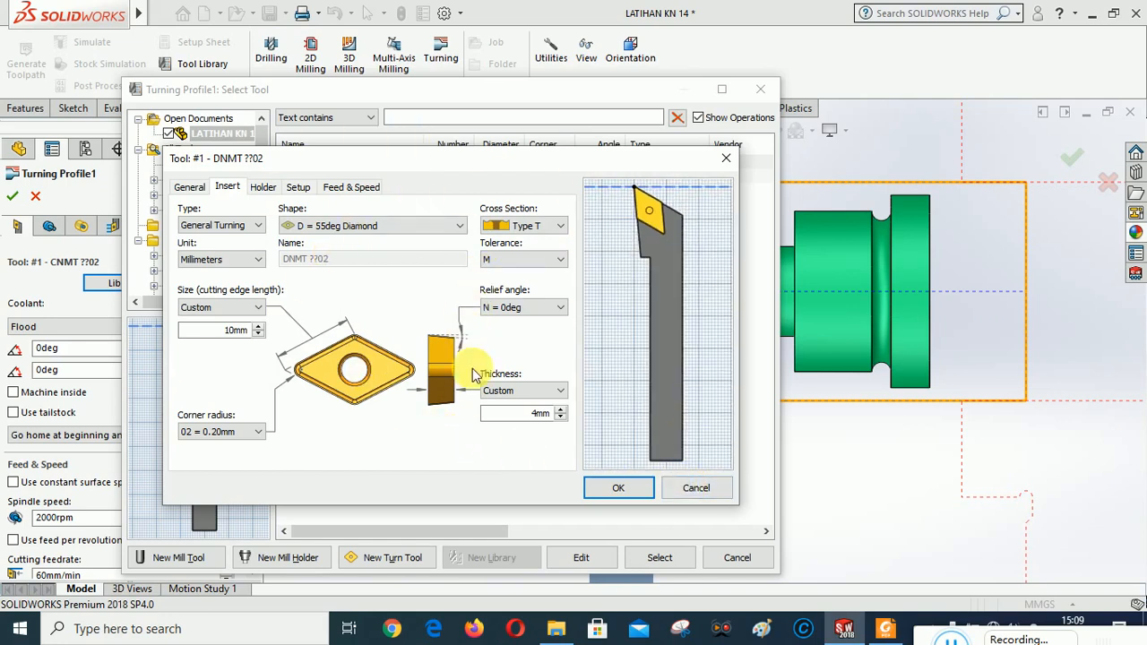
pyautogui.click(621, 489)
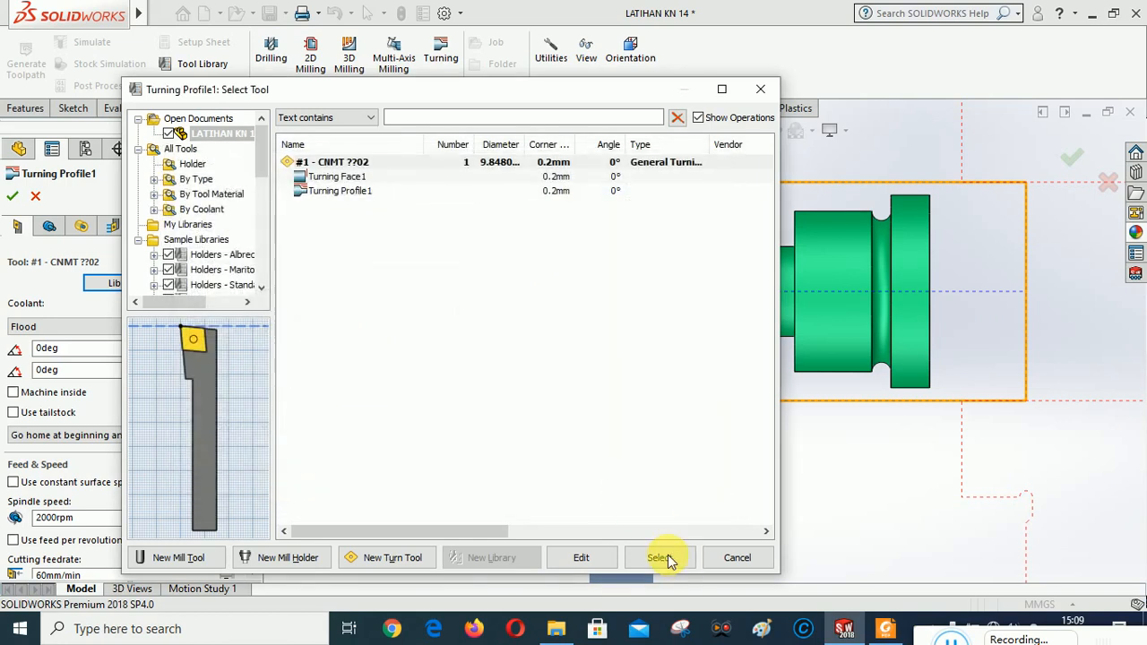
pyautogui.click(659, 557)
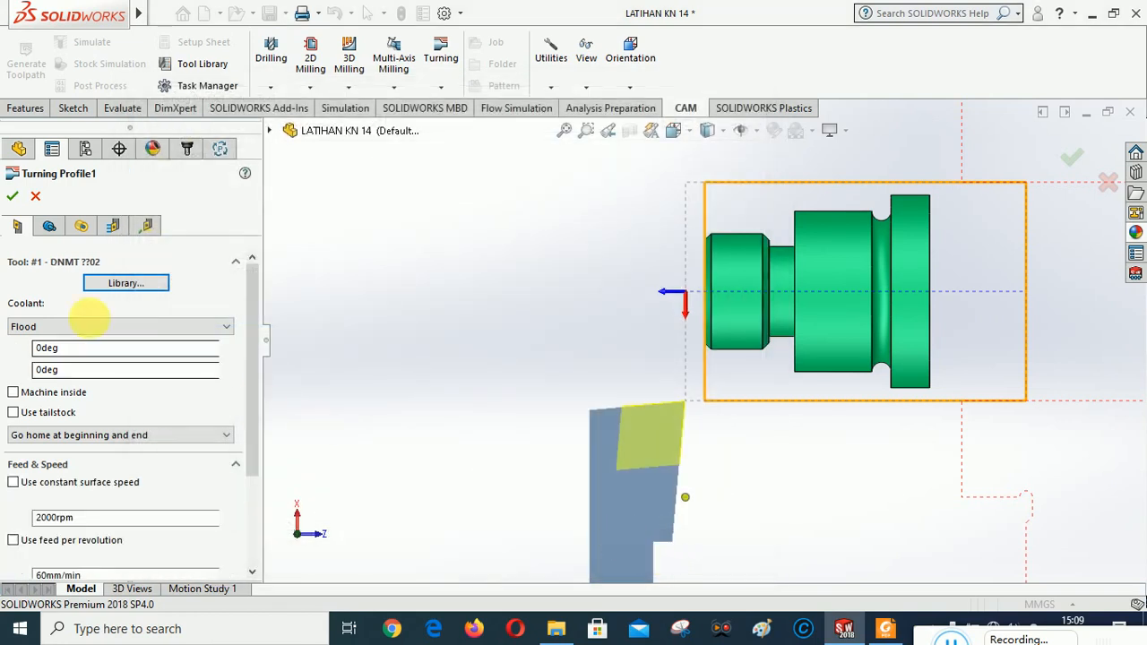
pyautogui.click(13, 198)
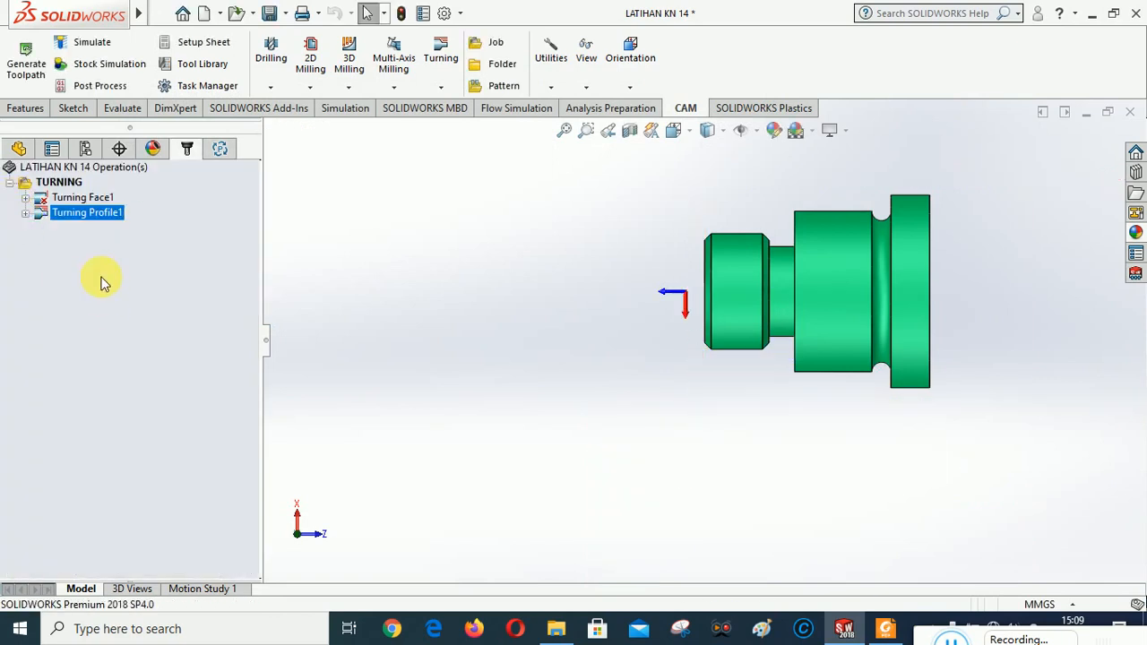
# Reopen the Turning Face operation and accept it with the modified tool to regenerate its toolpath
pyautogui.rightClick(97, 199)
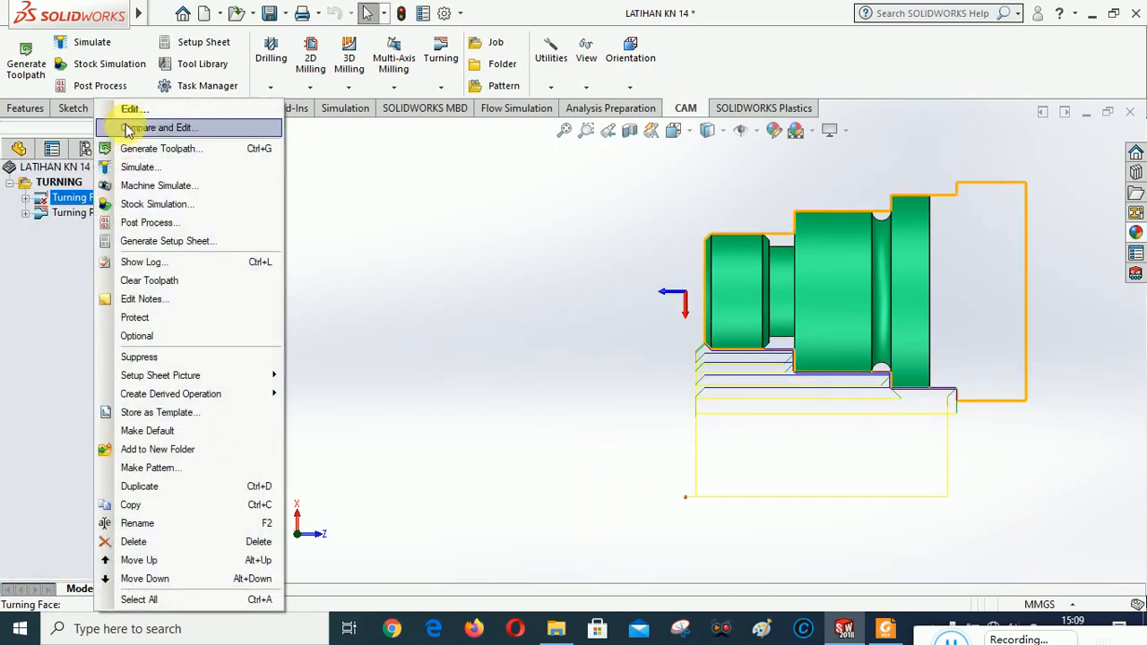
pyautogui.click(130, 111)
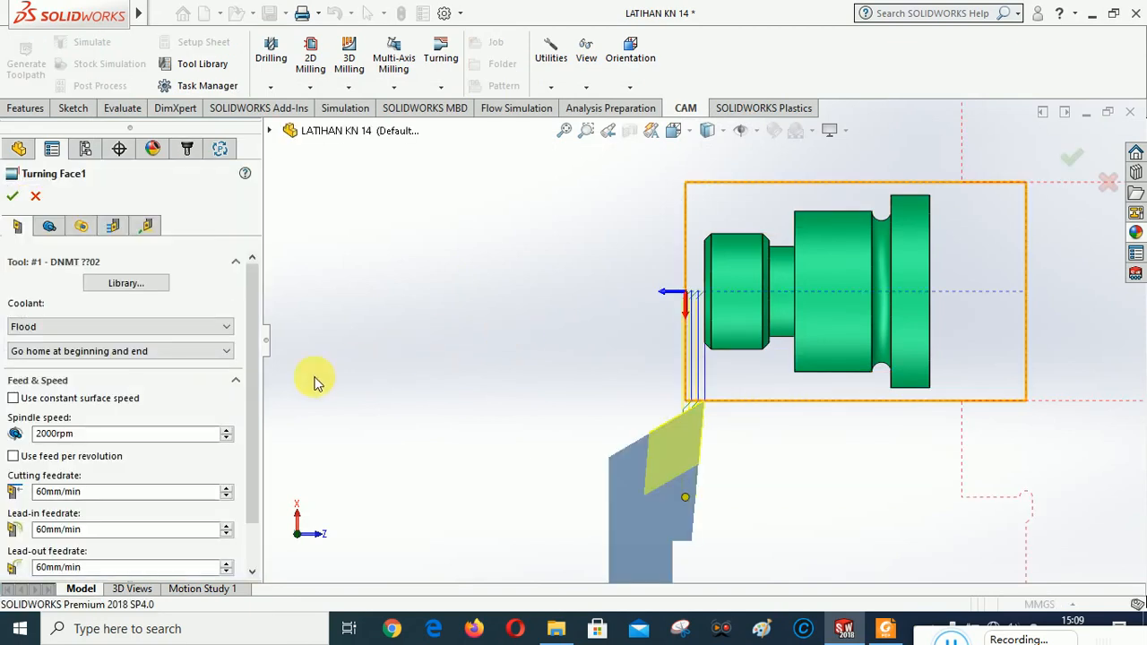
pyautogui.click(13, 197)
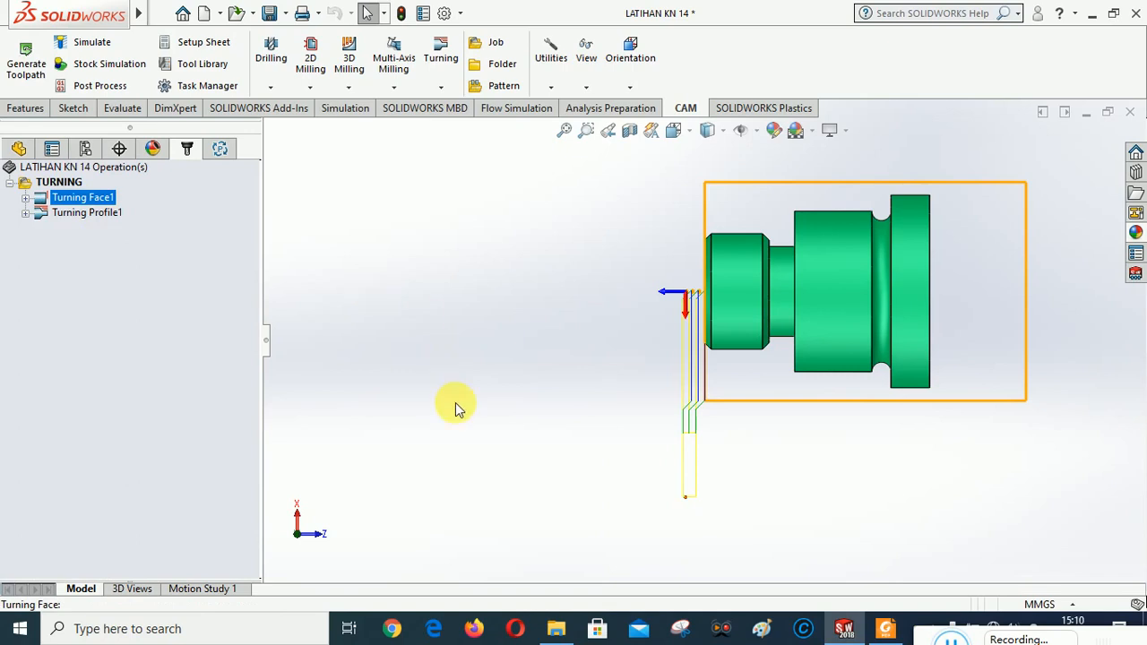
# Rerun the stock simulation for all TURNING operations with the 55-degree insert and look through the reported events
pyautogui.rightClick(65, 183)
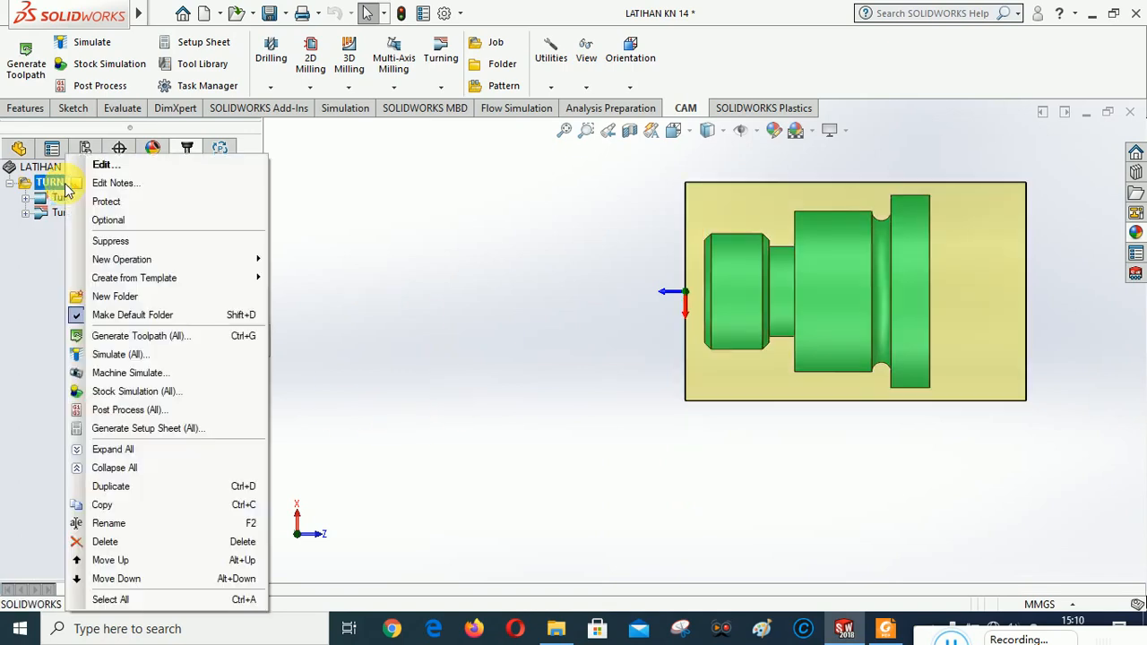
pyautogui.click(122, 391)
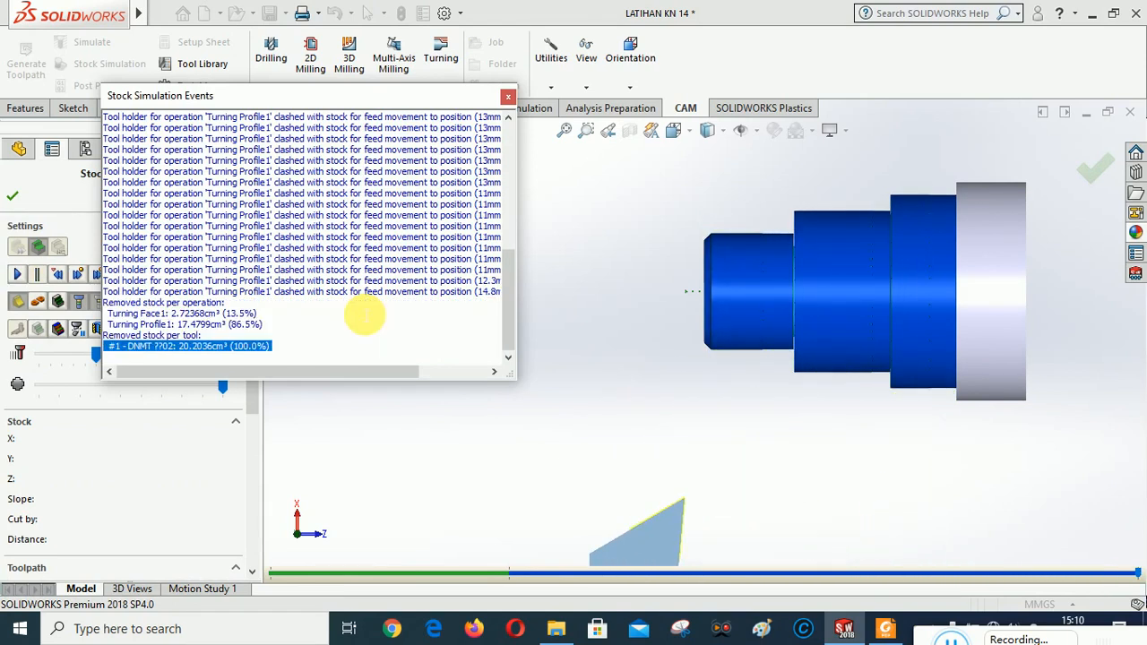
pyautogui.moveTo(510, 311); pyautogui.dragTo(517, 175)
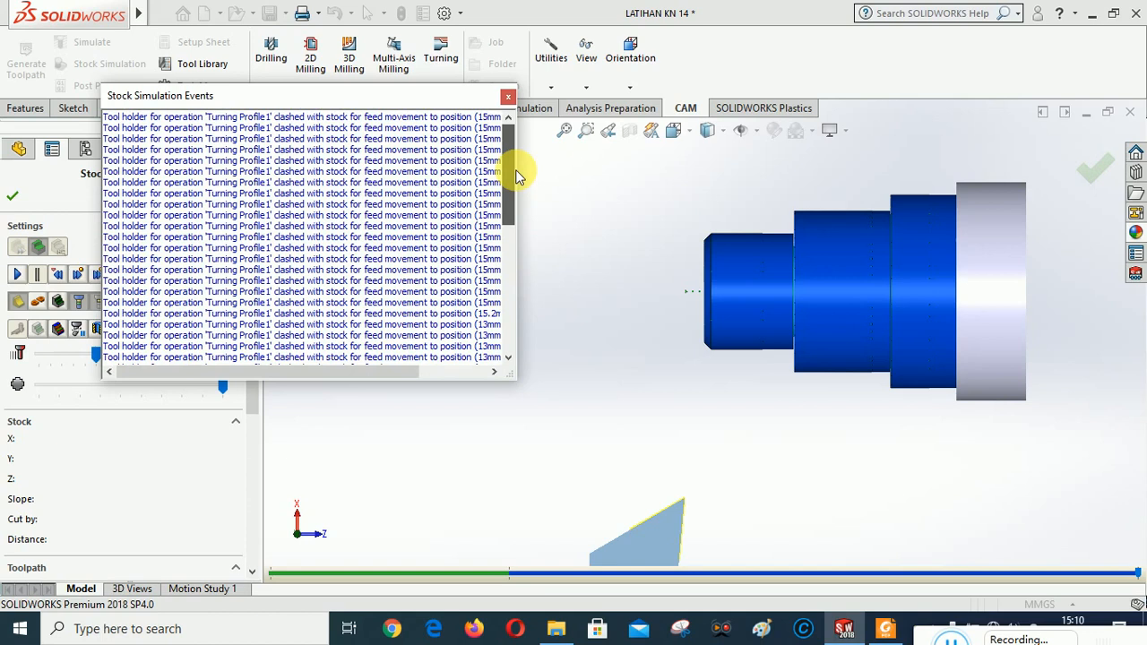
# Close the reported events, replay the stock simulation from the start, and exit the simulation
pyautogui.moveTo(379, 373); pyautogui.dragTo(314, 386)
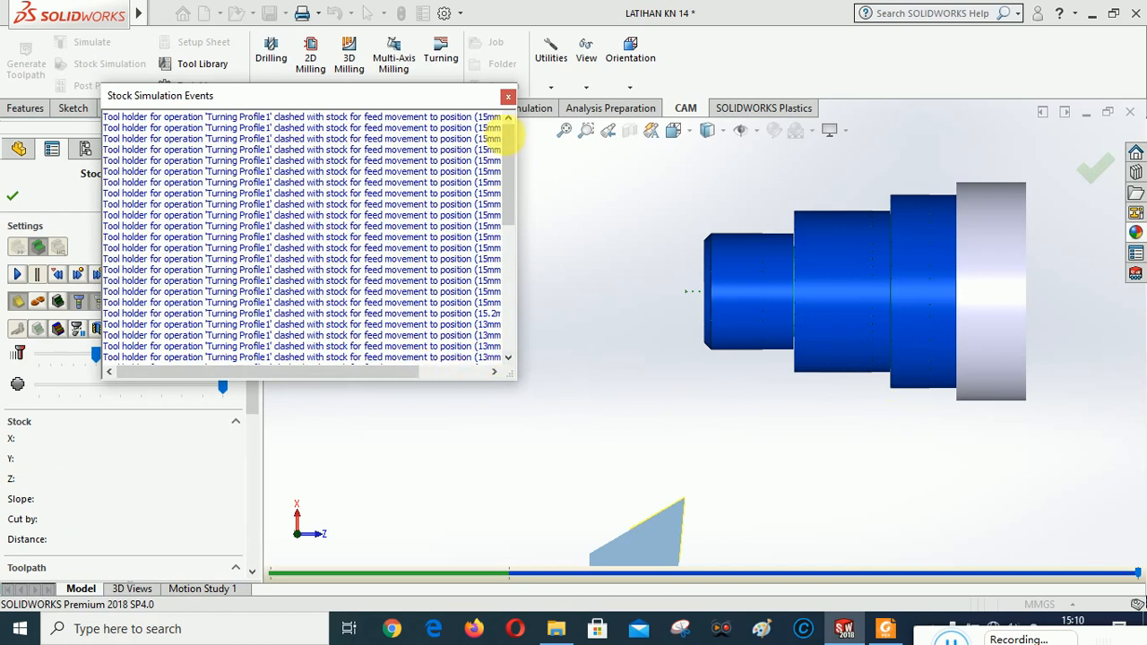
pyautogui.click(508, 96)
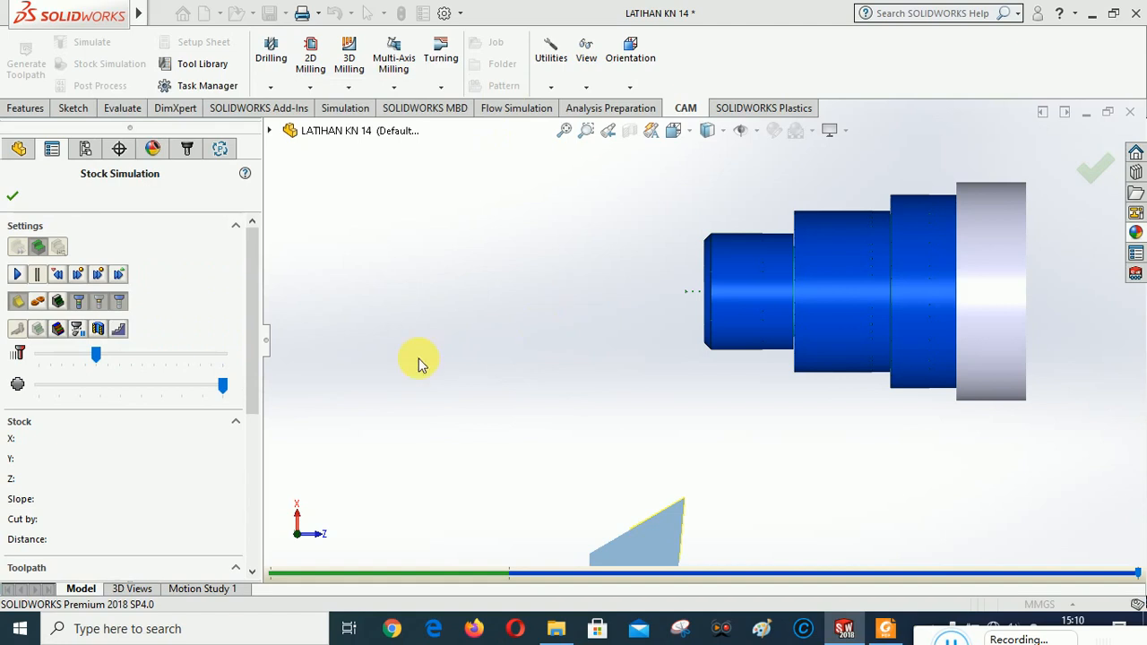
pyautogui.click(15, 275)
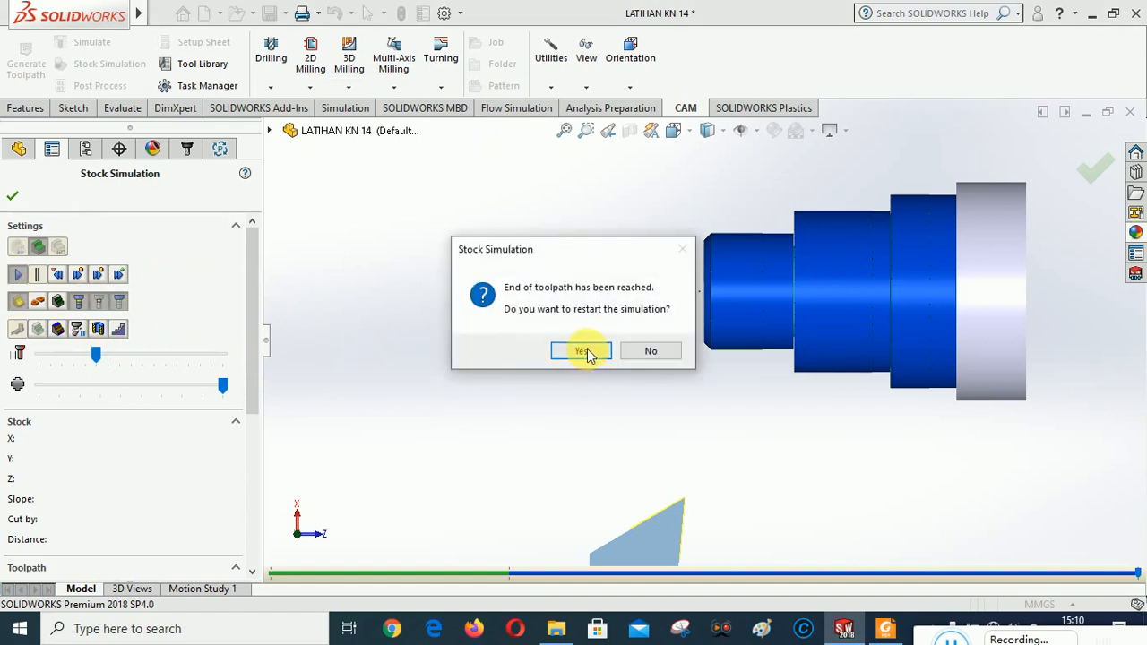
pyautogui.click(582, 351)
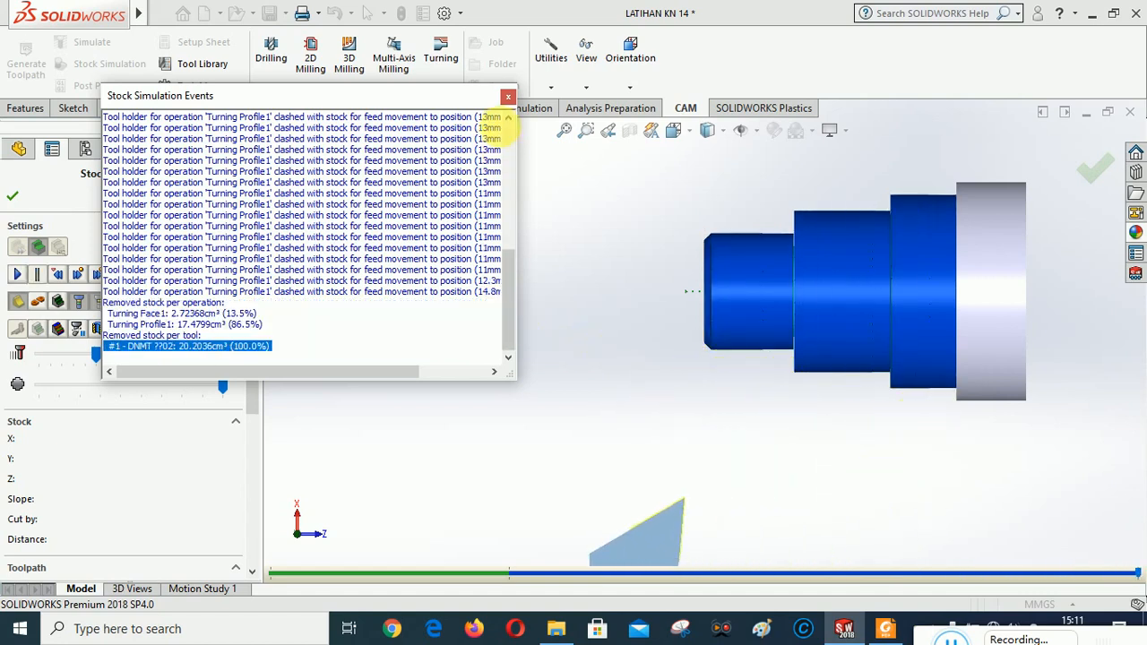
pyautogui.click(509, 96)
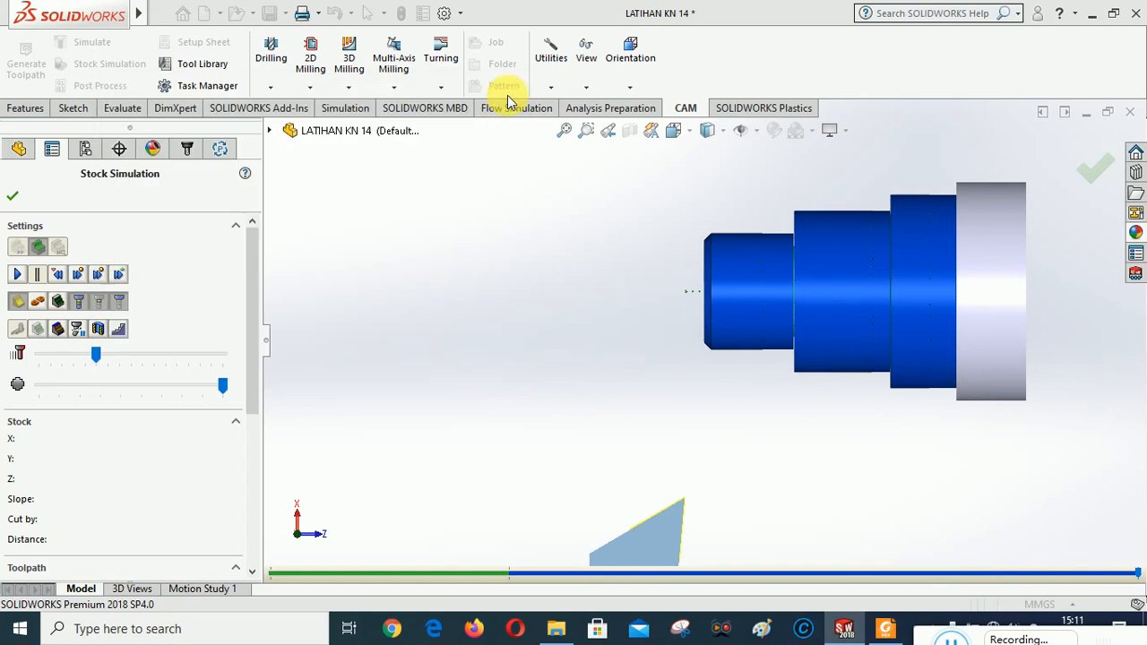
pyautogui.click(13, 194)
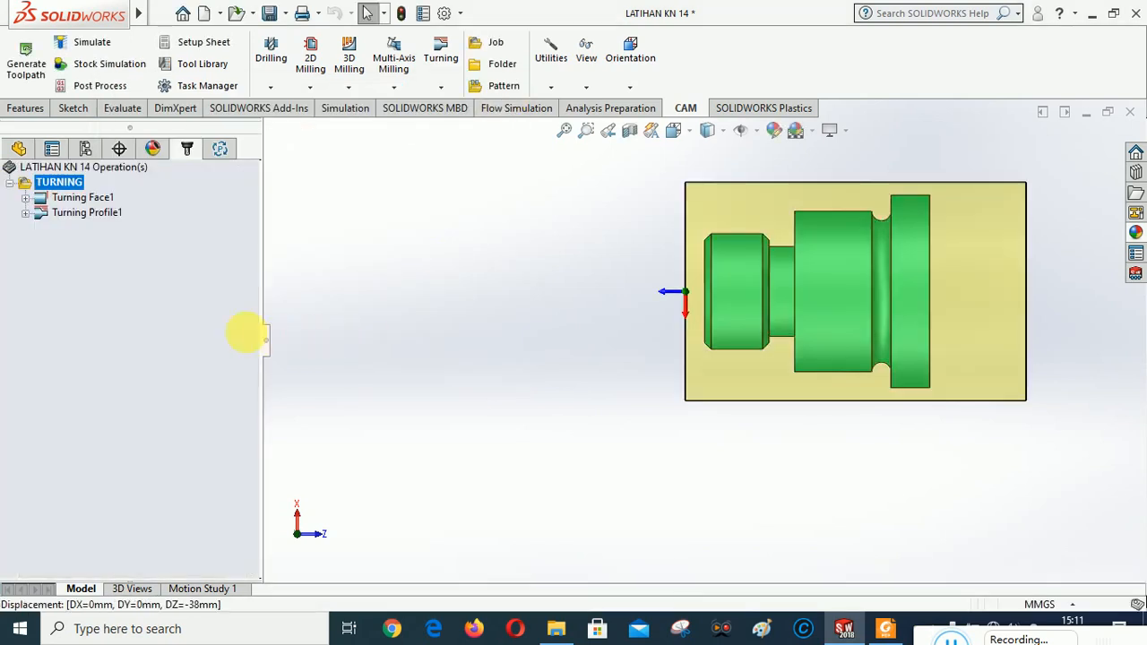
# Edit the Turning Profile operation's tool to use an insert corner radius of 04 = 0.40mm, and accept the operation with it
pyautogui.rightClick(74, 199)
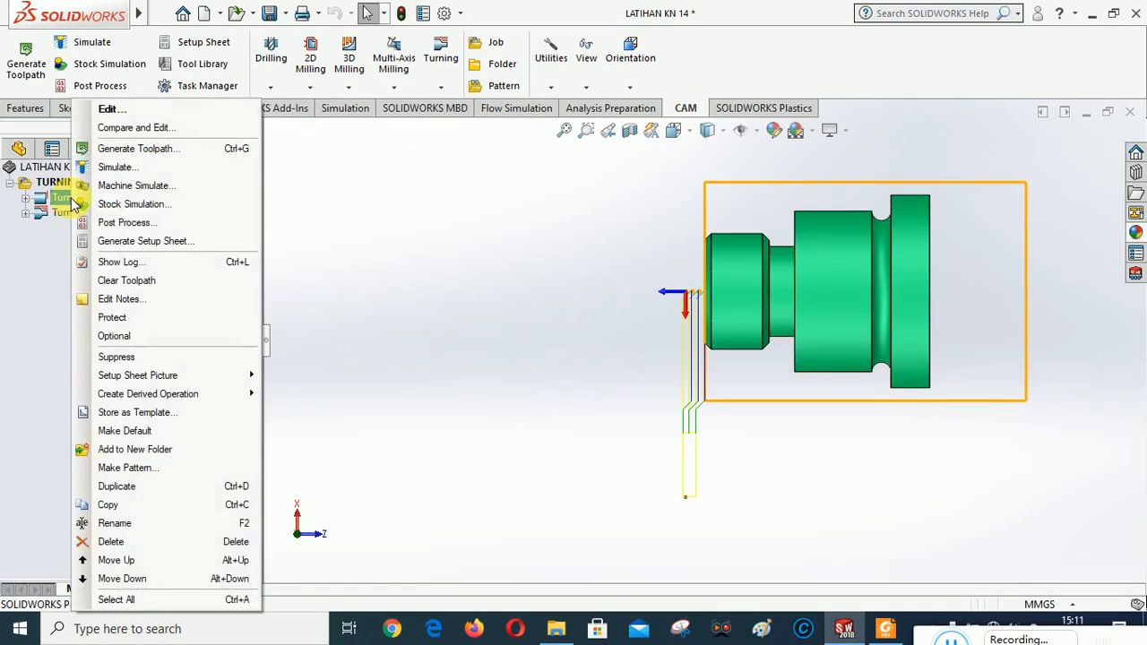
pyautogui.click(48, 260)
pyautogui.click(77, 213)
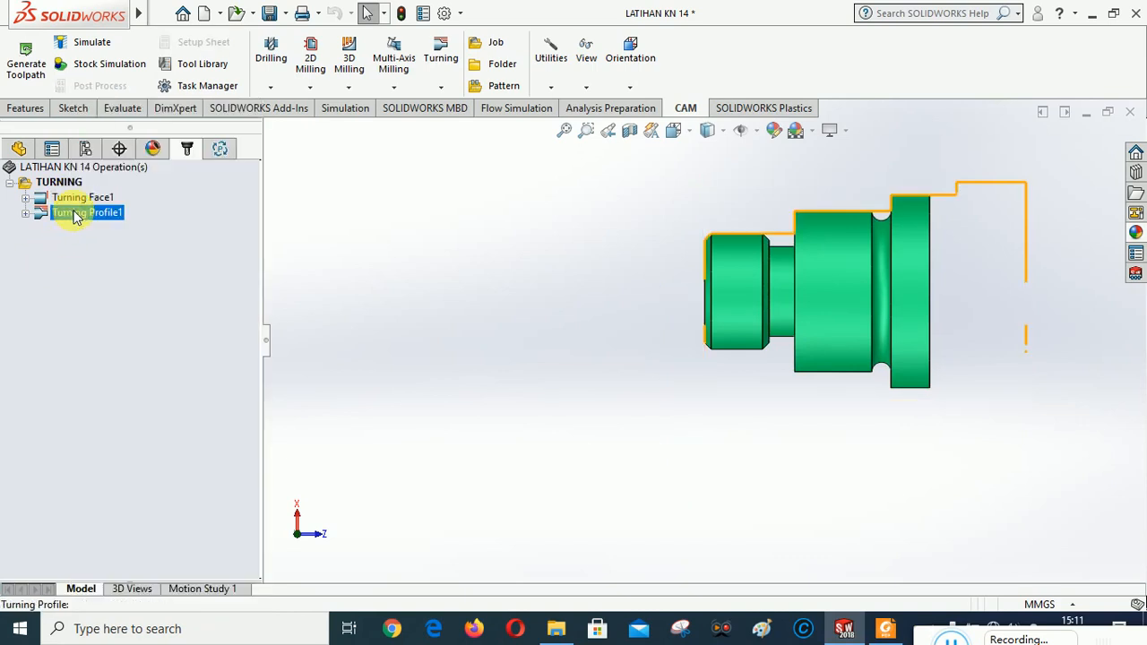
pyautogui.rightClick(78, 210)
pyautogui.click(115, 109)
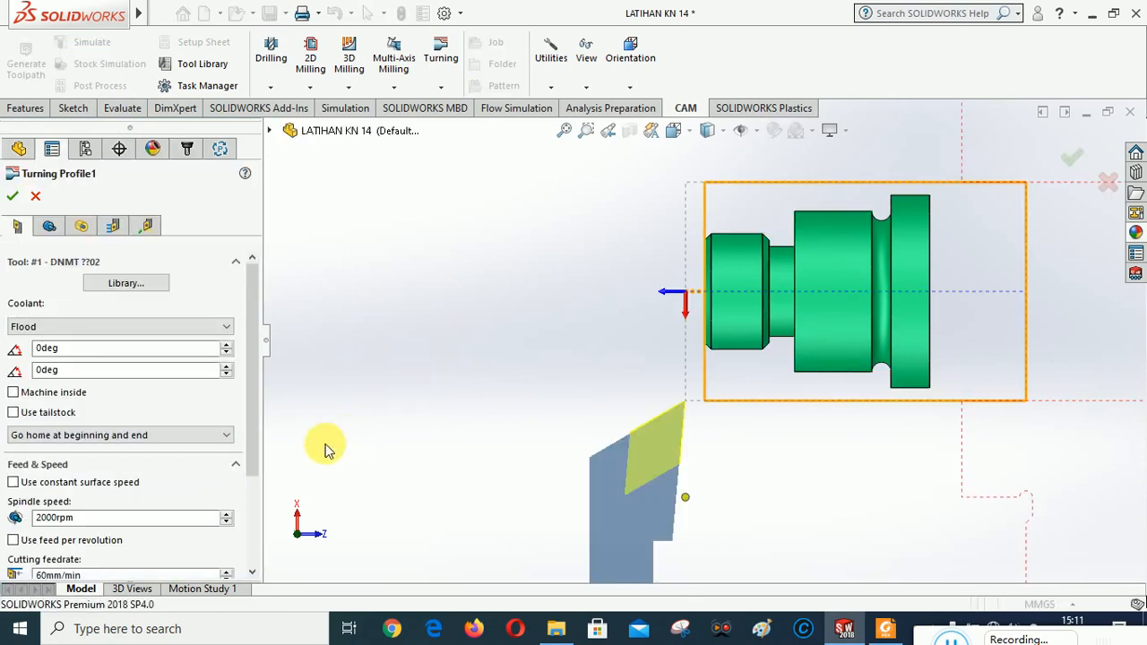
pyautogui.click(126, 285)
pyautogui.click(588, 558)
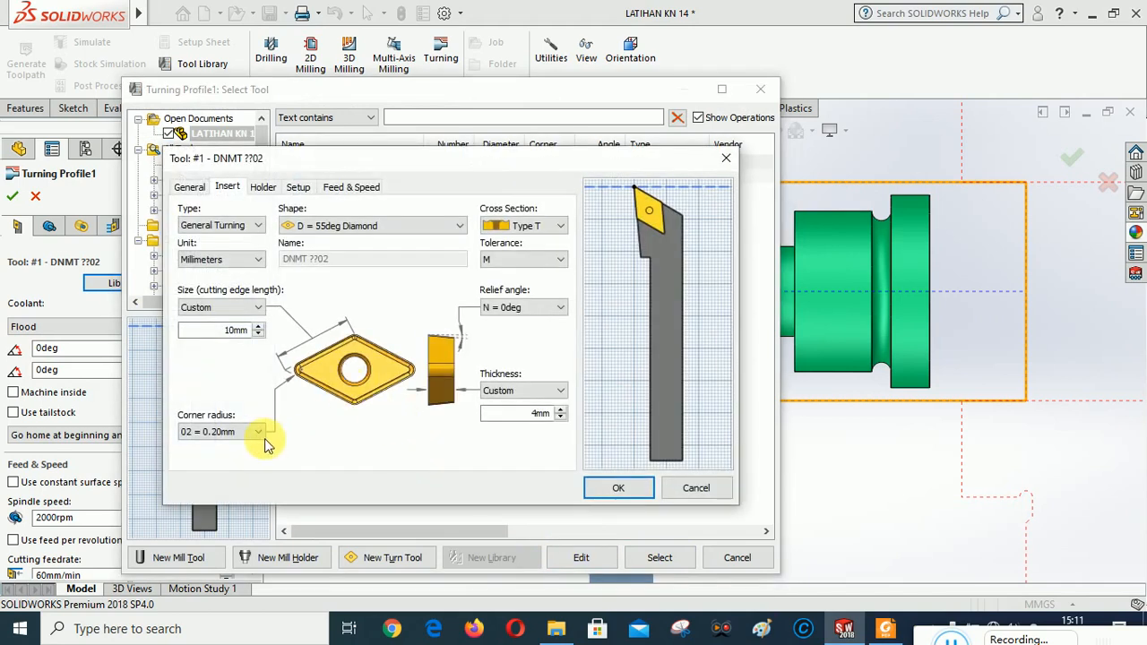
pyautogui.click(259, 434)
pyautogui.click(228, 468)
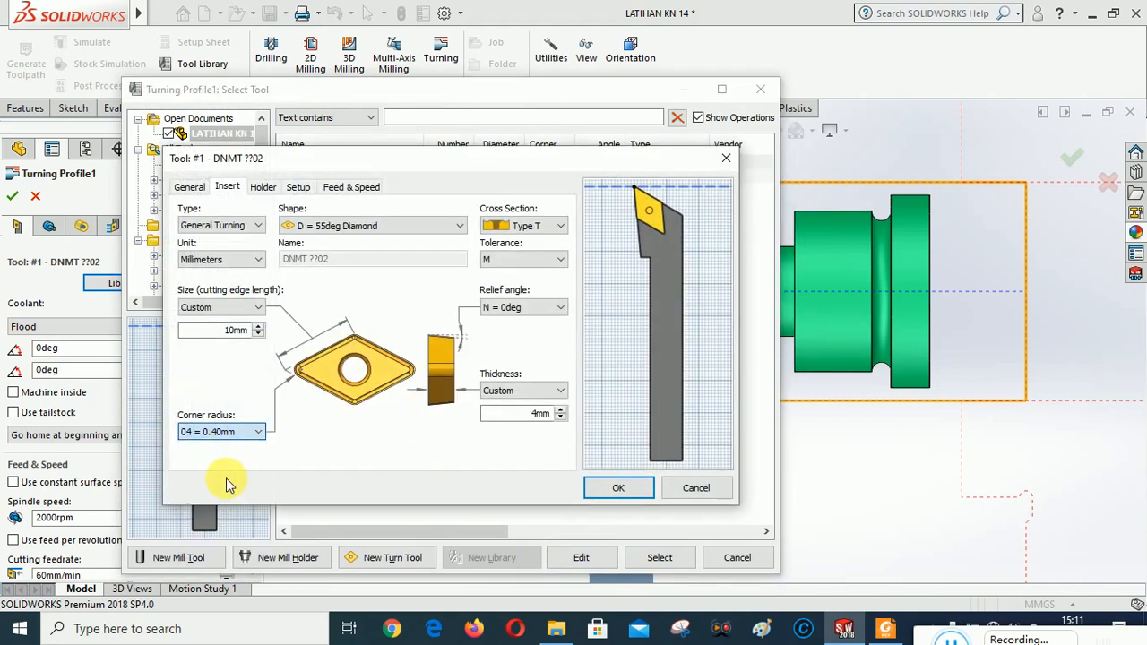
pyautogui.click(617, 487)
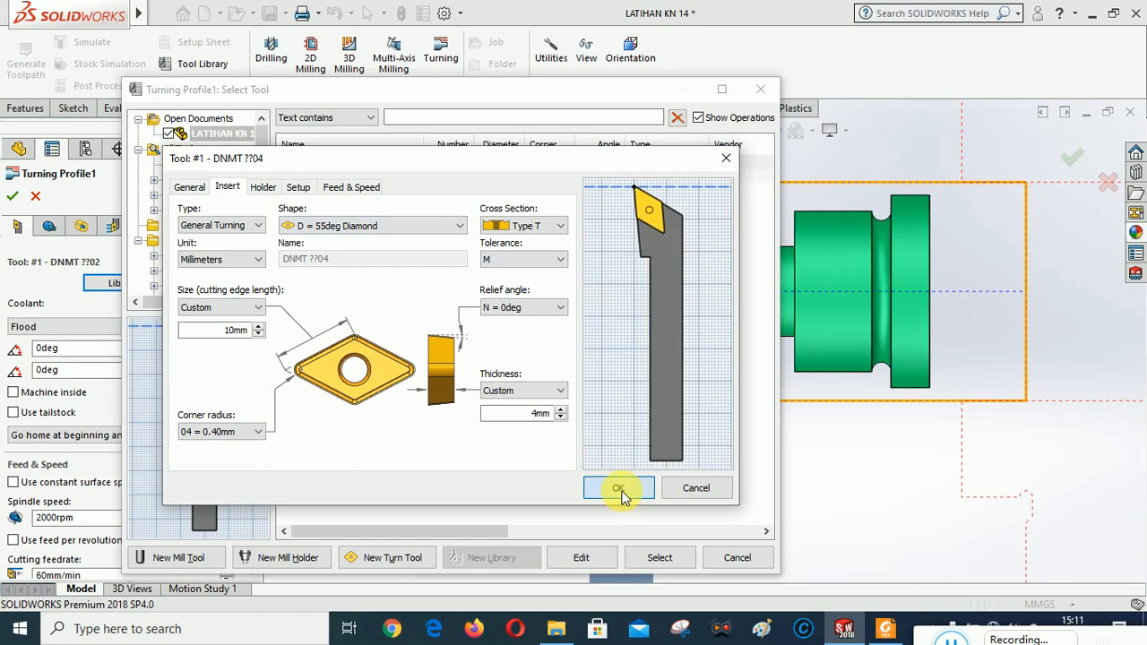
pyautogui.click(661, 557)
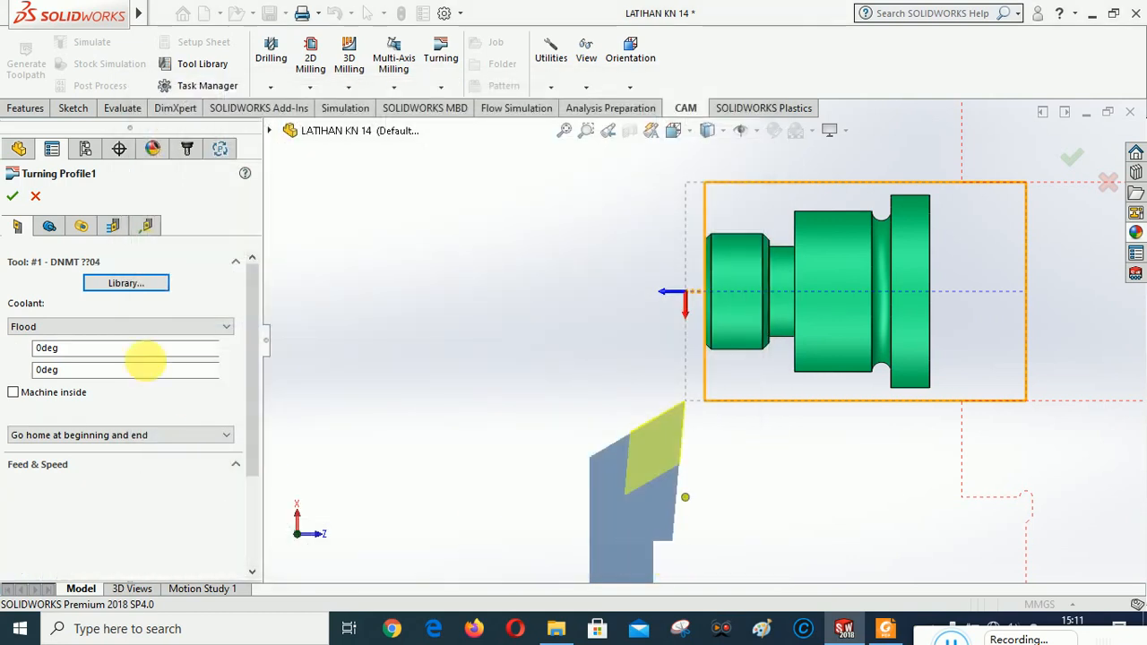
pyautogui.click(12, 195)
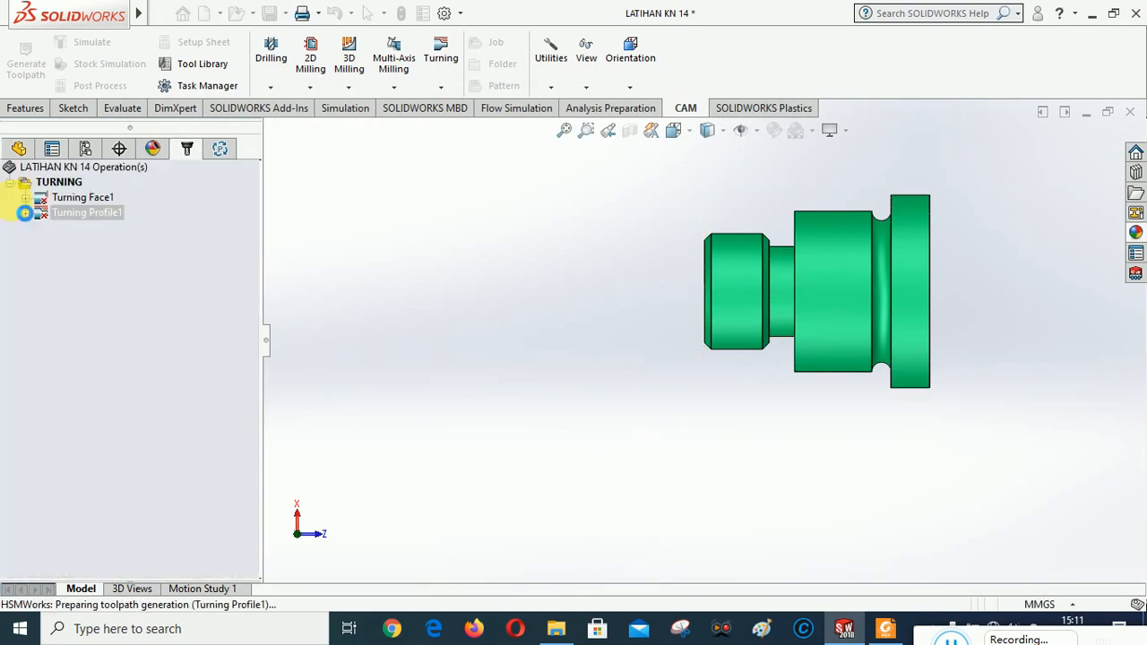
# Reopen the Turning Face operation and accept it with the 0.40 mm corner radius tool to regenerate its toolpath
pyautogui.click(82, 197)
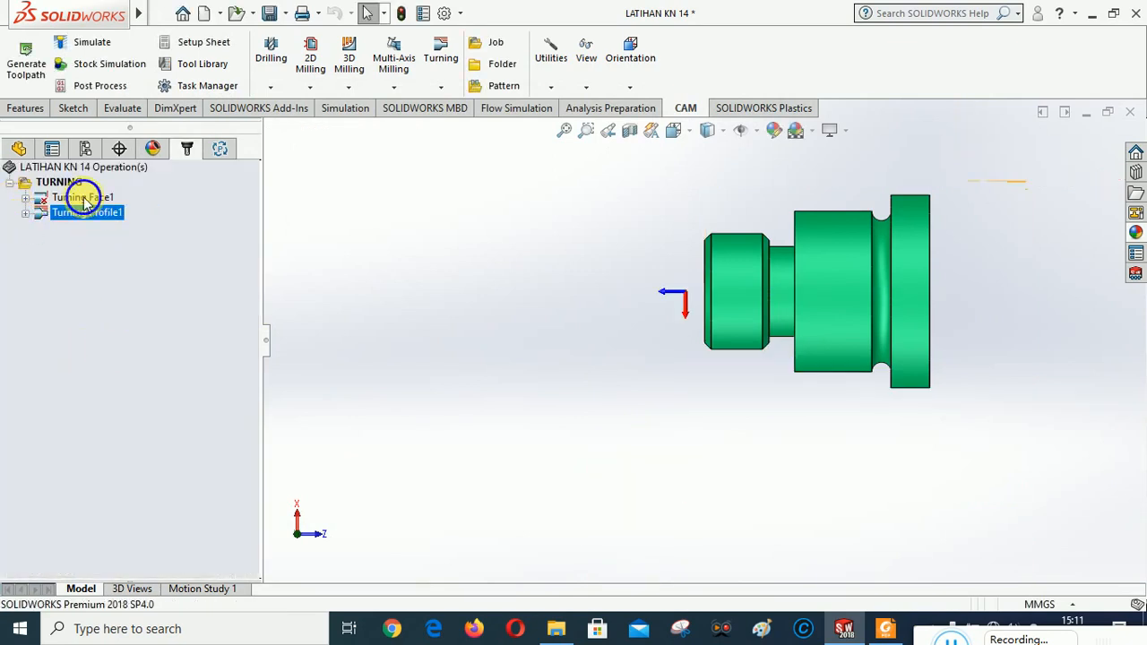
pyautogui.rightClick(84, 197)
pyautogui.click(122, 109)
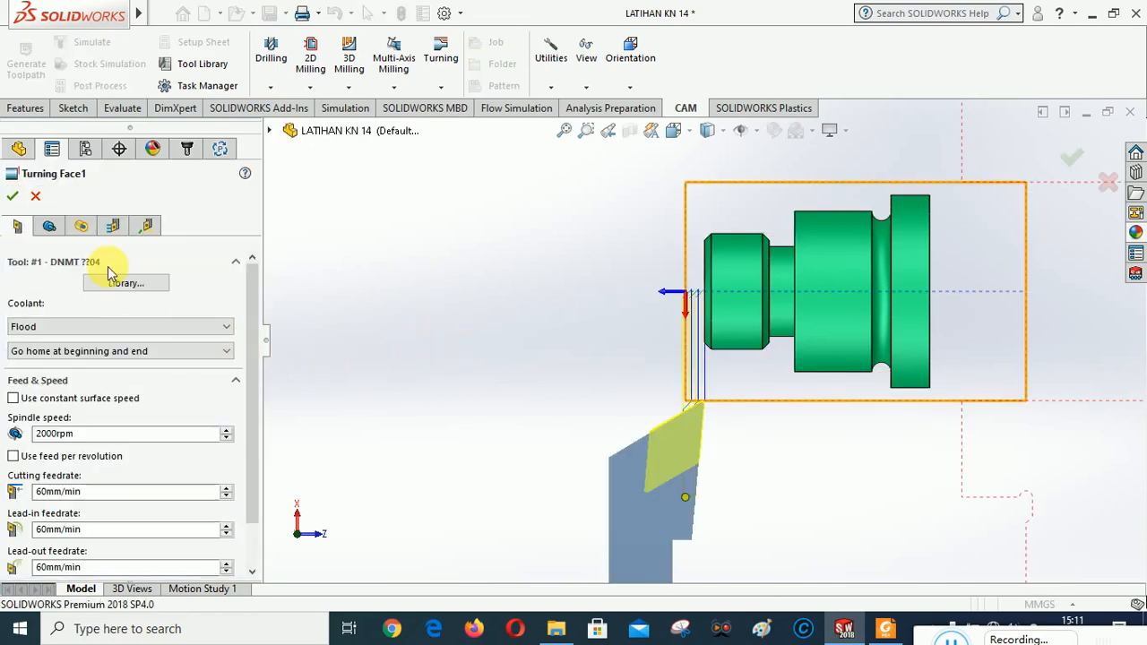
pyautogui.click(12, 198)
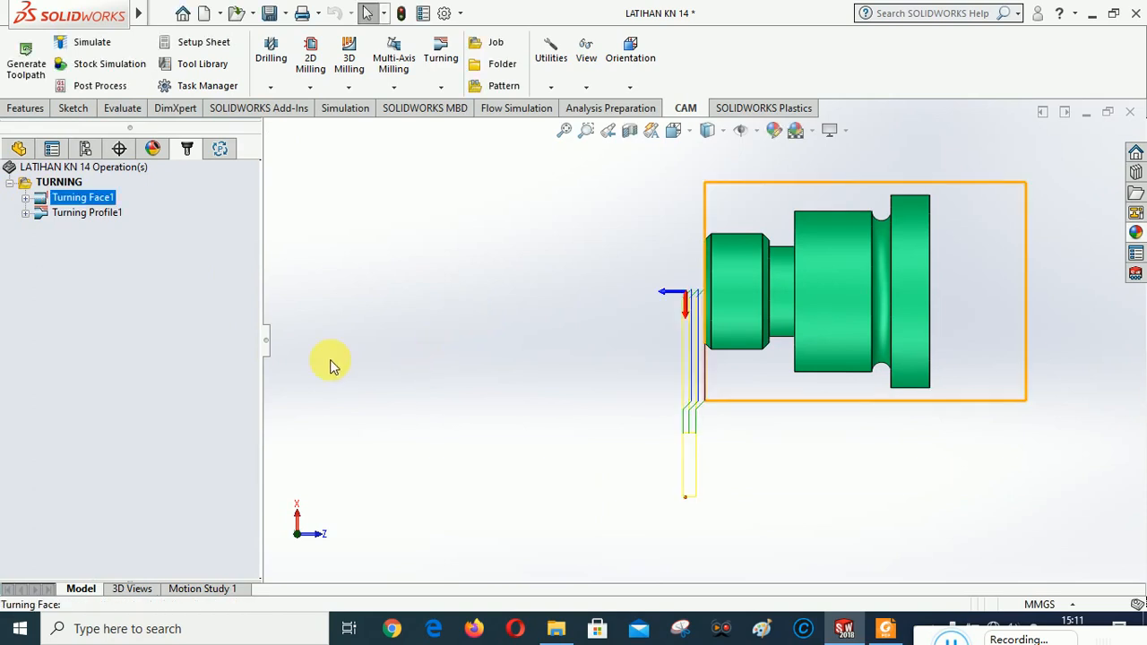
# Run the stock simulation for all TURNING operations with the 0.40 mm corner radius insert and check the reported events
pyautogui.rightClick(59, 185)
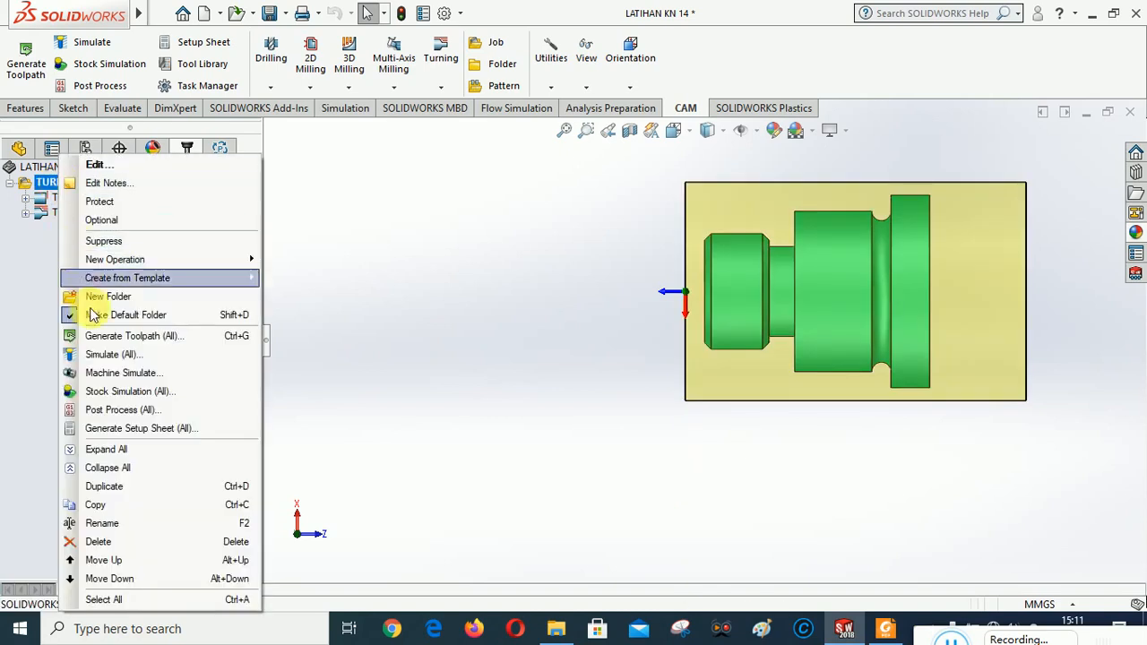
pyautogui.click(109, 391)
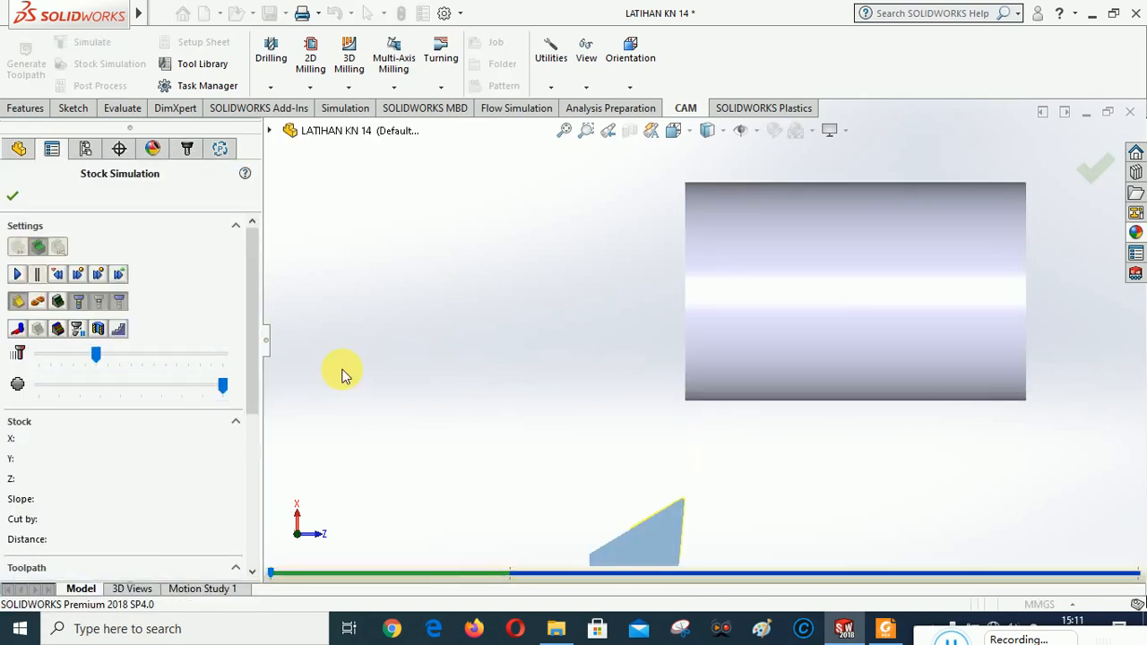
pyautogui.click(16, 275)
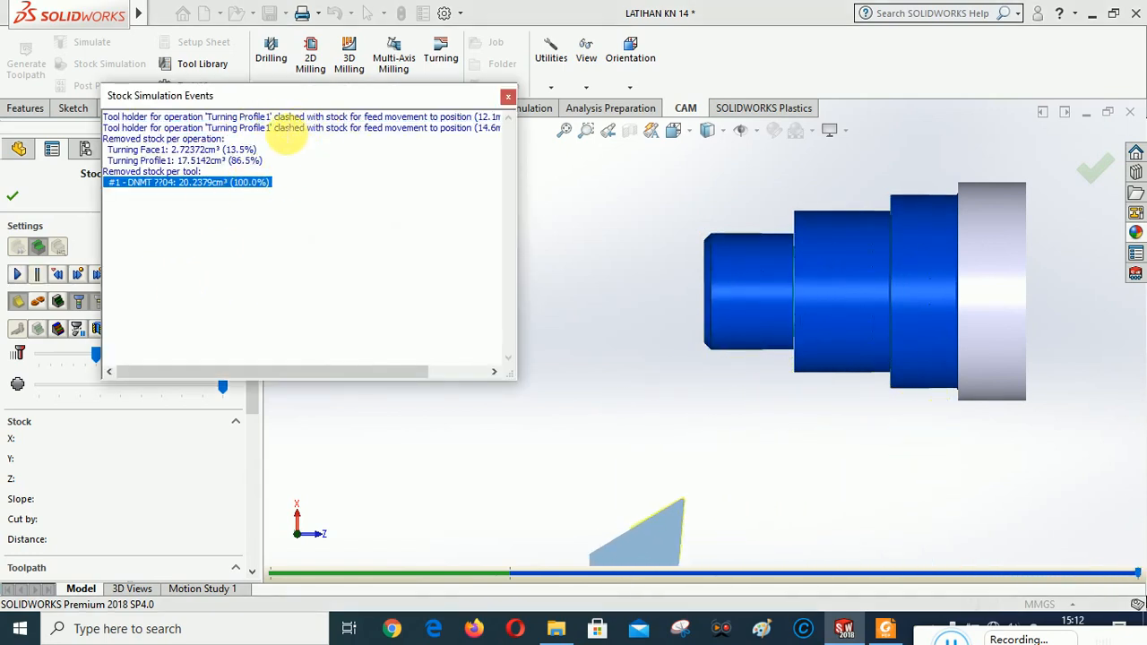
pyautogui.click(508, 96)
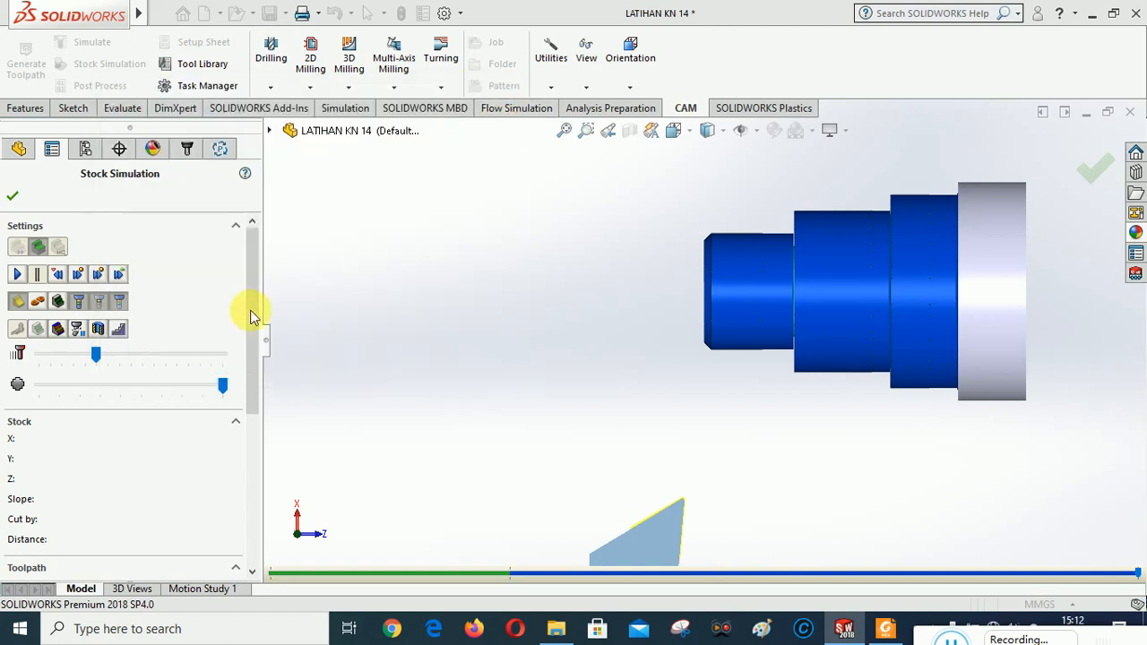
# Replay the stock simulation twice from the start, reviewing the tool holder clash events, and exit the simulation
pyautogui.click(20, 276)
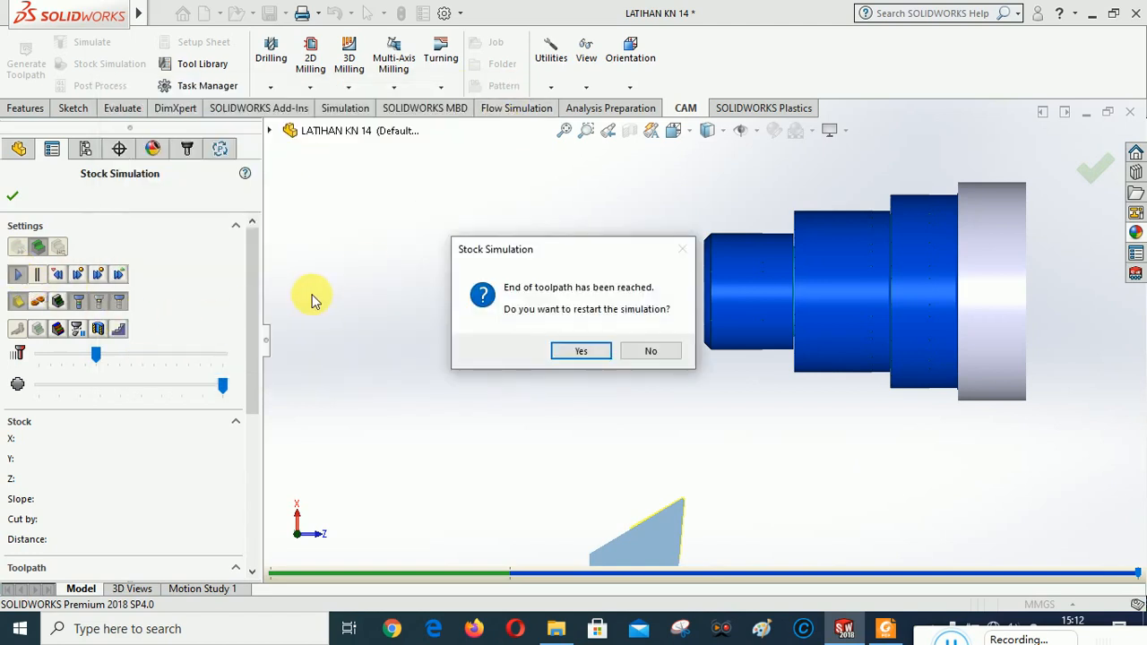
pyautogui.click(575, 351)
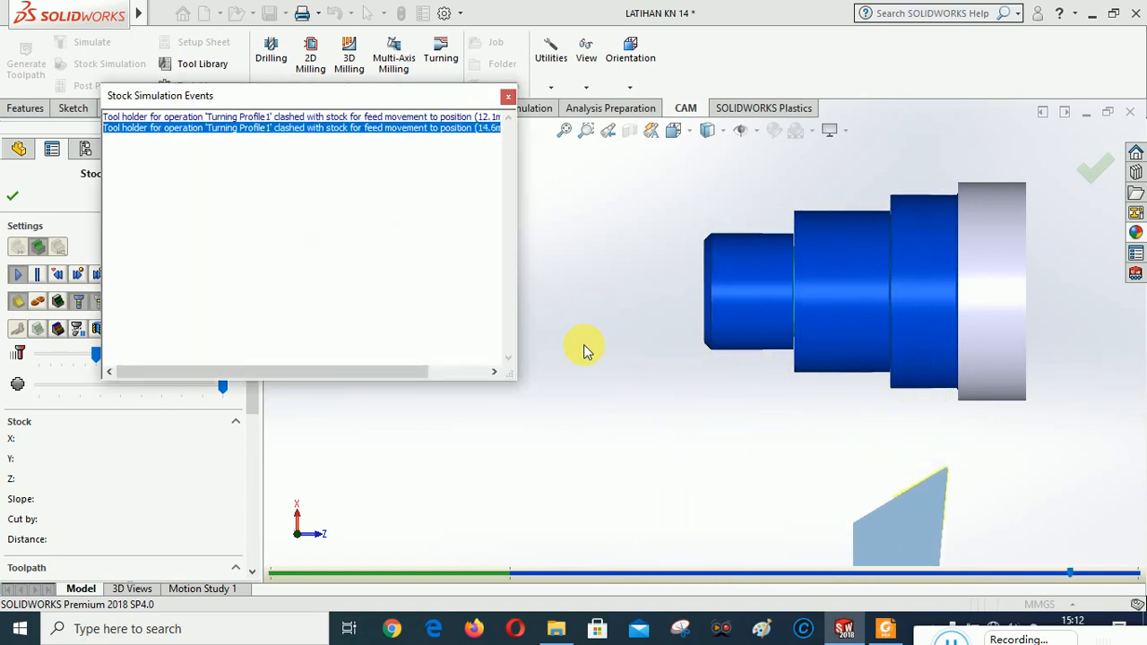
pyautogui.click(509, 96)
pyautogui.click(21, 275)
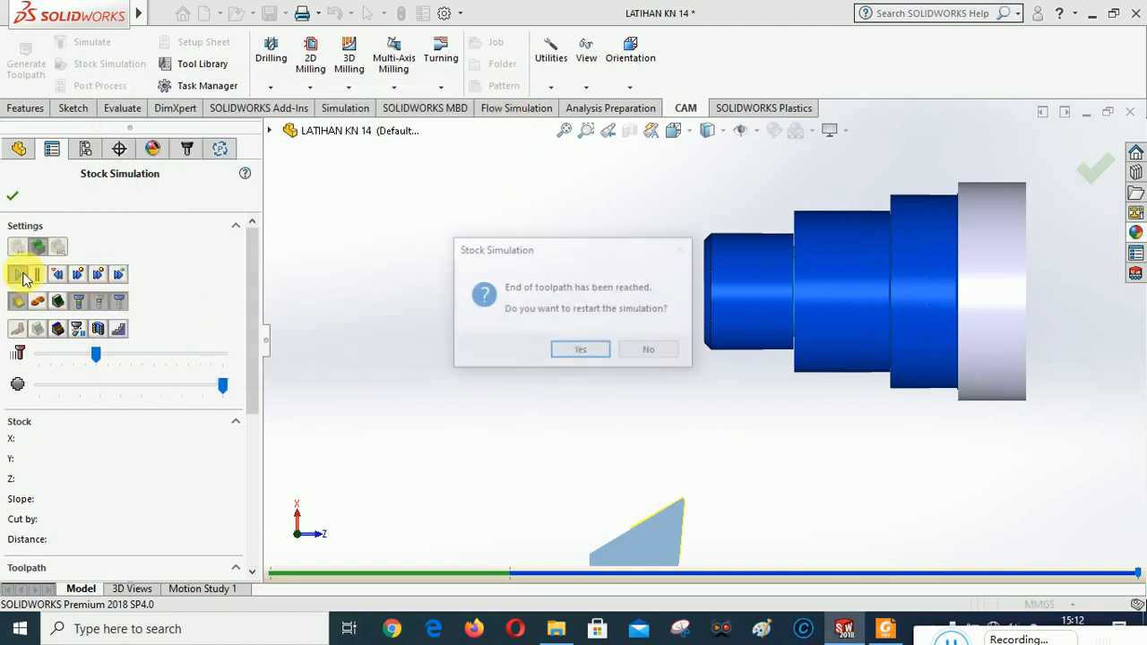
pyautogui.click(583, 353)
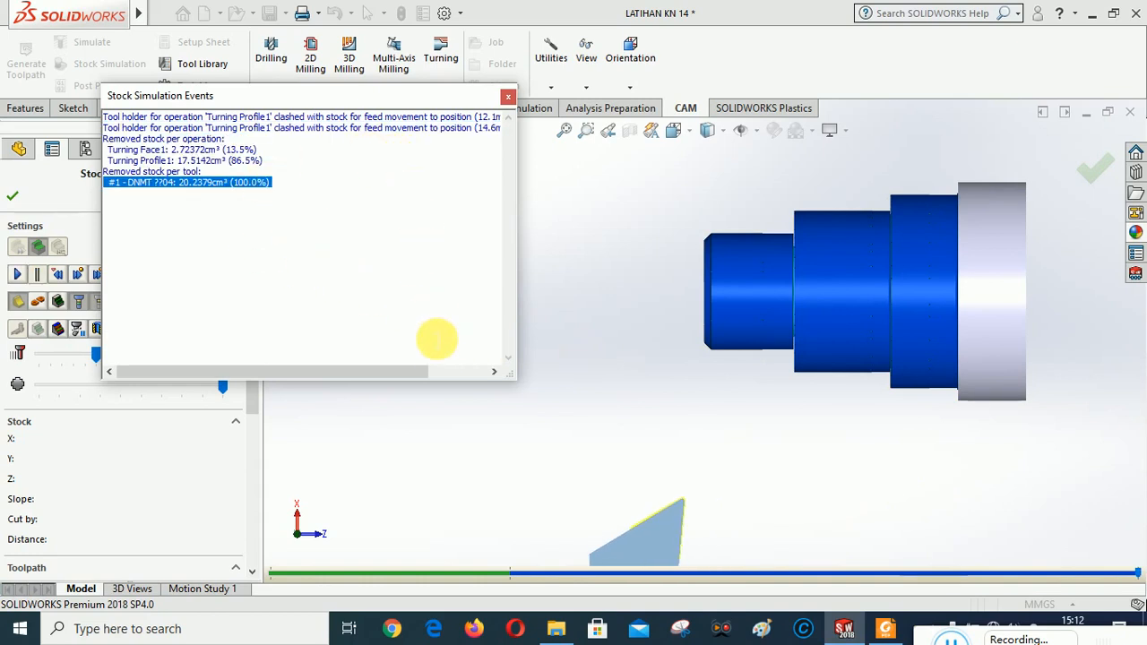
pyautogui.click(508, 97)
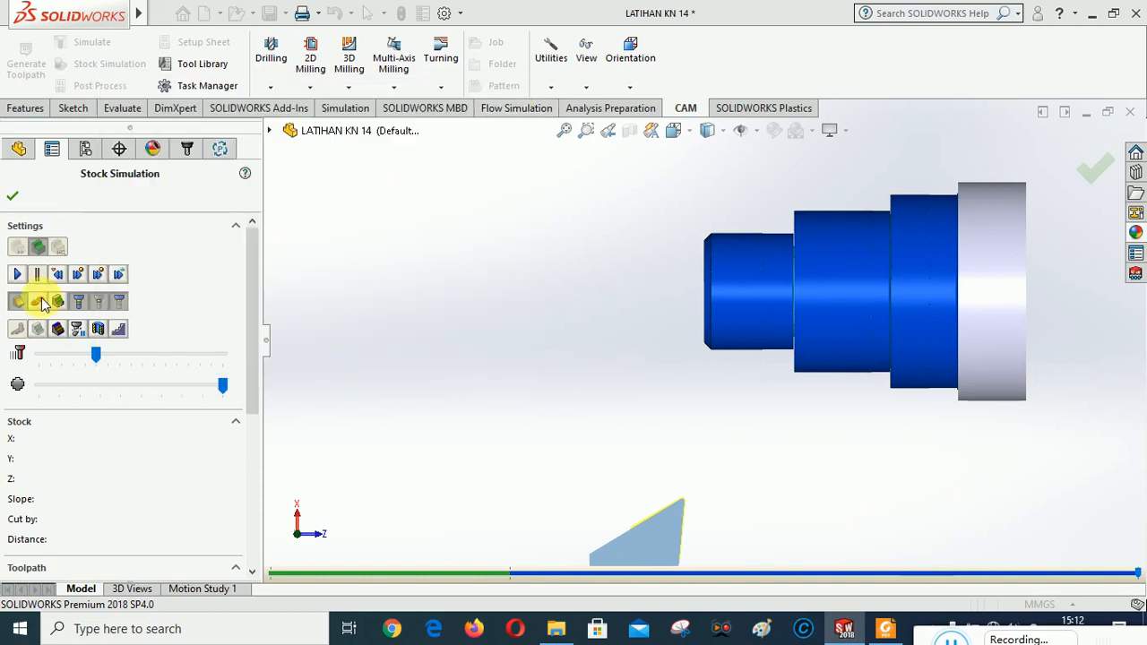
pyautogui.click(13, 198)
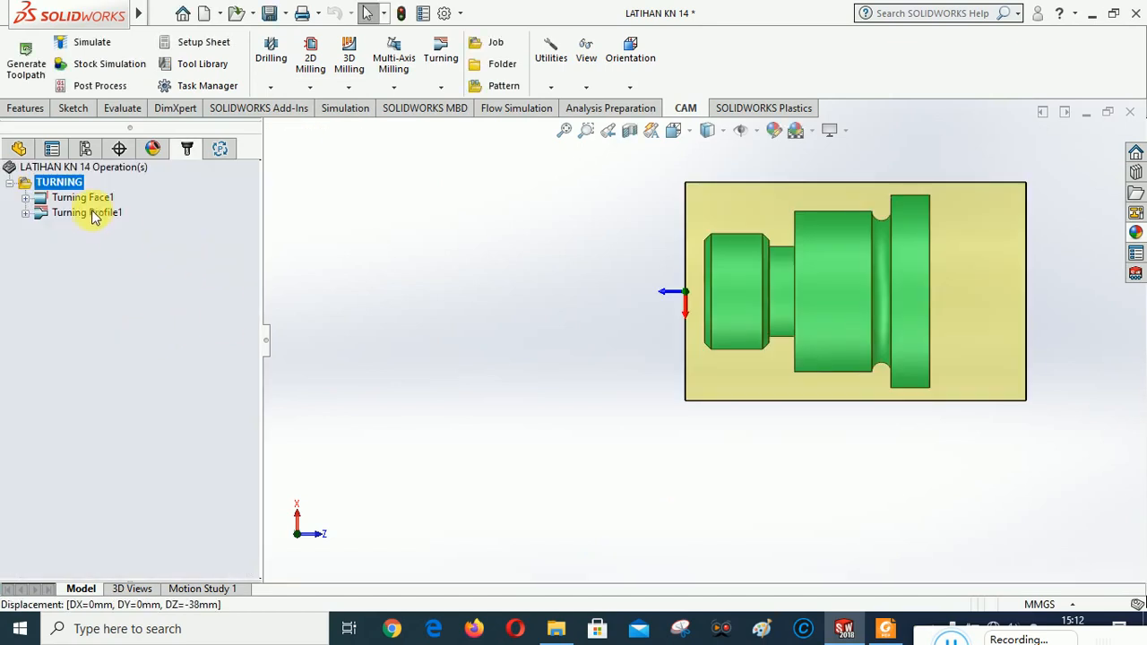
# Set the insert corner radius of the Turning Profile operation's tool to 08 = 0.80mm, and accept the operation with this tool
pyautogui.rightClick(82, 216)
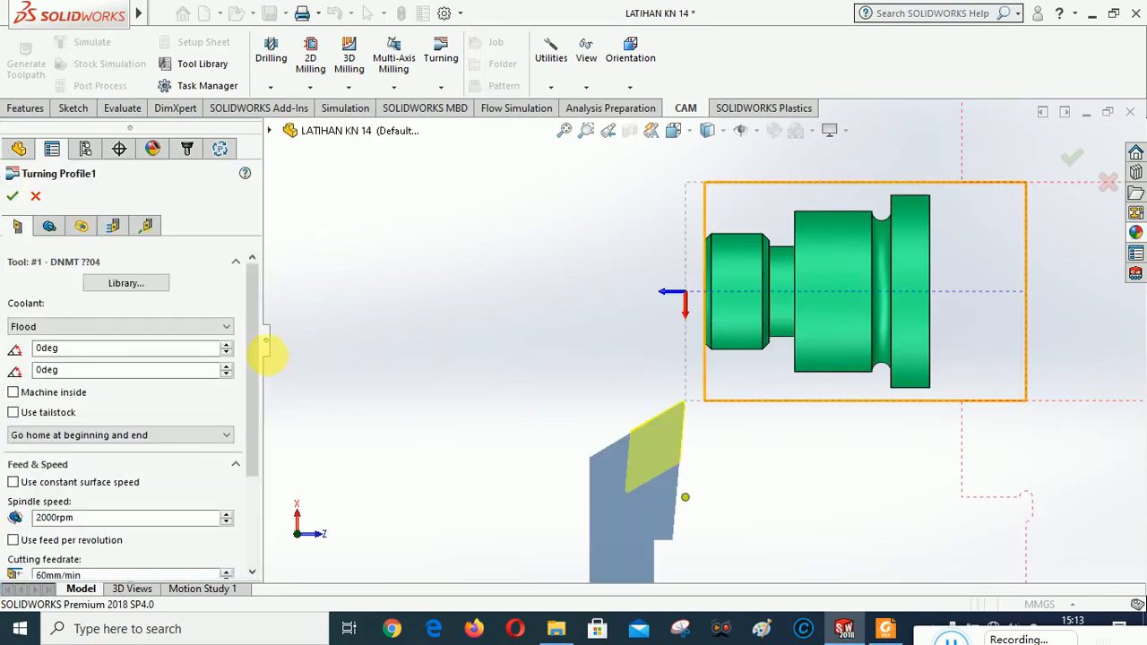
pyautogui.click(133, 283)
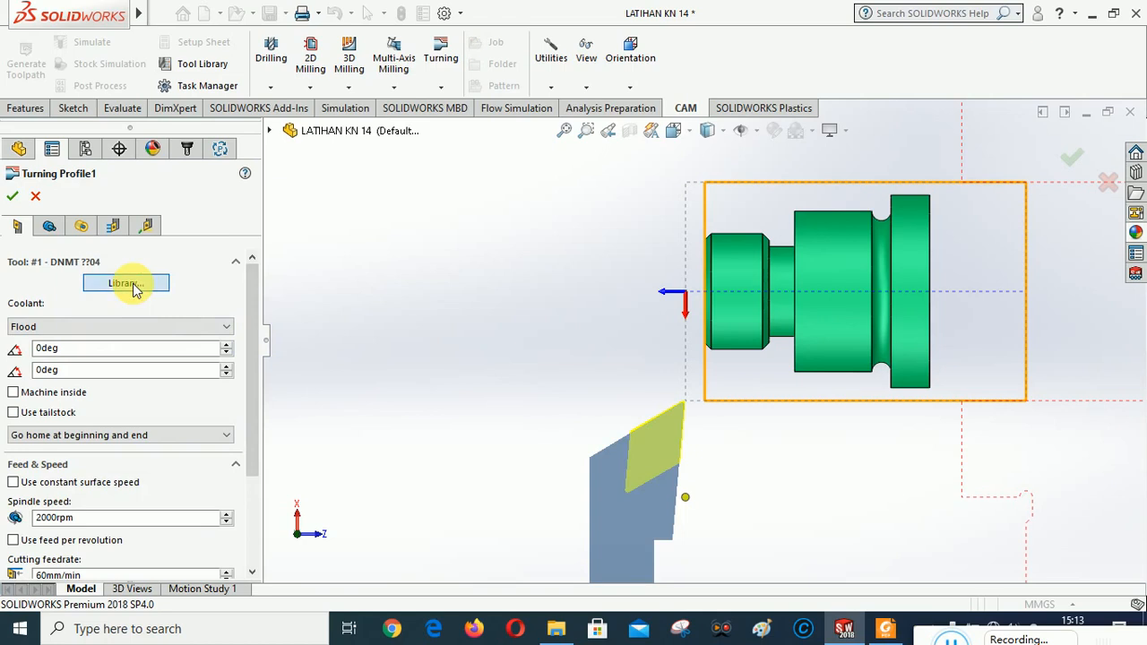
pyautogui.click(591, 561)
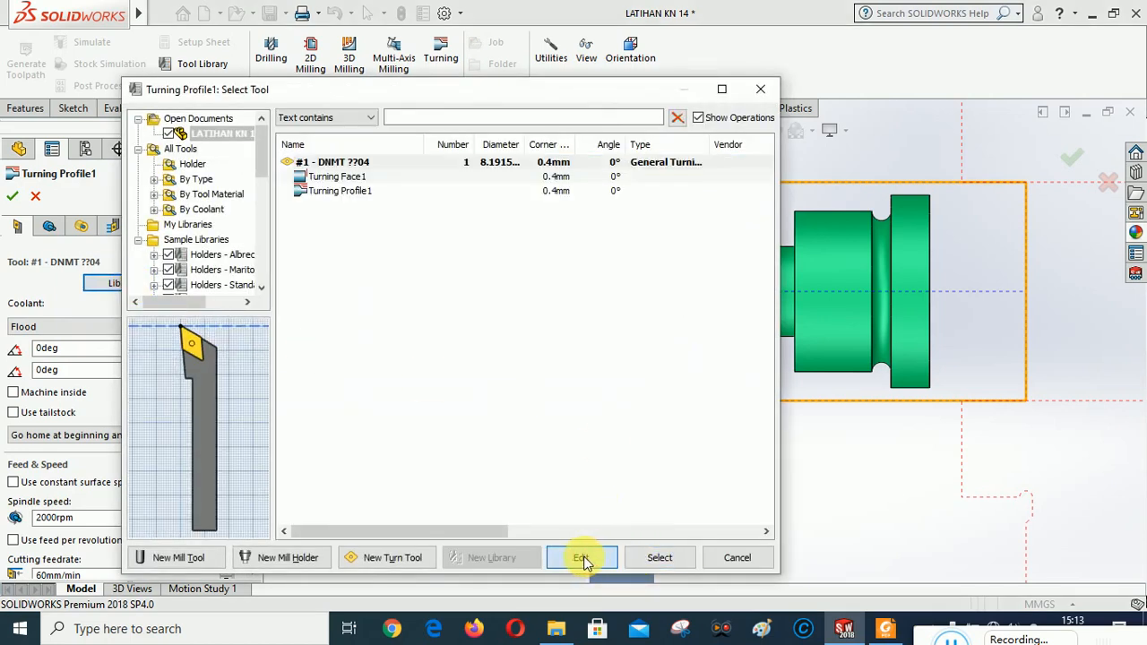
pyautogui.click(259, 433)
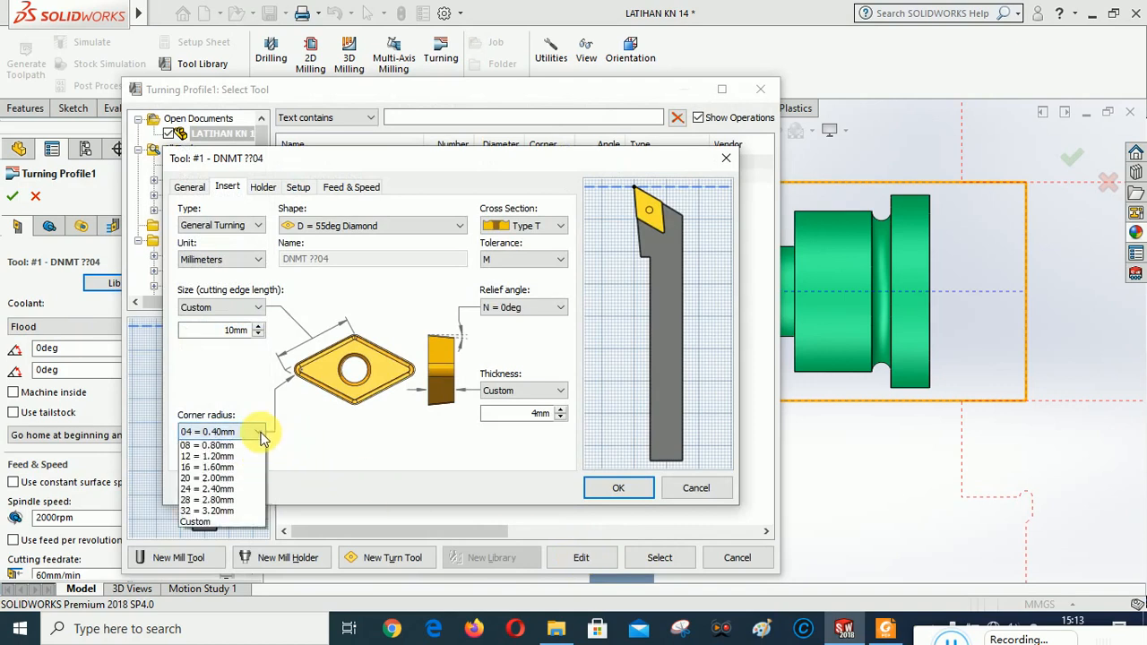
pyautogui.click(224, 491)
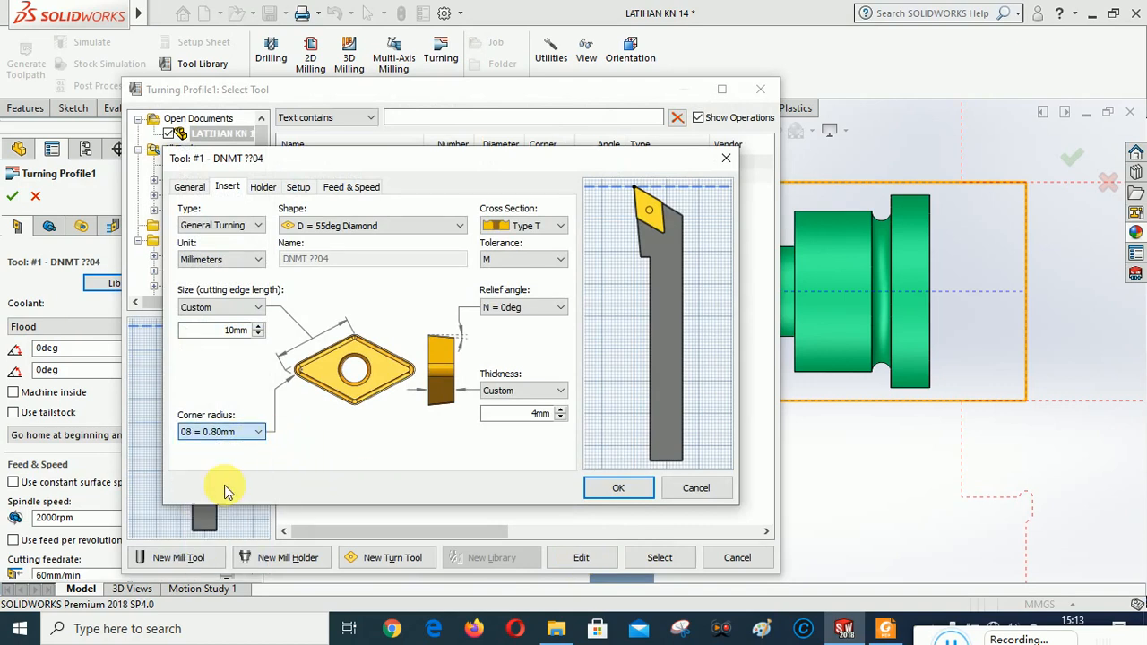
pyautogui.click(619, 488)
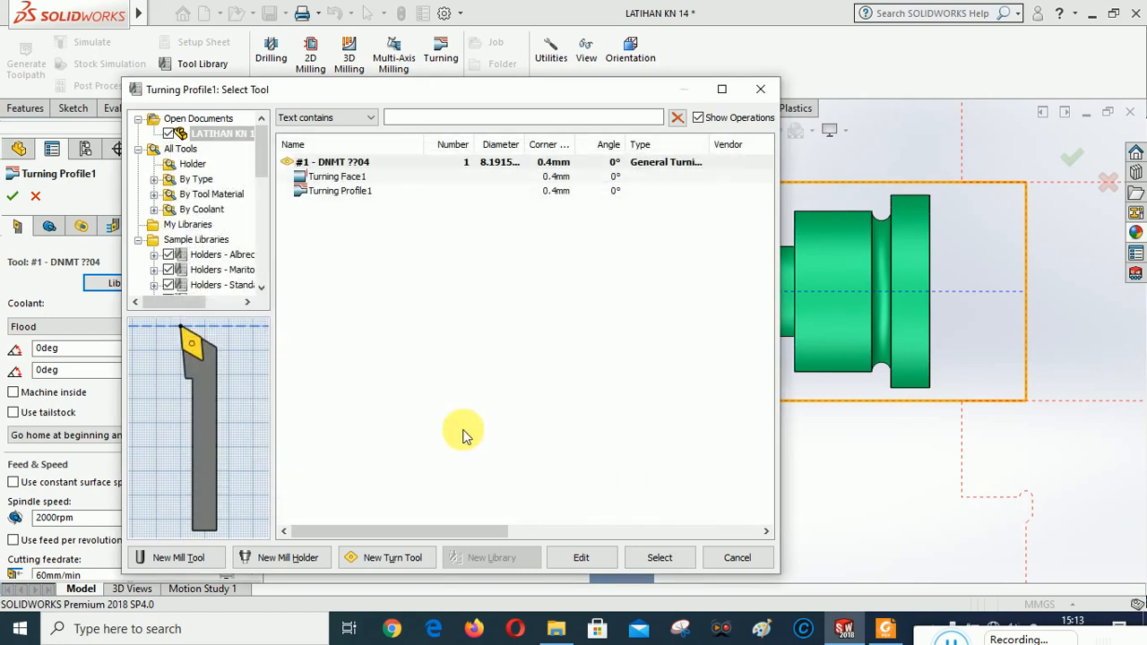
pyautogui.click(660, 558)
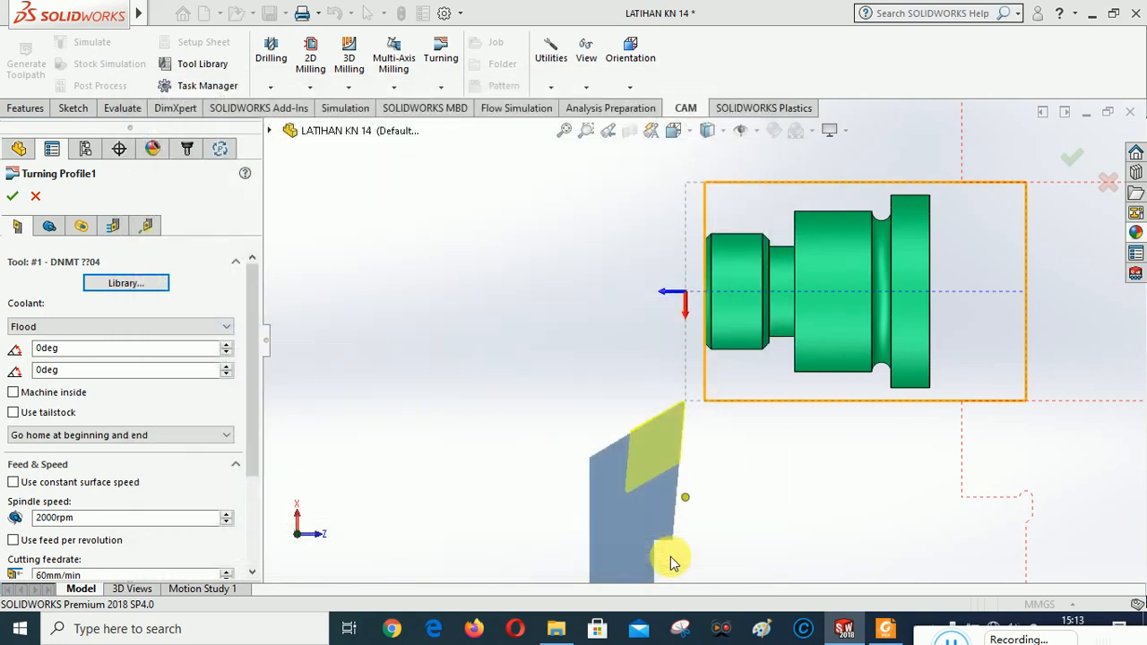
pyautogui.click(12, 197)
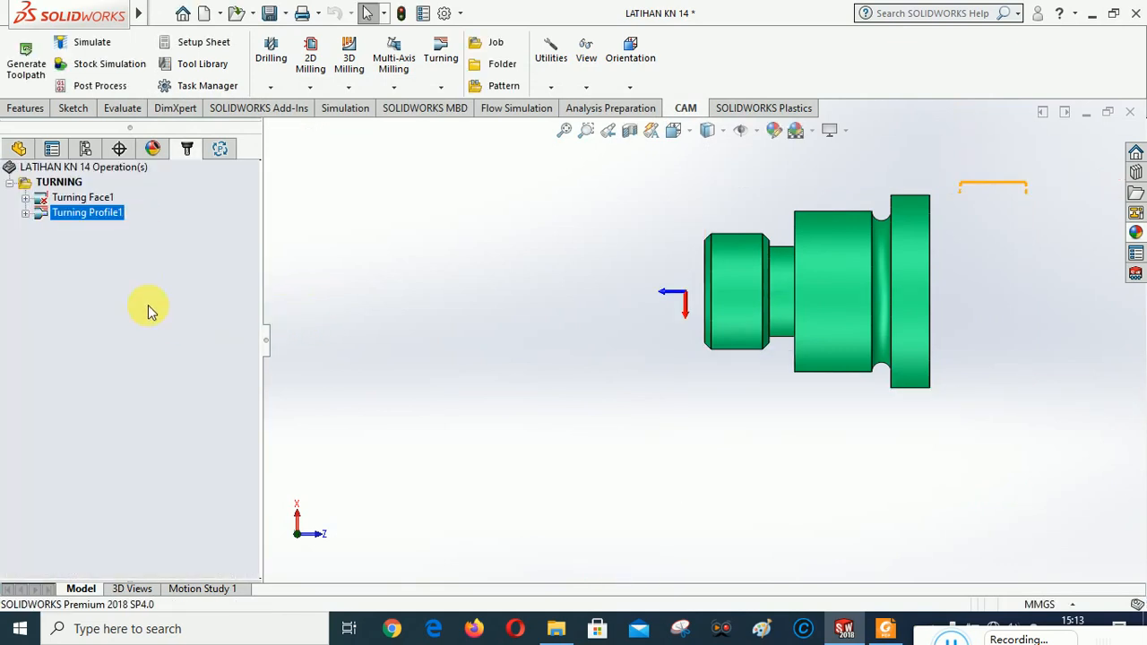
# Reopen the Turning Face operation and accept it with the 0.80 mm corner radius tool to regenerate its toolpath
pyautogui.click(67, 199)
pyautogui.rightClick(67, 199)
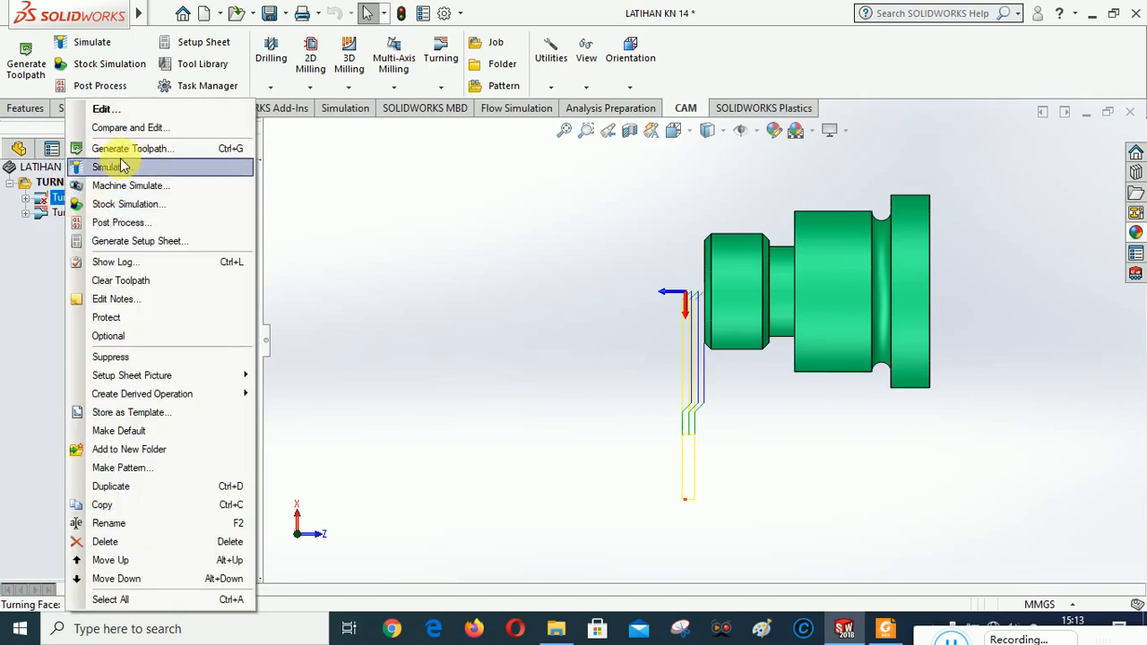
pyautogui.click(89, 109)
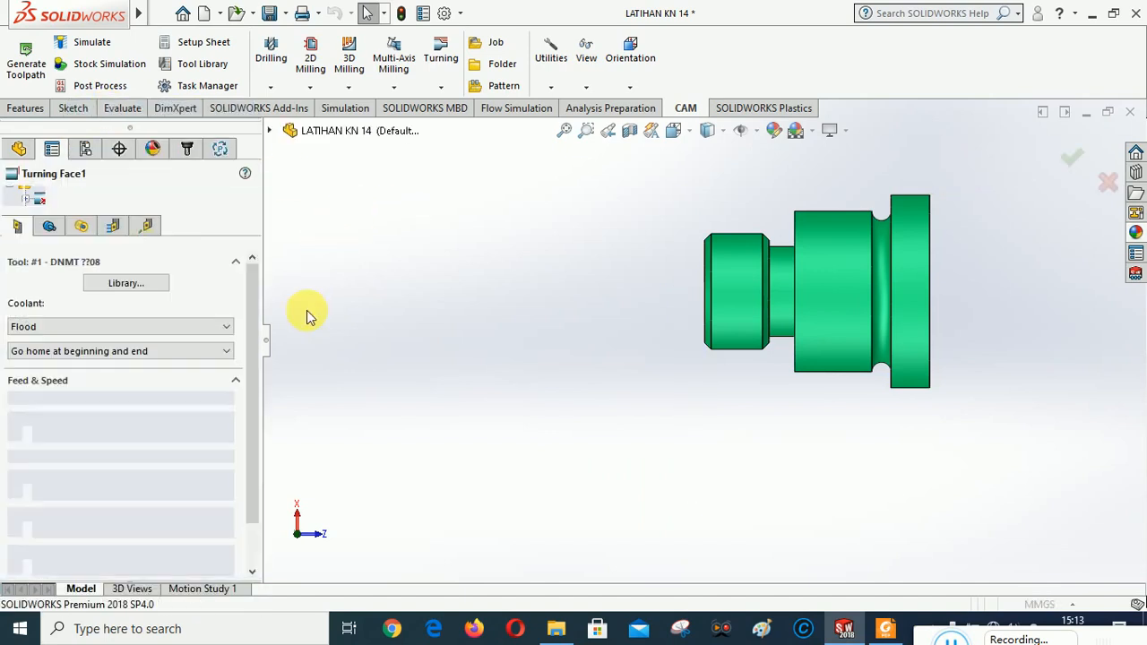
pyautogui.click(11, 198)
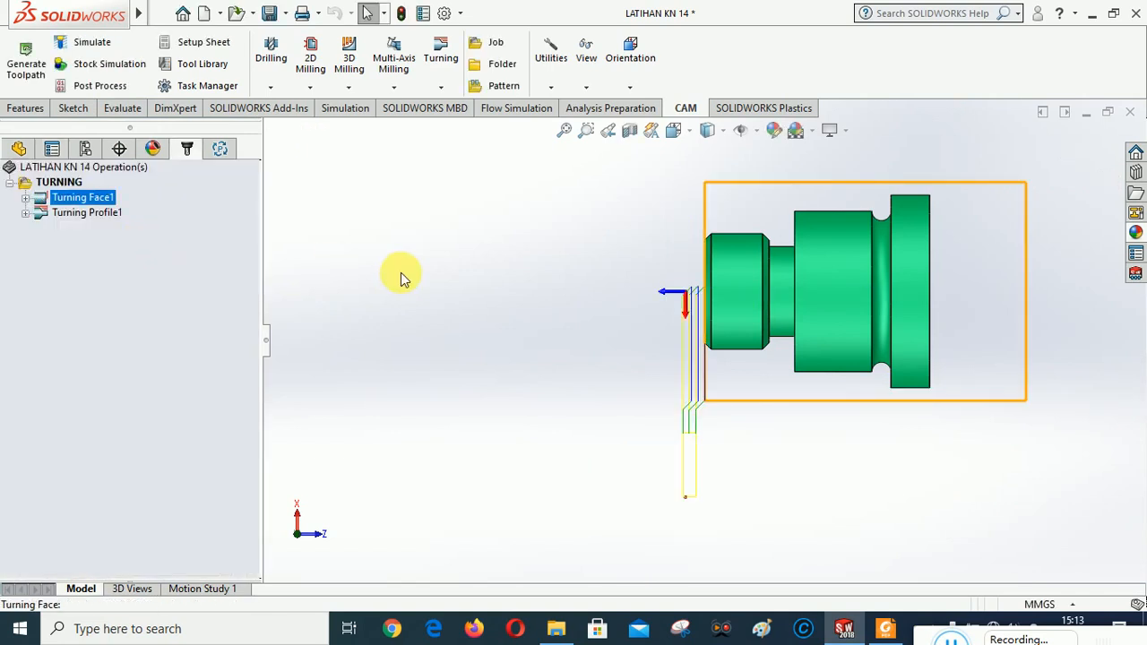
# Run the stock simulation for all TURNING operations with the 0.80 mm corner radius insert and read the full event messages
pyautogui.rightClick(63, 183)
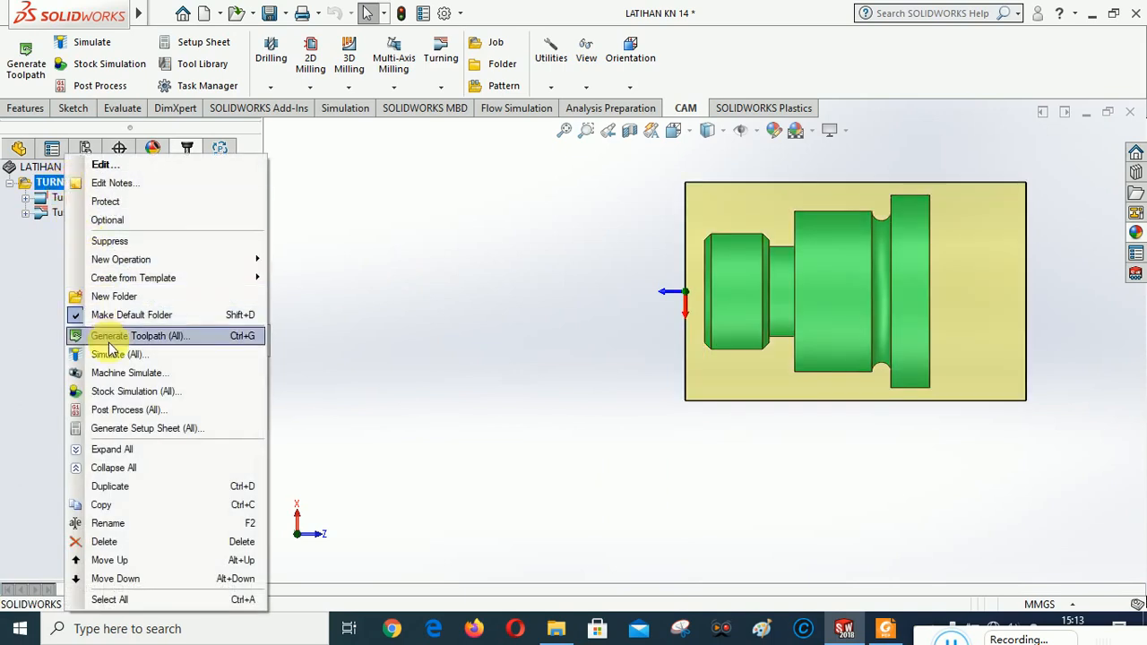
pyautogui.click(109, 395)
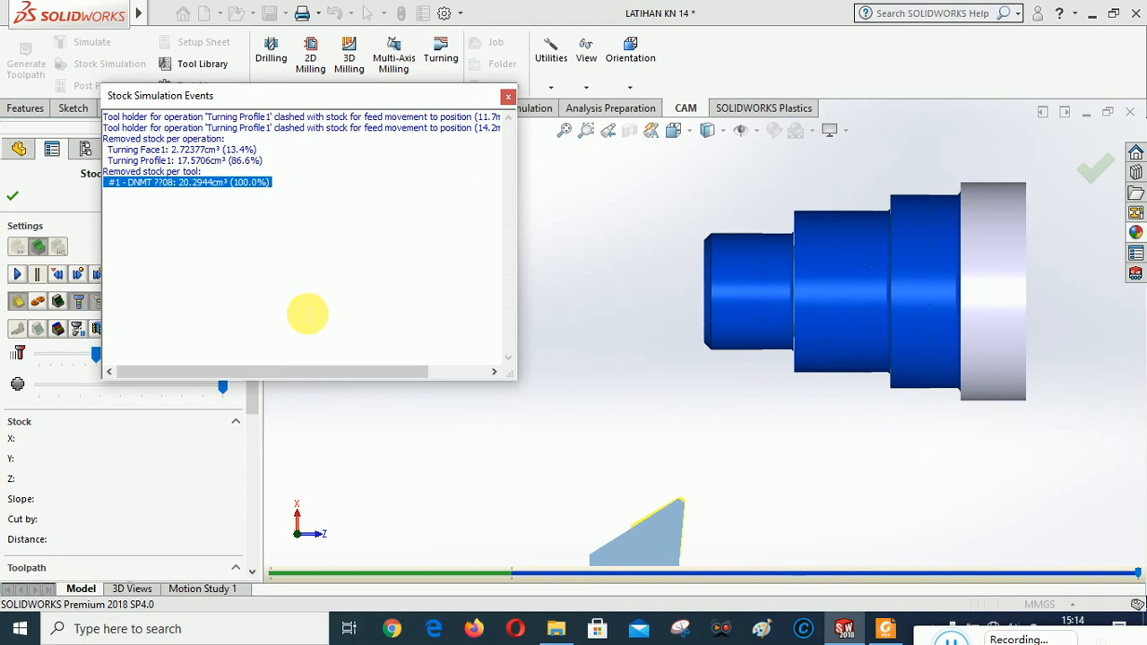
pyautogui.moveTo(336, 373); pyautogui.dragTo(418, 373)
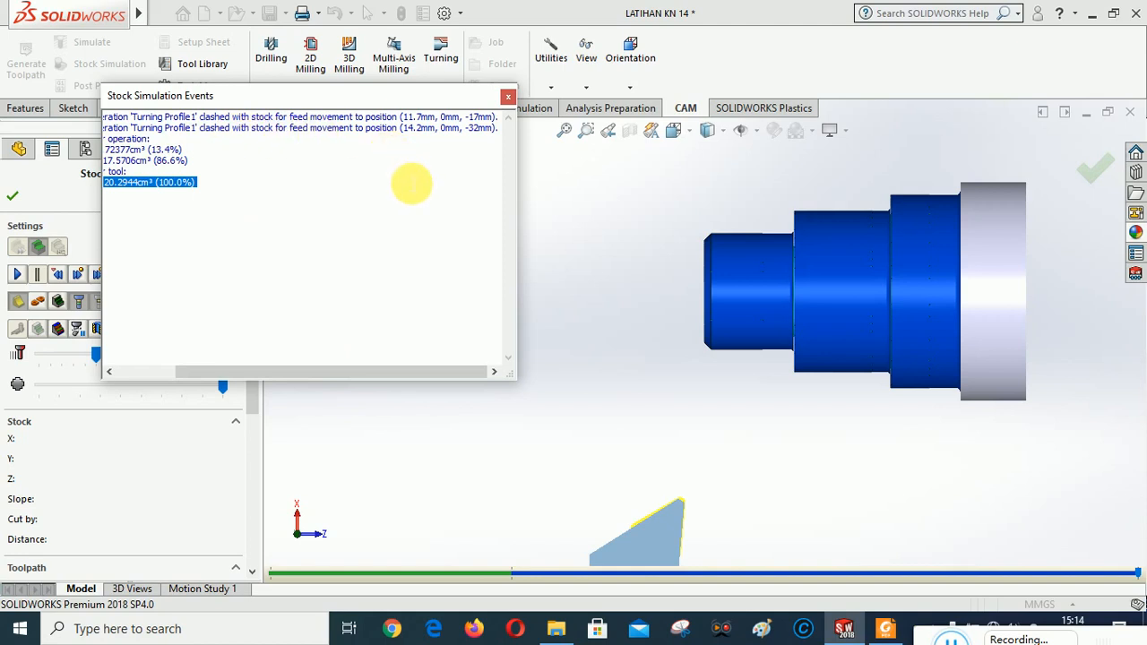
pyautogui.moveTo(915, 643); pyautogui.dragTo(938, 638)
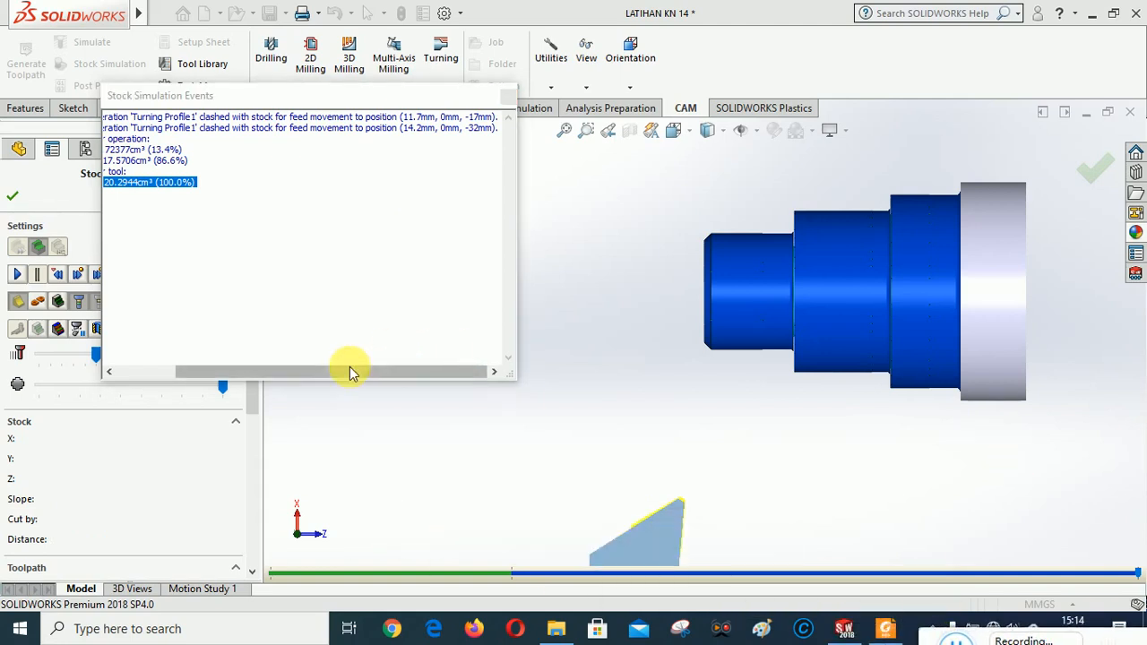
pyautogui.click(508, 95)
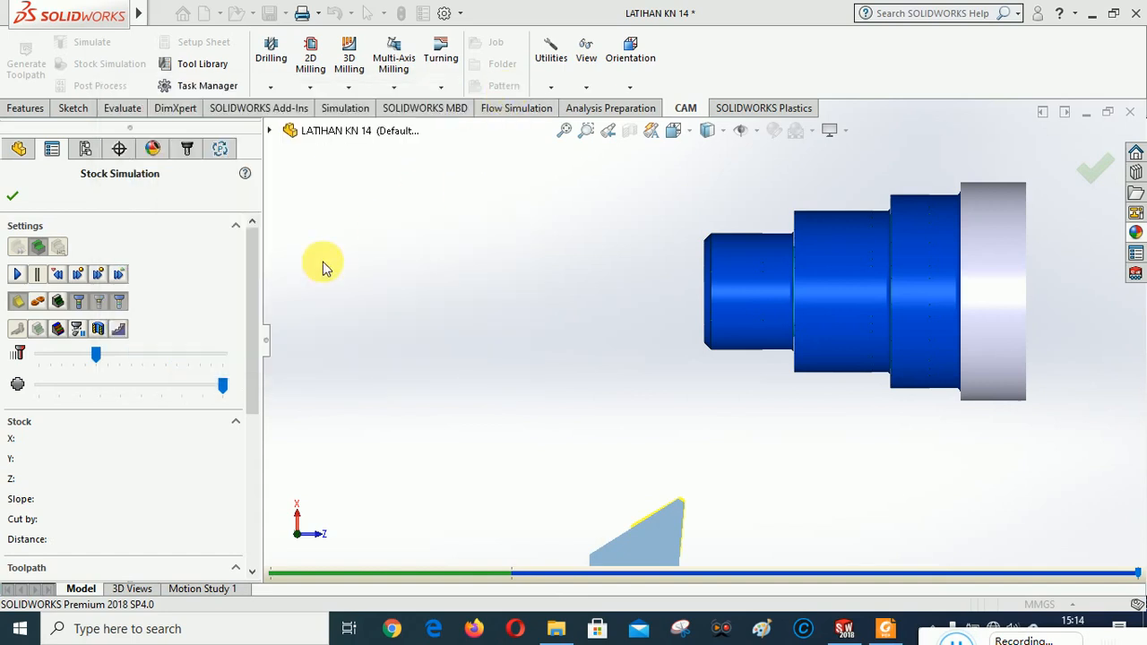
# Replay the stock simulation twice, the second time at a slower speed, check the reported events, and exit the simulation
pyautogui.click(16, 275)
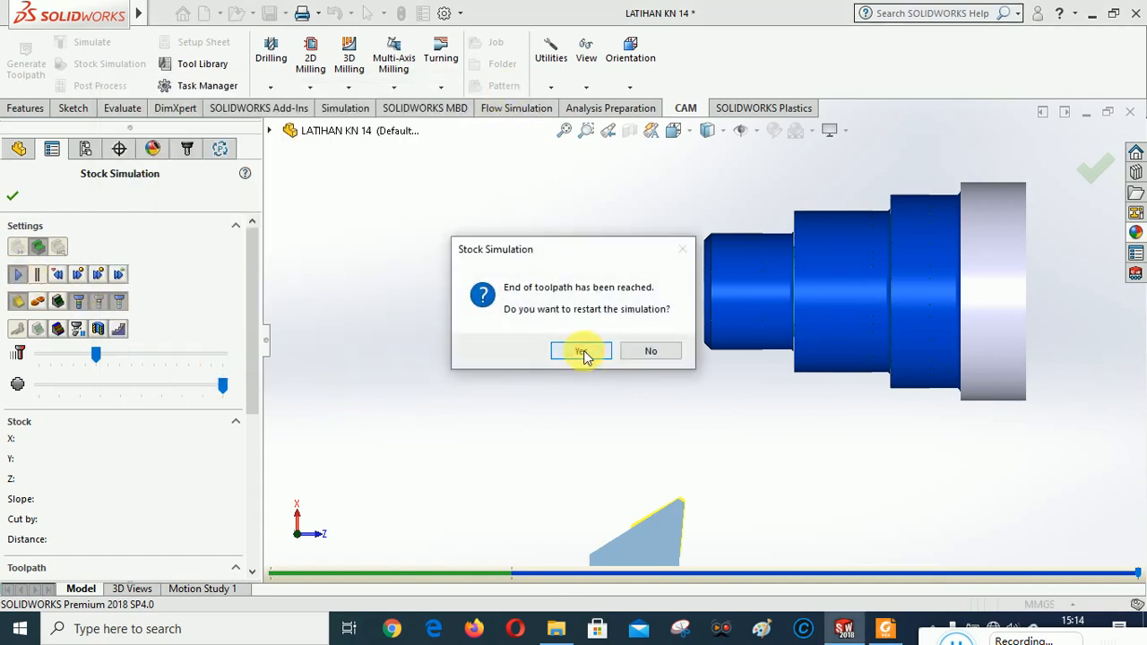
pyautogui.click(582, 351)
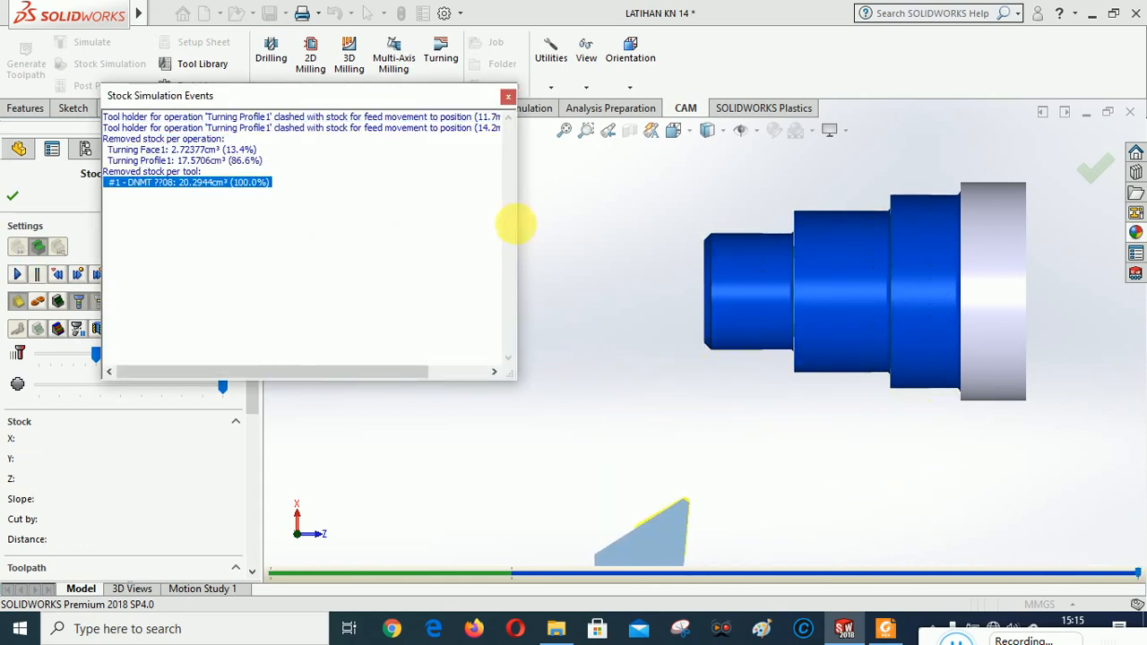
pyautogui.click(509, 97)
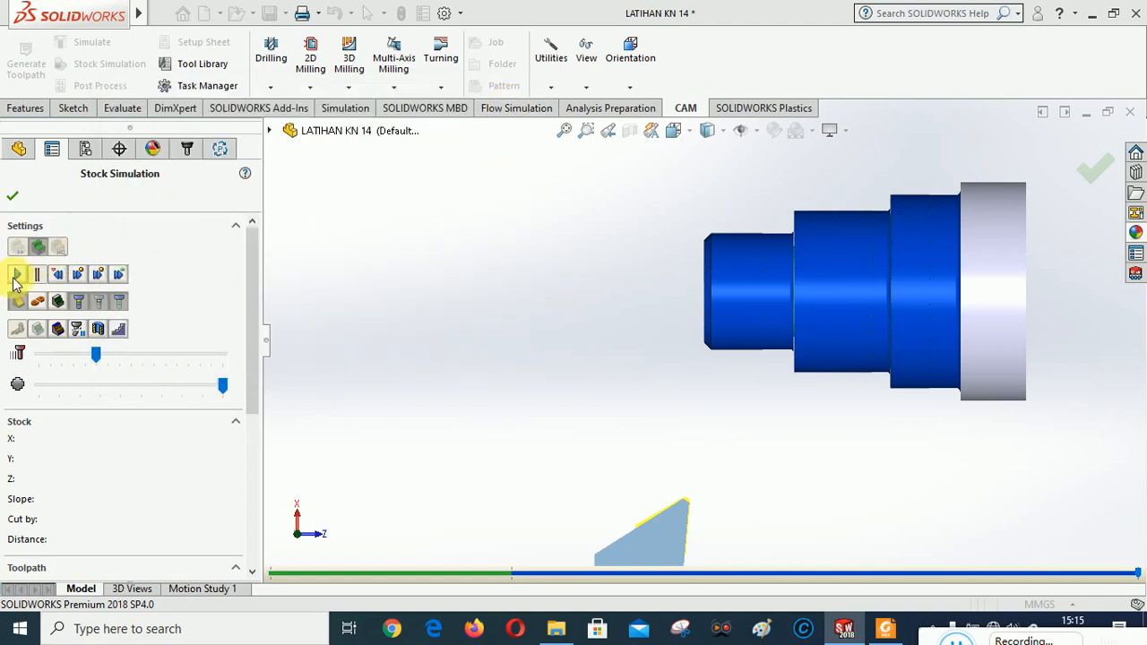
pyautogui.moveTo(96, 356); pyautogui.dragTo(76, 358)
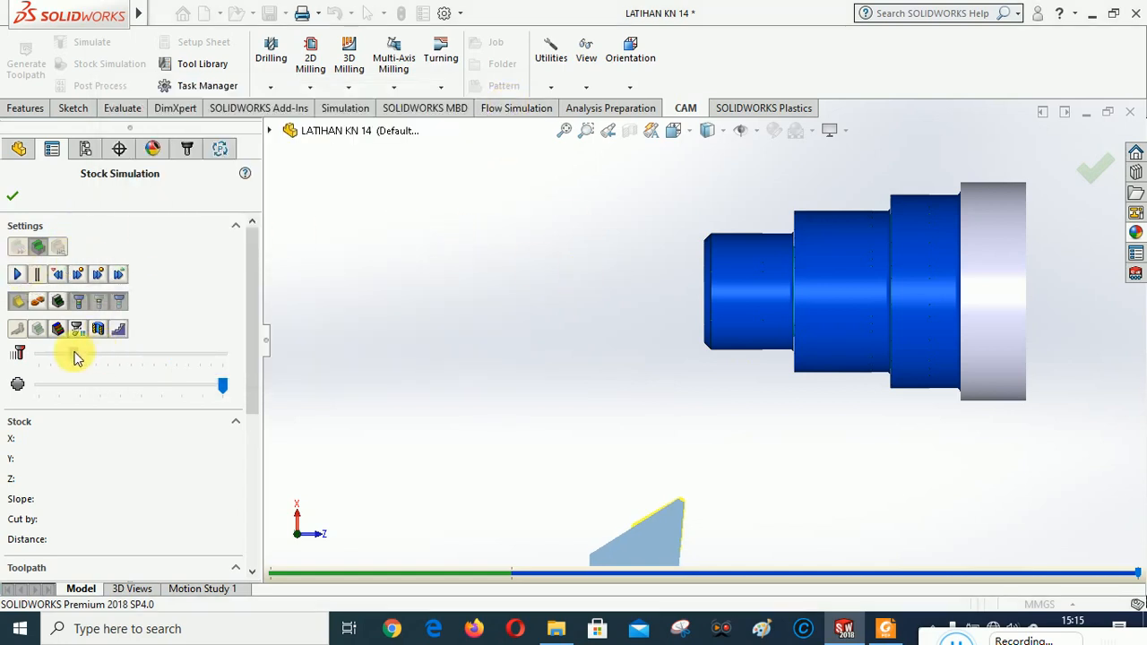
pyautogui.click(20, 275)
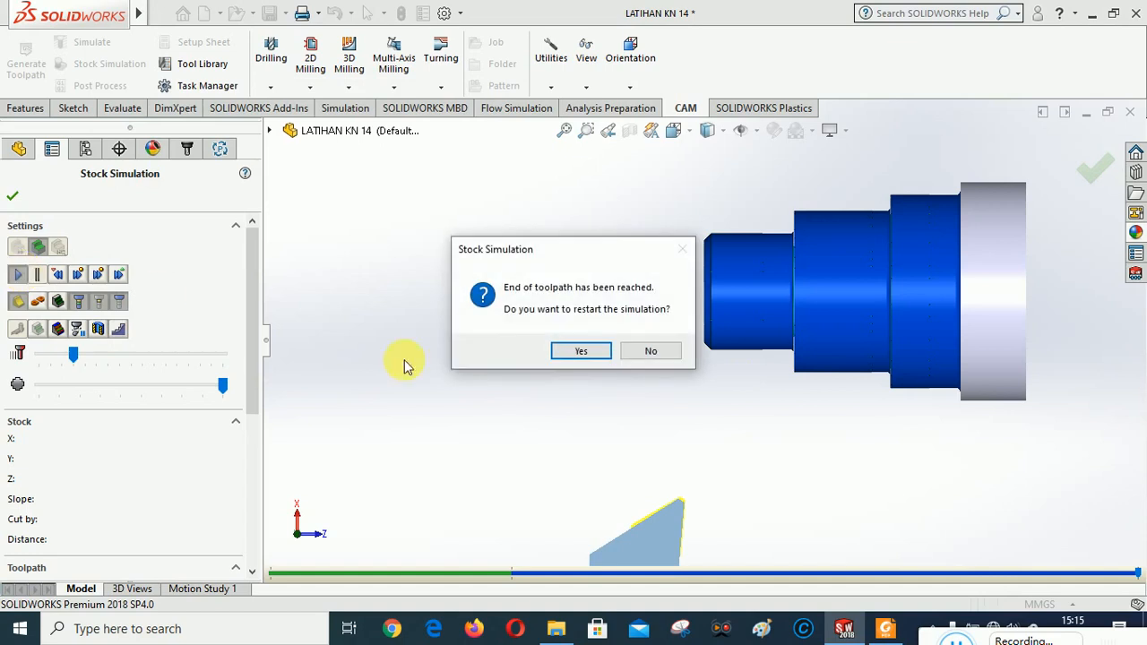
pyautogui.click(582, 351)
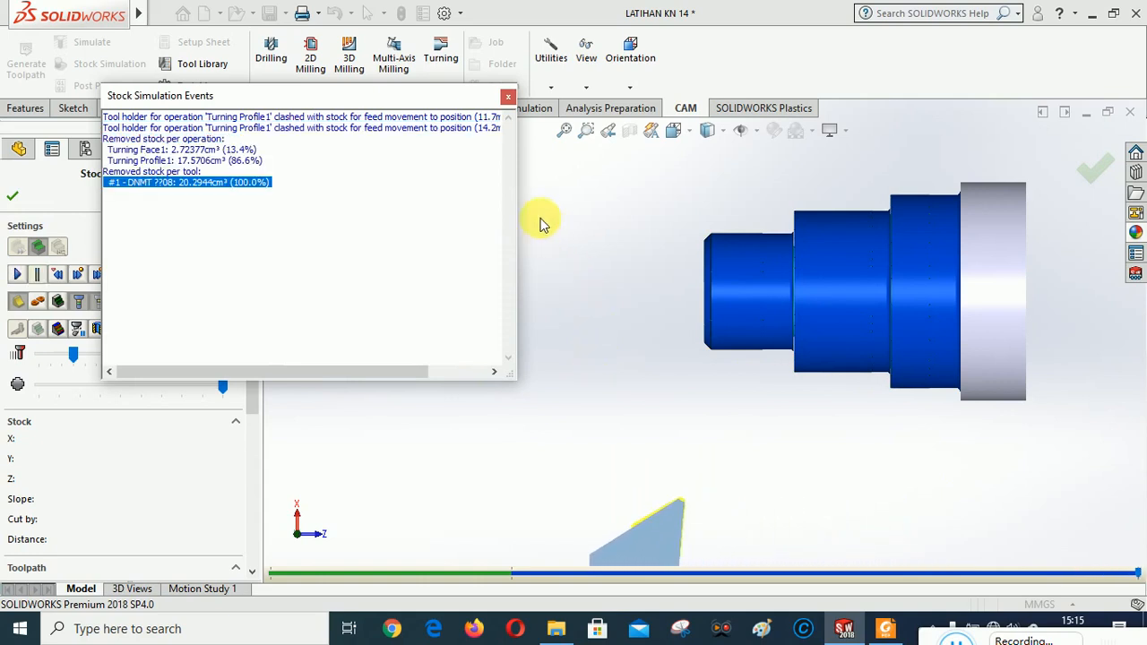
pyautogui.click(507, 98)
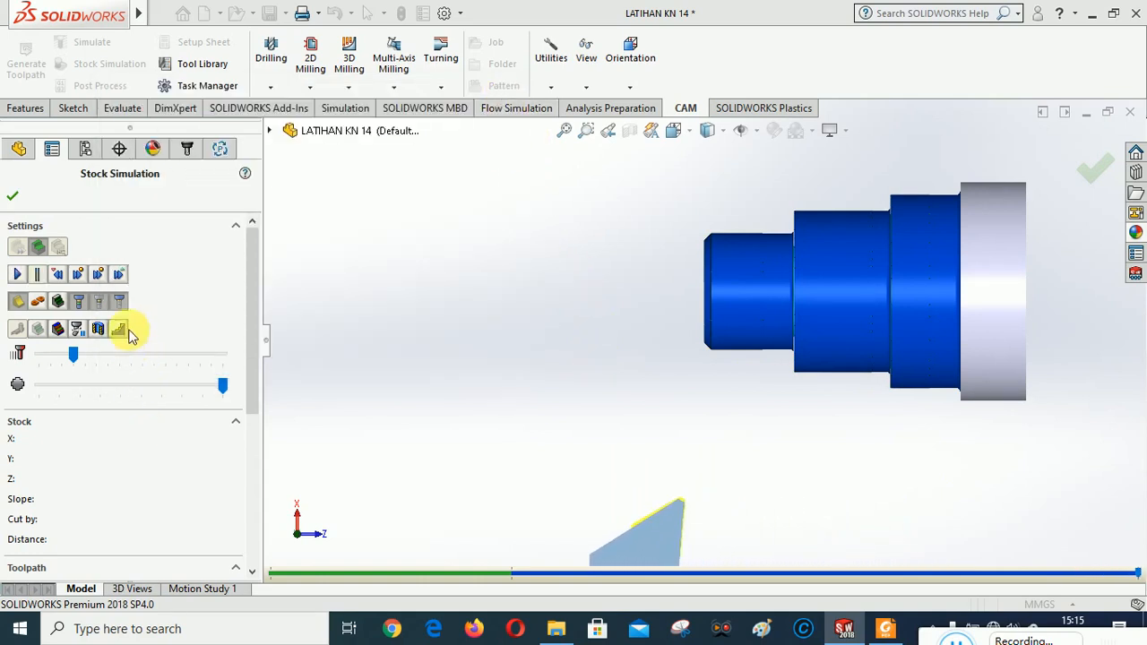
pyautogui.click(15, 199)
# Set the finishing pass stepover of the Turning Profile operation to 0.5 mm and accept the operation
pyautogui.click(77, 214)
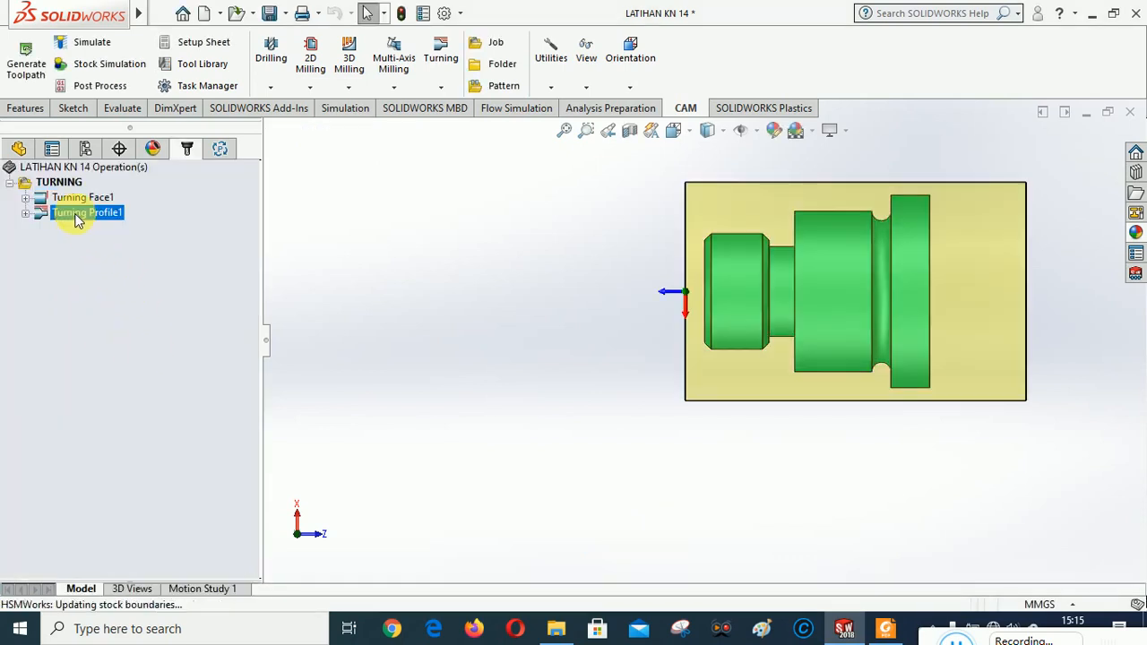
pyautogui.rightClick(76, 215)
pyautogui.click(114, 111)
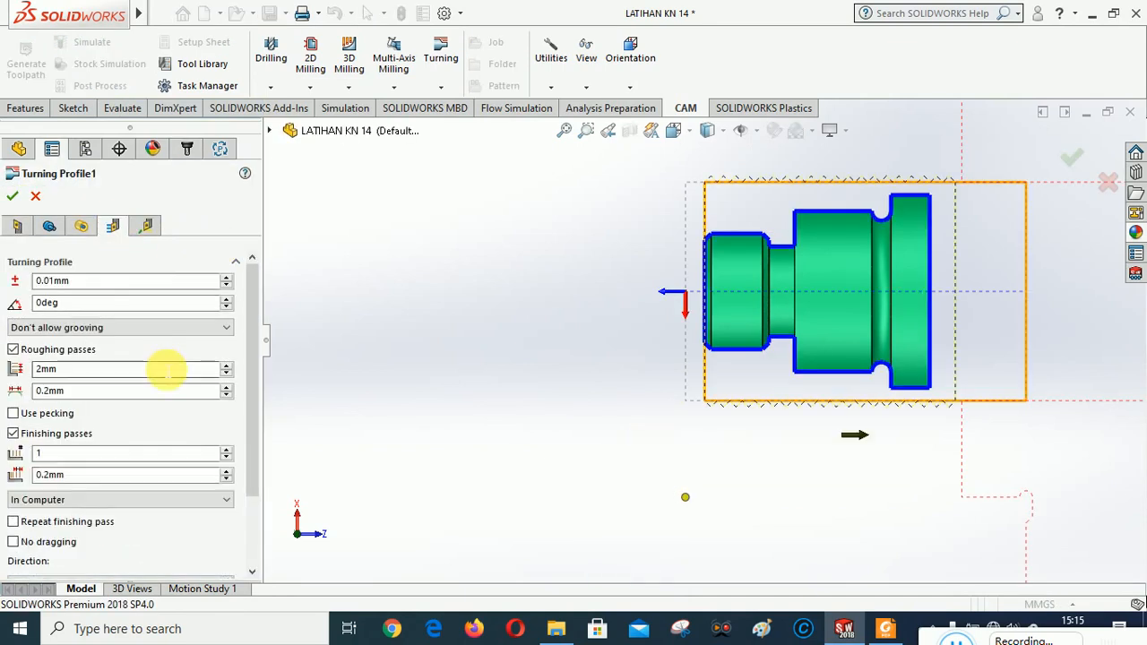
pyautogui.moveTo(256, 345); pyautogui.dragTo(249, 409)
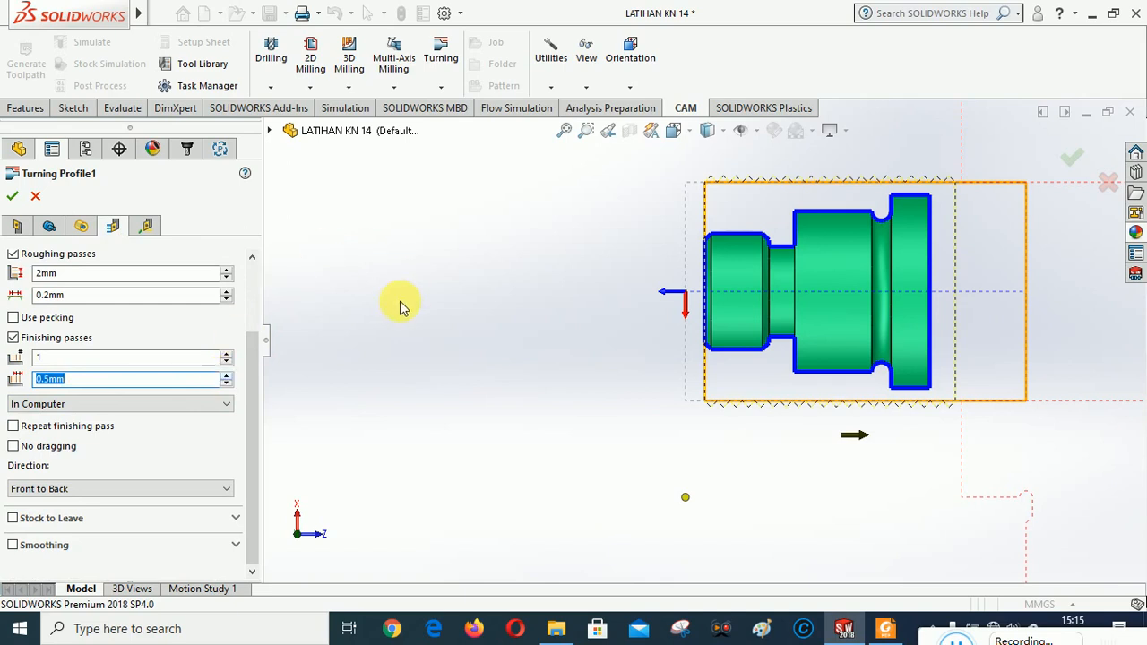
pyautogui.click(13, 196)
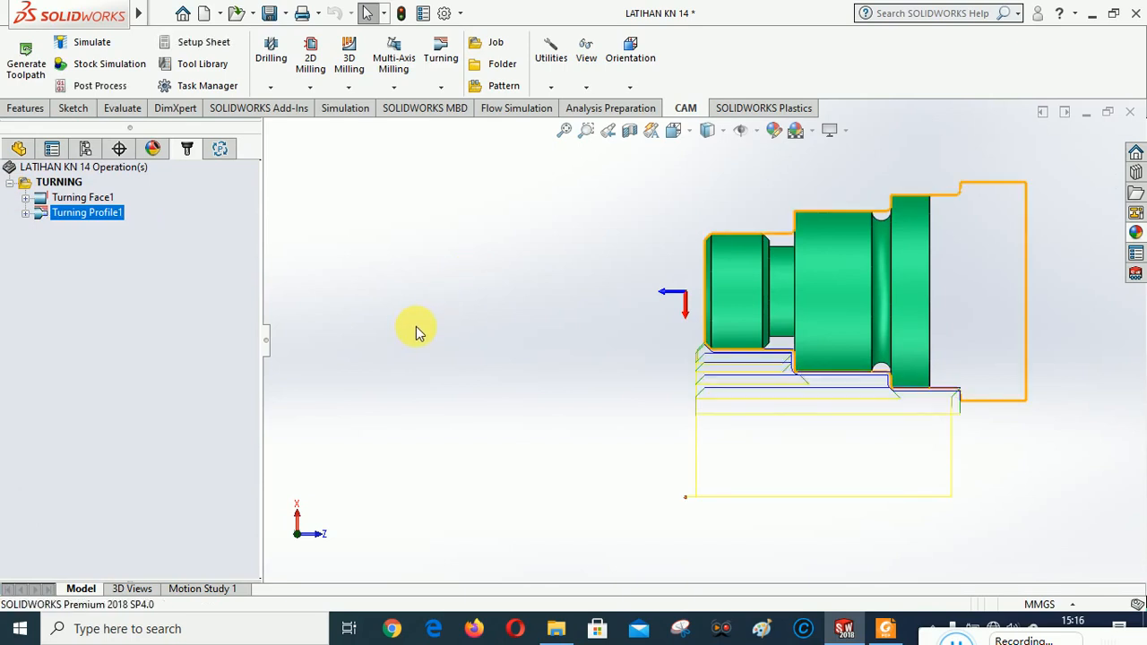
# Run the stock simulation for all TURNING operations with the 0.5 mm finishing stepover, check the events, and exit
pyautogui.rightClick(60, 184)
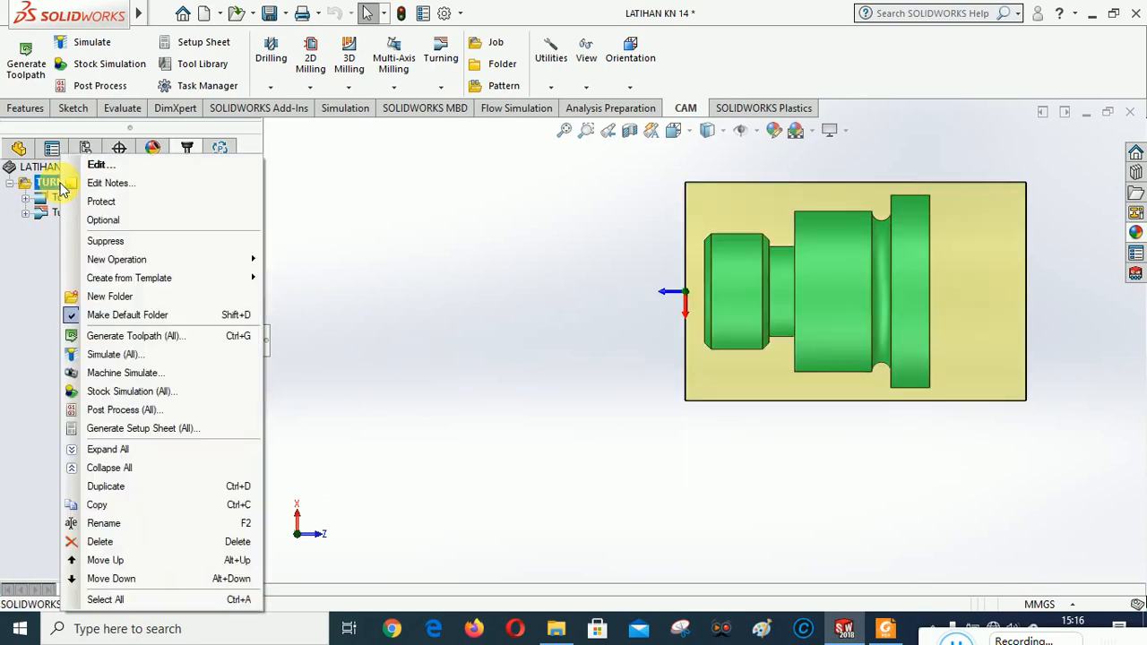
pyautogui.click(114, 391)
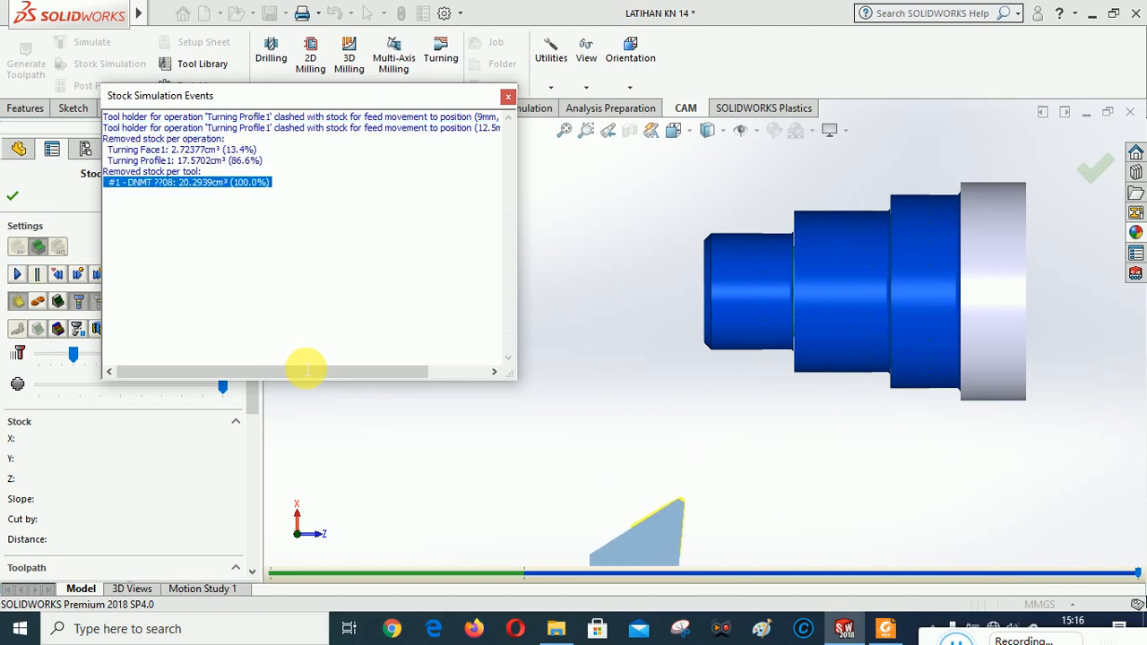
pyautogui.click(508, 97)
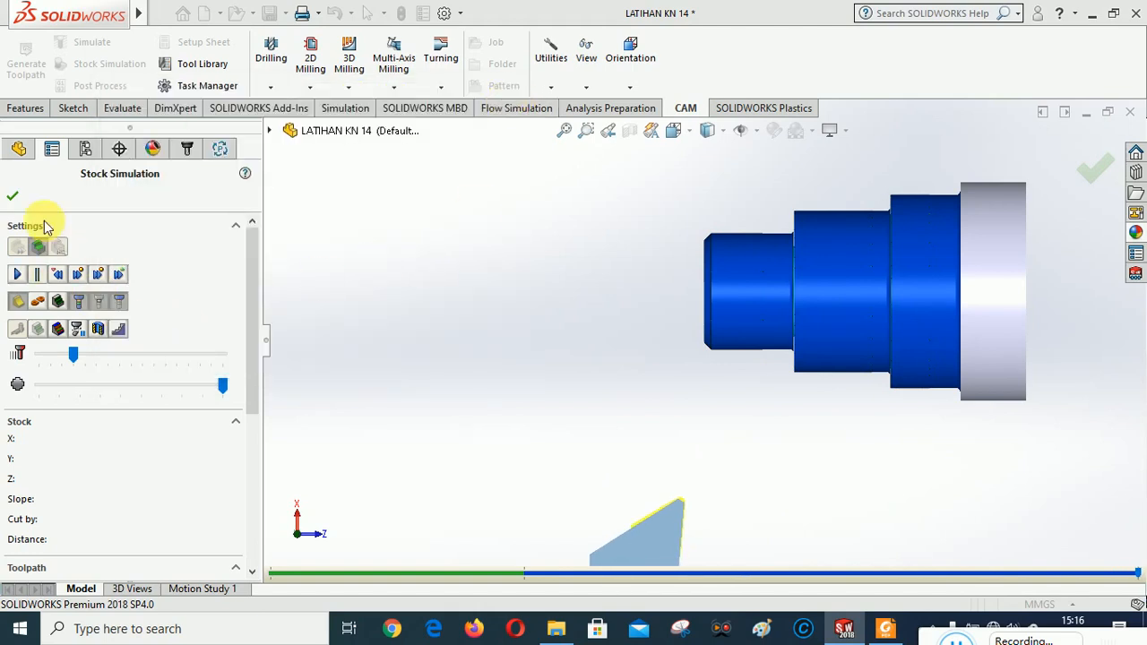
pyautogui.click(12, 196)
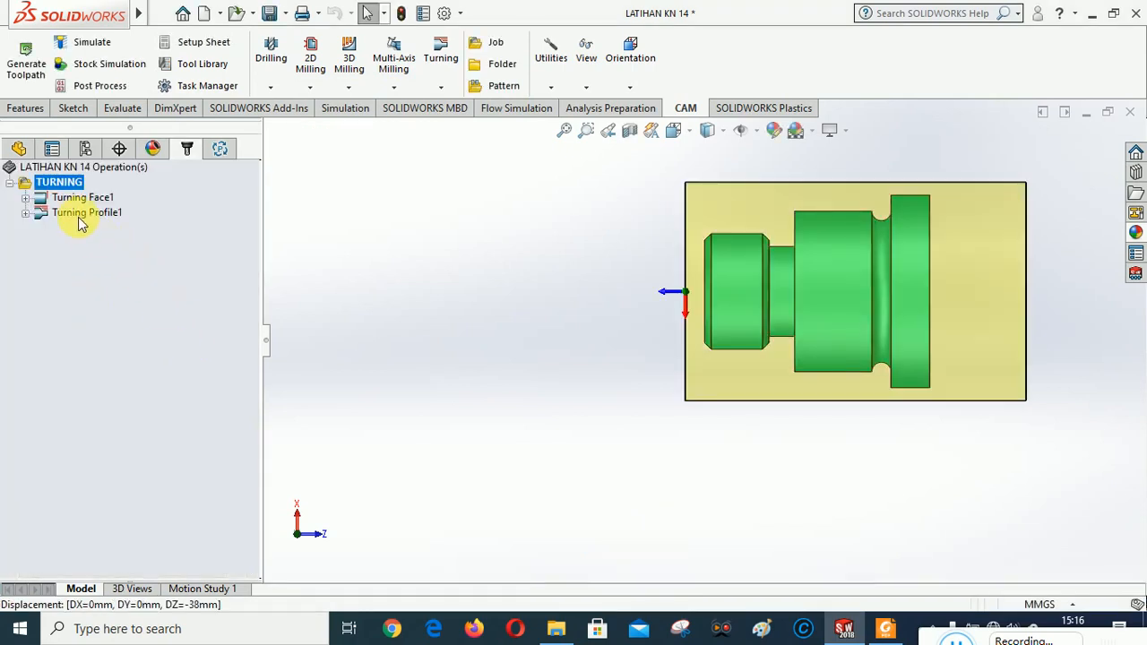
# Reopen the Turning Profile operation and set its finishing pass stepover to 1 mm
pyautogui.rightClick(76, 216)
pyautogui.click(114, 112)
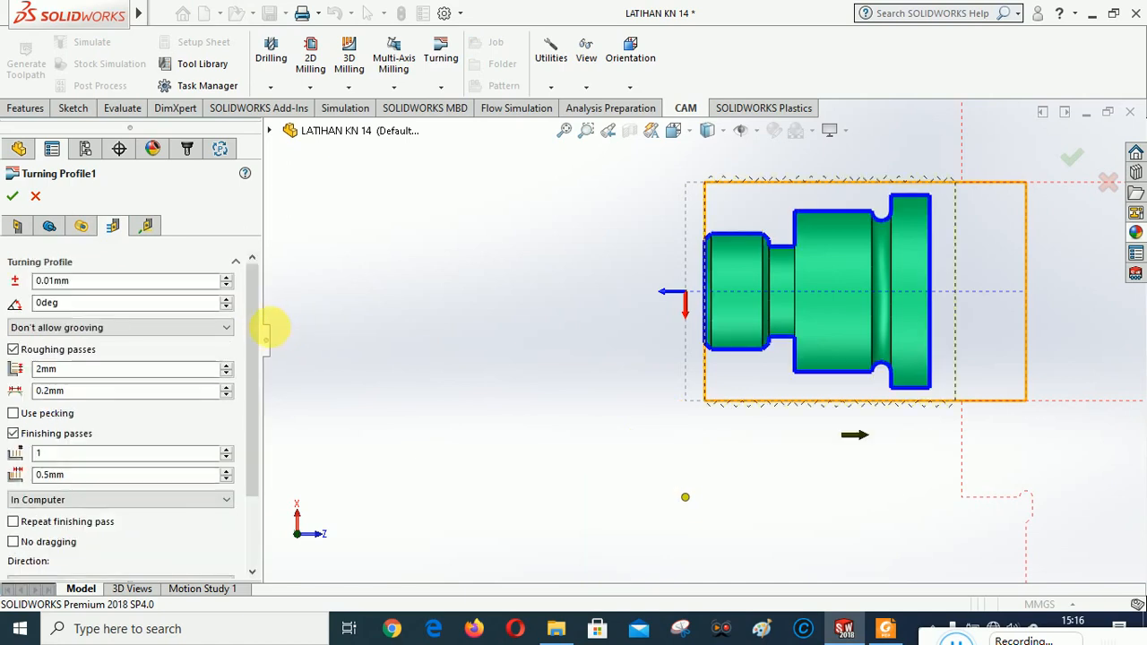
pyautogui.scroll(-3, 252, 331)
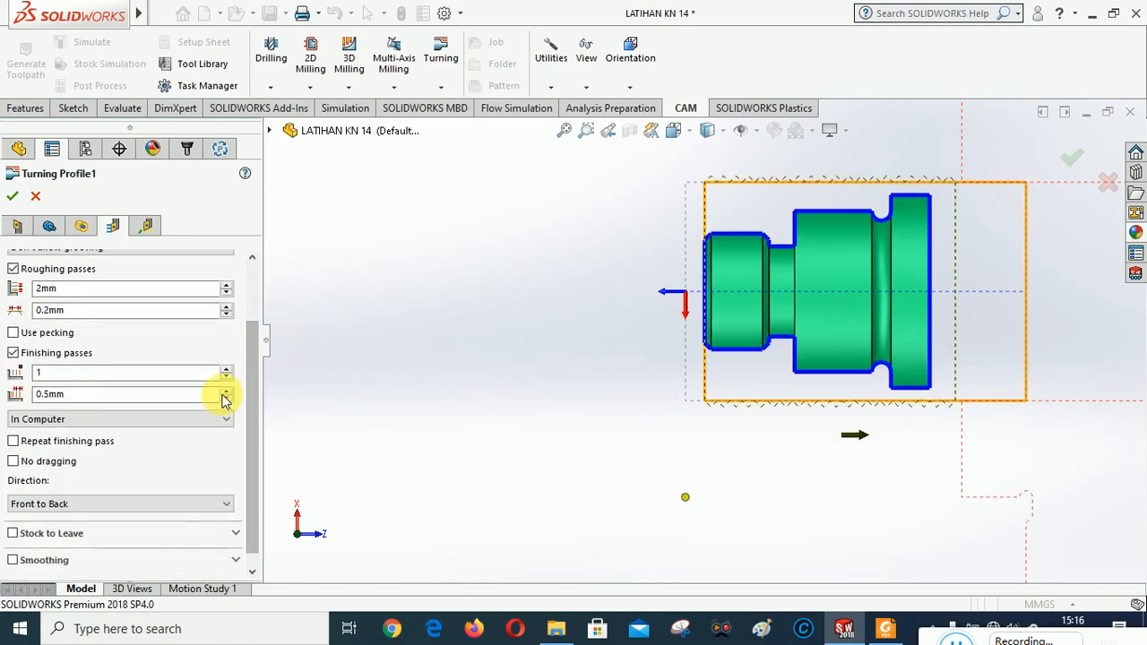
pyautogui.click(227, 391)
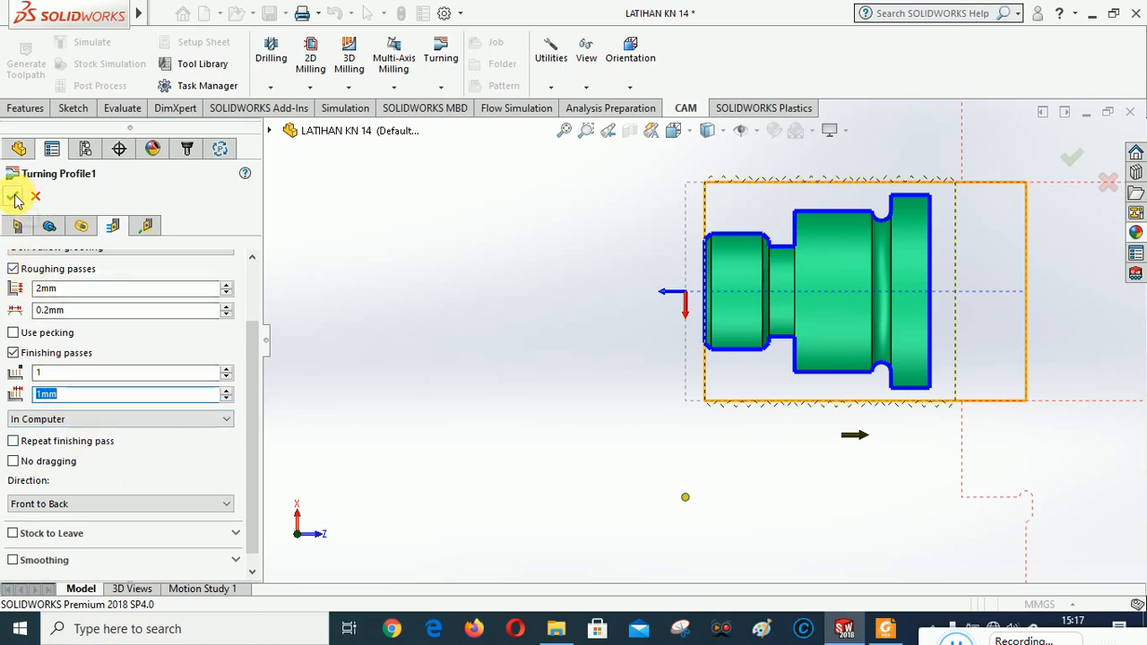
pyautogui.moveTo(253, 392); pyautogui.dragTo(254, 302)
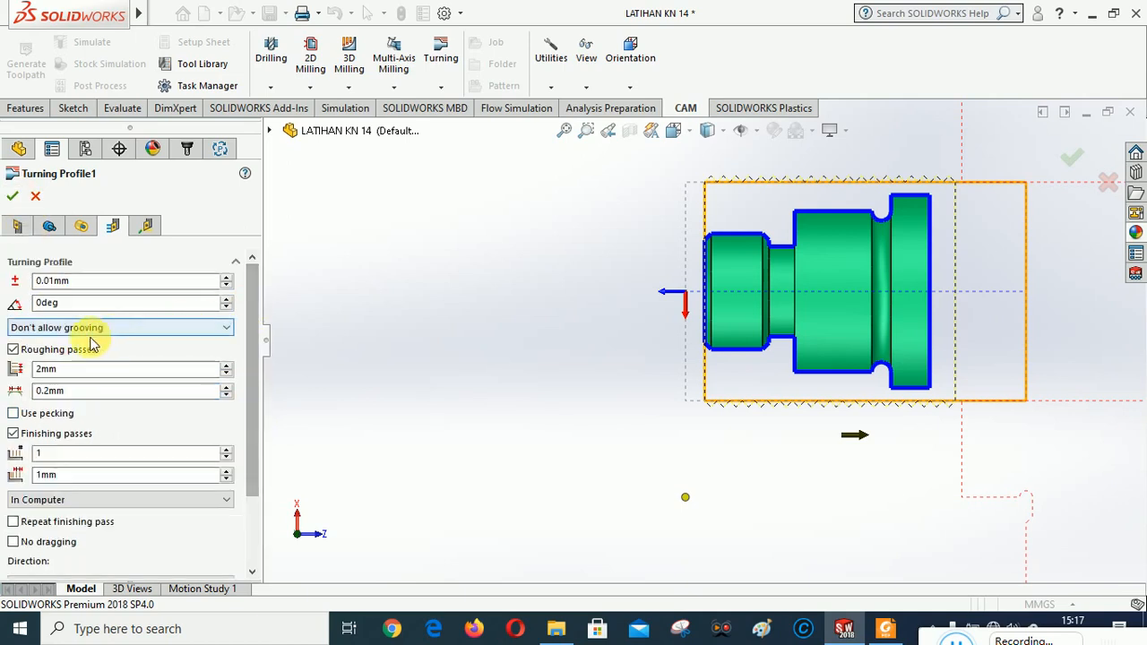
# Set the insert corner radius of the Turning Profile operation's tool to 04 = 0.40mm, select this tool, and accept the operation
pyautogui.click(17, 228)
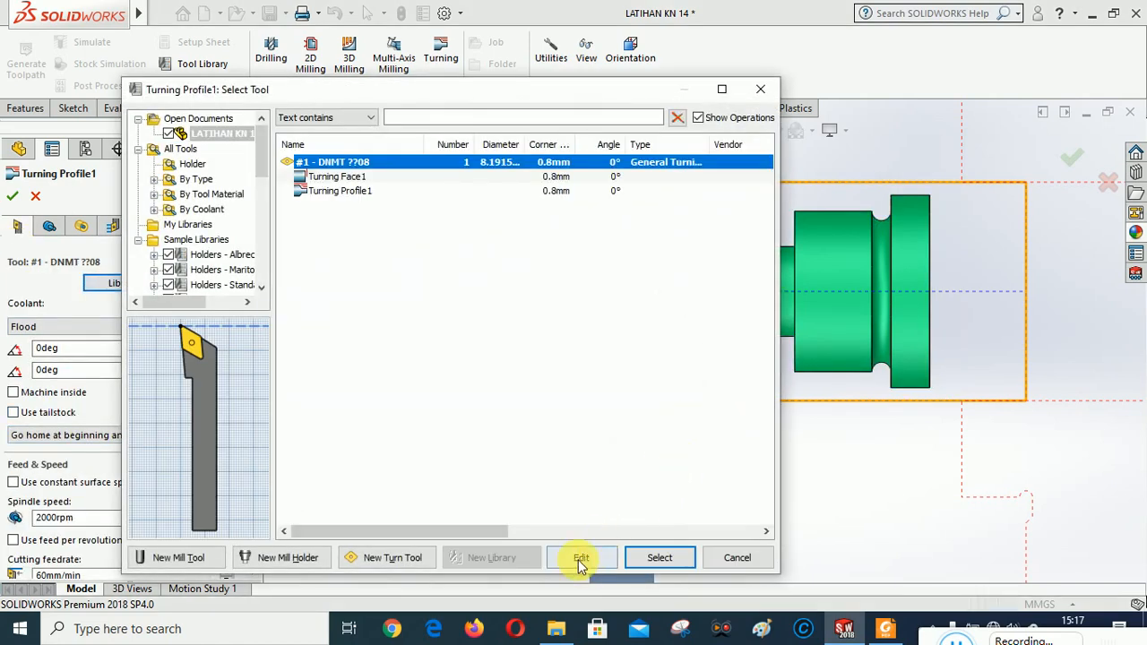
pyautogui.click(581, 559)
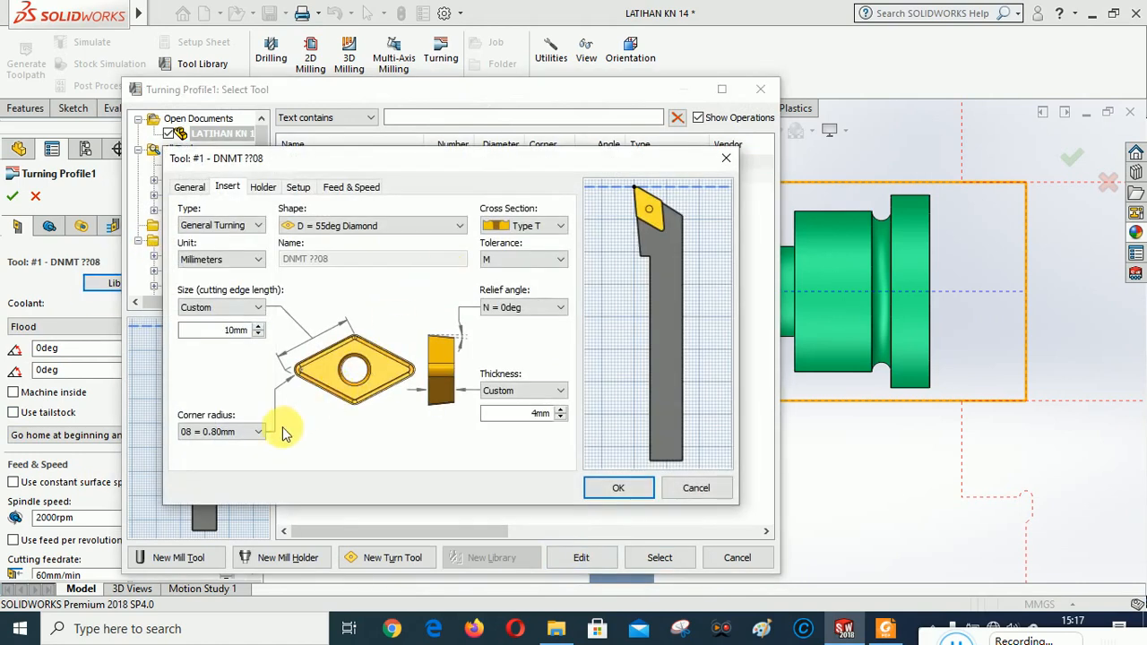
pyautogui.click(260, 432)
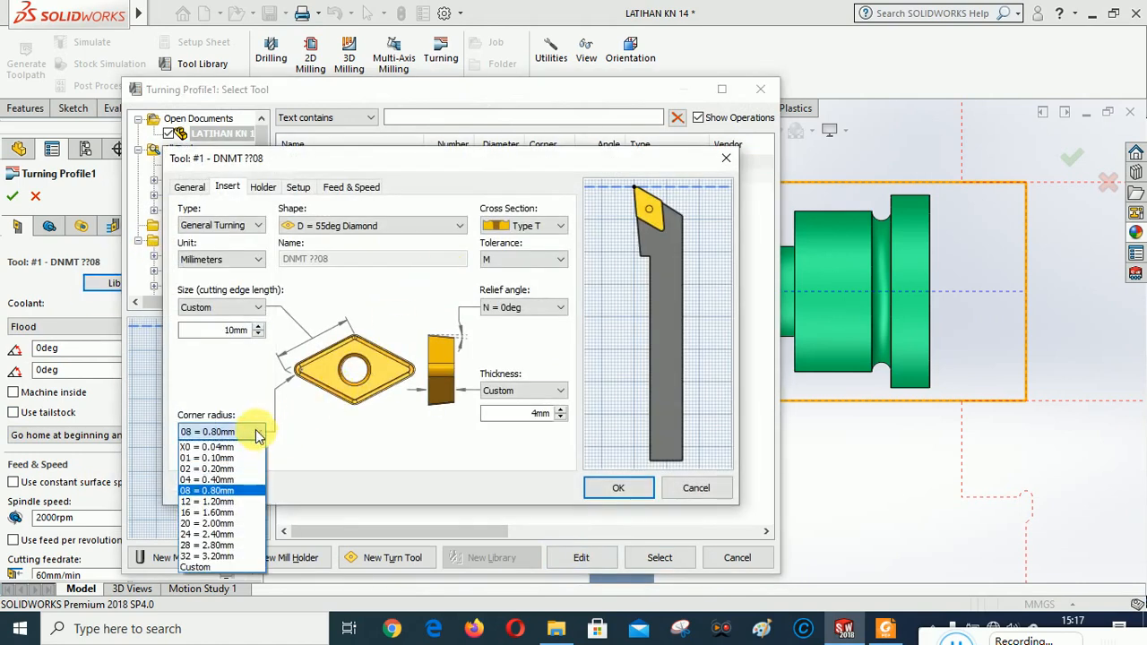
pyautogui.click(216, 482)
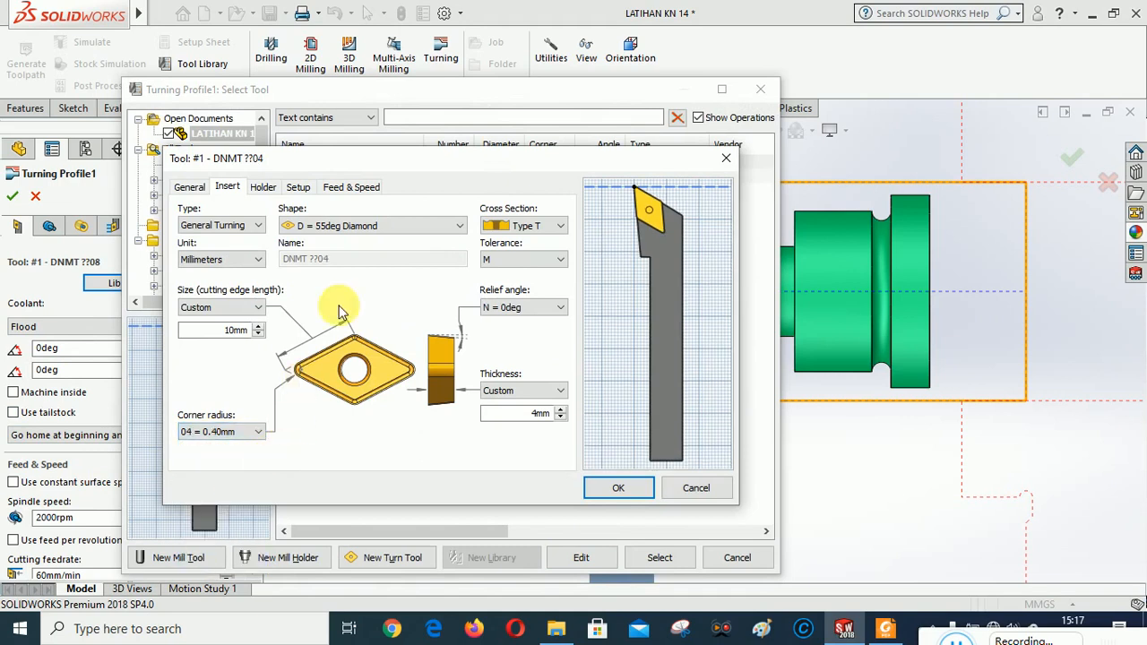
pyautogui.click(610, 490)
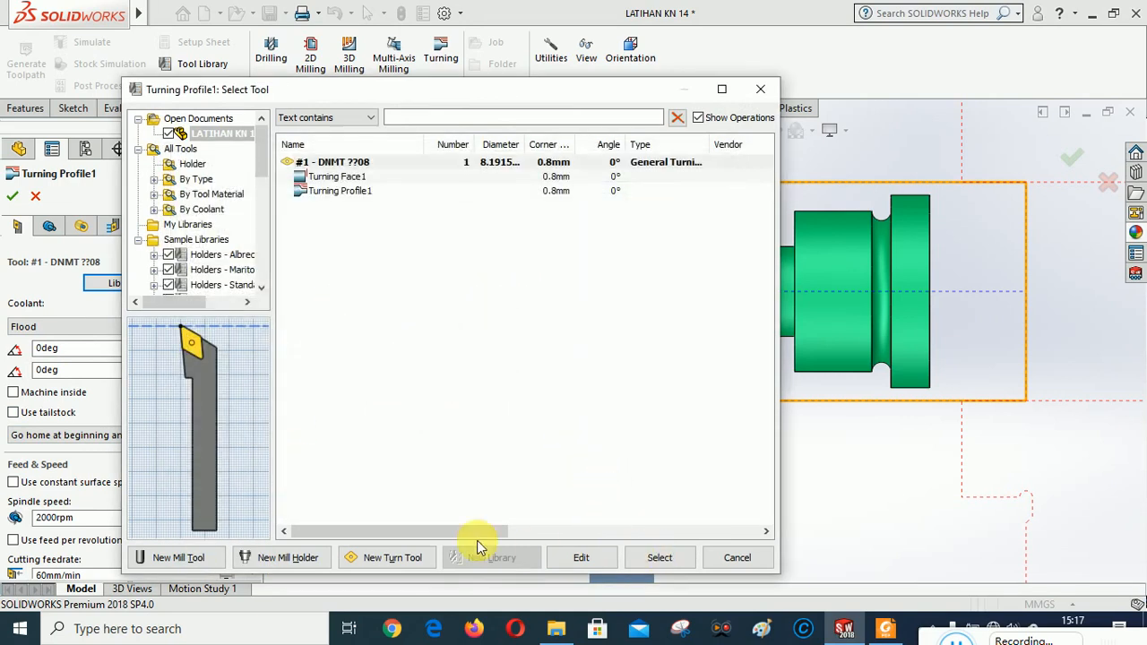
pyautogui.press('Return')
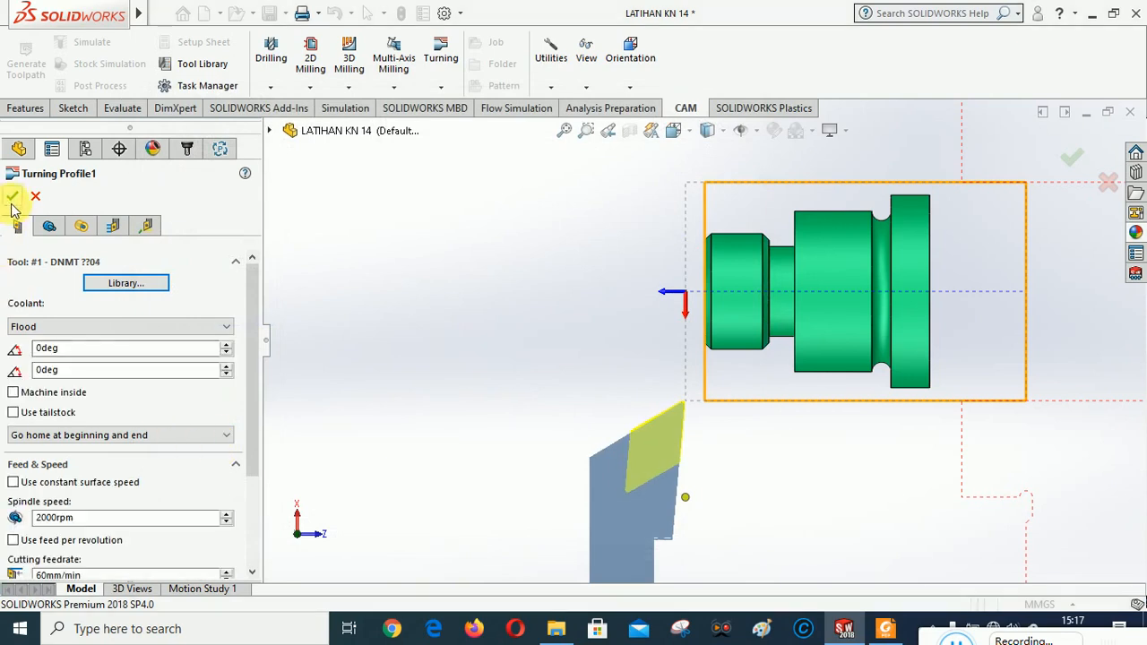
pyautogui.press('Return')
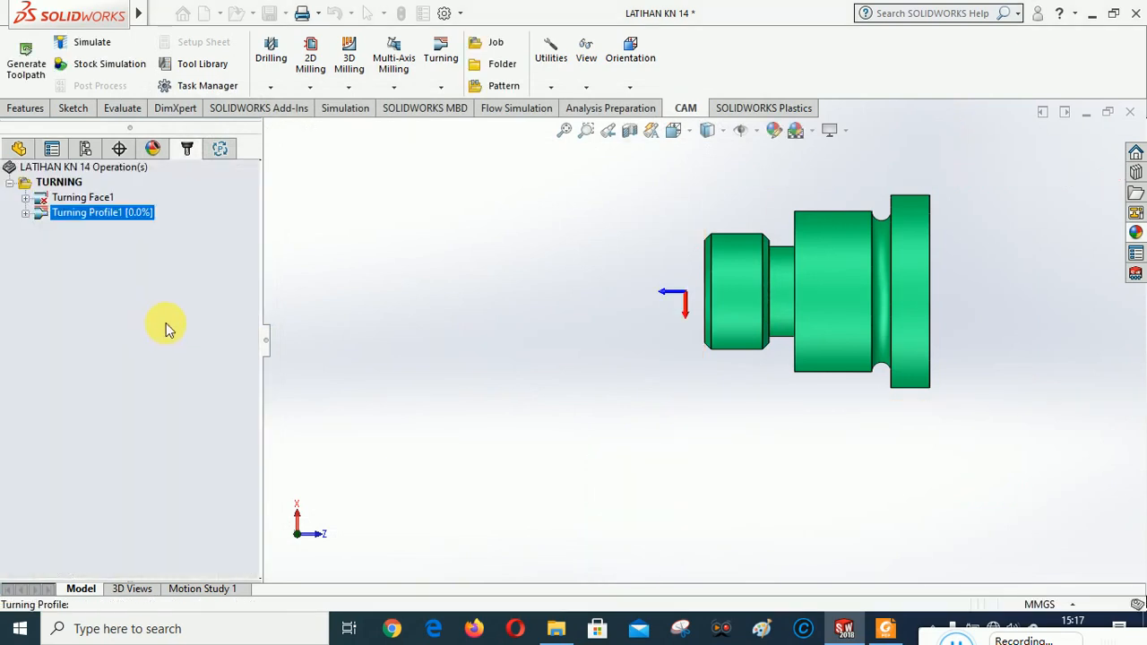
# Reopen the Turning Face operation and accept it with the DNMT ??04 tool to regenerate its toolpath
pyautogui.click(81, 197)
pyautogui.rightClick(83, 197)
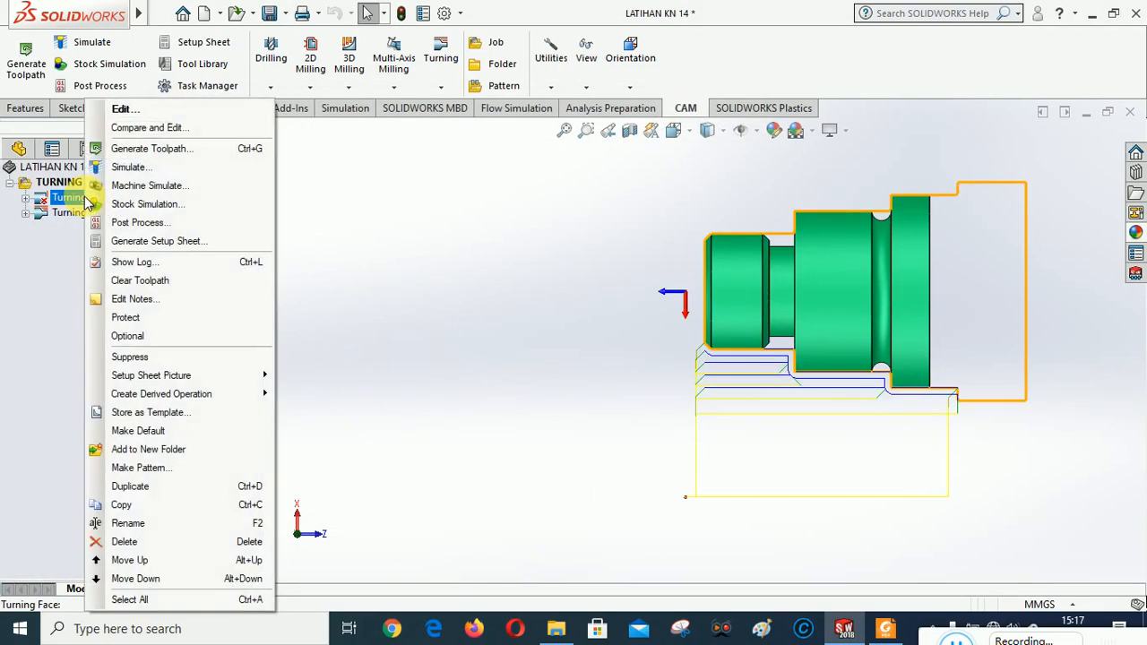
pyautogui.click(137, 109)
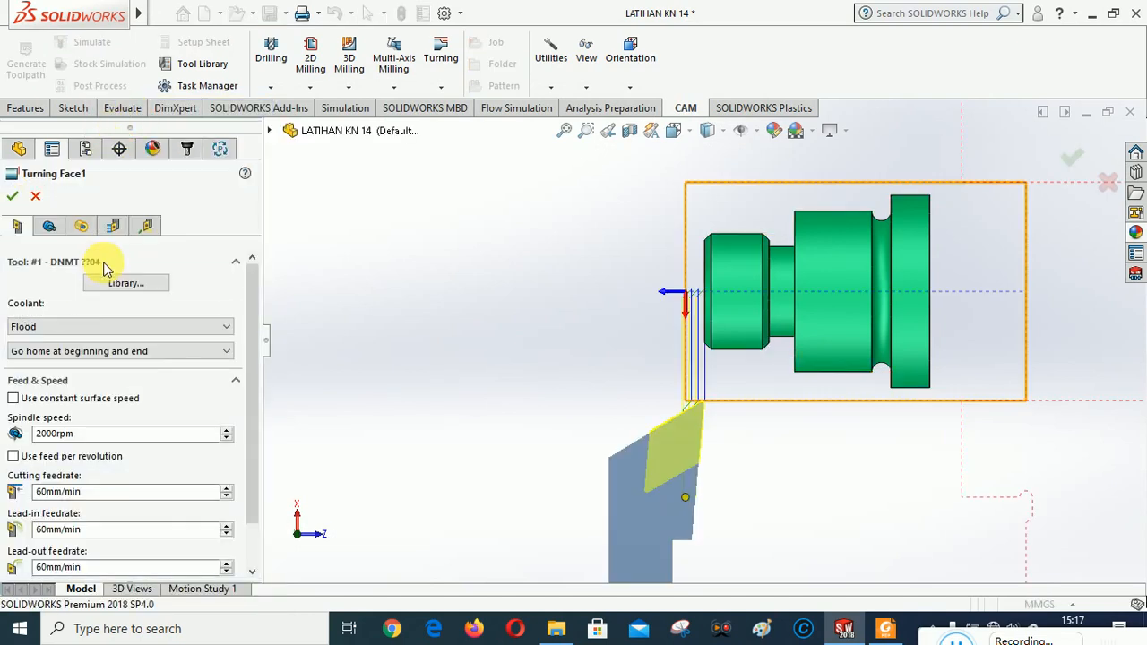
pyautogui.click(12, 196)
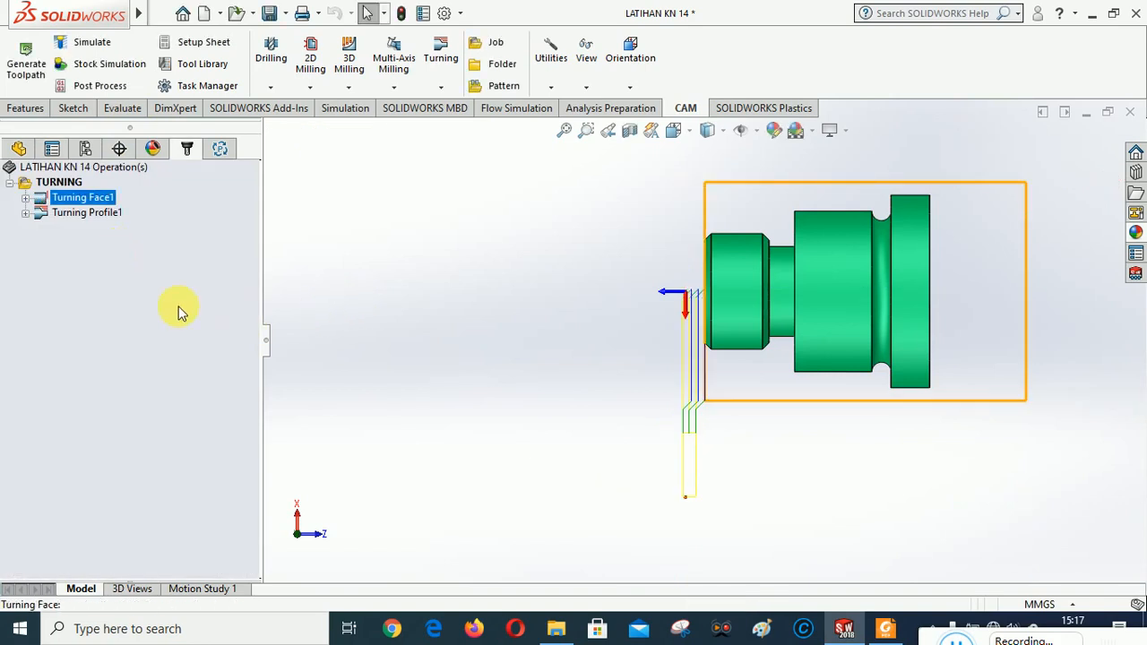
# Run the stock simulation for all TURNING operations with the 0.4 mm corner radius tool, check the events, and exit
pyautogui.rightClick(67, 188)
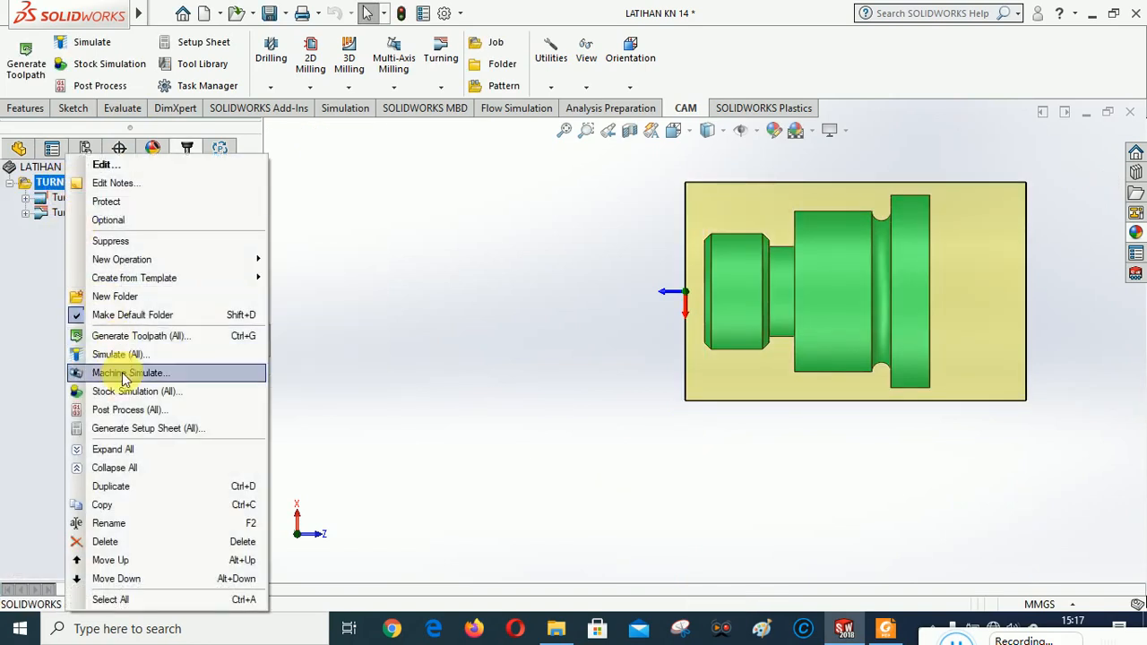
pyautogui.click(145, 388)
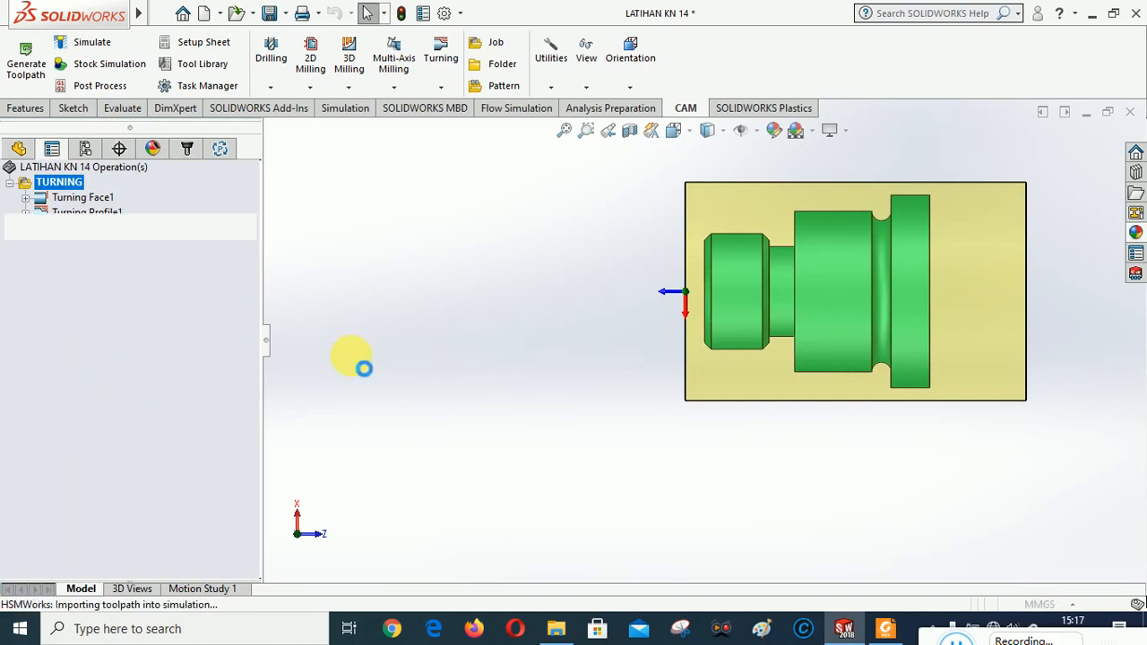
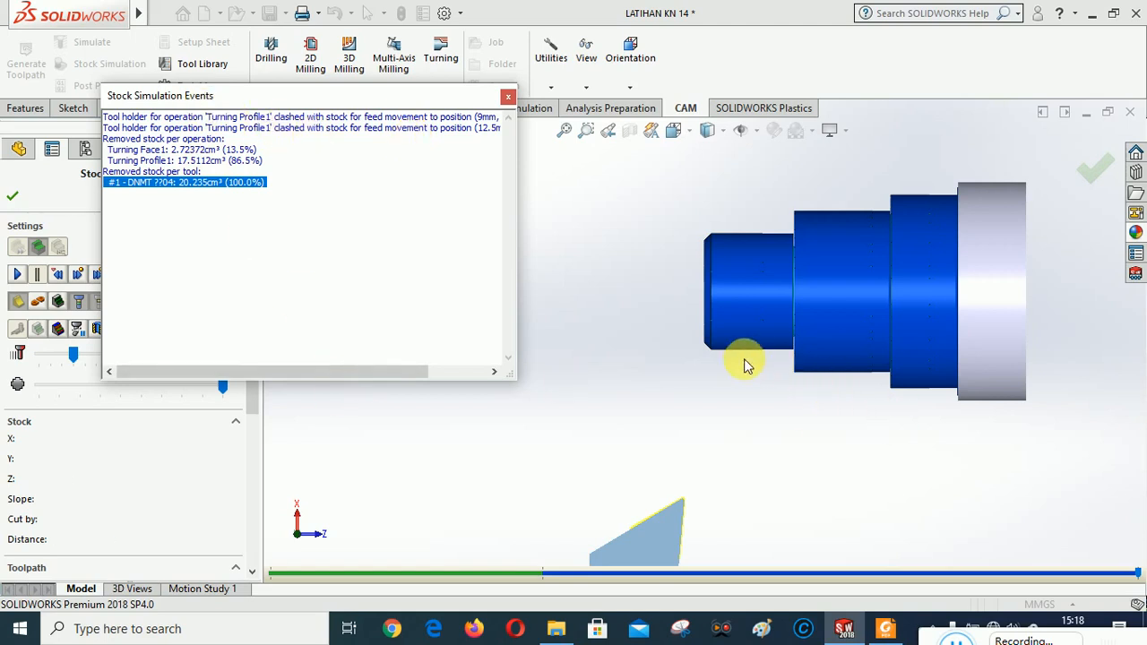
pyautogui.click(507, 97)
pyautogui.click(13, 196)
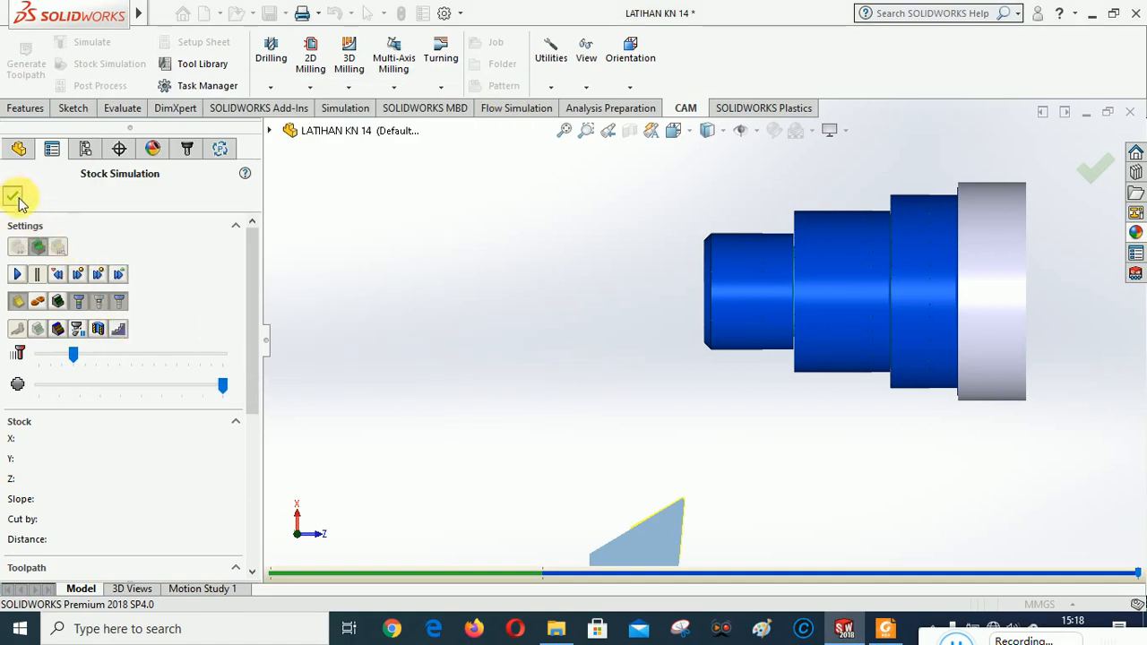
# Turn off the finishing passes of the Turning Profile operation and accept the operation
pyautogui.click(87, 217)
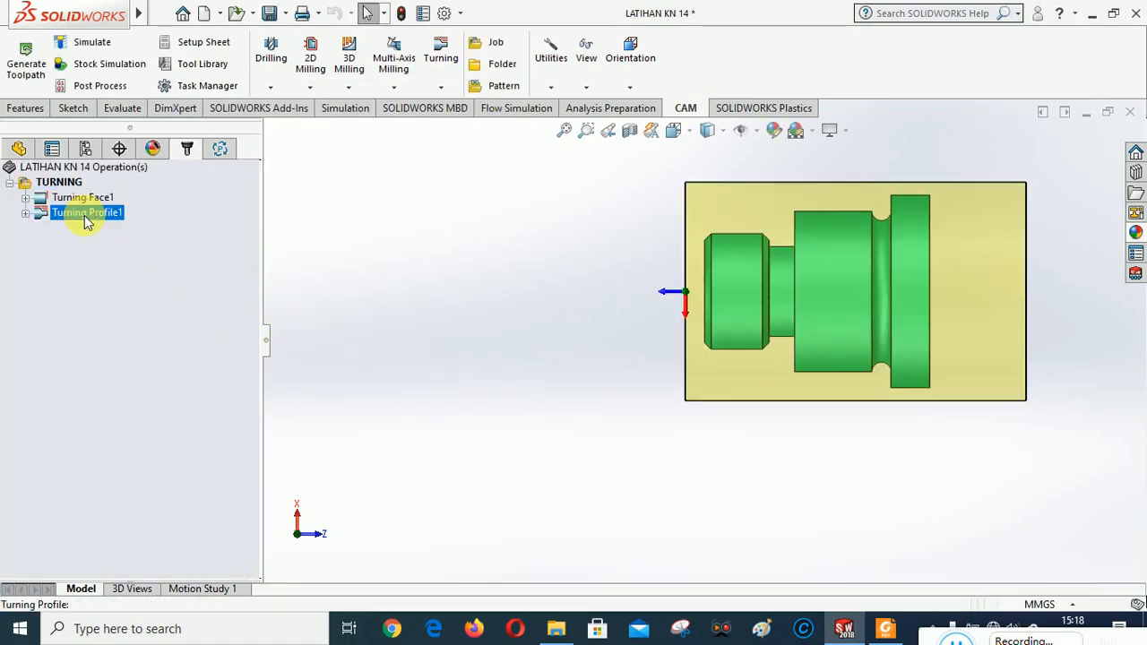
pyautogui.rightClick(86, 218)
pyautogui.click(499, 352)
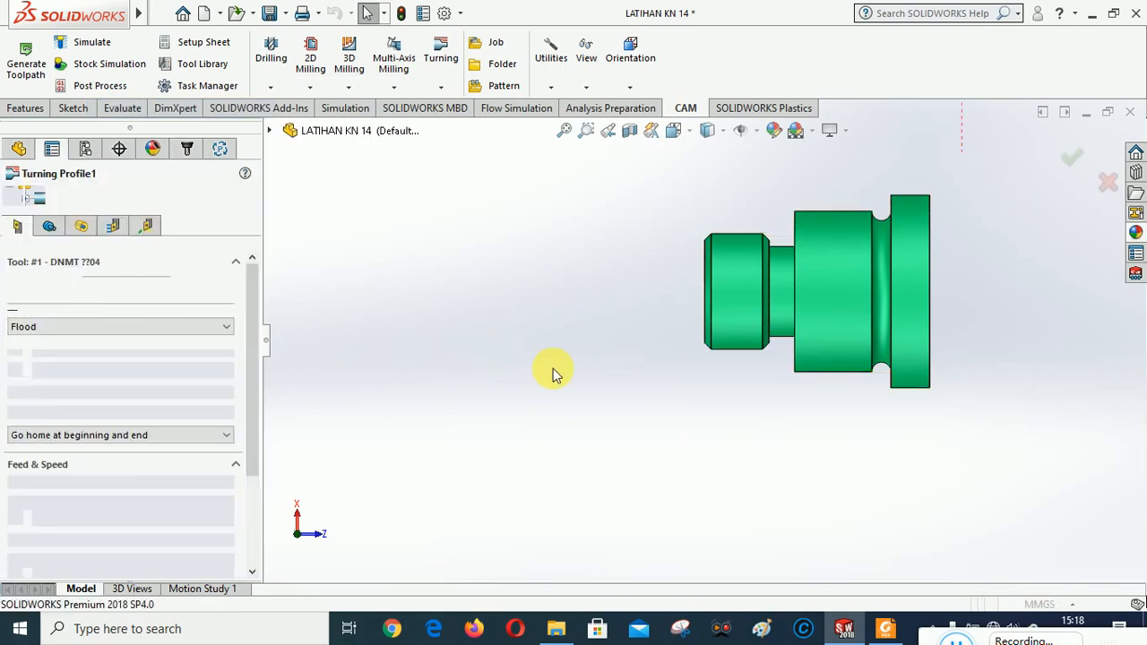
pyautogui.click(108, 229)
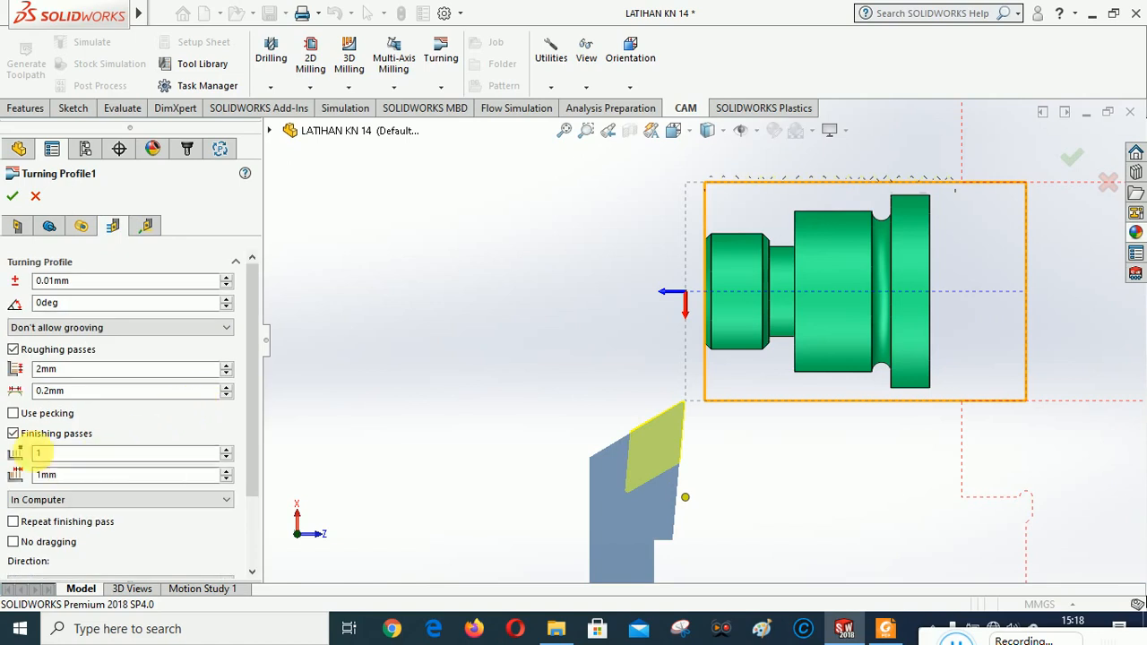
pyautogui.click(13, 434)
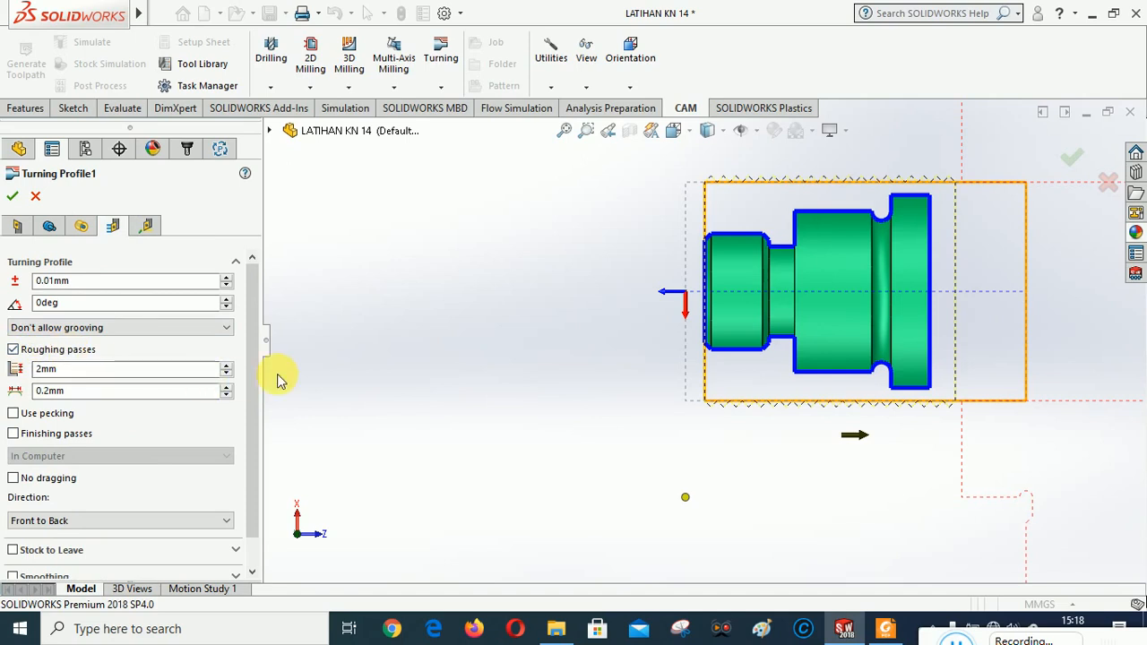
pyautogui.click(13, 195)
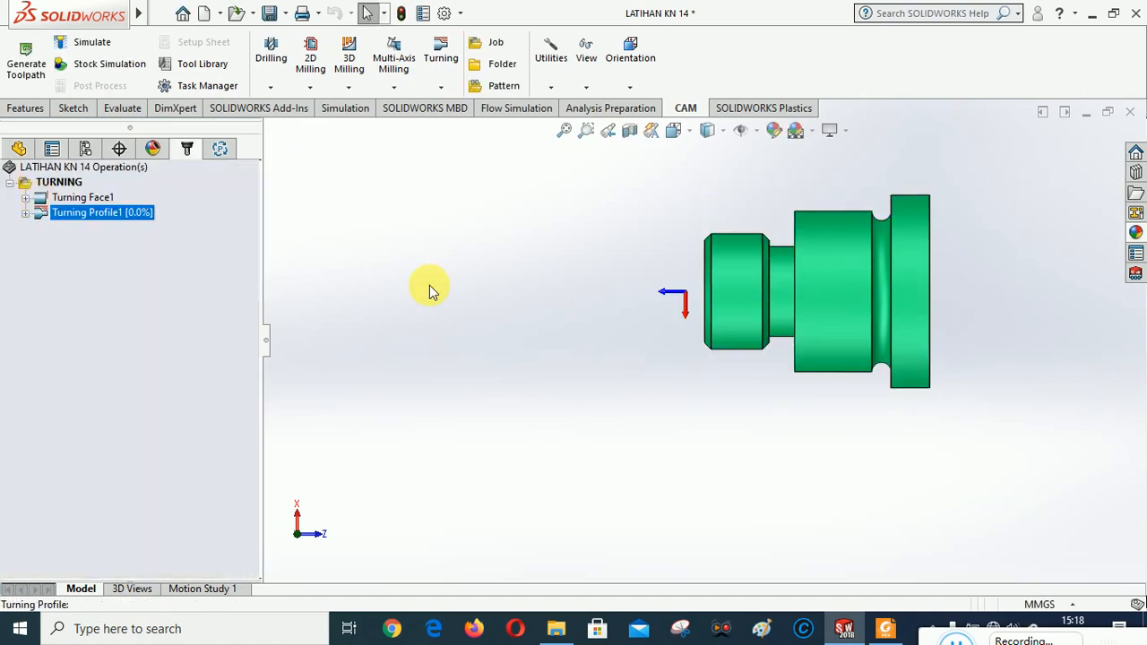
# Run the stock simulation for all TURNING operations without finishing passes, examine the turned stock, and dismiss the event list
pyautogui.rightClick(65, 187)
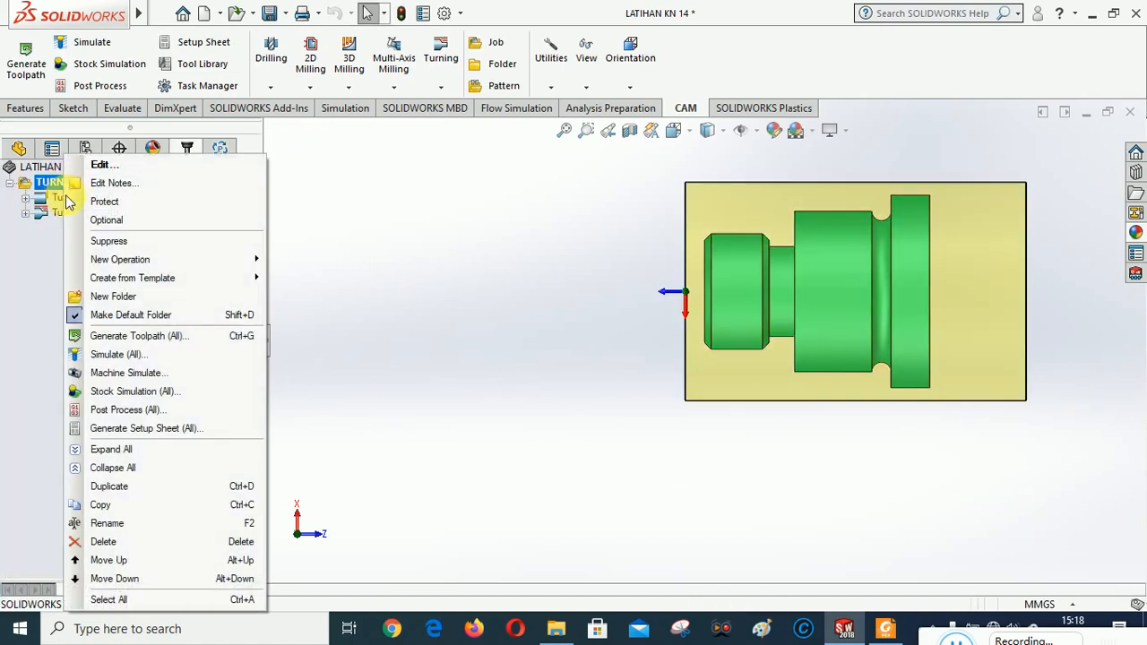
pyautogui.click(116, 392)
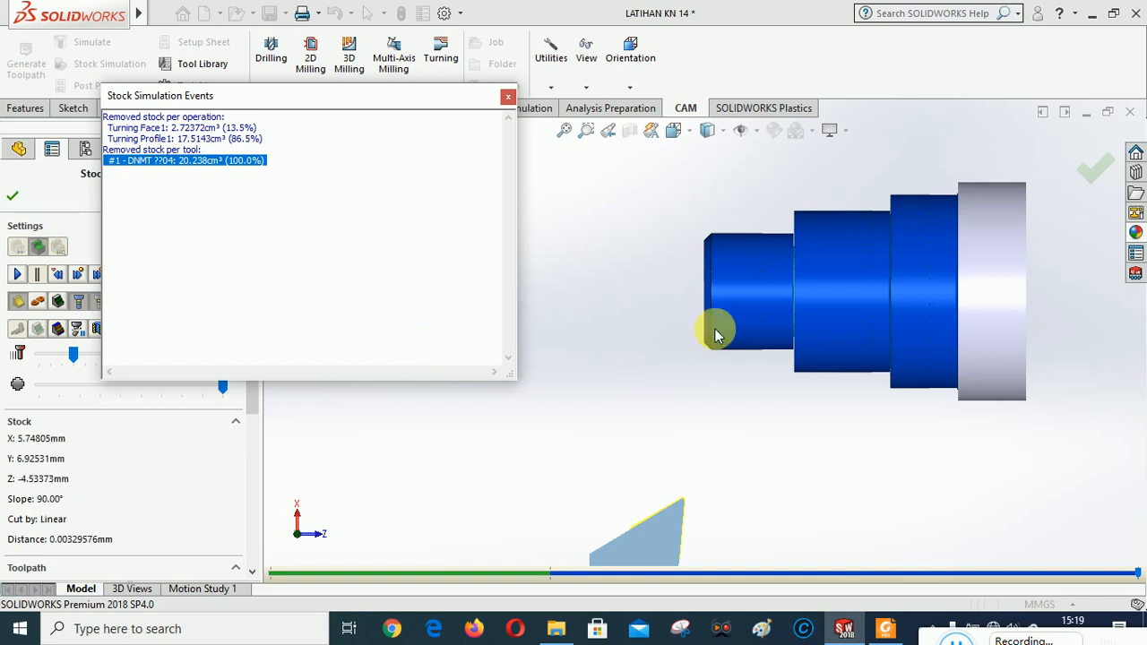
pyautogui.moveTo(760, 389); pyautogui.dragTo(766, 277, button='middle')
pyautogui.moveTo(785, 266); pyautogui.dragTo(740, 226, button='middle')
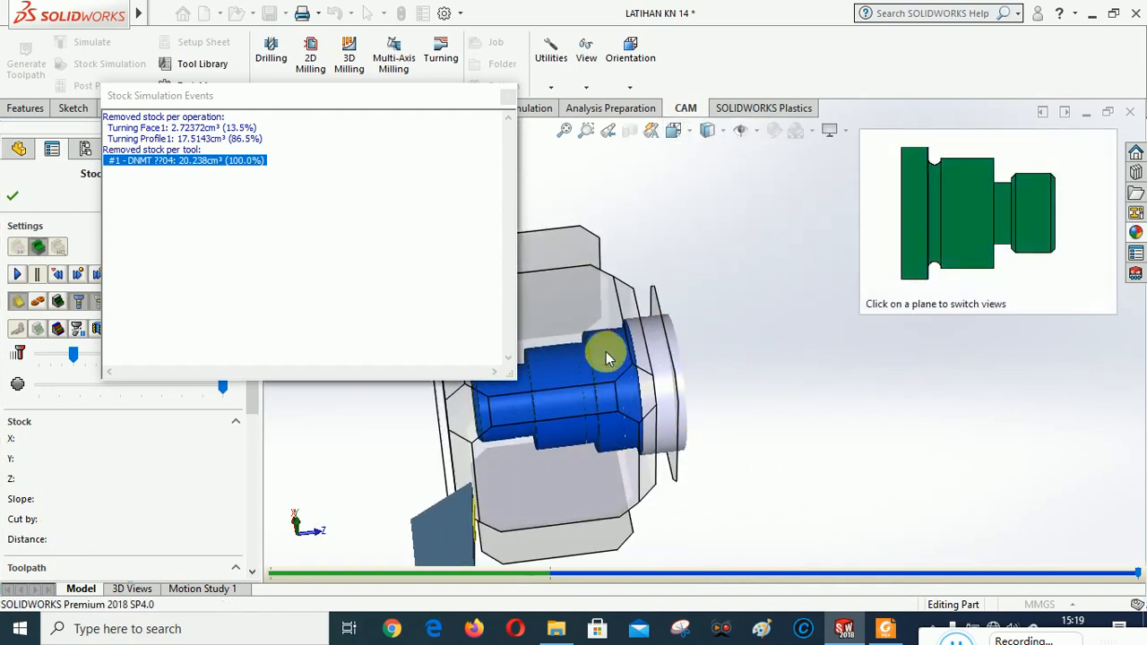
pyautogui.click(600, 345)
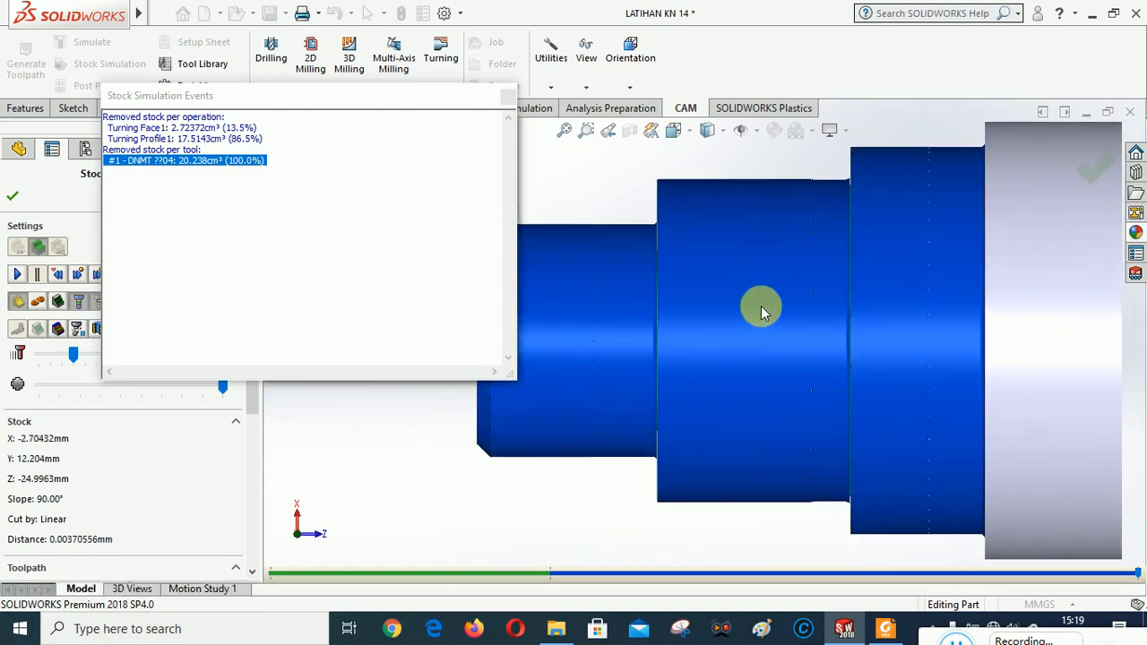
pyautogui.scroll(2, 620, 471)
pyautogui.scroll(-2, 620, 471)
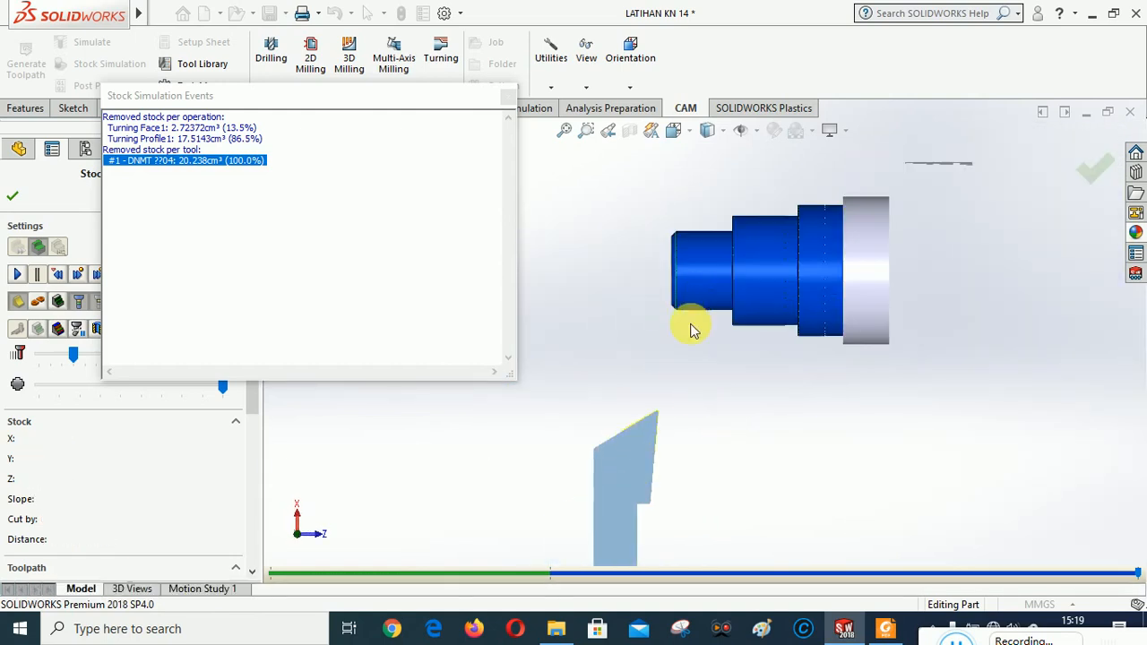
pyautogui.scroll(-3, 692, 325)
pyautogui.scroll(2, 692, 324)
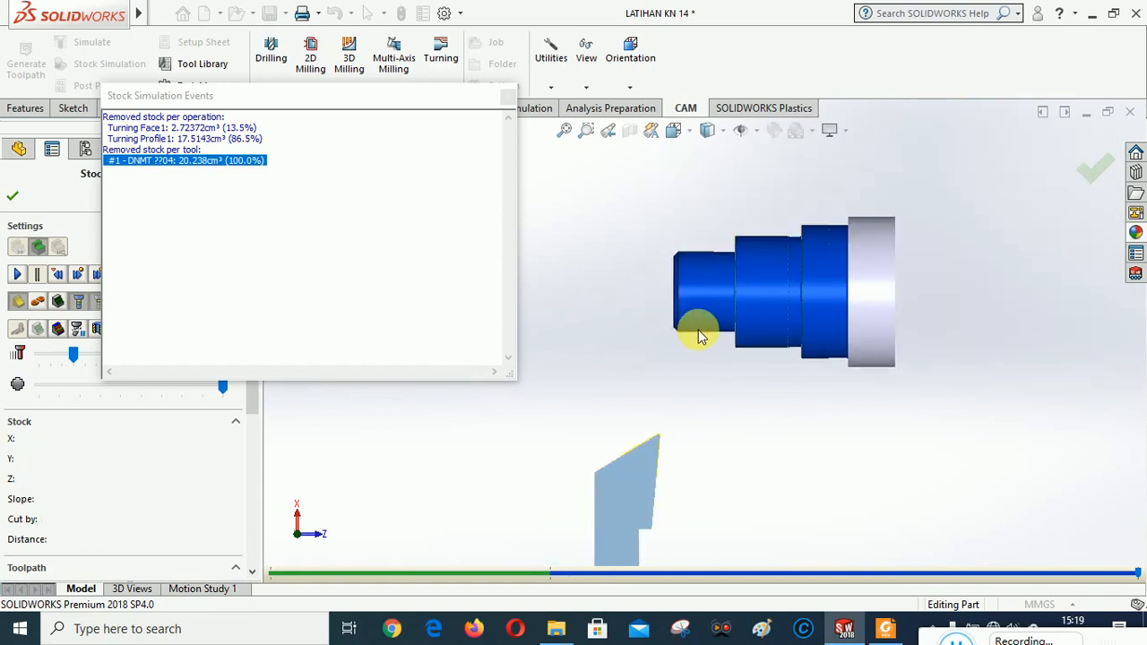
pyautogui.scroll(-2, 673, 437)
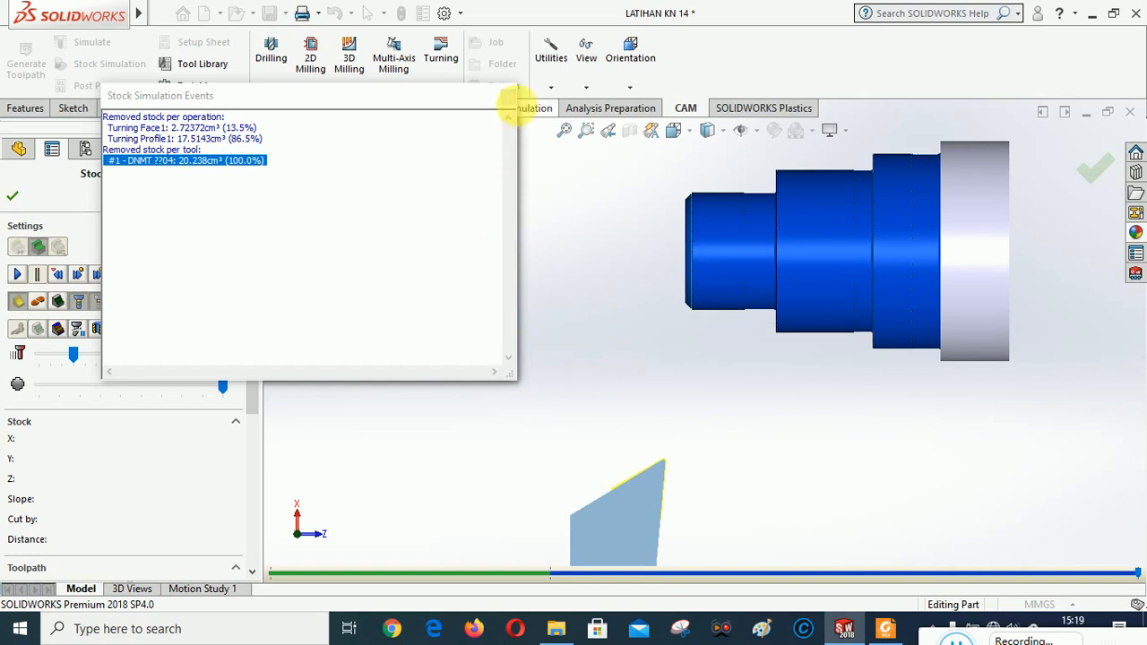
pyautogui.click(508, 95)
# Examine the turned stock and the cutting tool from near and far in the stock simulation
pyautogui.scroll(-2, 386, 327)
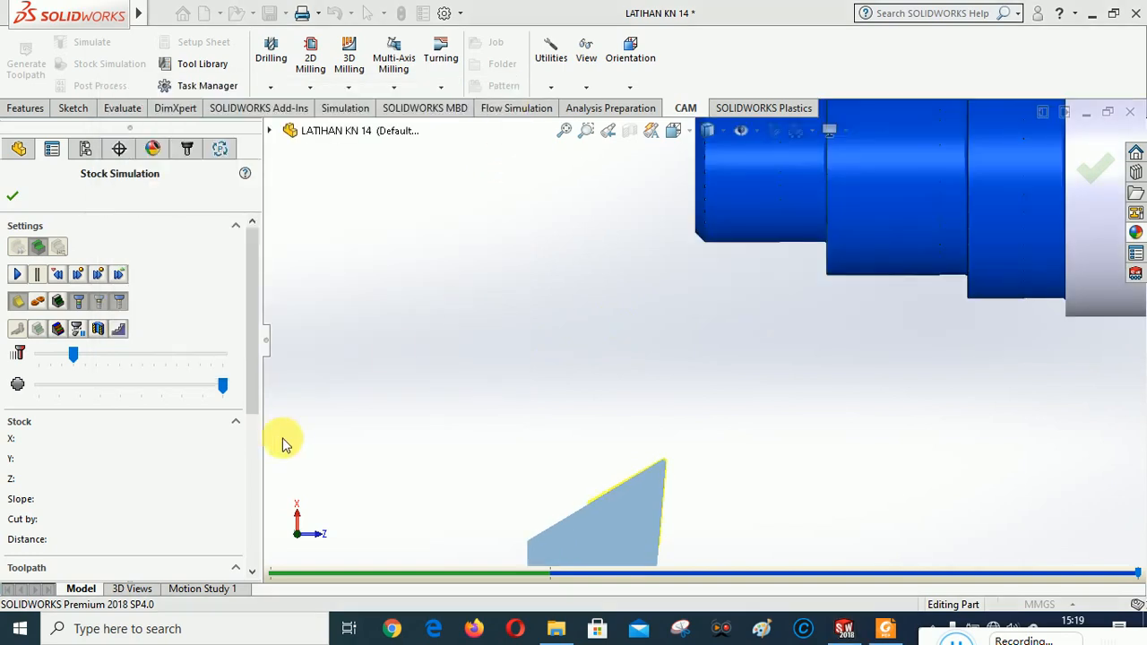
pyautogui.click(19, 276)
pyautogui.click(649, 353)
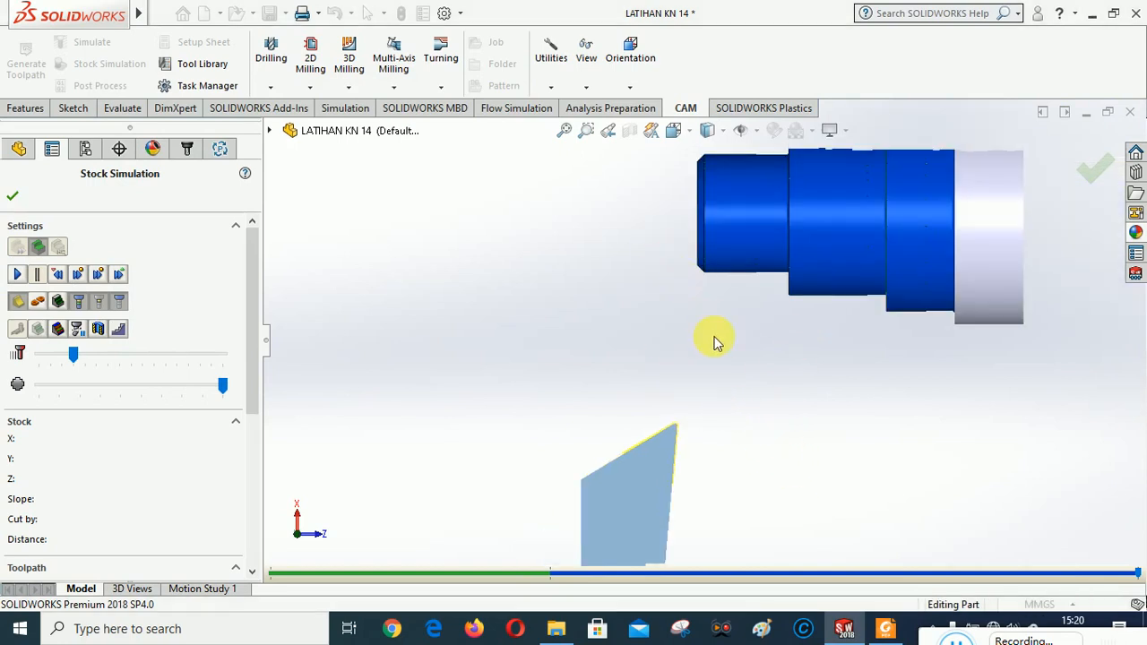
pyautogui.click(728, 236)
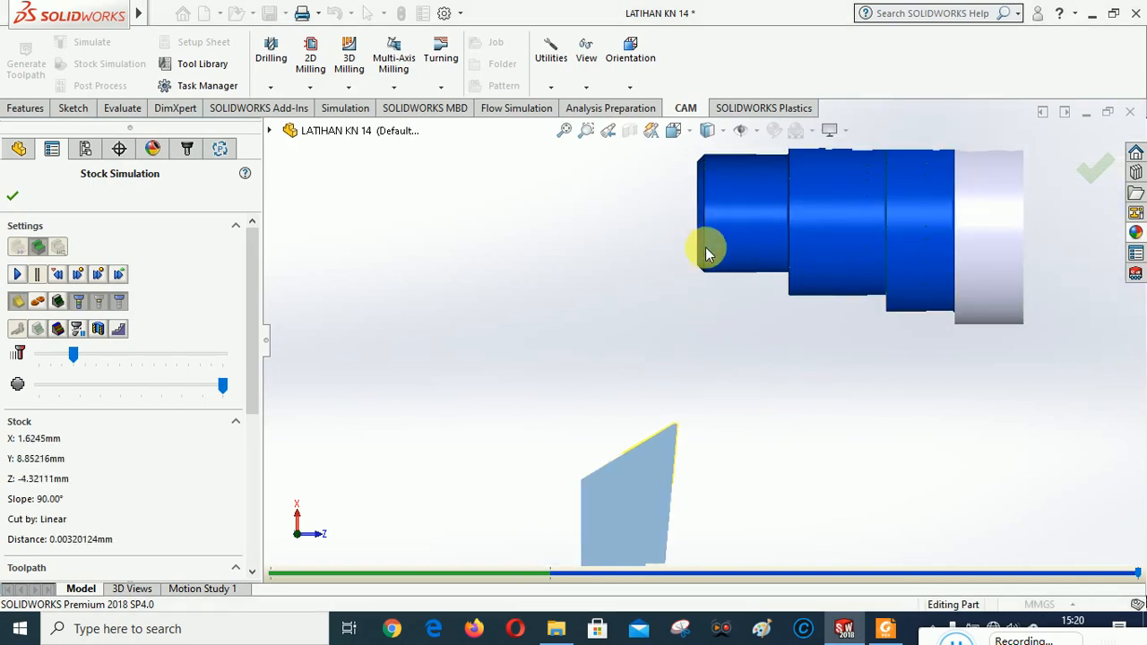
pyautogui.scroll(2, 665, 233)
pyautogui.scroll(1, 691, 385)
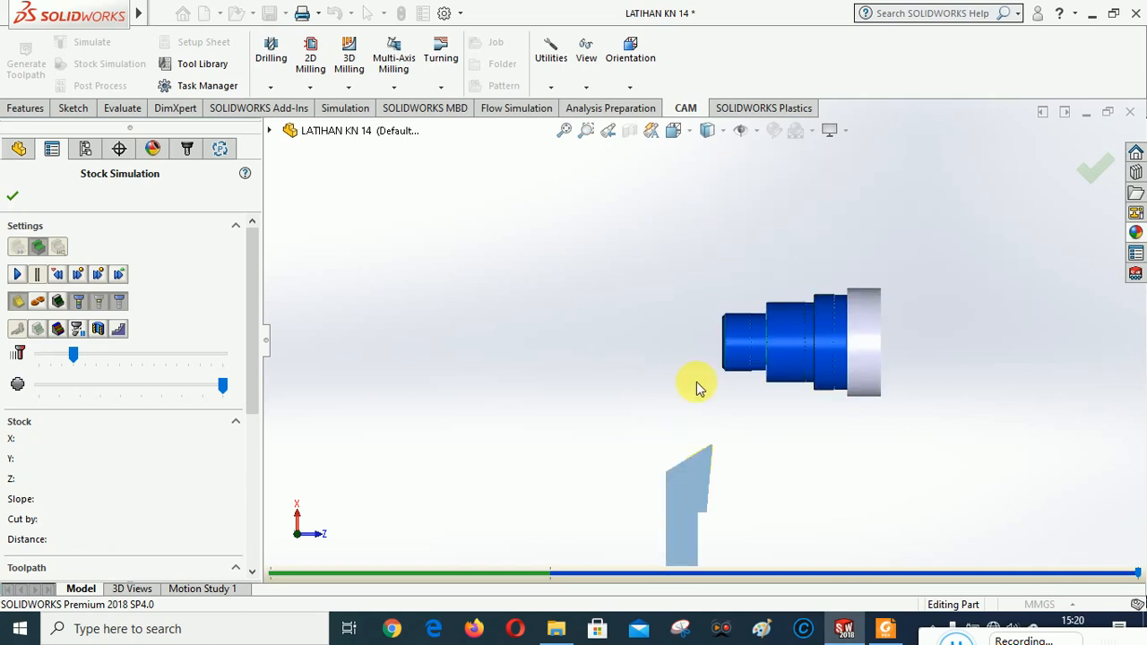
pyautogui.scroll(-2, 776, 398)
pyautogui.scroll(1, 934, 555)
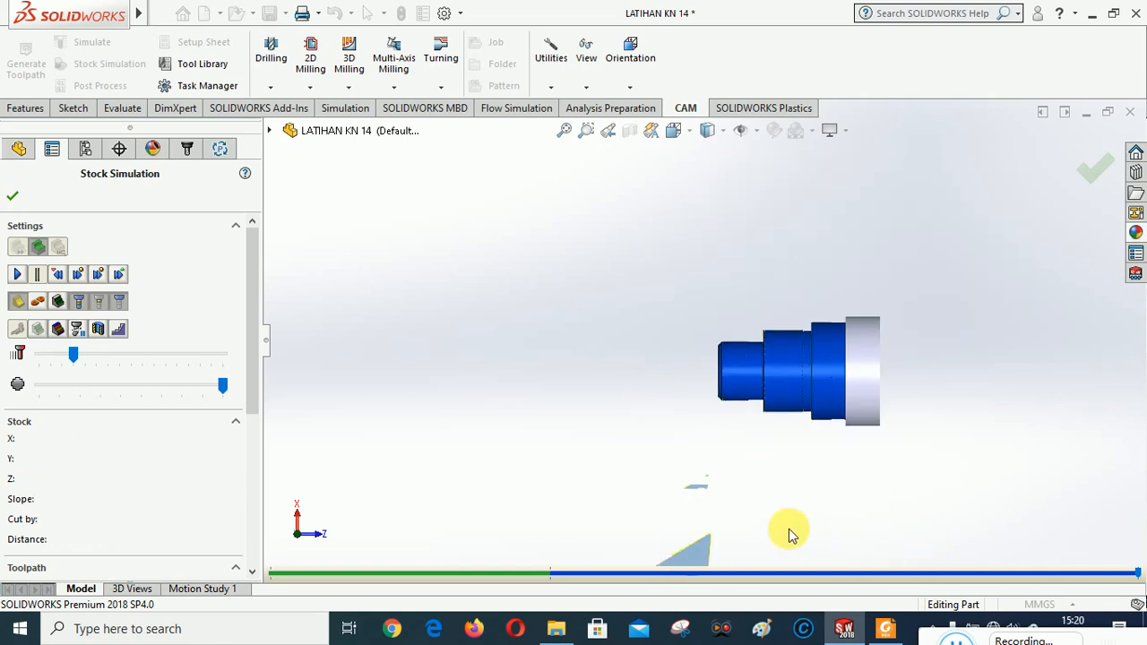
pyautogui.scroll(1, 789, 529)
pyautogui.scroll(-3, 749, 512)
pyautogui.scroll(-1, 668, 324)
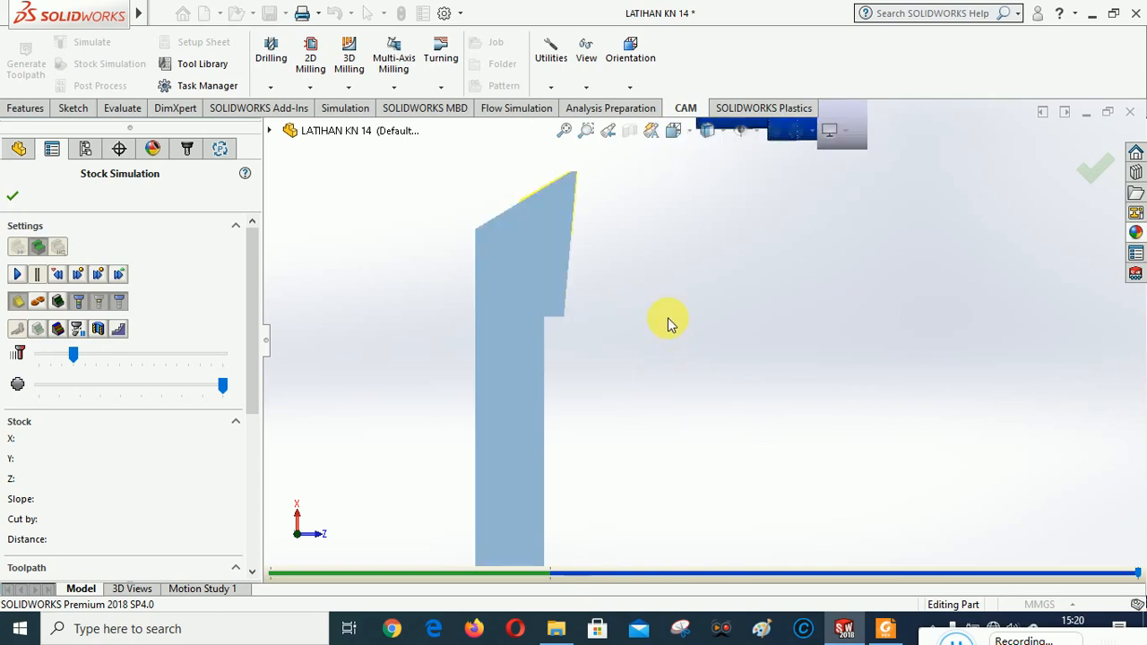
pyautogui.scroll(2, 663, 269)
pyautogui.scroll(1, 658, 208)
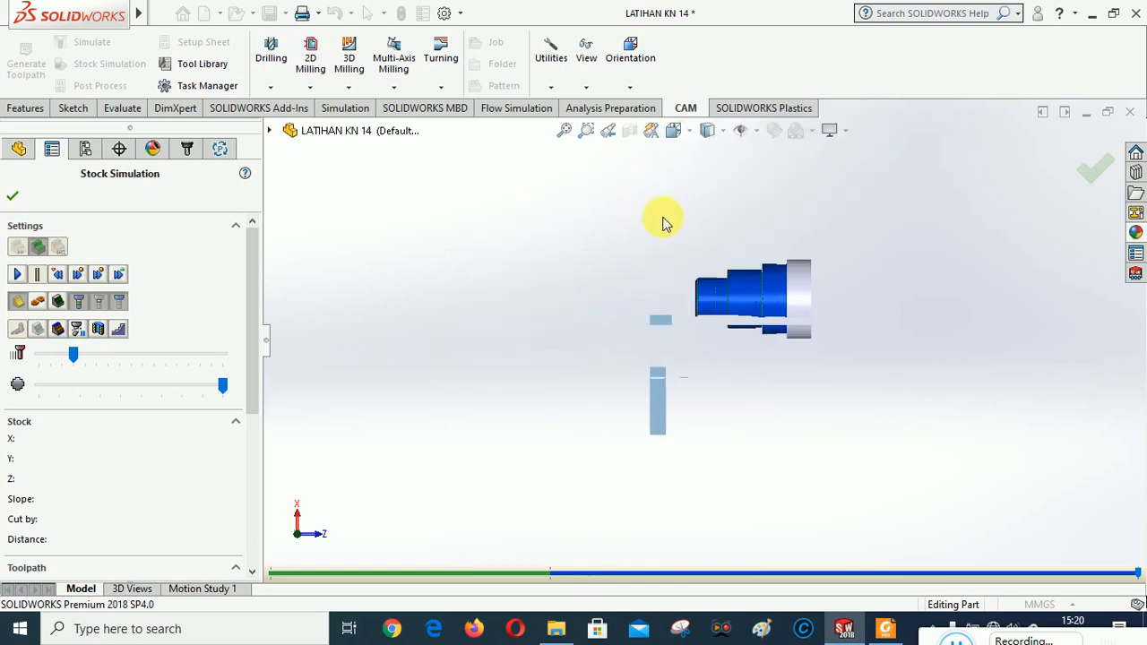
# Replay the stock simulation with the workpiece and tool framed together, check the events, and exit
pyautogui.click(586, 132)
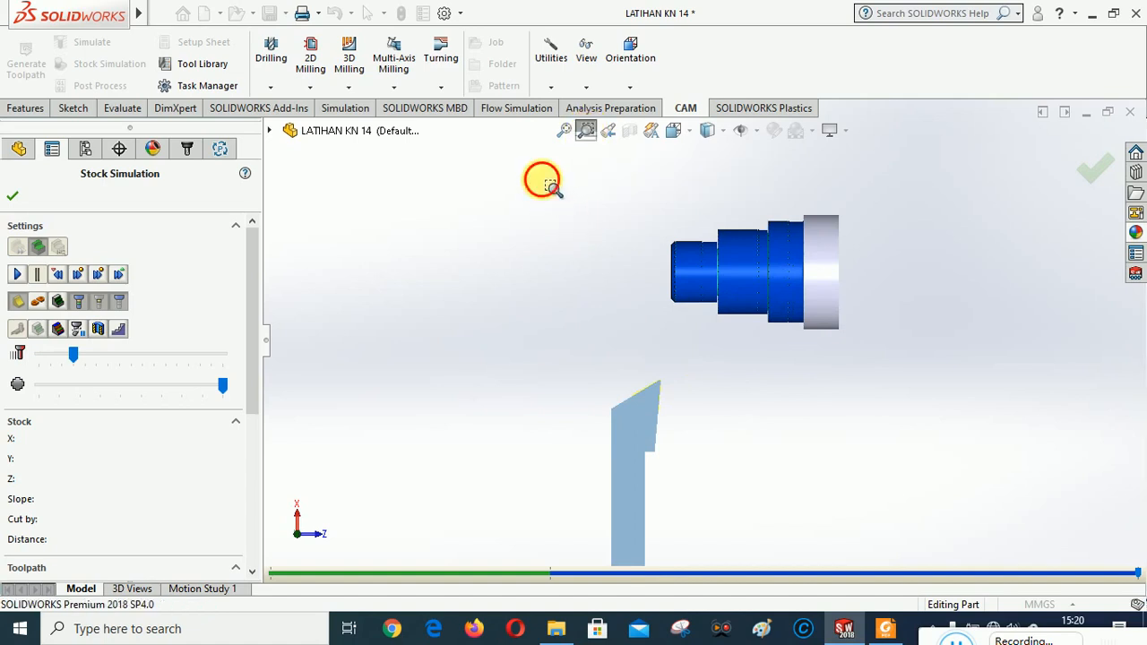
pyautogui.moveTo(542, 180); pyautogui.dragTo(914, 482)
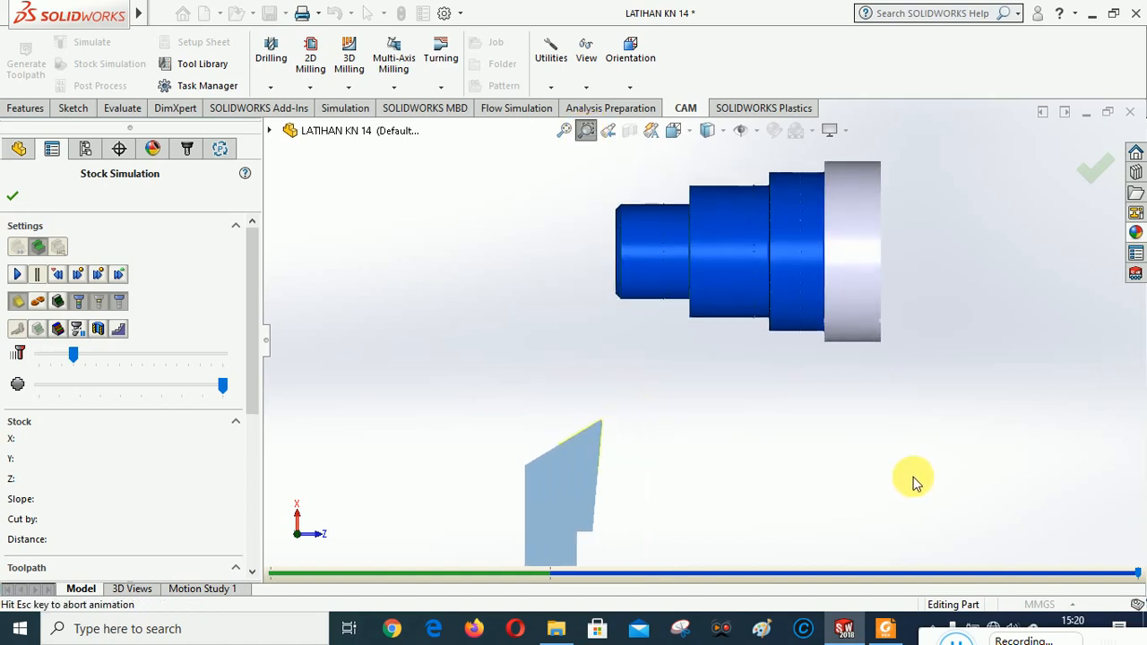
pyautogui.click(20, 274)
pyautogui.click(583, 348)
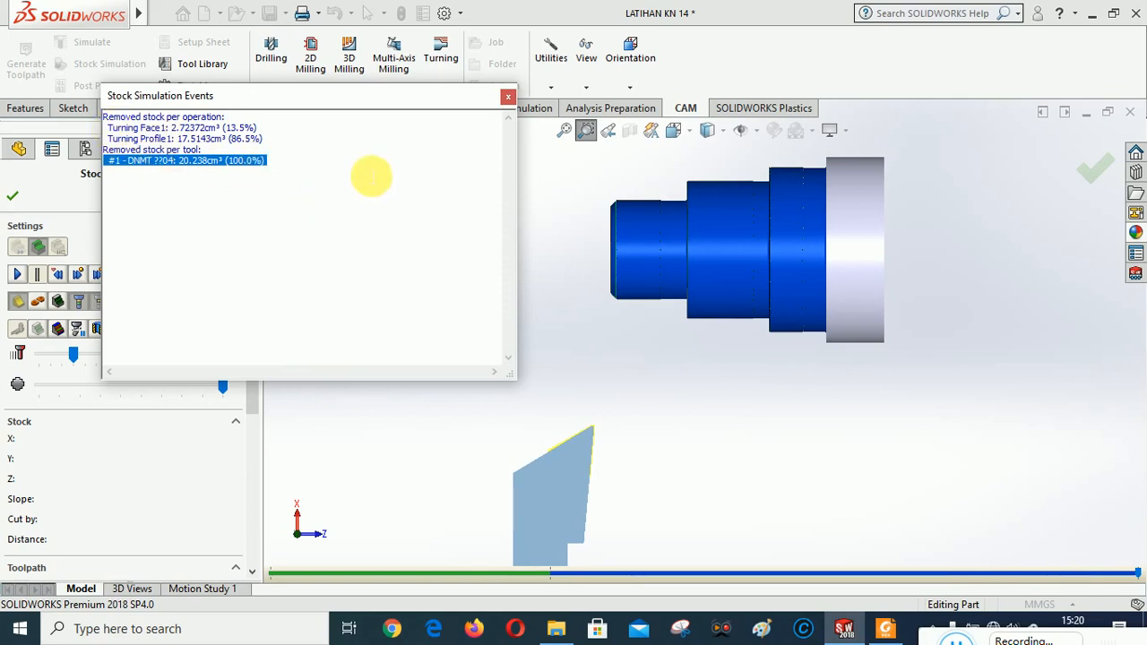
pyautogui.click(508, 96)
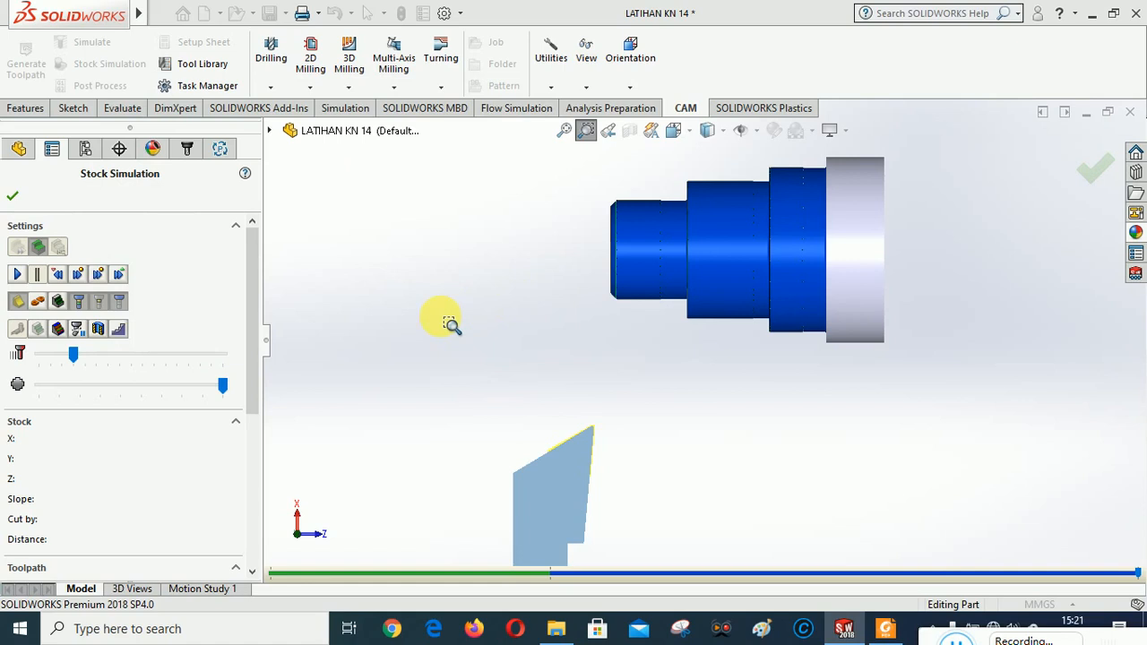
pyautogui.click(12, 195)
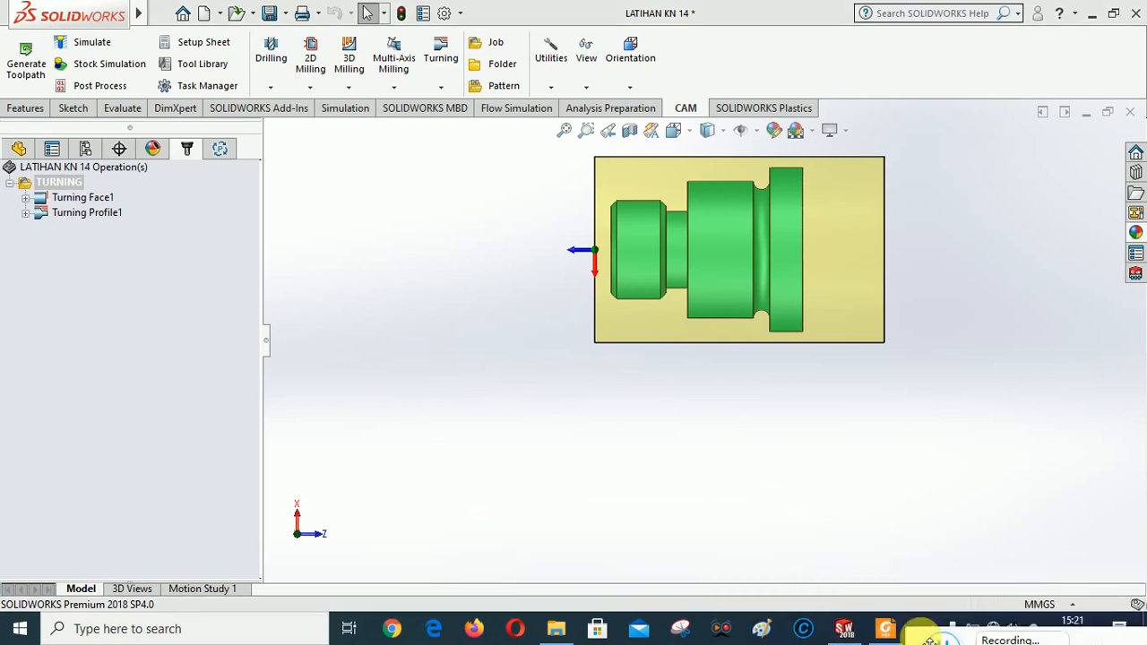
# Start a Turning Profile Groove operation and create a new turning tool with a square grooving insert
pyautogui.click(441, 87)
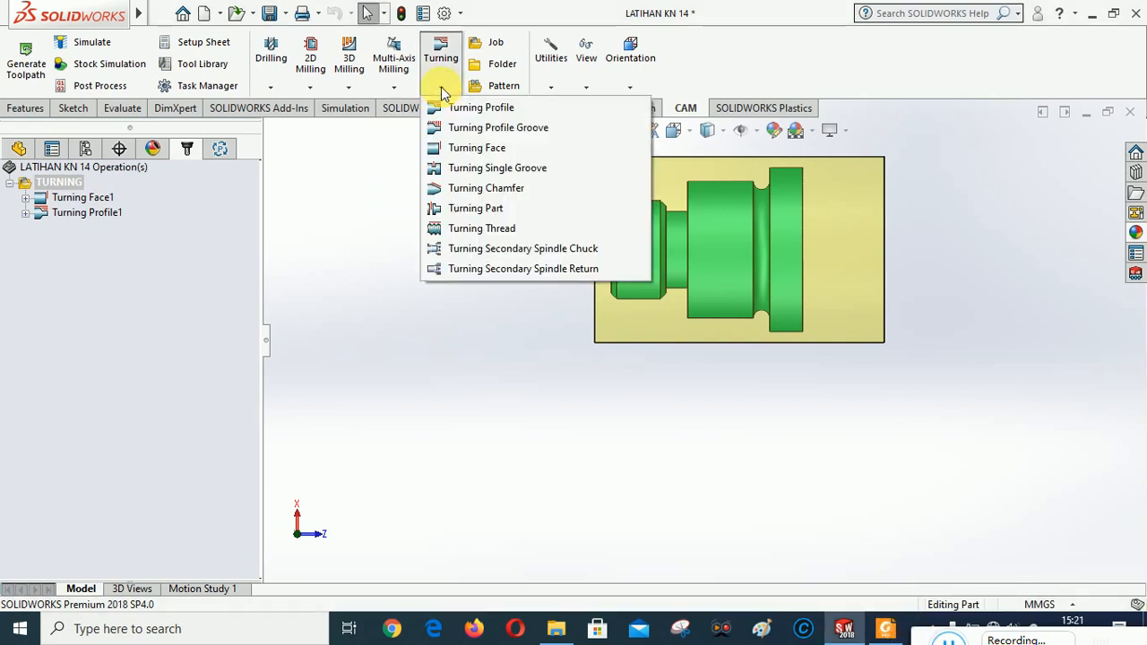
pyautogui.click(485, 131)
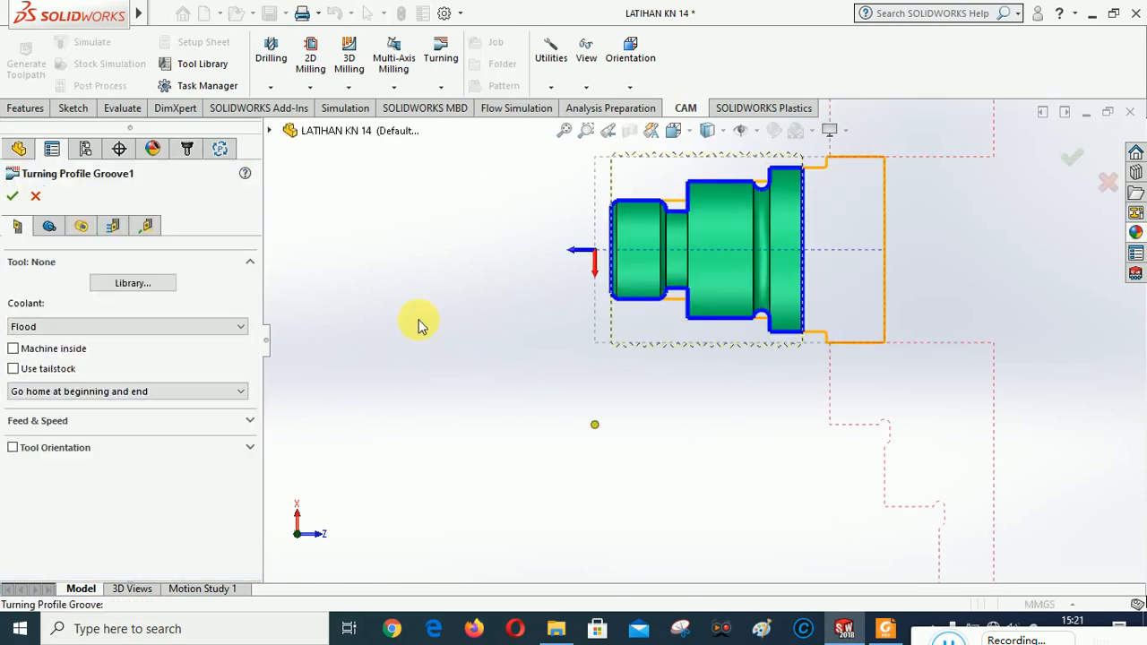
pyautogui.click(122, 283)
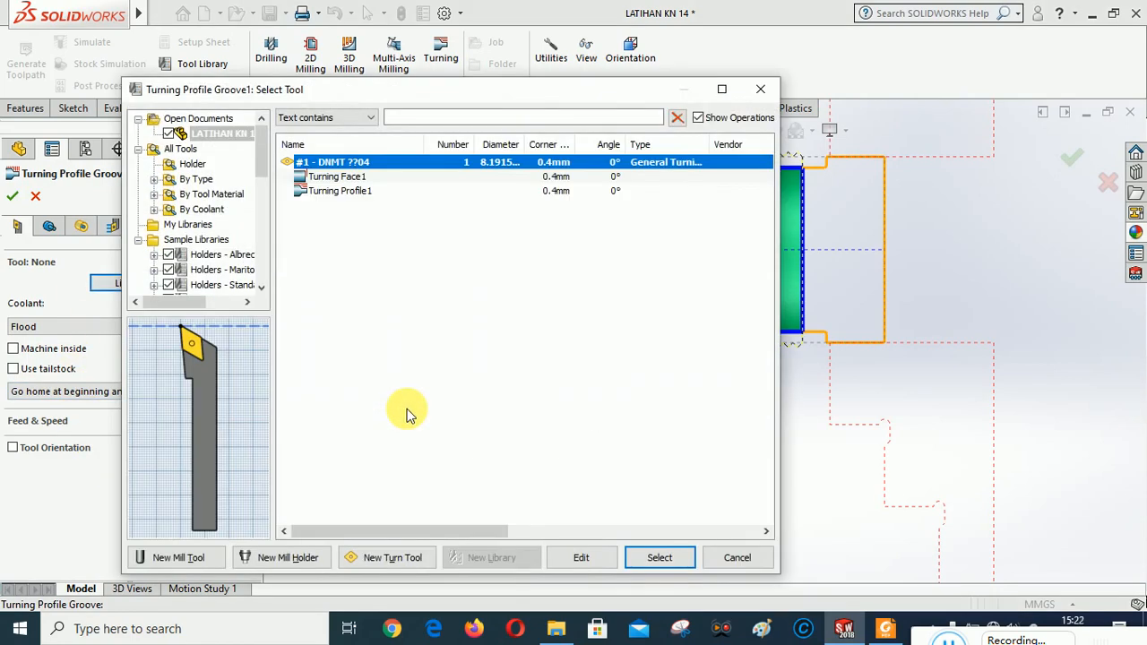
pyautogui.click(391, 559)
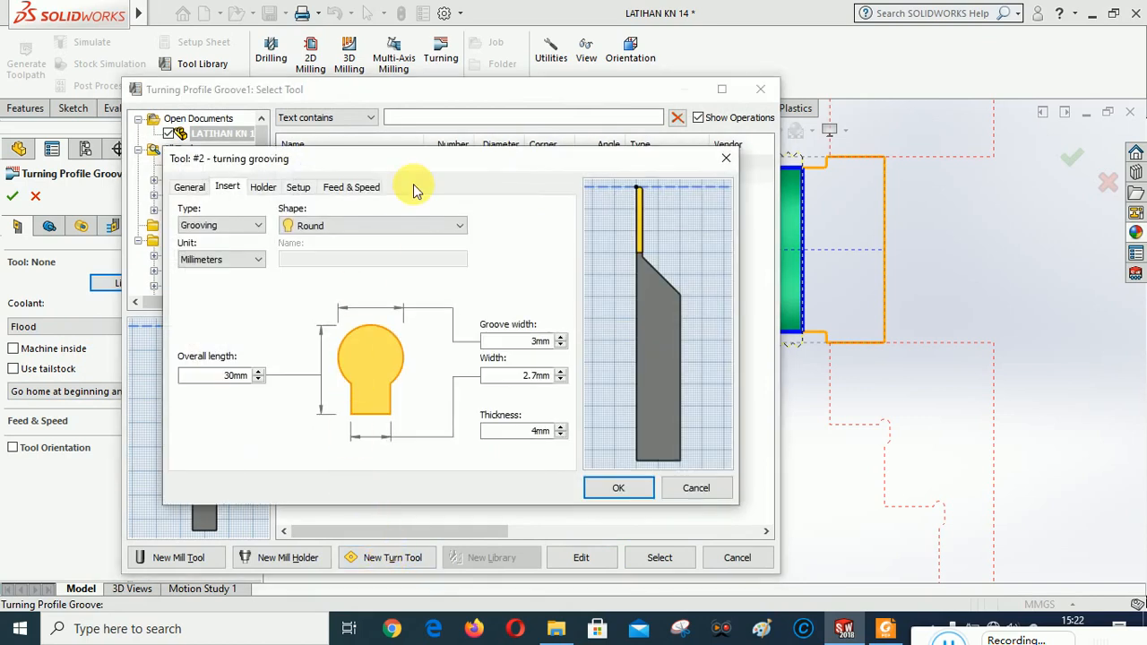
pyautogui.click(345, 227)
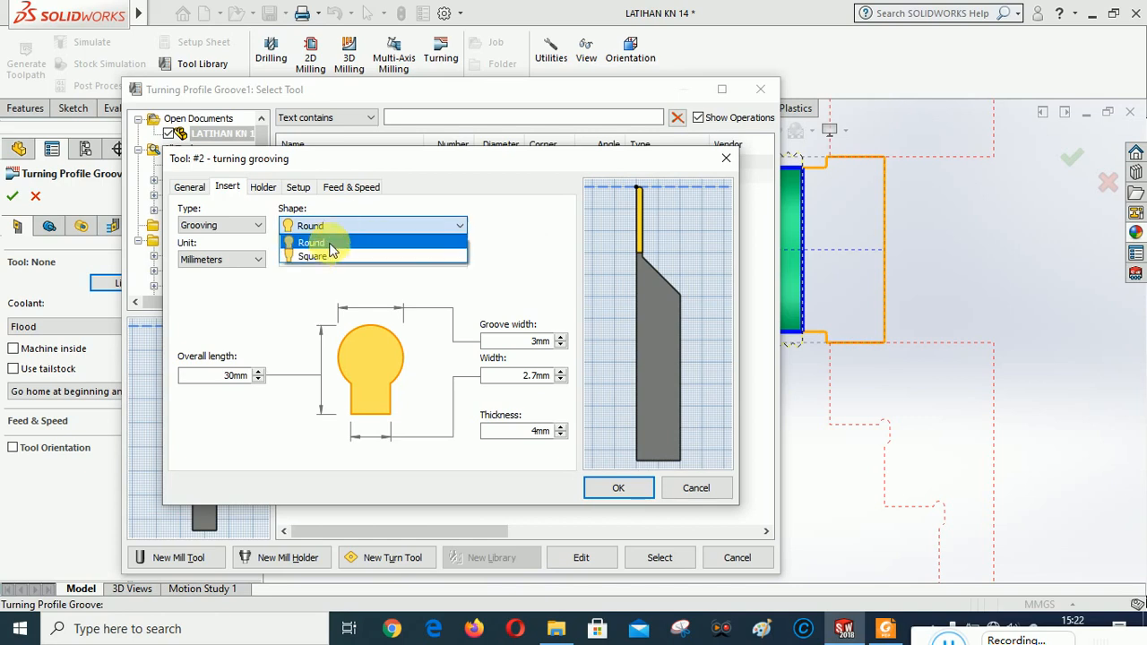
pyautogui.click(322, 256)
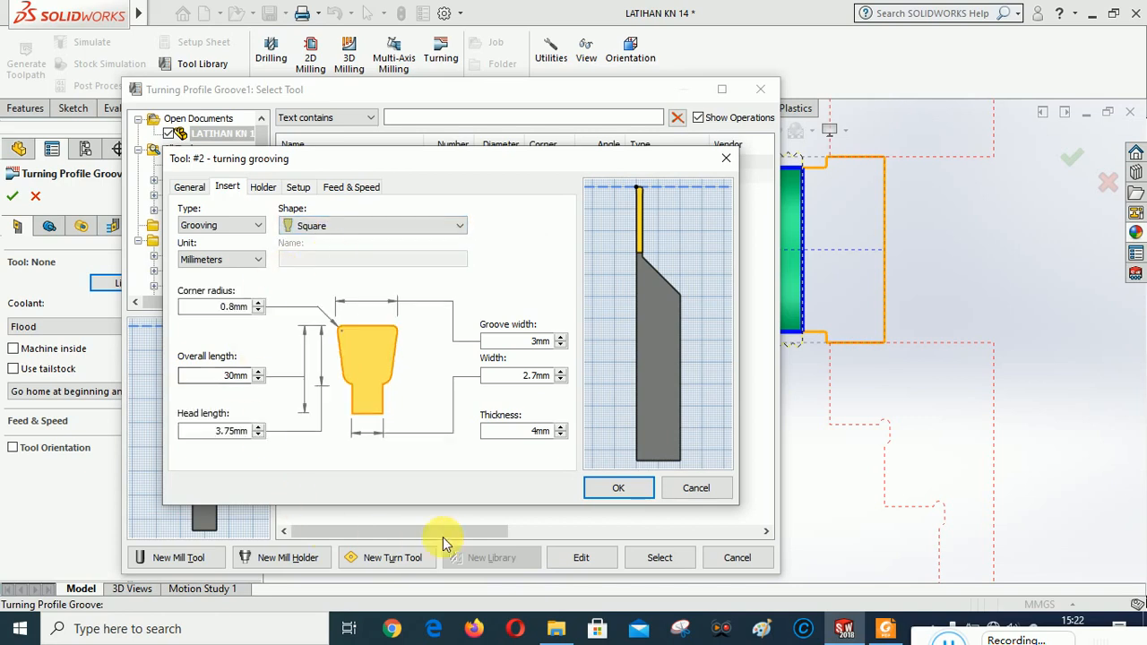
# Check the groove dimensions in the PDF drawing and set the insert's corner radius to 0.2 mm, groove width to 2 mm and width to 1.5 mm
pyautogui.click(880, 618)
pyautogui.scroll(-5, 745, 328)
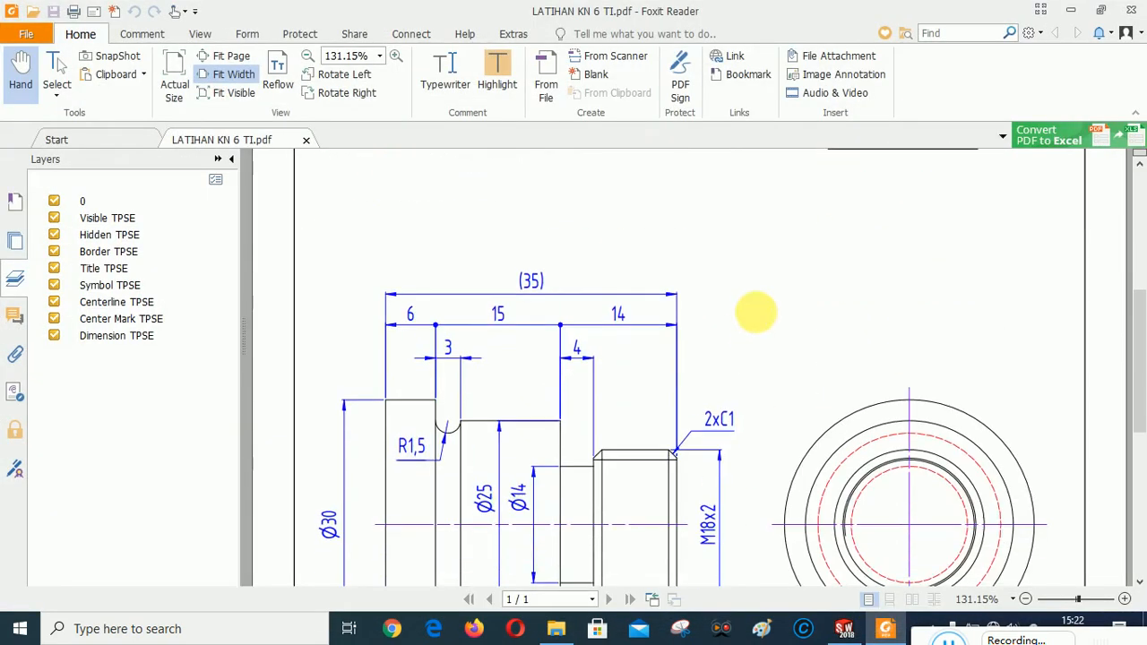
pyautogui.moveTo(748, 397)
pyautogui.mouseDown()
pyautogui.moveTo(745, 317)
pyautogui.moveTo(746, 364)
pyautogui.mouseUp()
pyautogui.click(885, 628)
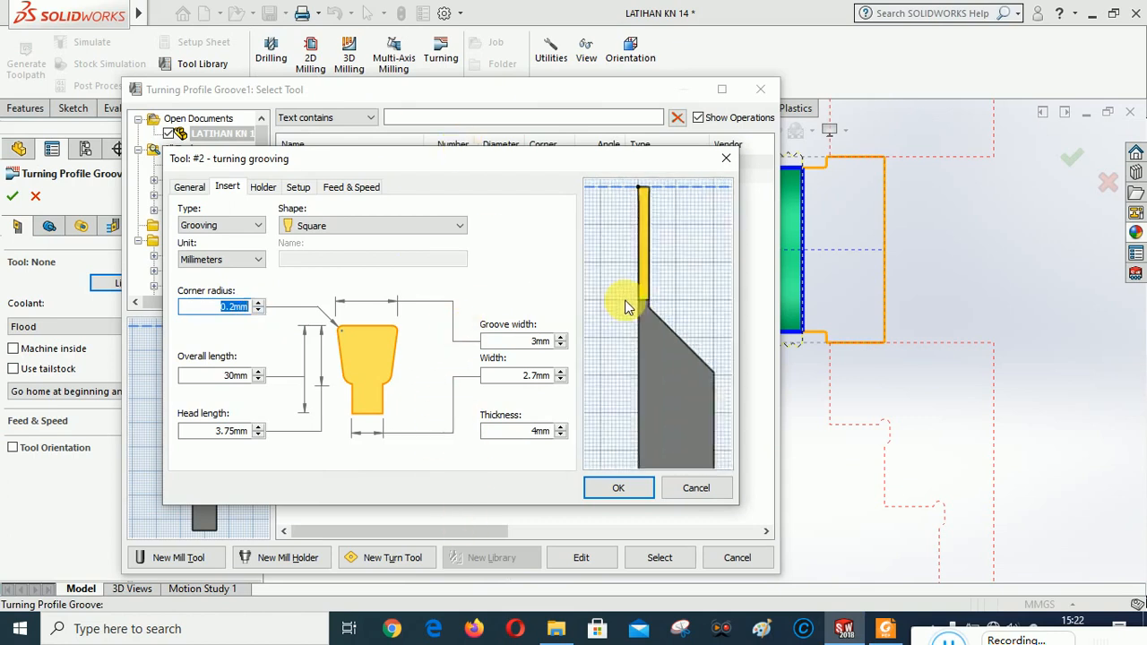
pyautogui.click(891, 629)
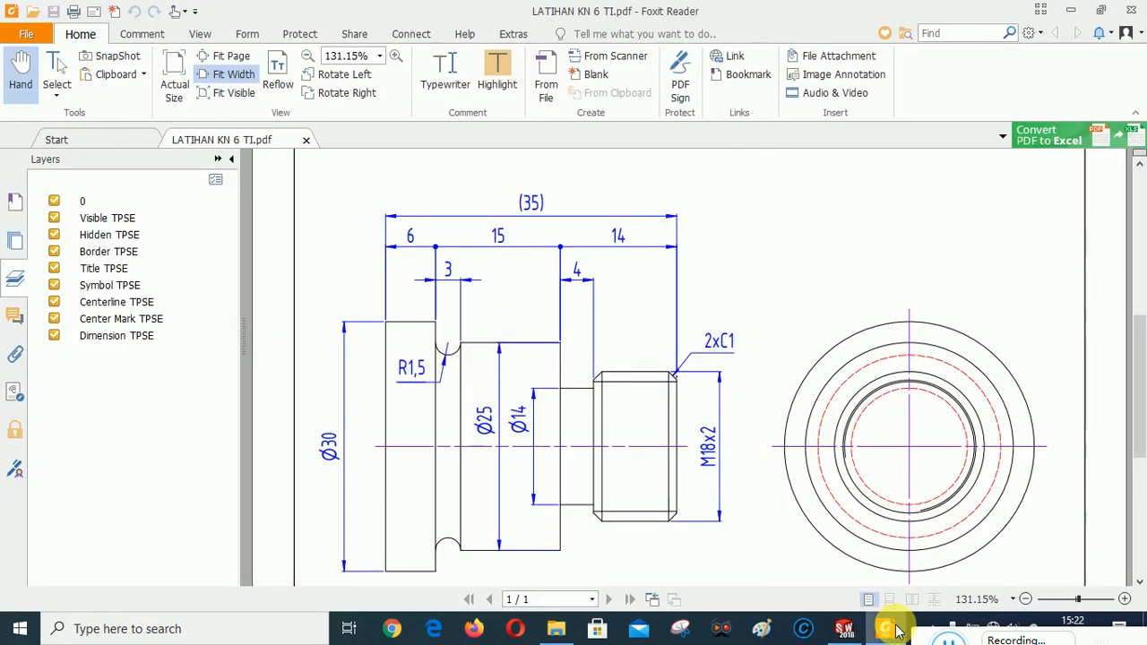
pyautogui.click(897, 631)
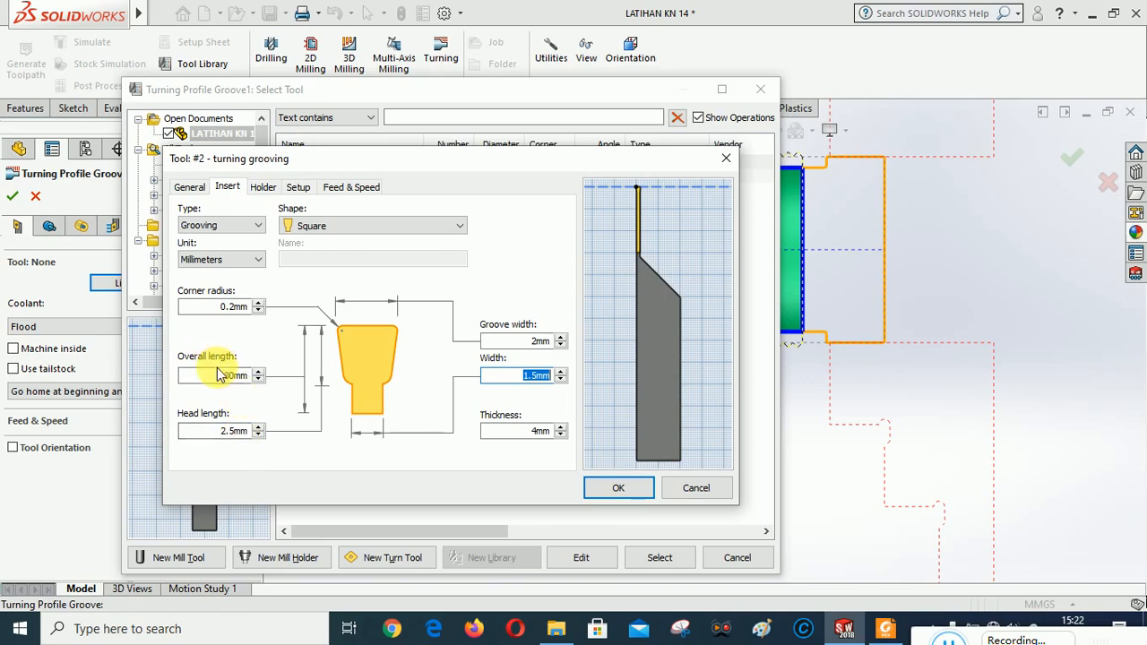
# Set the holder's head length to 20 mm, overall length to 85 mm, shank height and width to 10 mm, and the insert's overall length to 20 mm
pyautogui.click(263, 187)
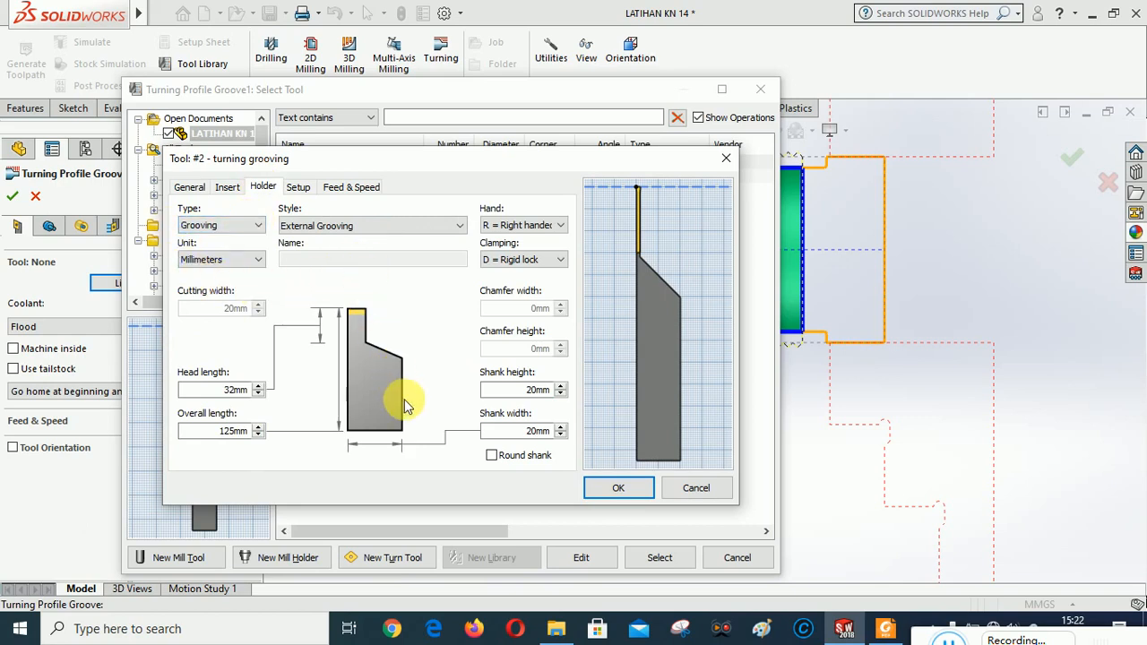
pyautogui.click(886, 628)
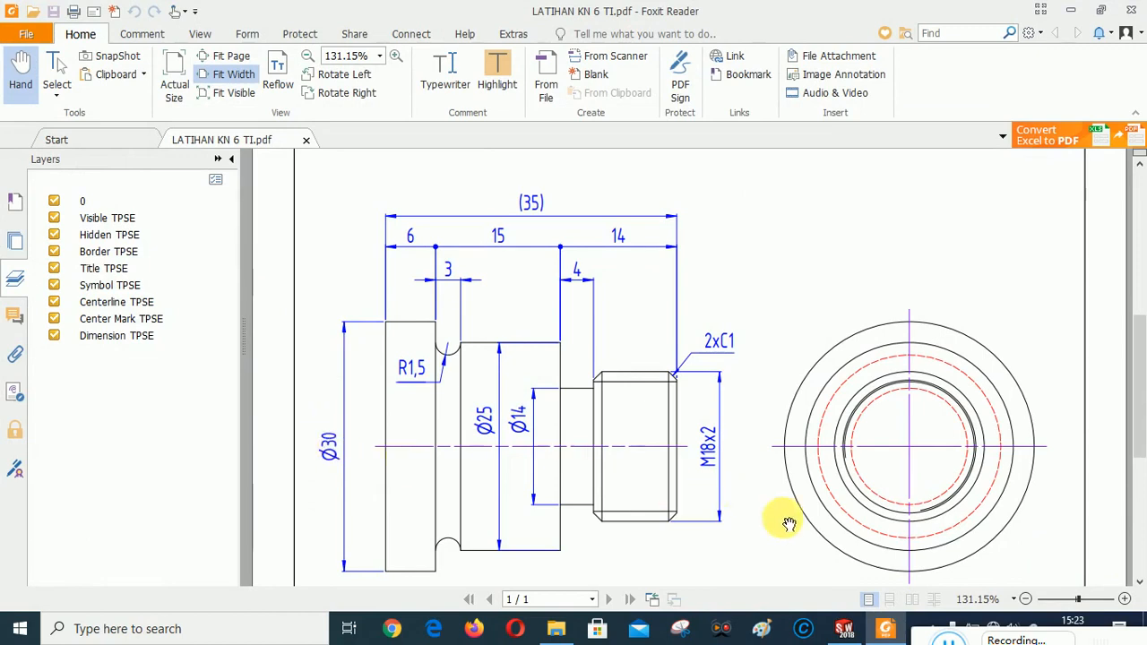
pyautogui.moveTo(846, 634)
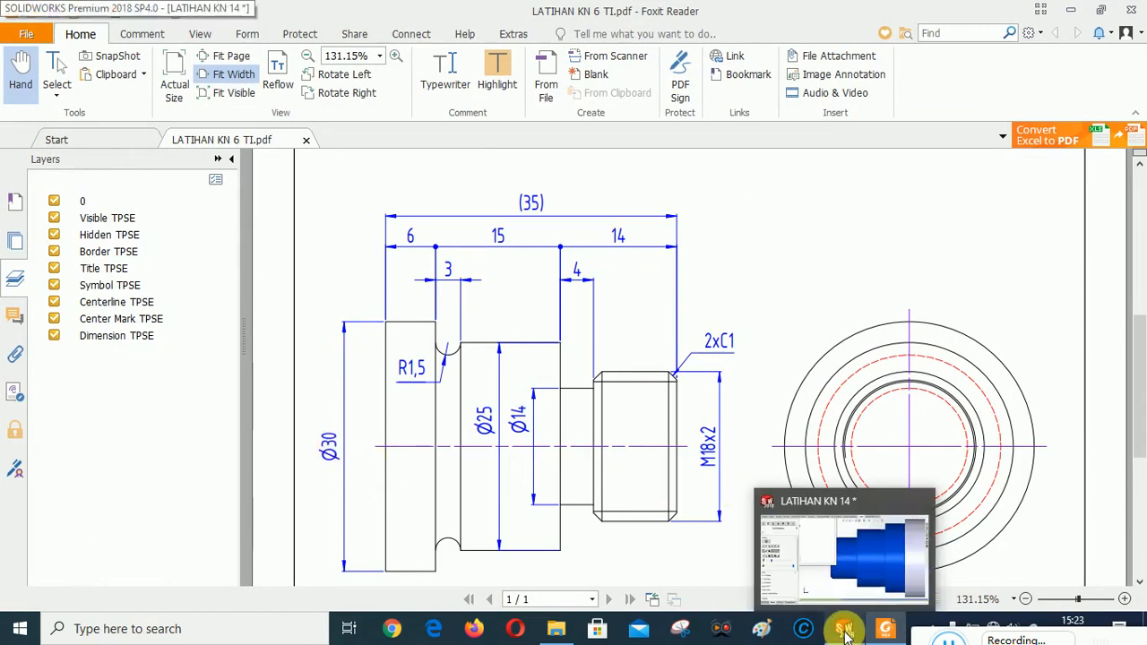
pyautogui.click(845, 633)
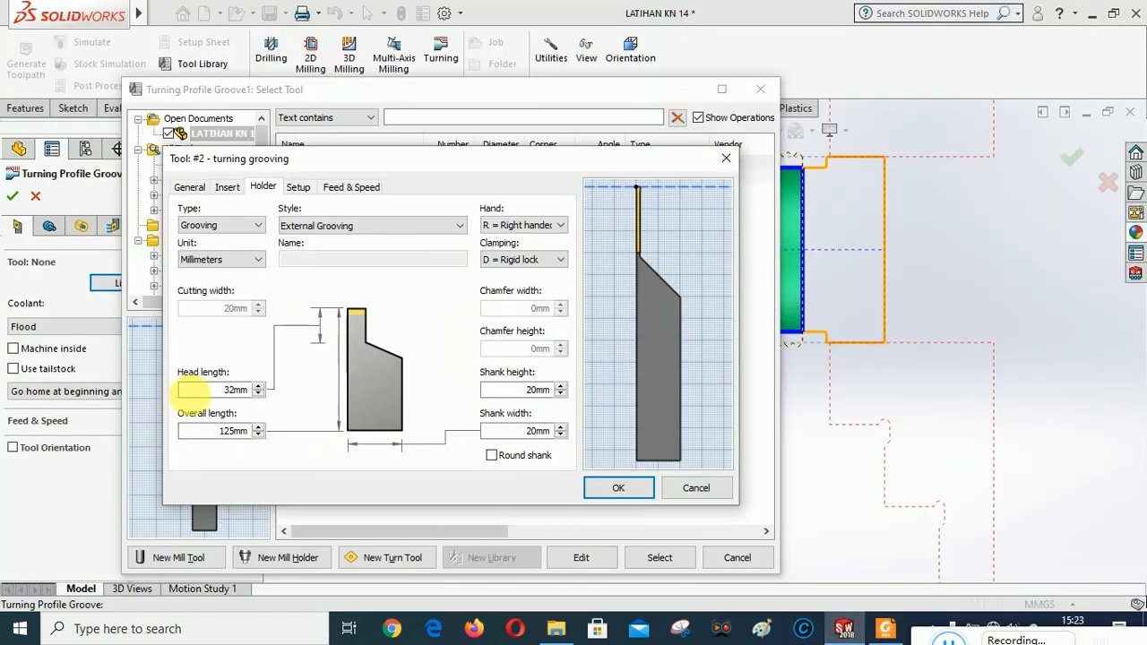
pyautogui.doubleClick(236, 389)
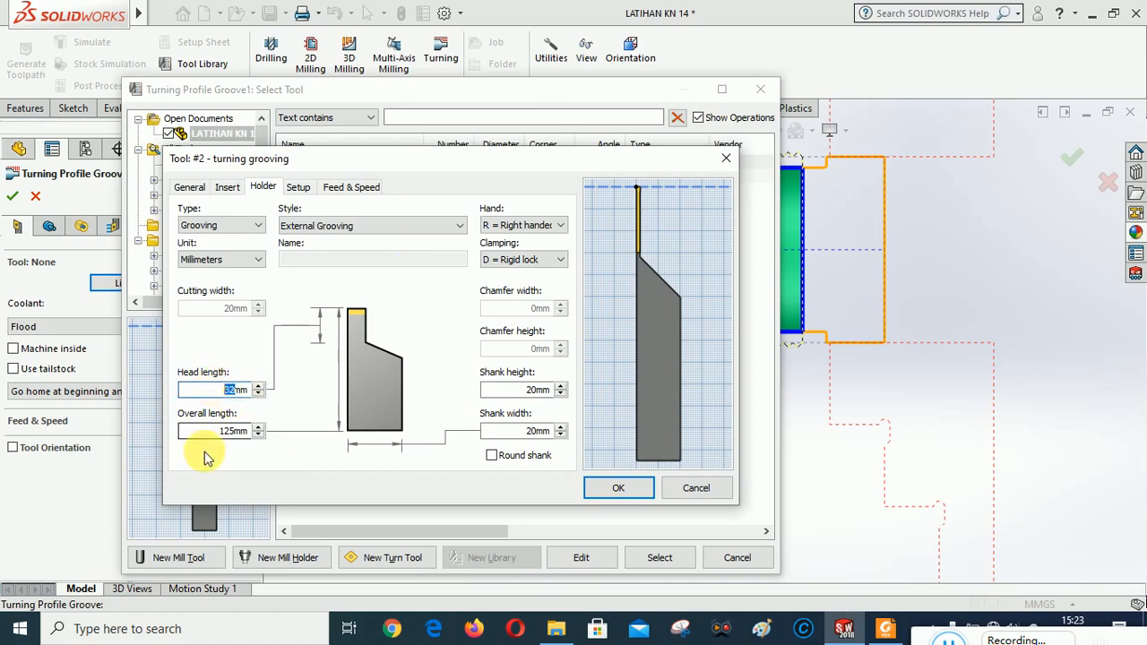
pyautogui.write('20')
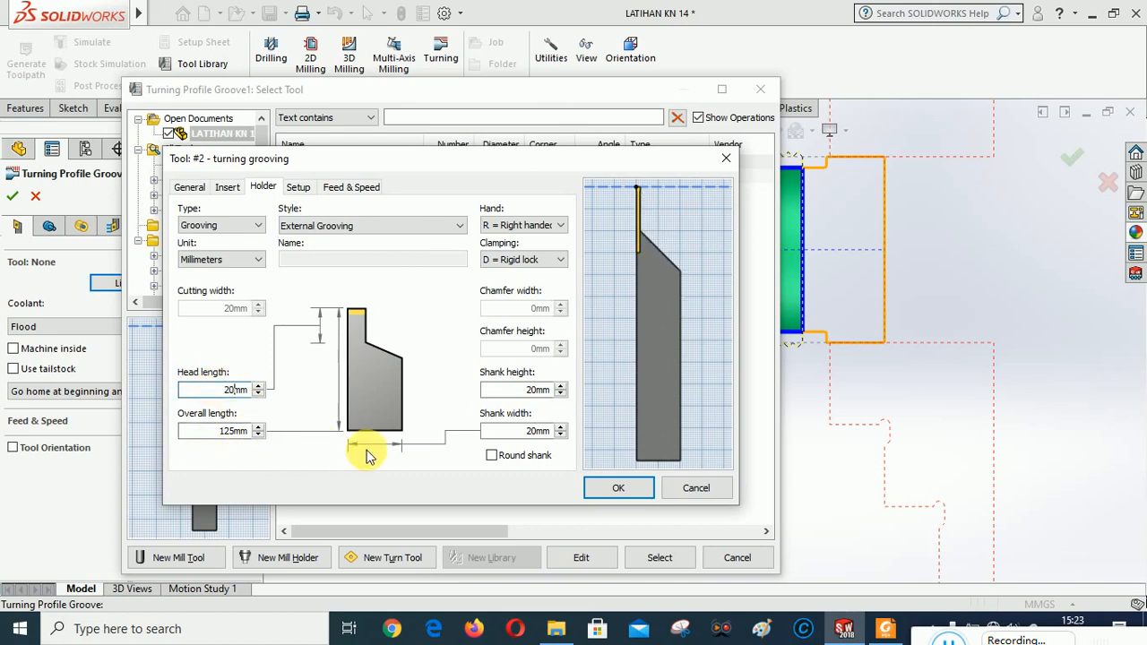
pyautogui.doubleClick(228, 431)
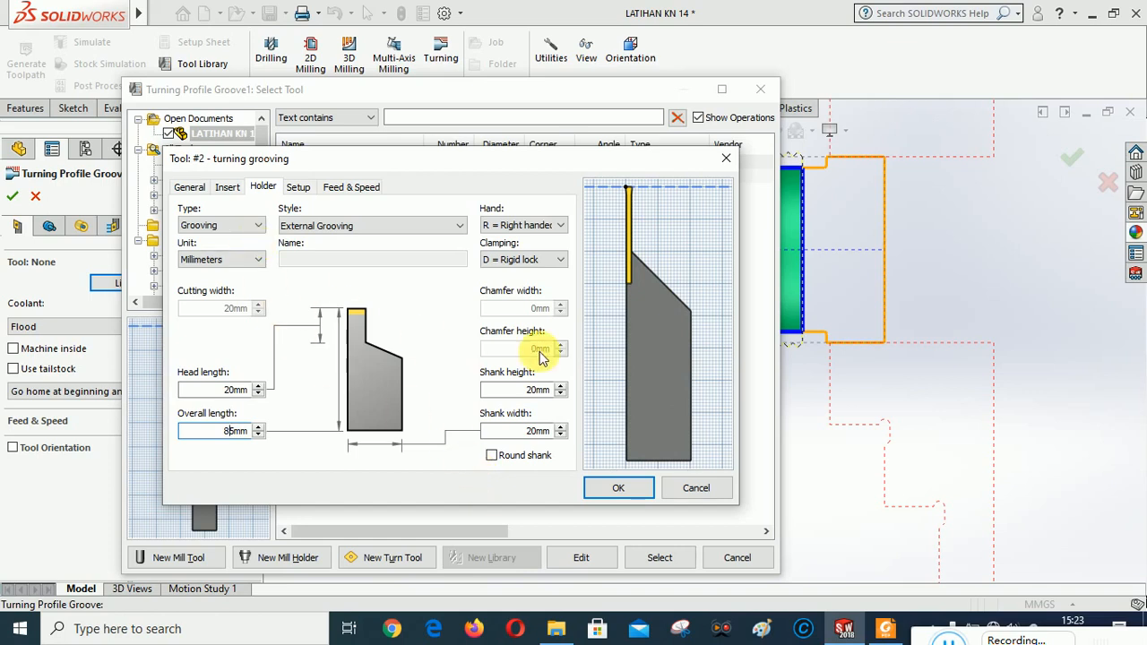
pyautogui.click(538, 390)
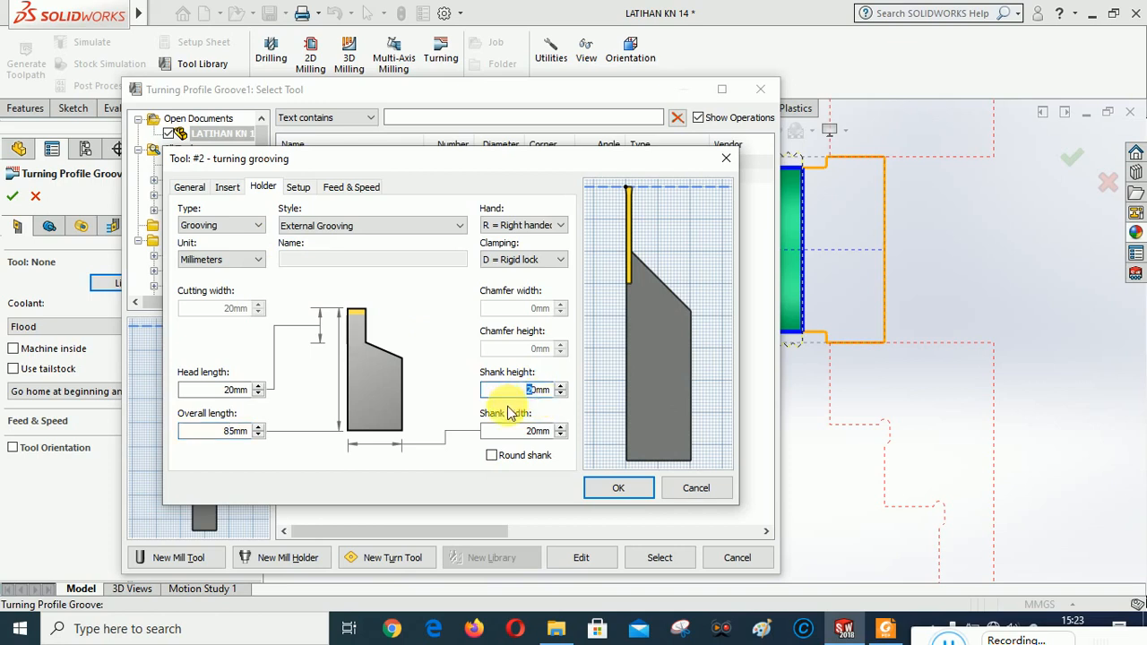
pyautogui.write('1')
pyautogui.write('1')
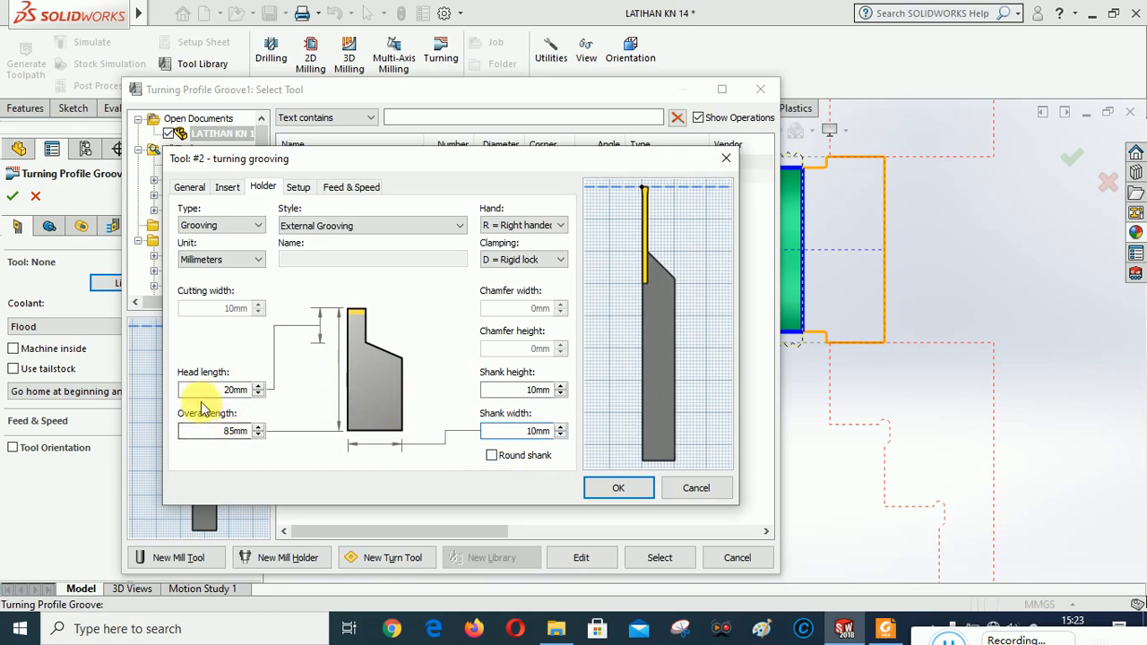
pyautogui.click(228, 188)
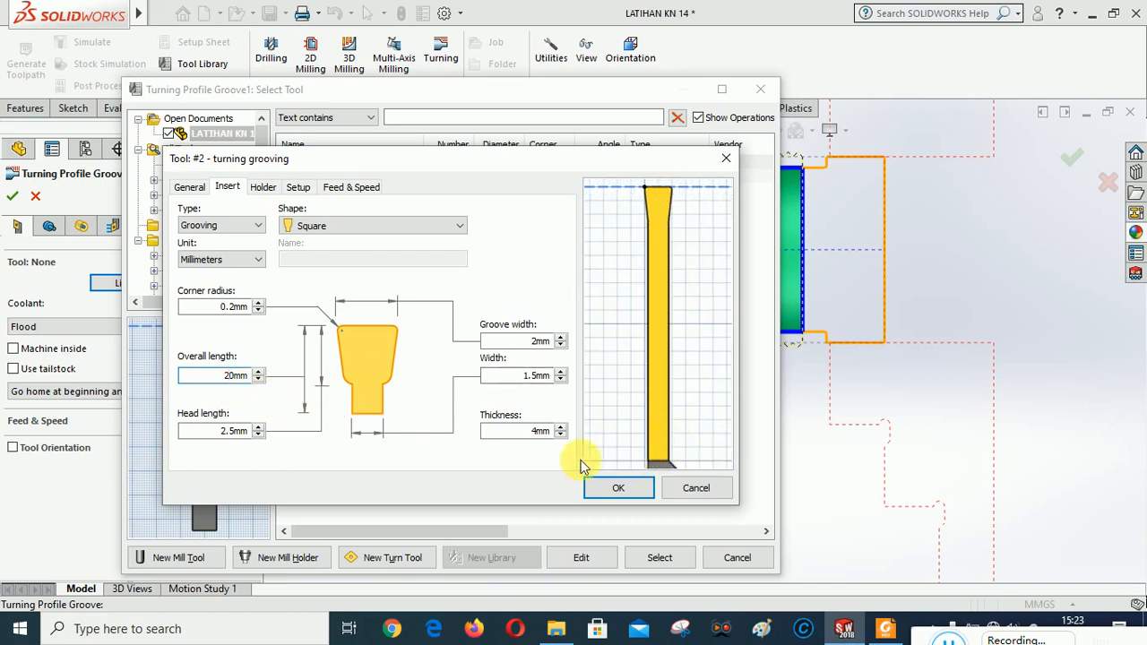
pyautogui.click(262, 187)
# Set the grooving tool's spindle speed to 2000 rpm and its cutting and lead-in feedrates to 60 mm/min, as the drawing specifies
pyautogui.click(351, 187)
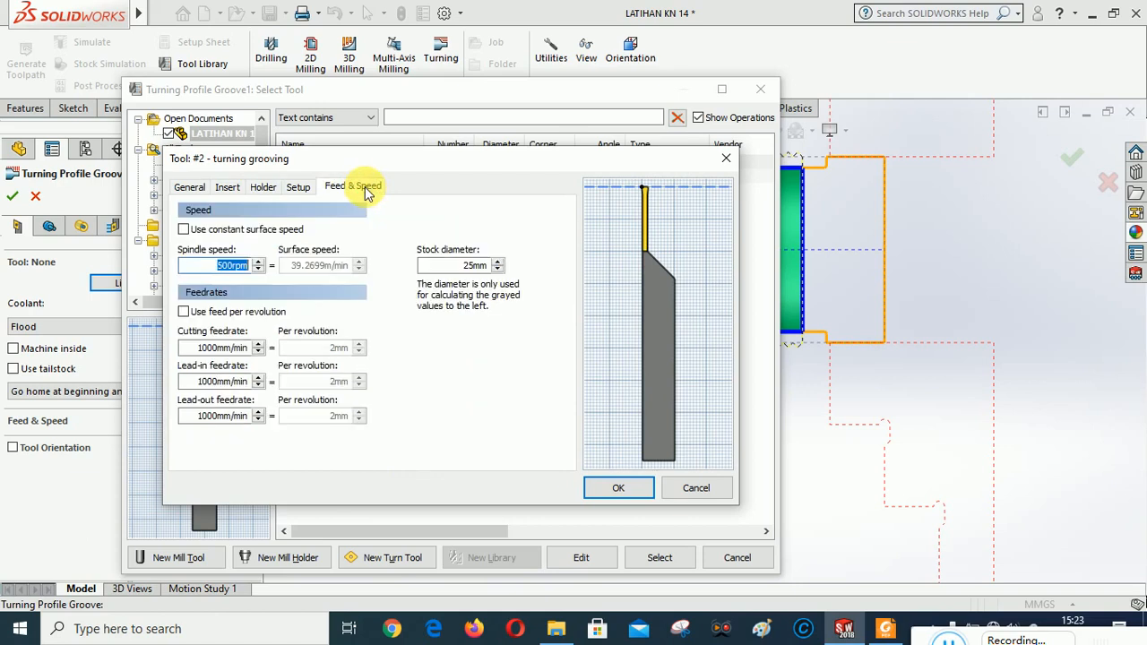
pyautogui.moveTo(248, 265); pyautogui.dragTo(225, 266)
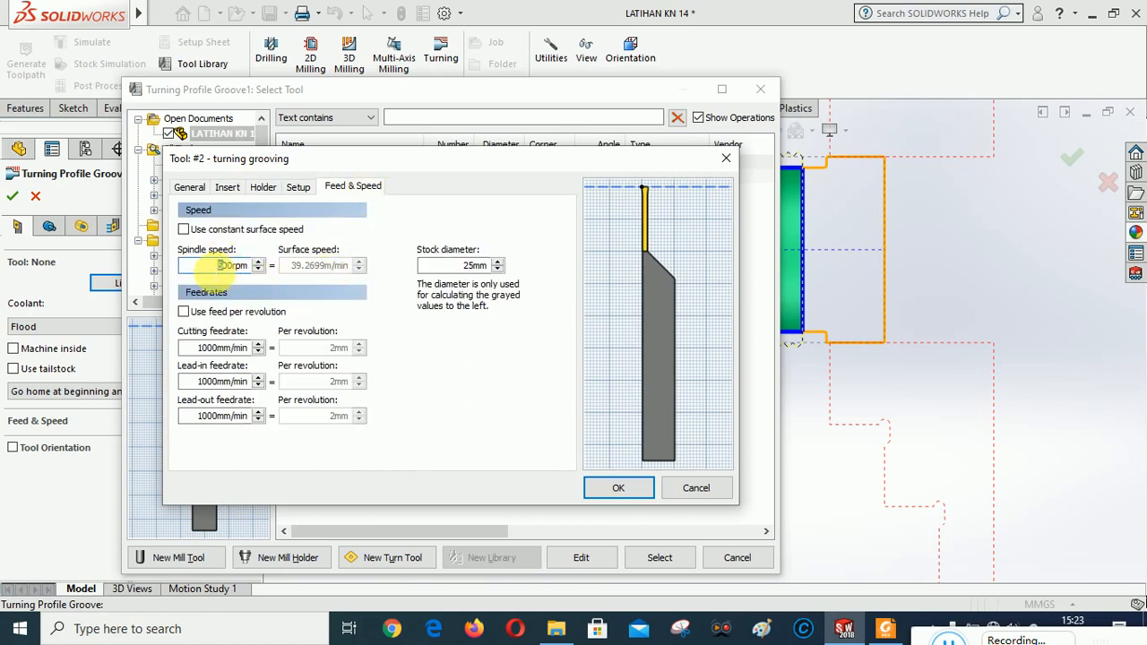
pyautogui.write('0')
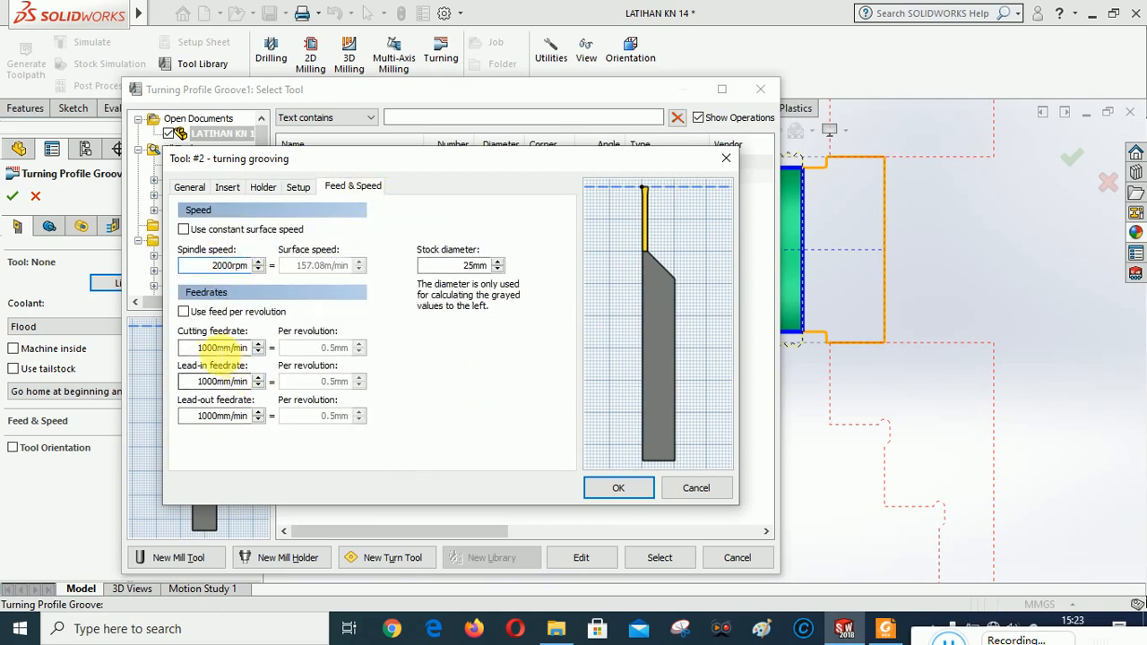
pyautogui.click(884, 630)
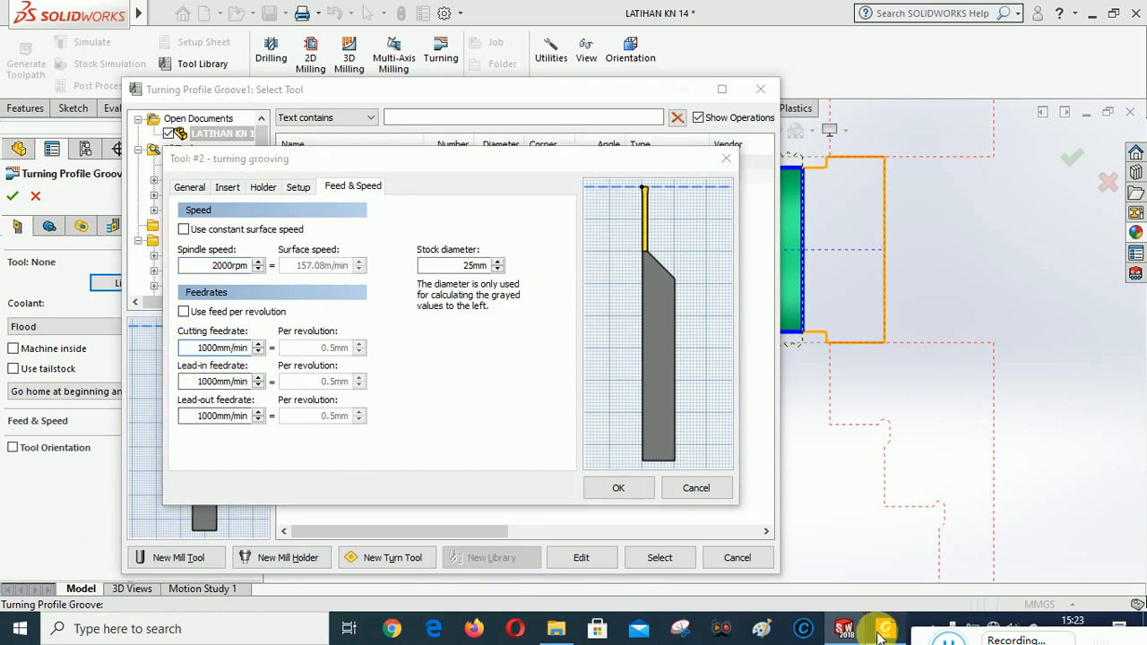
pyautogui.scroll(8, 720, 538)
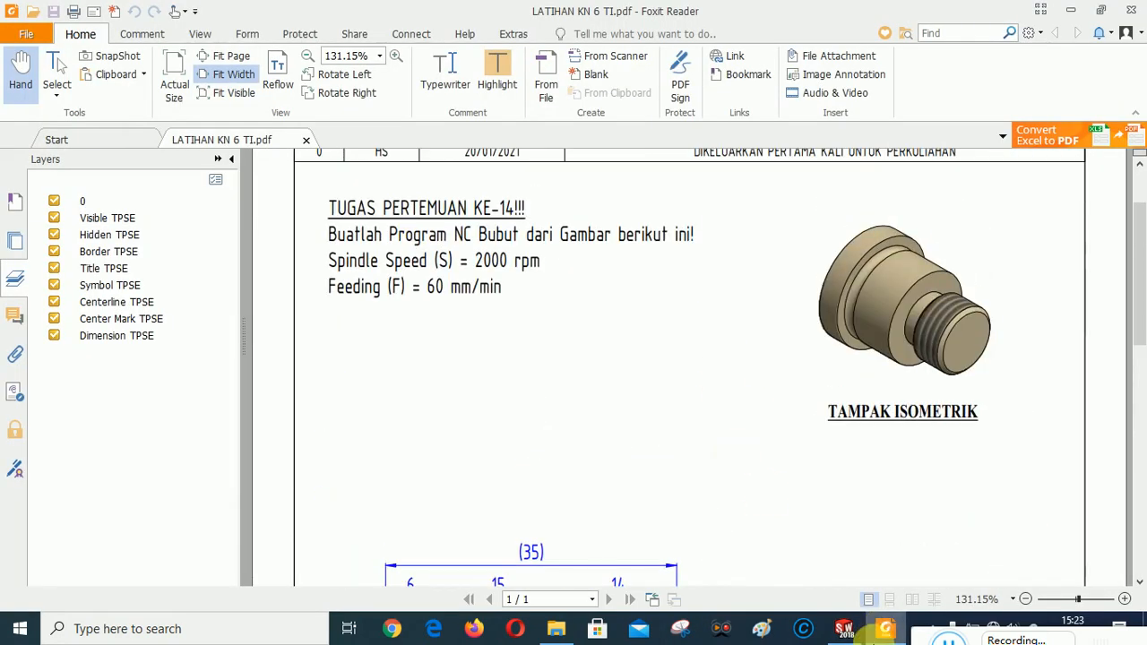
pyautogui.click(844, 629)
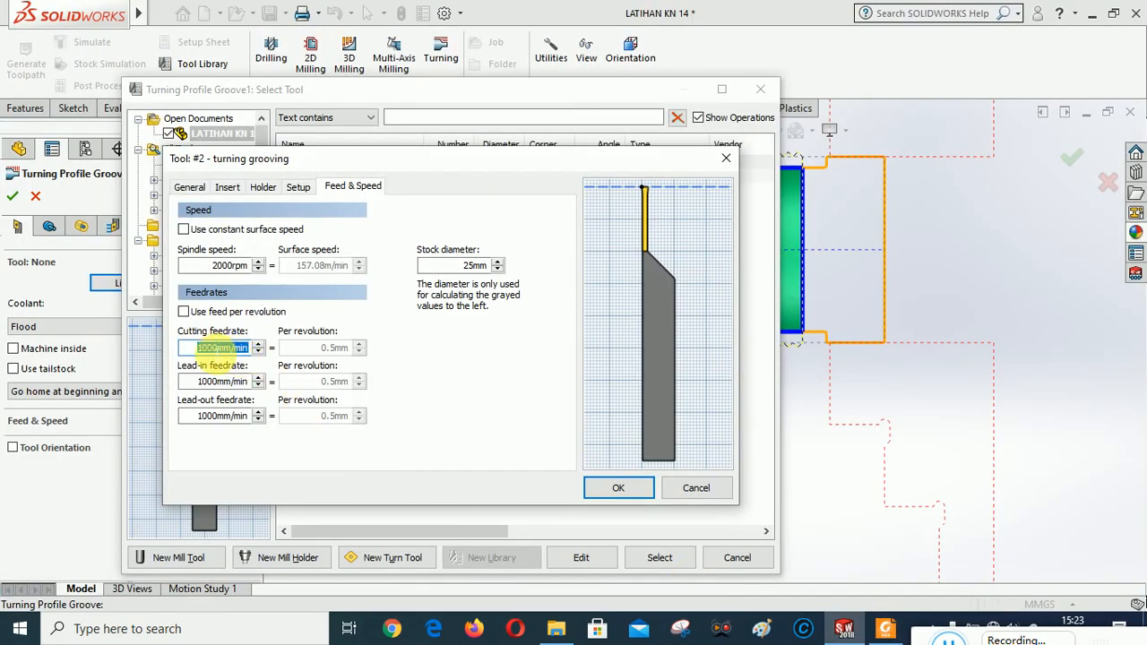
pyautogui.moveTo(215, 348); pyautogui.dragTo(191, 349)
pyautogui.write('60')
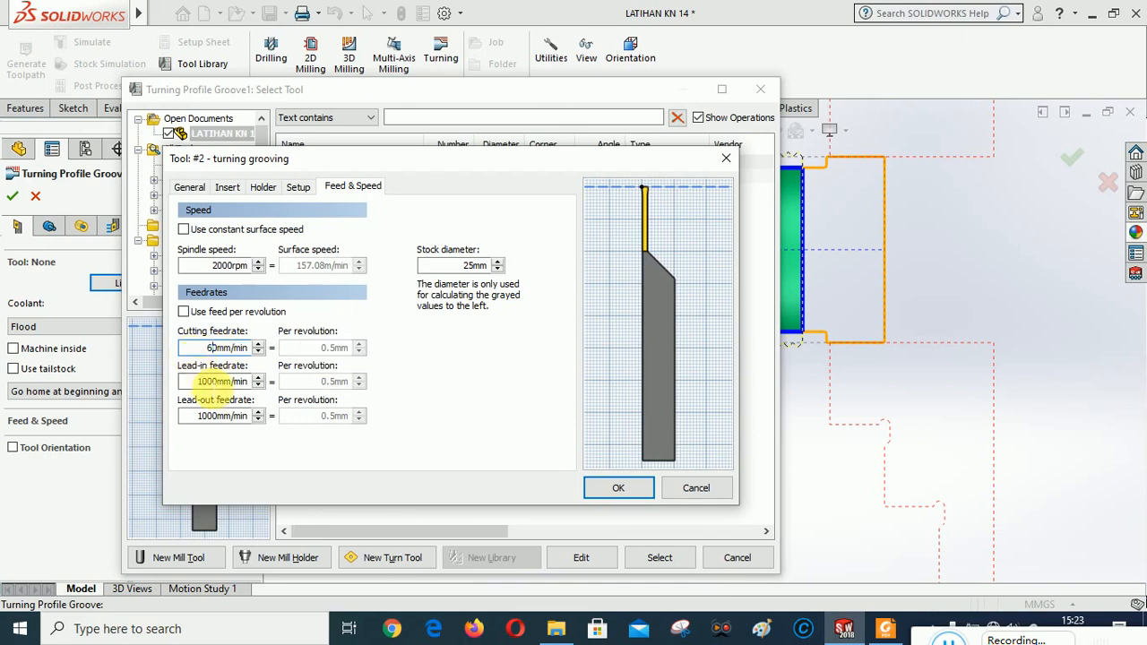
# Review the insert settings, accept the new grooving tool and assign it to the Turning Profile Groove operation
pyautogui.click(227, 187)
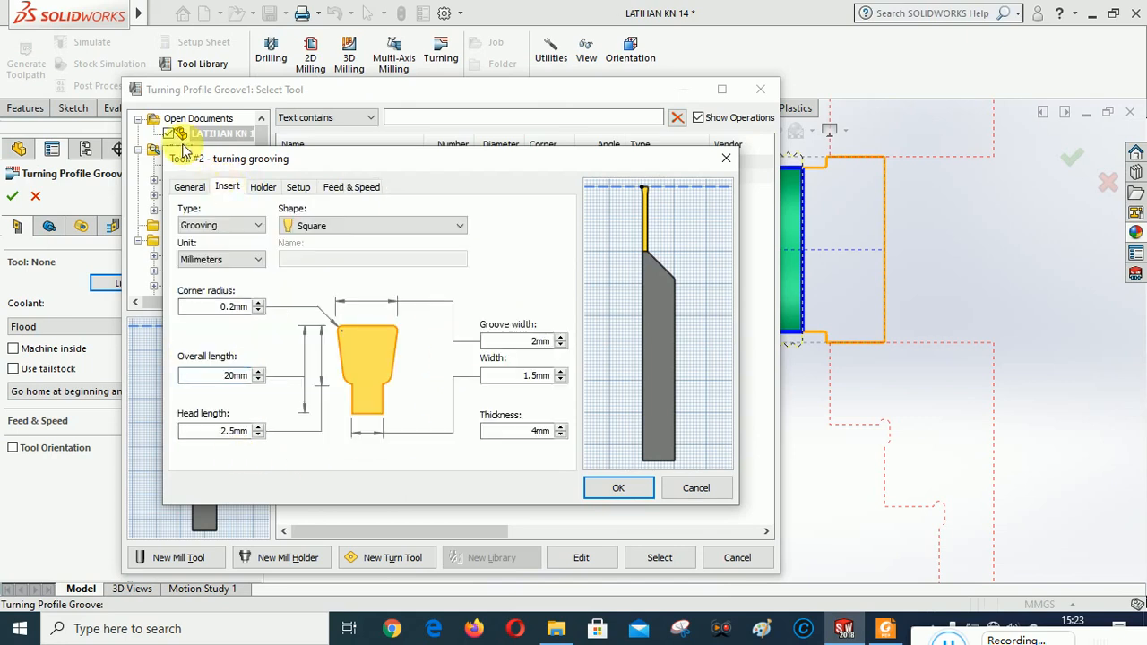
pyautogui.click(618, 489)
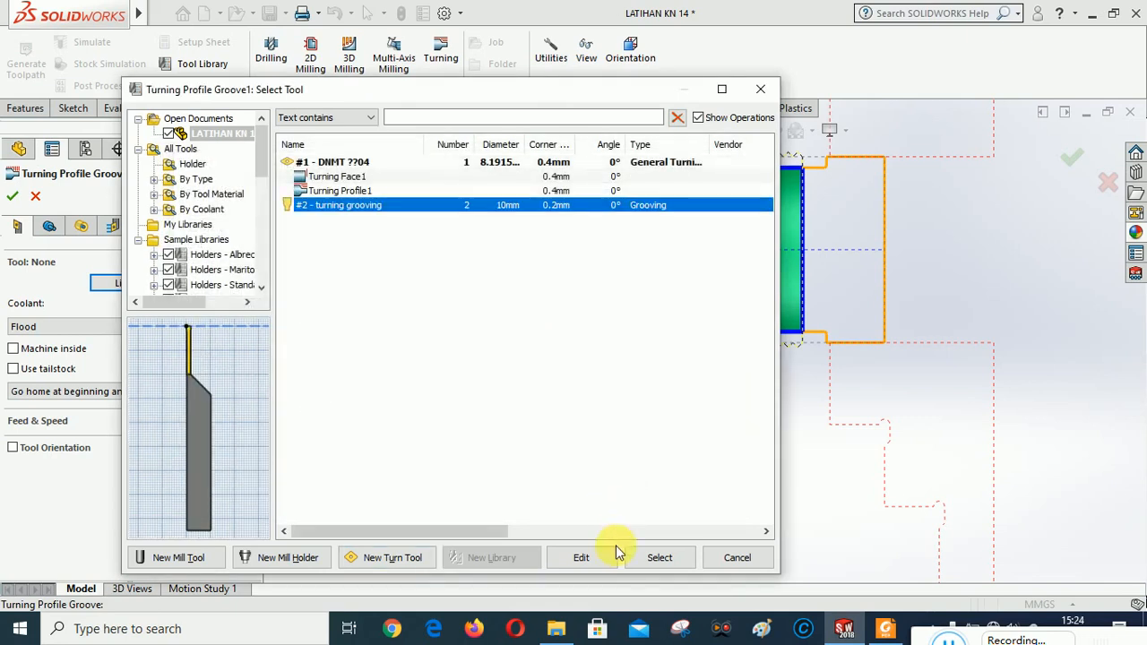
pyautogui.click(657, 558)
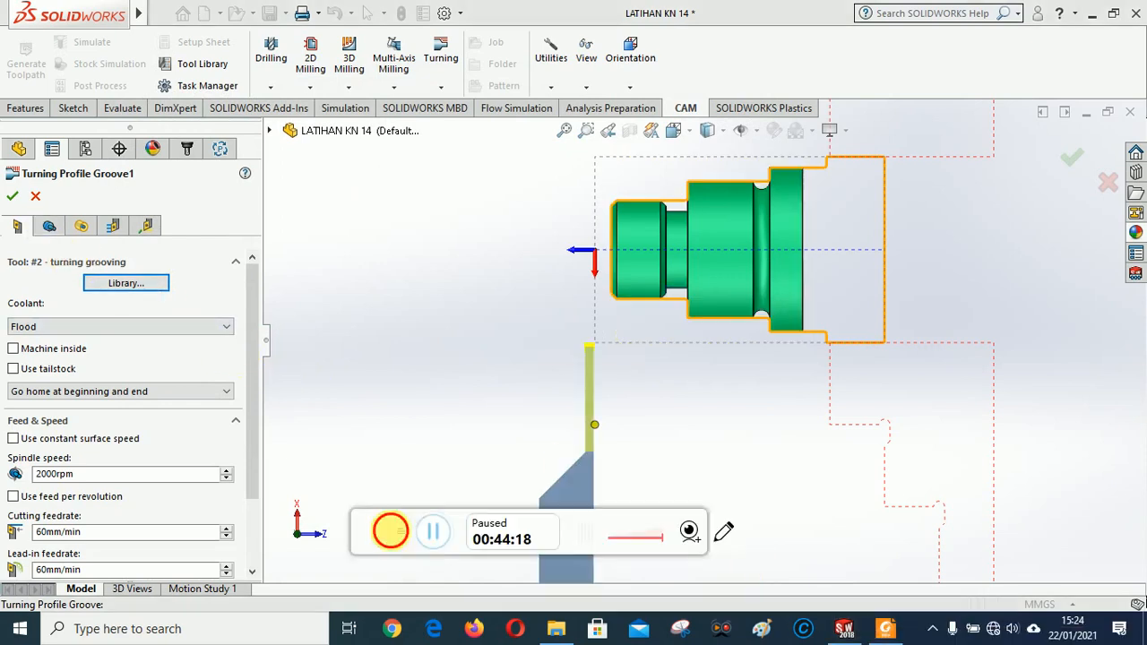
# Enable rest machining for the Turning Profile Groove1 operation
pyautogui.click(407, 520)
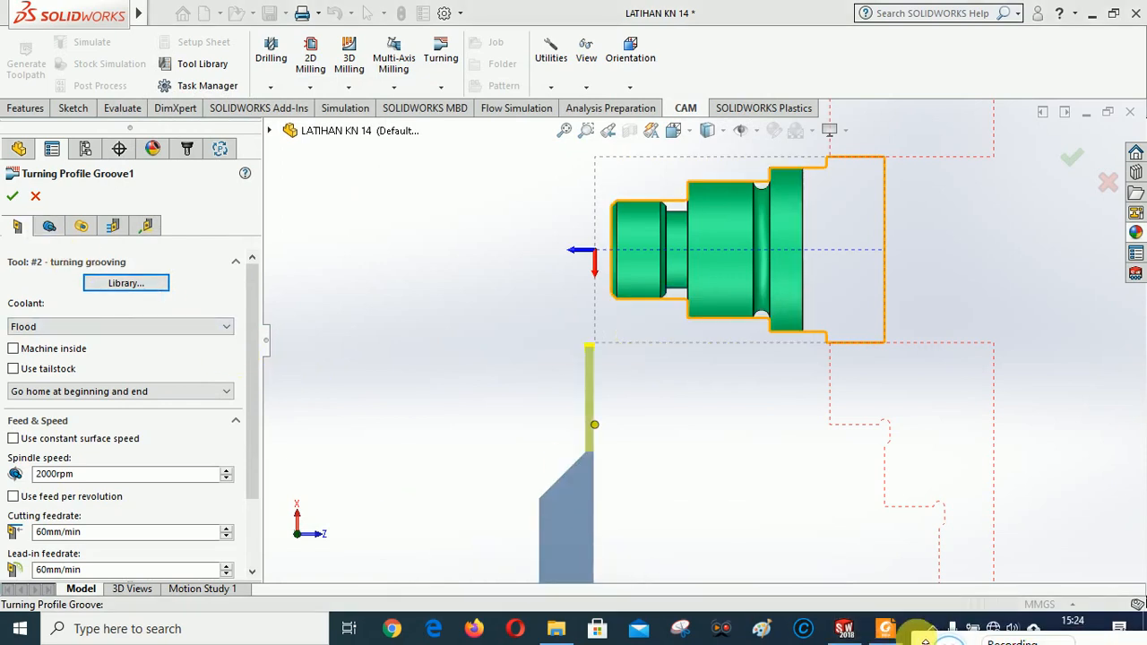
pyautogui.click(50, 226)
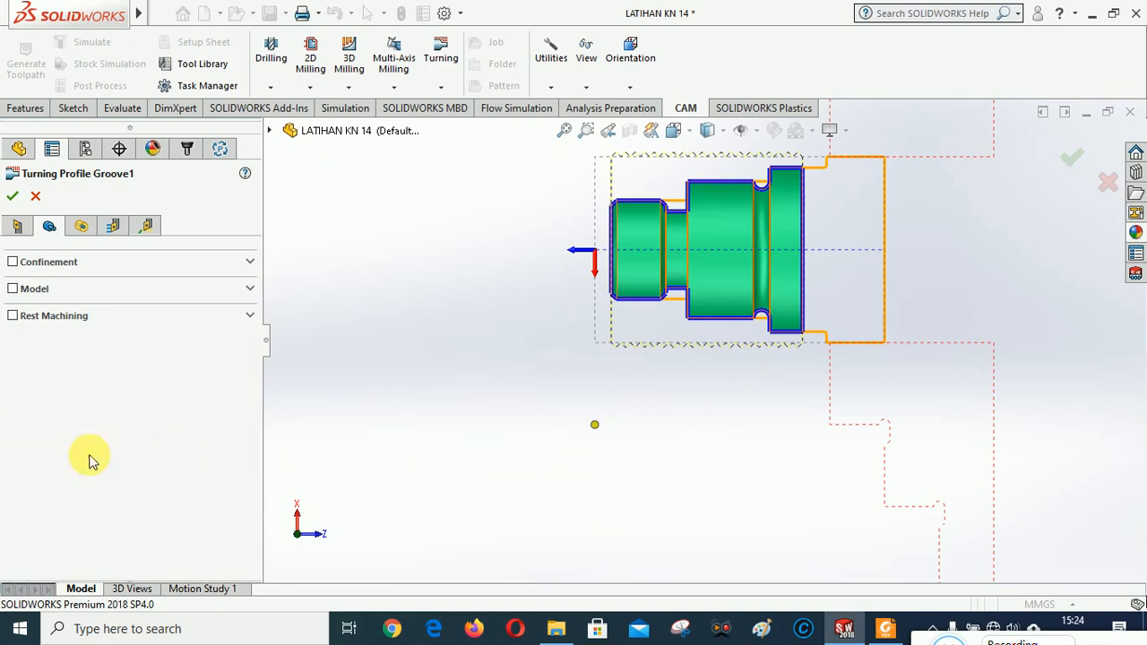
pyautogui.click(13, 315)
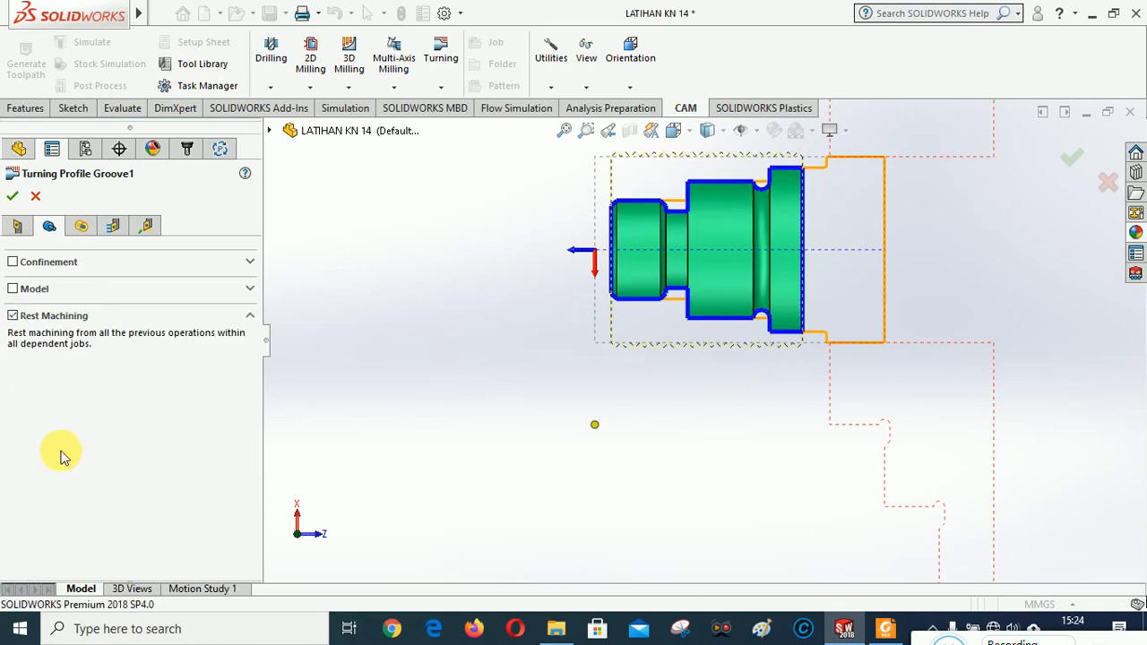
pyautogui.click(80, 226)
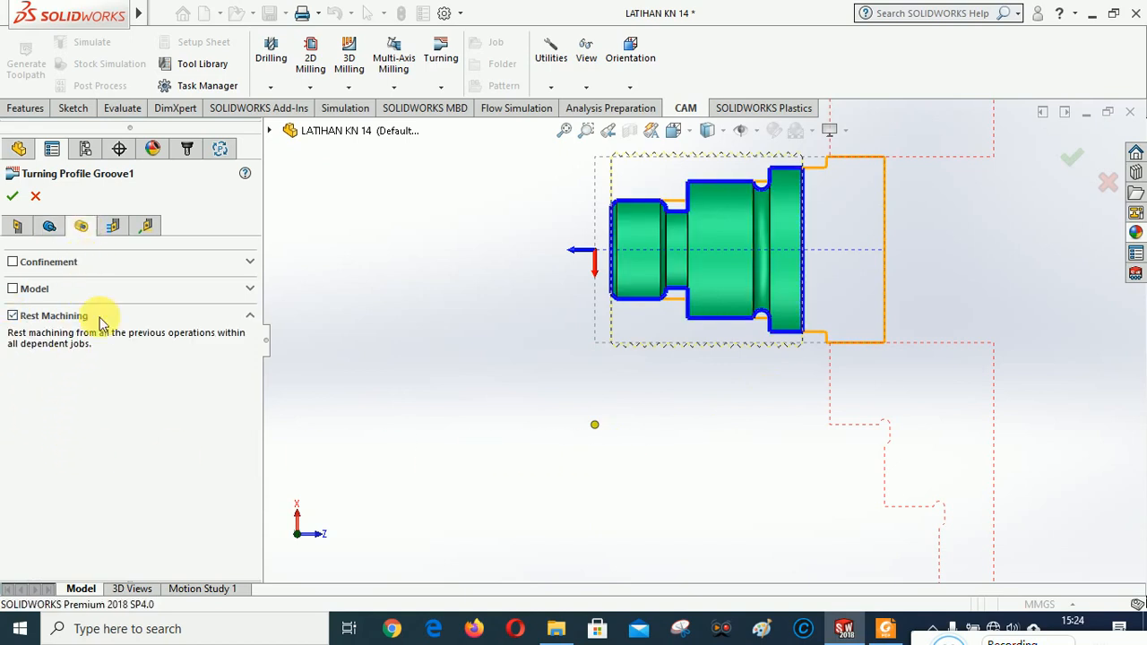
# Set the groove operation's finishing pass stepover to 0.2 mm and accept the operation with its existing linking settings
pyautogui.click(112, 225)
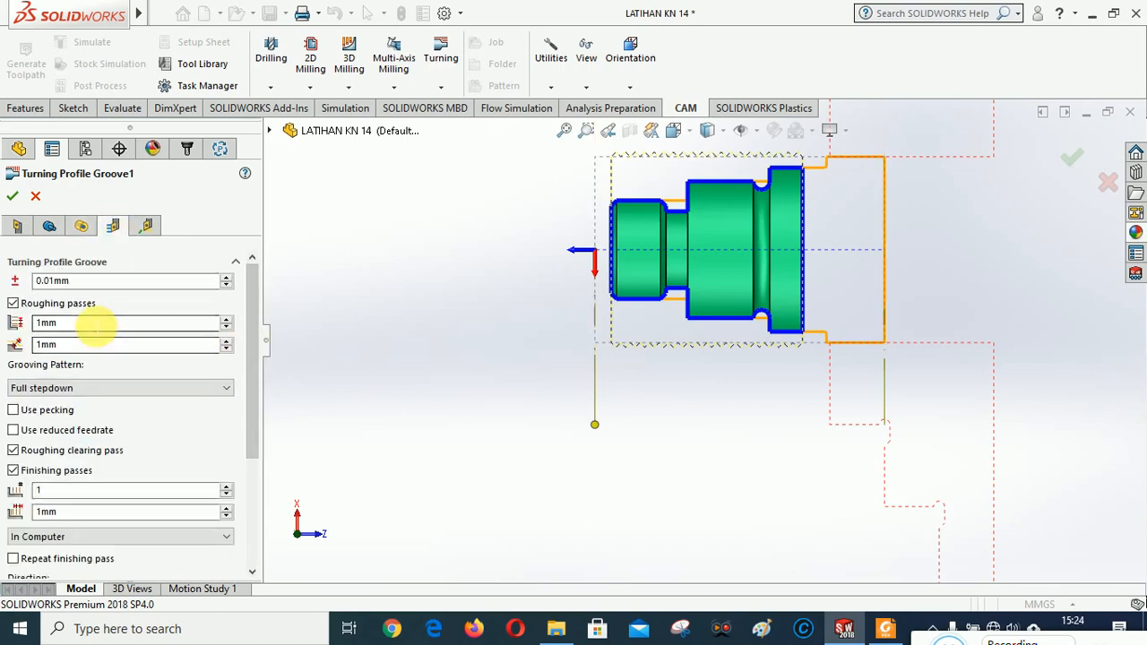
pyautogui.moveTo(81, 330)
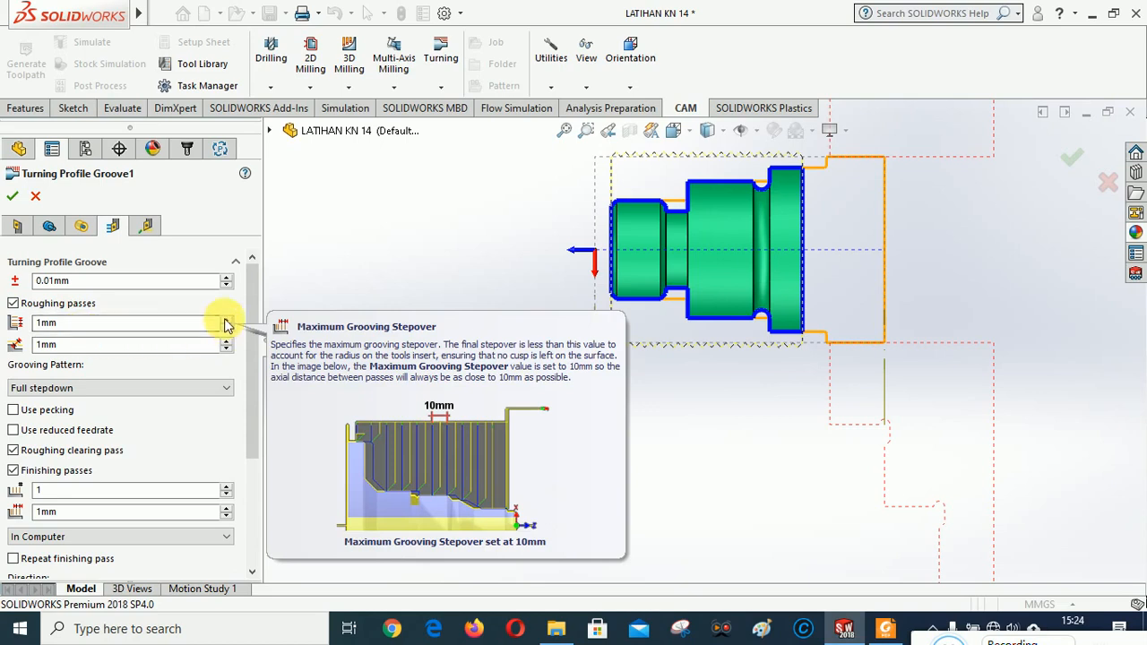
pyautogui.click(82, 345)
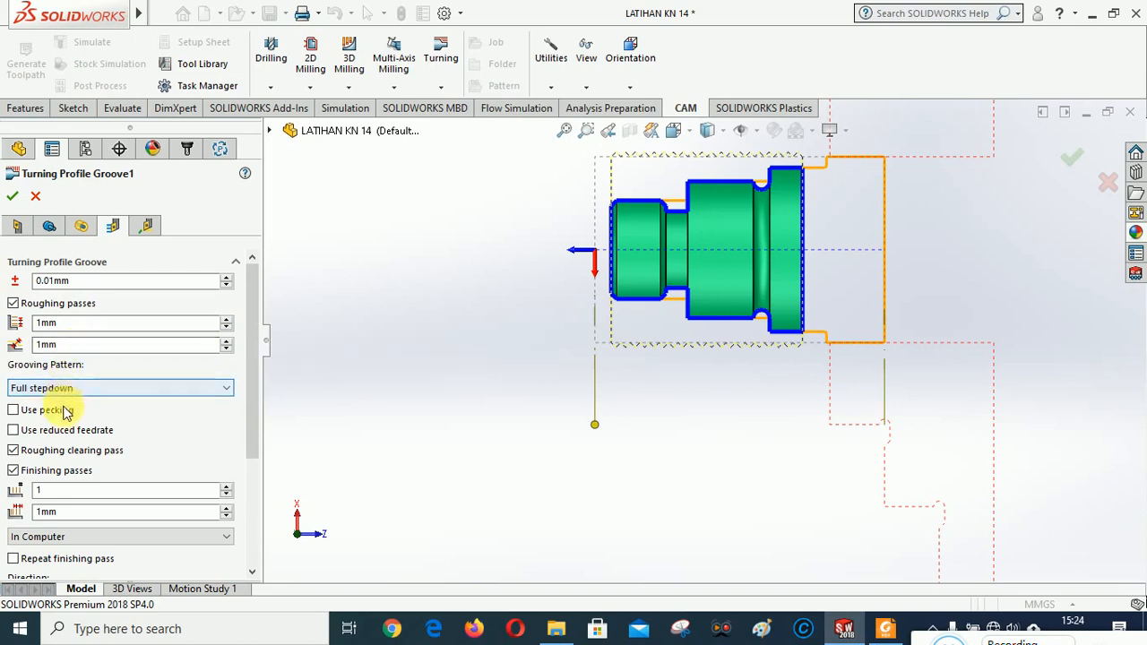
pyautogui.moveTo(252, 410); pyautogui.dragTo(260, 505)
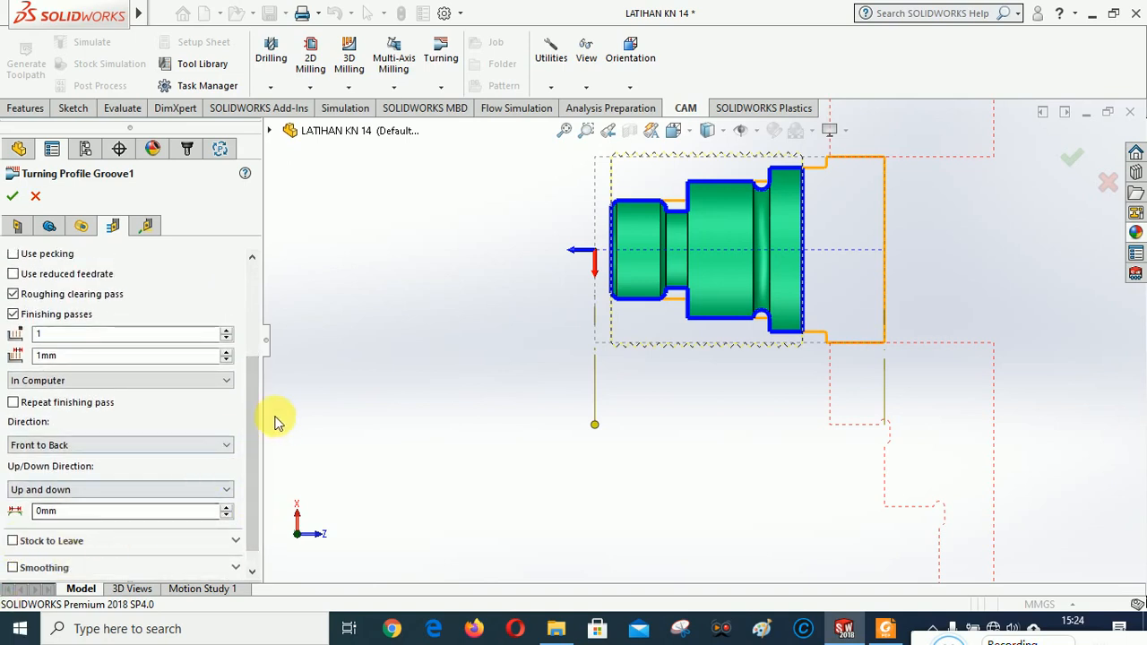
pyautogui.click(226, 360)
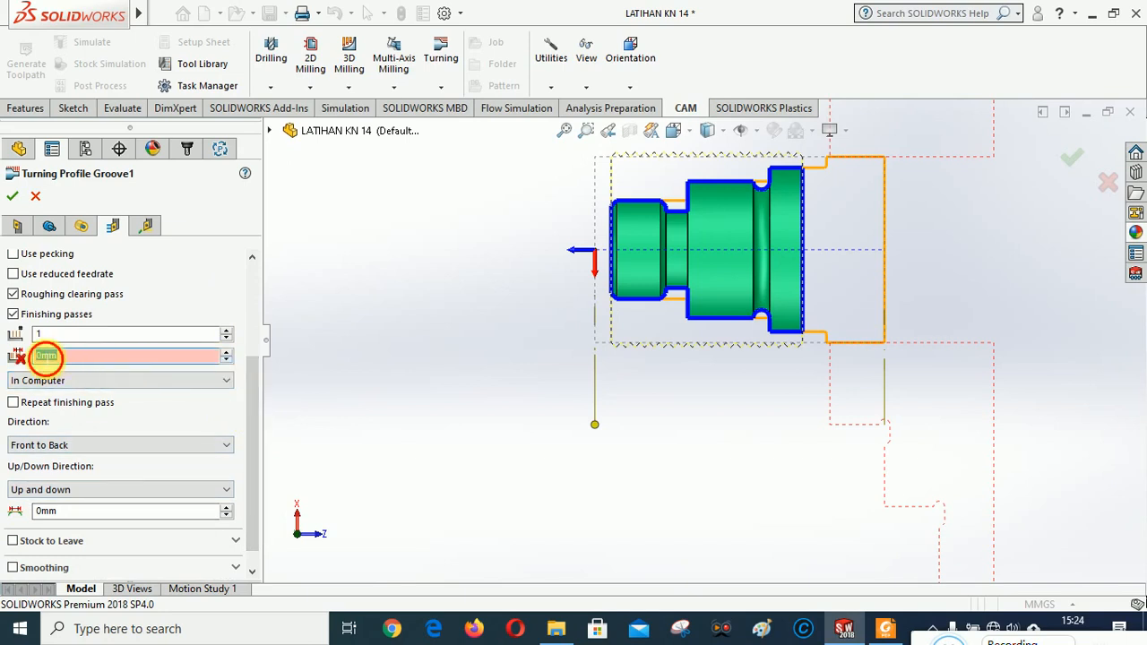
pyautogui.click(46, 356)
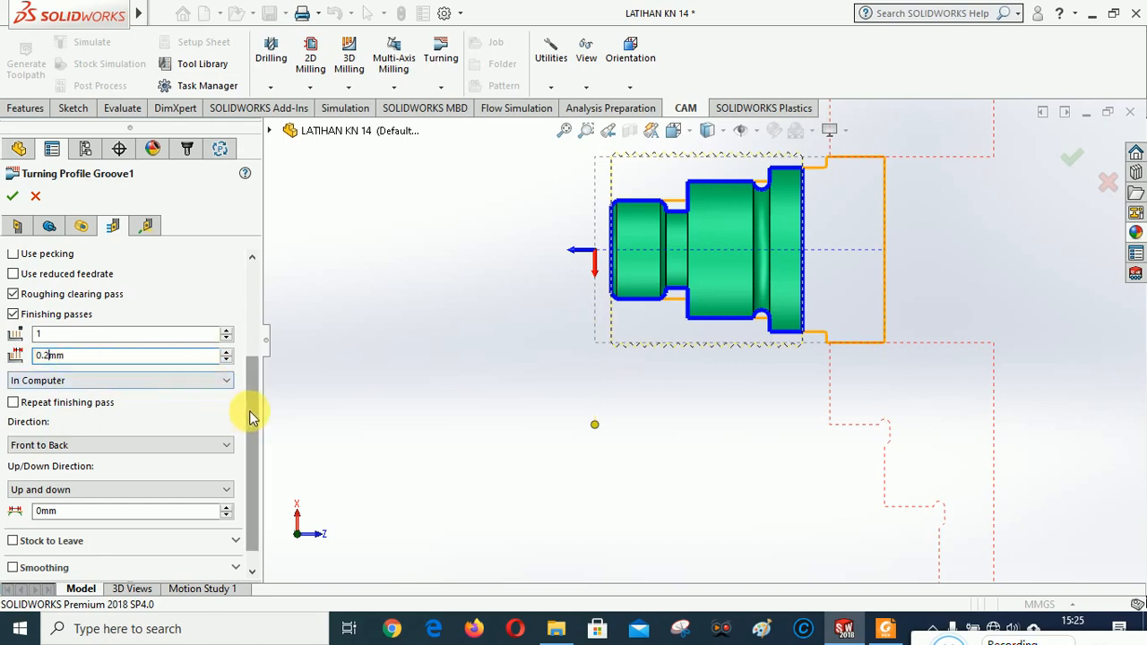
pyautogui.moveTo(252, 410); pyautogui.dragTo(266, 346)
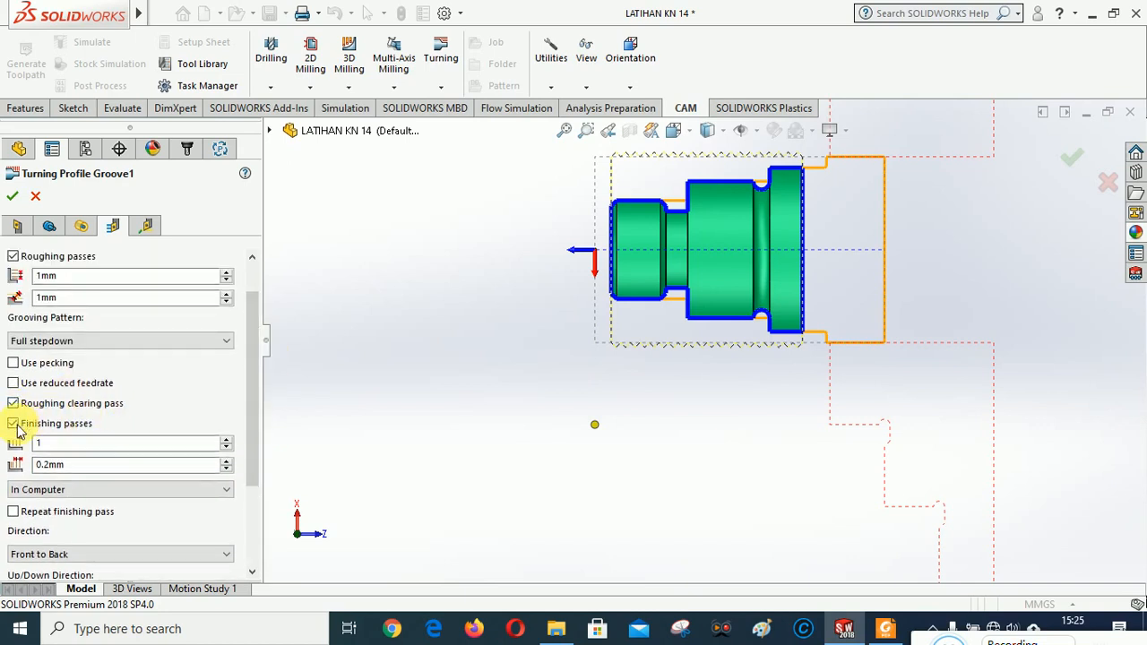
pyautogui.moveTo(254, 394); pyautogui.dragTo(257, 363)
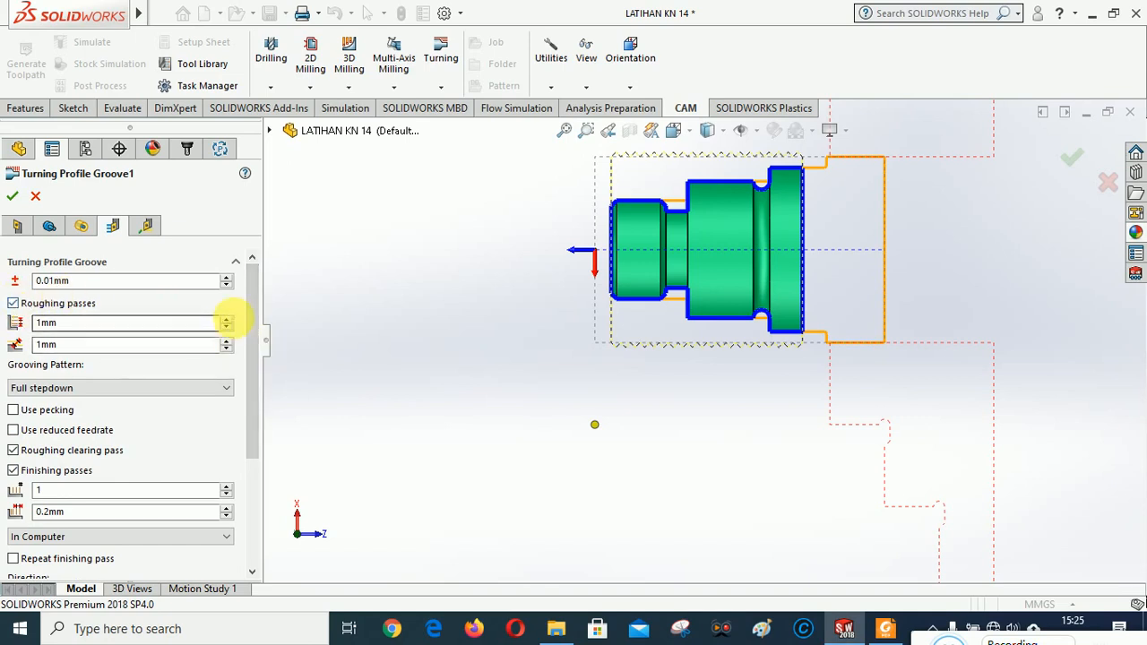
pyautogui.click(147, 226)
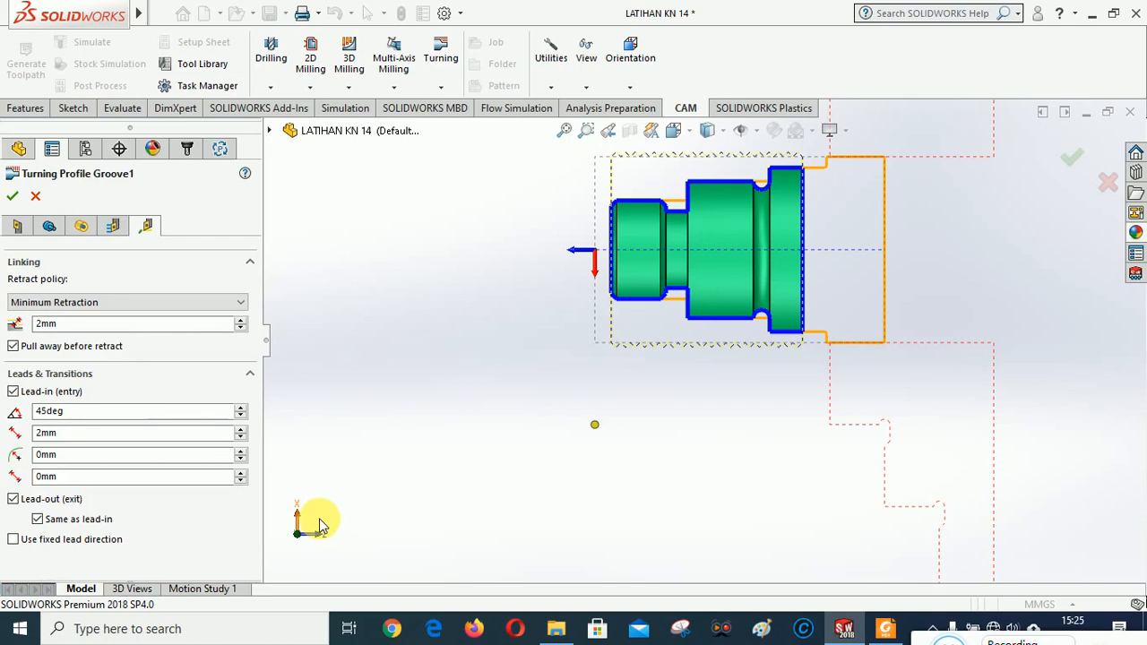
pyautogui.click(12, 195)
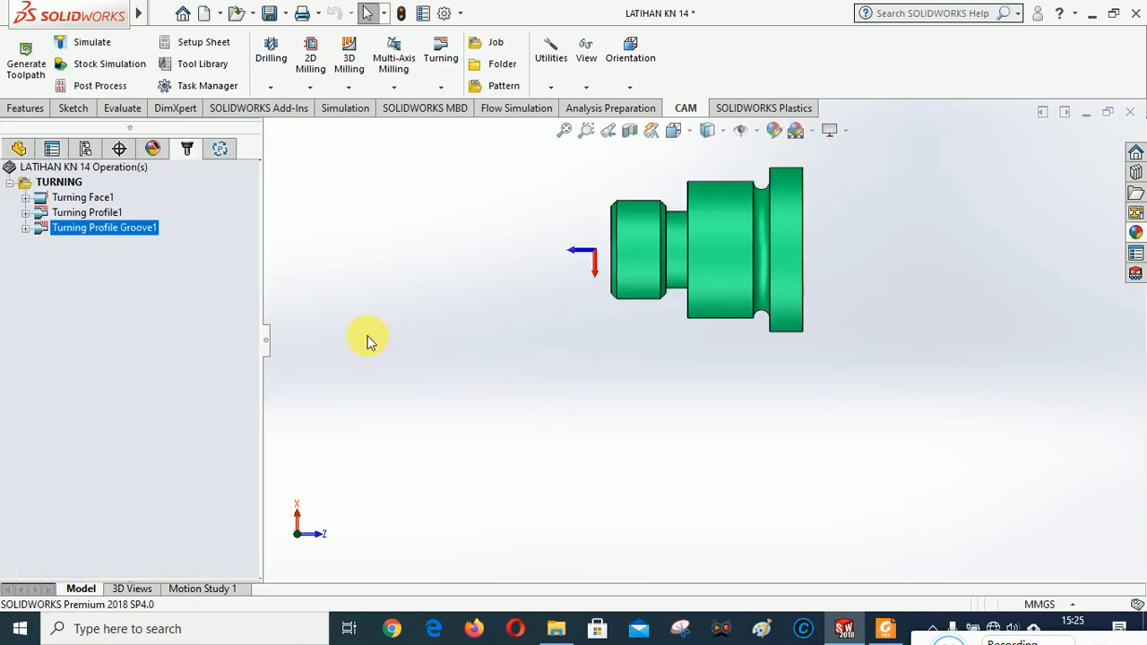
# Examine the Turning Profile Groove1 toolpath around the two grooves of the part
pyautogui.click(79, 230)
pyautogui.click(140, 313)
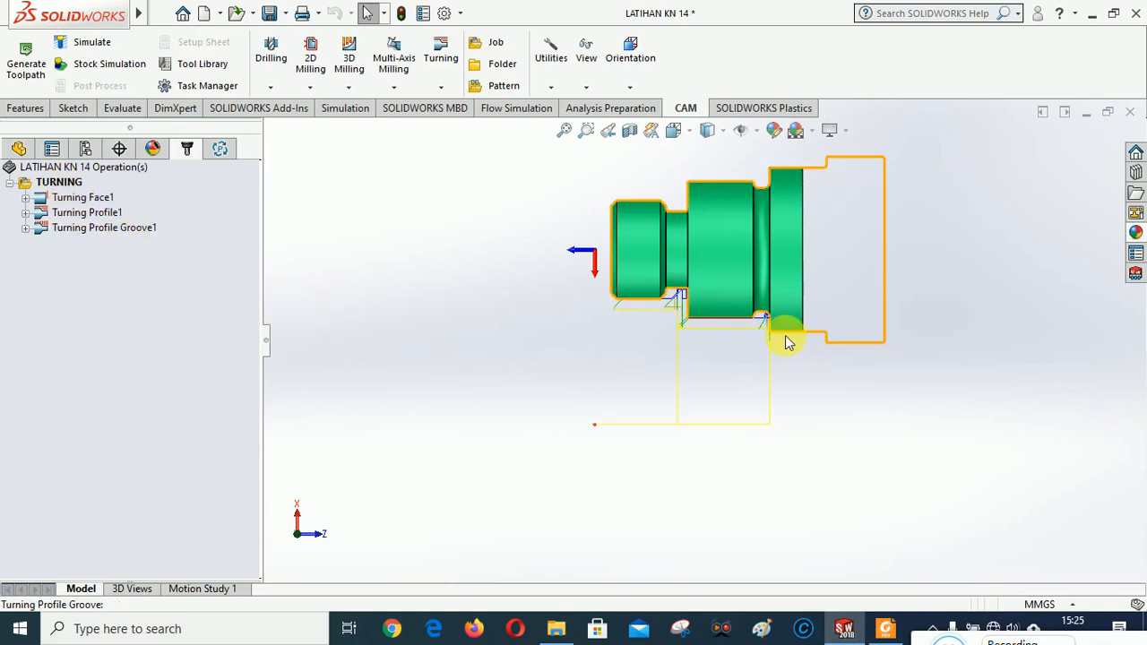
pyautogui.scroll(-5, 779, 326)
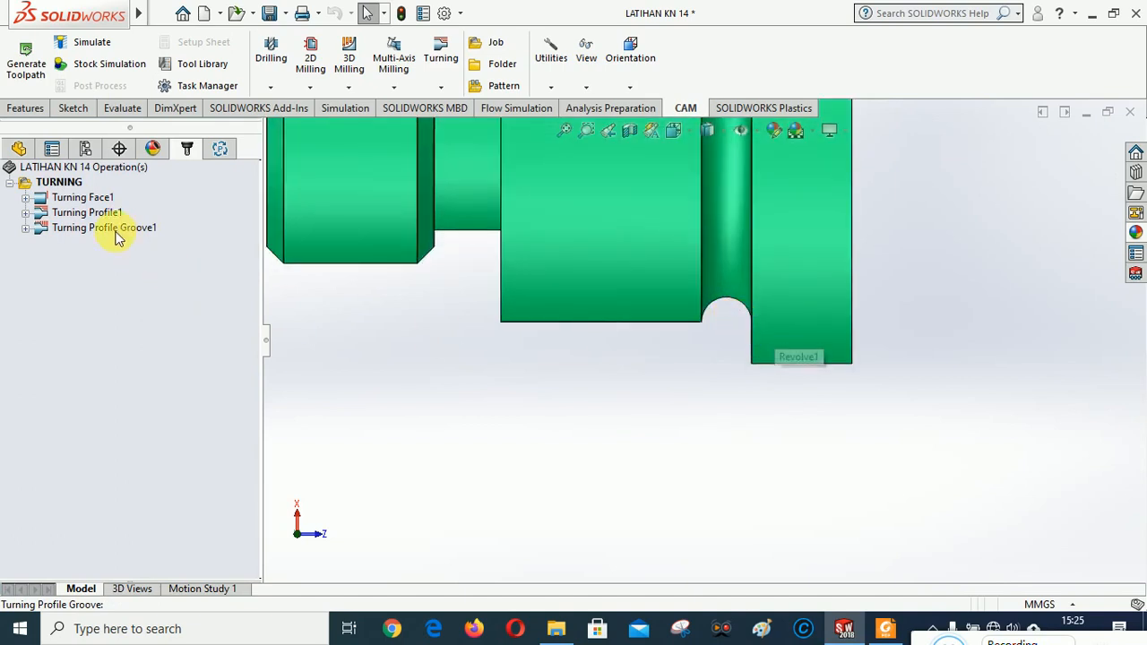
pyautogui.click(107, 230)
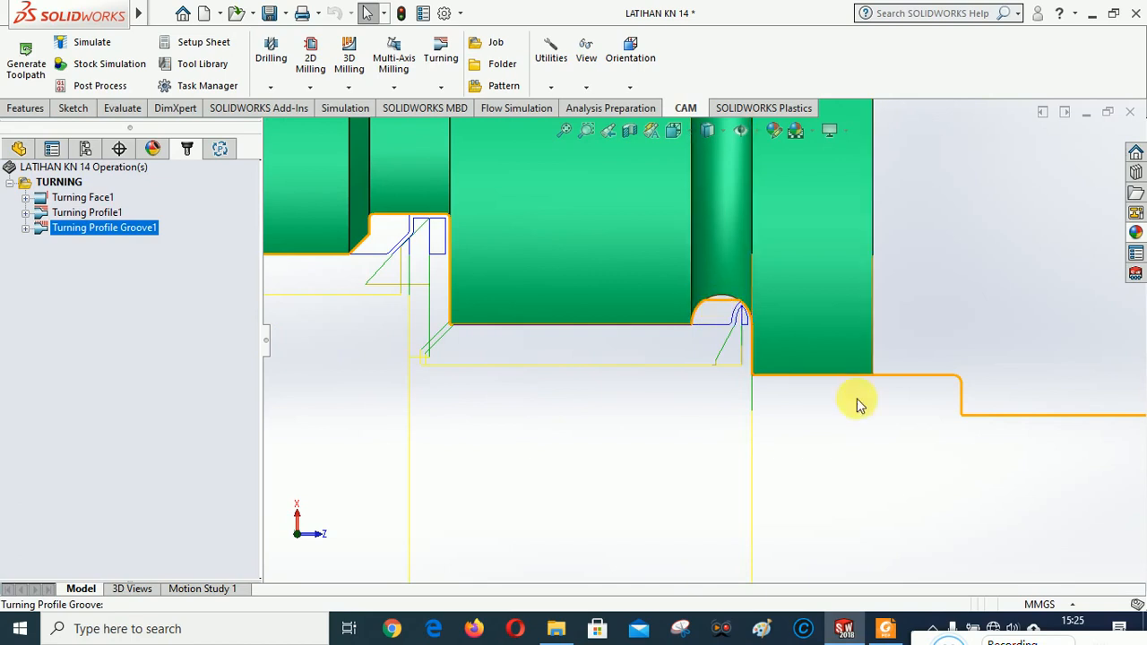
pyautogui.scroll(5, 973, 427)
pyautogui.scroll(2, 632, 264)
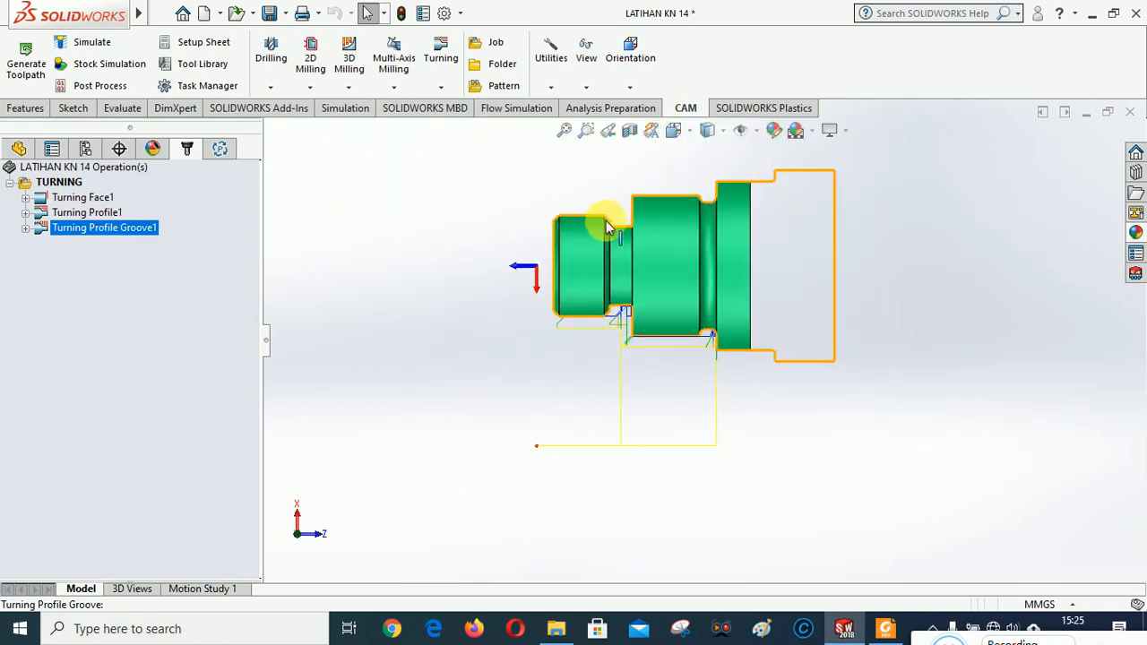
pyautogui.scroll(-2, 582, 239)
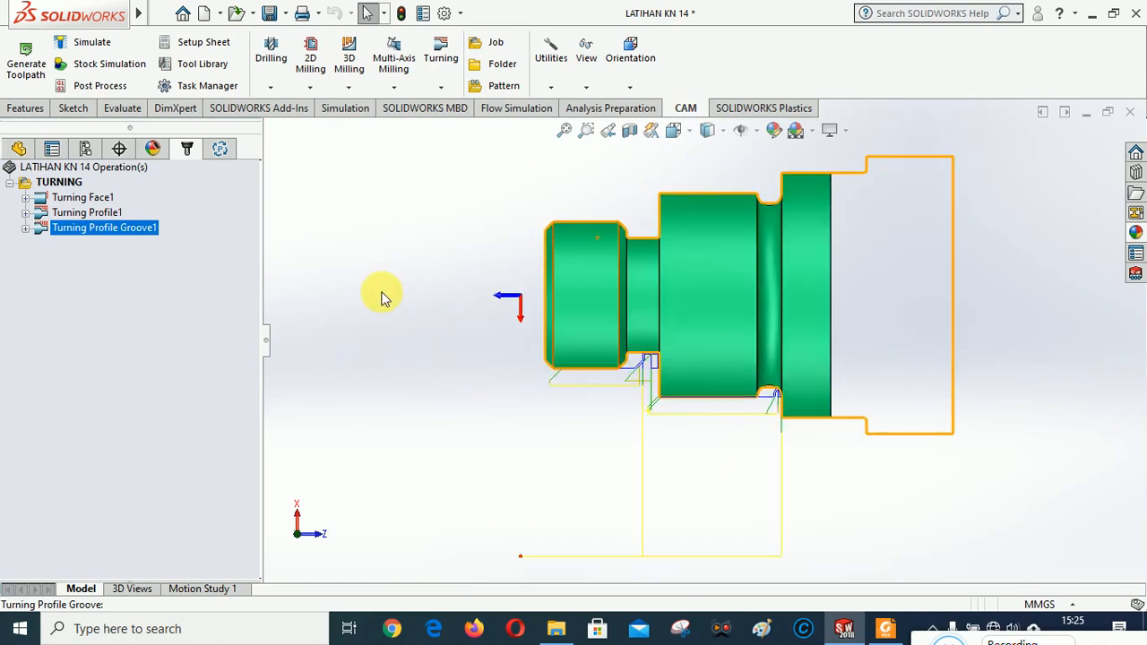
# Run the stock simulation for all operations in the TURNING job, closing the events report and the simulation at the end
pyautogui.rightClick(60, 184)
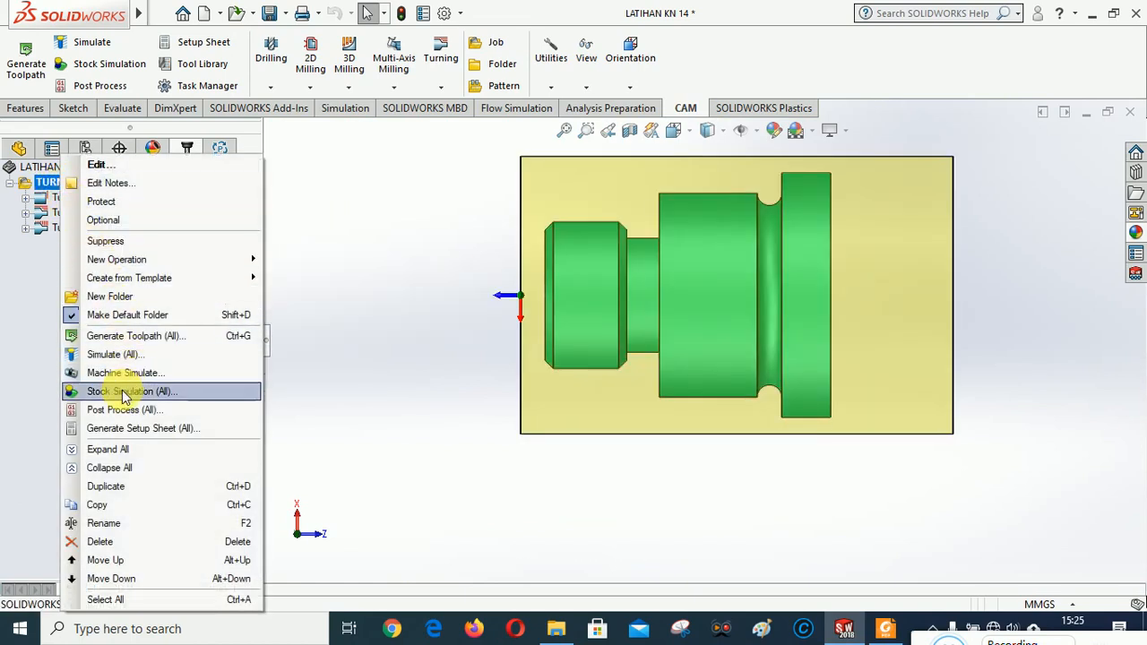
pyautogui.click(412, 348)
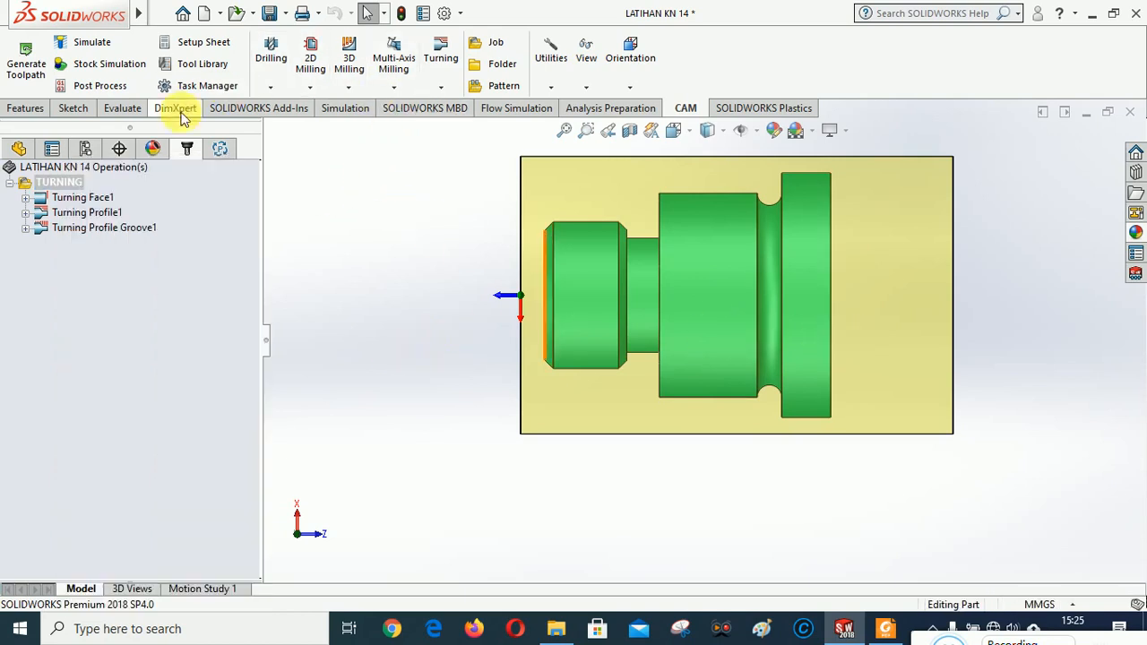
pyautogui.click(589, 131)
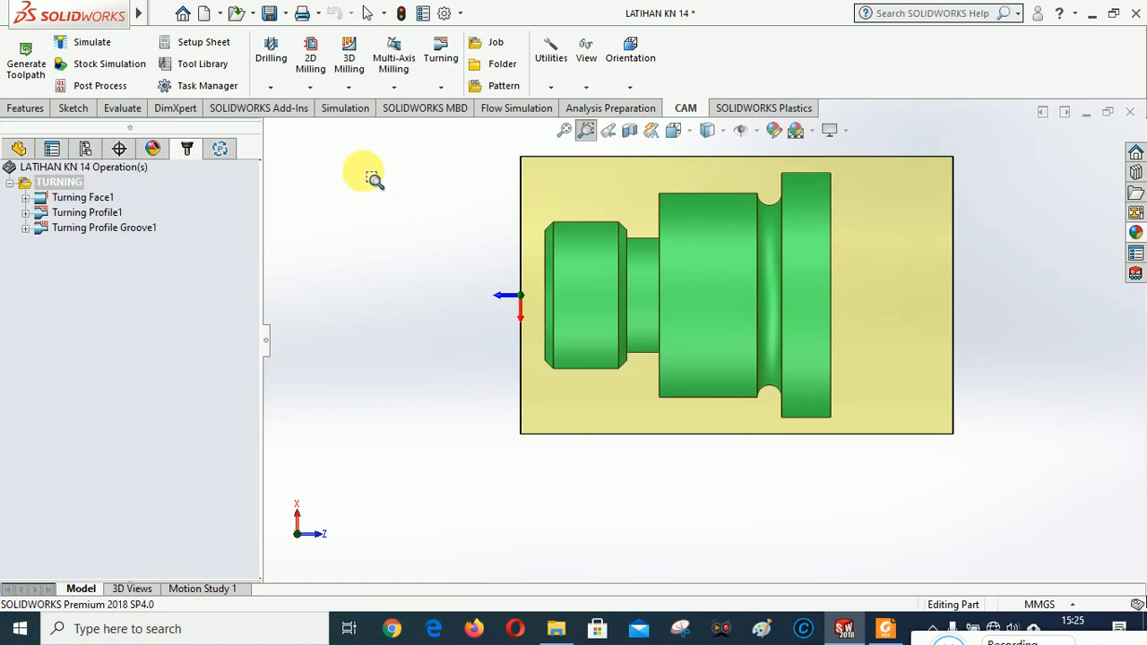
pyautogui.moveTo(363, 155); pyautogui.dragTo(873, 579)
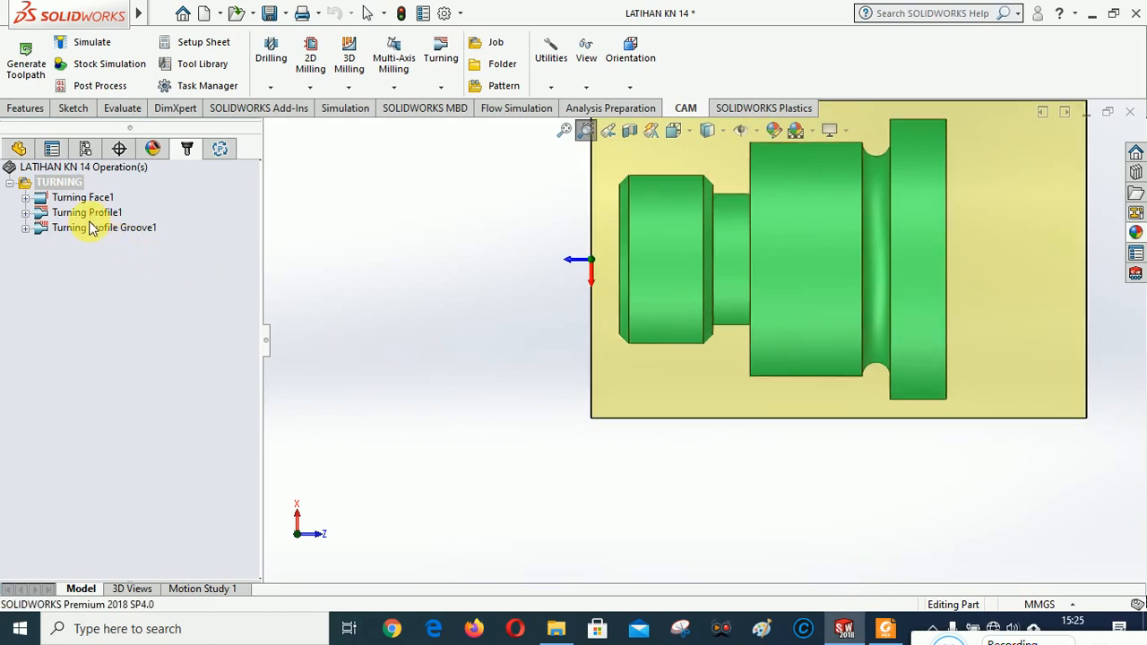
pyautogui.rightClick(71, 186)
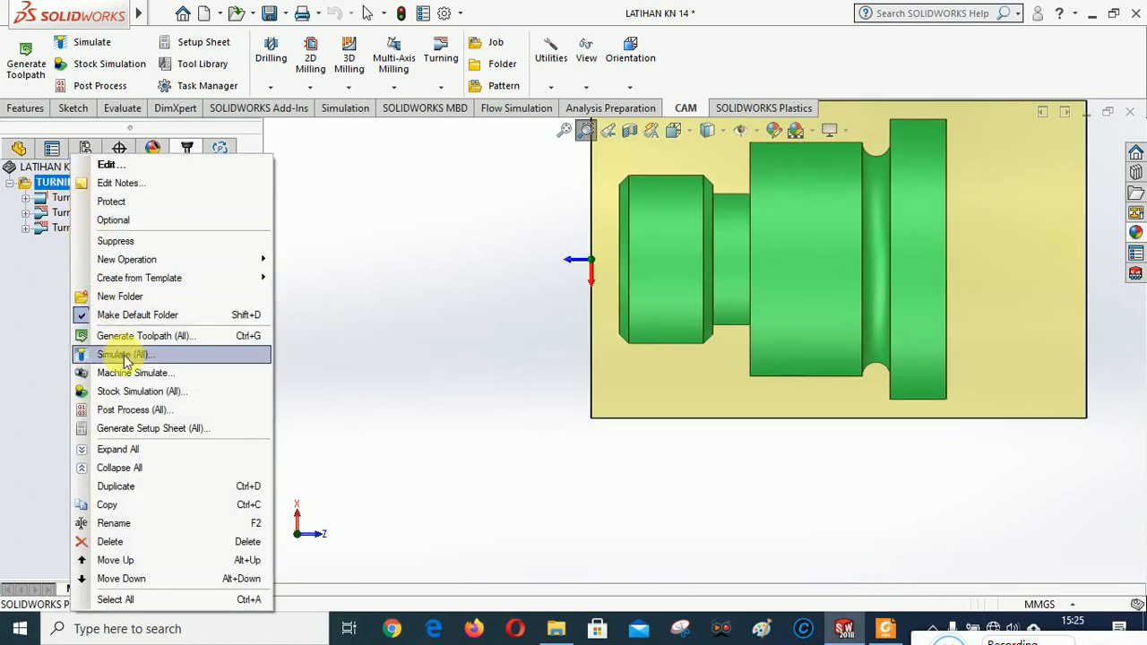
pyautogui.click(130, 392)
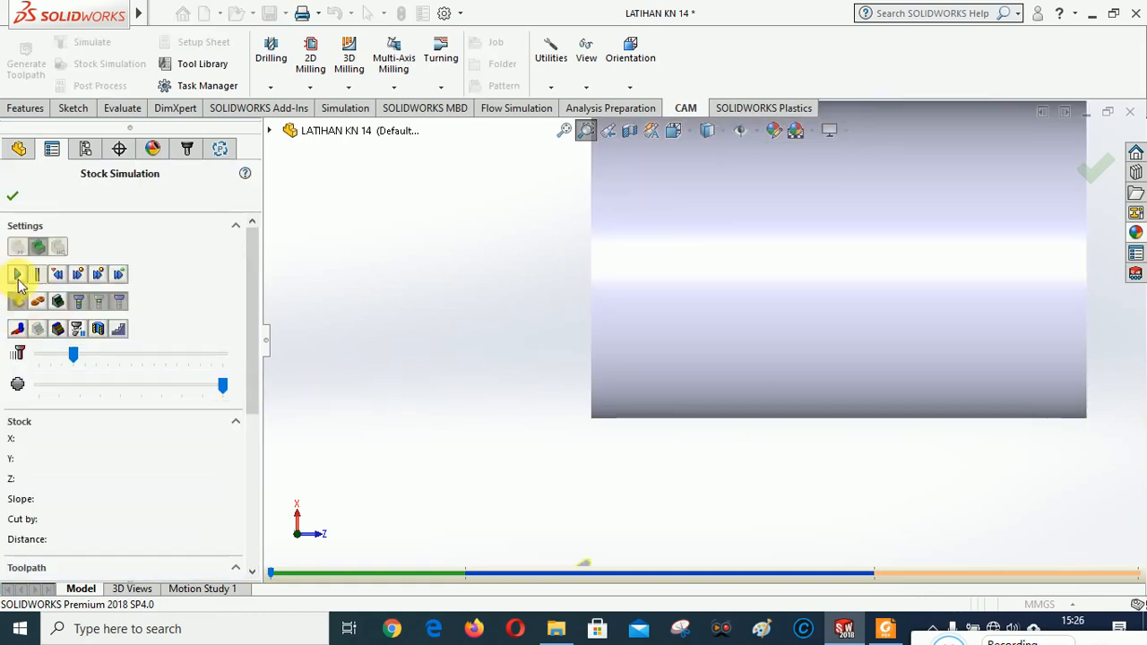
pyautogui.click(17, 275)
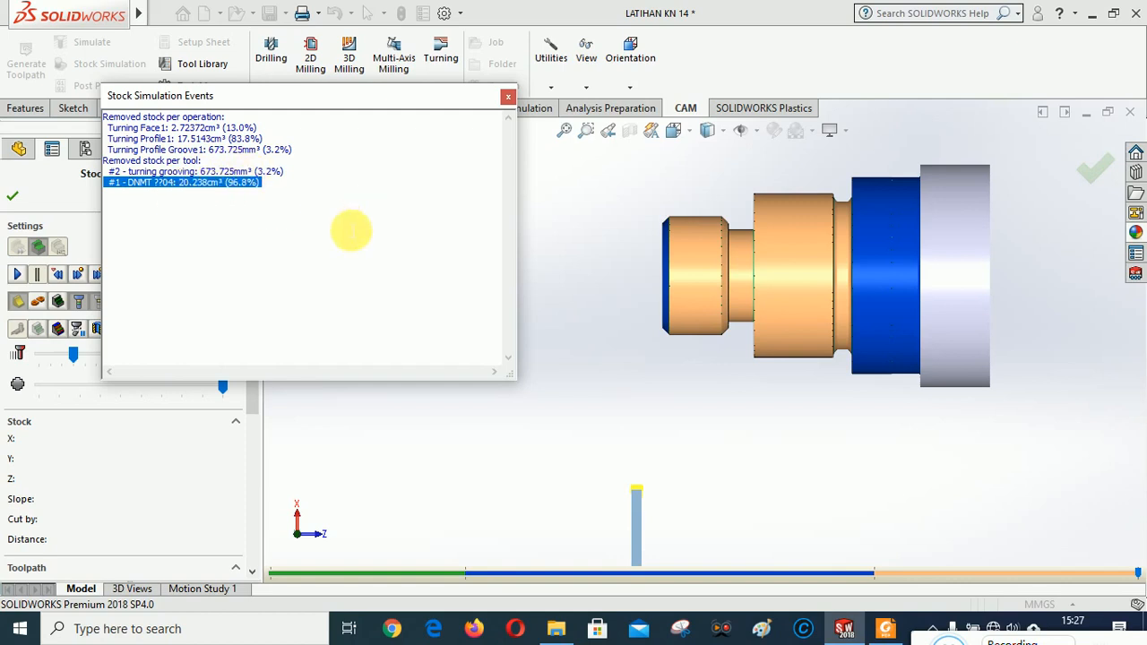
pyautogui.click(508, 96)
pyautogui.click(13, 197)
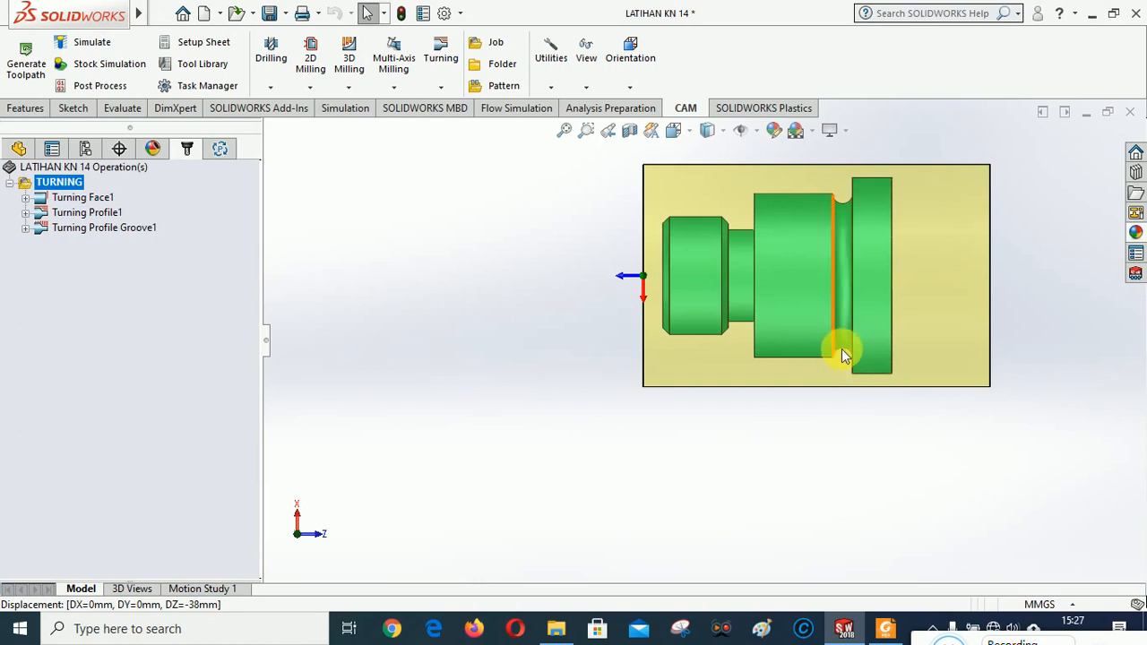
# Add a second Turning Profile Groove operation and create a new grooving tool with a round insert, 20 mm long with 2 mm groove width
pyautogui.click(441, 87)
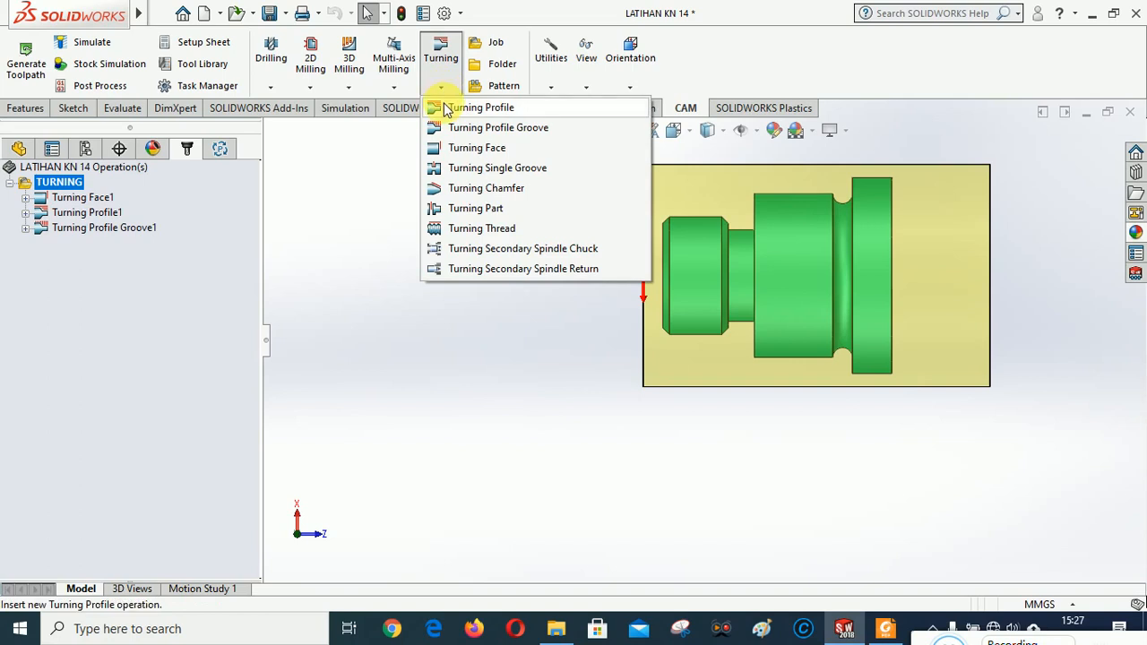
pyautogui.click(501, 131)
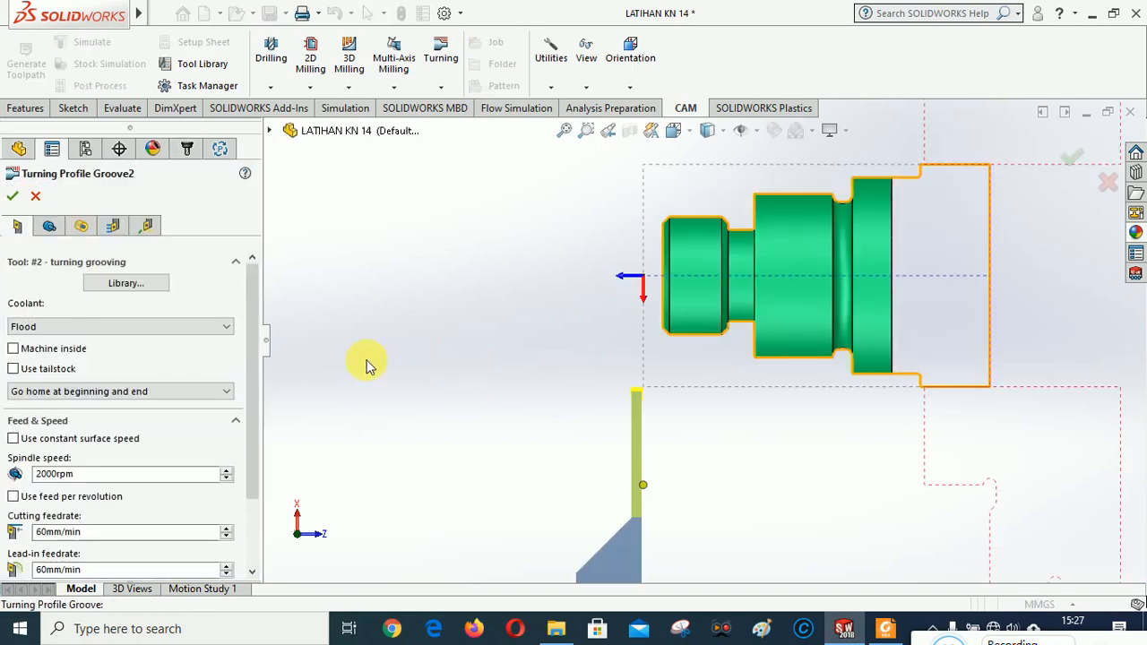
pyautogui.click(139, 285)
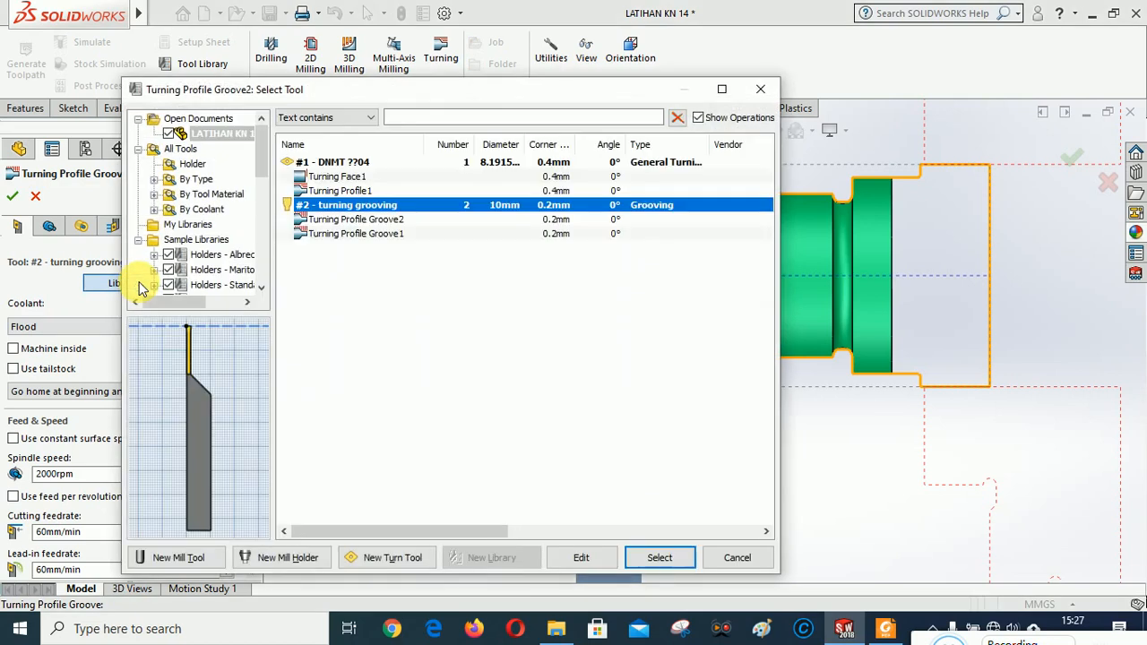
pyautogui.click(396, 559)
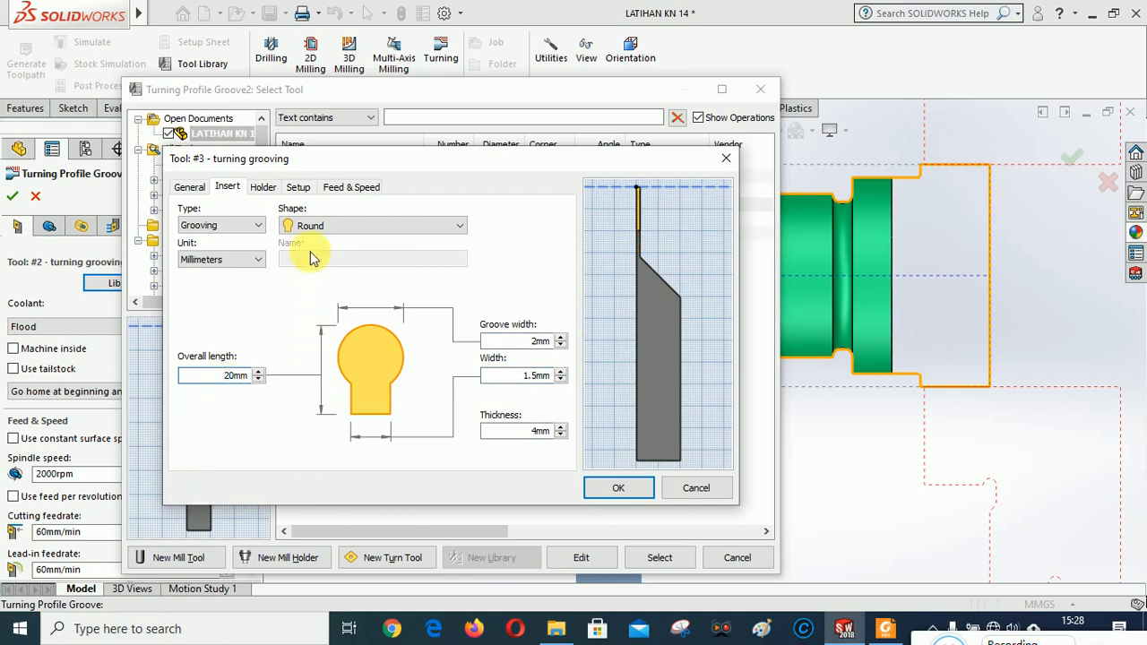
# Set the grooving tool holder's shank height and width to 10 mm, overall length to 85 mm and head length to 22 mm
pyautogui.click(264, 187)
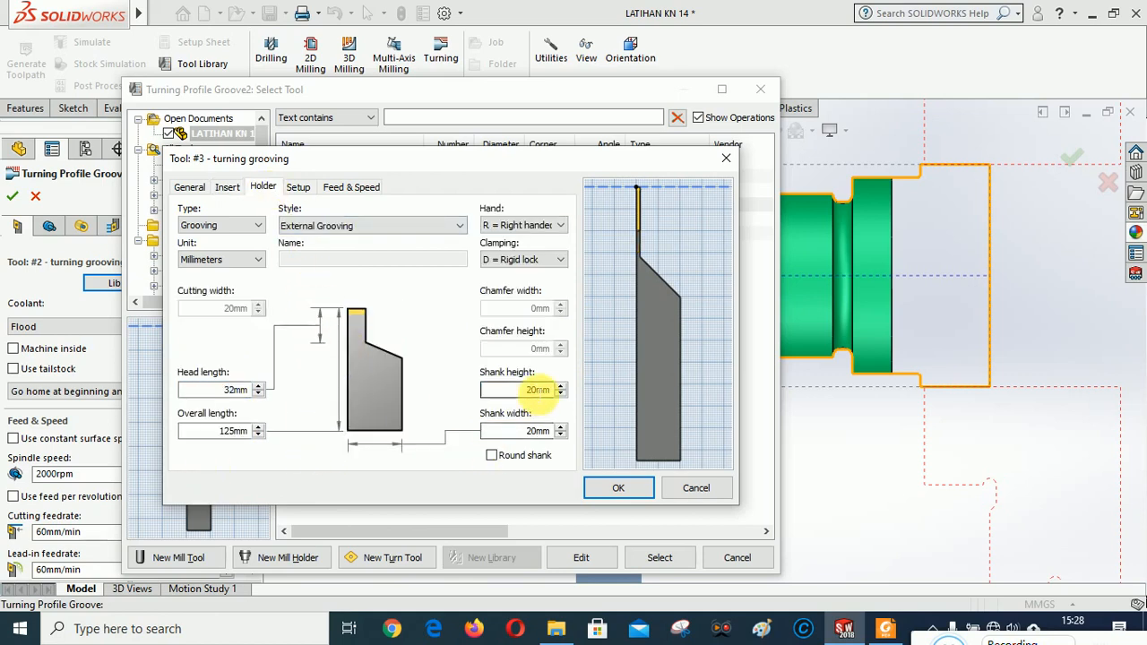
pyautogui.moveTo(534, 393); pyautogui.dragTo(512, 397)
pyautogui.write('1')
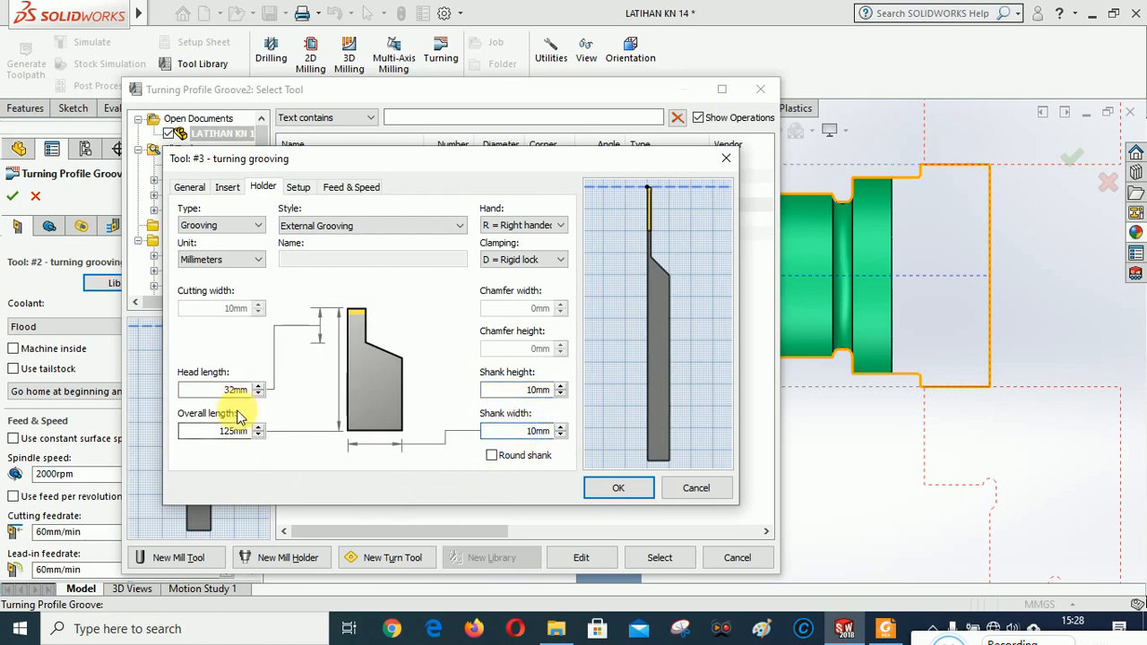
pyautogui.moveTo(231, 436); pyautogui.dragTo(208, 436)
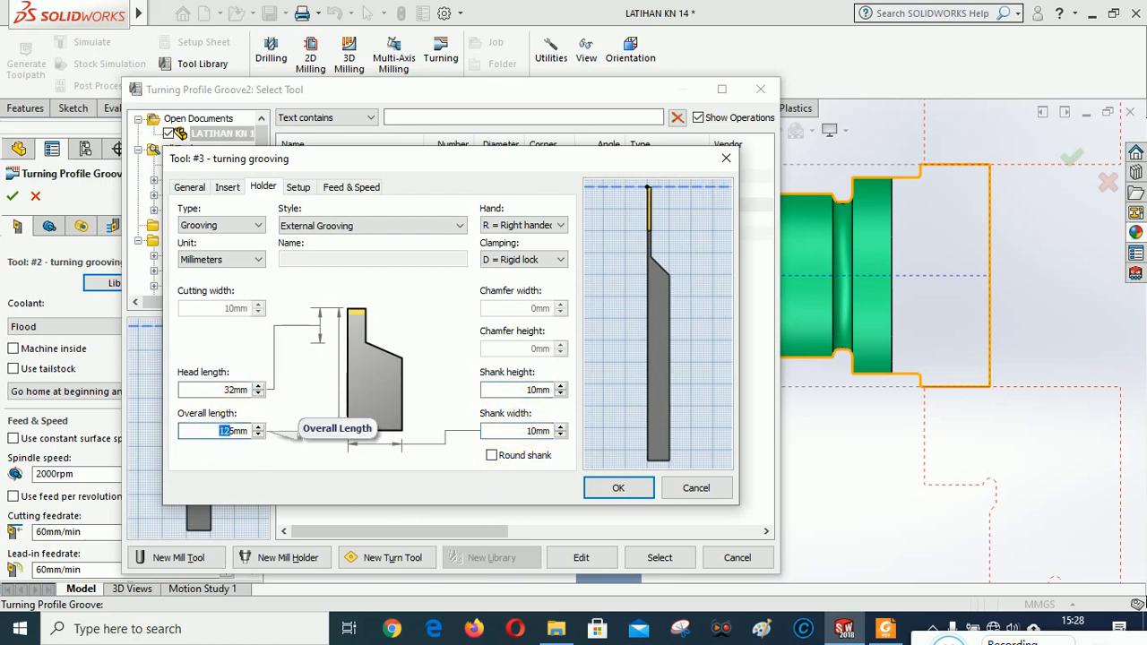
pyautogui.write('8')
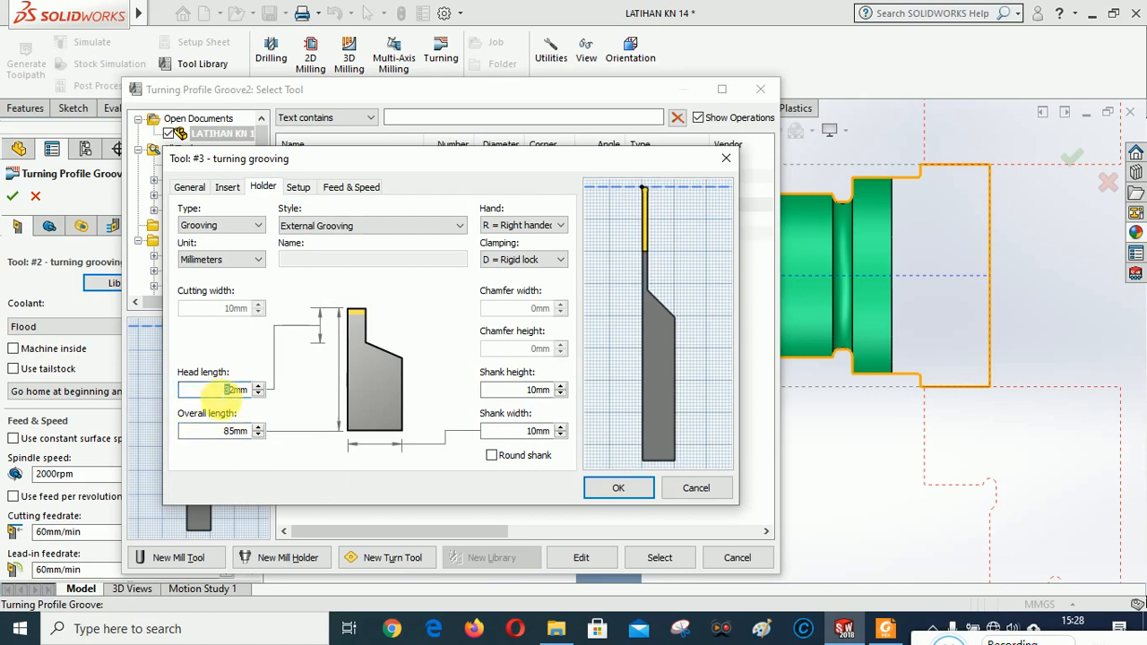
pyautogui.write('2')
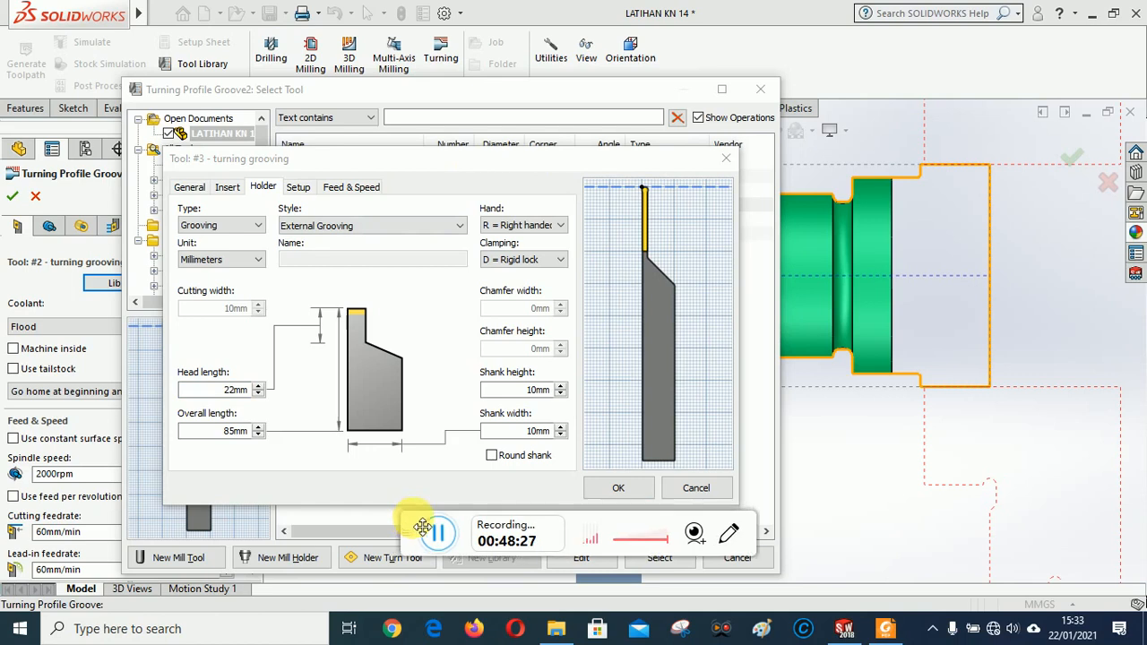
pyautogui.moveTo(410, 524); pyautogui.dragTo(934, 637)
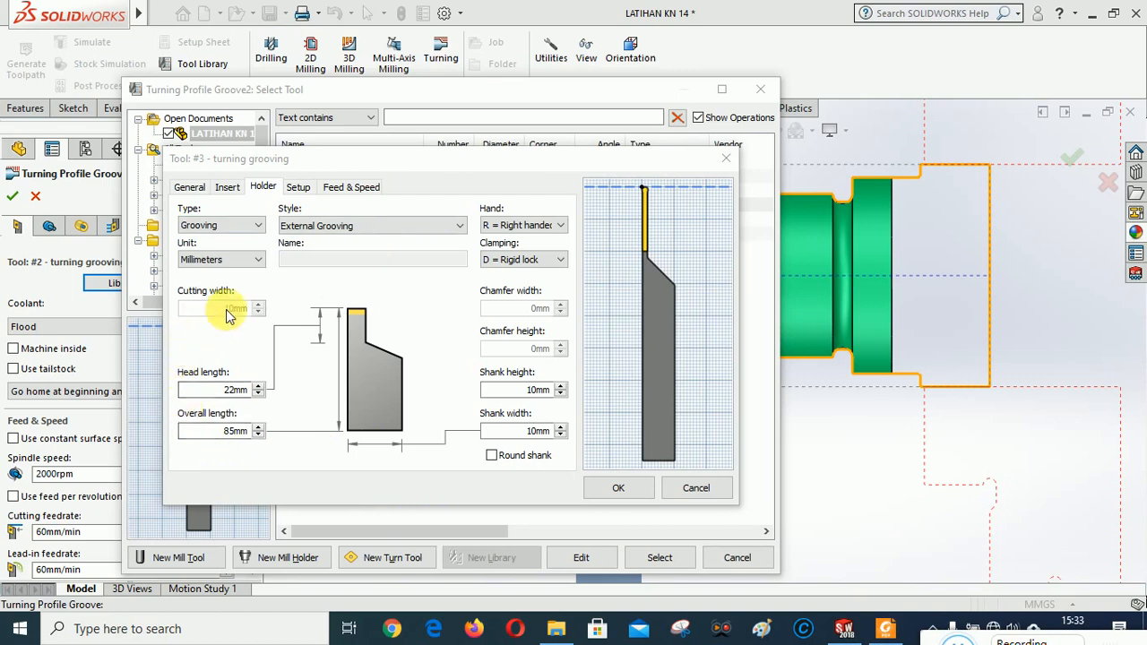
# Set the grooving tool's spindle speed to 2000 rpm and its cutting, lead-in and lead-out feedrates to 60 mm/min
pyautogui.click(357, 190)
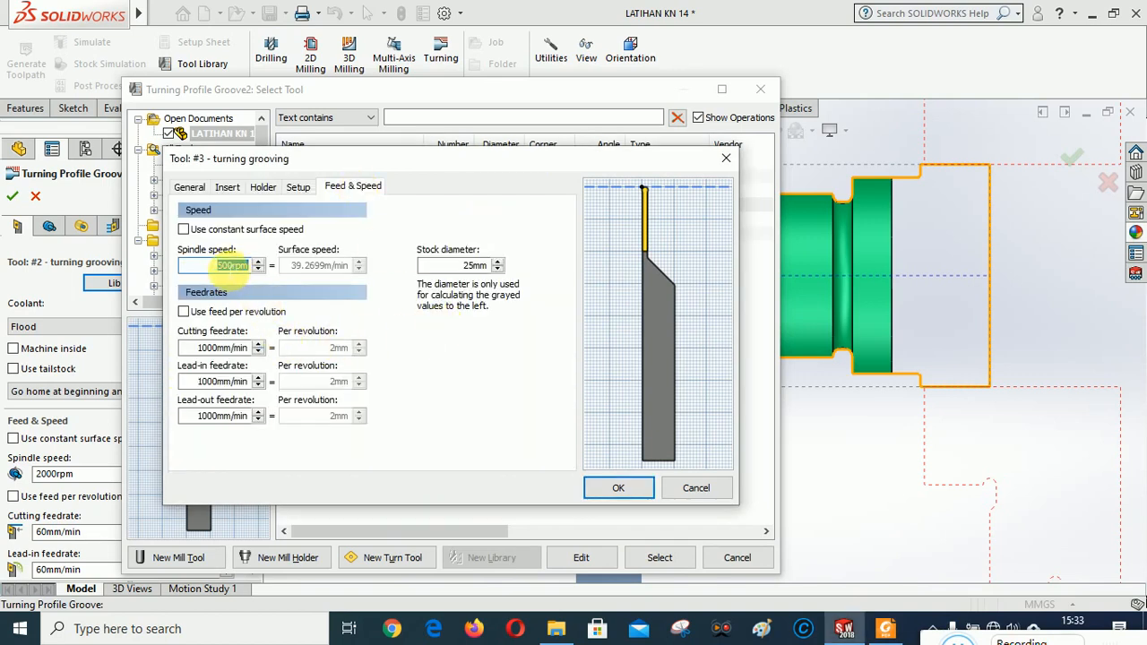
pyautogui.click(217, 267)
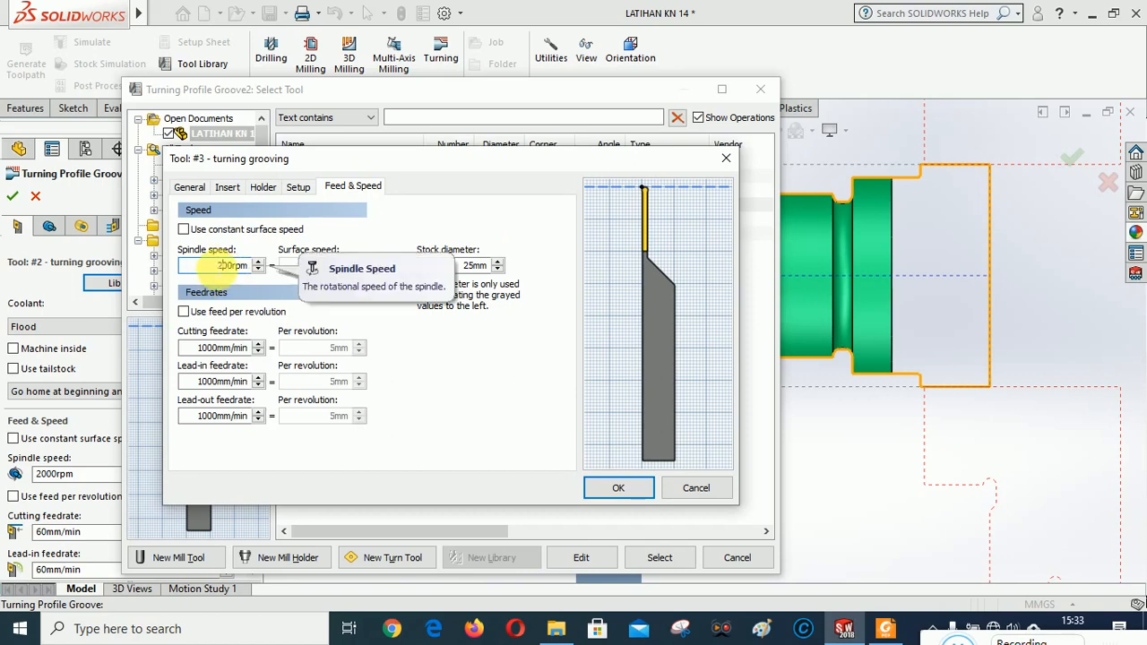
pyautogui.write('0')
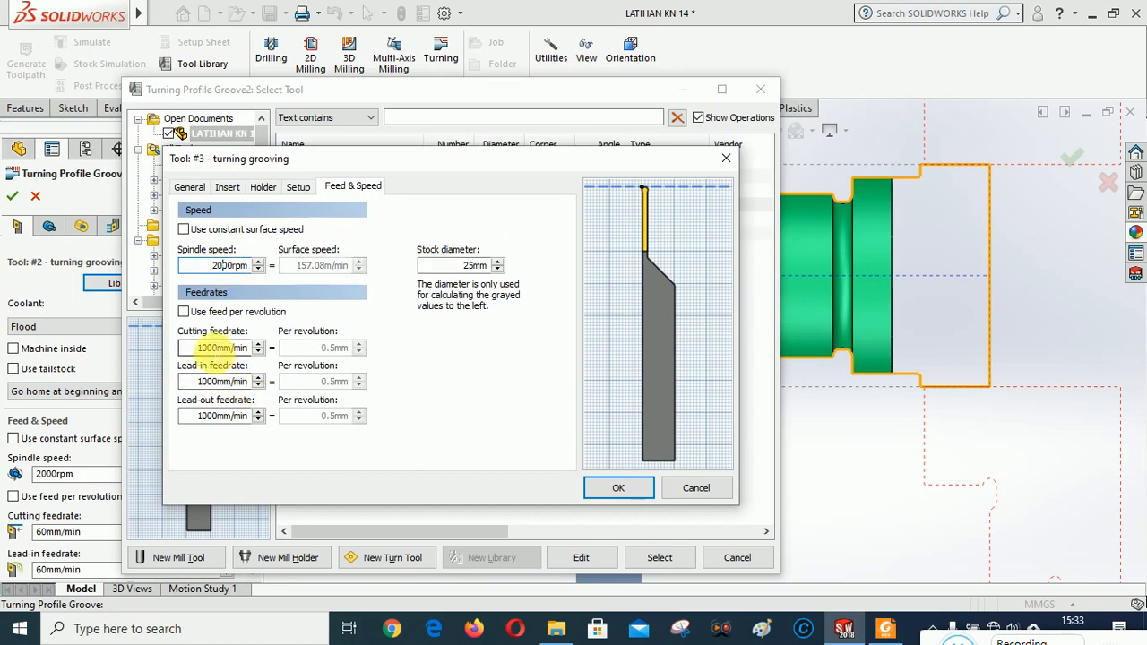
pyautogui.moveTo(198, 348); pyautogui.dragTo(215, 348)
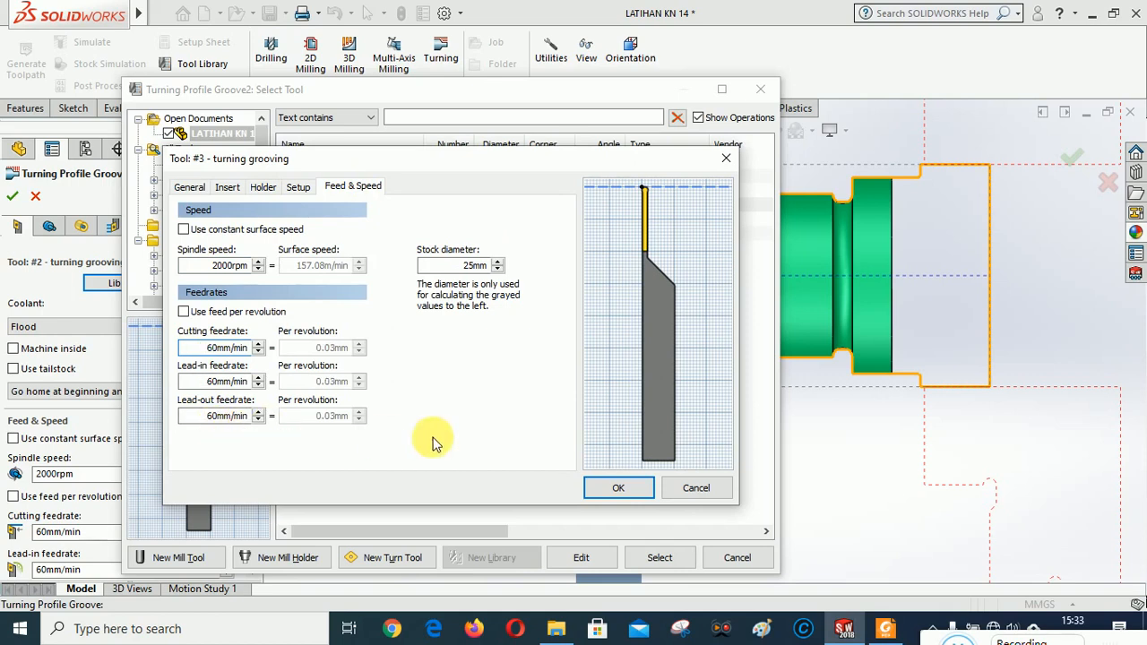
# Review the new tool's holder and round insert, save the tool and select it for the second groove operation
pyautogui.click(264, 190)
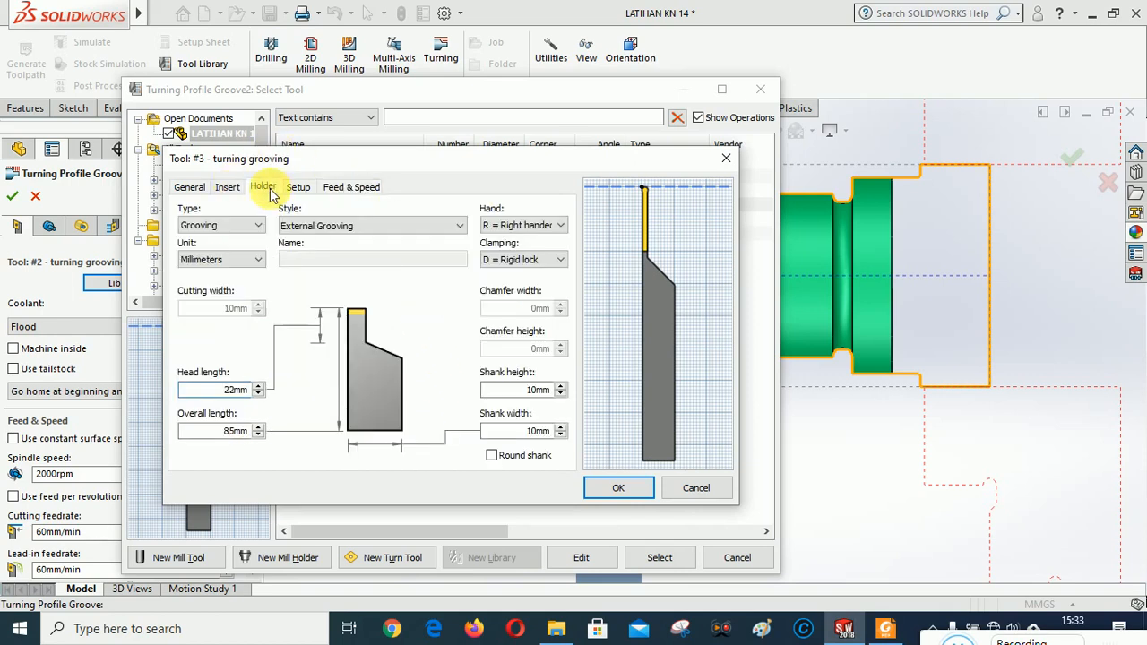
pyautogui.click(228, 189)
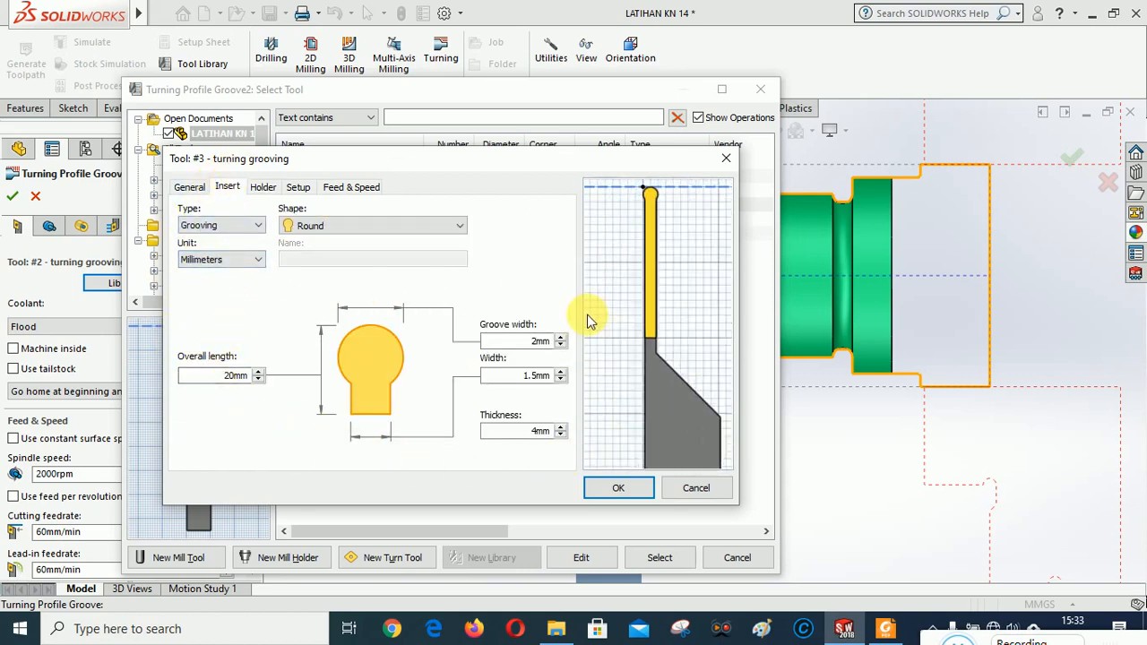
pyautogui.click(622, 490)
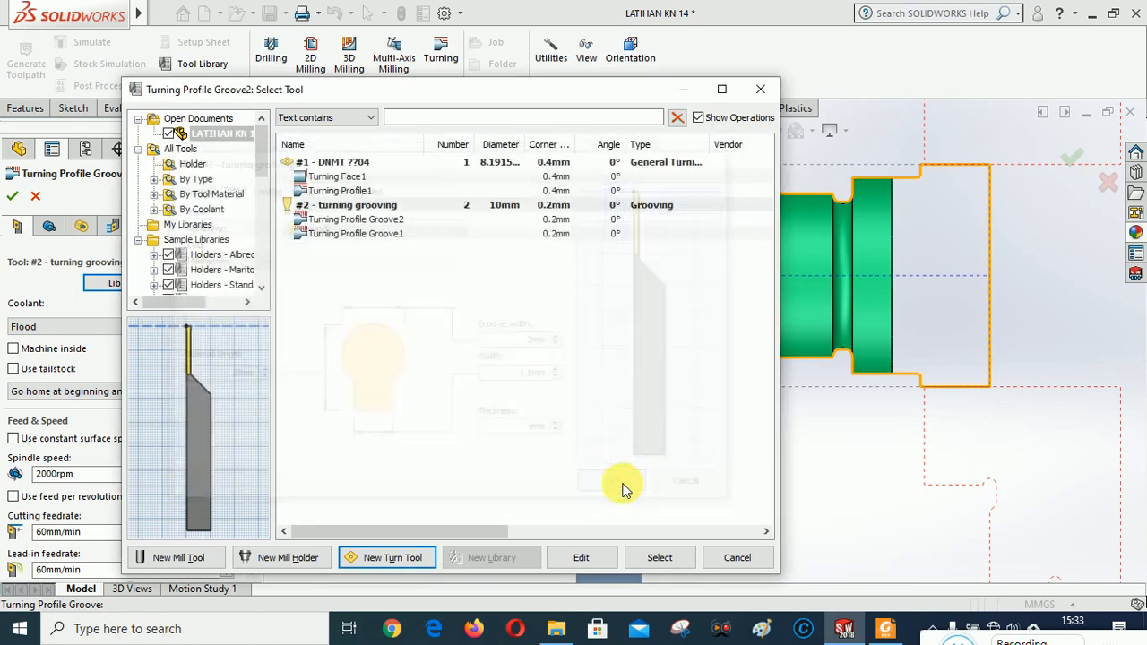
pyautogui.click(659, 560)
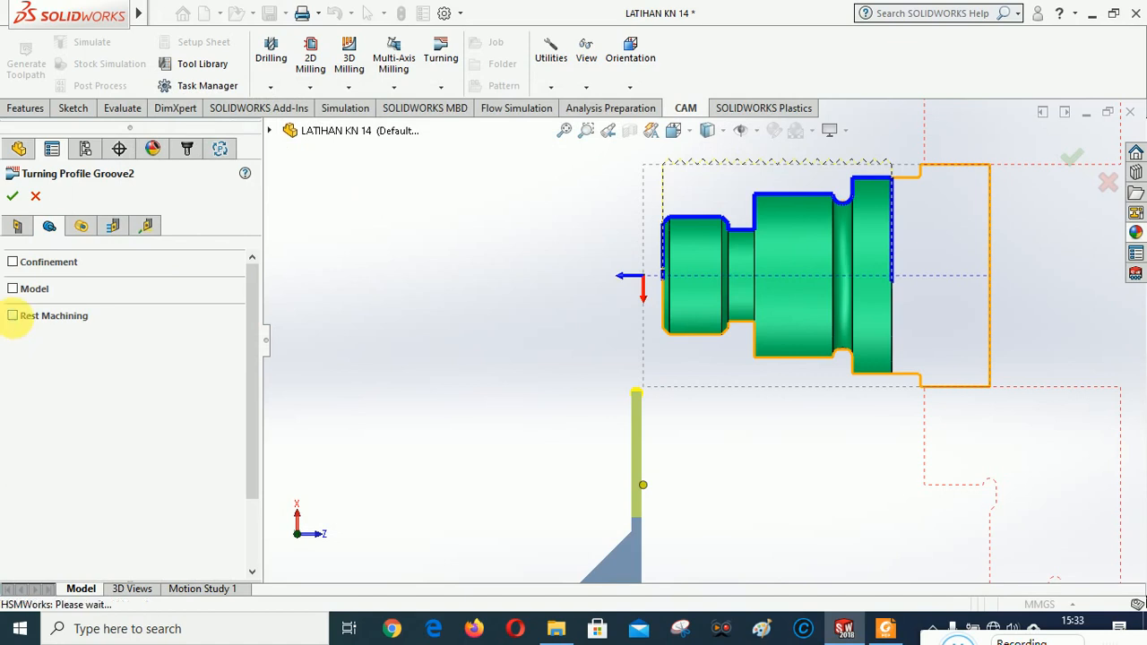
# Enable rest machining for the second groove operation and set its finishing pass stepover to 0.2 mm
pyautogui.click(12, 315)
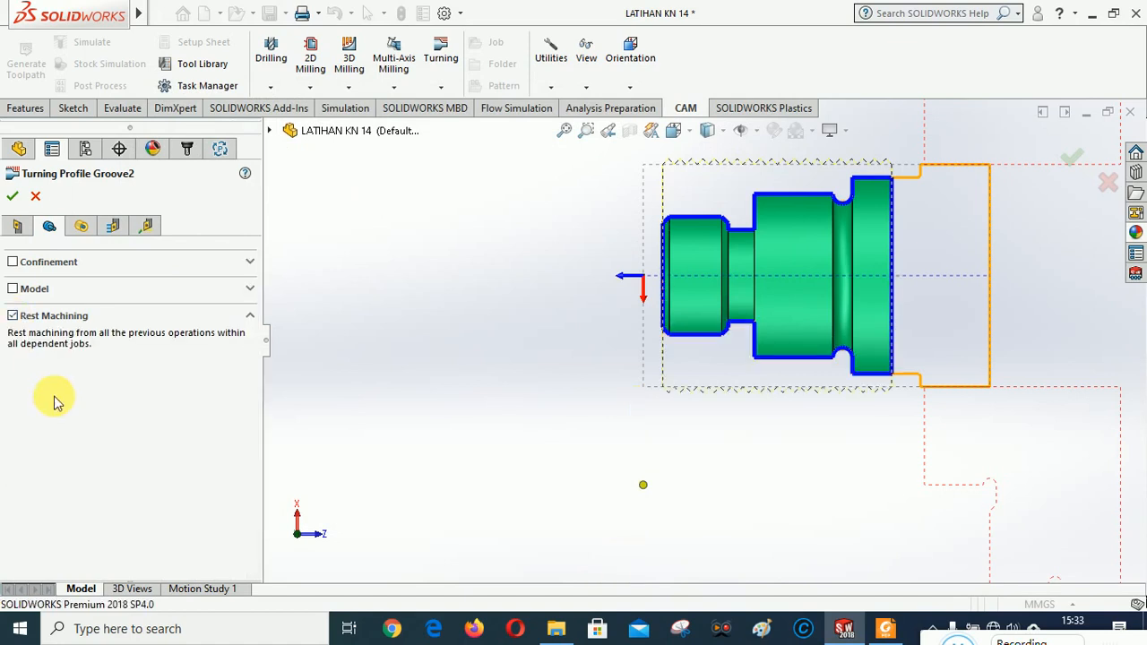
pyautogui.click(81, 226)
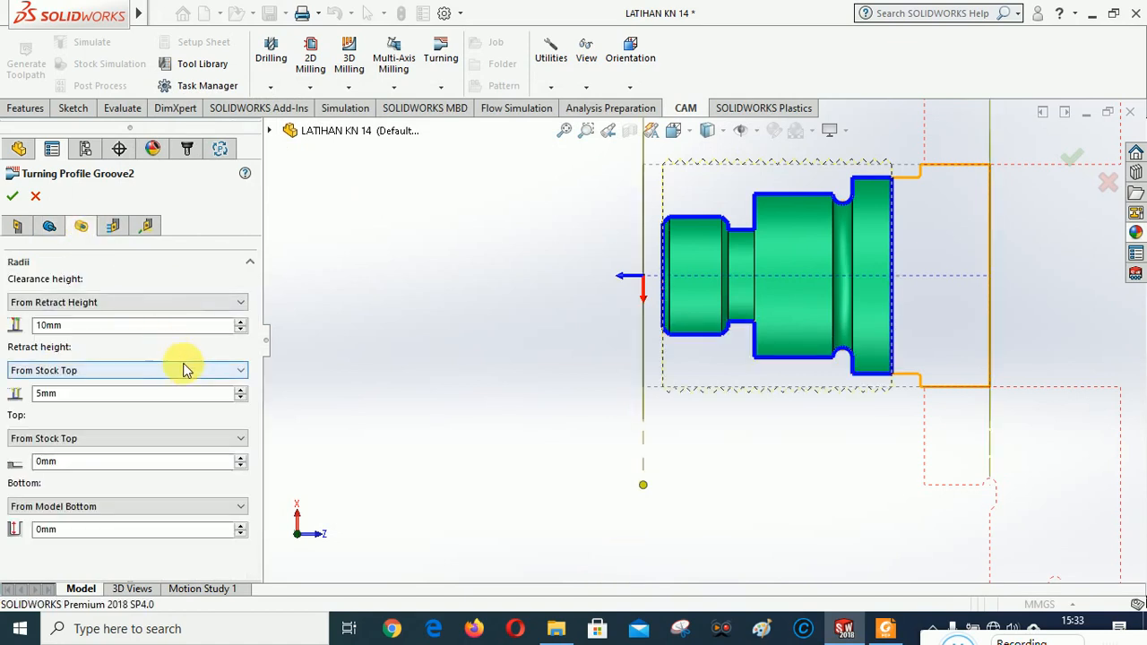
pyautogui.click(112, 227)
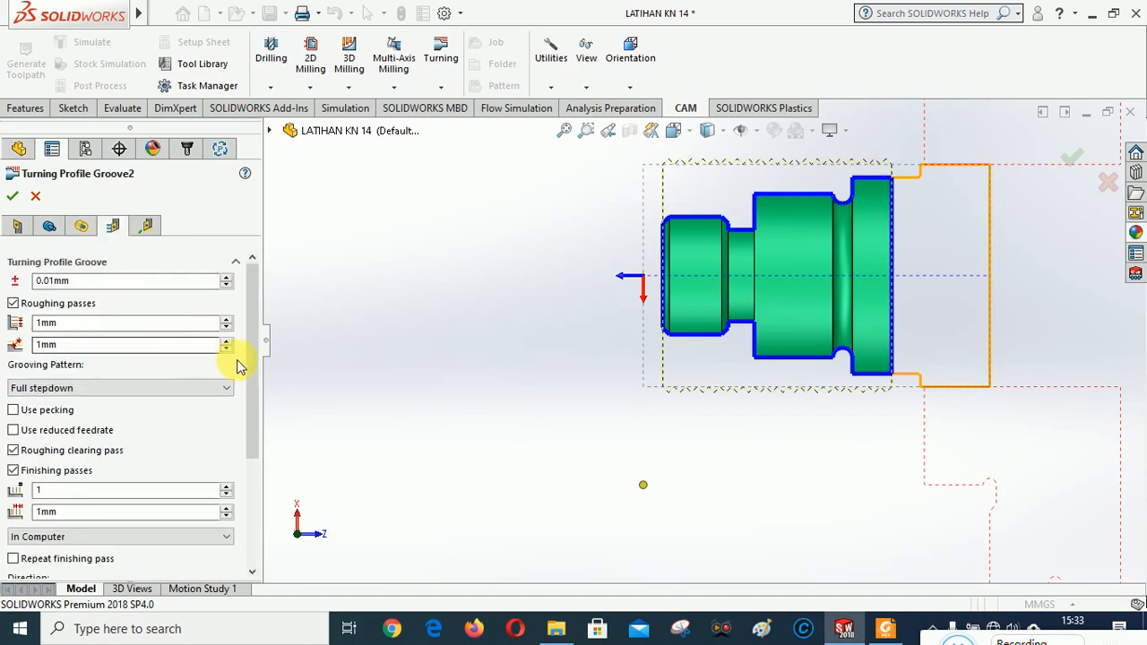
pyautogui.moveTo(256, 341); pyautogui.dragTo(250, 418)
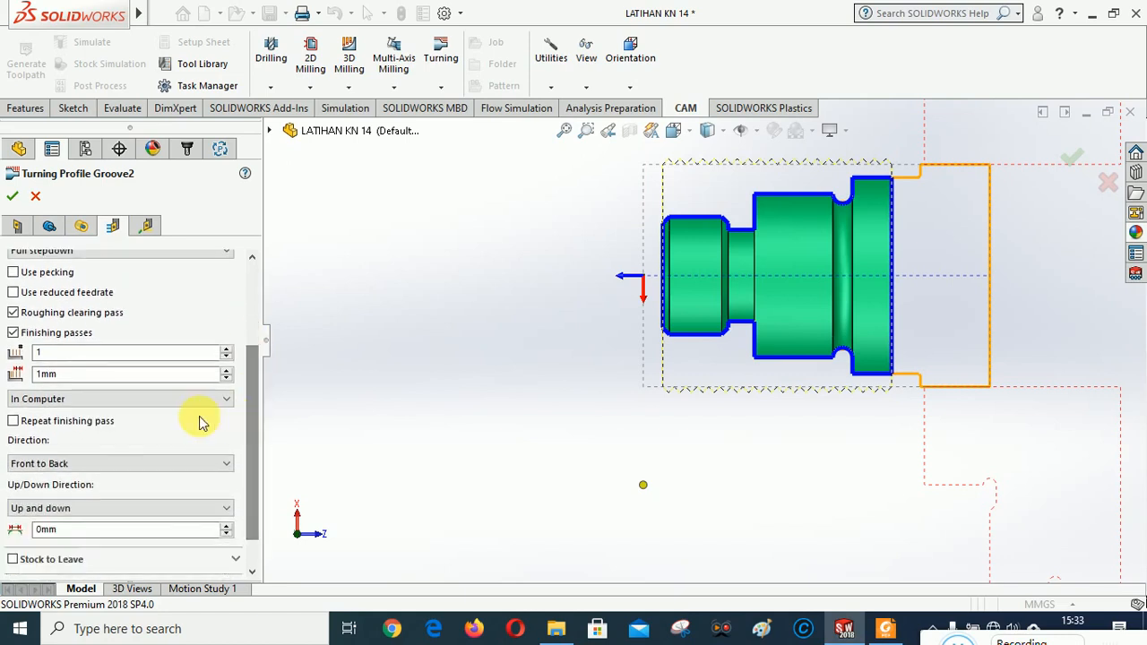
pyautogui.click(226, 379)
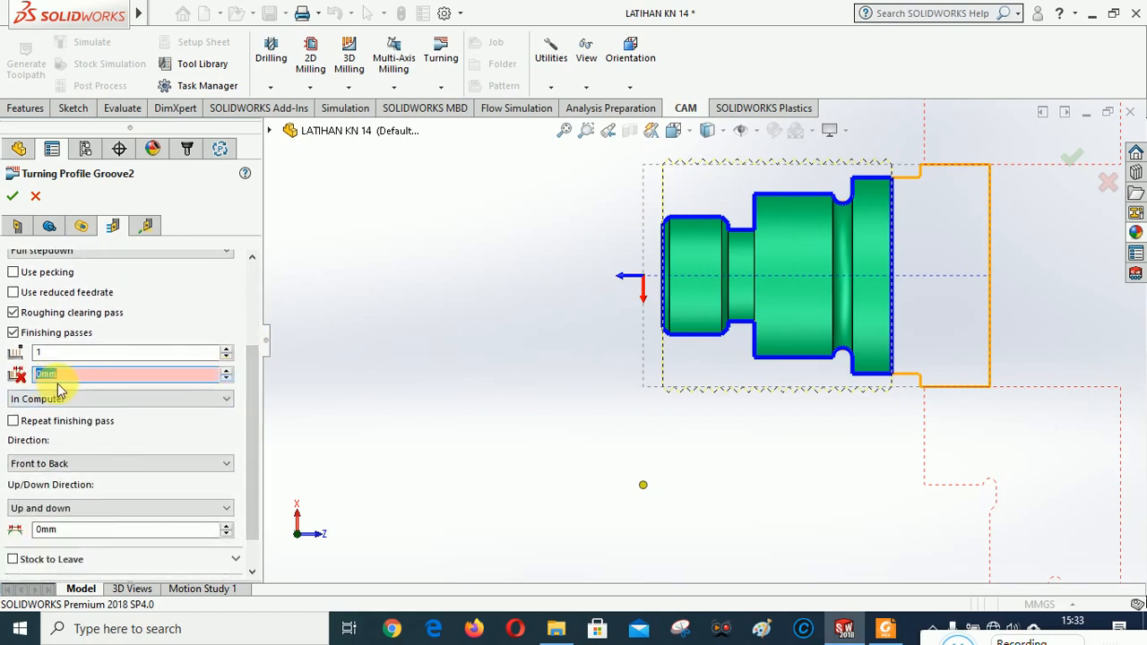
pyautogui.write('.')
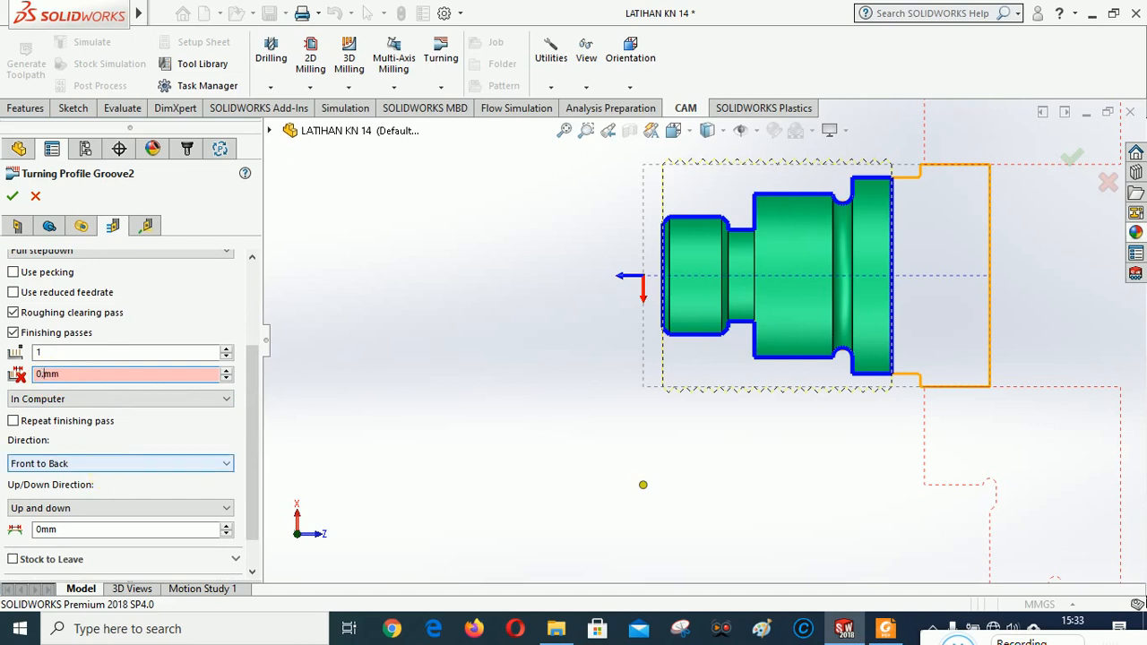
pyautogui.write('2')
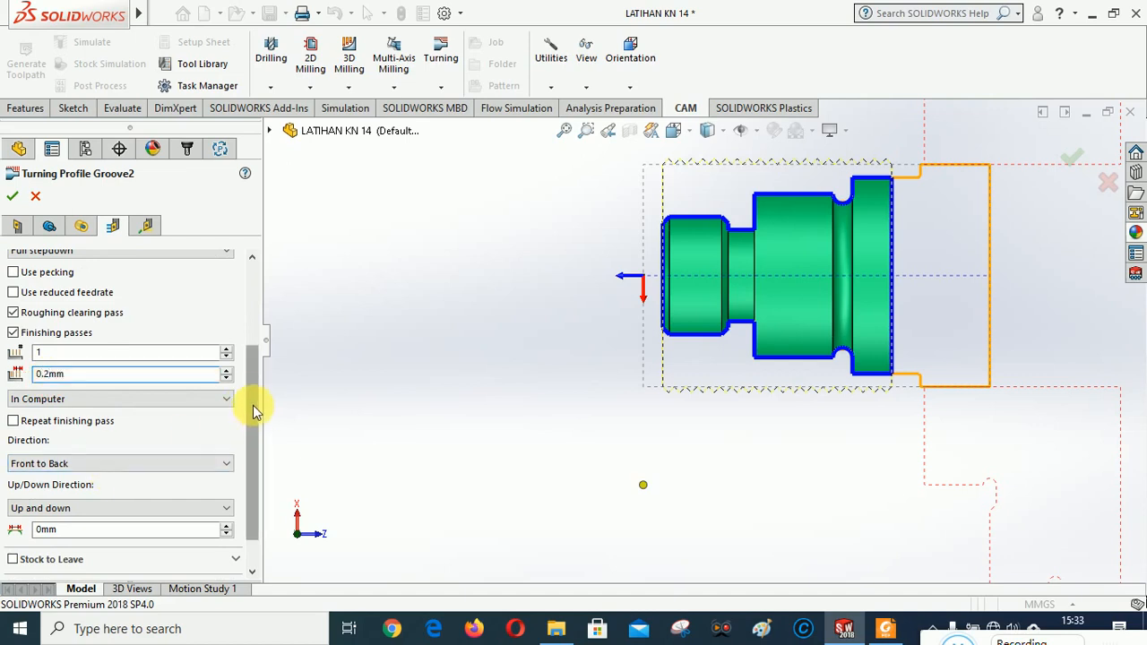
pyautogui.scroll(-1, 251, 422)
pyautogui.scroll(1, 248, 432)
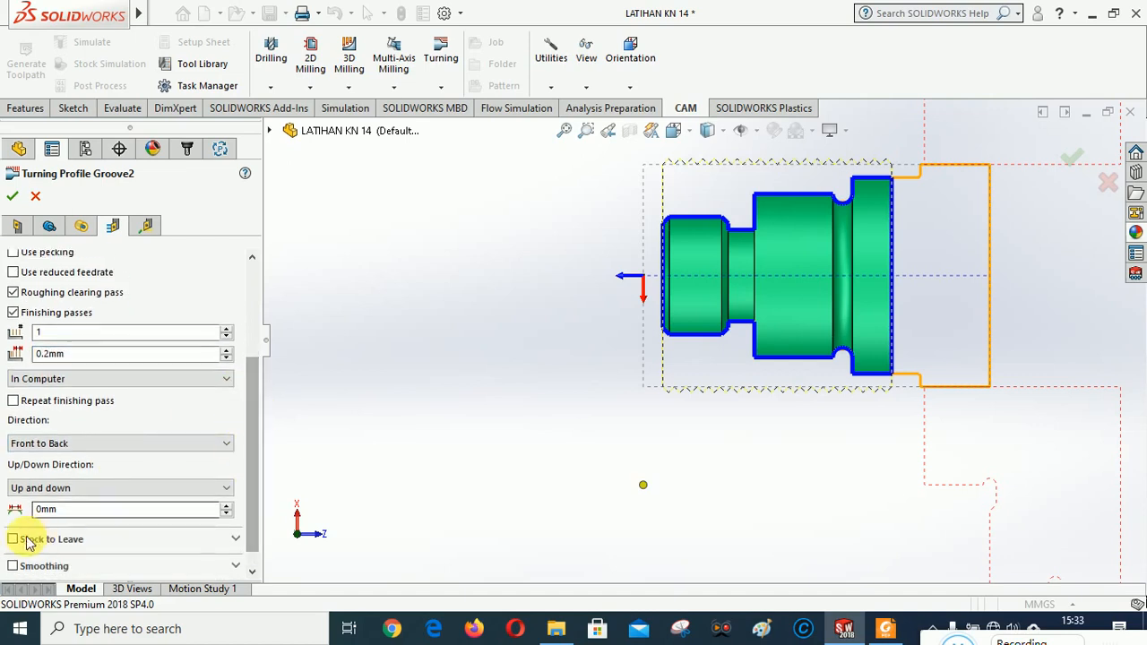
# Review the roughing pass settings and accept the second groove operation with its existing linking settings
pyautogui.moveTo(251, 400); pyautogui.dragTo(246, 293)
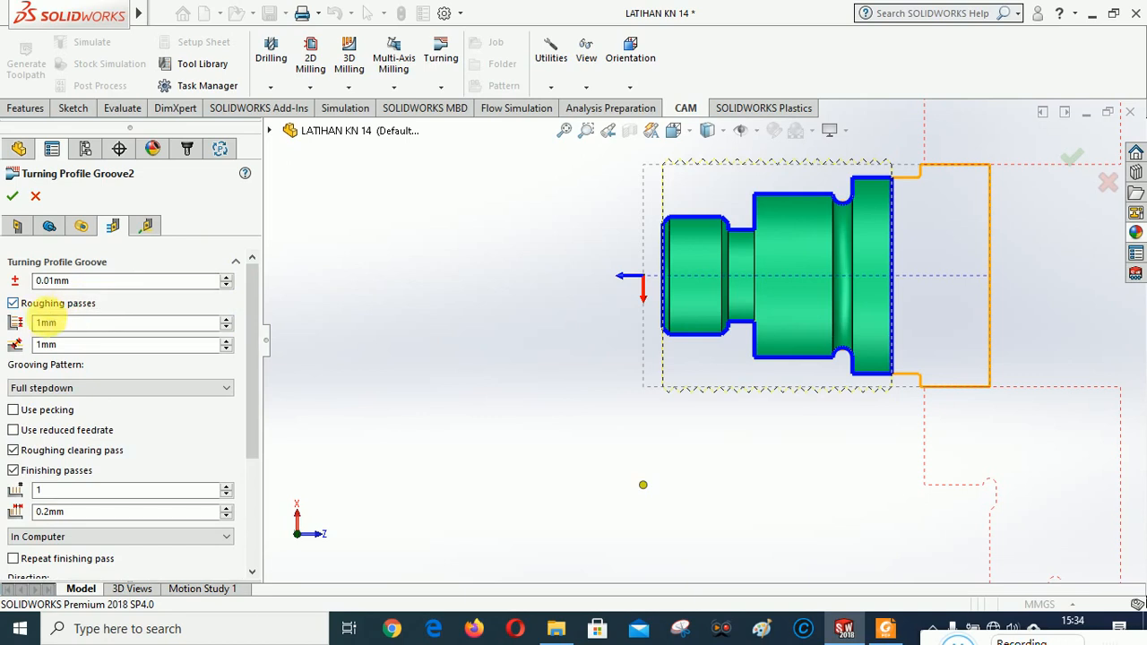
pyautogui.moveTo(45, 323)
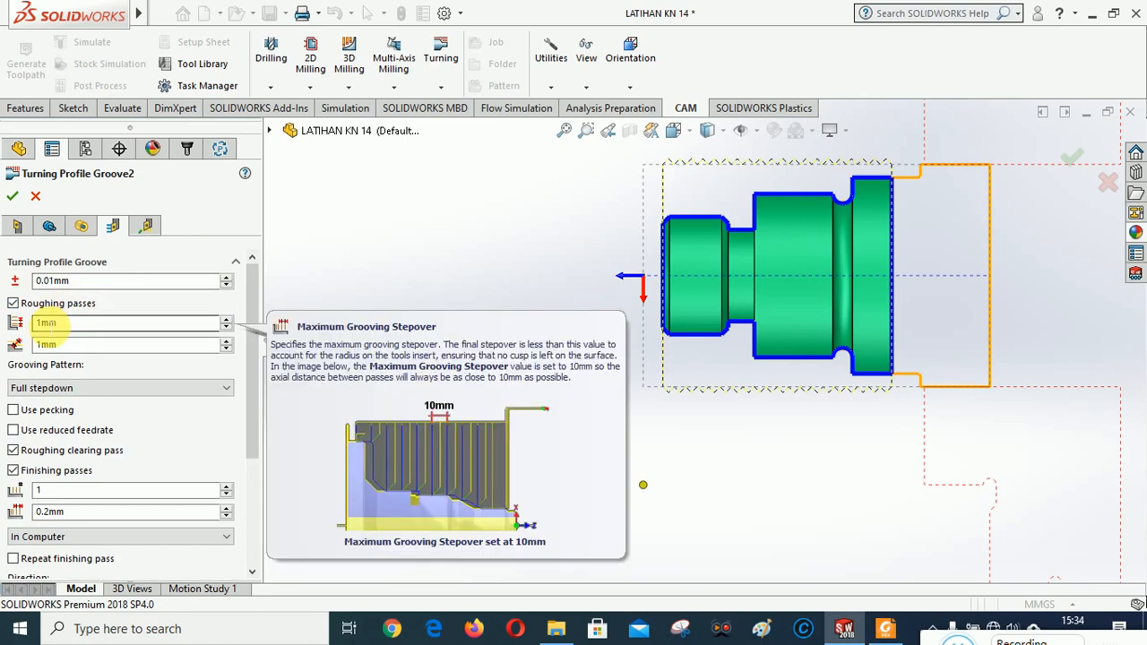
pyautogui.click(148, 227)
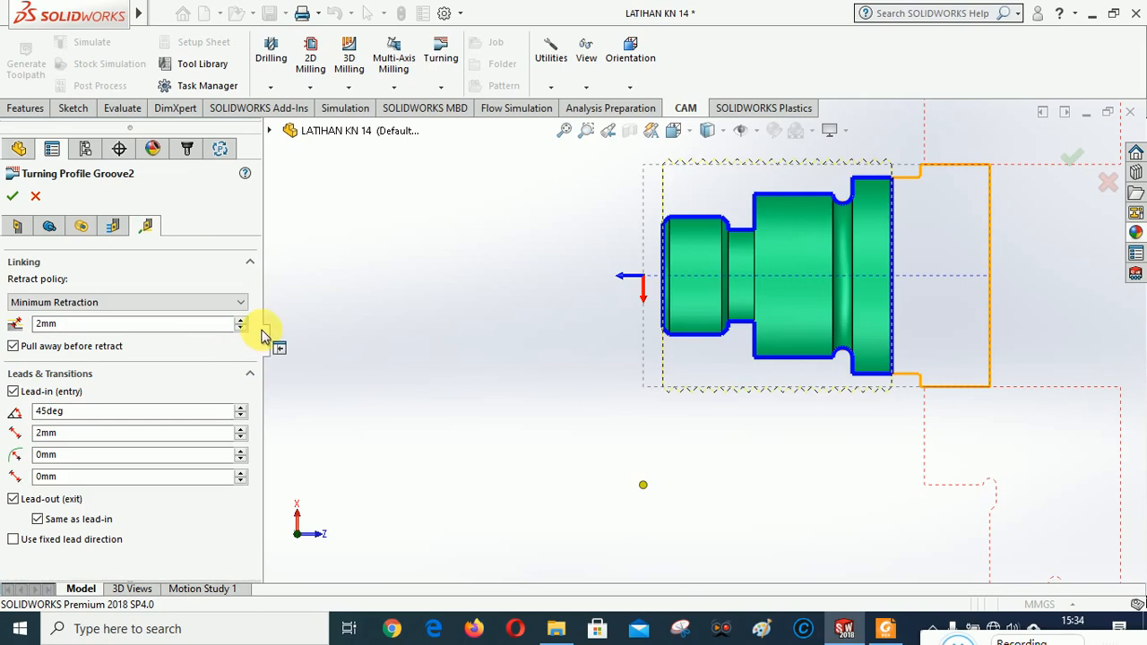
pyautogui.click(12, 195)
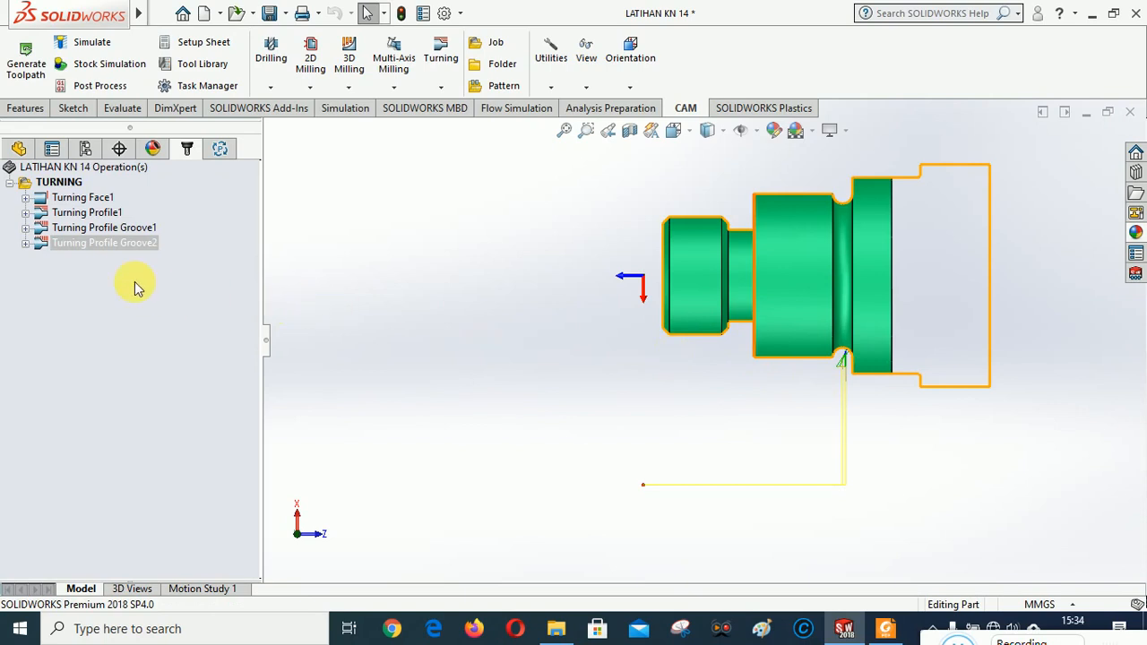
# Run the stock simulation for all TURNING operations including the second groove, closing the events report and the simulation at the end
pyautogui.rightClick(61, 182)
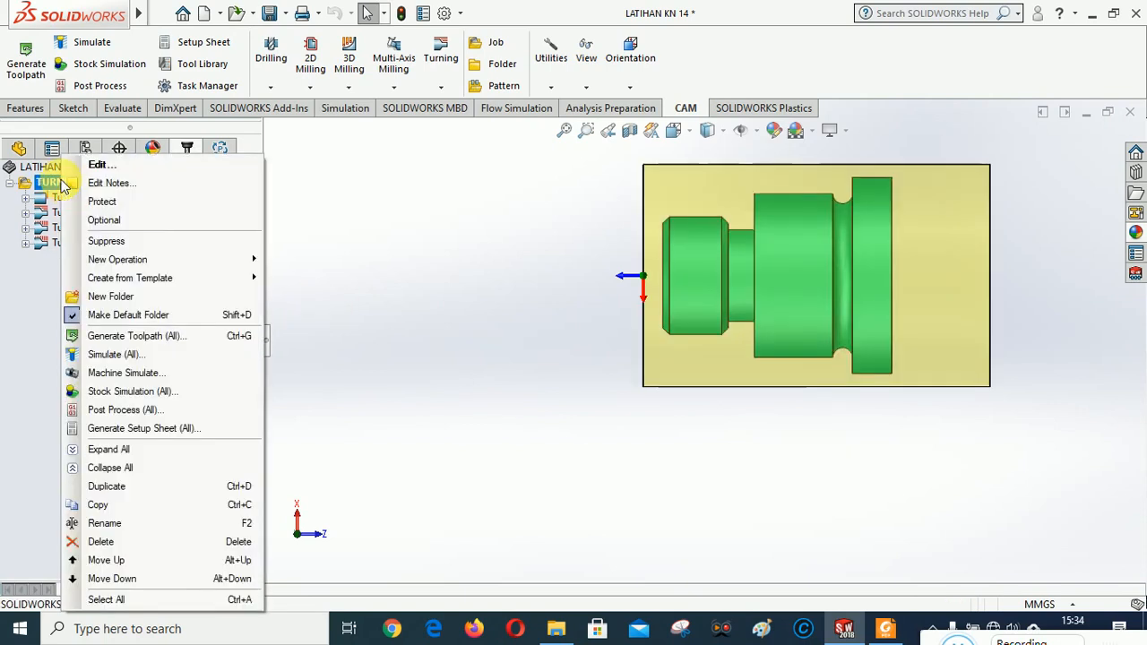
pyautogui.click(115, 393)
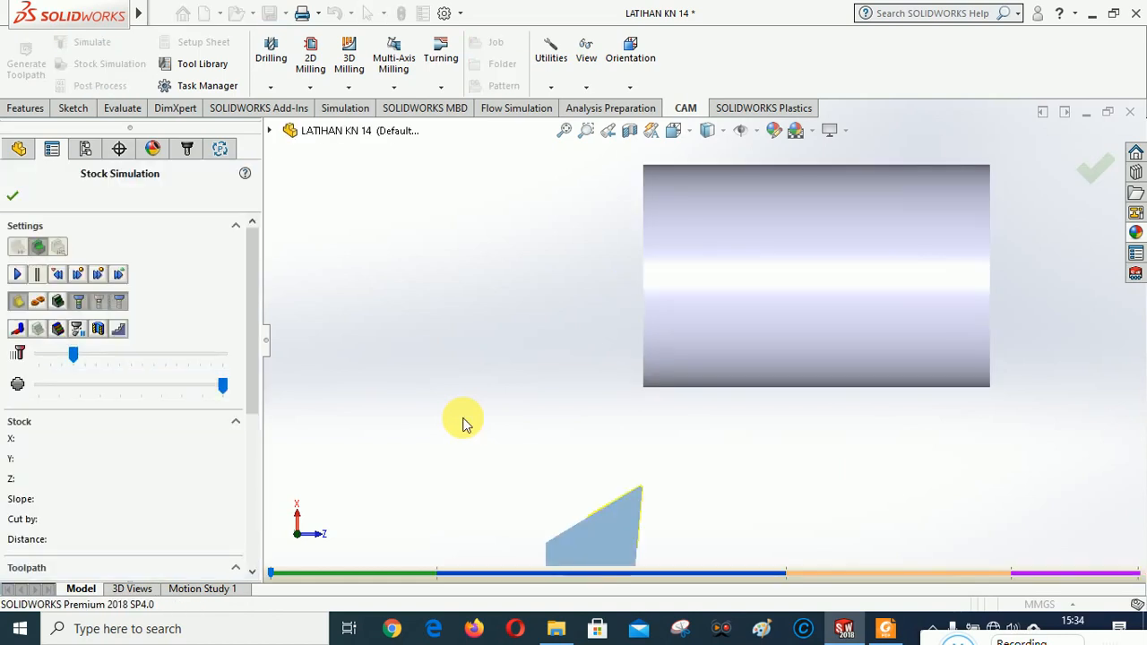
pyautogui.click(16, 276)
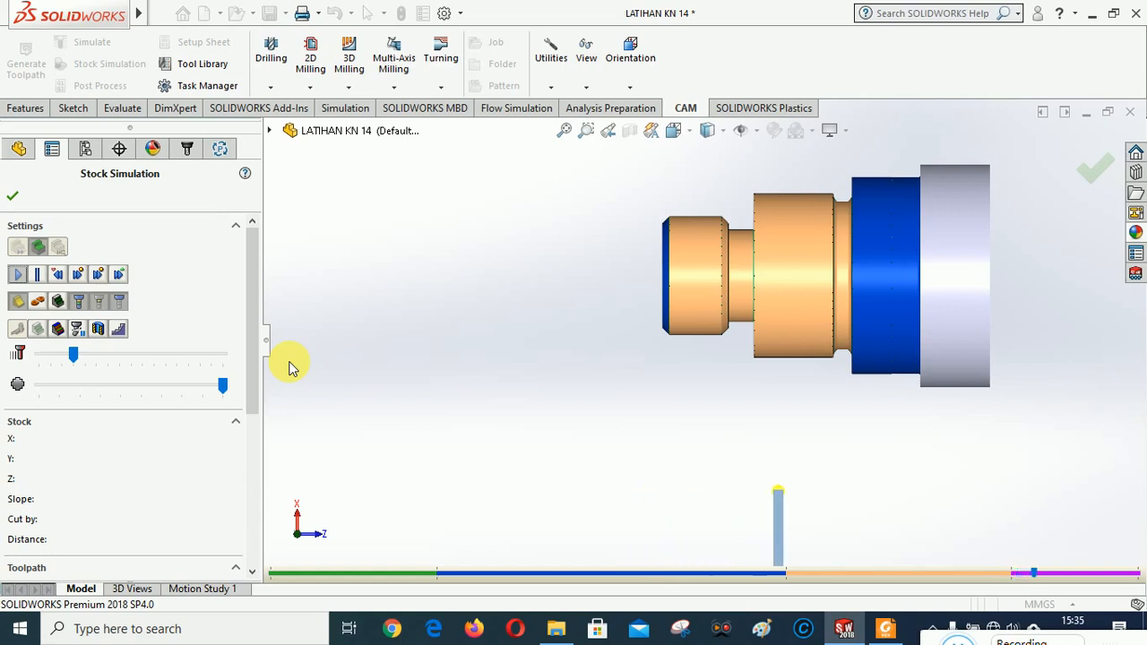
pyautogui.moveTo(840, 333)
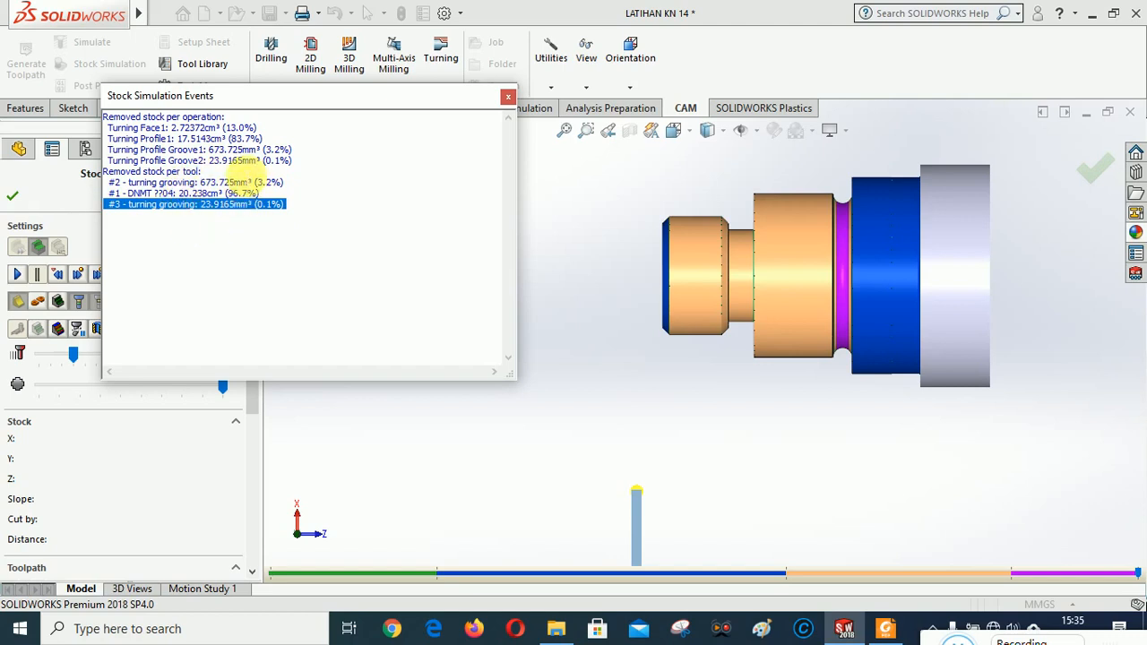
pyautogui.click(508, 98)
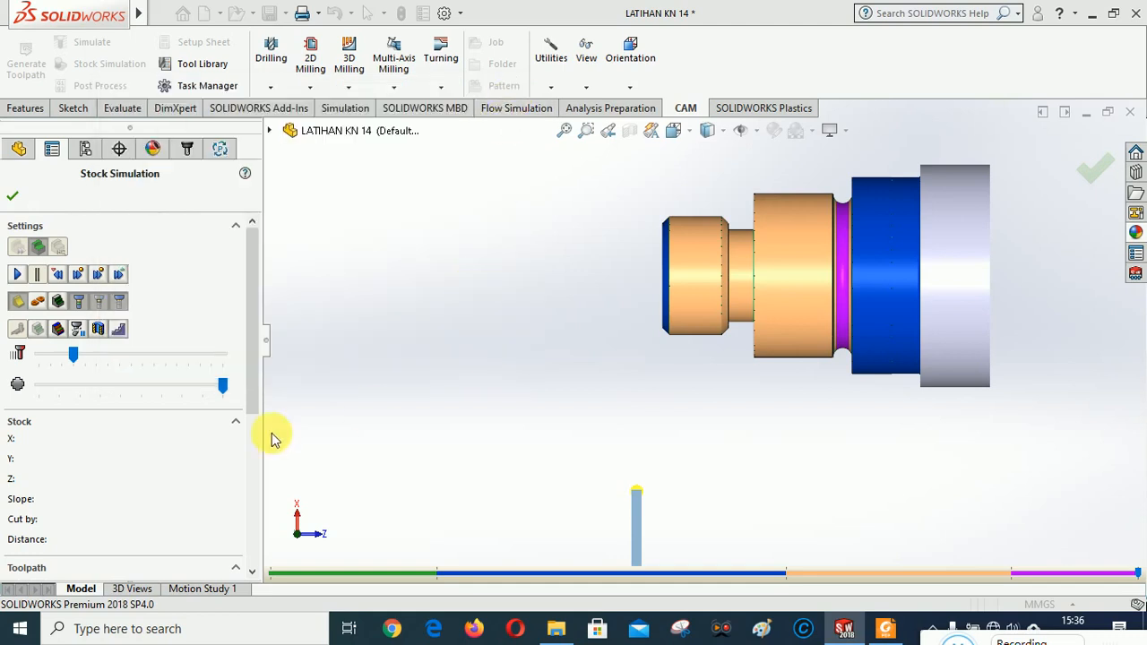
pyautogui.click(12, 199)
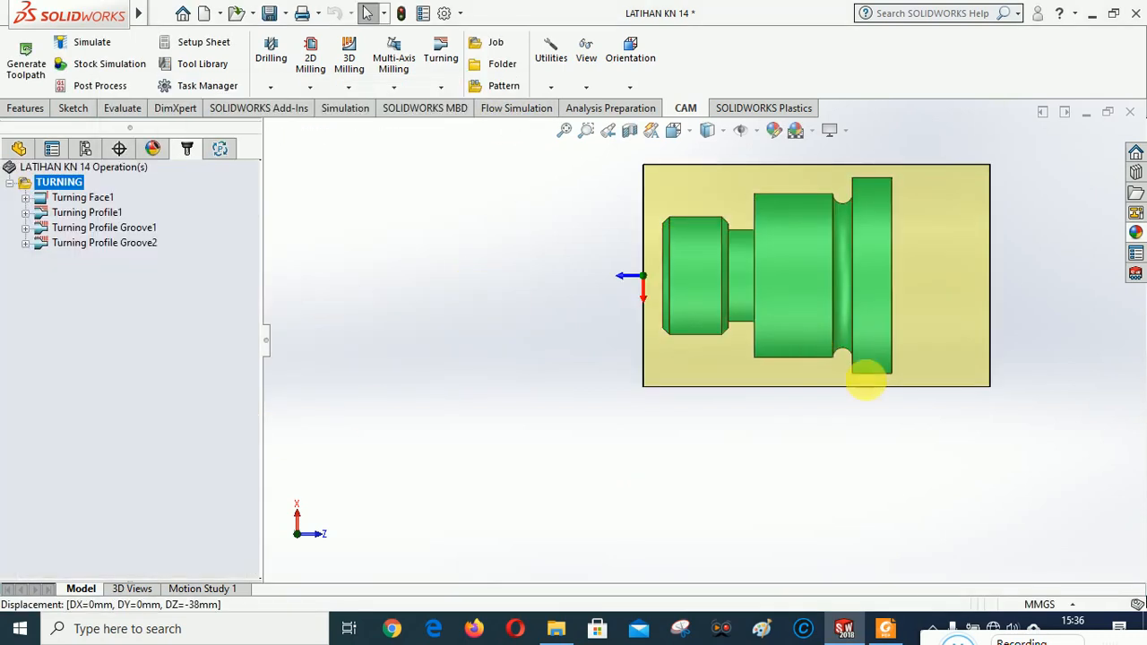
# Switch to the PDF drawing in Foxit Reader, check the threaded end's dimensions in the front view, and return to SOLIDWORKS
pyautogui.click(886, 629)
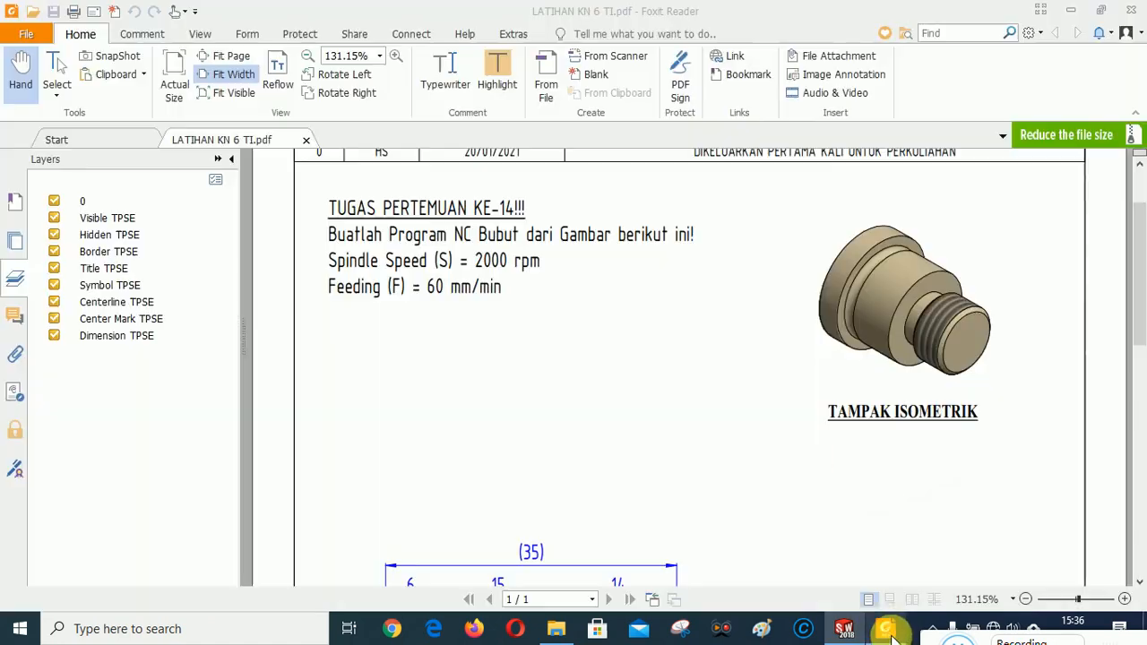
pyautogui.scroll(-5, 732, 528)
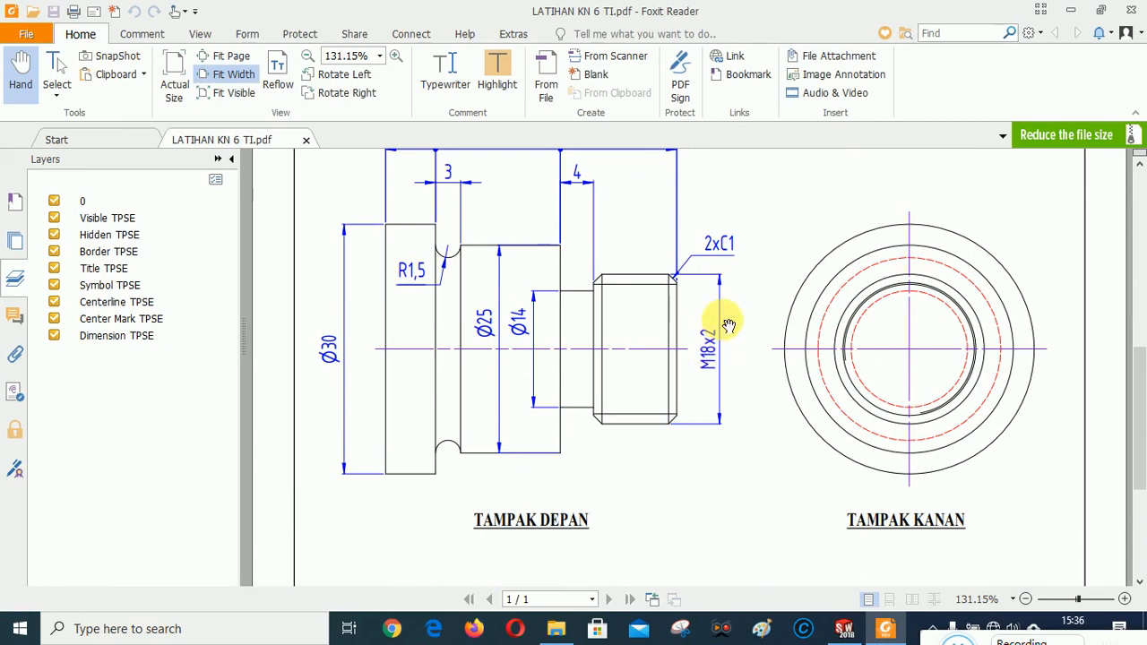
pyautogui.click(842, 631)
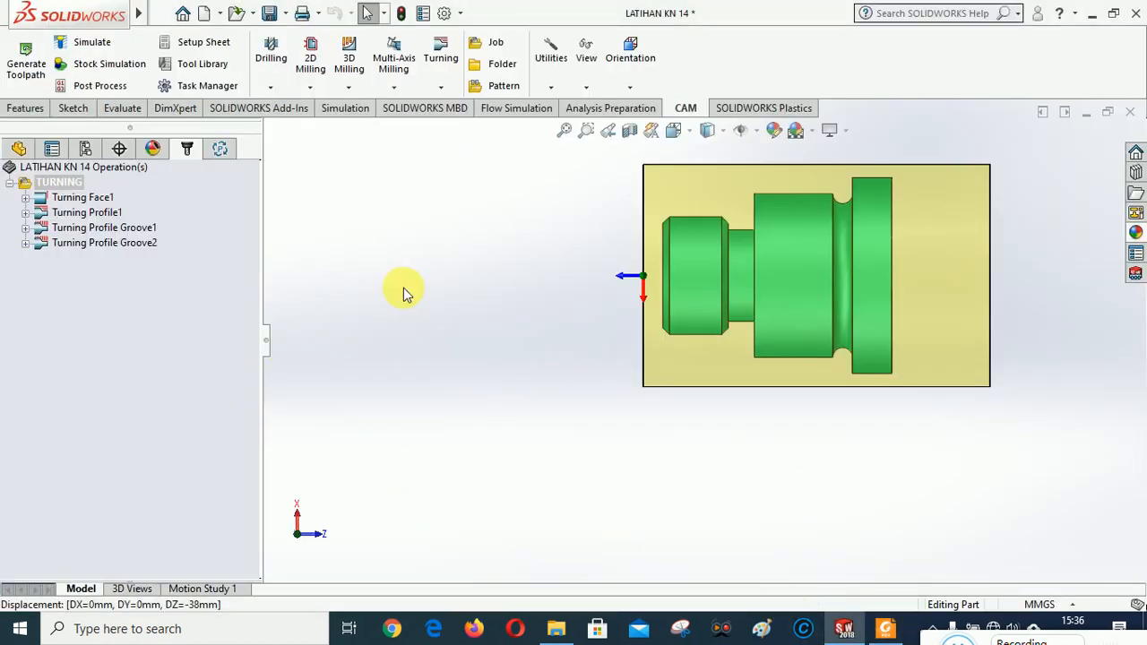
# Start a Turning Thread operation and create a new turning tool for it from the tool library
pyautogui.click(441, 89)
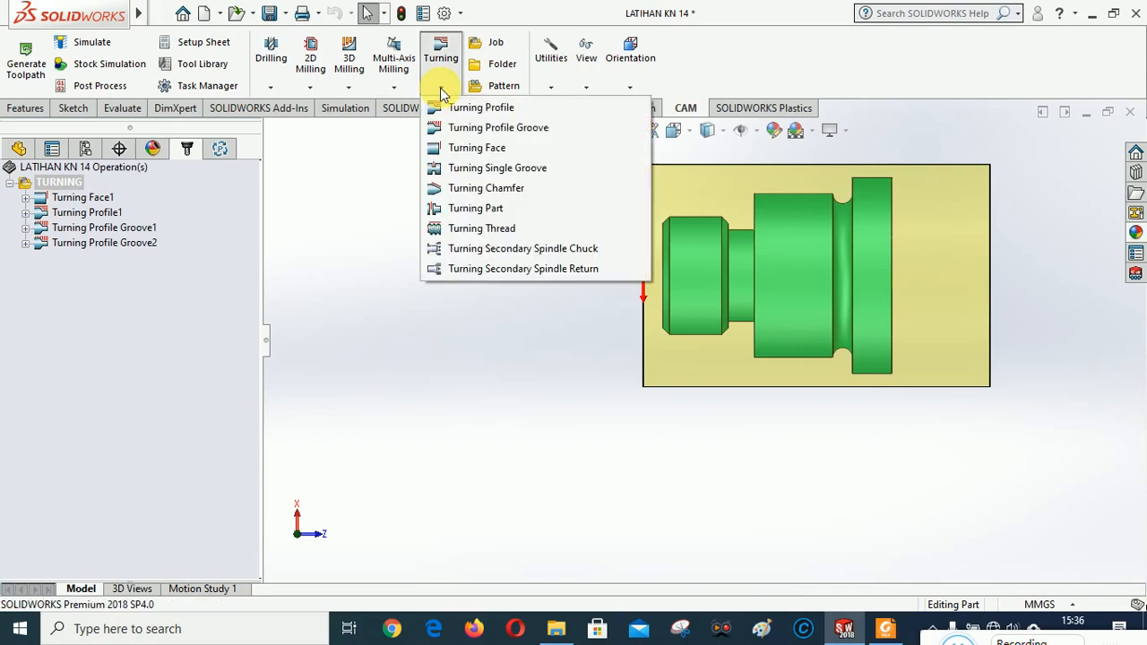
pyautogui.click(471, 229)
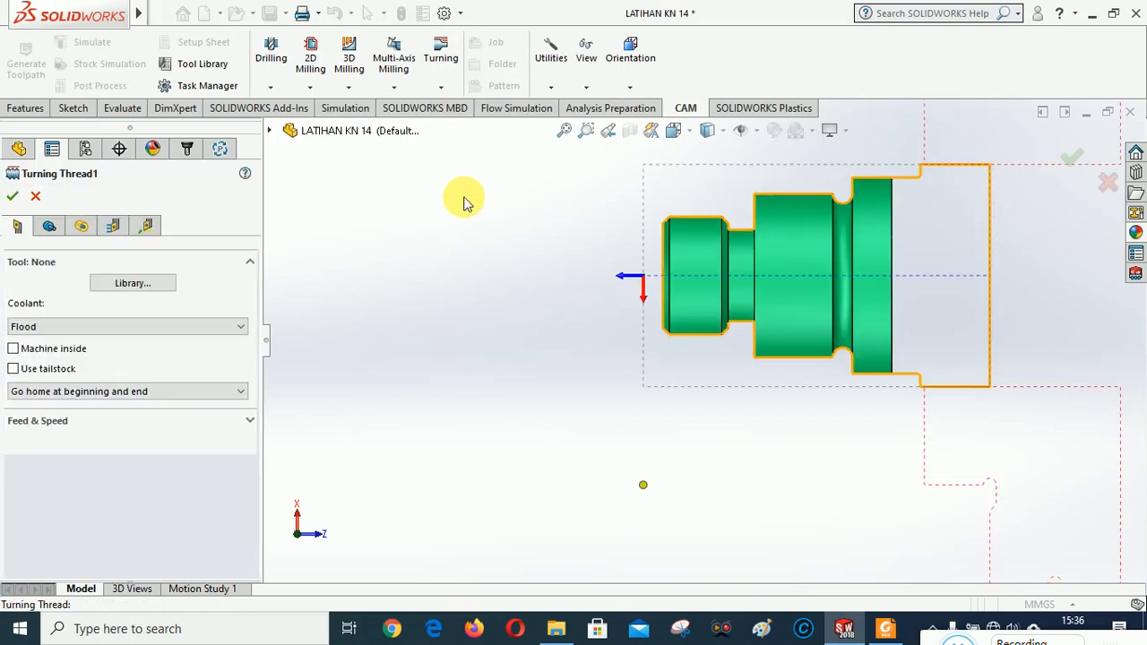
pyautogui.click(133, 284)
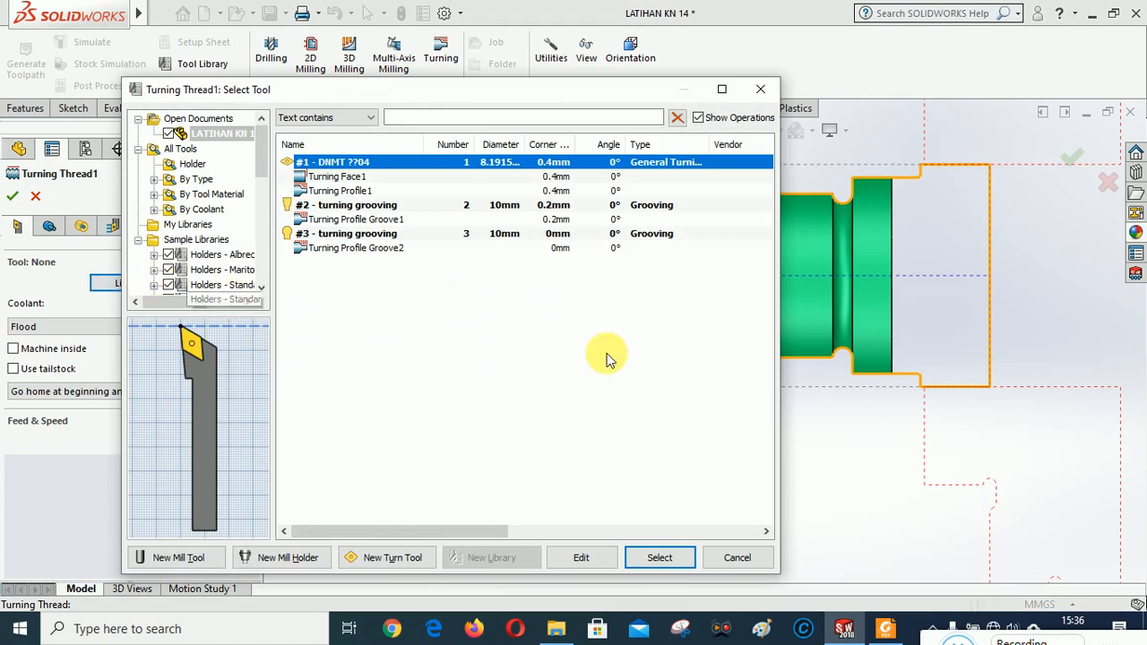
pyautogui.click(392, 558)
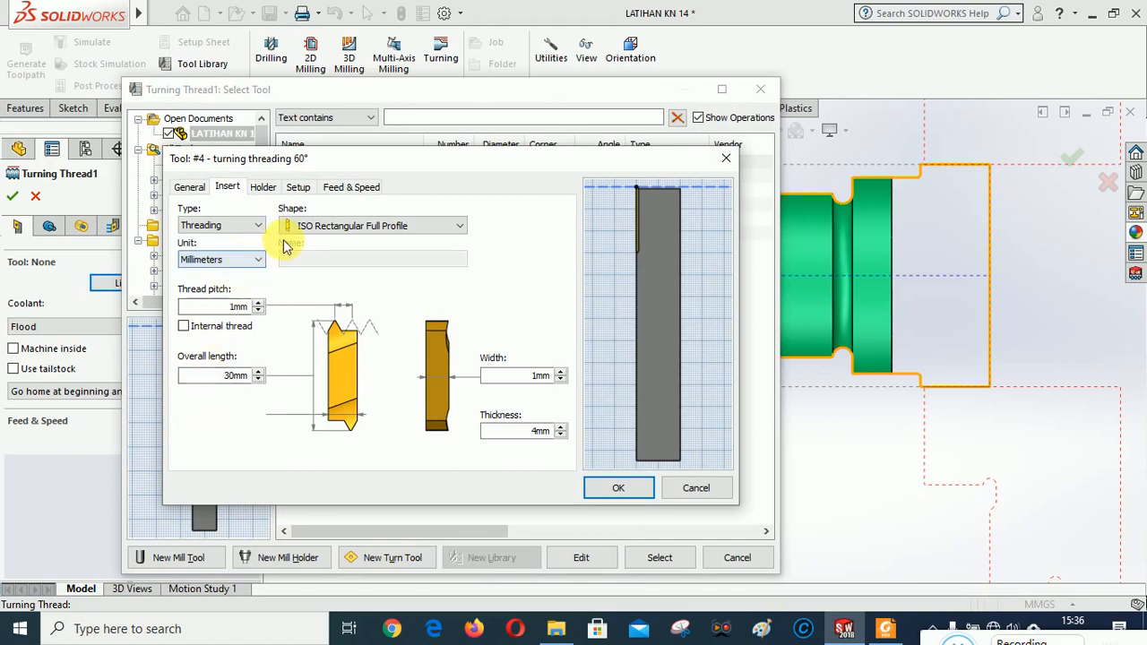
# Define the threading insert as ISO Rectangular Full Profile with a 2 mm thread pitch and 20 mm overall length
pyautogui.click(350, 226)
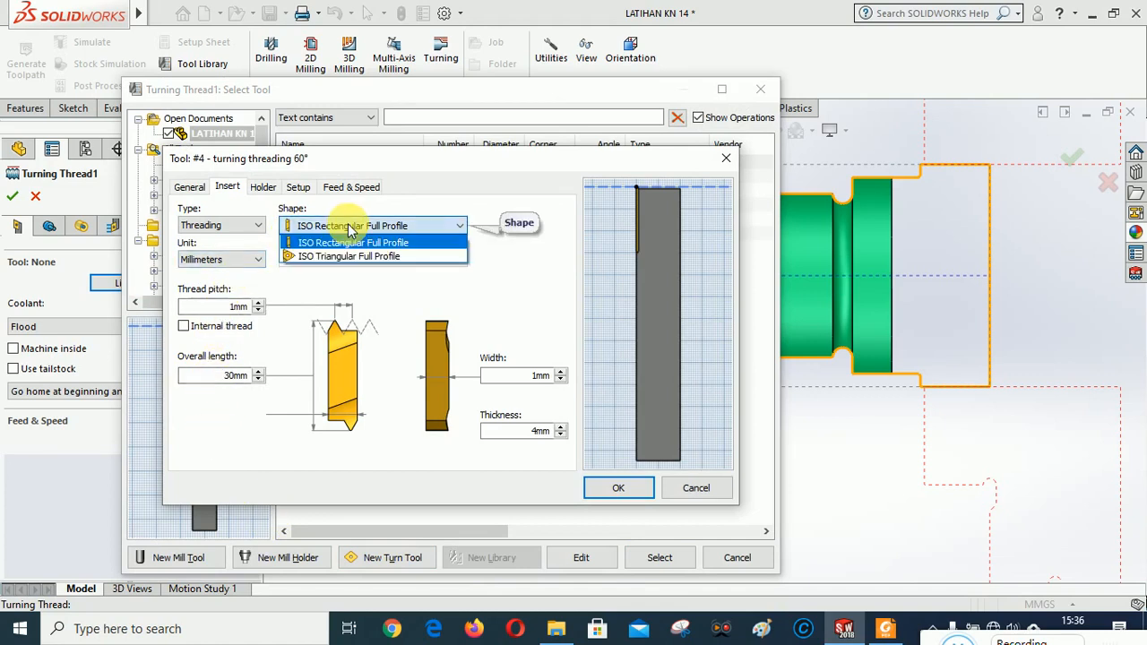
pyautogui.click(349, 242)
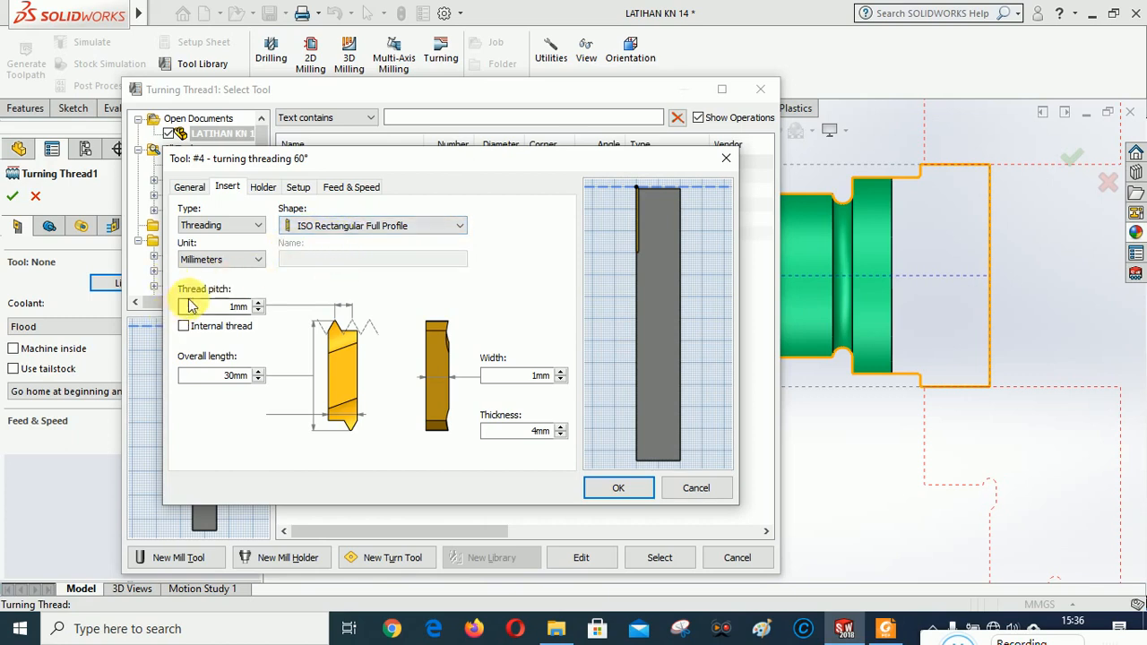
pyautogui.click(258, 303)
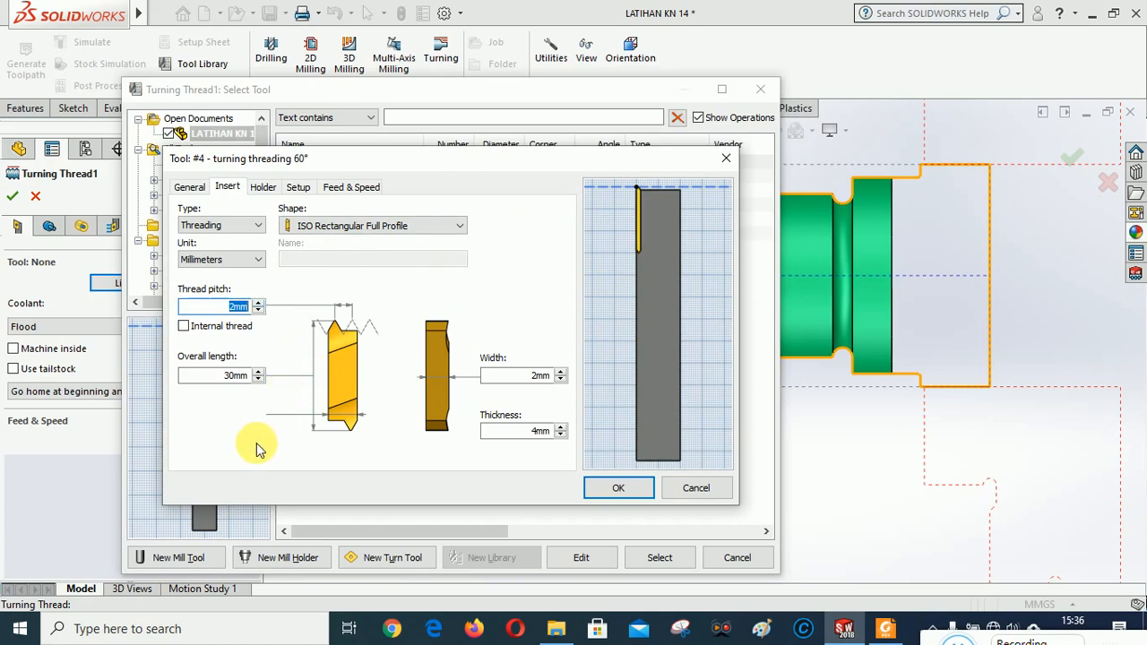
pyautogui.click(229, 376)
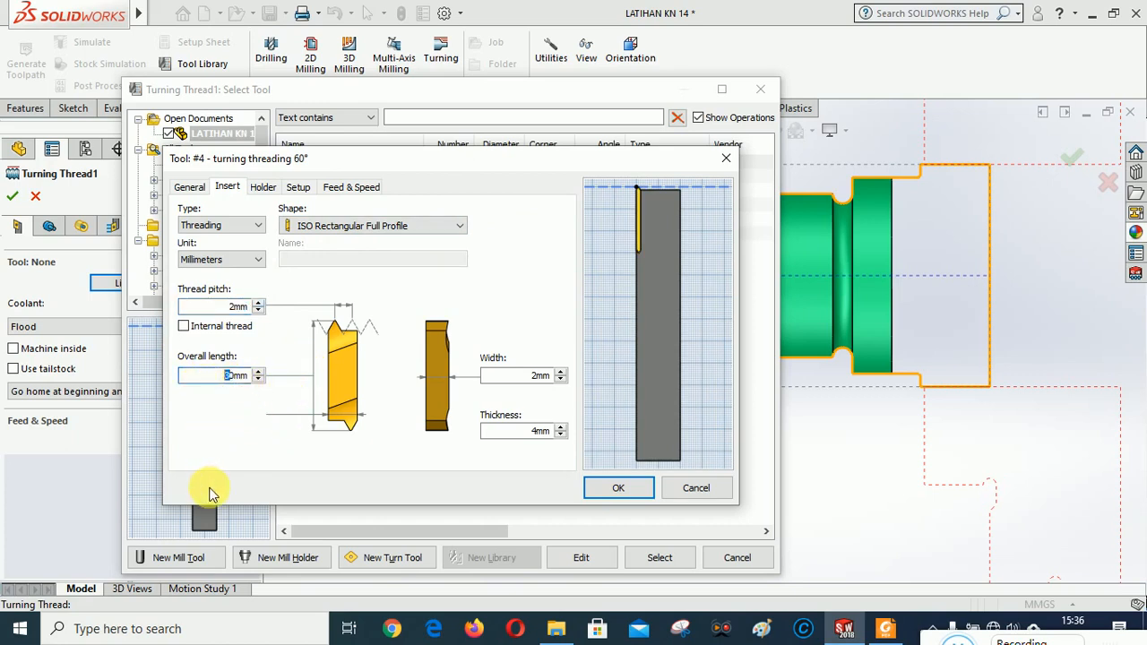
pyautogui.write('20')
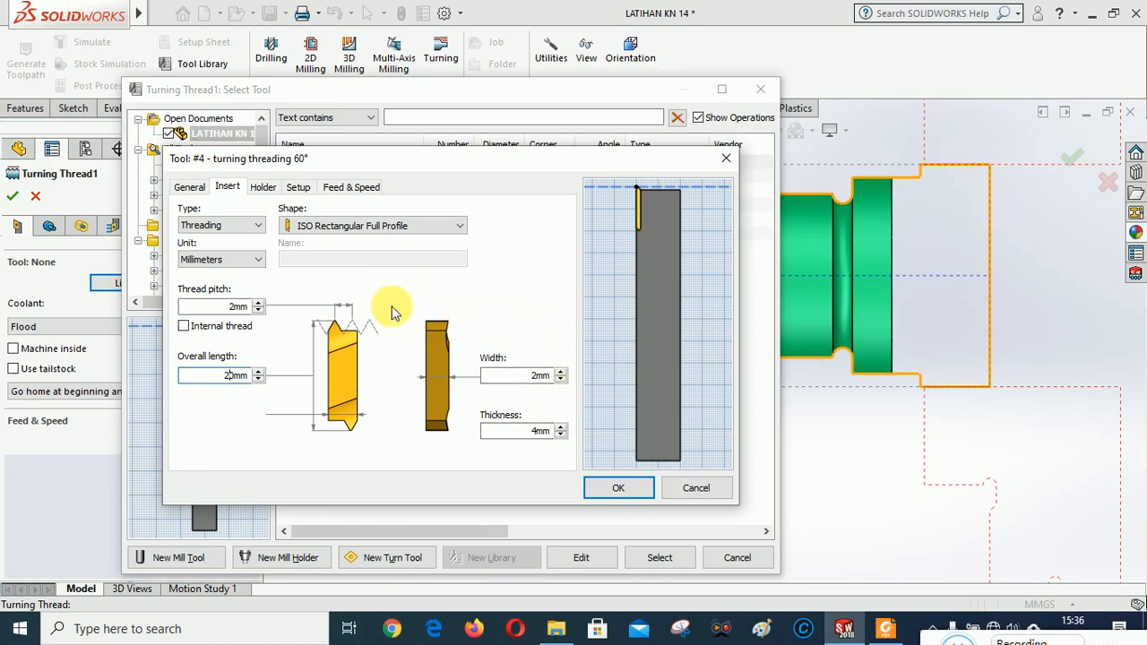
# Size the threading tool's holder with 10 mm shank height and width, 85 mm overall length and 22 mm head length
pyautogui.click(265, 188)
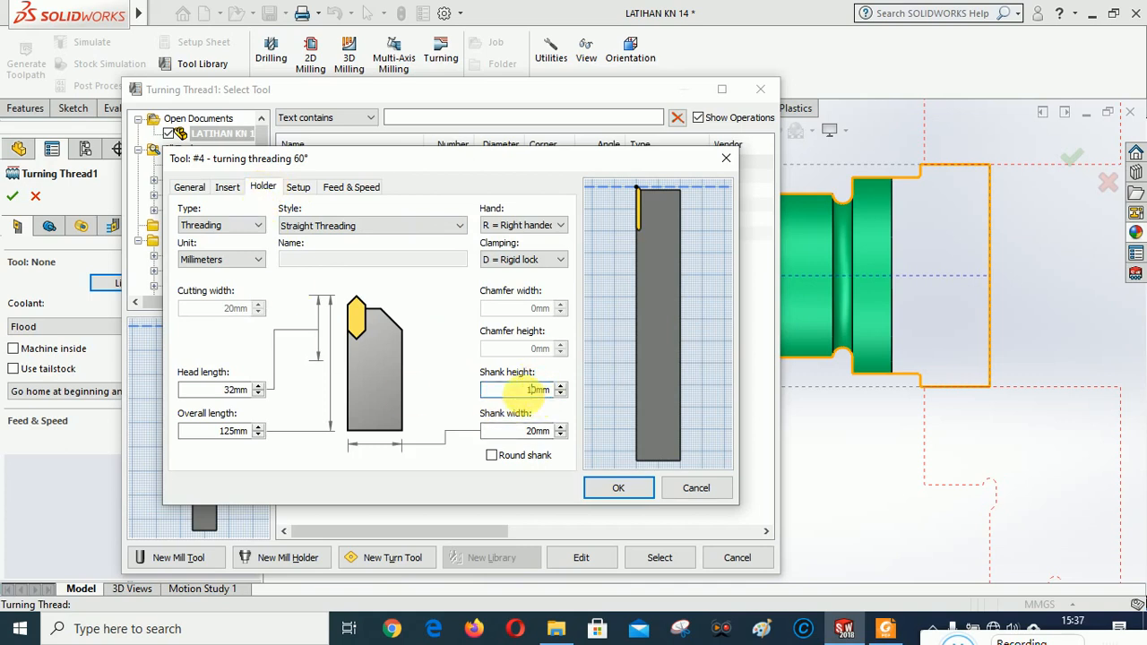
pyautogui.write('10')
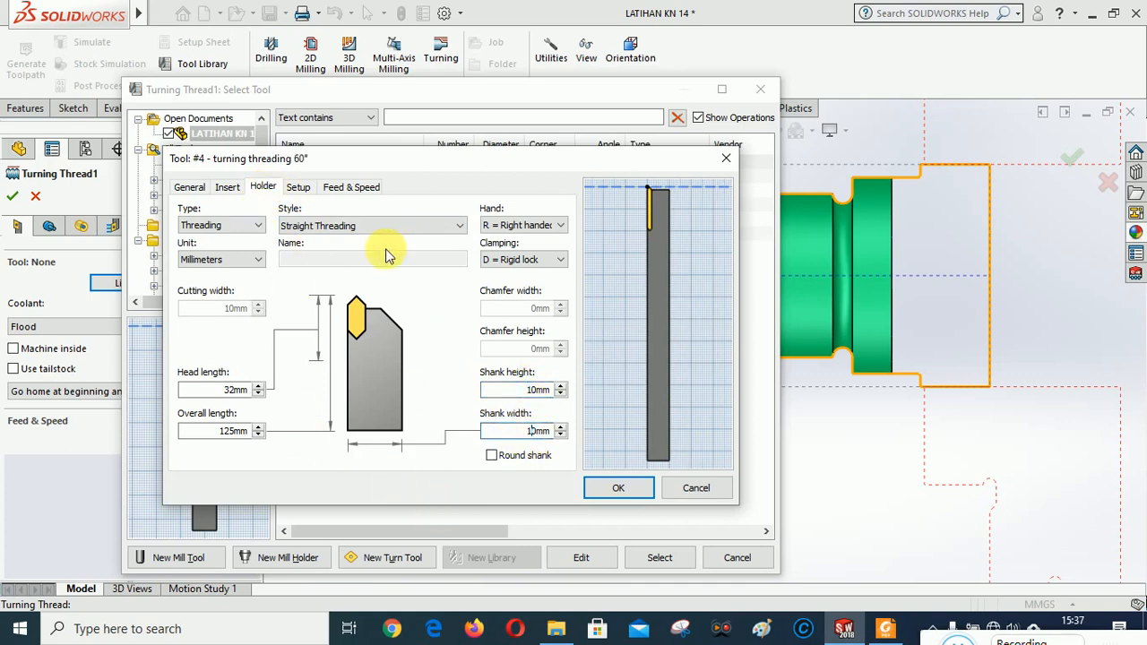
pyautogui.click(233, 431)
pyautogui.moveTo(233, 431); pyautogui.dragTo(195, 438)
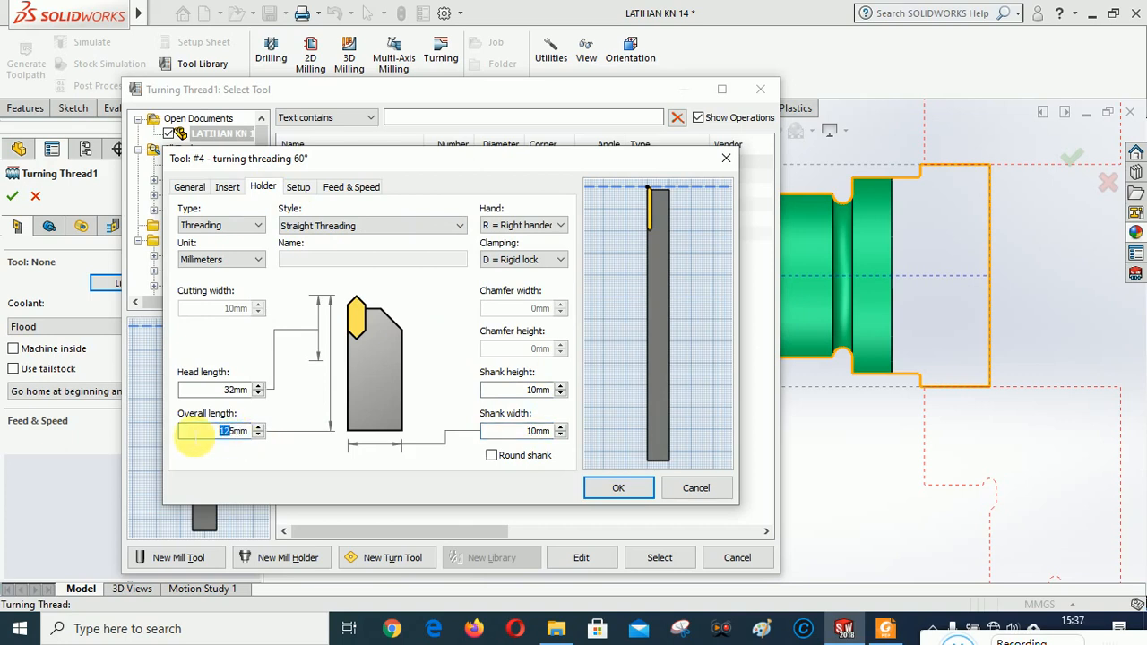
pyautogui.write('8')
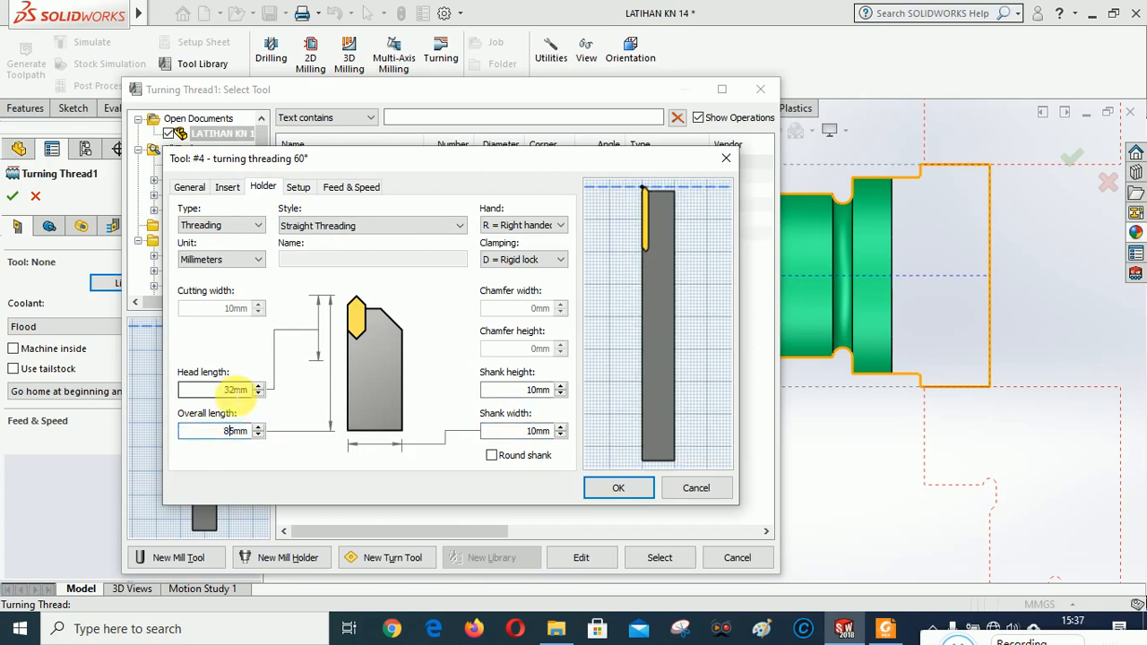
pyautogui.write('2')
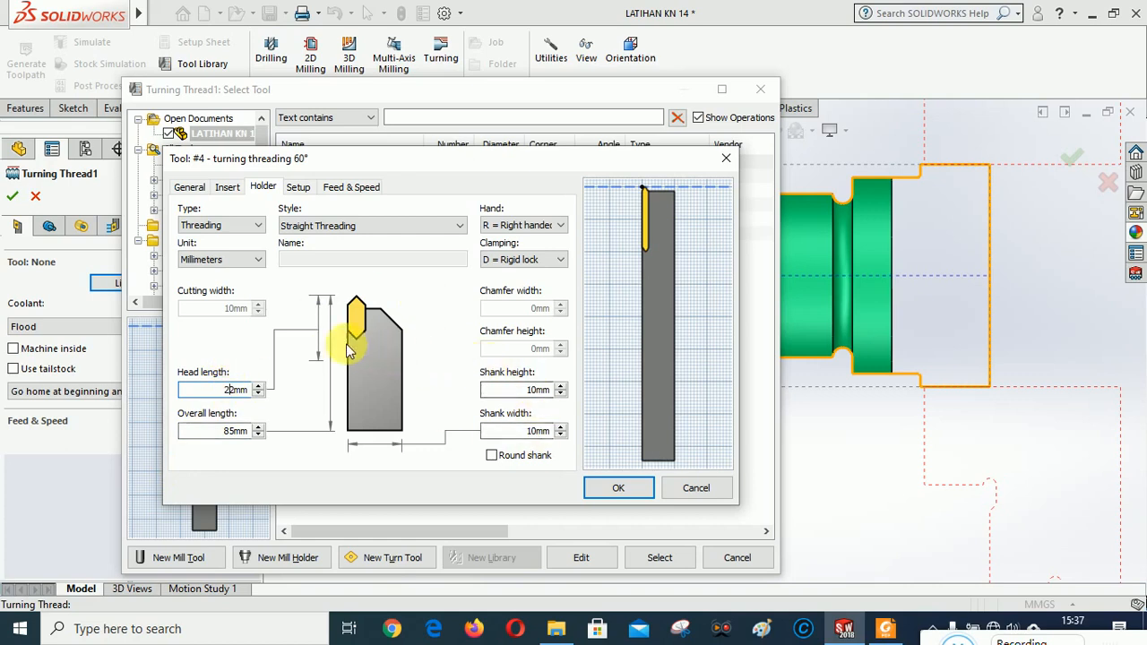
# Try the Offset Threading and Face Threading holder styles, then return to Straight Threading
pyautogui.click(399, 228)
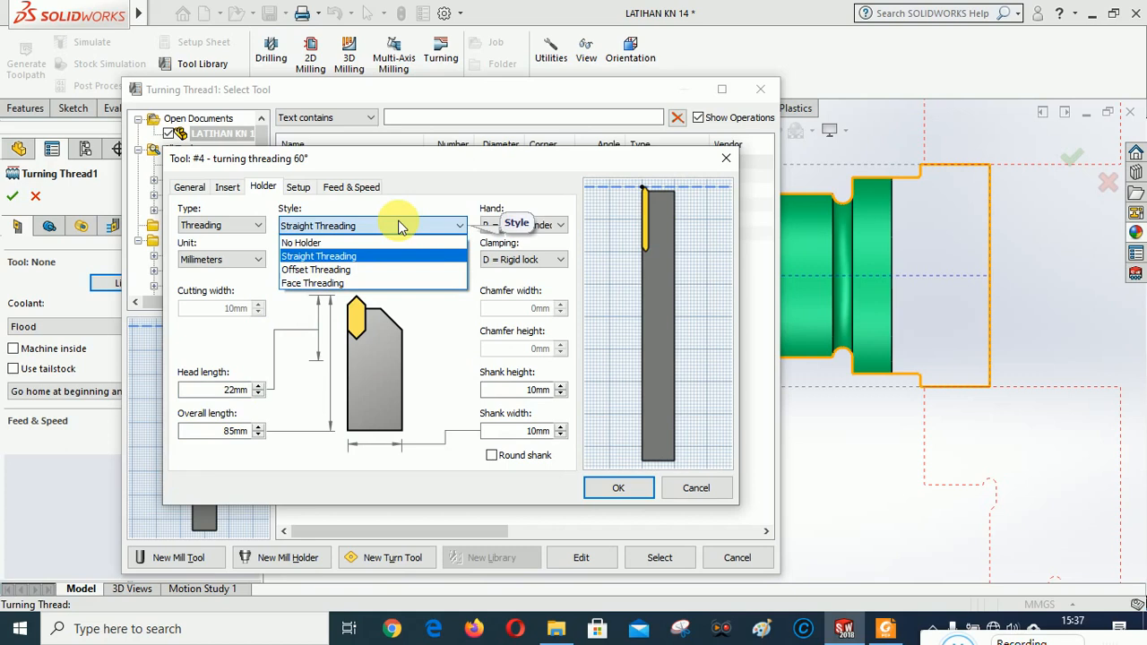
pyautogui.click(364, 270)
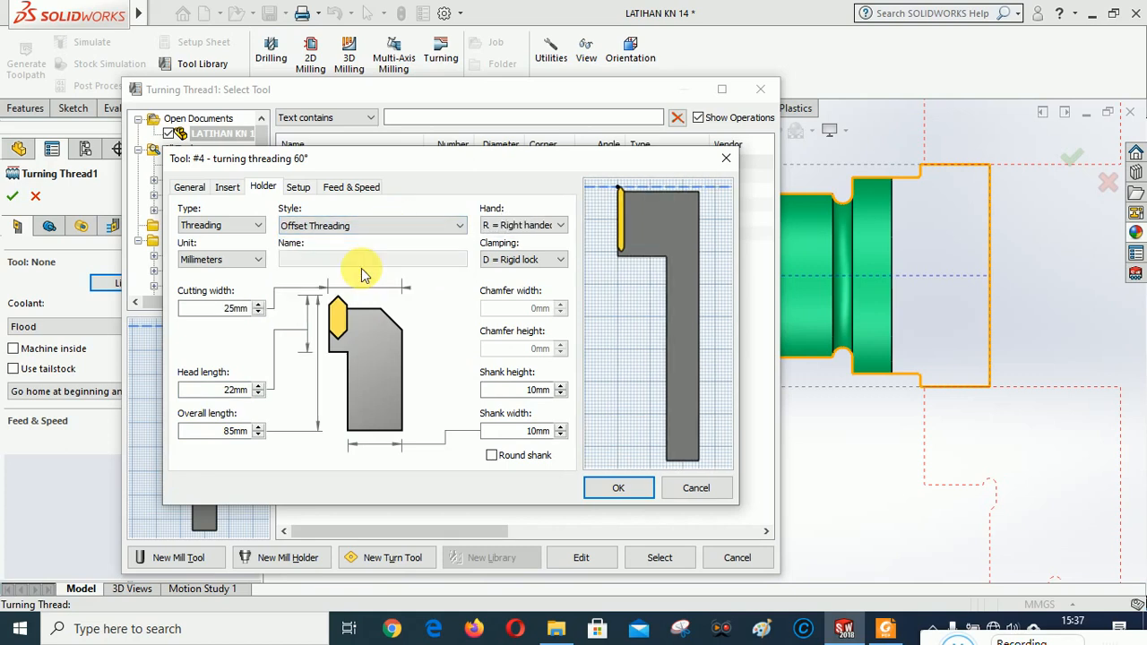
pyautogui.click(371, 226)
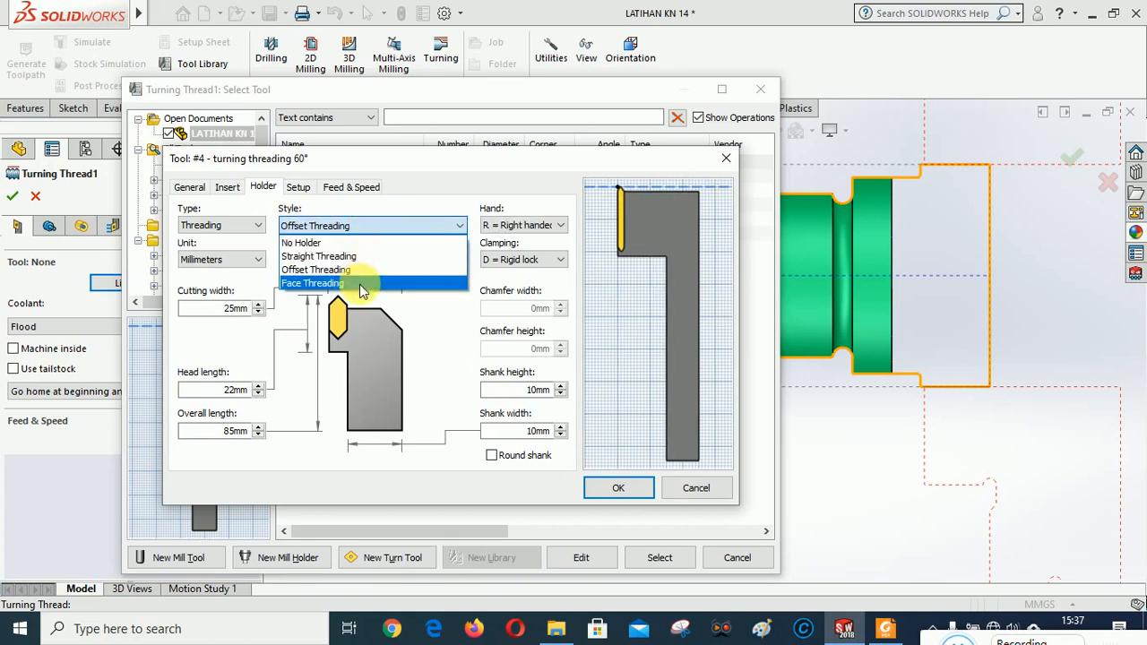
pyautogui.click(363, 289)
pyautogui.click(364, 228)
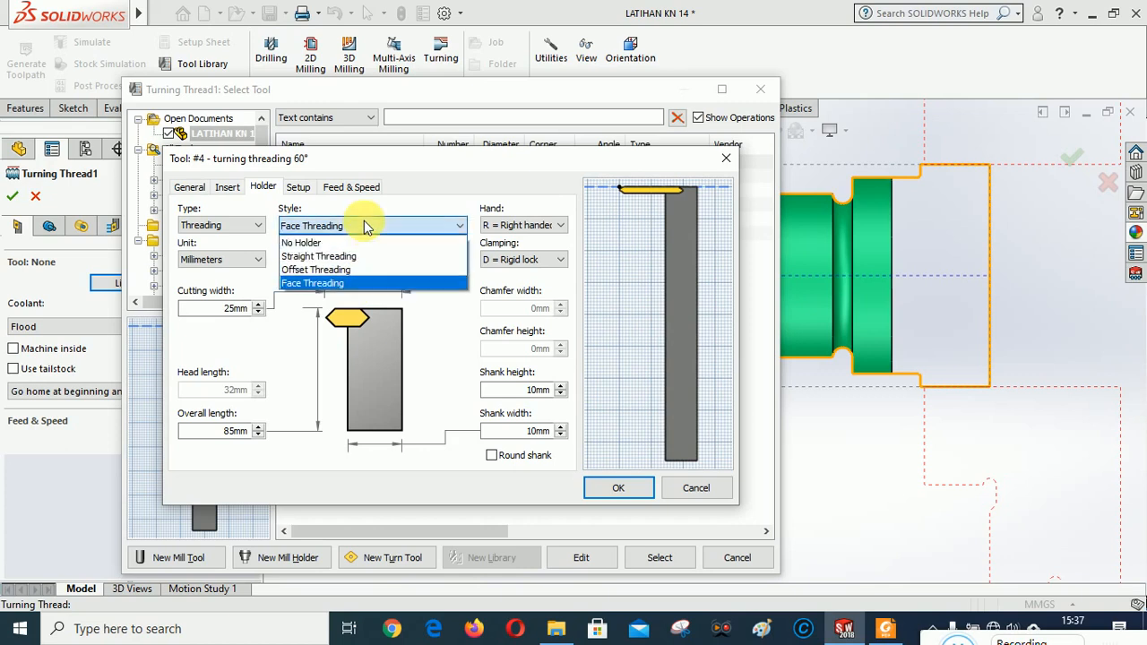
pyautogui.click(358, 255)
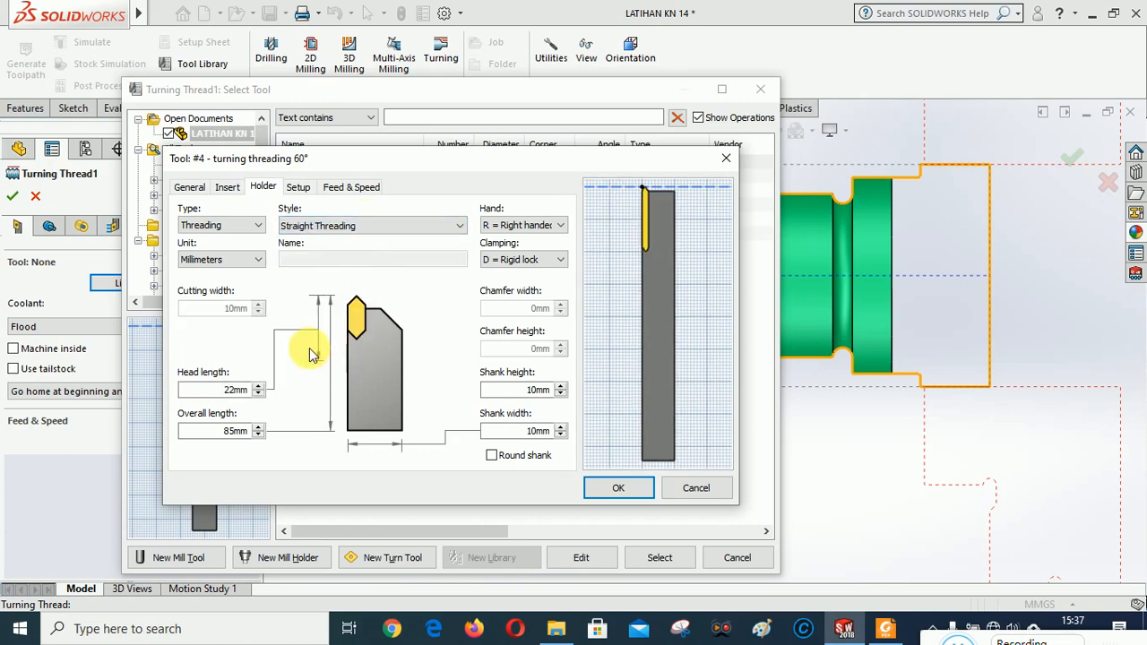
# Set the threading tool's spindle speed to 2000 rpm and its cutting feedrate to 60 mm/min
pyautogui.click(337, 186)
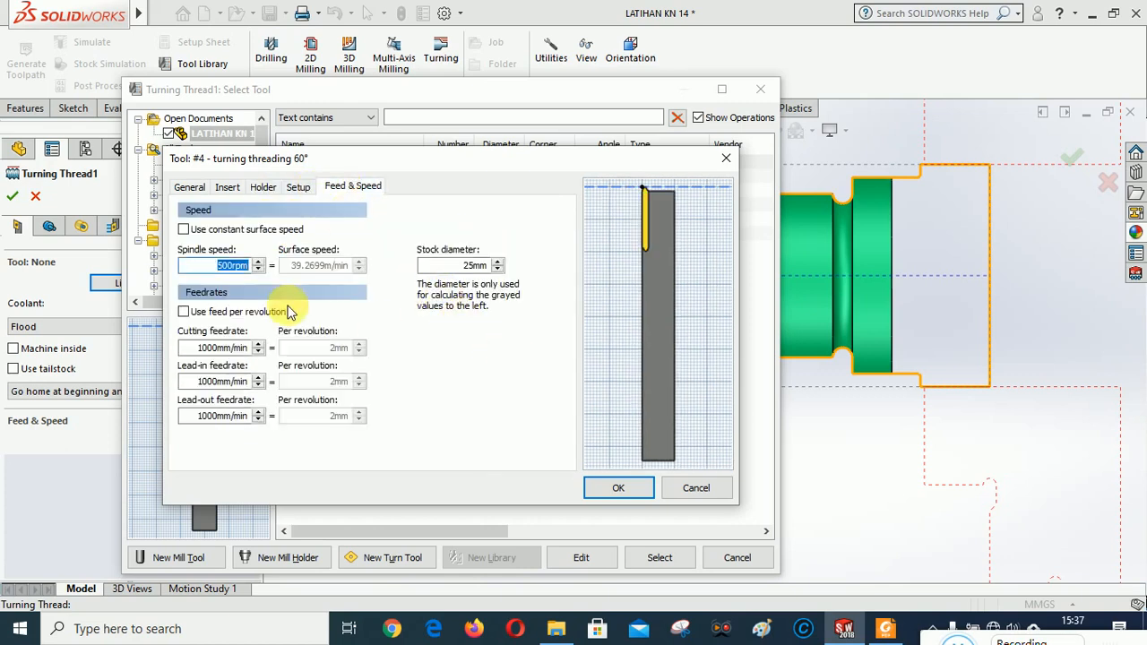
pyautogui.moveTo(227, 271); pyautogui.dragTo(206, 273)
pyautogui.write('2')
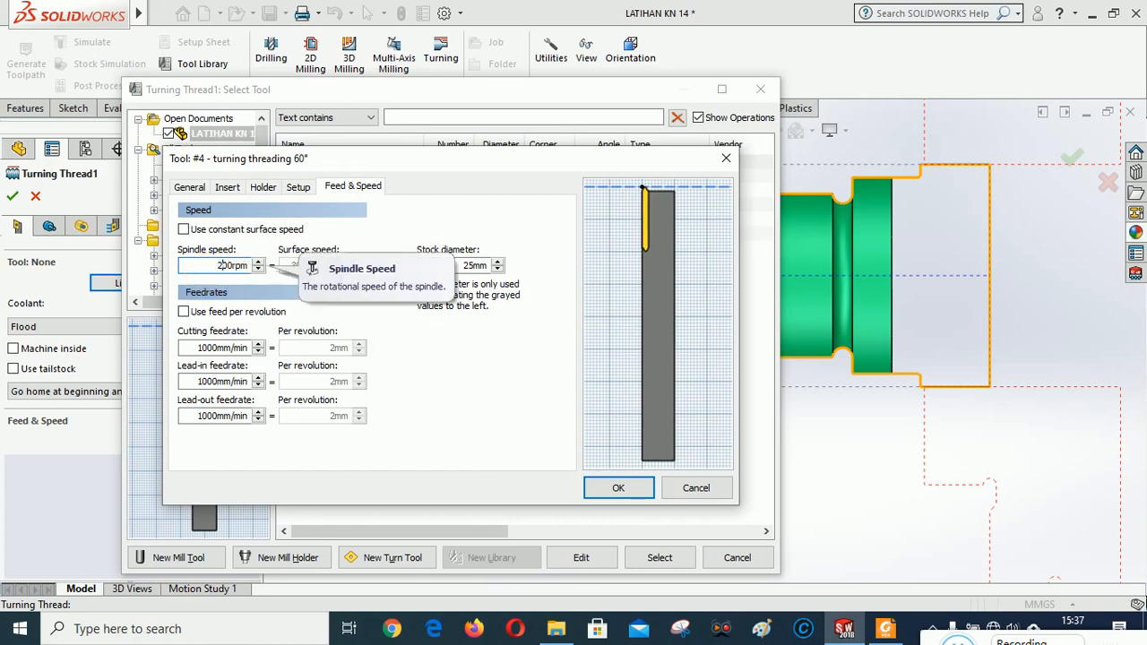
pyautogui.write('00')
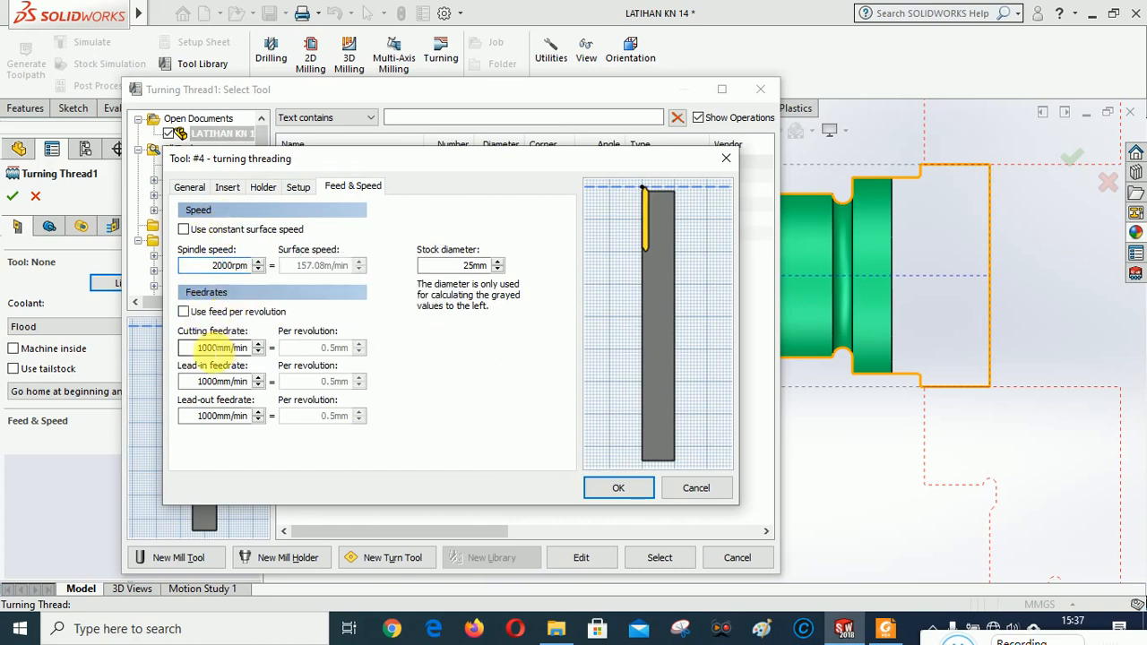
pyautogui.moveTo(215, 347); pyautogui.dragTo(195, 348)
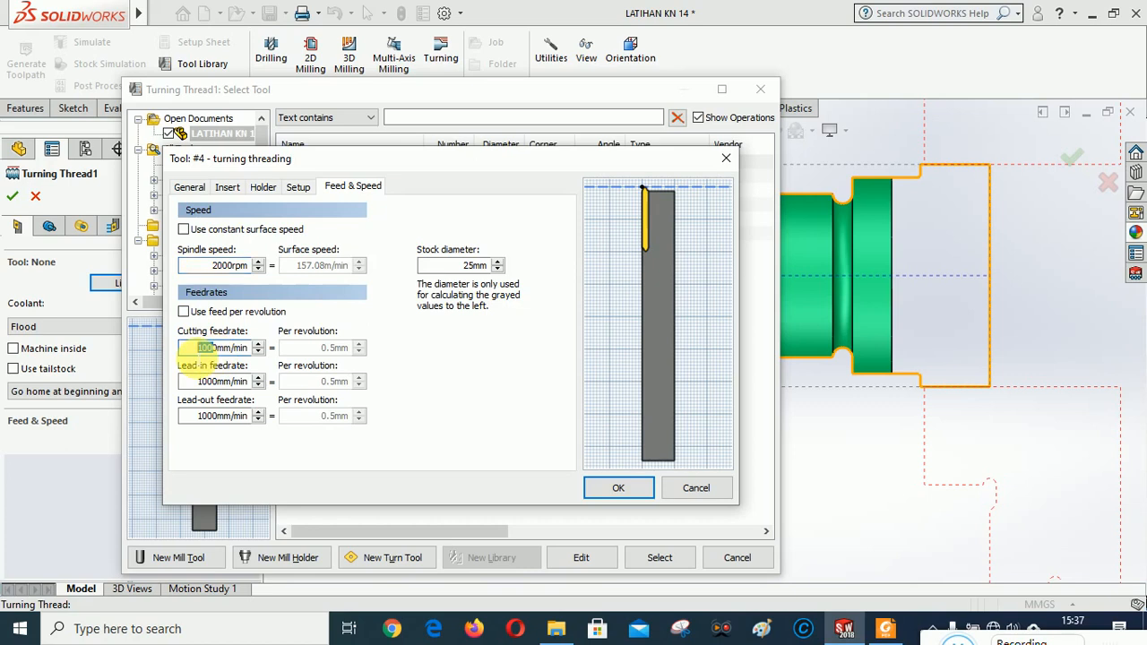
pyautogui.write('6')
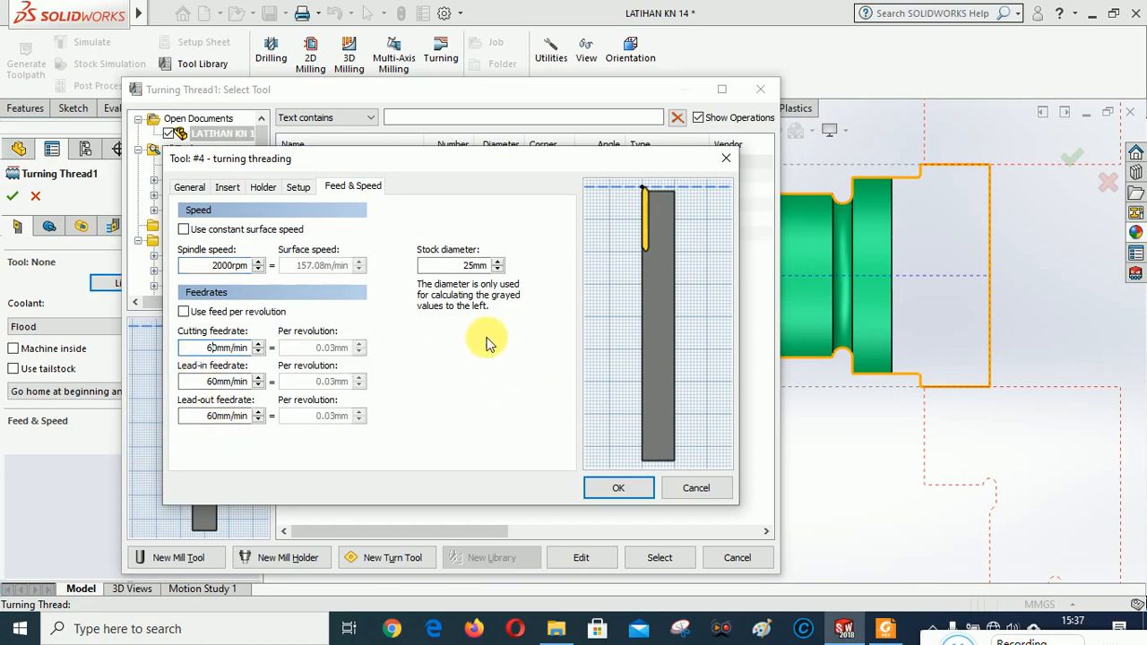
# Recheck the insert settings, accept the new threading tool and assign it to the thread operation
pyautogui.click(228, 187)
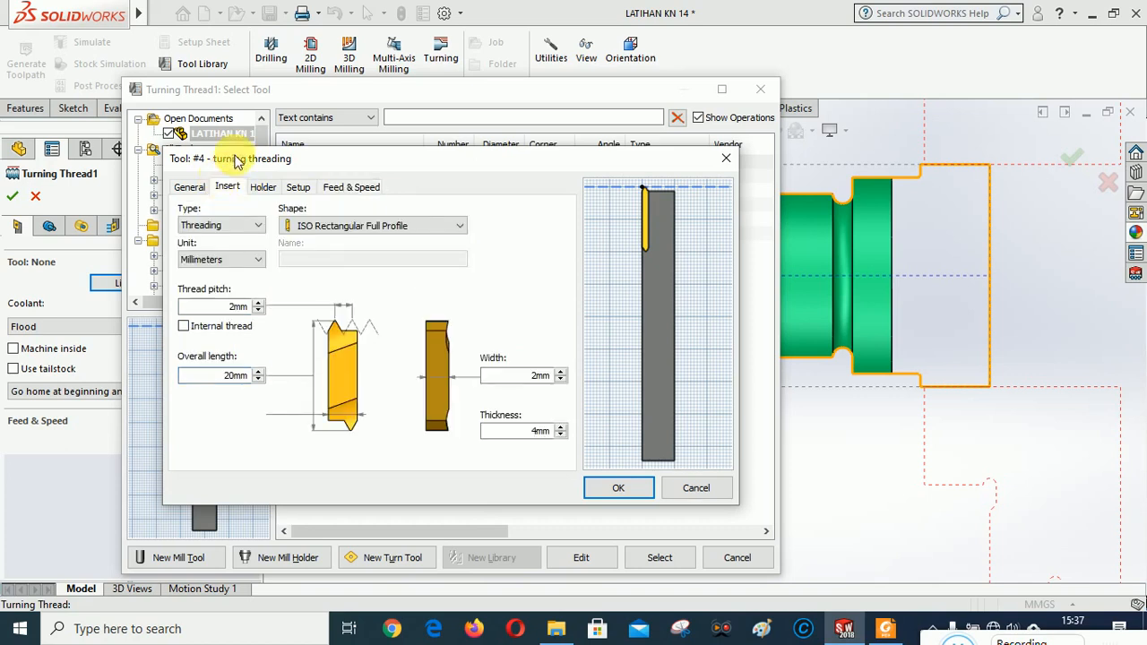
pyautogui.click(600, 487)
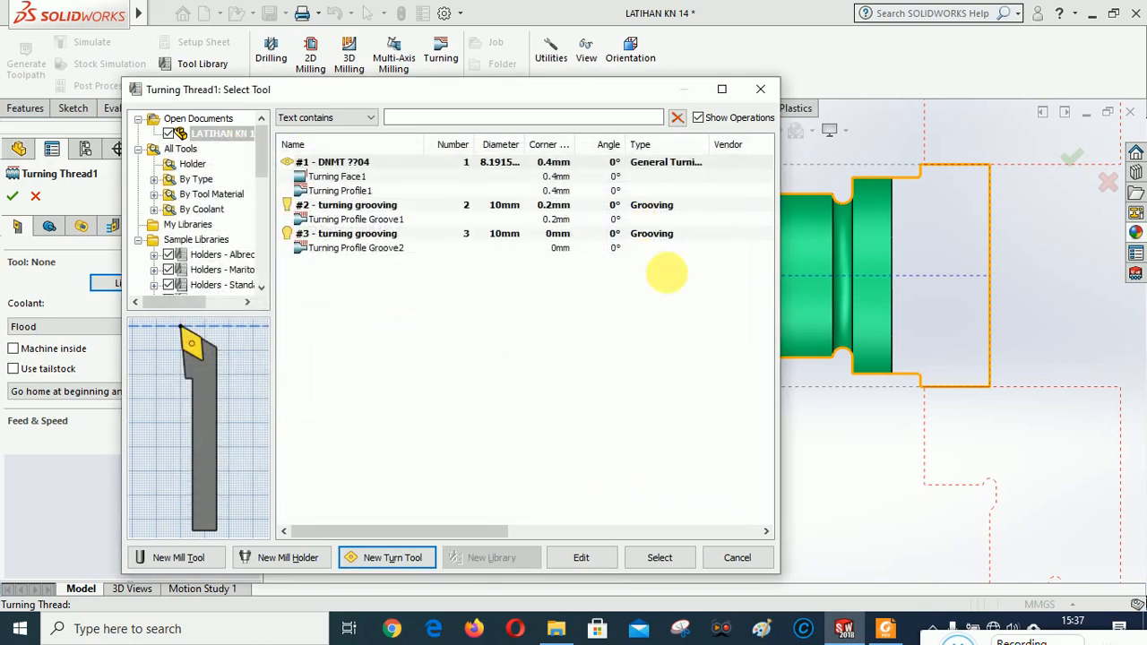
pyautogui.click(660, 558)
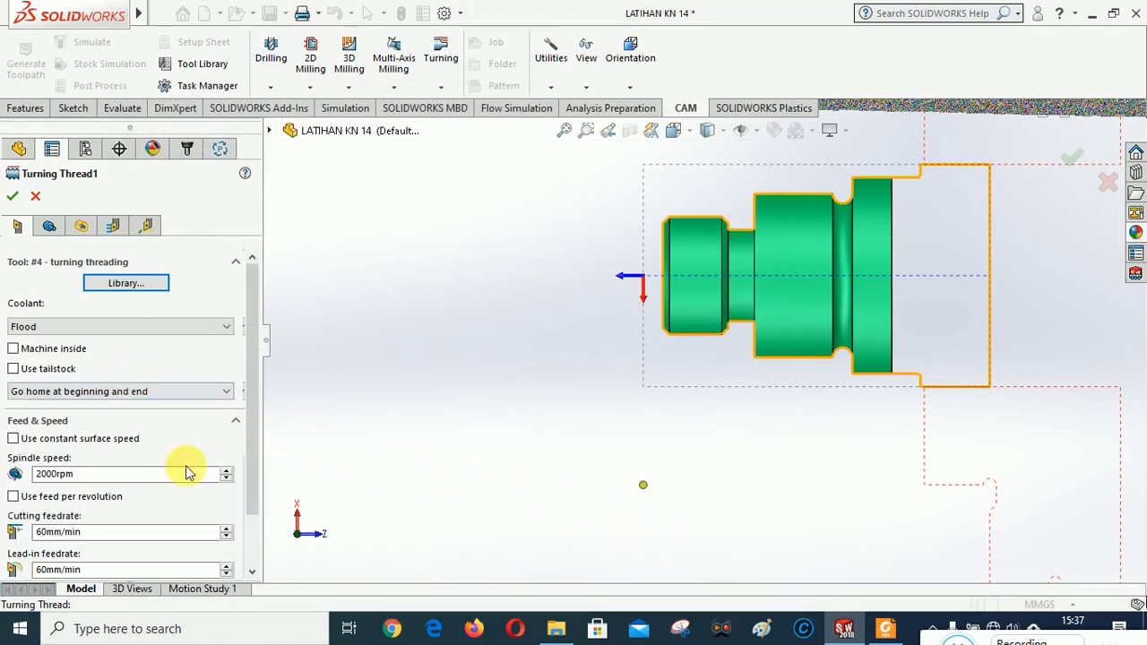
pyautogui.moveTo(248, 376); pyautogui.dragTo(256, 320)
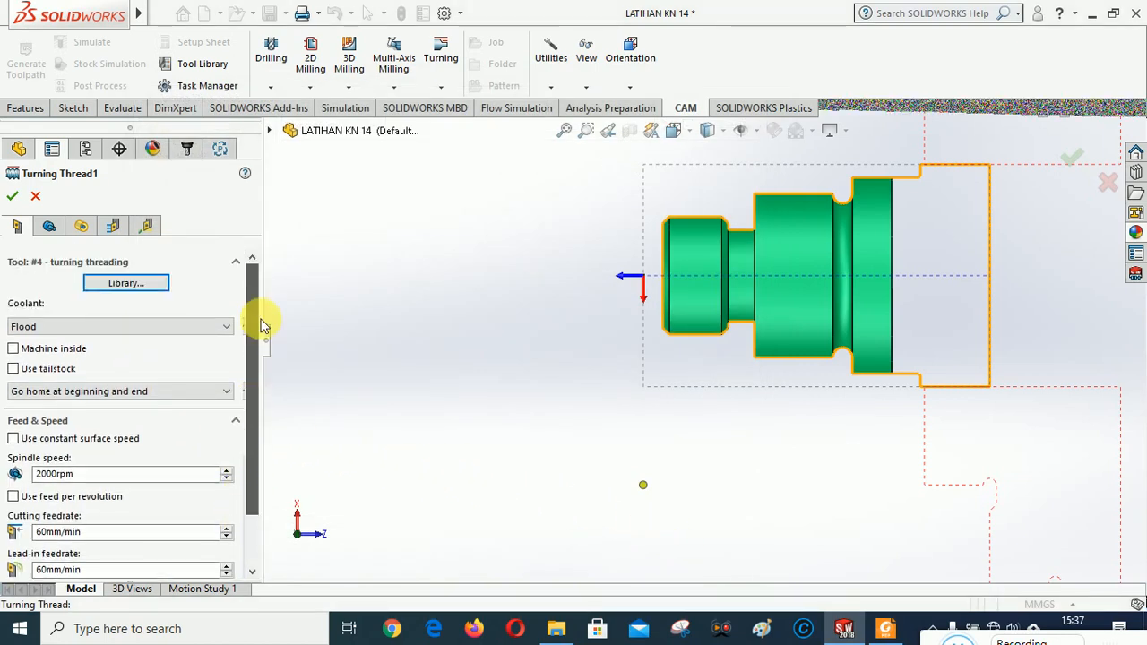
# Select the cylindrical face at the shaft's small end as the thread geometry
pyautogui.click(49, 225)
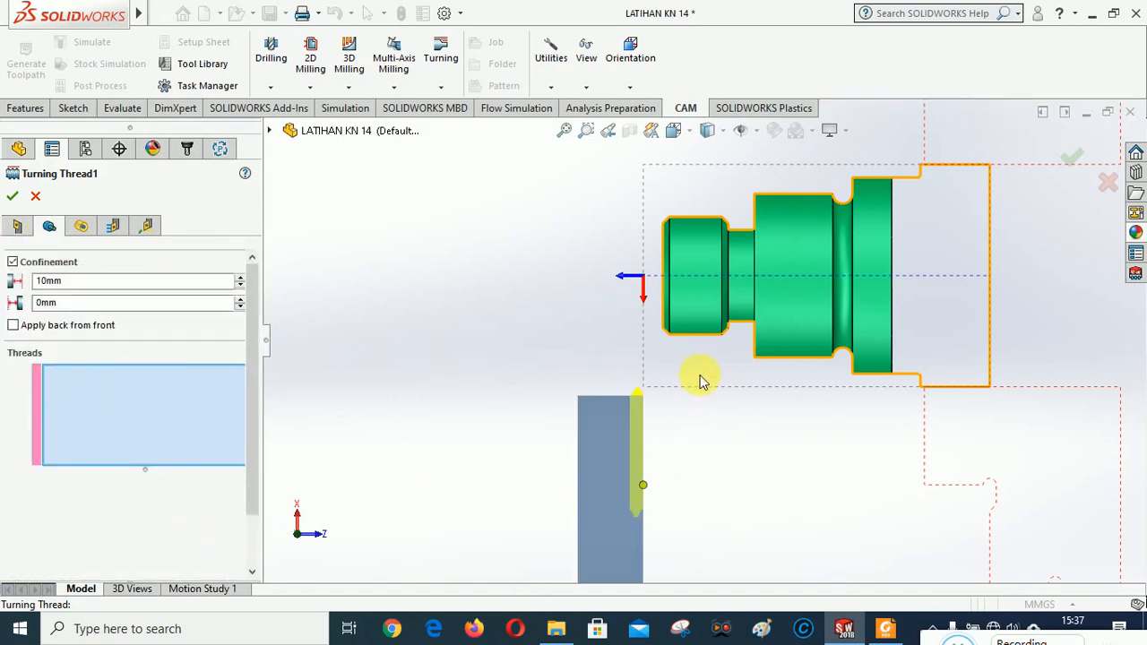
pyautogui.click(690, 333)
pyautogui.click(686, 327)
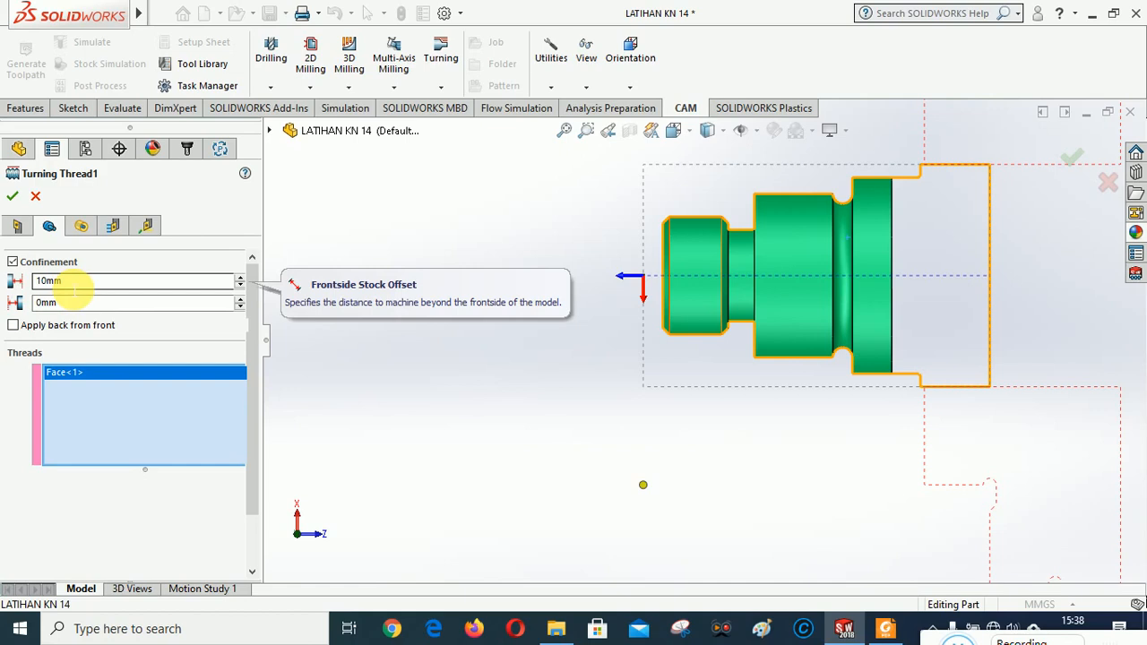
# Set the thread confinement's frontside and backside stock offsets to 2 mm each
pyautogui.click(72, 305)
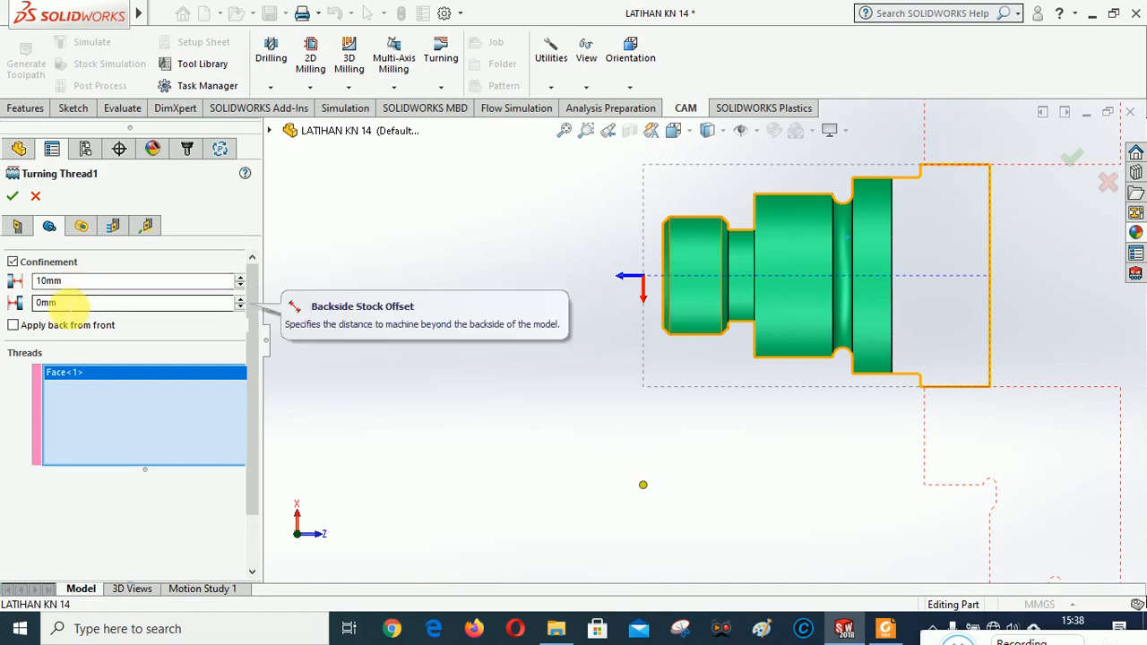
pyautogui.click(50, 281)
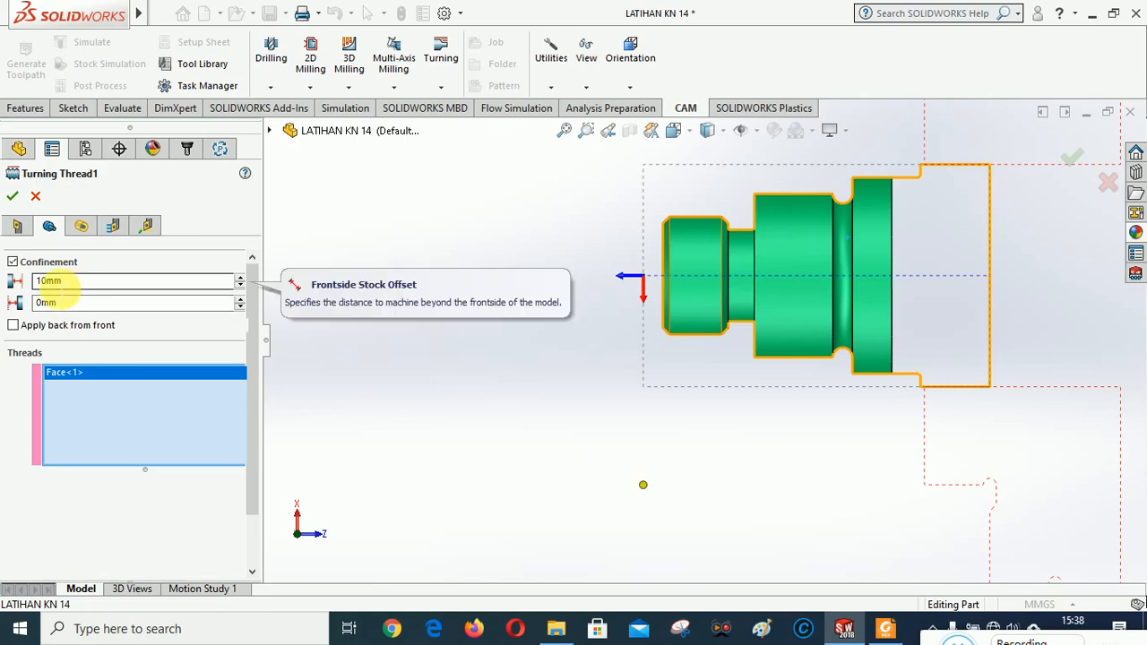
pyautogui.doubleClick(50, 281)
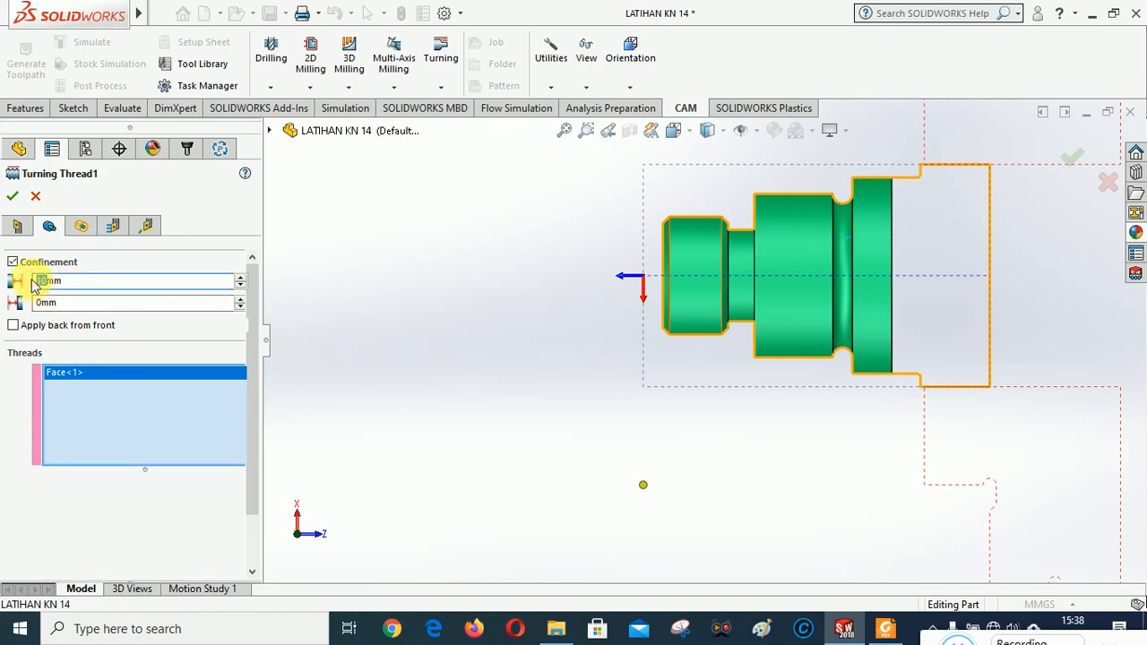
pyautogui.write('0')
pyautogui.click(85, 304)
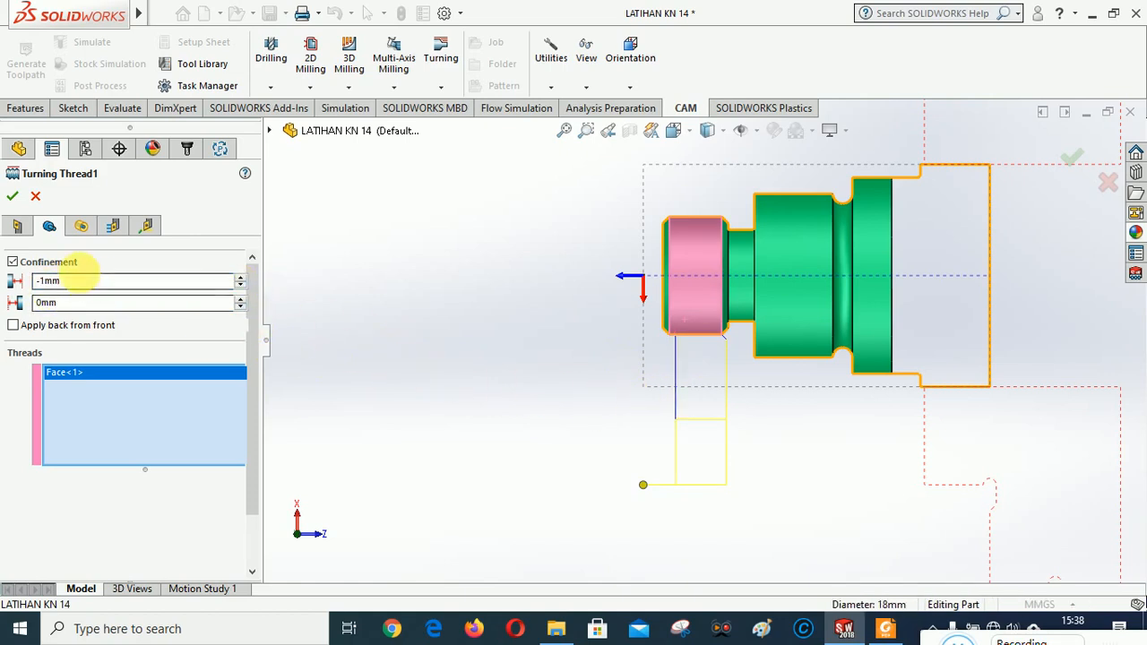
pyautogui.click(240, 278)
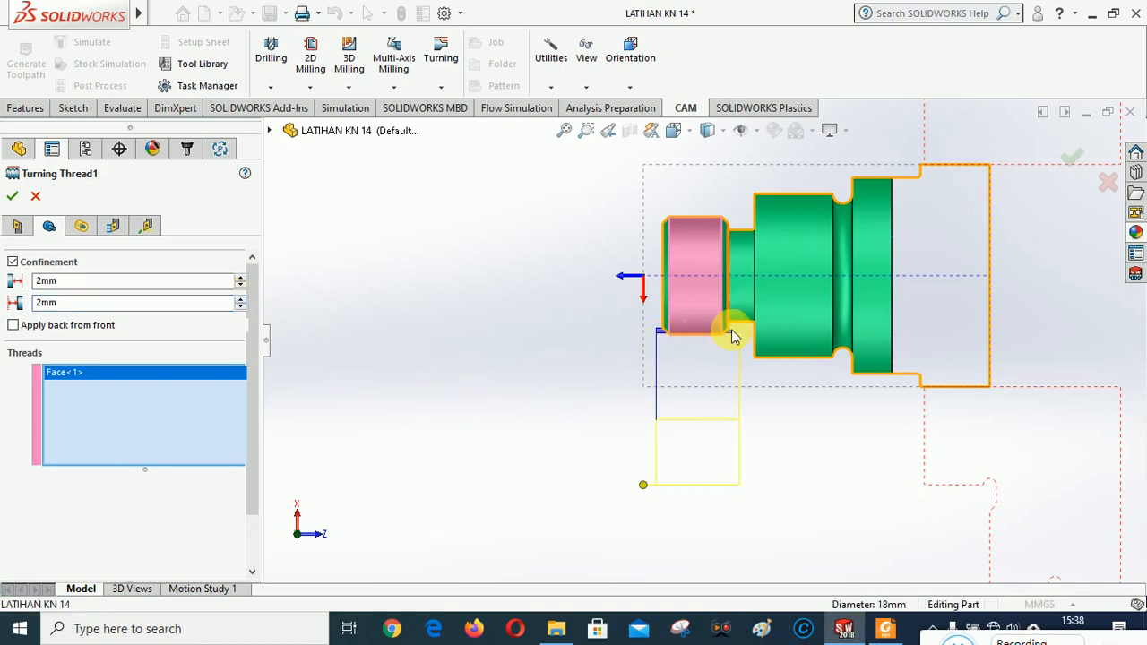
# Set the thread confinement's backside stock offset to 3 mm and the thread depth to 1.5 mm
pyautogui.click(240, 300)
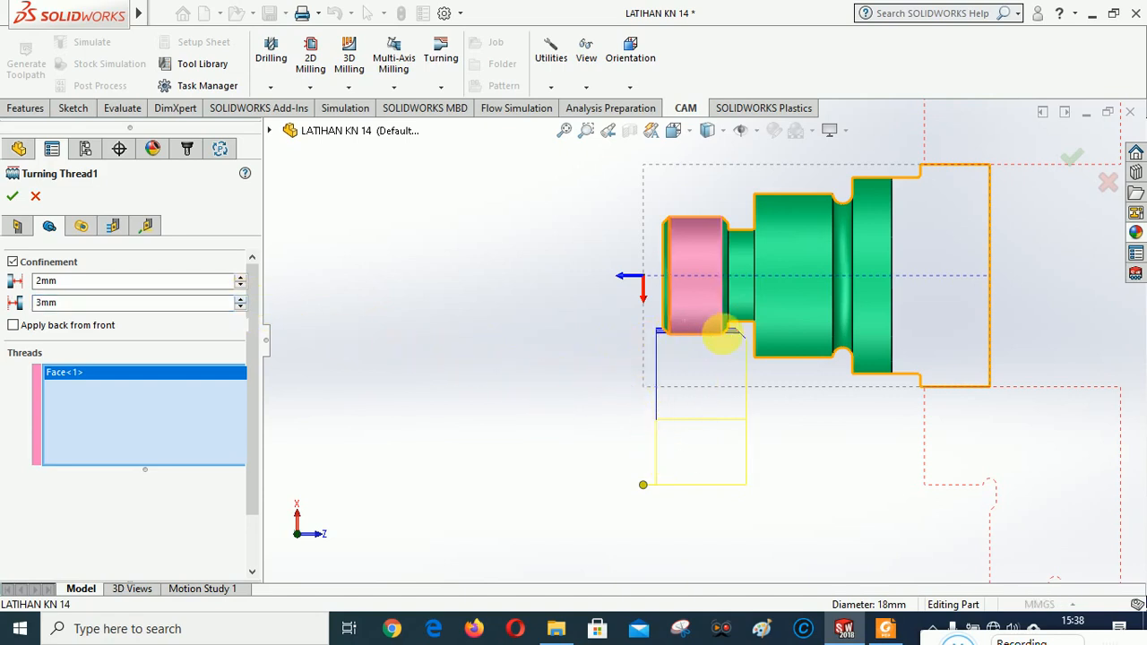
pyautogui.click(82, 226)
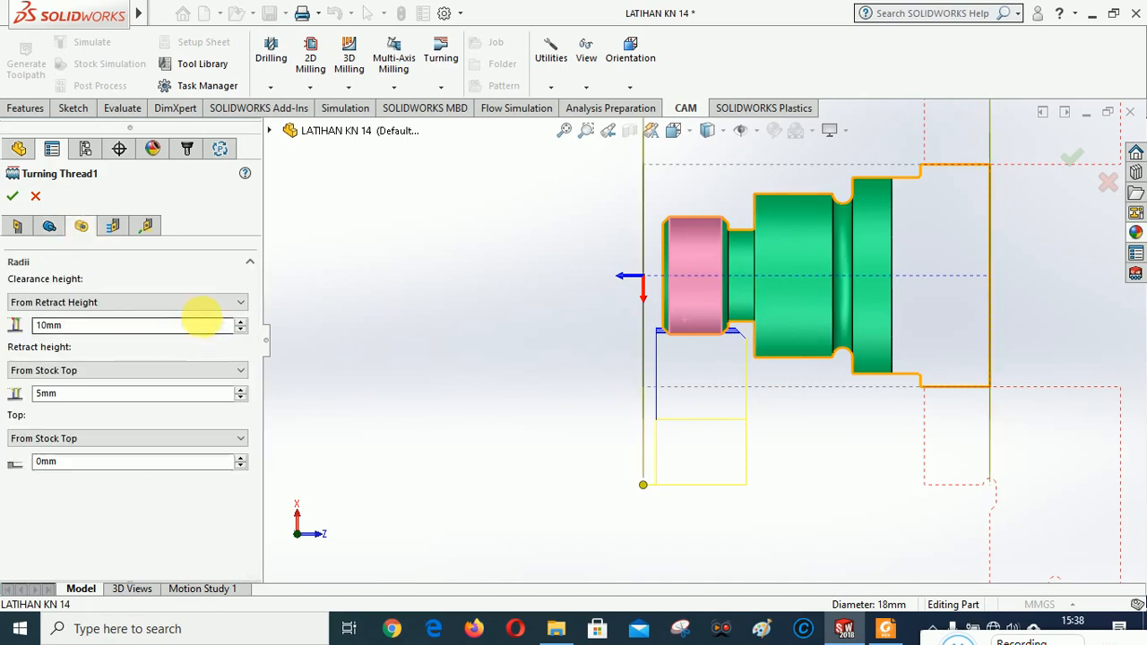
pyautogui.click(114, 227)
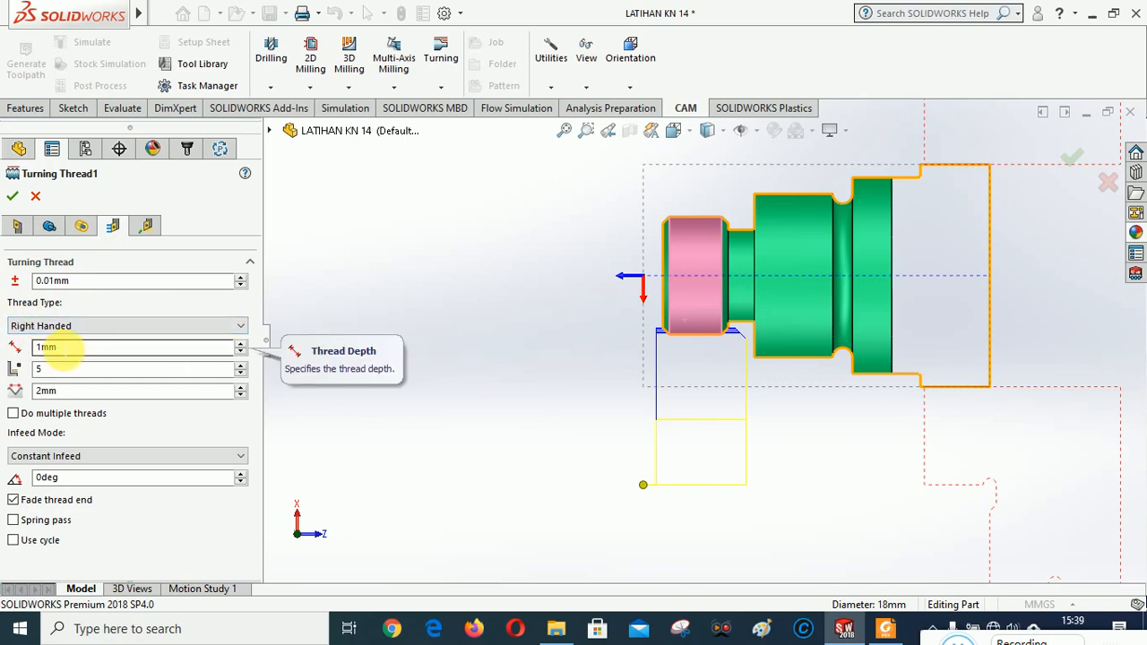
pyautogui.click(241, 352)
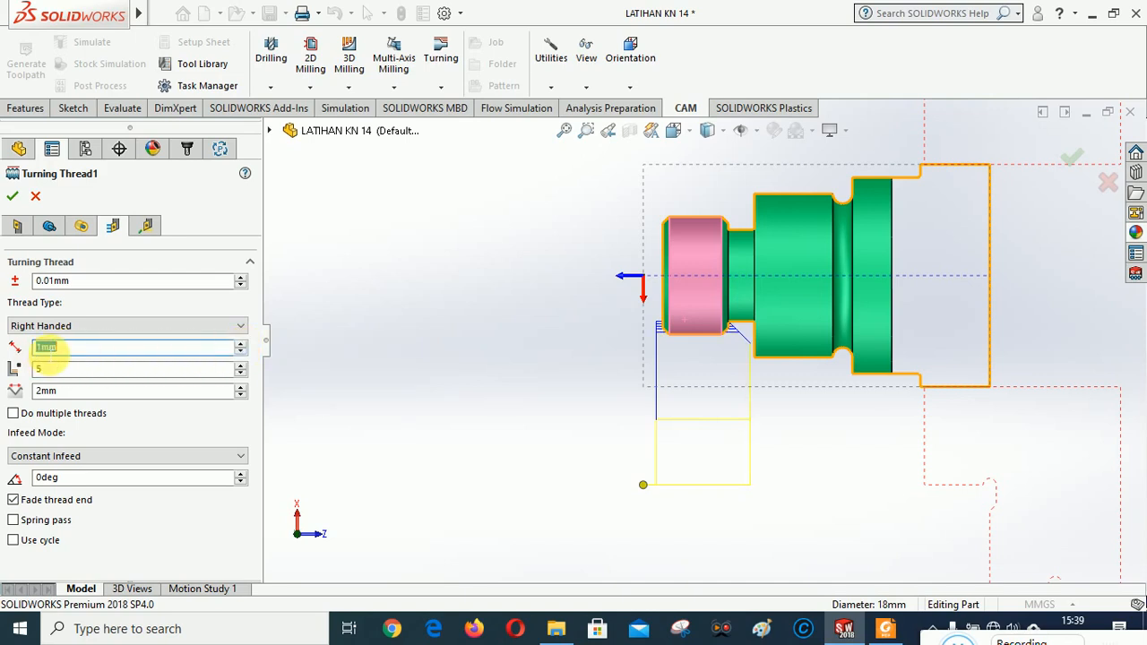
pyautogui.click(40, 348)
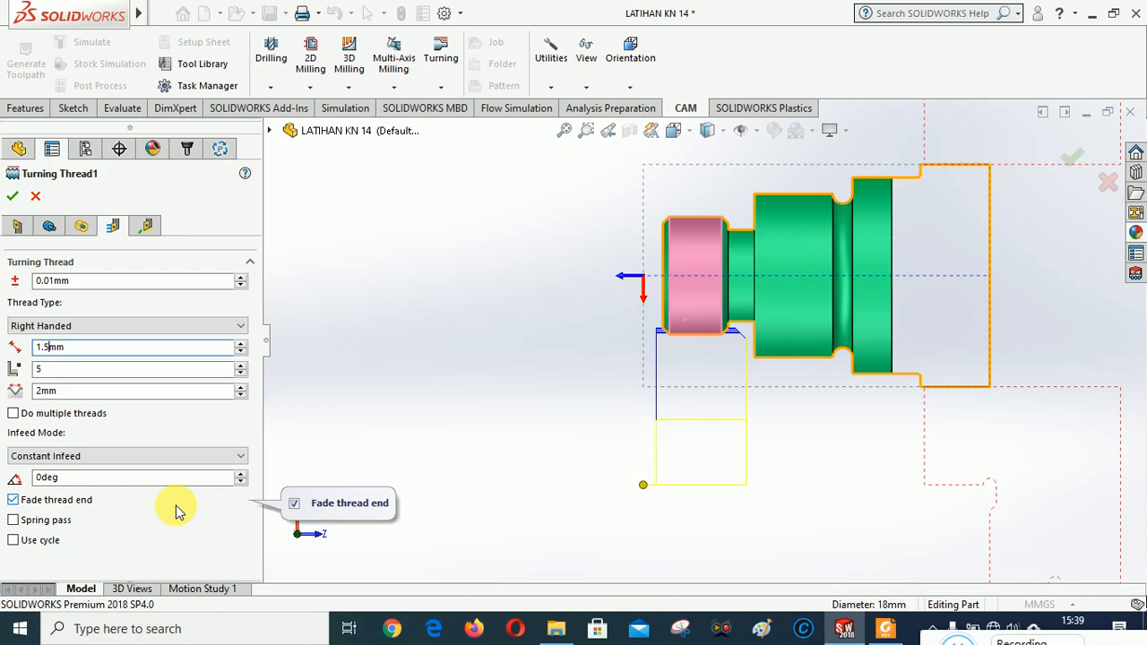
# Keep Full Retraction as the thread's retract policy, accept the operation and inspect its toolpath at the shaft's small end
pyautogui.click(147, 225)
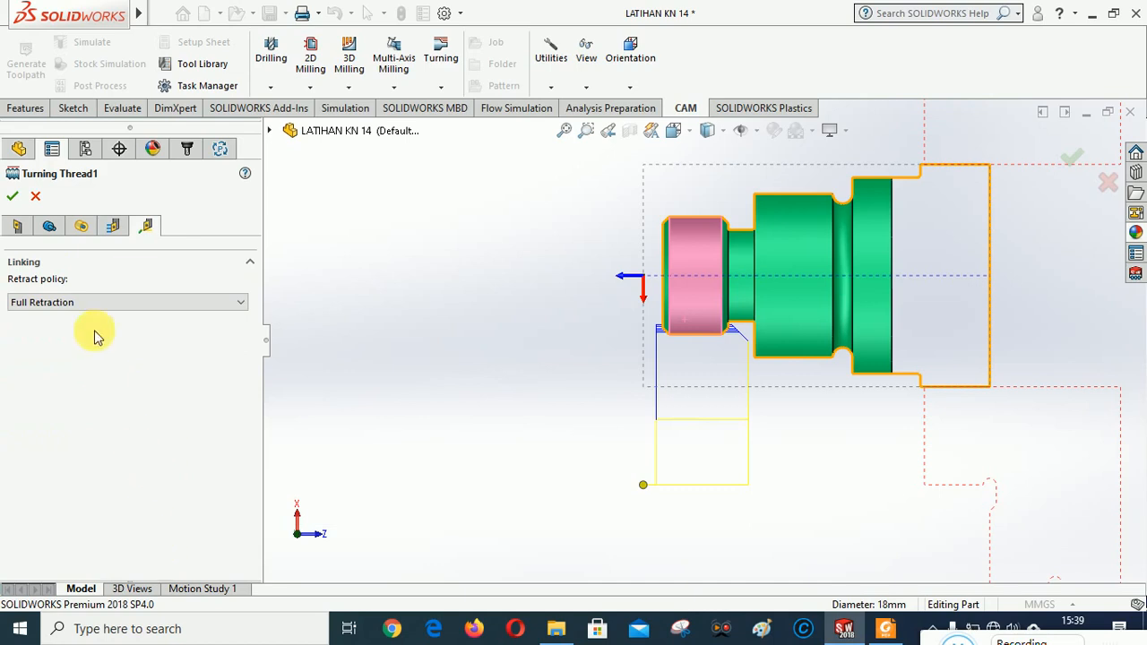
pyautogui.click(93, 303)
pyautogui.click(94, 304)
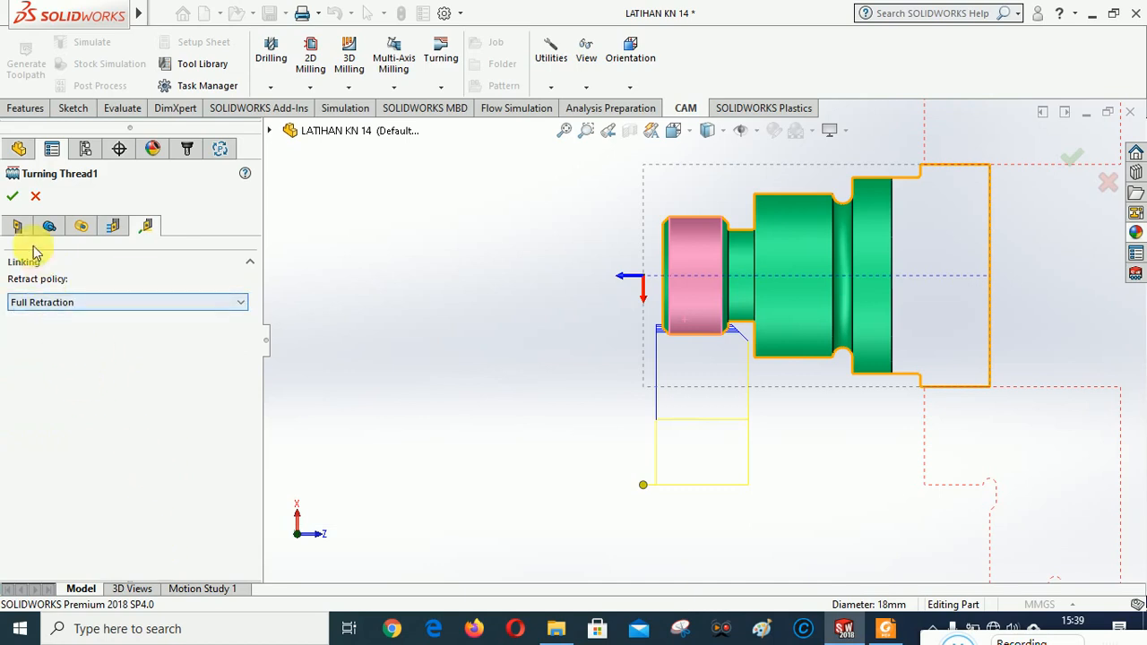
pyautogui.click(12, 195)
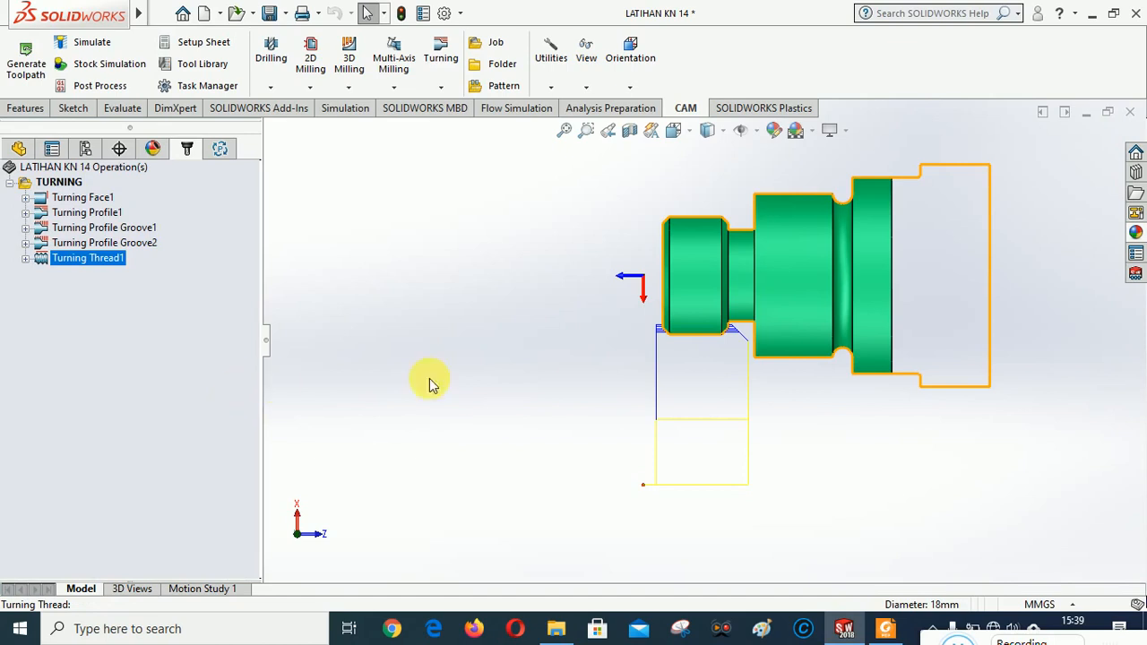
pyautogui.scroll(-6, 710, 341)
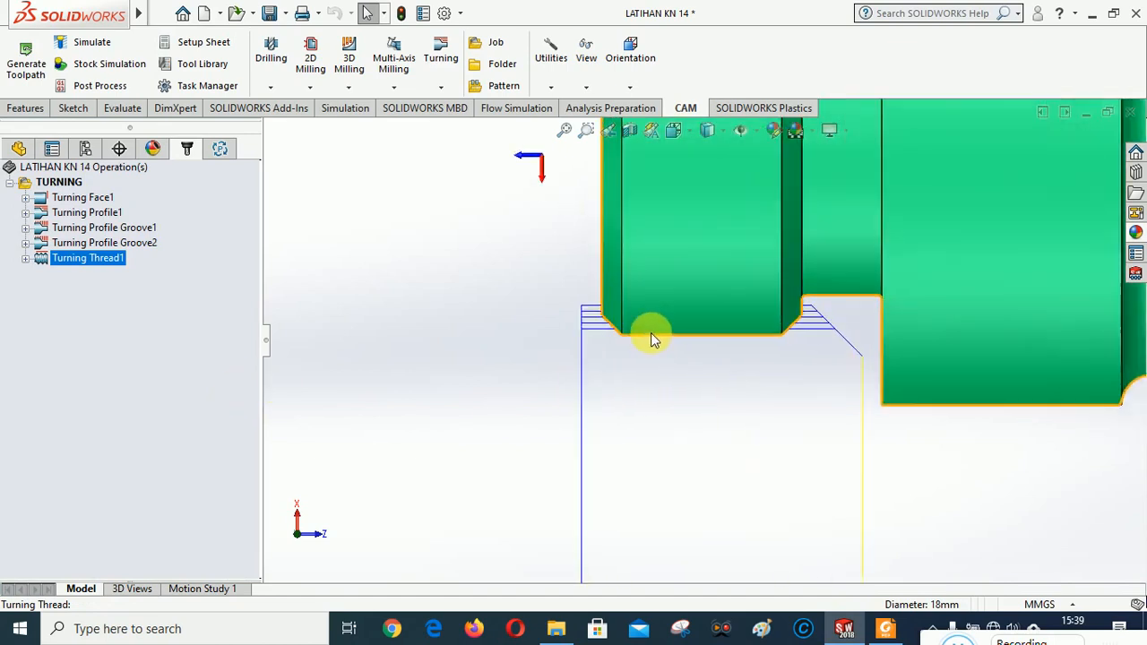
pyautogui.scroll(4, 633, 325)
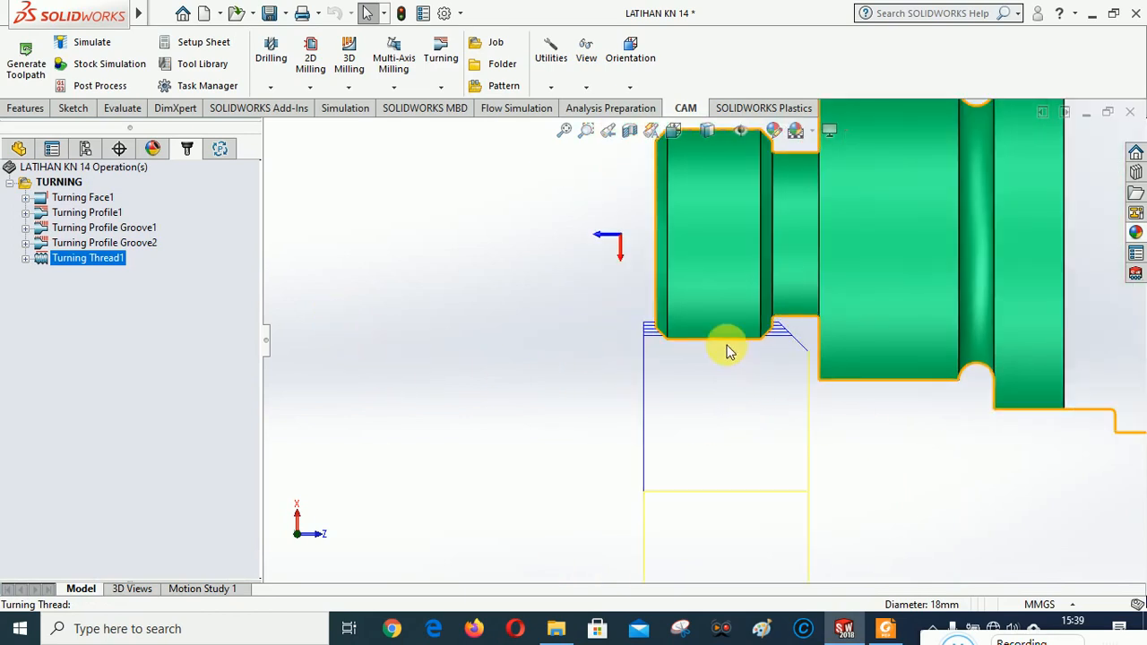
pyautogui.scroll(-2, 722, 348)
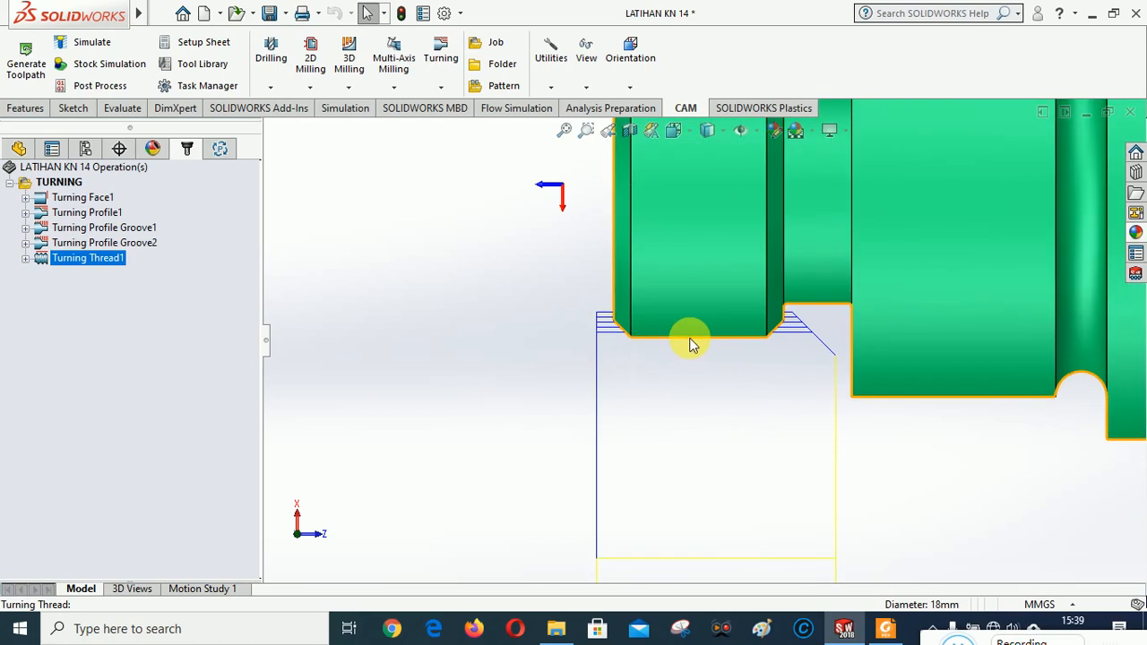
# Run the stock simulation for all operations in the TURNING job, dismiss the events report and exit the simulation
pyautogui.rightClick(63, 183)
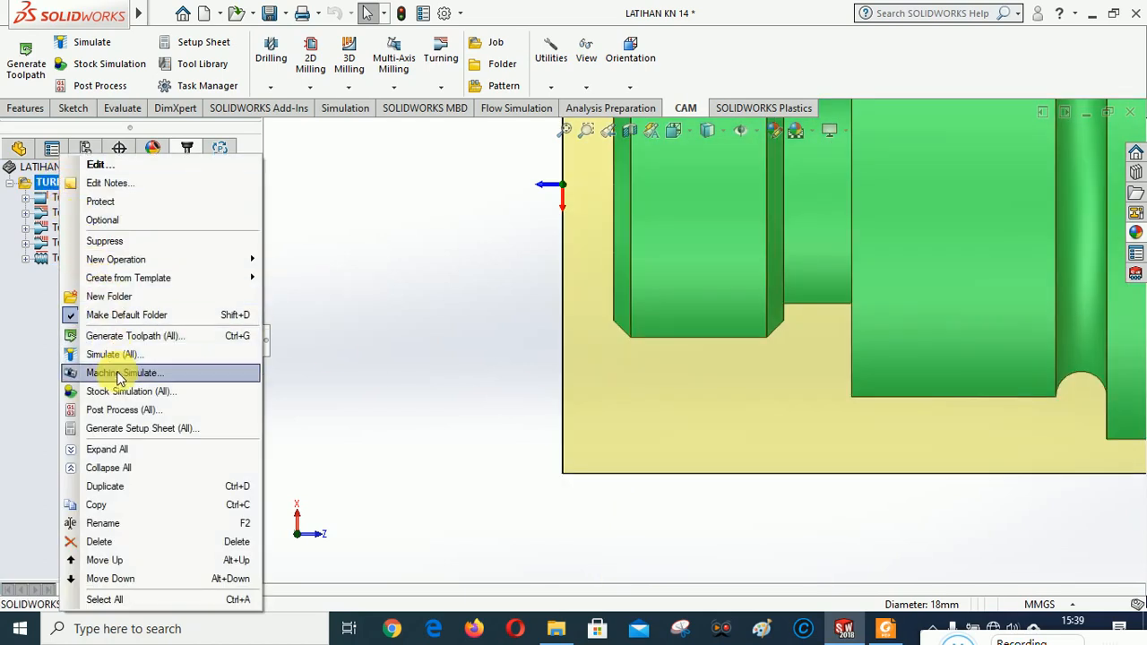
pyautogui.click(117, 374)
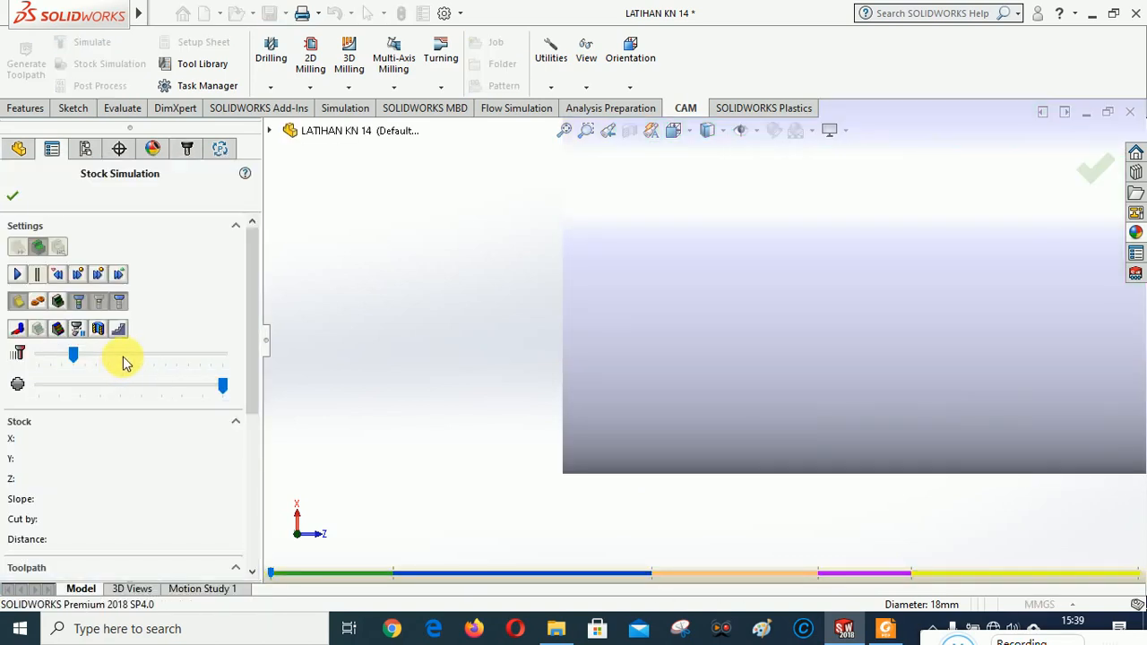
pyautogui.scroll(3, 693, 334)
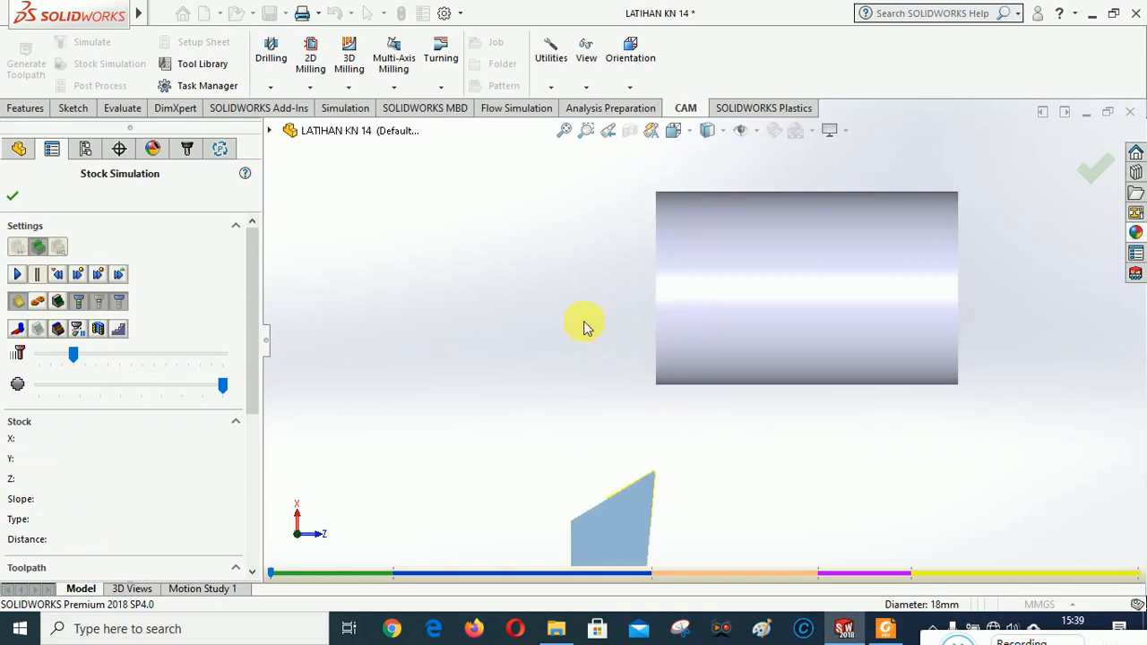
pyautogui.click(590, 133)
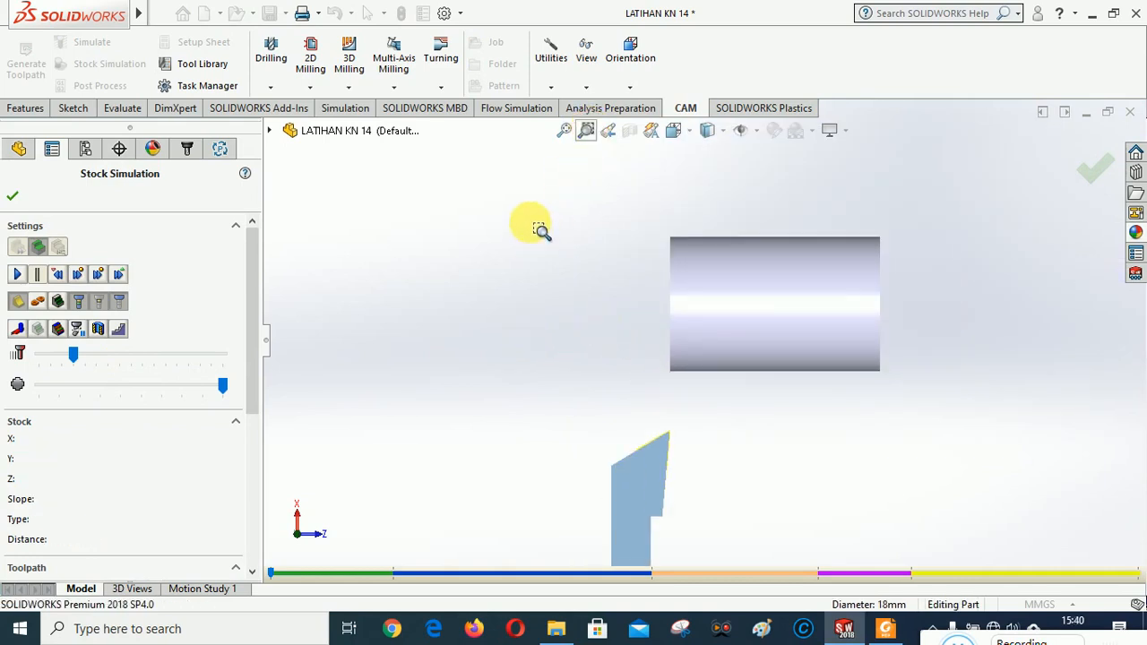
pyautogui.moveTo(537, 213); pyautogui.dragTo(902, 544)
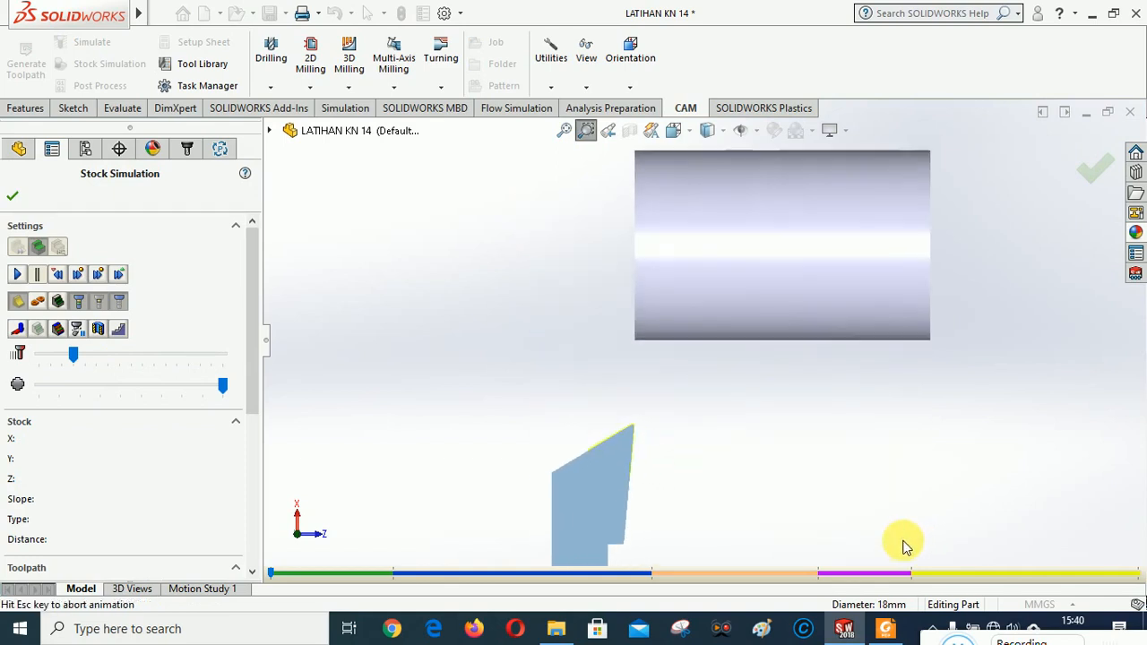
pyautogui.click(22, 274)
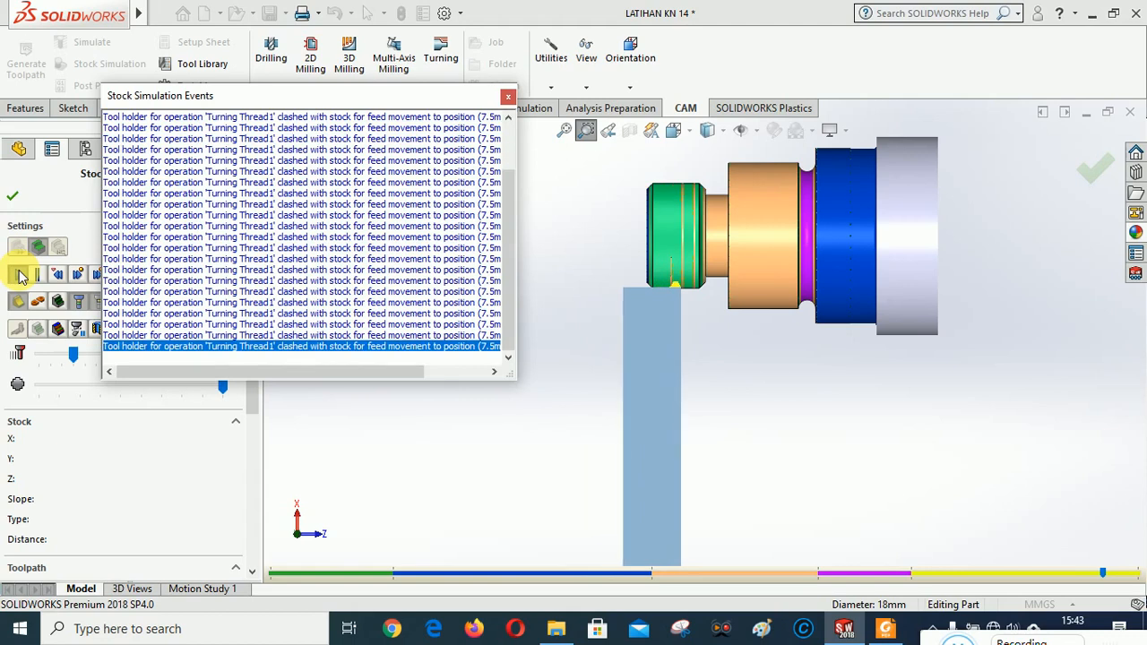
pyautogui.click(508, 98)
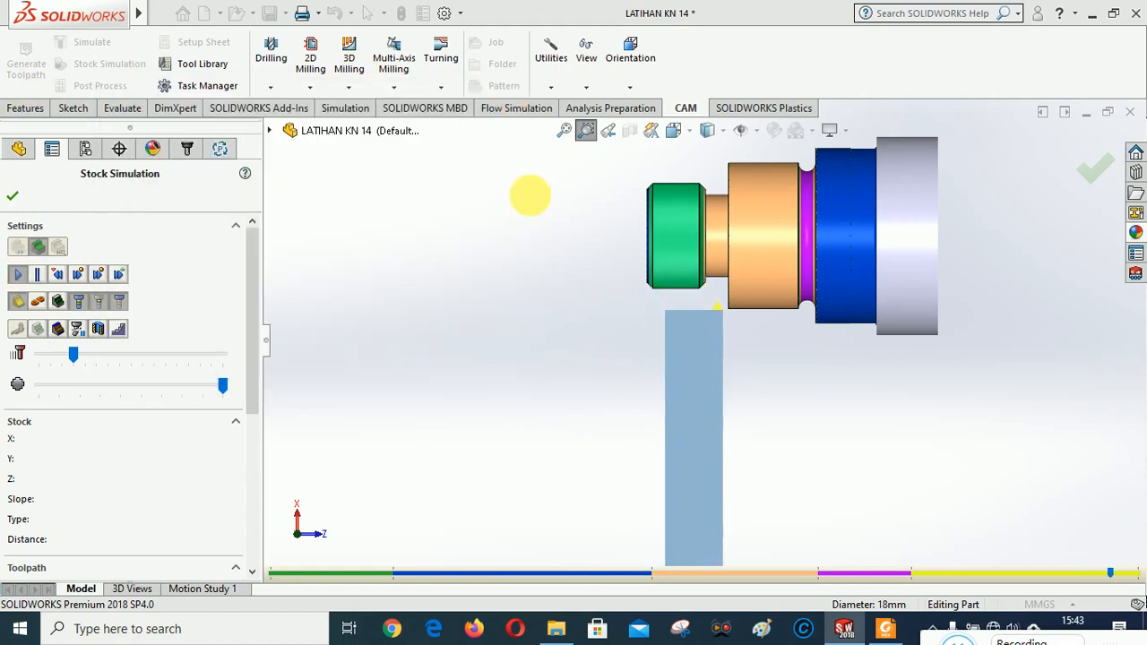
pyautogui.click(13, 196)
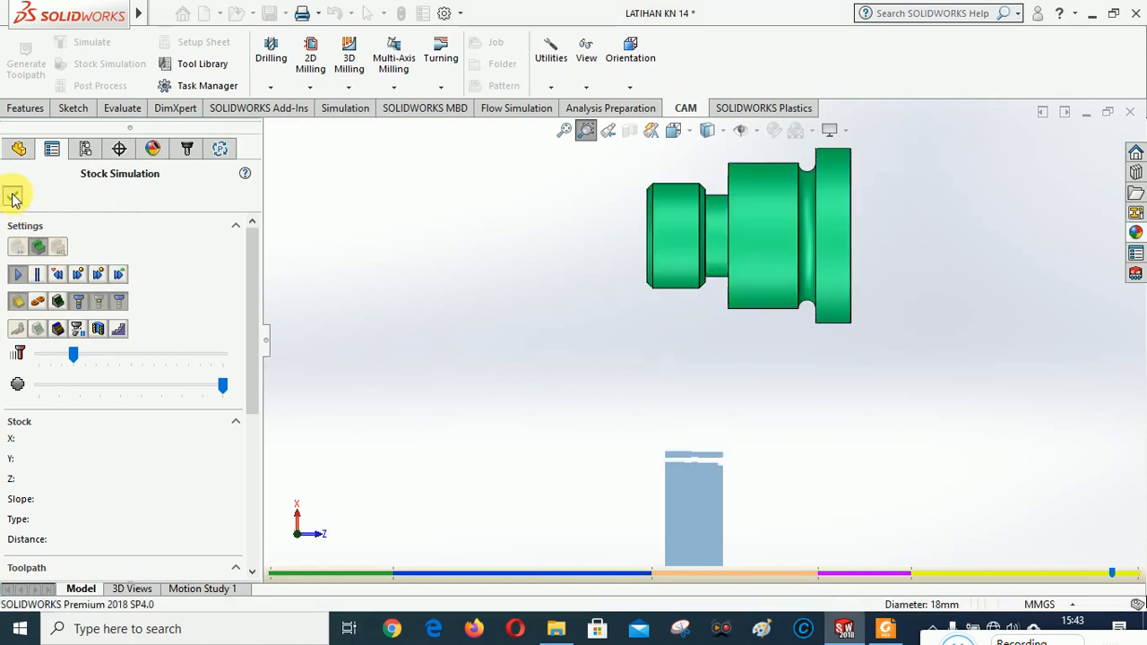
# Reopen the Turning Thread1 operation for editing and set its confinement backside stock offset to 2.5 mm
pyautogui.rightClick(70, 258)
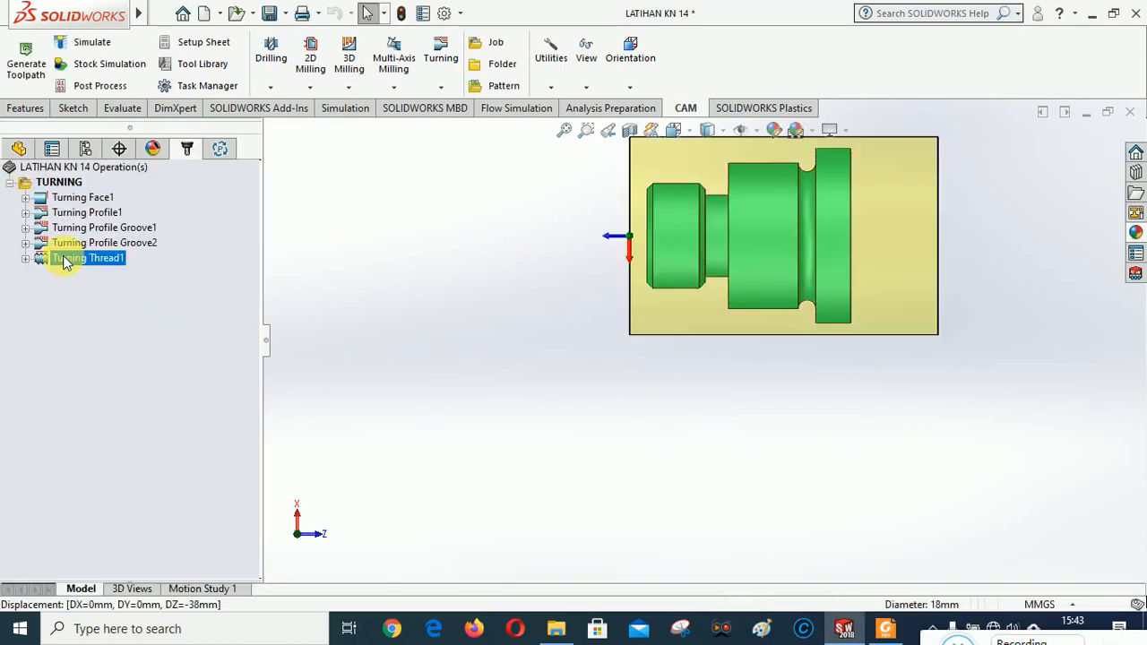
pyautogui.click(100, 109)
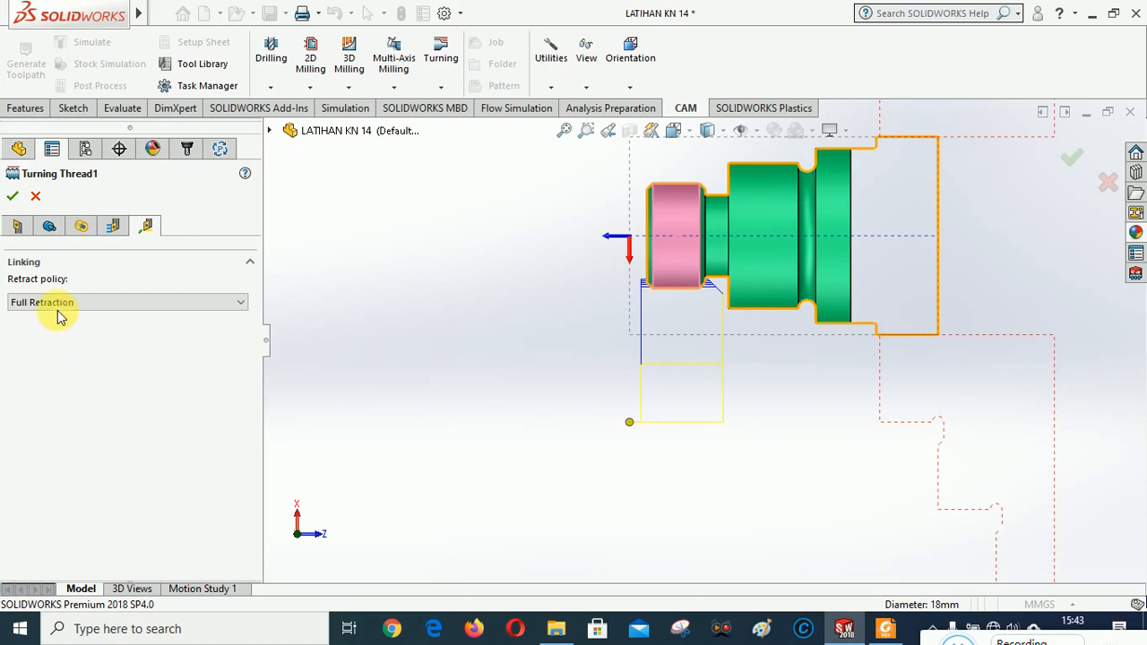
pyautogui.click(49, 227)
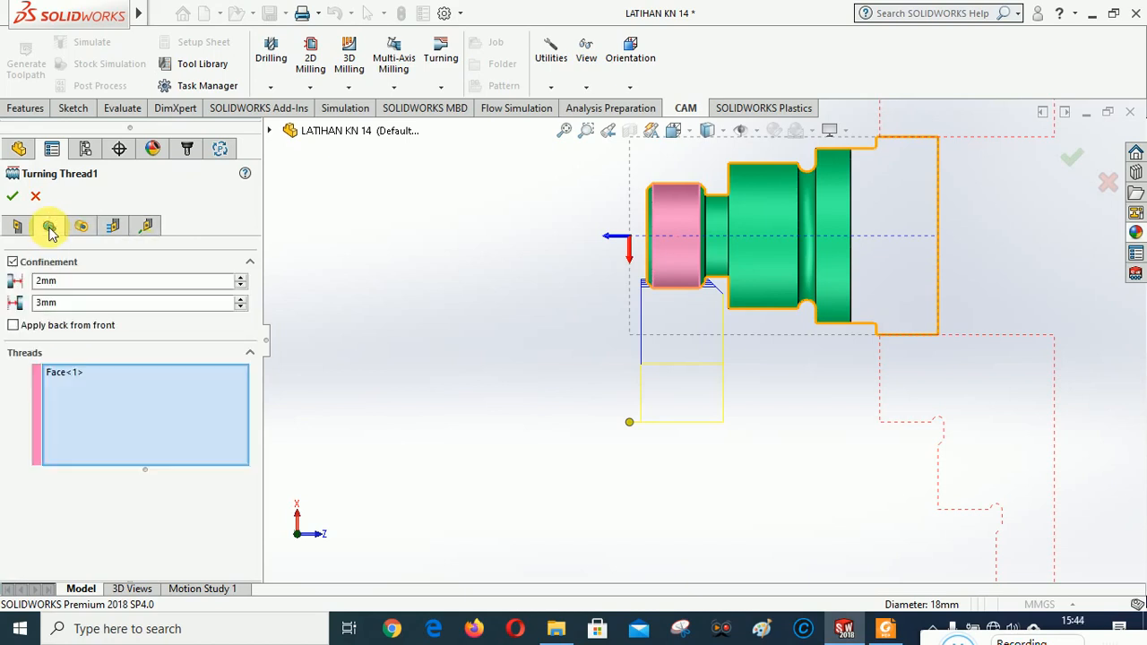
pyautogui.click(240, 307)
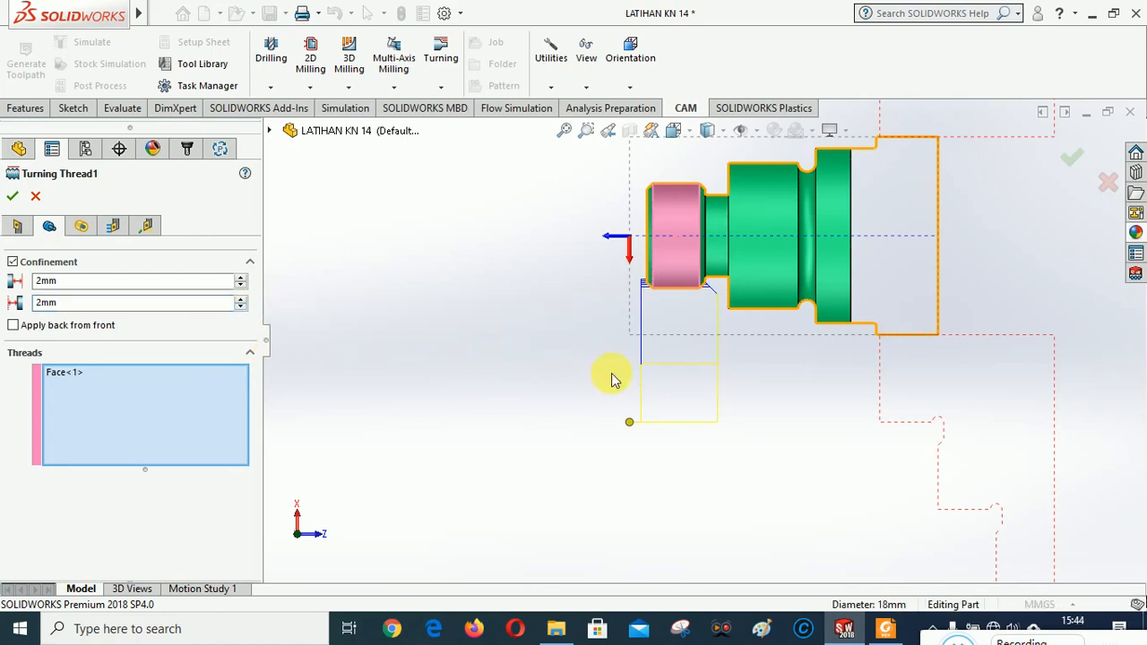
pyautogui.click(42, 303)
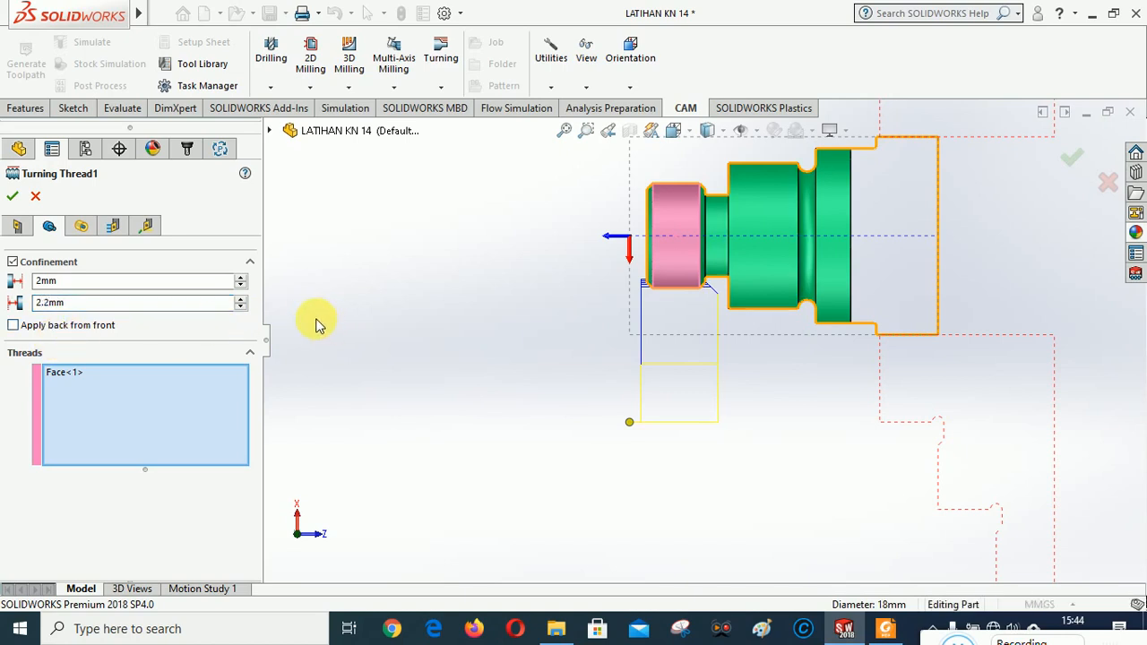
pyautogui.click(51, 303)
pyautogui.press('BackSpace')
pyautogui.write('5')
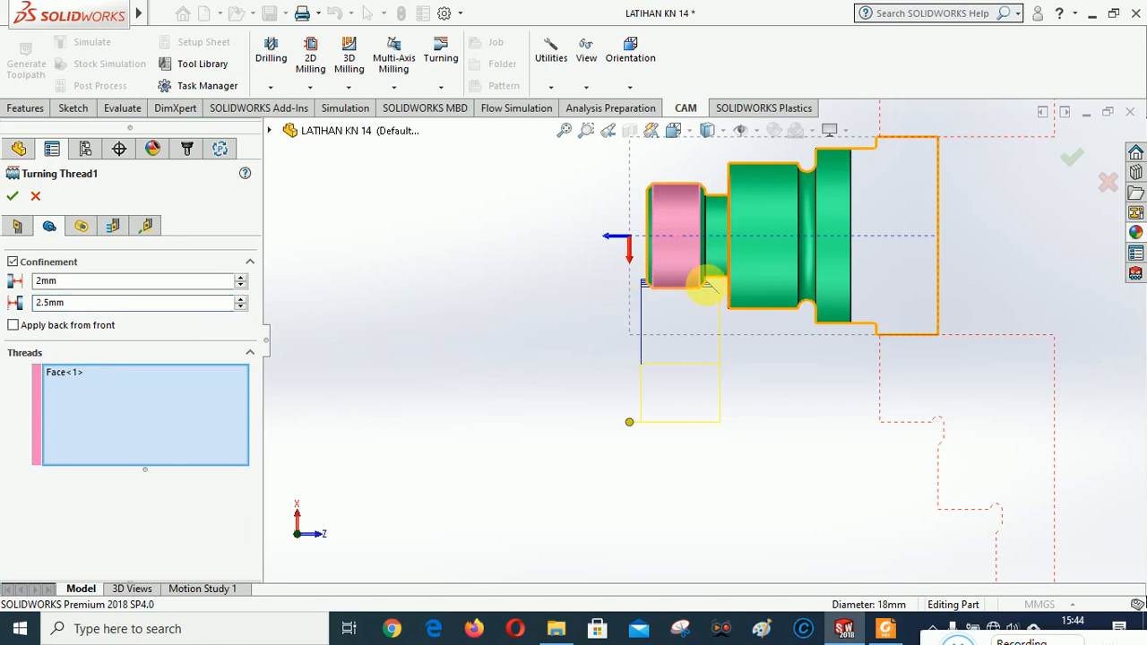
# Inspect the thread runout at the relief groove and try a backside stock offset of 2.8 mm
pyautogui.scroll(5, 706, 301)
pyautogui.scroll(3, 704, 296)
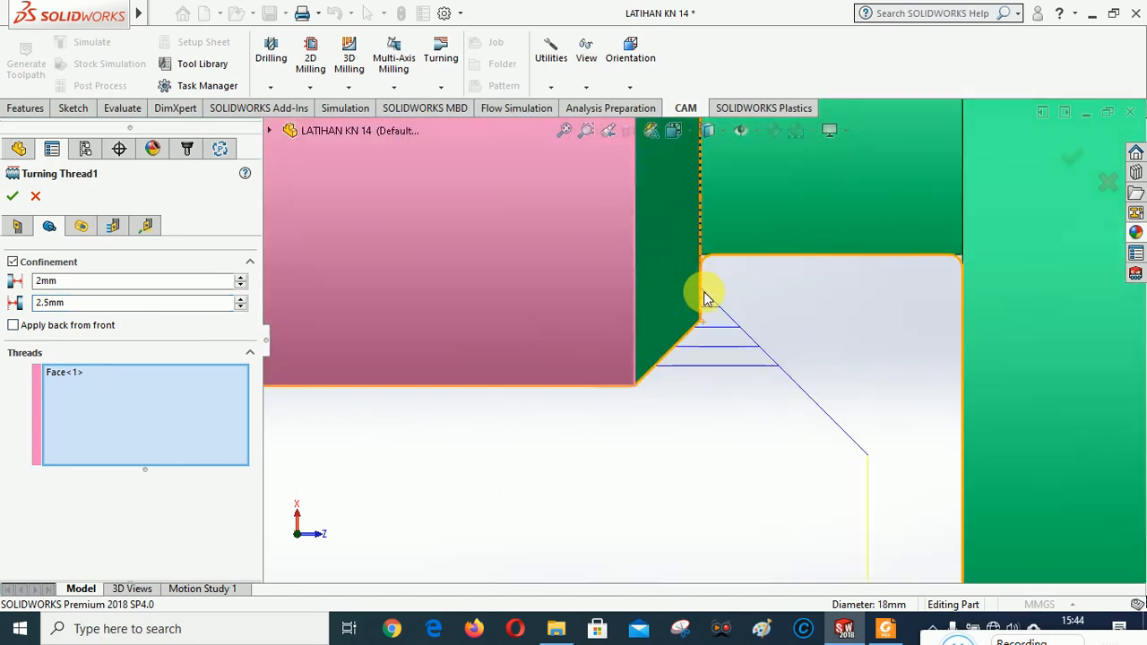
pyautogui.scroll(-2, 697, 276)
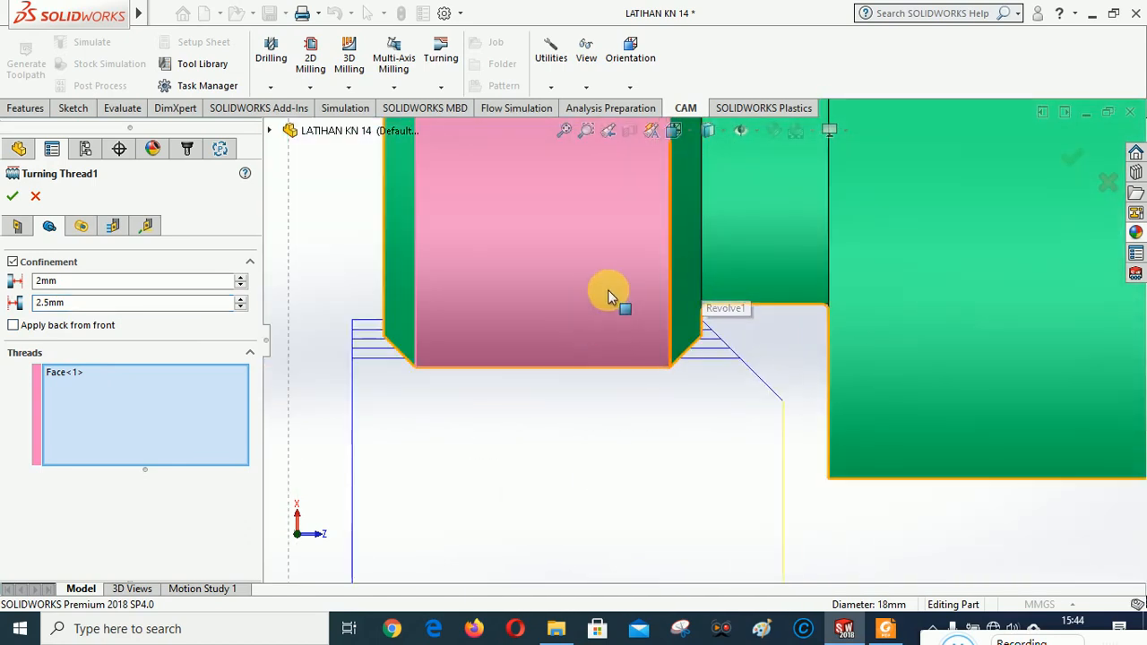
pyautogui.scroll(1, 385, 310)
pyautogui.click(50, 303)
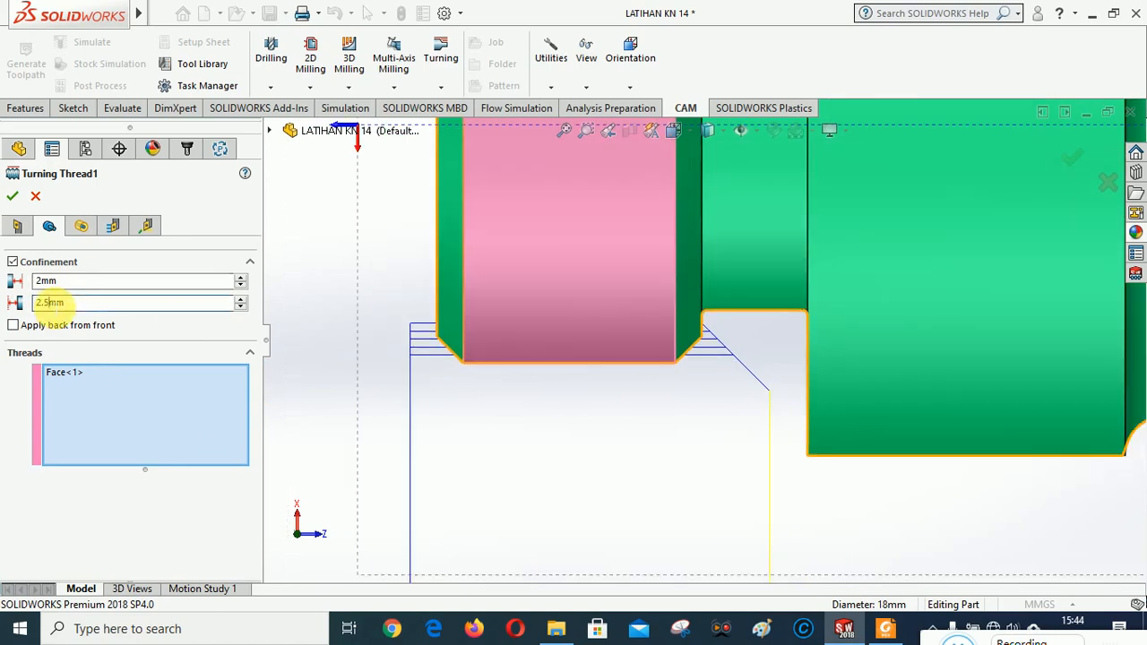
pyautogui.write('8')
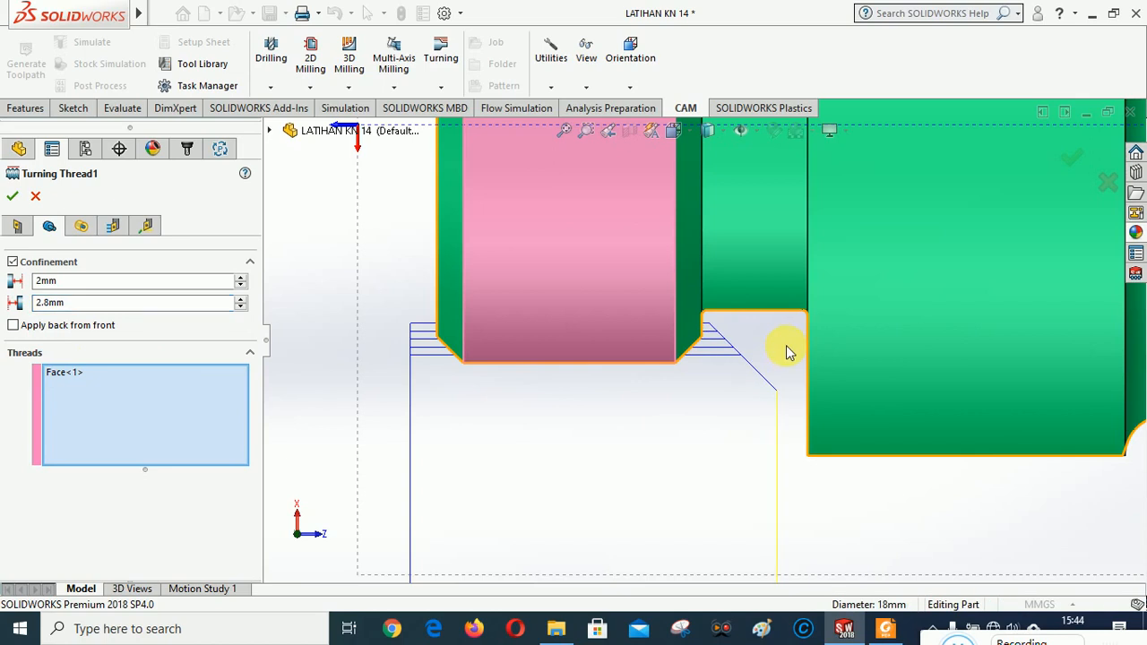
# Set the thread confinement's backside stock offset to 2.6 mm
pyautogui.doubleClick(51, 303)
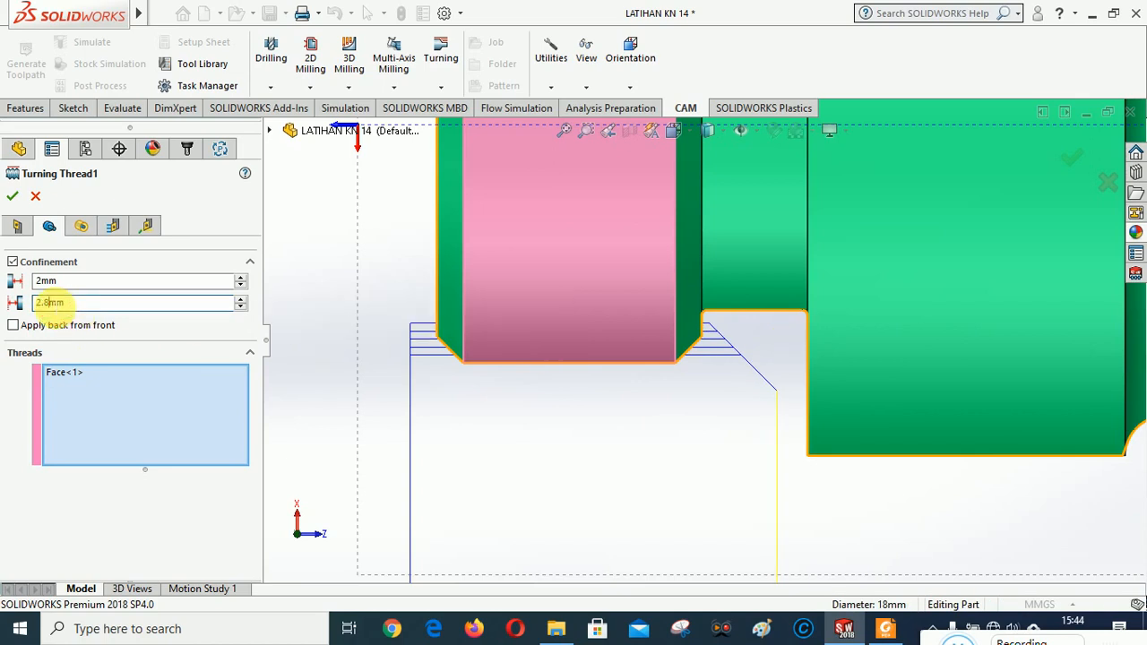
pyautogui.write('6')
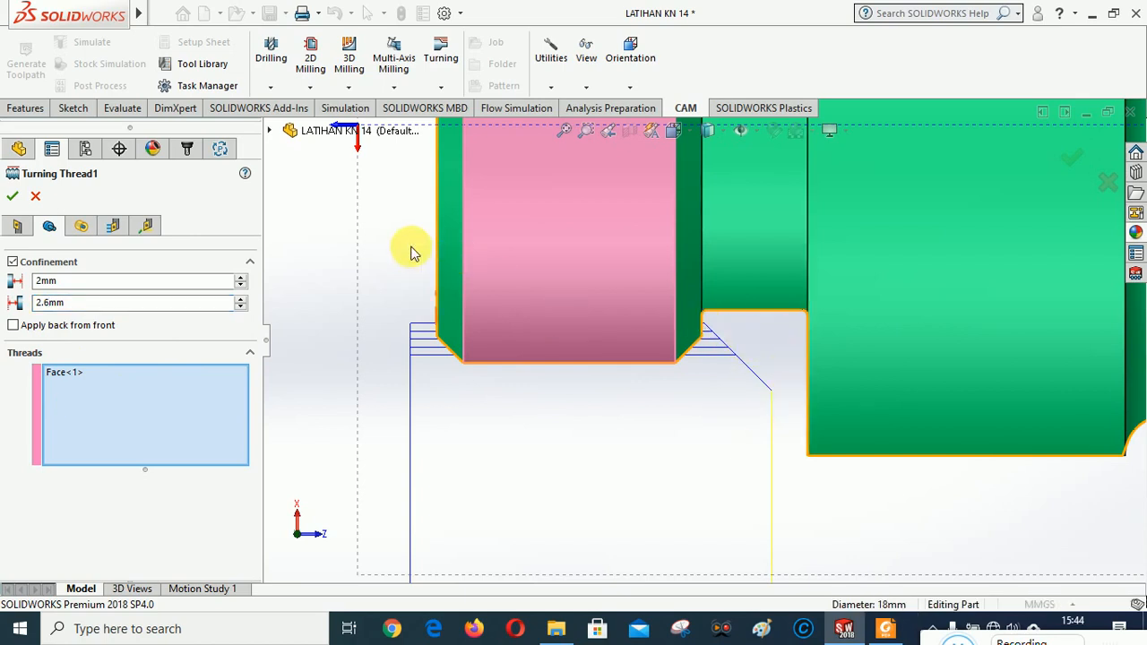
pyautogui.scroll(5, 412, 251)
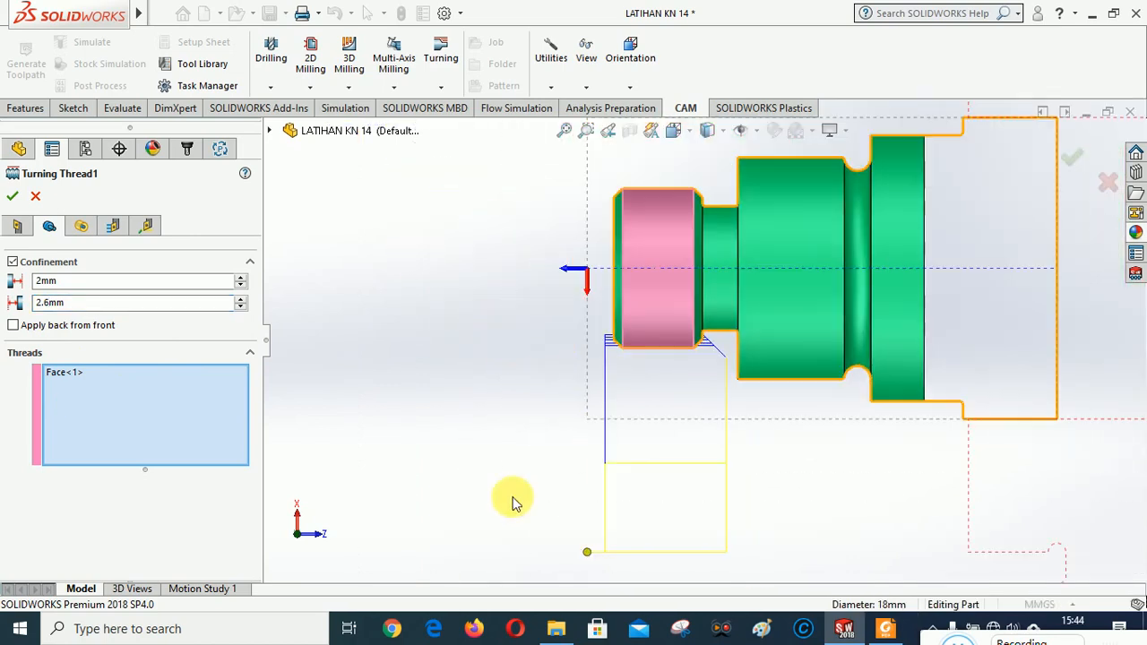
# Set the thread depth of Turning Thread1 to 1.4 mm
pyautogui.click(113, 225)
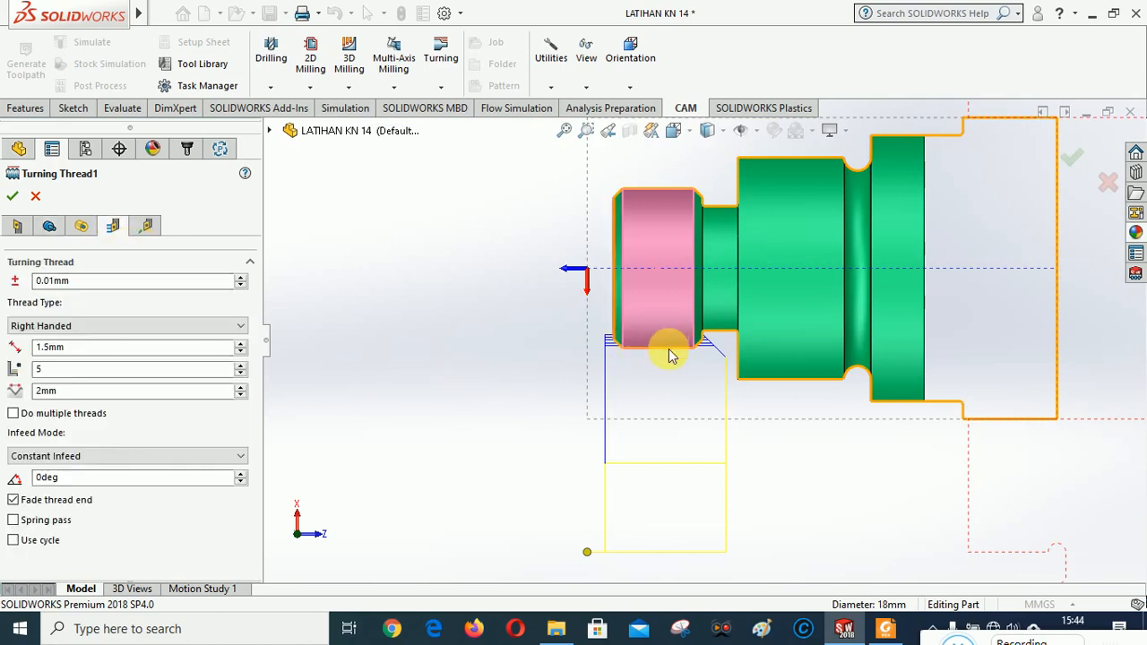
pyautogui.scroll(-3, 668, 358)
pyautogui.doubleClick(50, 347)
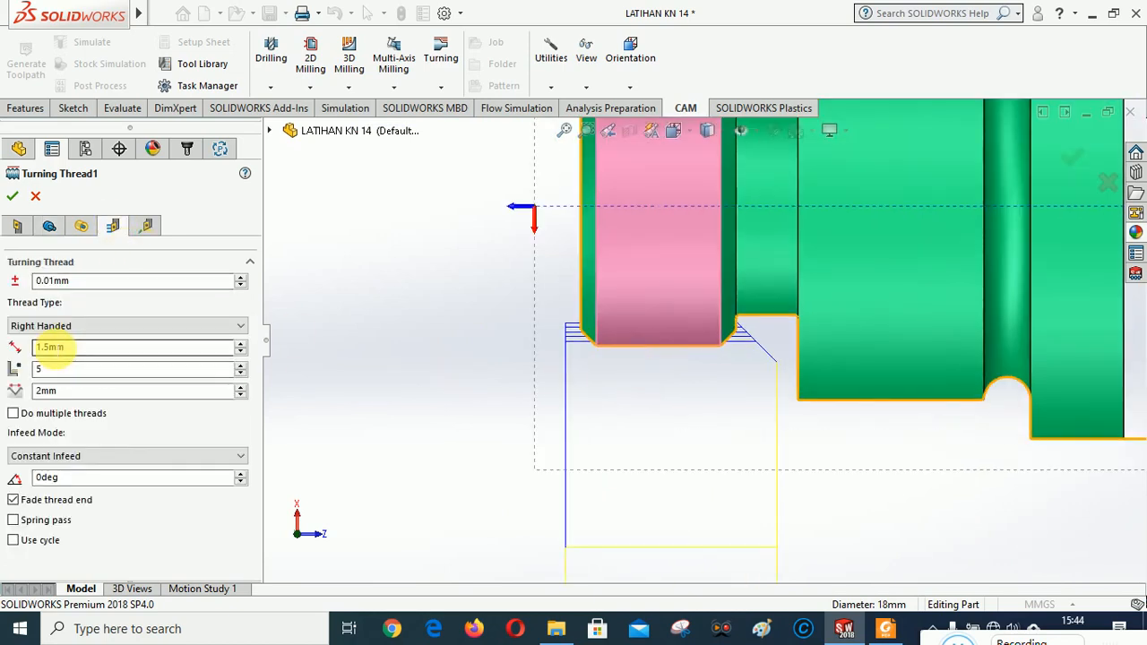
pyautogui.click(54, 350)
pyautogui.write('4')
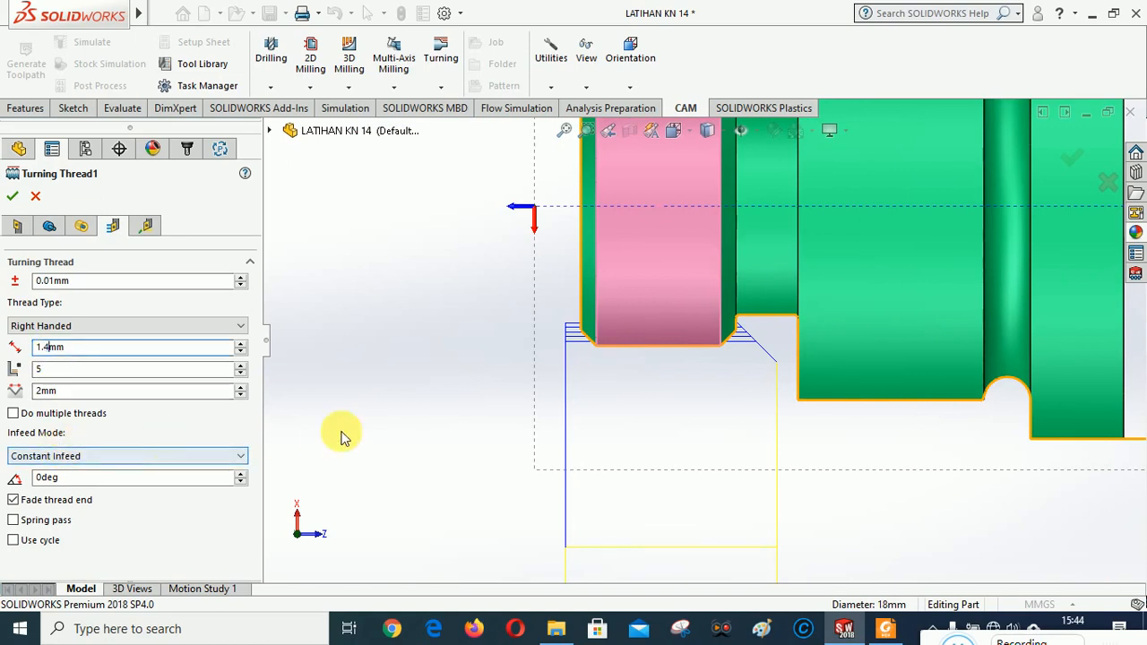
# Check the thread passes against the relief groove and accept the edited Turning Thread1 operation
pyautogui.scroll(-1, 442, 412)
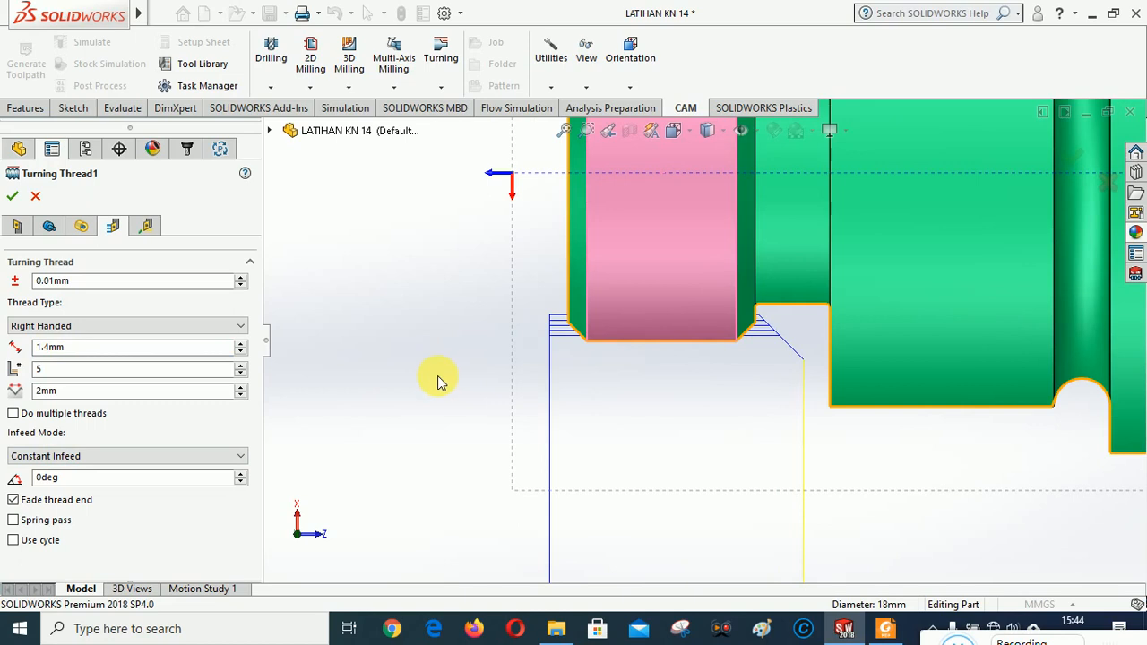
pyautogui.scroll(3, 505, 350)
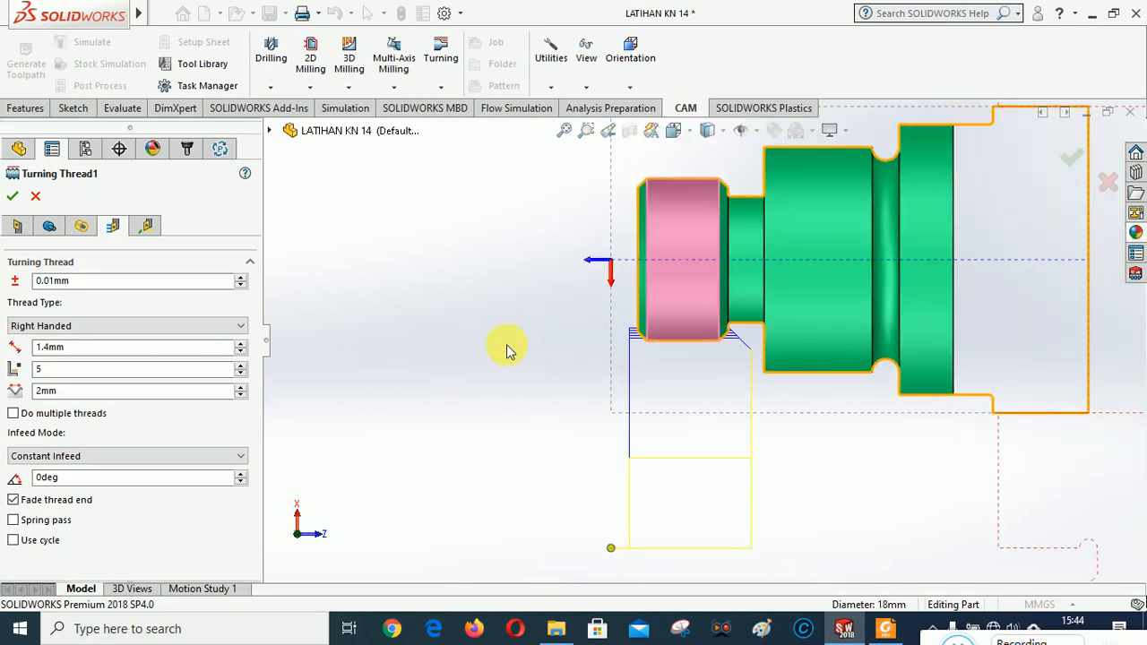
pyautogui.click(13, 195)
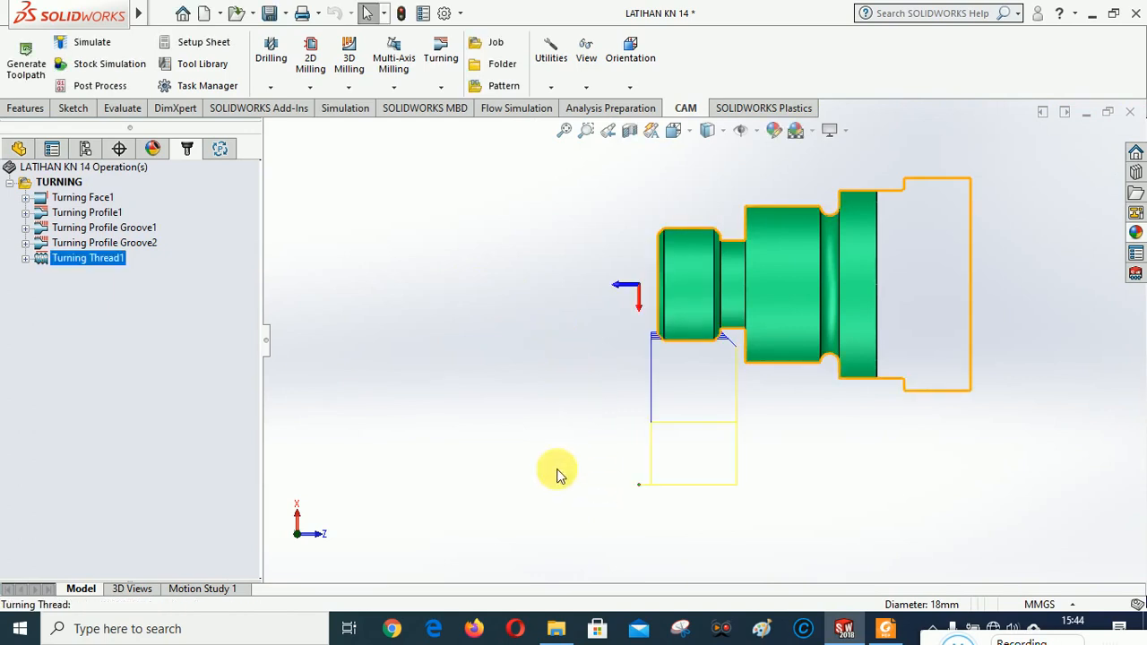
# Run the stock simulation of the whole TURNING job, inspect the thread cut, and exit the simulation
pyautogui.click(587, 132)
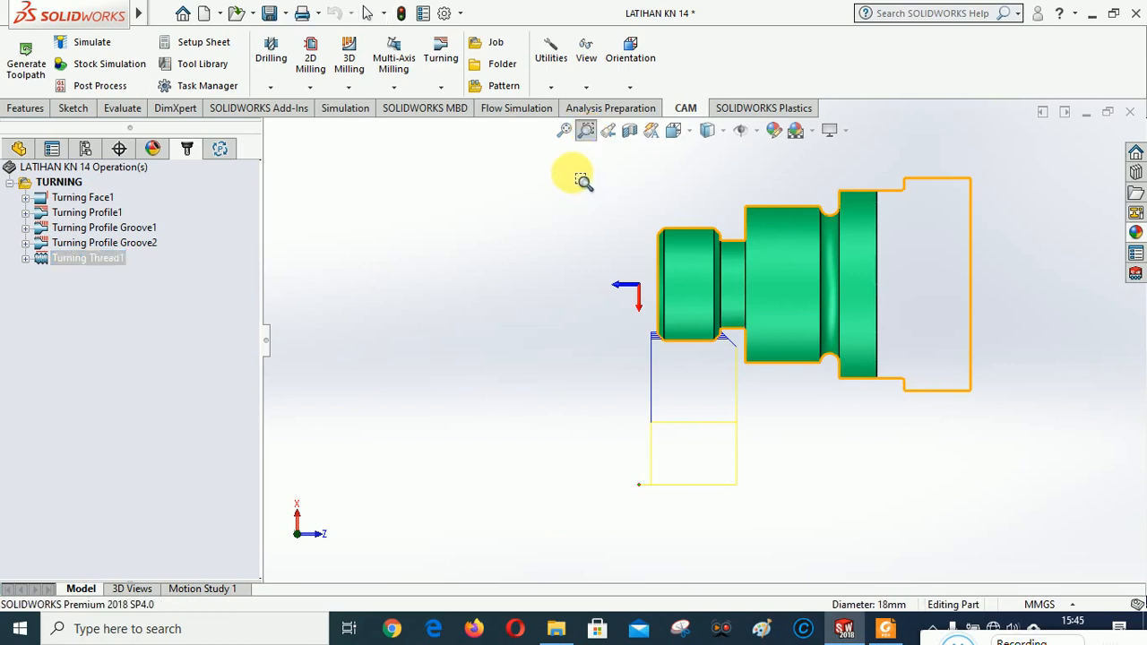
pyautogui.moveTo(573, 172); pyautogui.dragTo(990, 527)
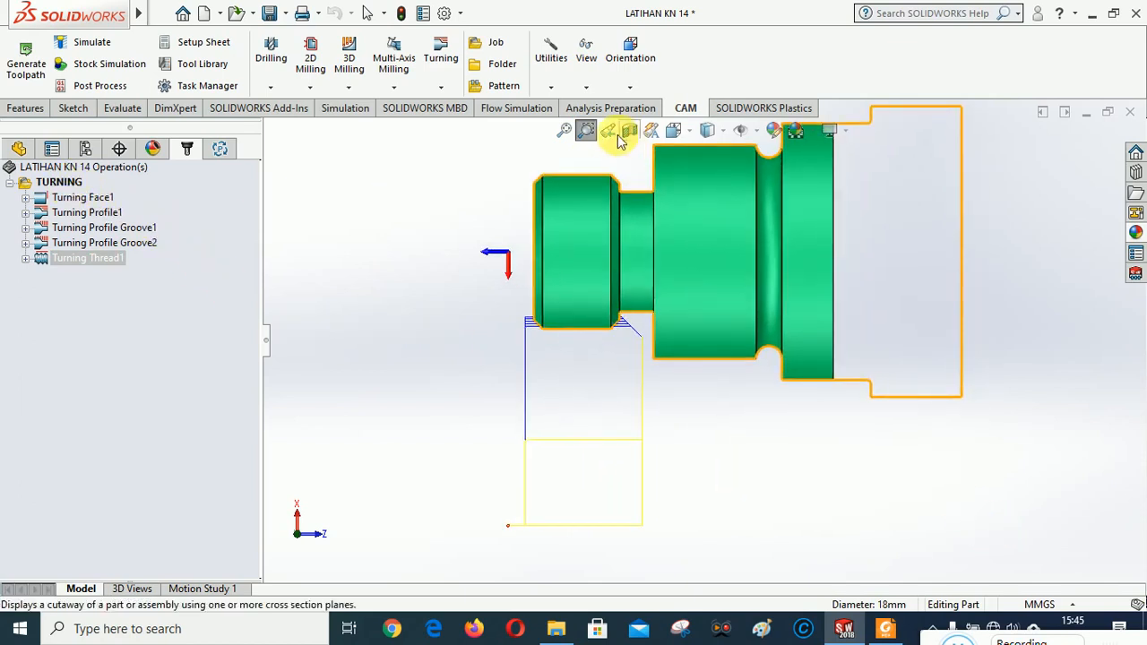
pyautogui.click(586, 130)
pyautogui.rightClick(75, 184)
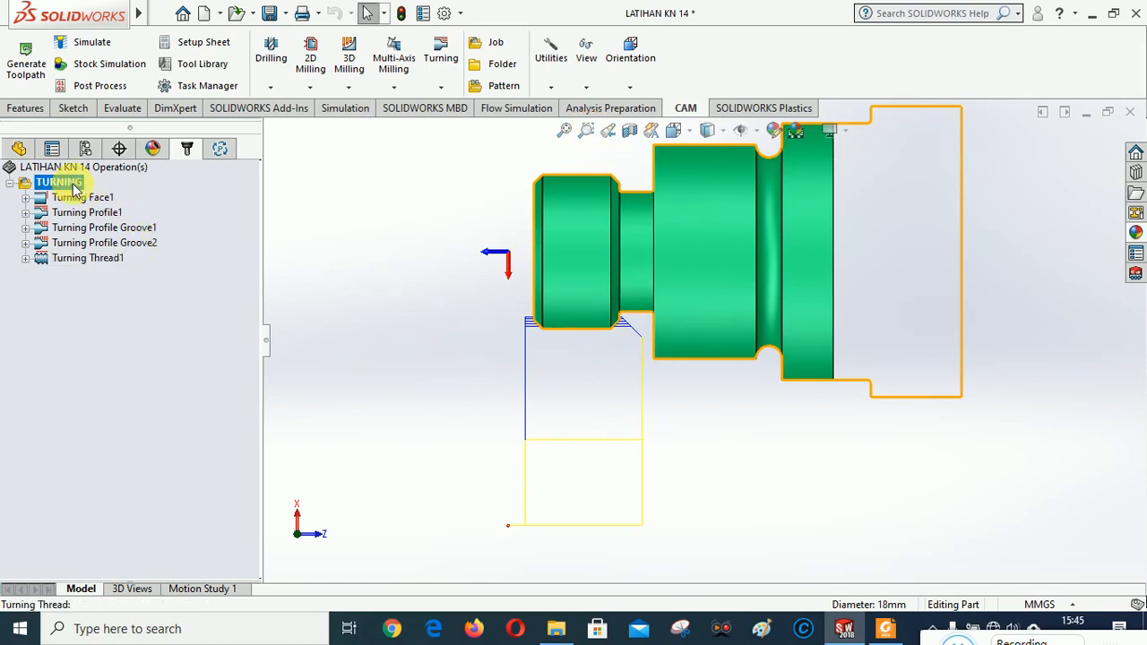
pyautogui.click(130, 392)
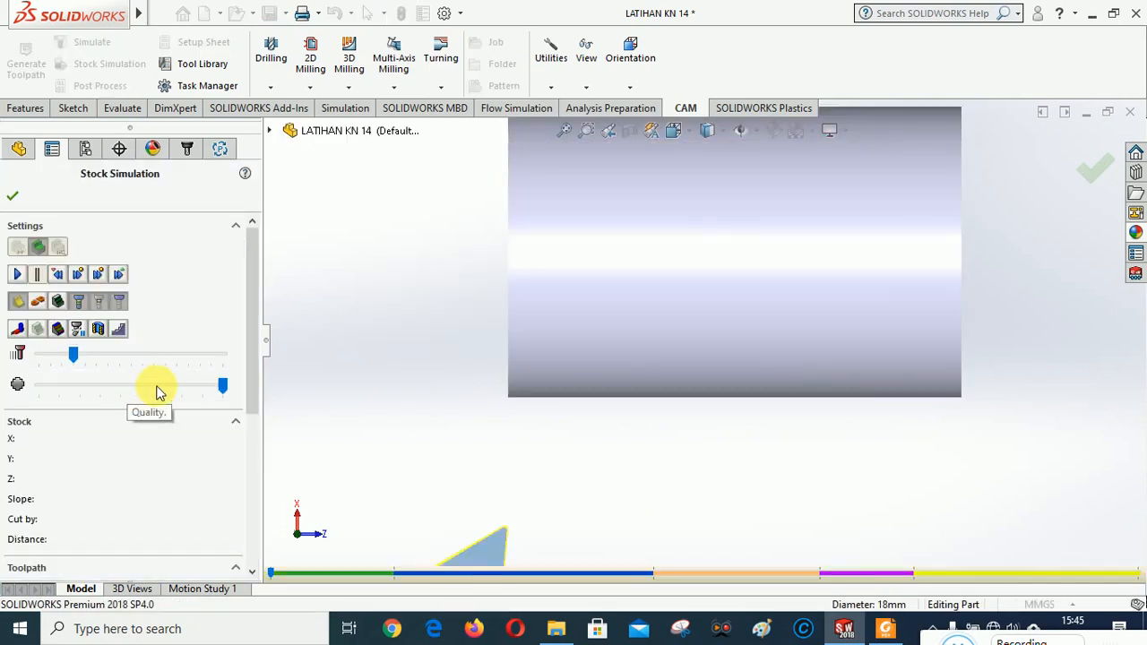
pyautogui.click(18, 274)
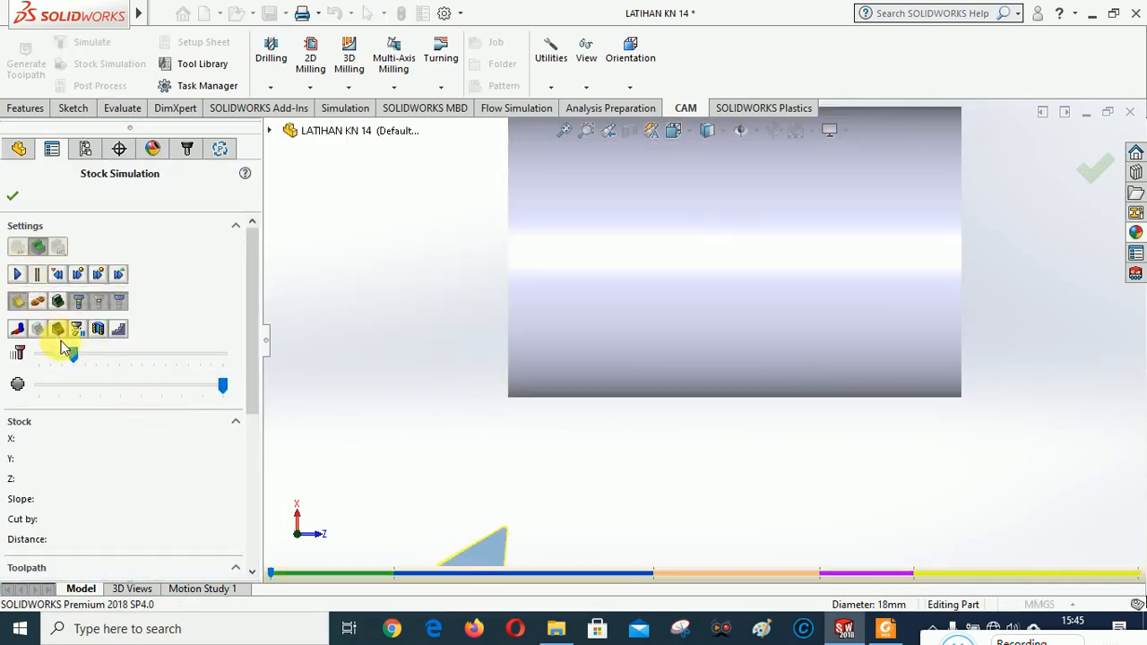
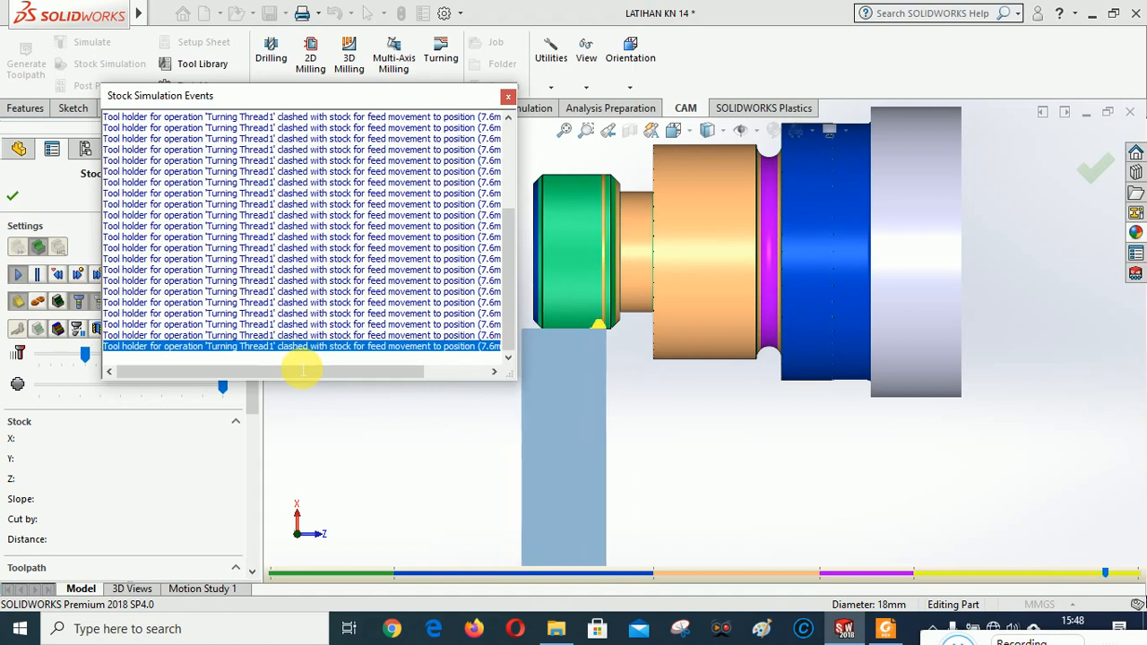
pyautogui.click(507, 98)
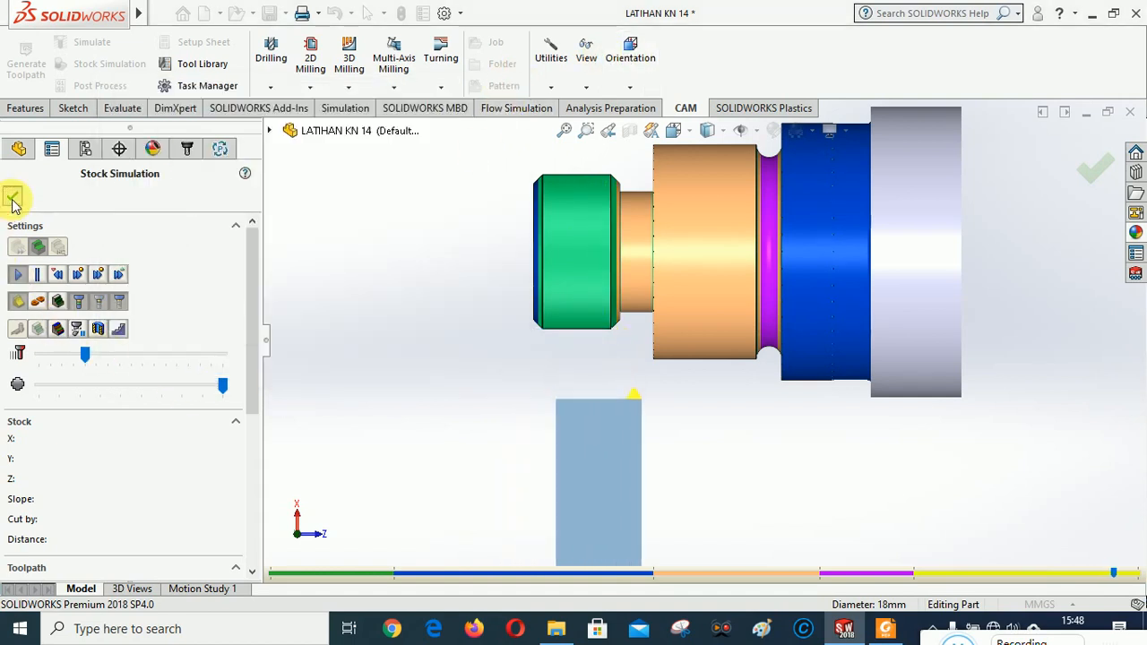
pyautogui.click(12, 199)
# Reopen Turning Thread1 for editing, set its thread depth to 1.3 mm, and accept the operation
pyautogui.rightClick(82, 261)
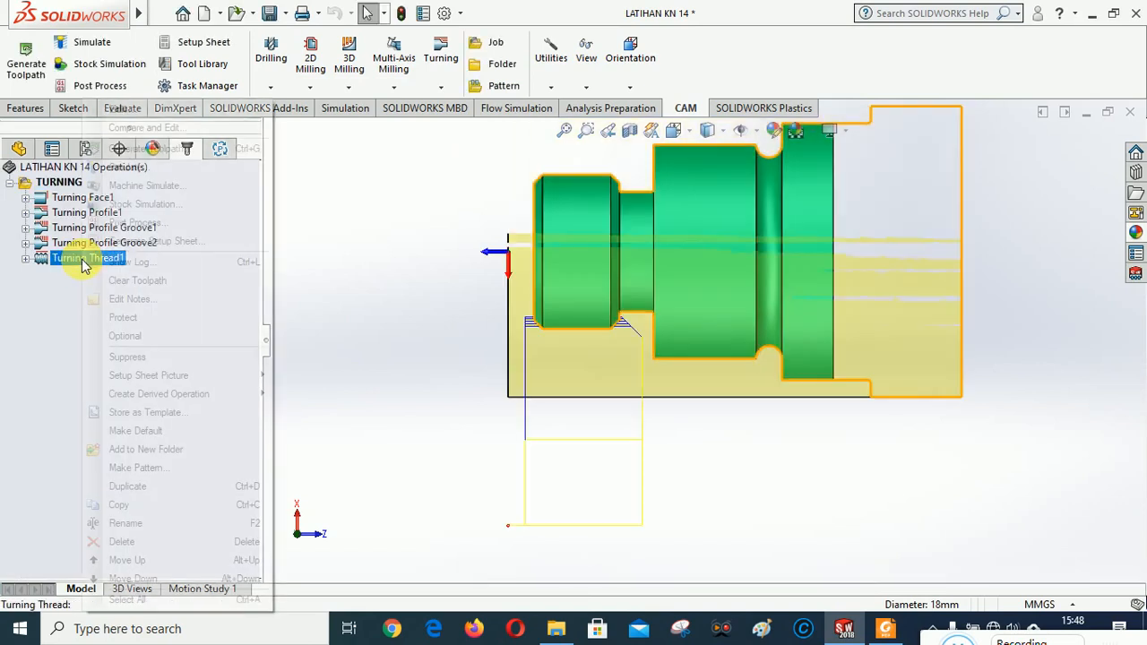
pyautogui.click(119, 109)
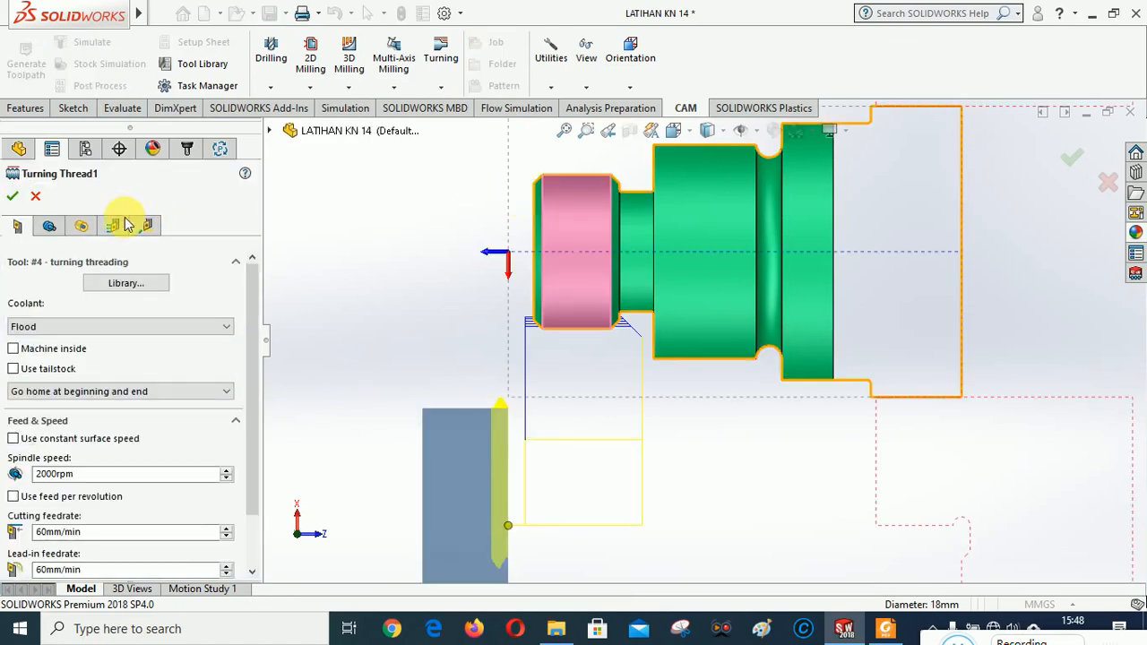
pyautogui.click(116, 226)
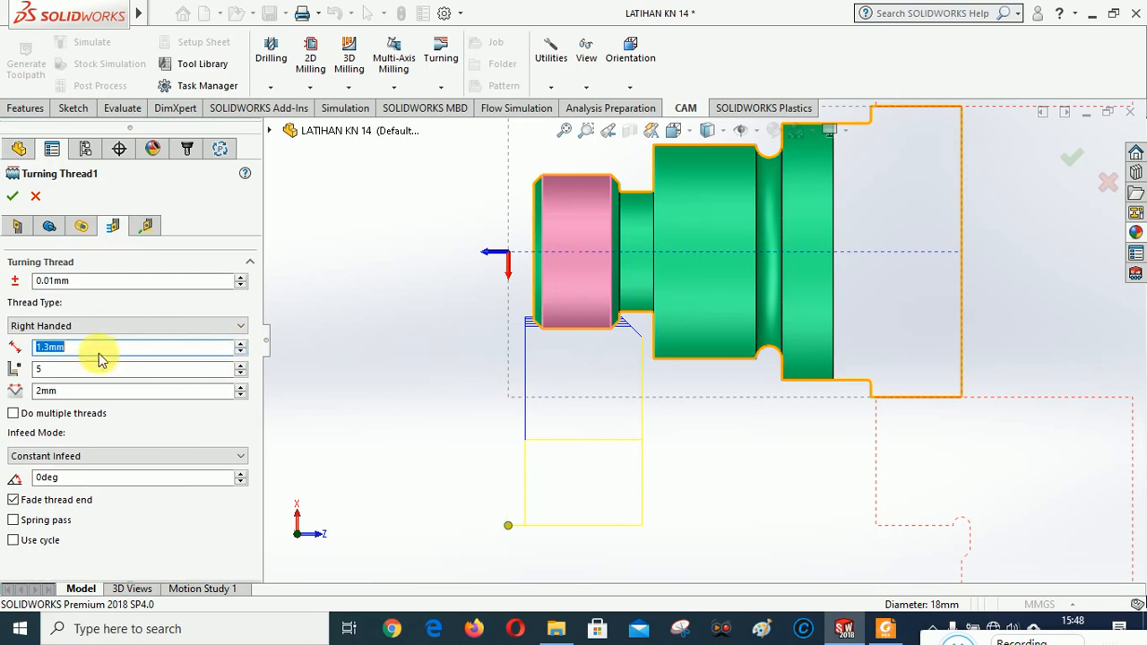
pyautogui.click(13, 195)
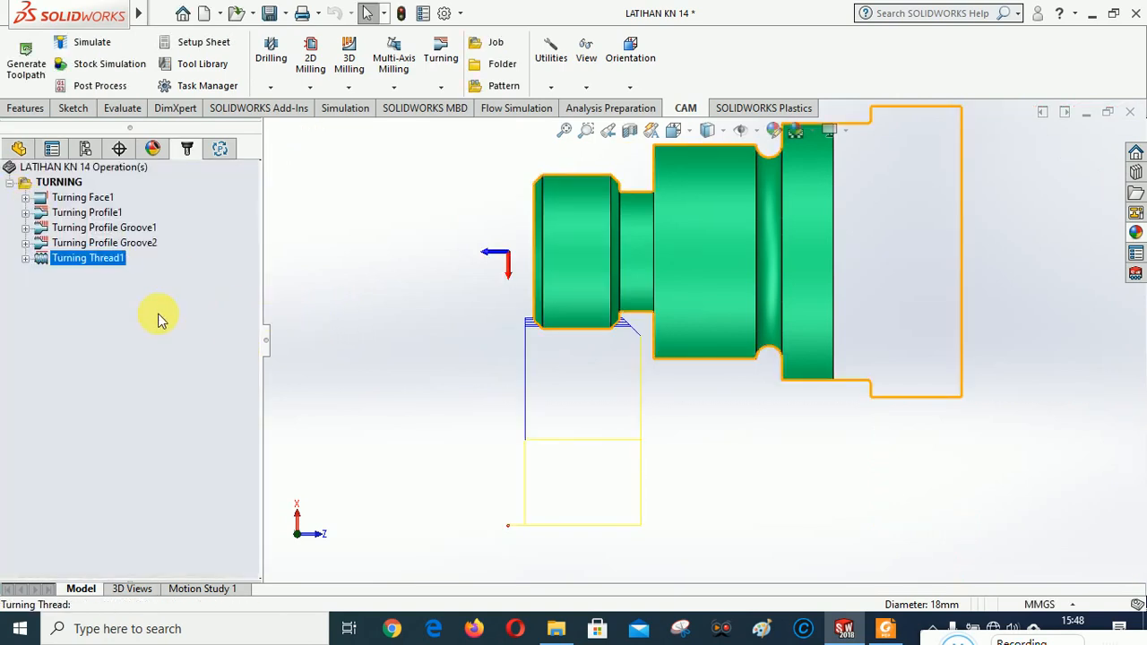
# Simulate stock removal for all TURNING operations again, check the thread and the simulation events, and exit
pyautogui.click(66, 184)
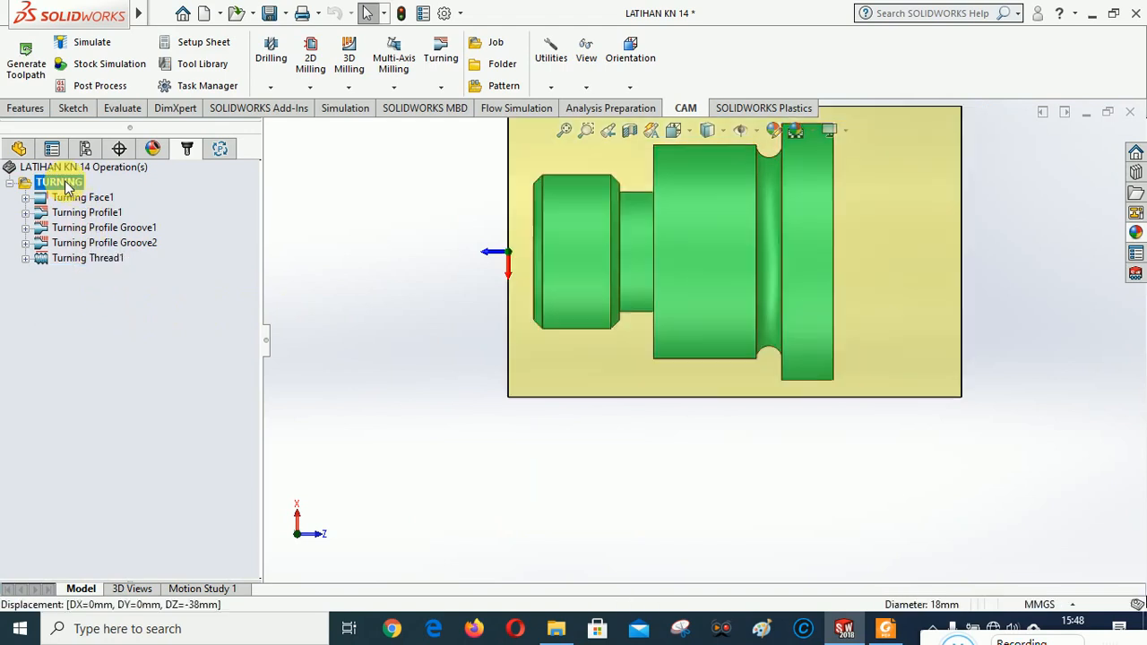
pyautogui.rightClick(63, 184)
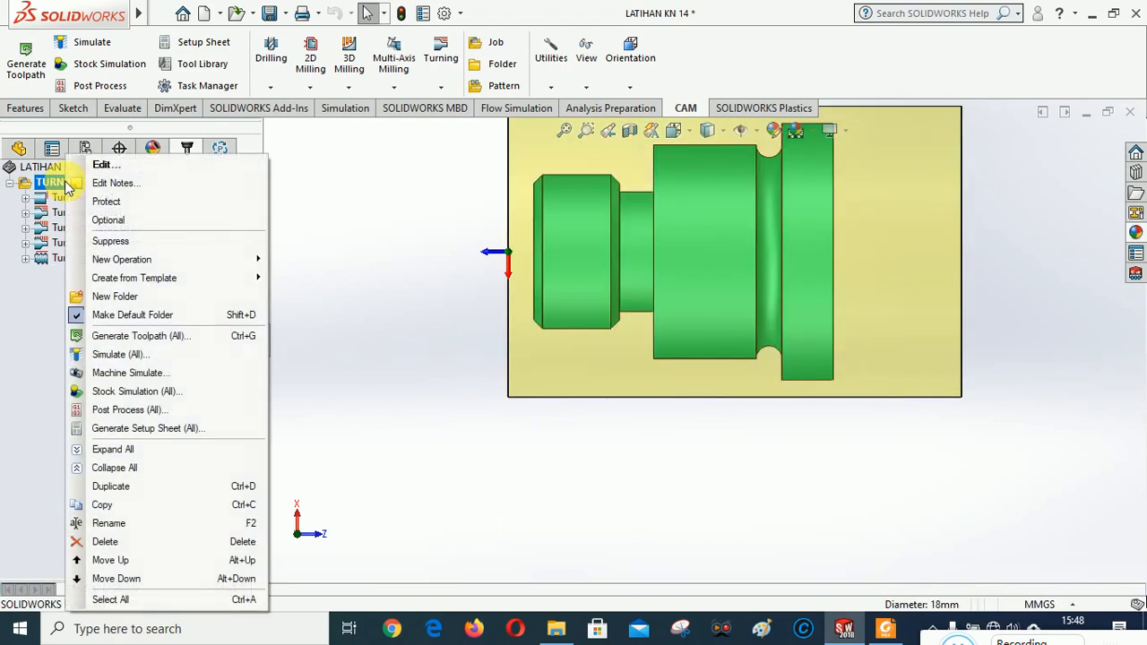
pyautogui.click(112, 391)
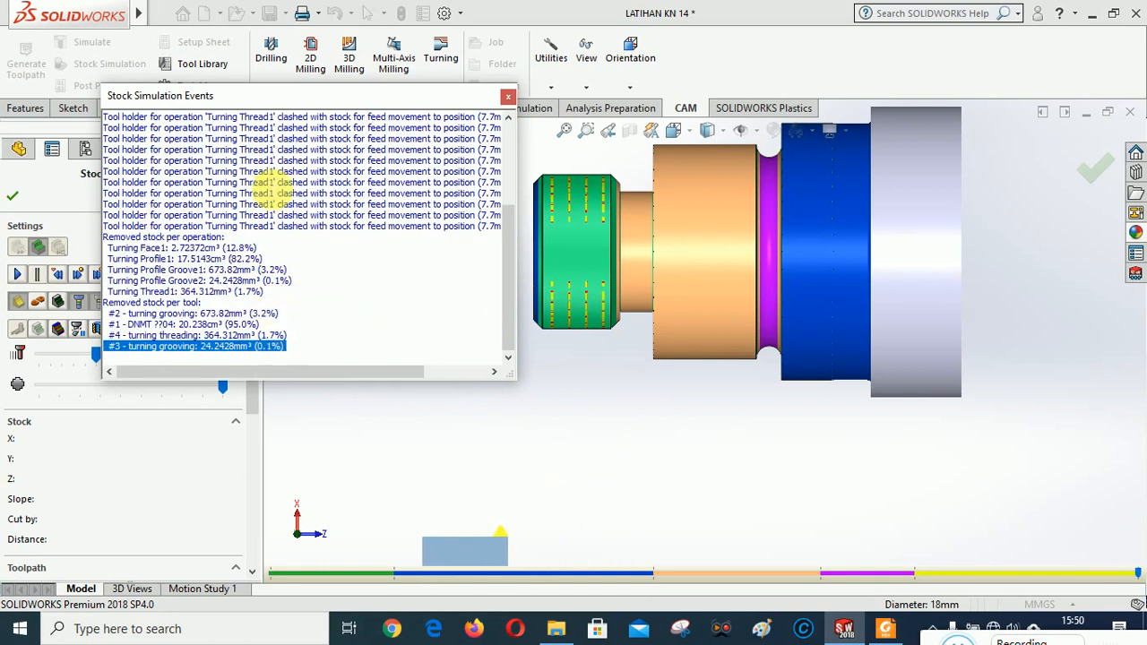
pyautogui.click(506, 96)
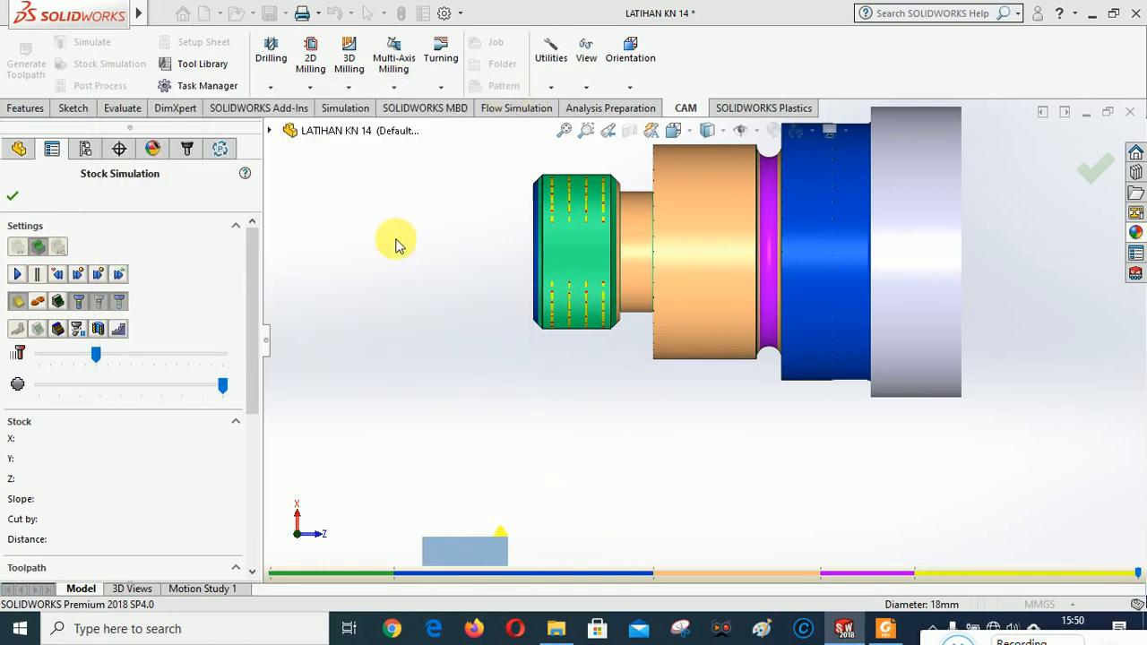
pyautogui.click(15, 195)
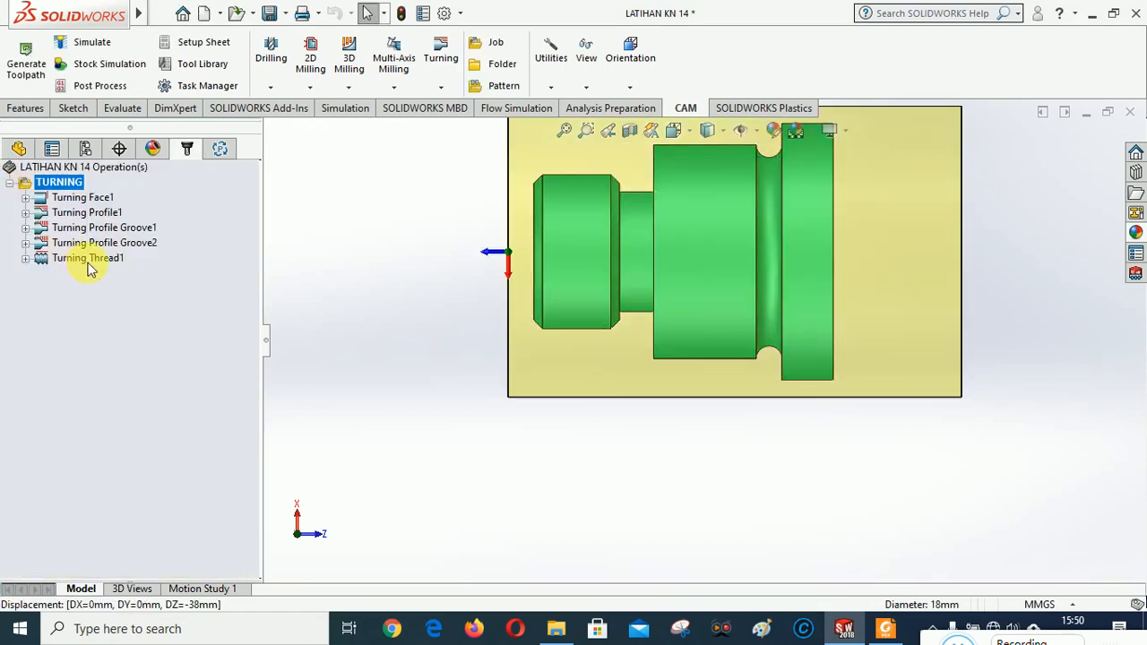
# Reduce the thread depth of Turning Thread1 to 1.2 mm and accept the operation
pyautogui.click(89, 259)
pyautogui.rightClick(90, 265)
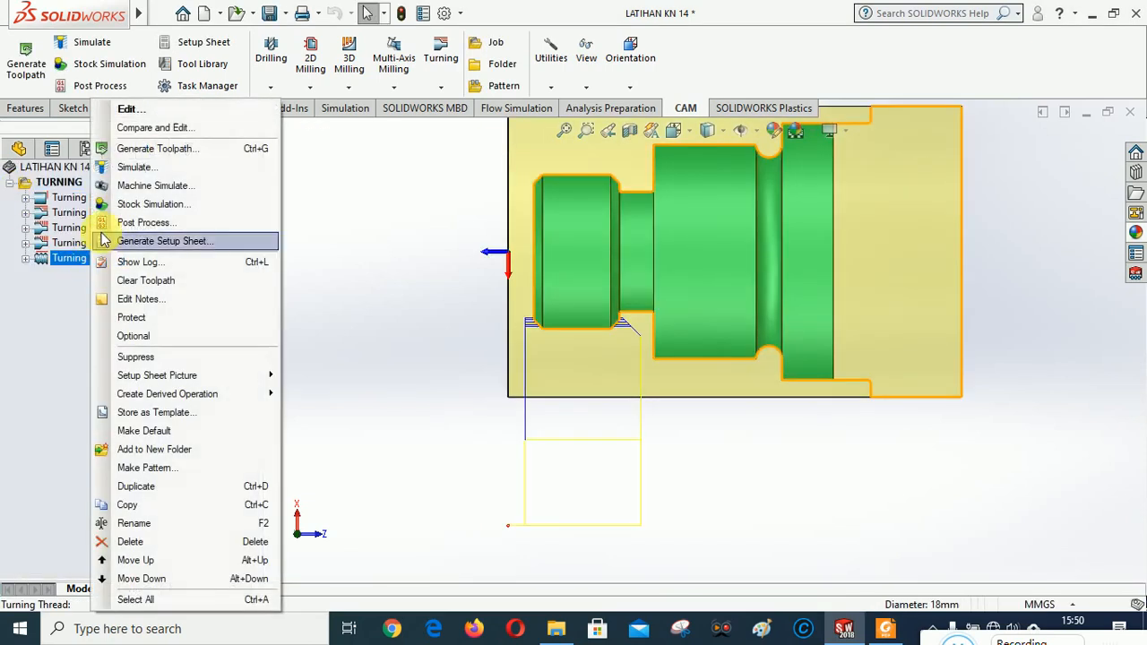
pyautogui.click(125, 107)
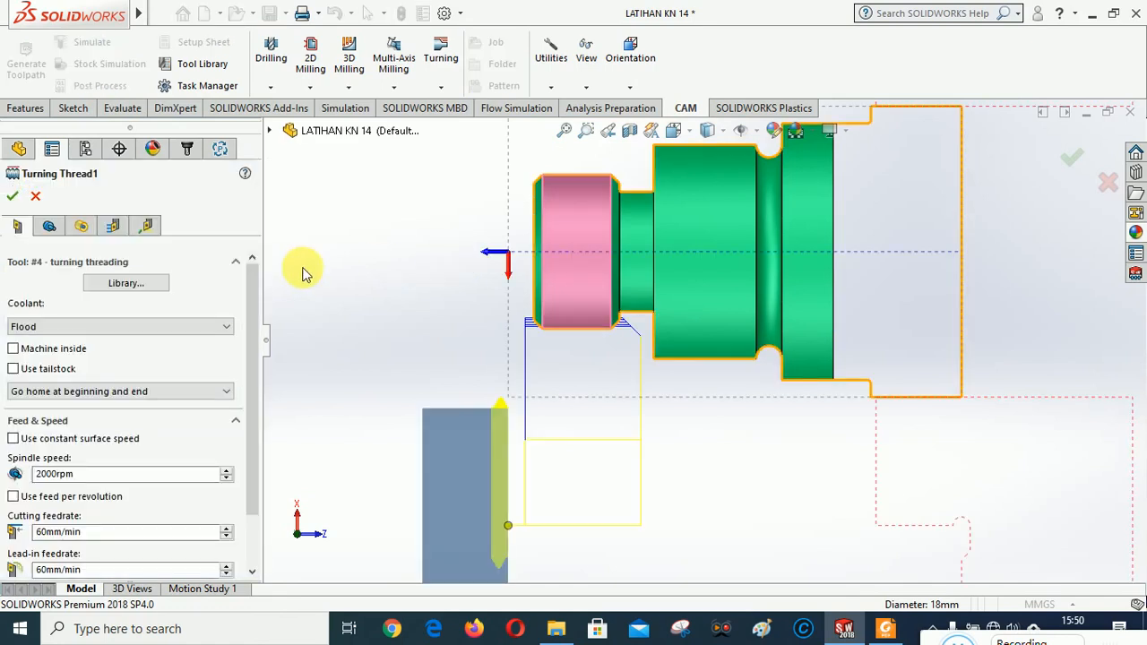
pyautogui.click(113, 226)
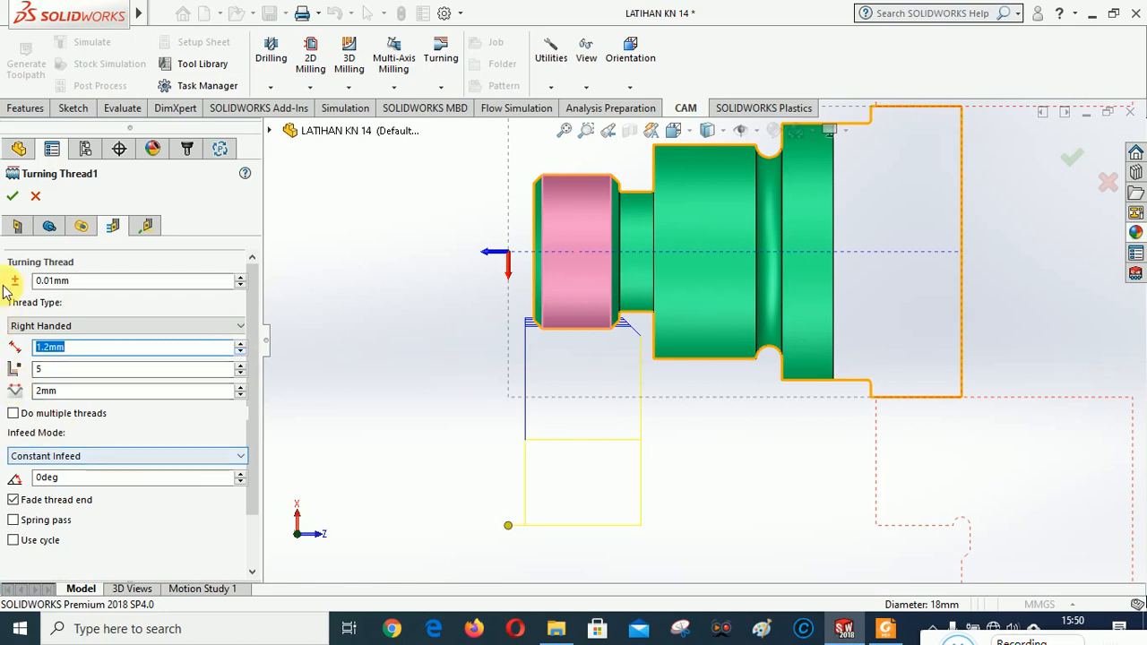
pyautogui.click(12, 197)
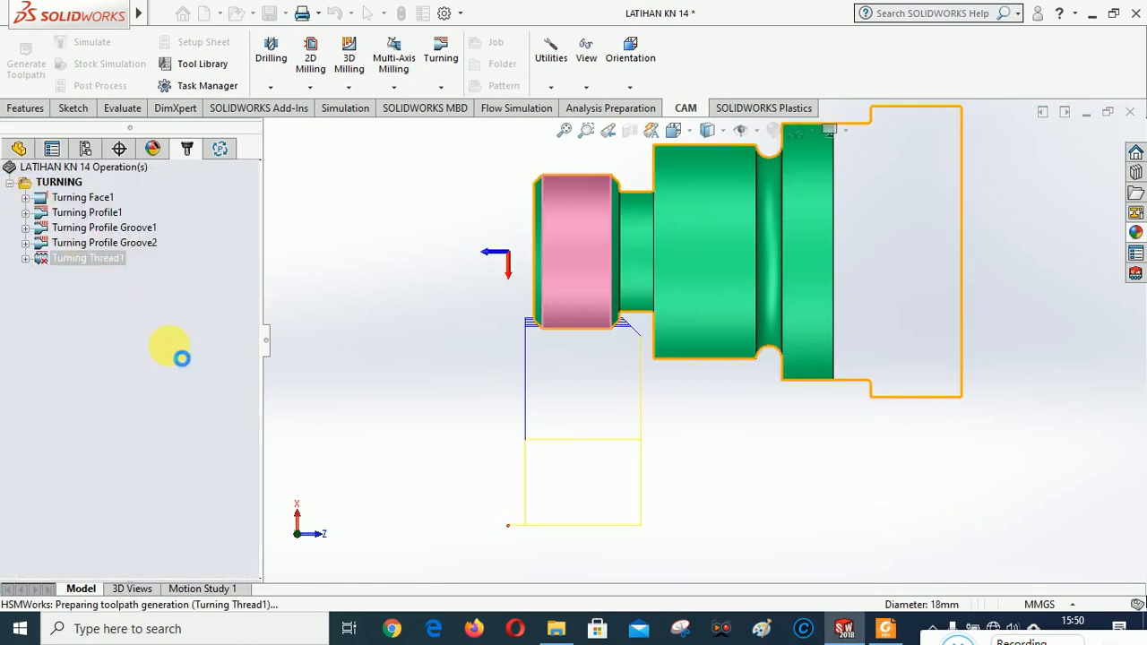
# Repeat the stock simulation of the complete TURNING job to check for thread tool holder clashes, and exit it
pyautogui.click(63, 183)
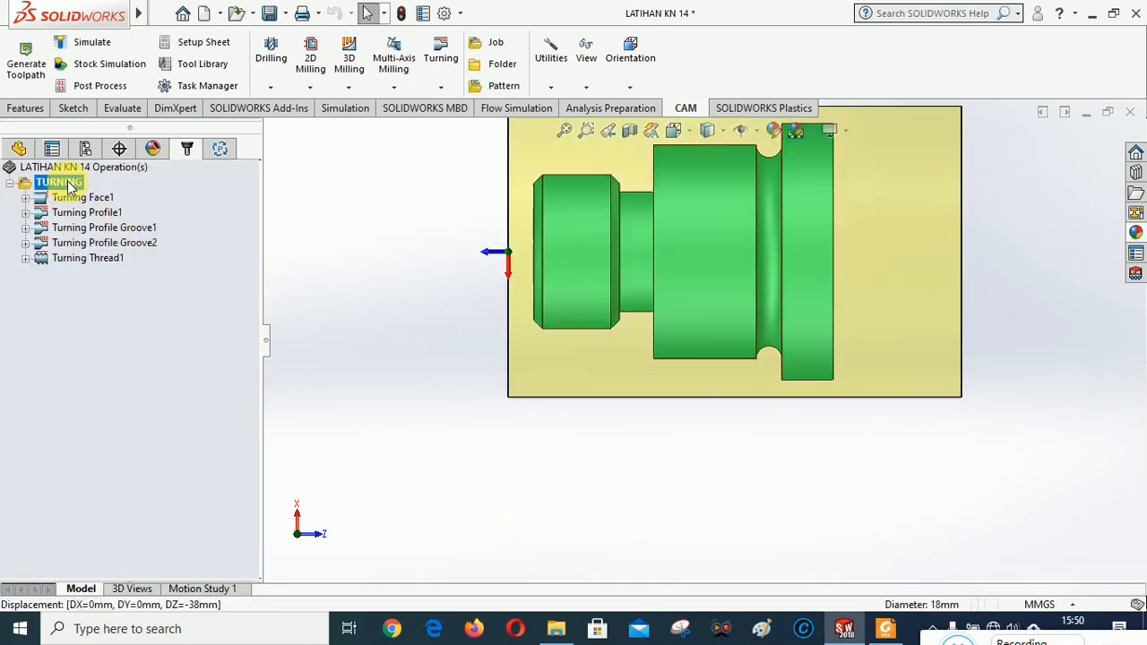
pyautogui.rightClick(64, 184)
pyautogui.click(125, 392)
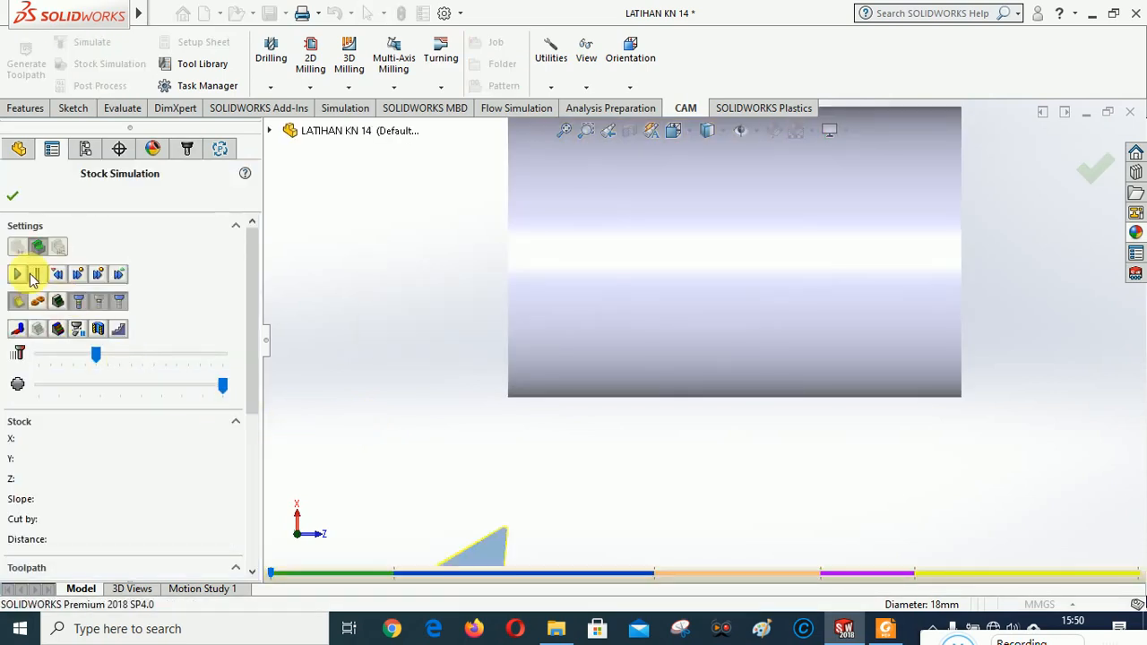
pyautogui.click(17, 274)
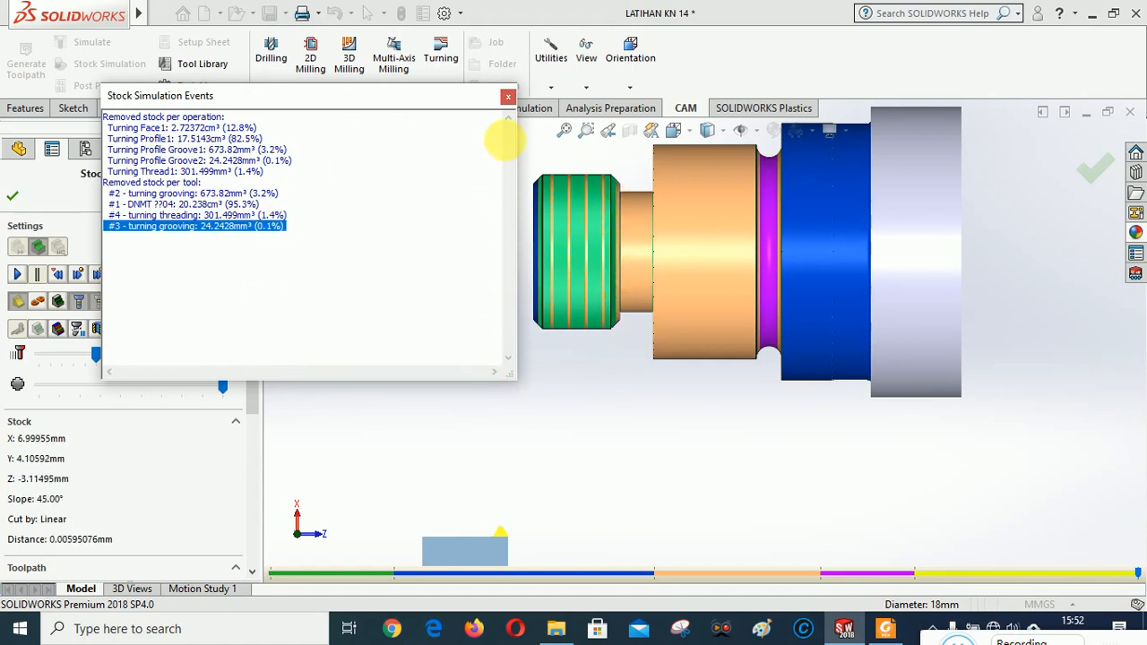
pyautogui.click(509, 97)
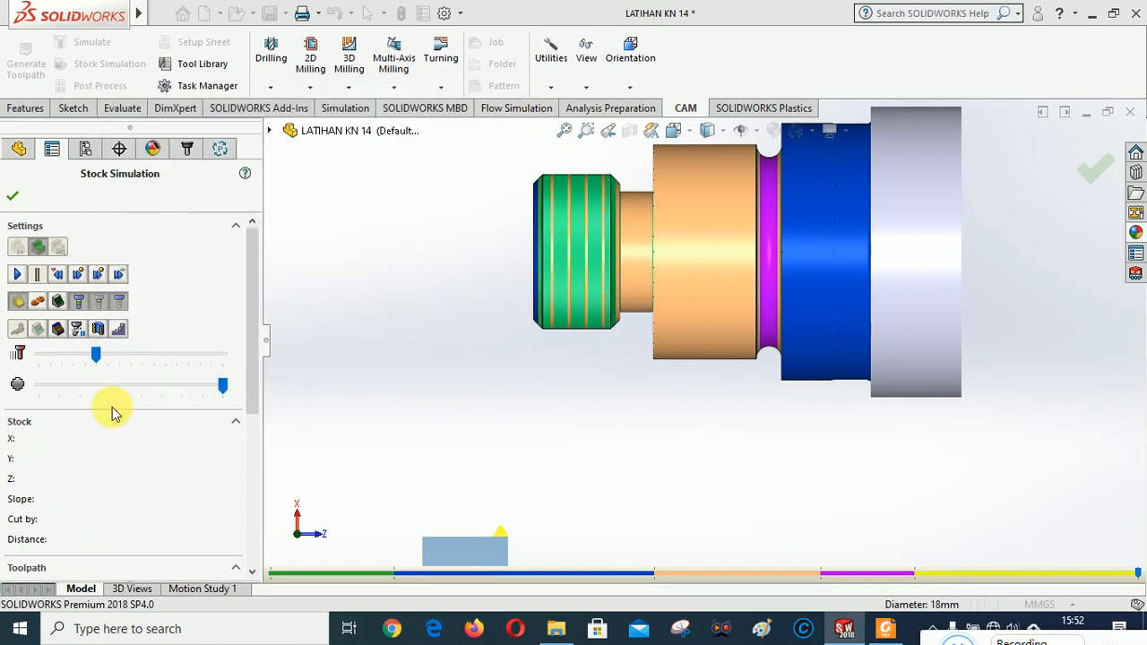
pyautogui.click(15, 197)
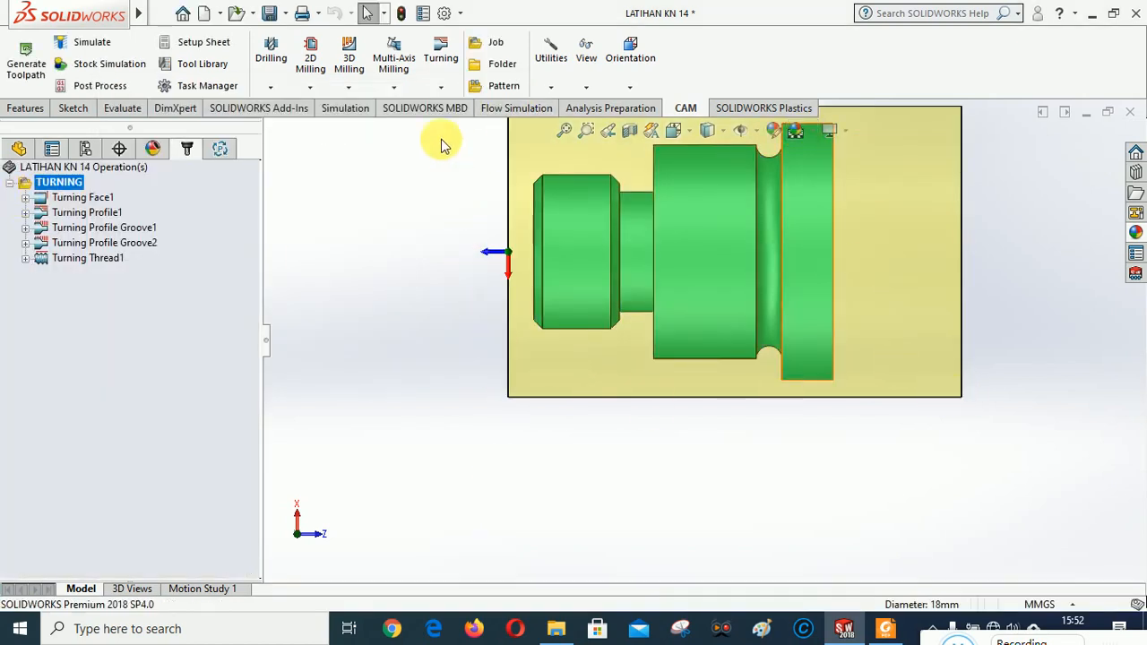
# Add a Turning Part operation to the TURNING job and assign it tool #2 - turning grooving
pyautogui.click(441, 88)
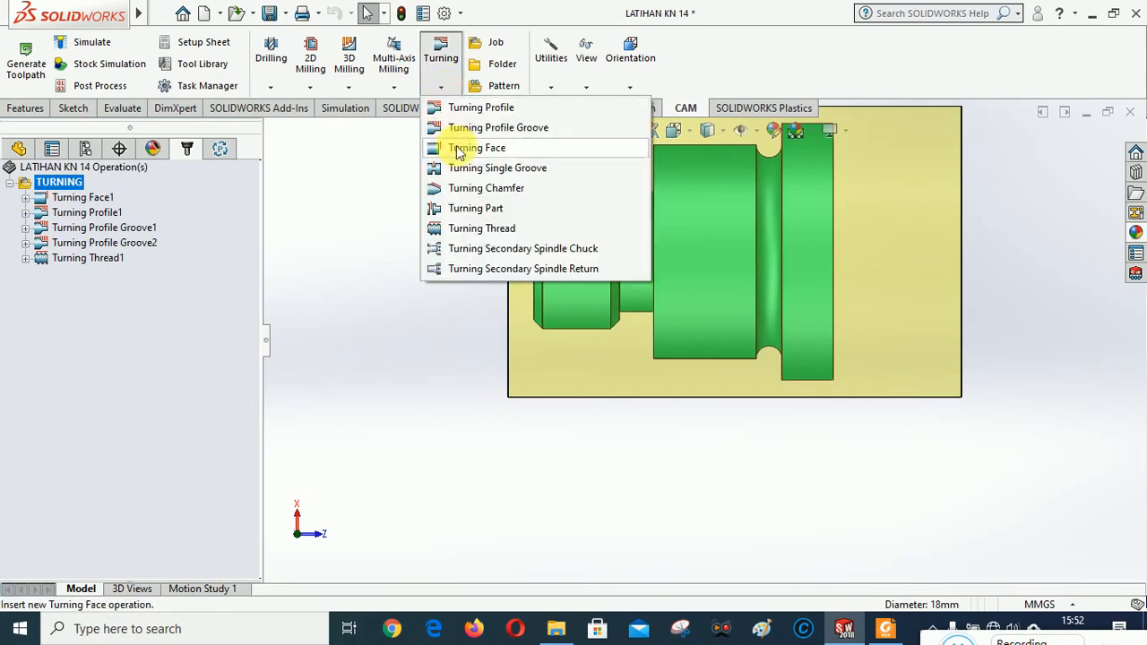
pyautogui.click(466, 210)
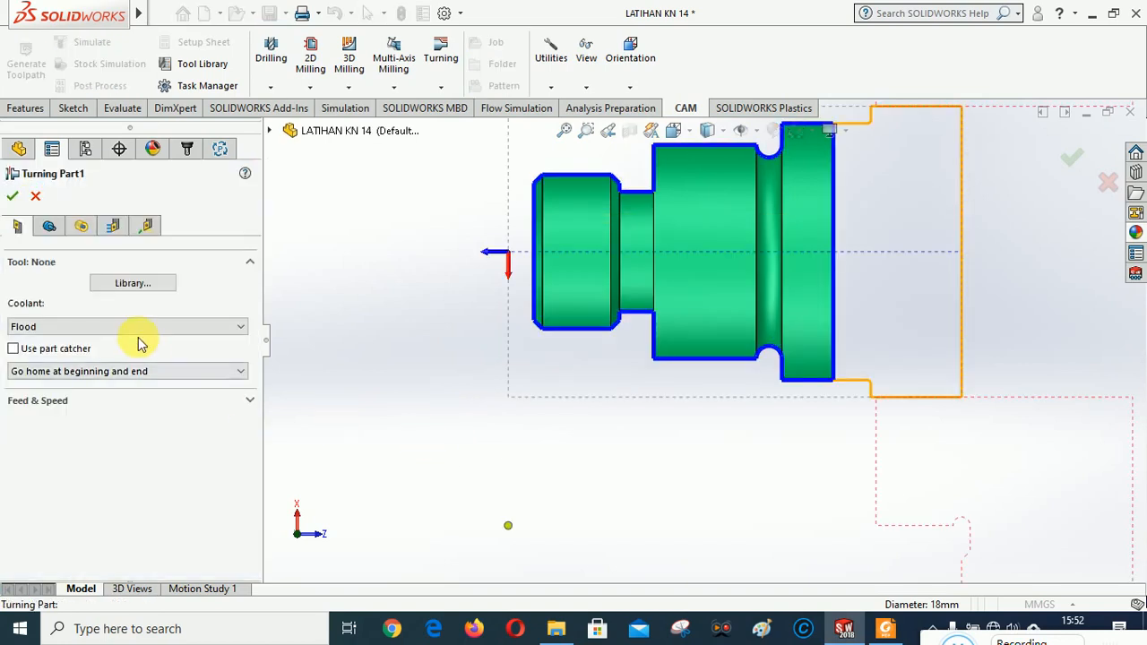
pyautogui.click(133, 284)
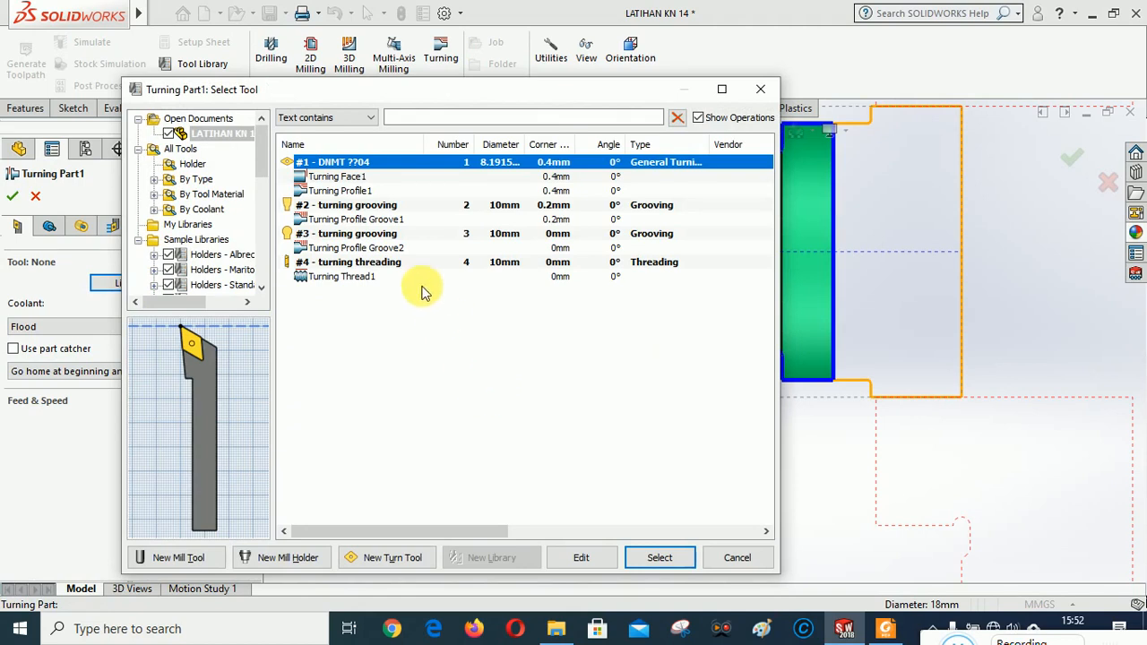
pyautogui.click(345, 209)
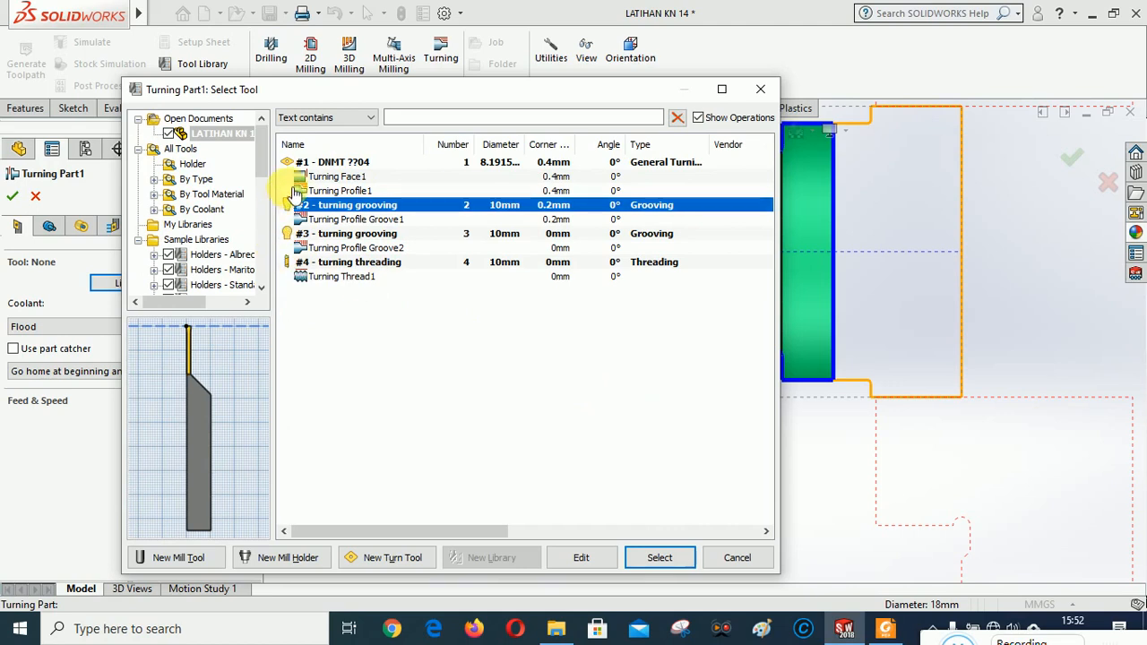
pyautogui.click(661, 557)
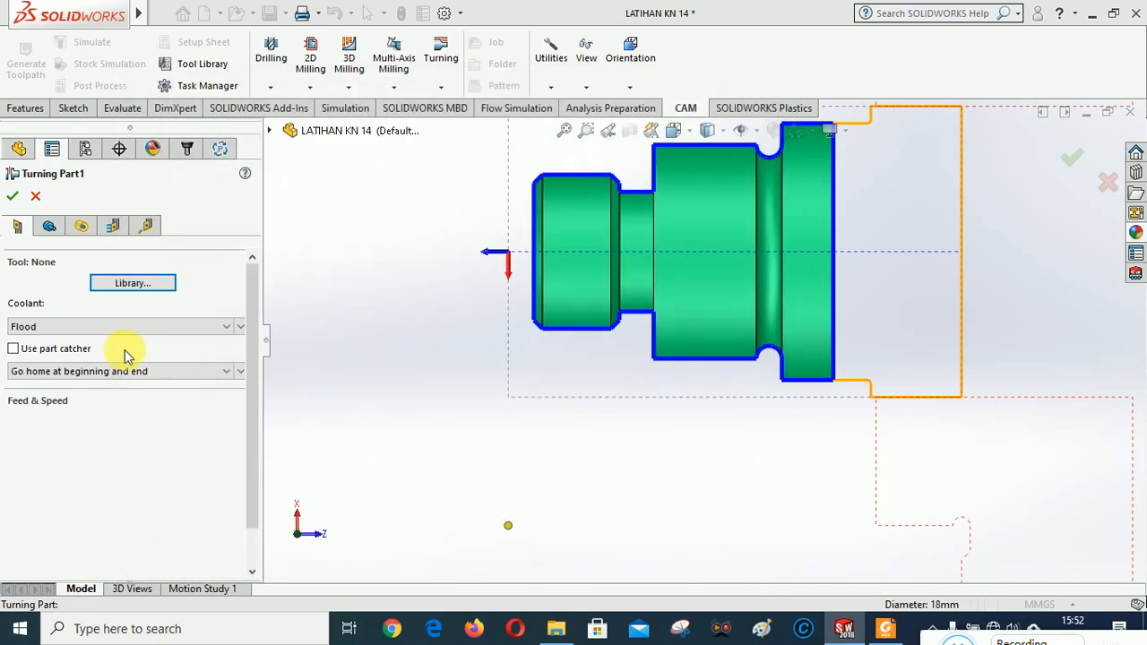
# Review the geometry, radii, passes and linking settings of Turning Part1 and accept the operation with its defaults
pyautogui.click(49, 226)
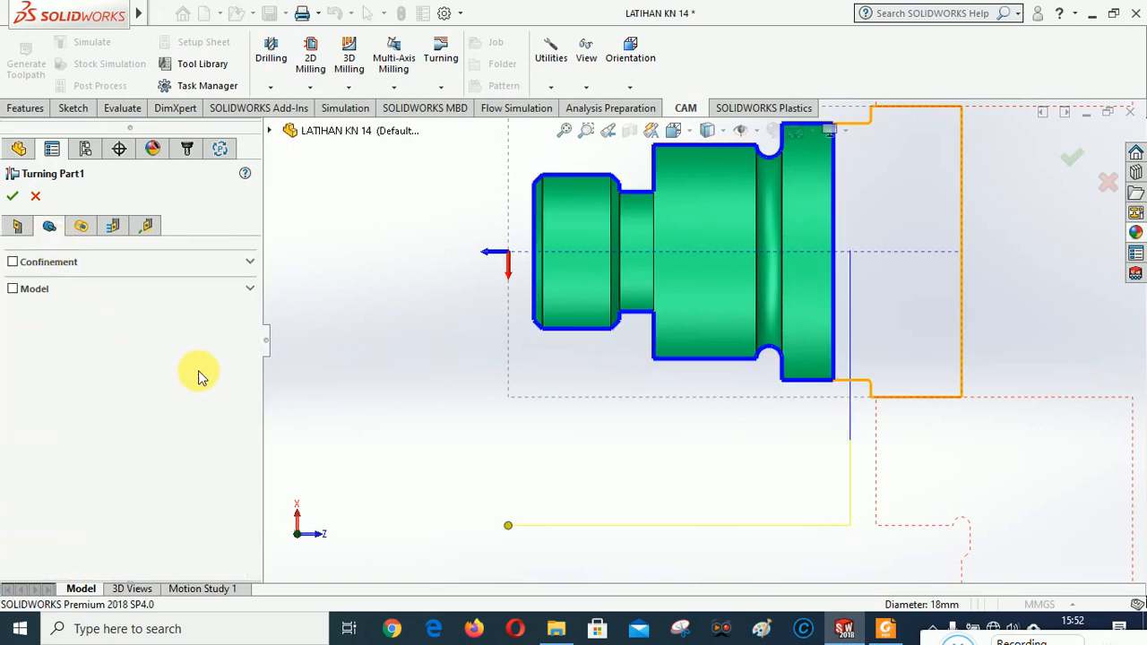
pyautogui.click(81, 227)
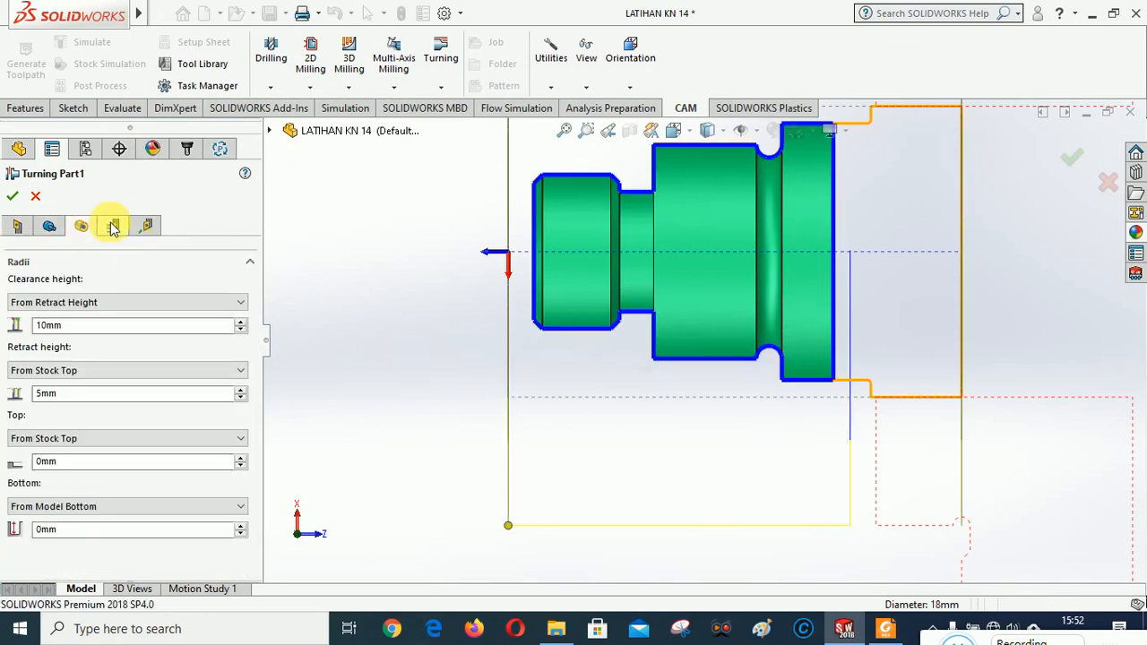
pyautogui.click(112, 226)
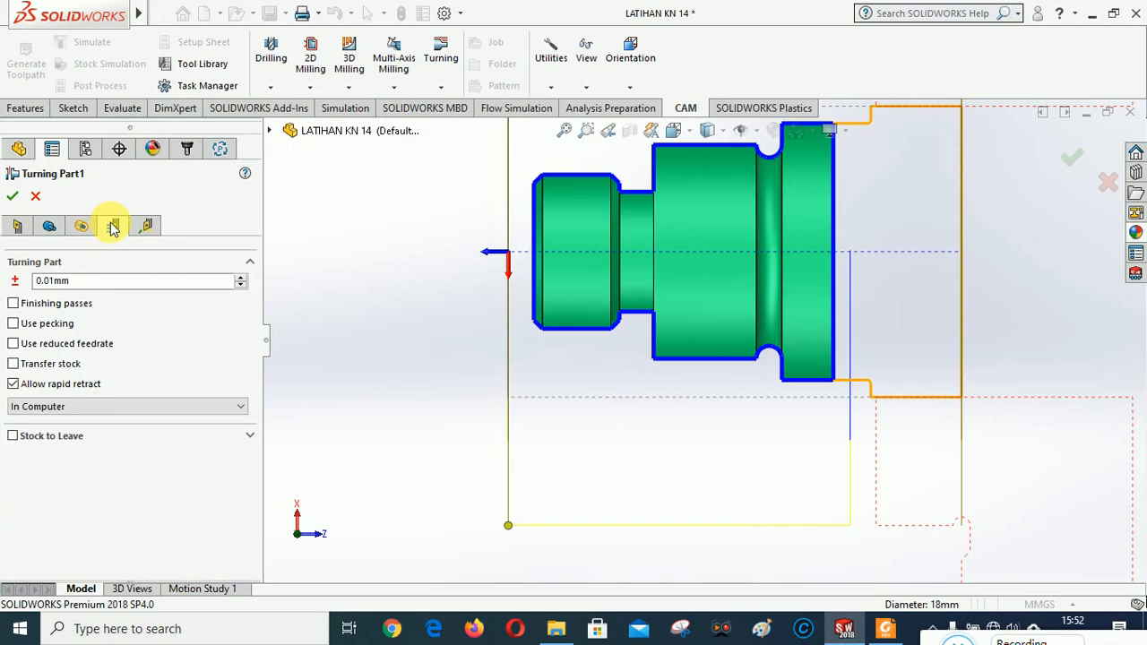
pyautogui.click(148, 225)
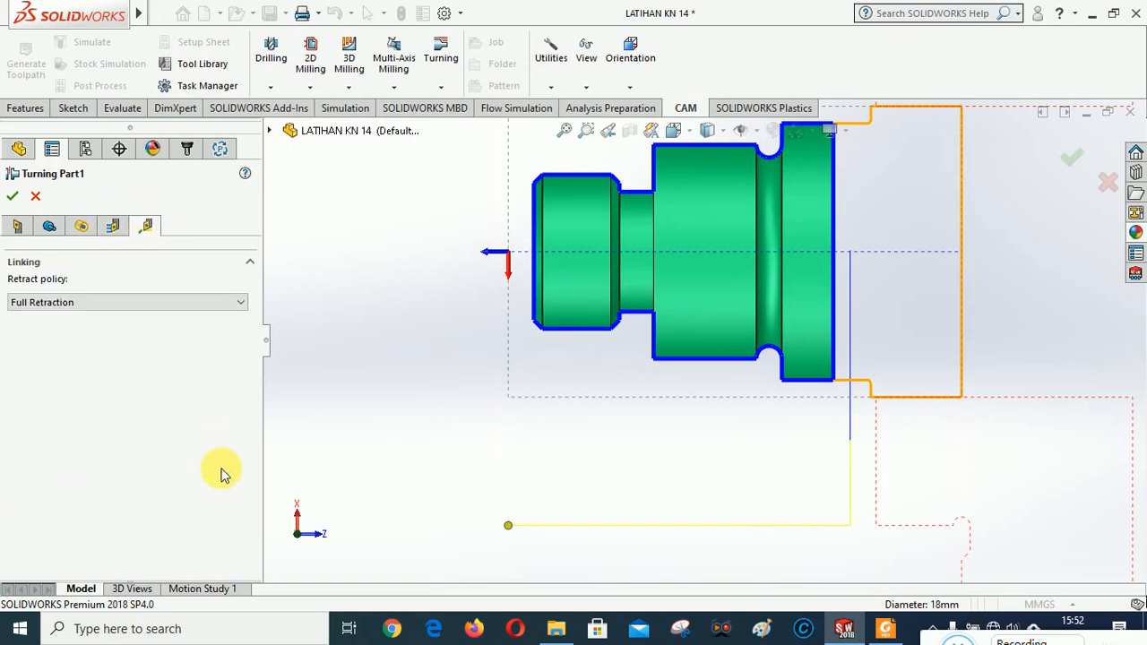
pyautogui.click(13, 197)
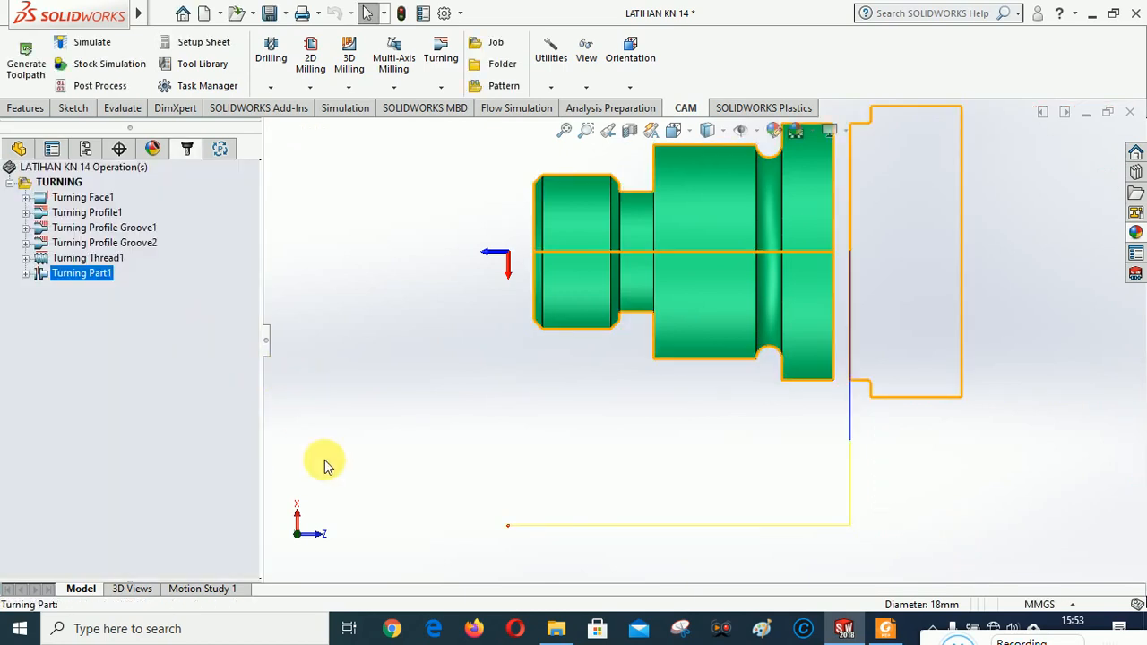
# Run the stock simulation of the complete TURNING job including part-off, check the removed stock and machining statistics, and exit
pyautogui.click(66, 184)
pyautogui.rightClick(67, 184)
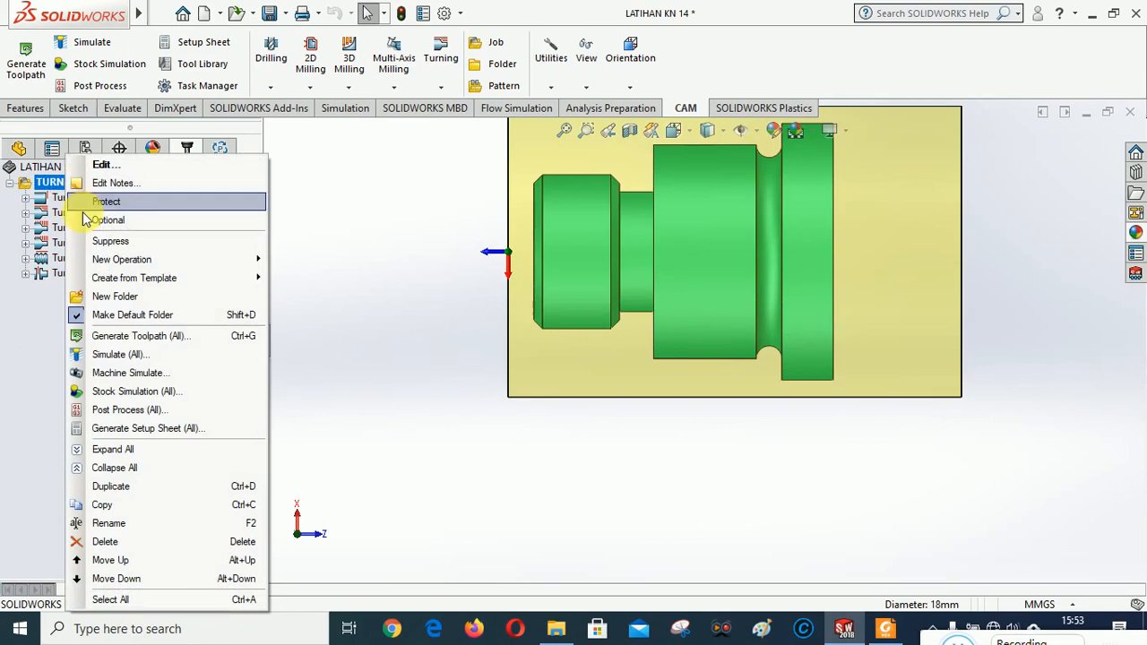
pyautogui.click(130, 396)
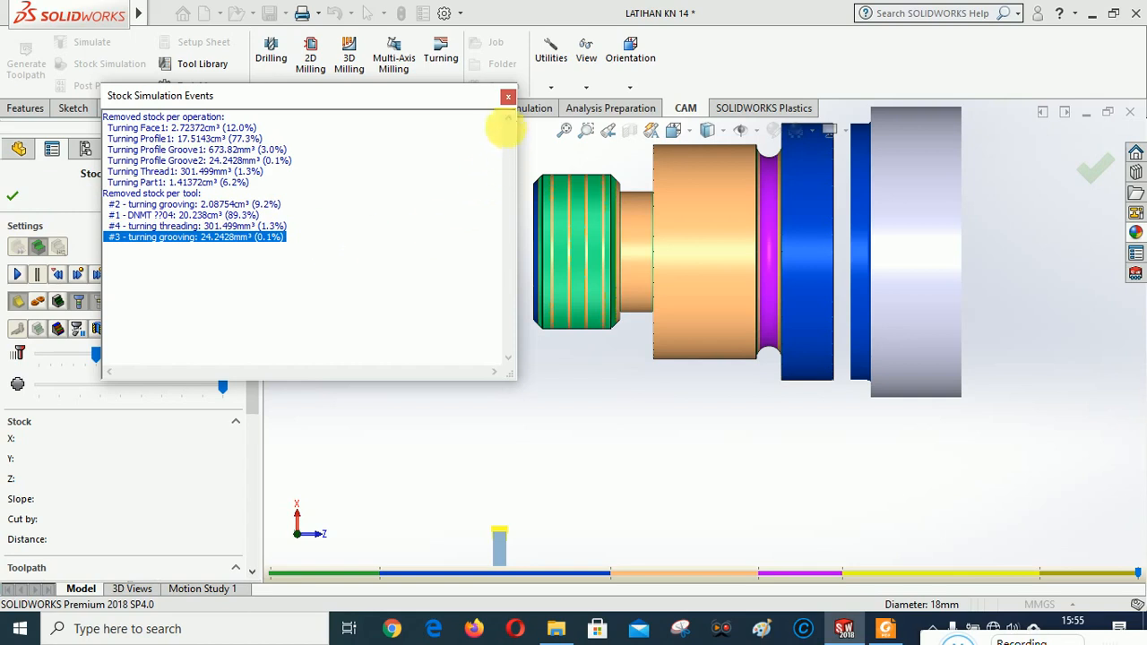
pyautogui.click(508, 96)
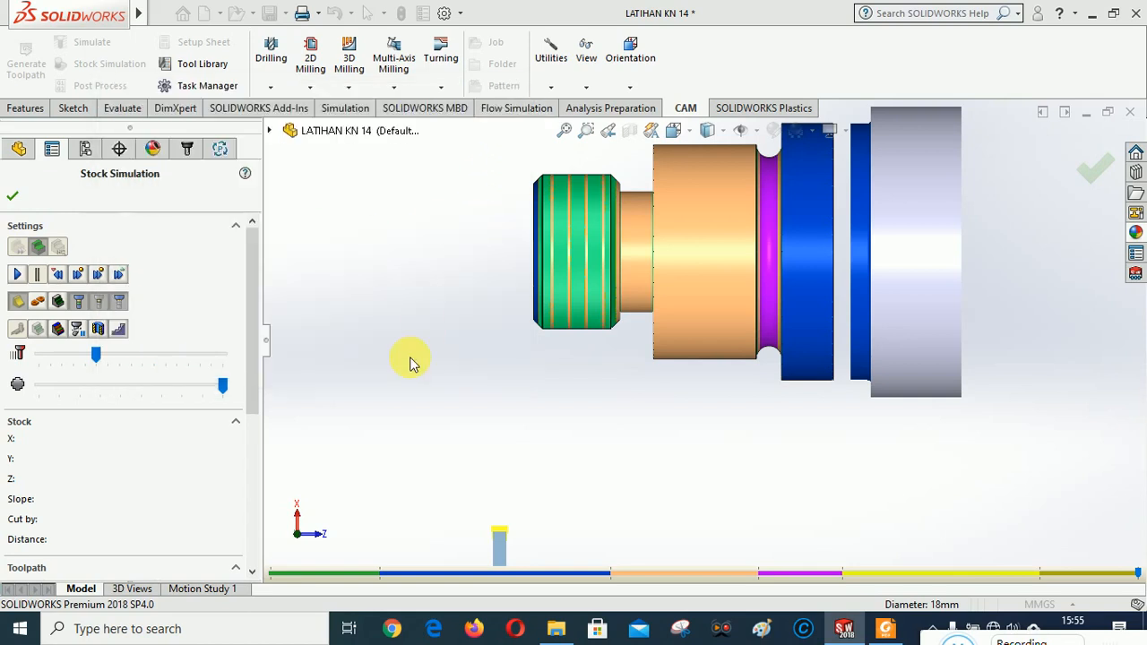
pyautogui.moveTo(250, 282); pyautogui.dragTo(272, 505)
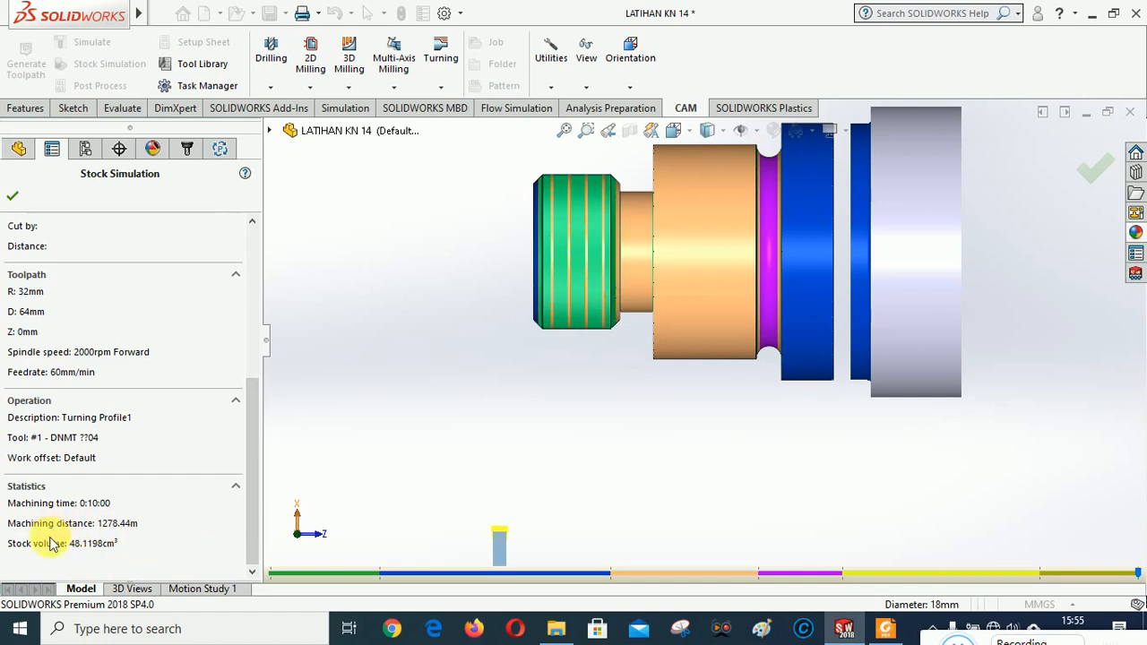
pyautogui.moveTo(252, 420); pyautogui.dragTo(255, 509)
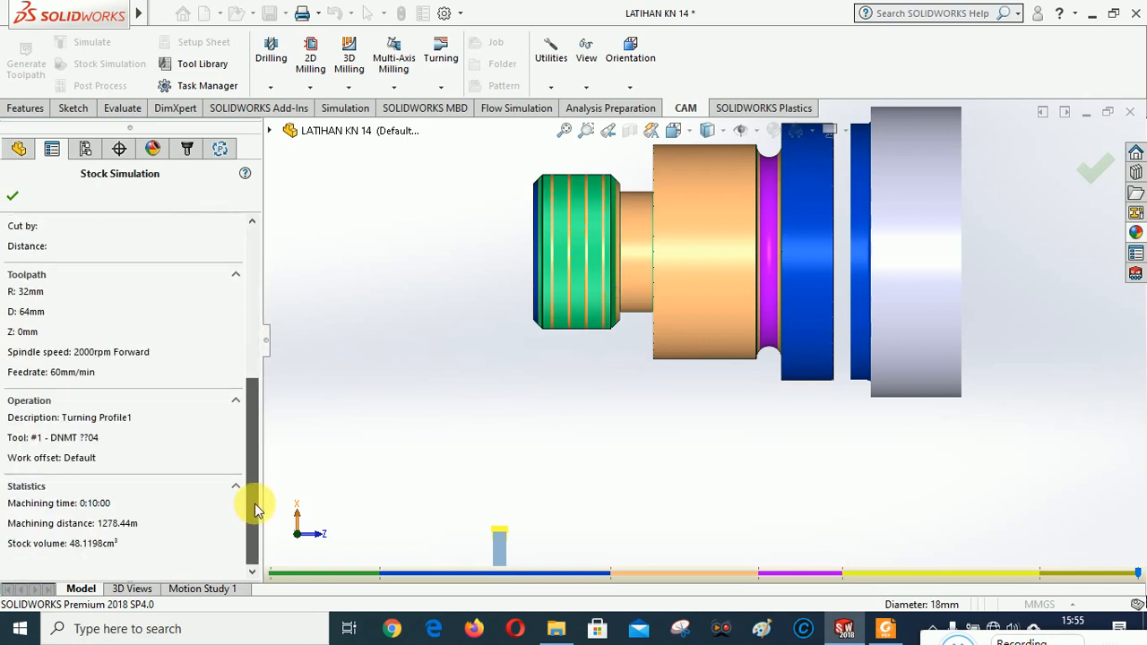
pyautogui.moveTo(267, 421); pyautogui.dragTo(275, 248)
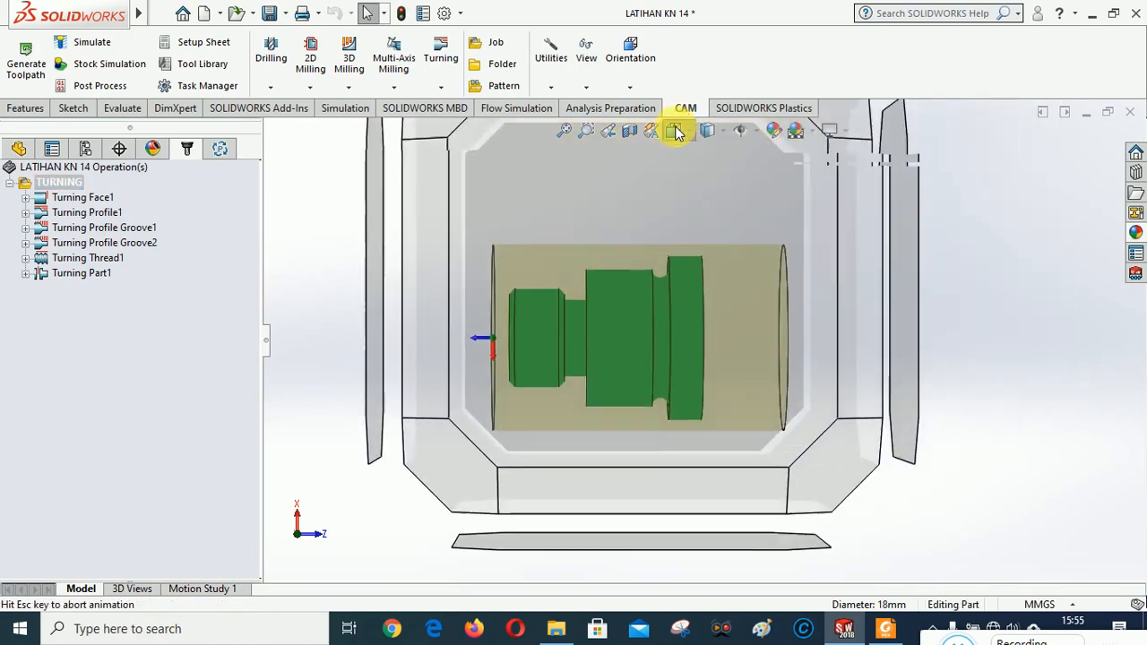
# Orient the shaft in a three-dimensional view with its threaded end in front and enlarge the whole stock
pyautogui.click(673, 130)
pyautogui.click(769, 179)
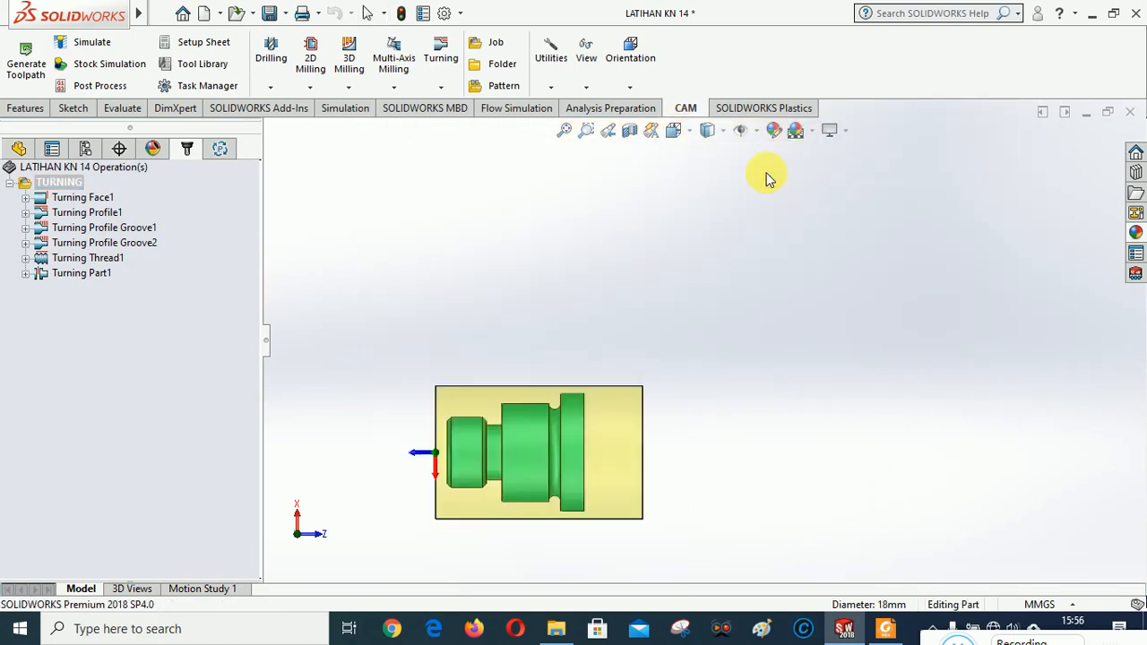
pyautogui.click(678, 132)
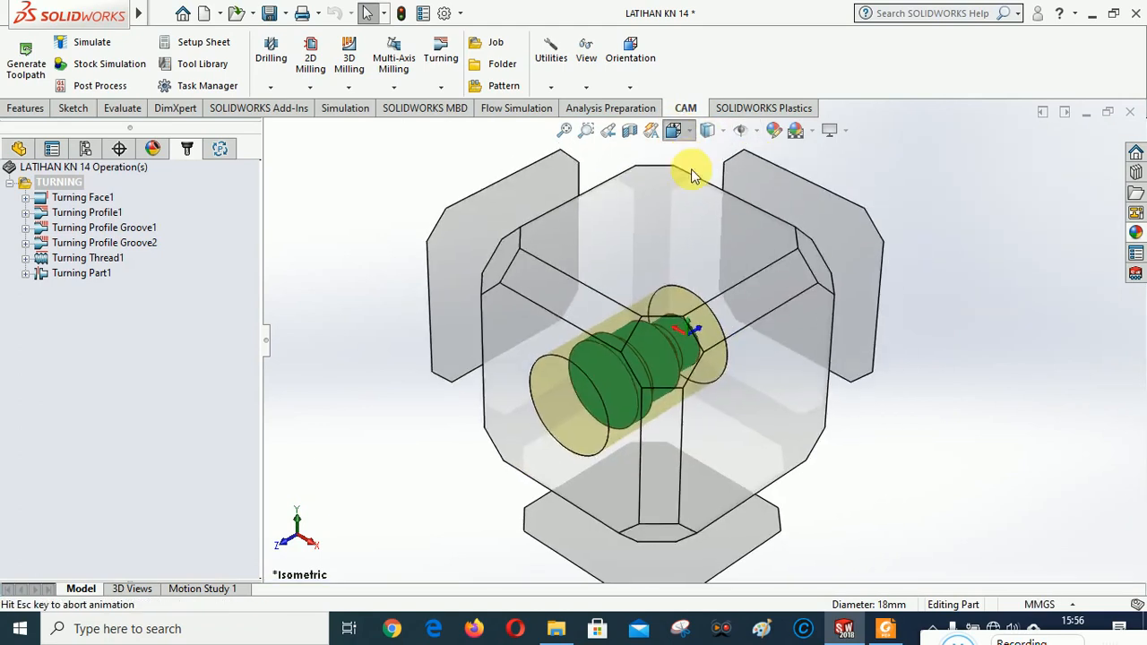
pyautogui.click(662, 331)
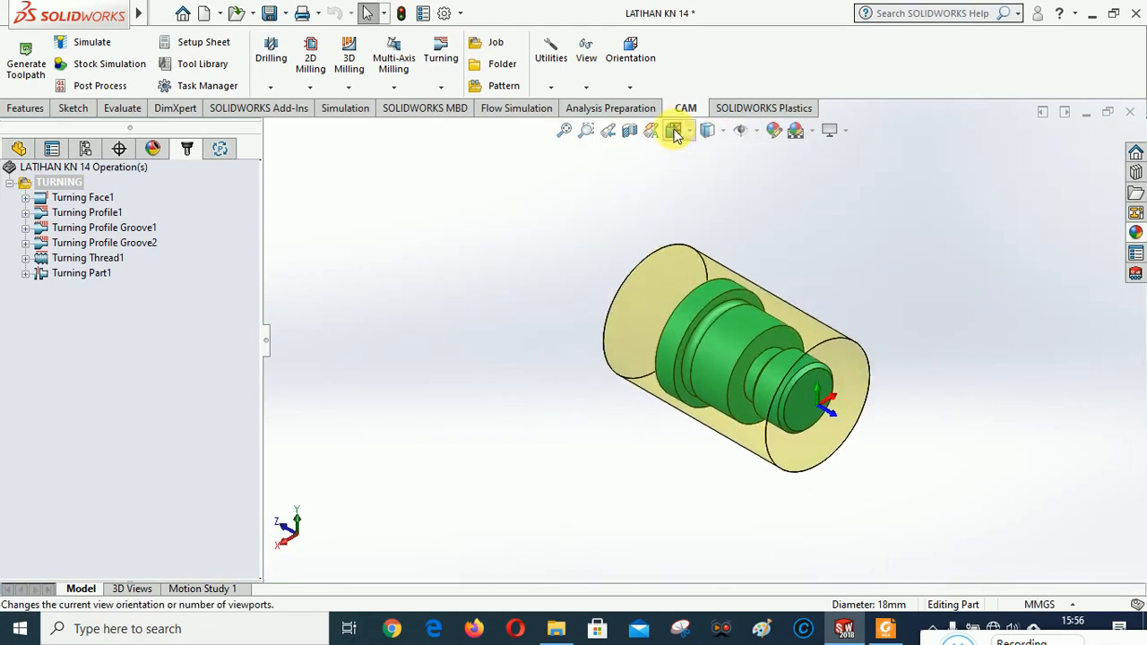
pyautogui.click(673, 131)
pyautogui.click(664, 334)
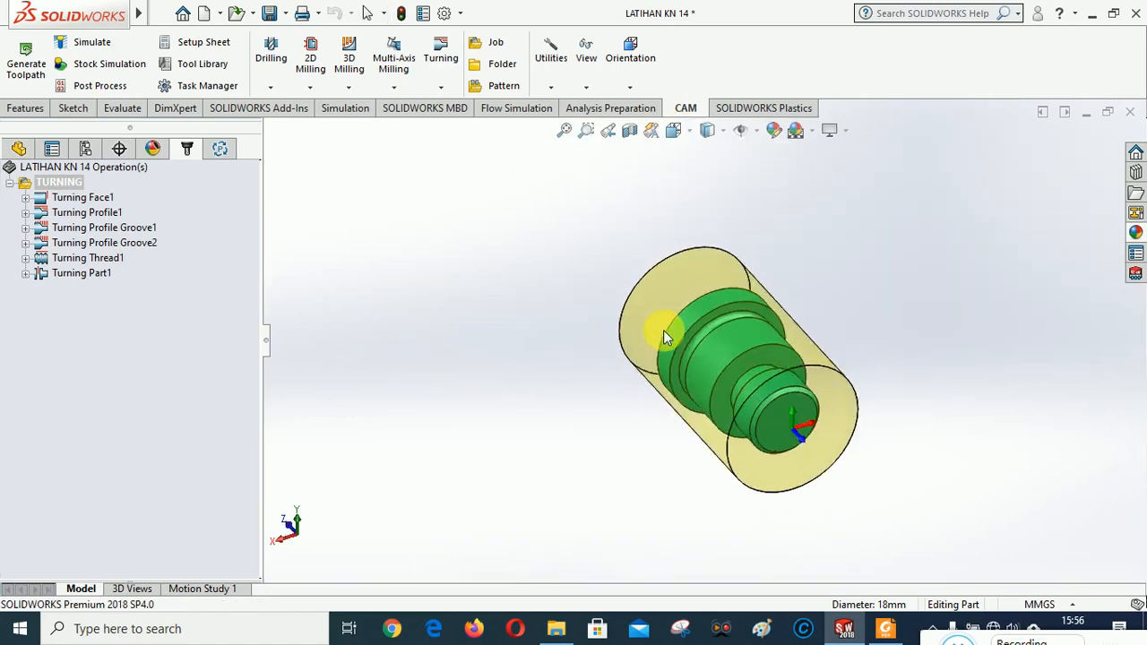
pyautogui.click(586, 131)
pyautogui.moveTo(541, 243); pyautogui.dragTo(887, 579)
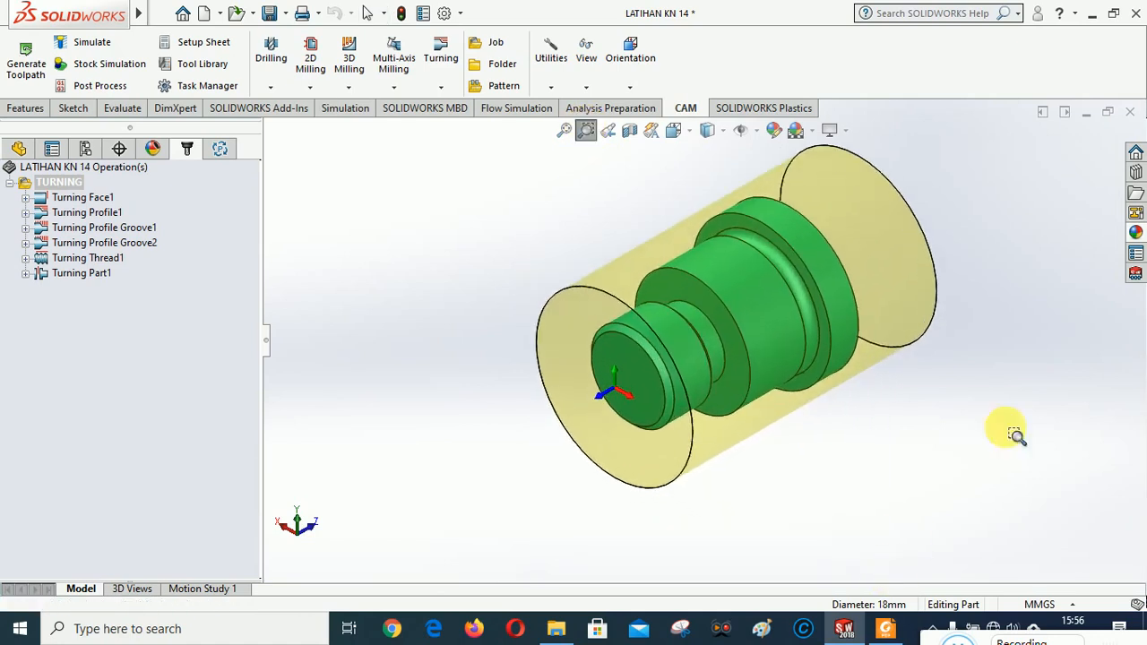
pyautogui.click(586, 131)
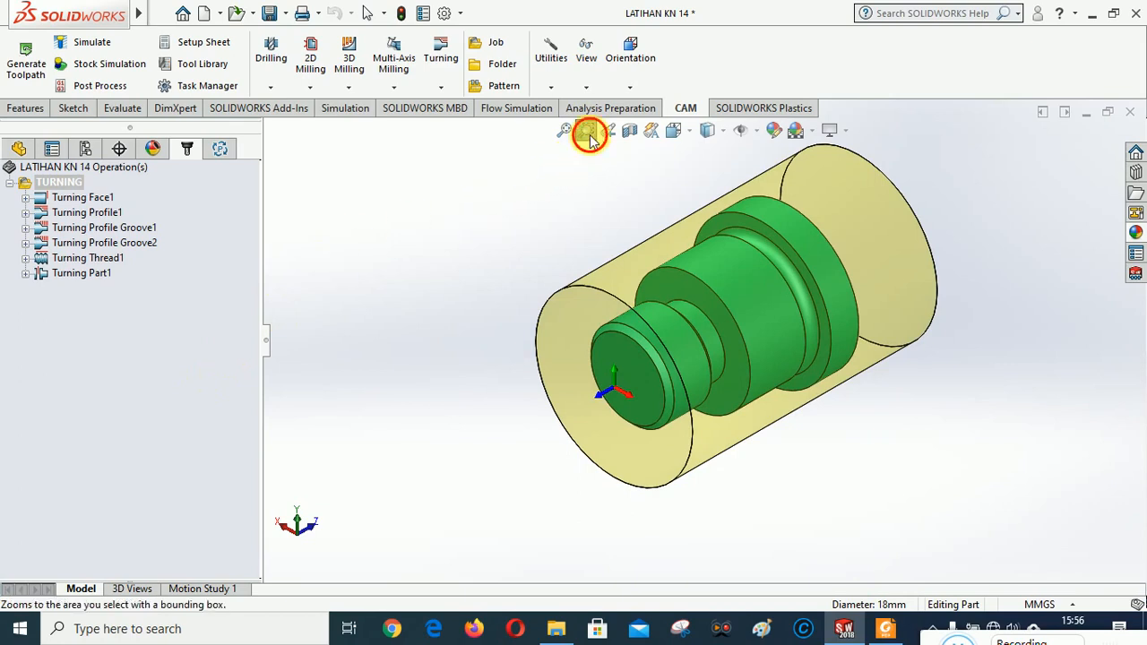
# Play the stock simulation of all TURNING operations in the three-dimensional view, dismiss the simulation events and exit
pyautogui.rightClick(59, 185)
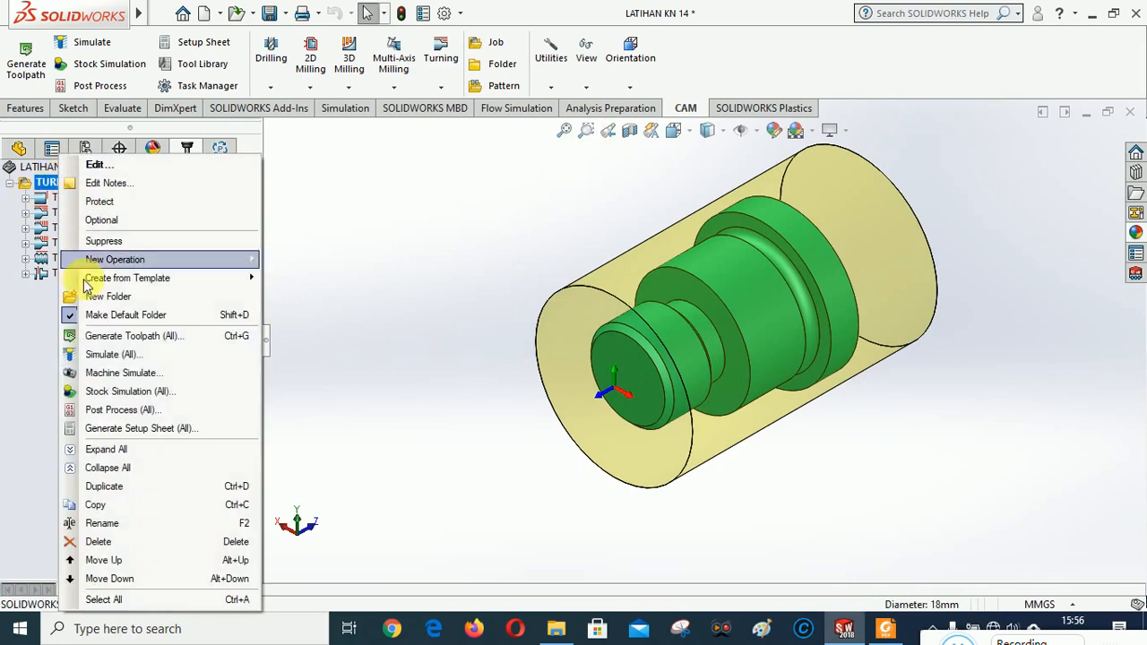
pyautogui.click(125, 391)
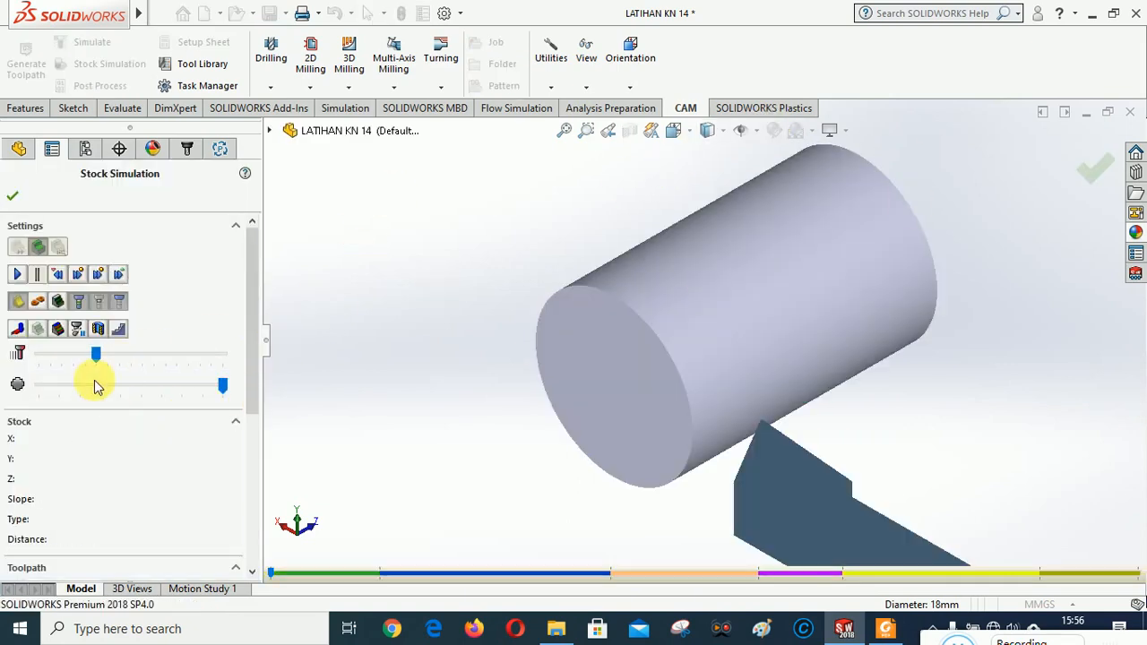
pyautogui.click(16, 275)
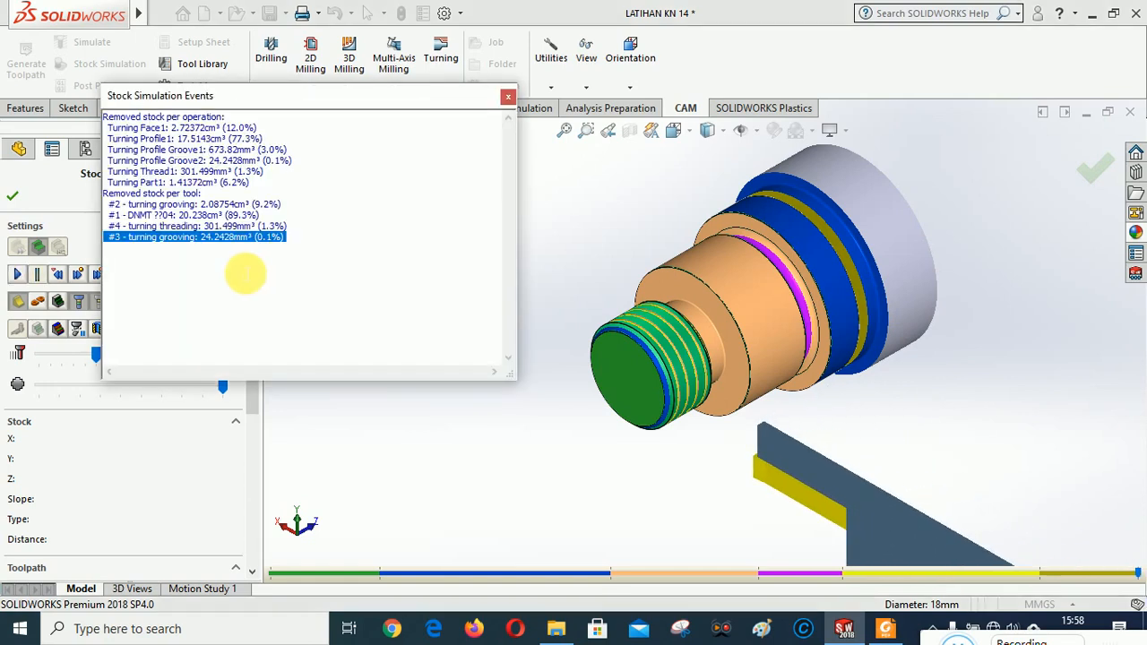
pyautogui.click(508, 97)
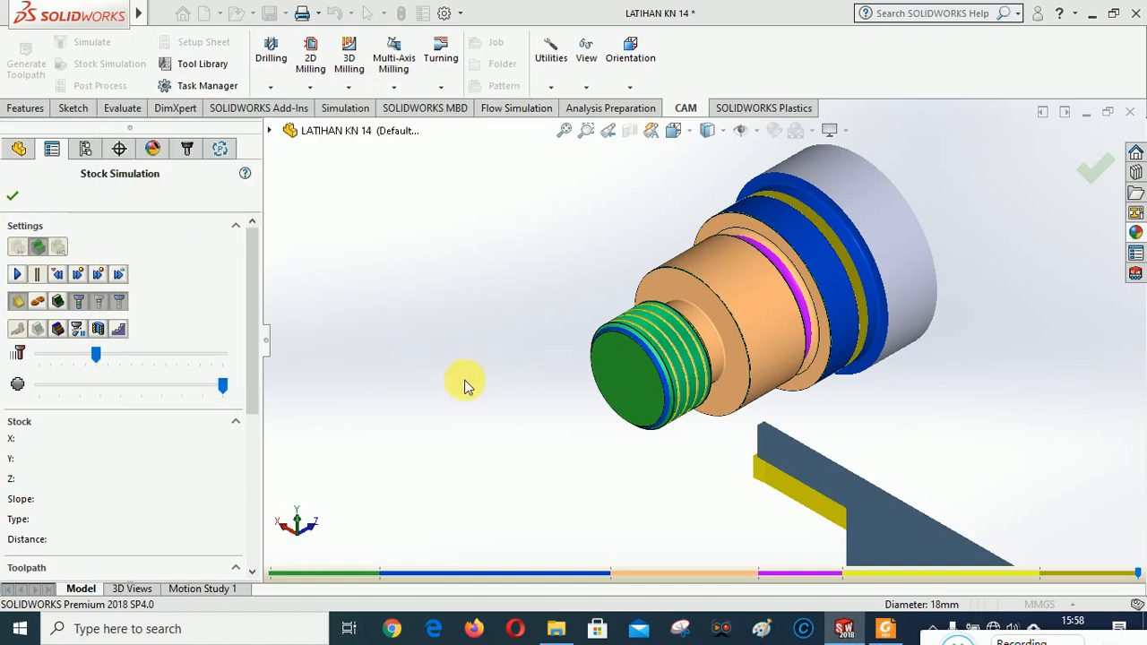
pyautogui.click(12, 199)
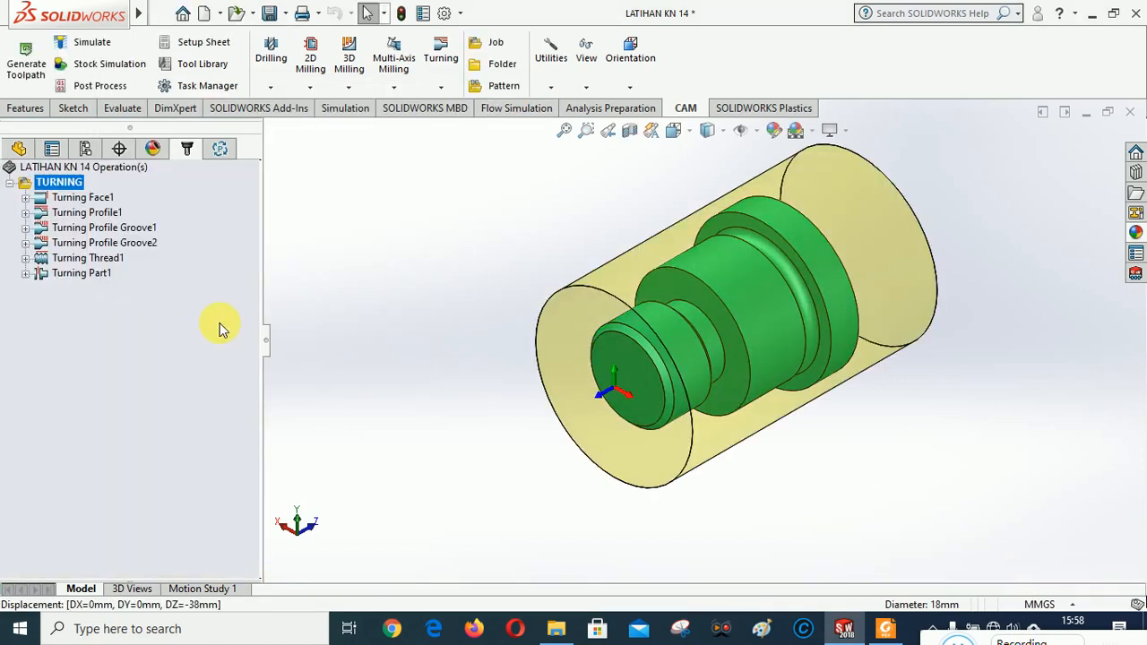
pyautogui.click(135, 387)
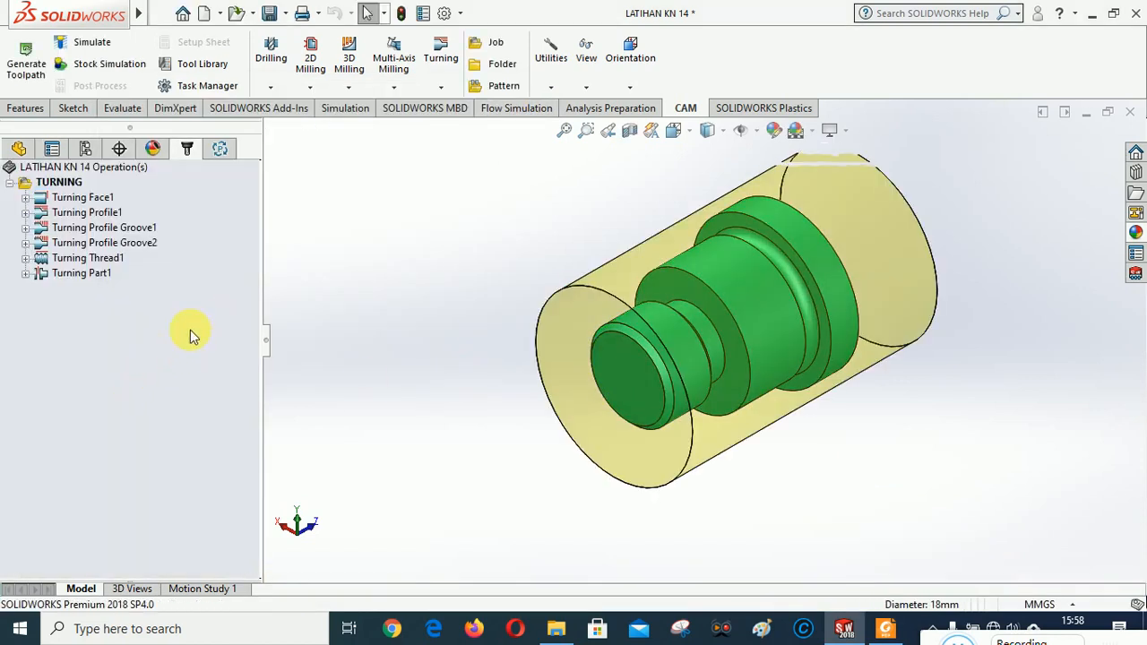
pyautogui.click(452, 269)
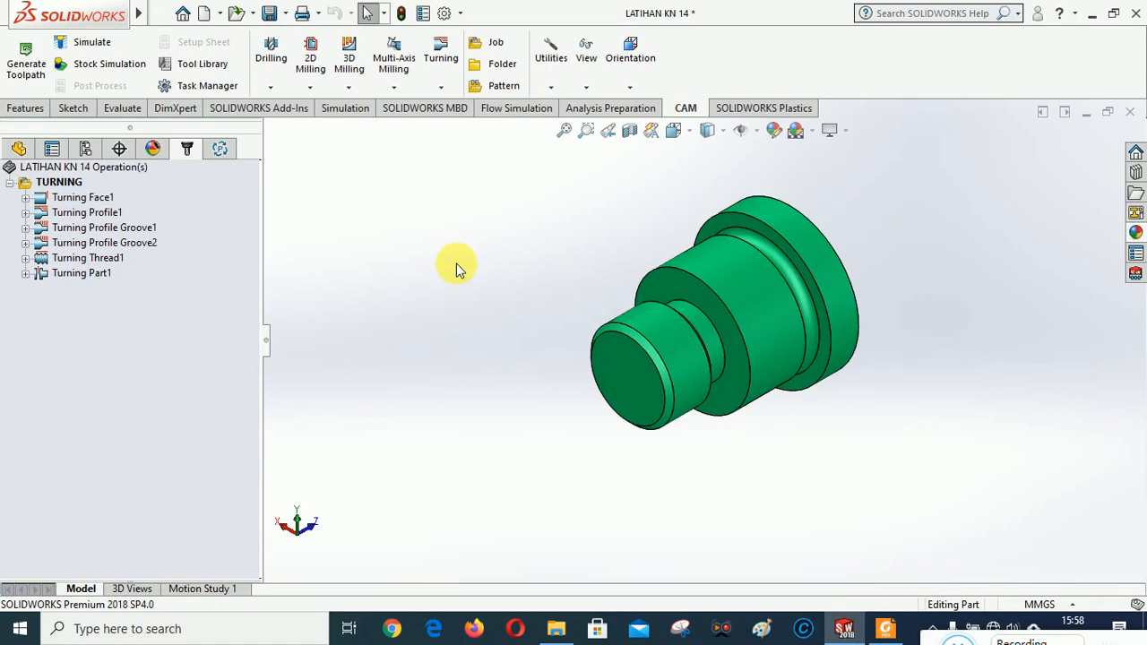
# Generate the setup sheet for all TURNING operations into the folder KONTROL NUMERIK TI > 2020 > NC CODE
pyautogui.rightClick(61, 185)
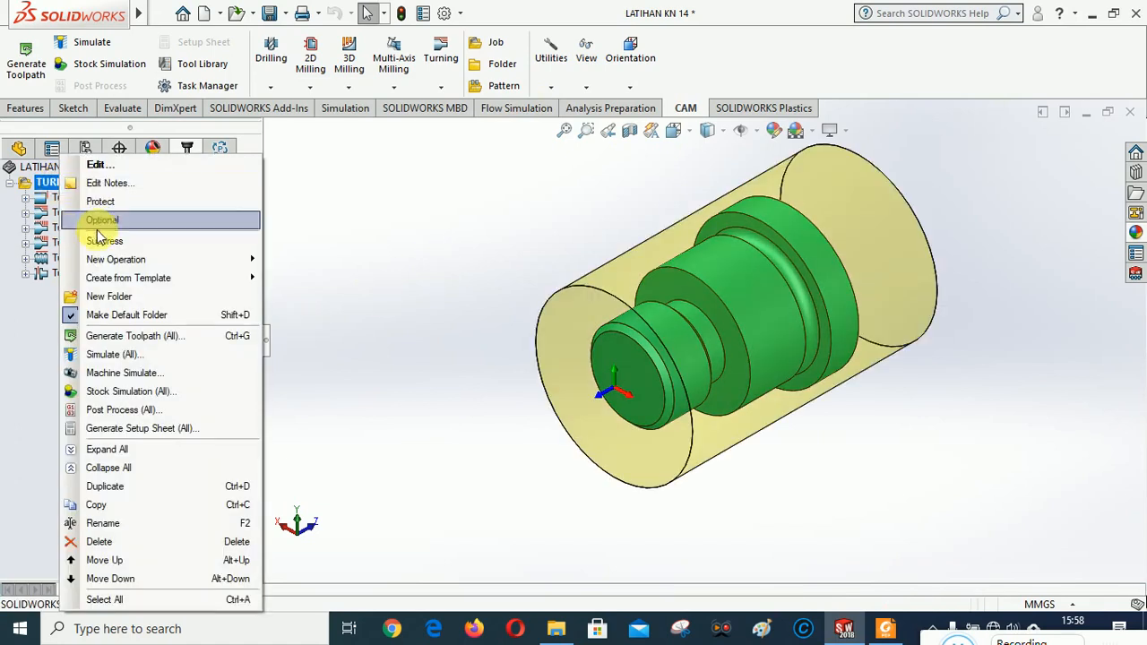
pyautogui.click(119, 427)
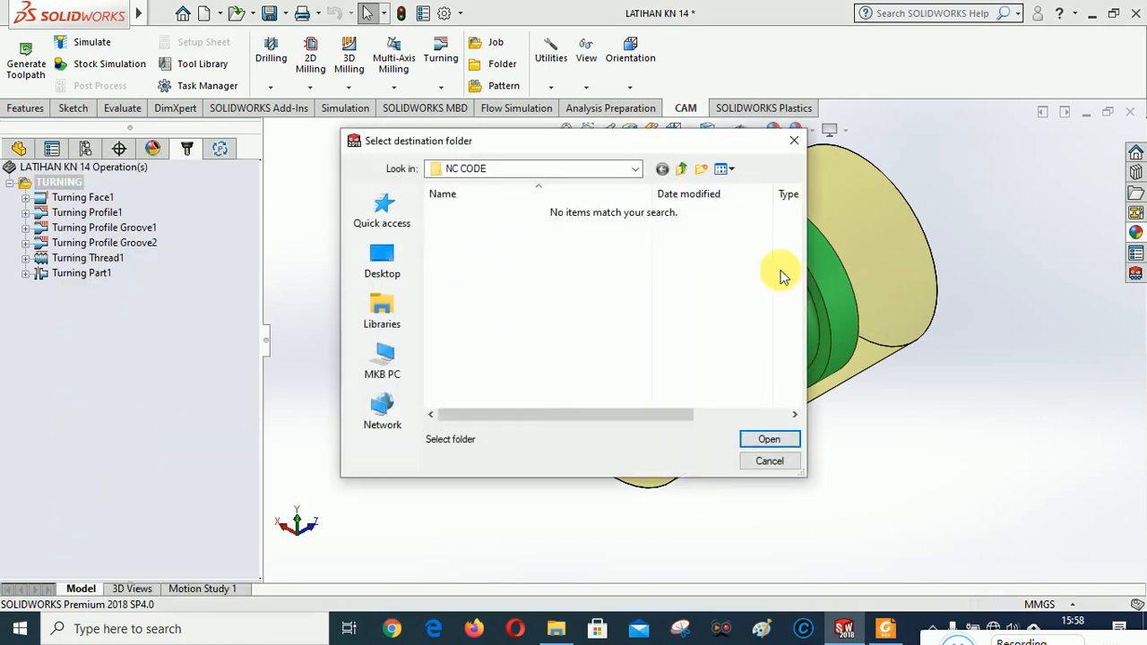
pyautogui.click(635, 168)
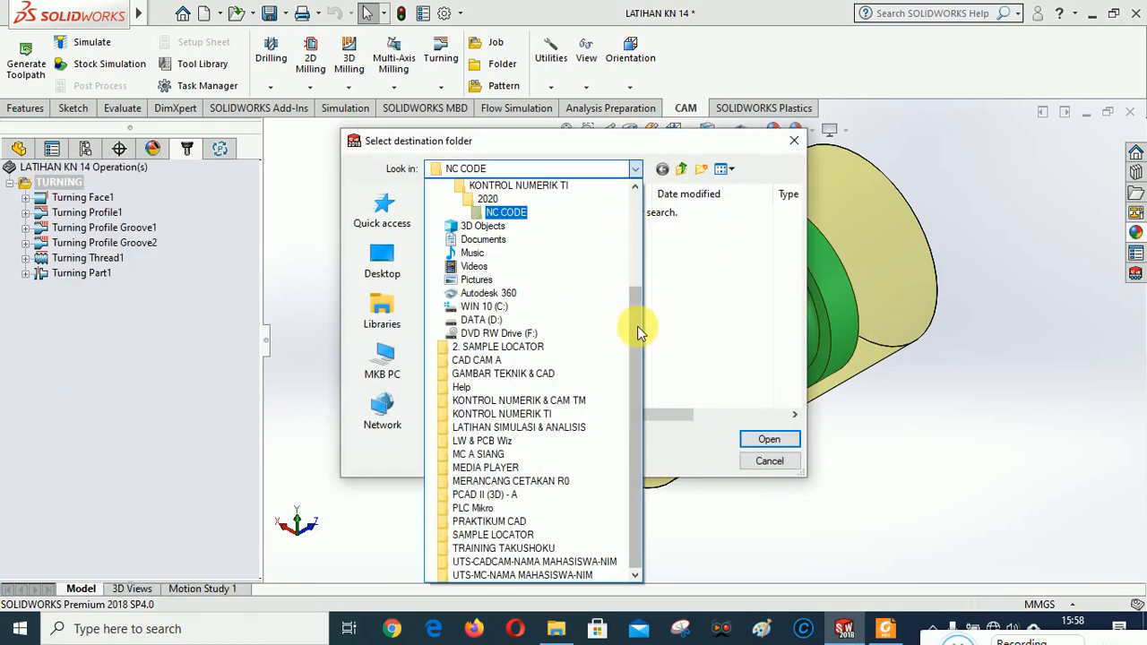
pyautogui.moveTo(639, 332); pyautogui.dragTo(626, 274)
pyautogui.click(500, 284)
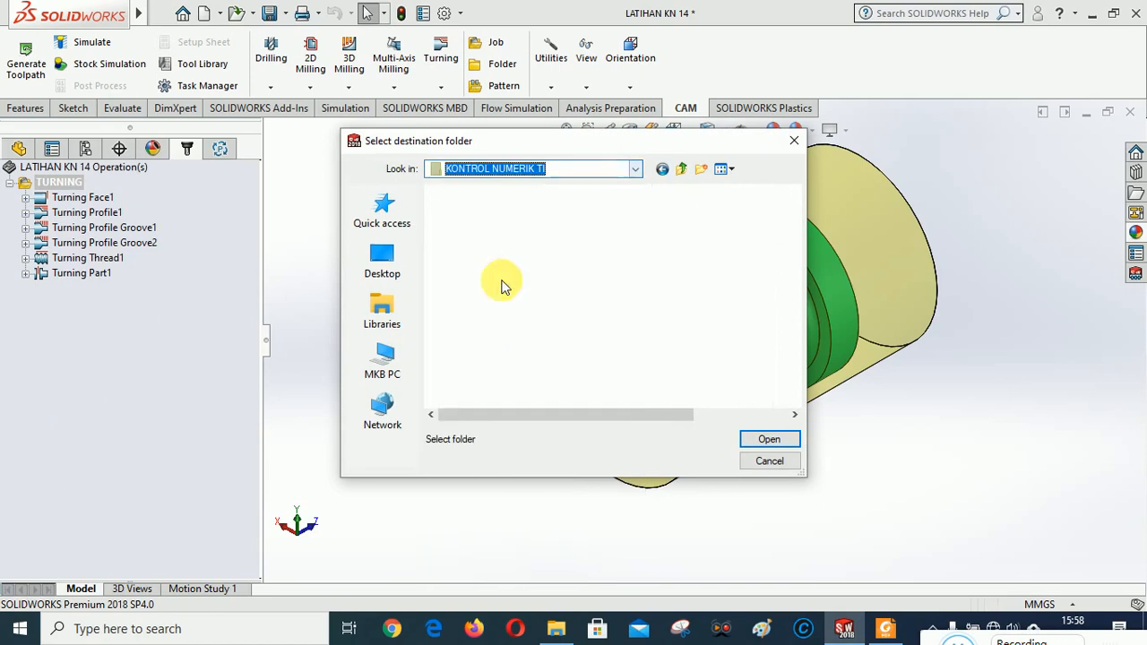
pyautogui.doubleClick(461, 226)
pyautogui.click(475, 278)
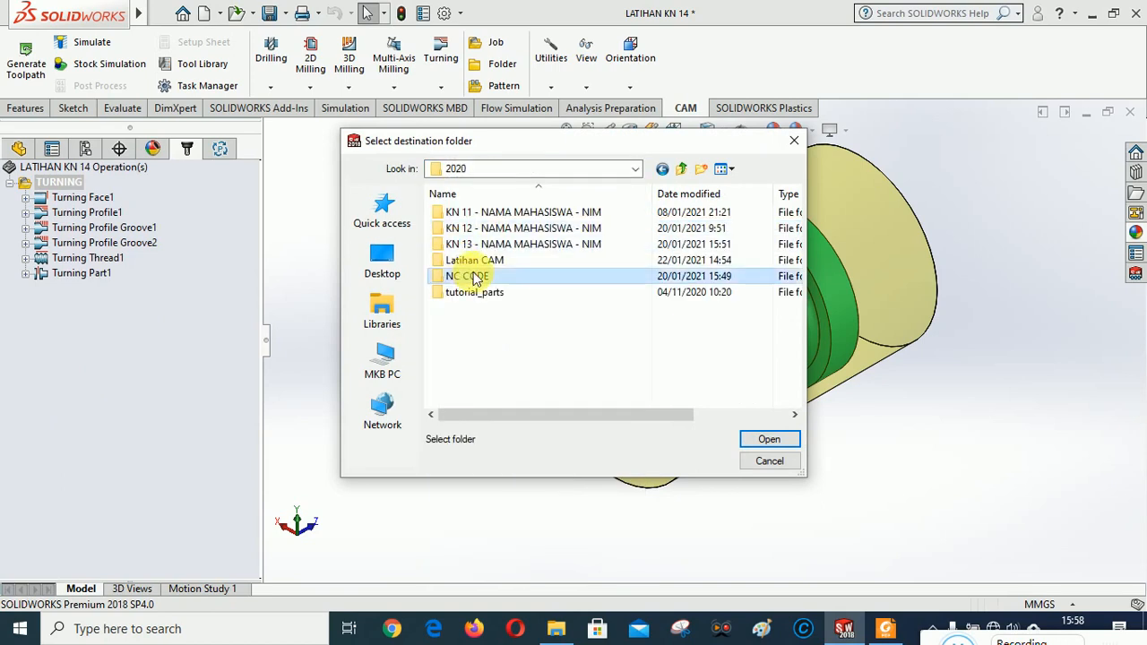
pyautogui.doubleClick(475, 278)
pyautogui.click(776, 440)
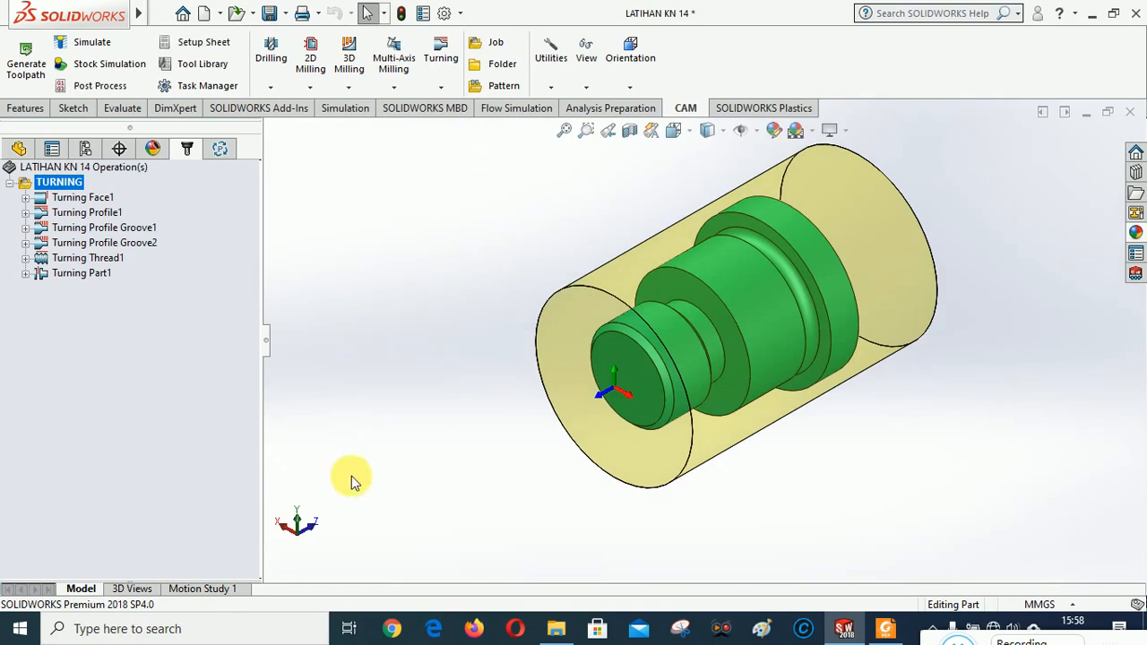
# Switch to File Explorer, browse to Desktop > KONTROL NUMERIK TI > 2020 > NC CODE and open the LATIHAN KN 14 setup sheet in the browser
pyautogui.click(566, 638)
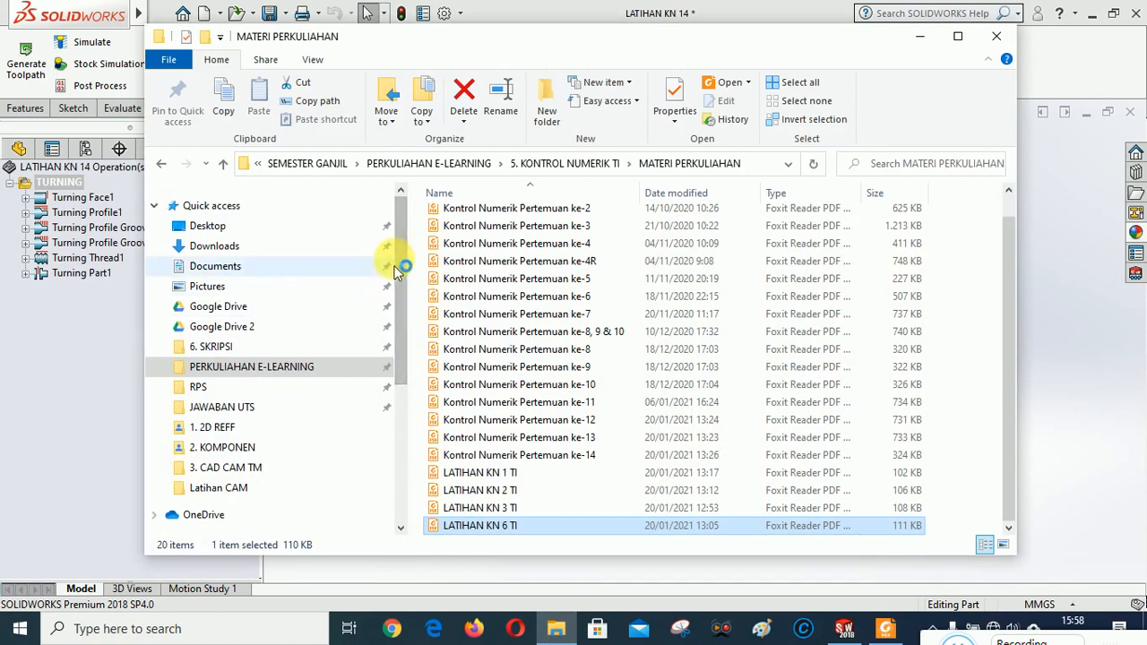
pyautogui.moveTo(404, 264)
pyautogui.mouseDown()
pyautogui.moveTo(403, 299)
pyautogui.moveTo(403, 248)
pyautogui.mouseUp()
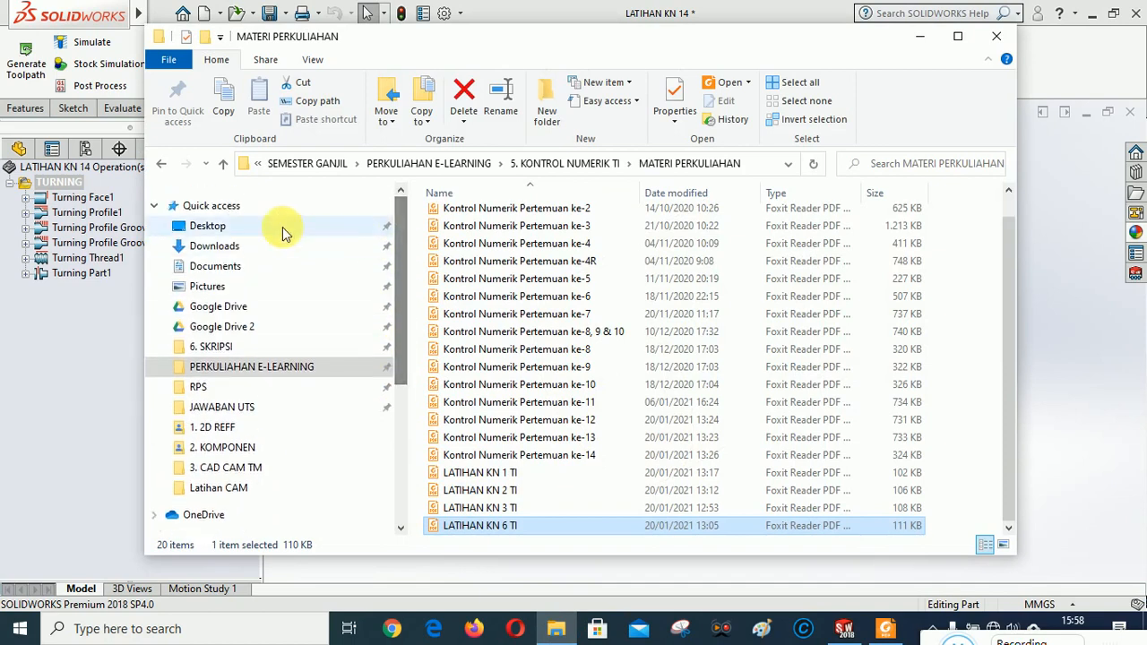
pyautogui.click(199, 227)
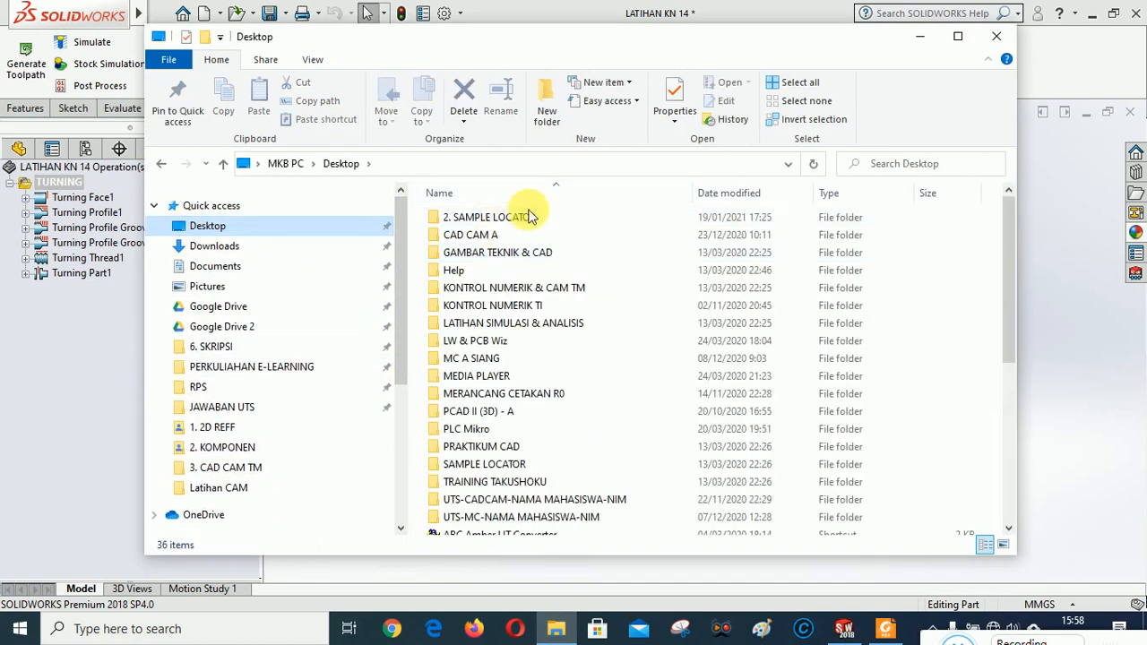
pyautogui.doubleClick(484, 305)
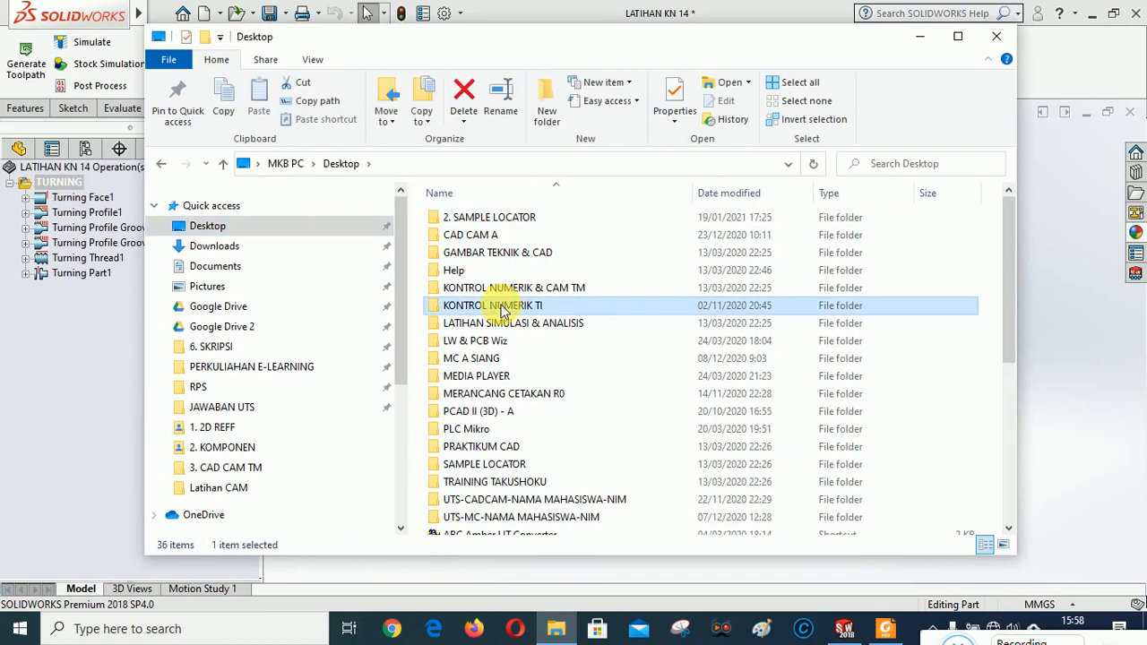
pyautogui.doubleClick(459, 236)
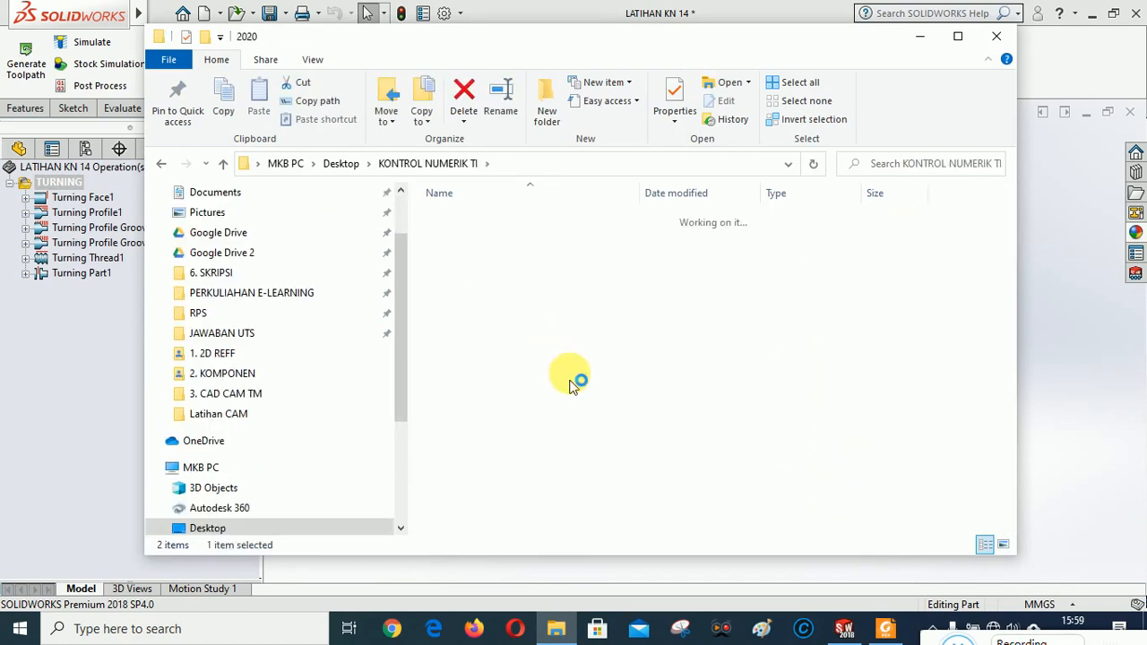
pyautogui.click(472, 288)
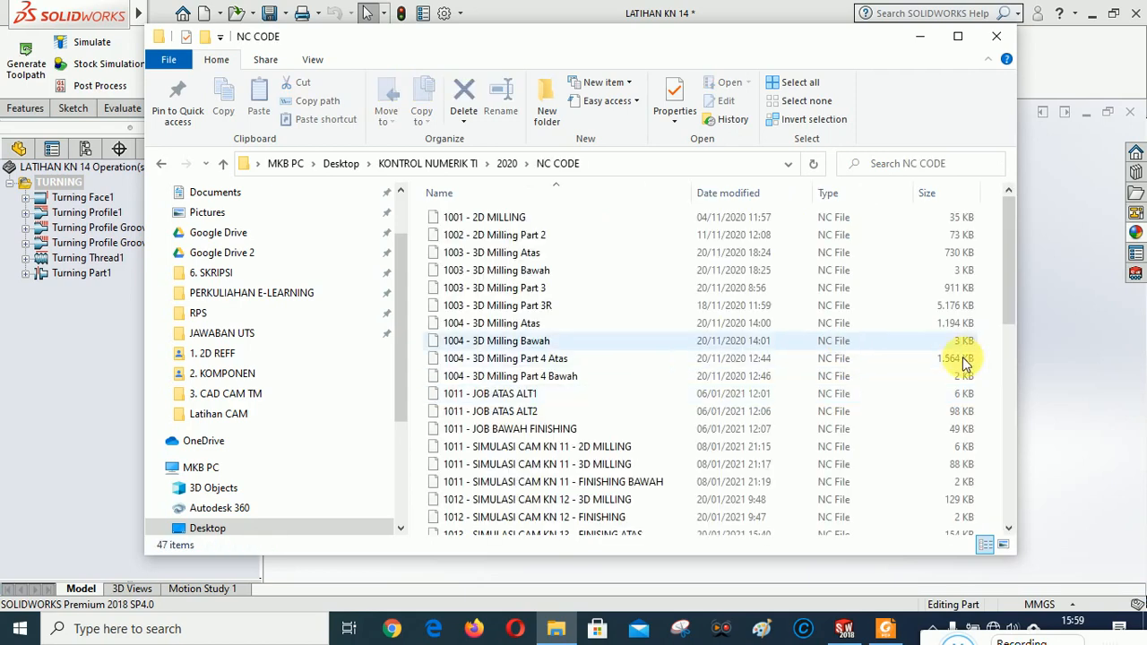
pyautogui.moveTo(1011, 249); pyautogui.dragTo(1000, 448)
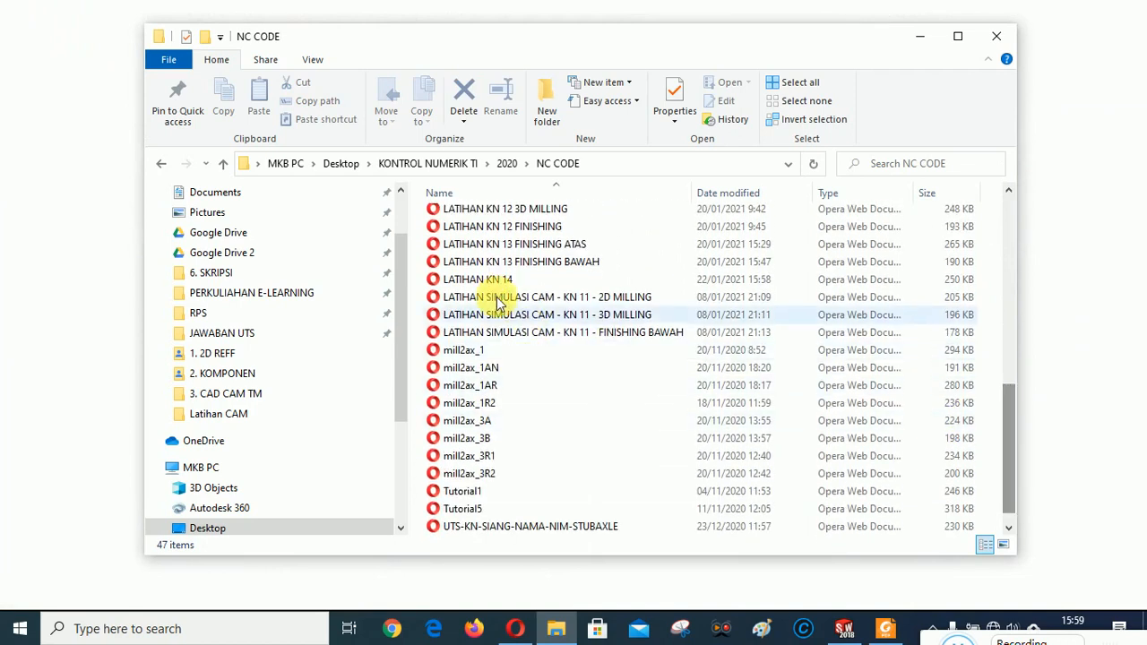
pyautogui.click(921, 38)
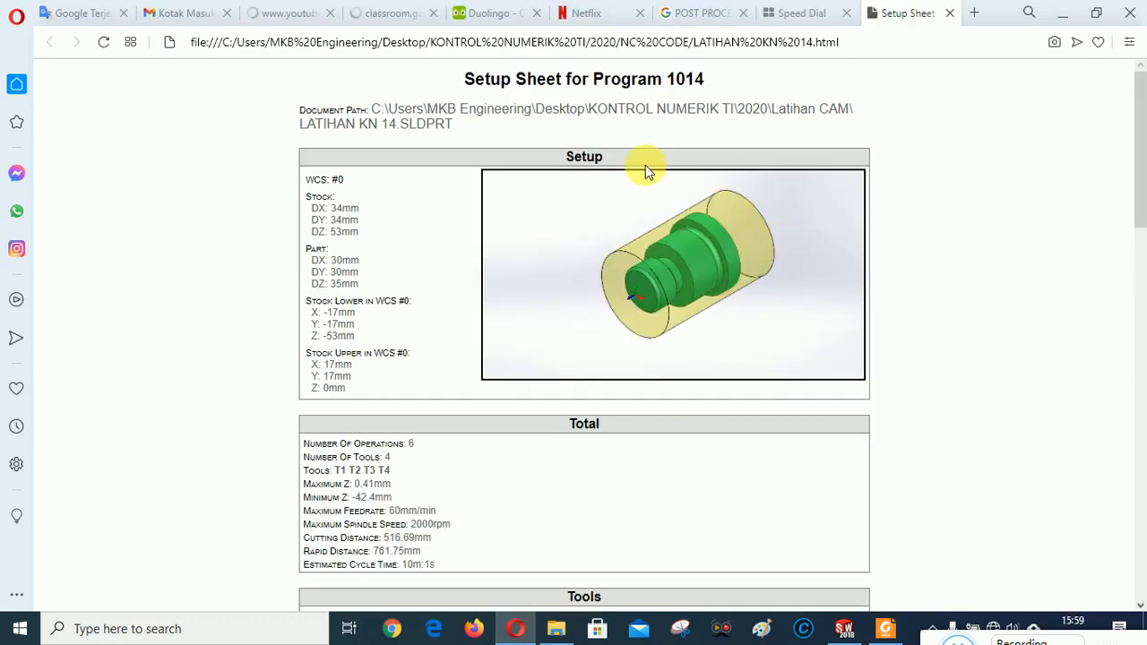
# Review the stock, totals, tools and six operations in the setup sheet for program 1014, and close it
pyautogui.moveTo(1142, 120); pyautogui.dragTo(1142, 250)
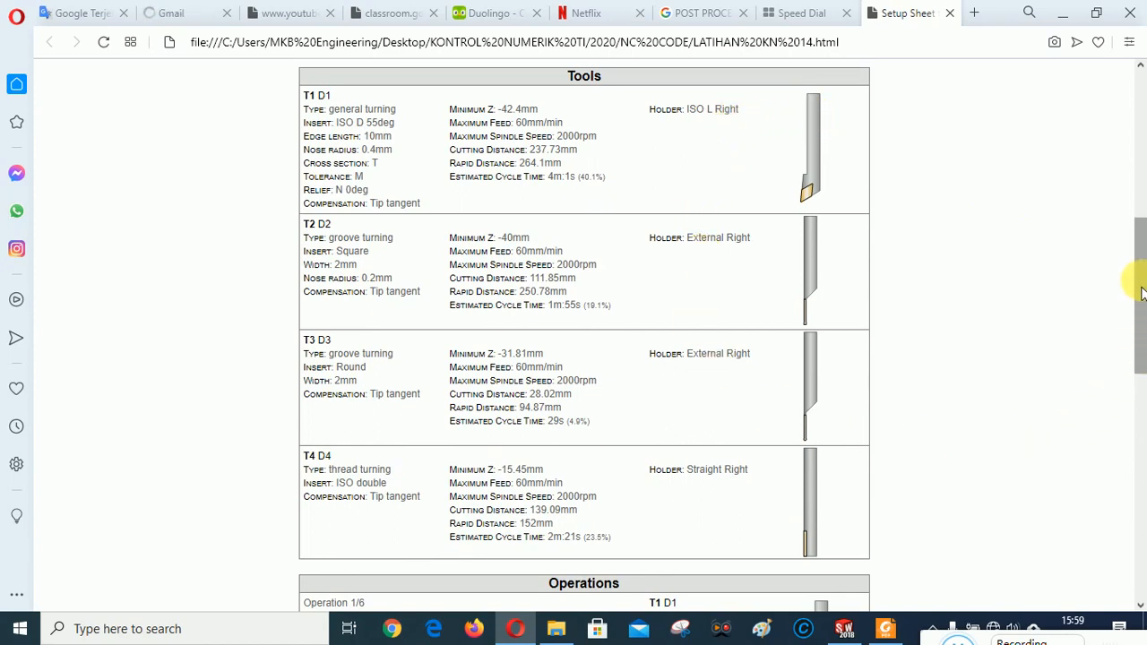
pyautogui.moveTo(1142, 282); pyautogui.dragTo(1129, 380)
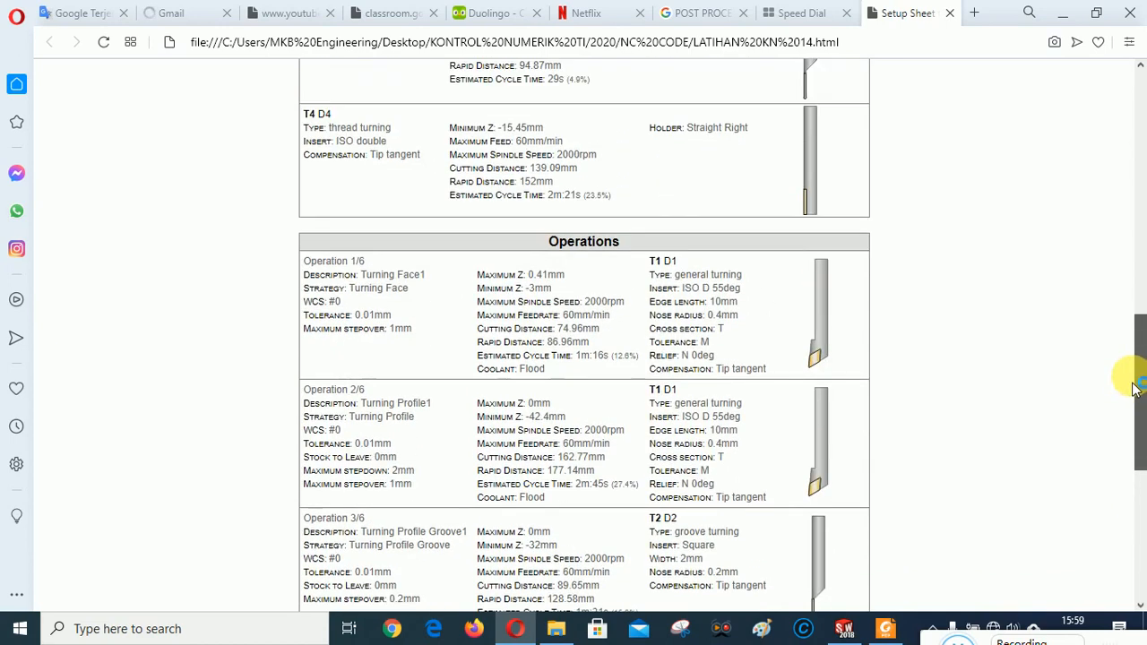
pyautogui.scroll(-3, 806, 443)
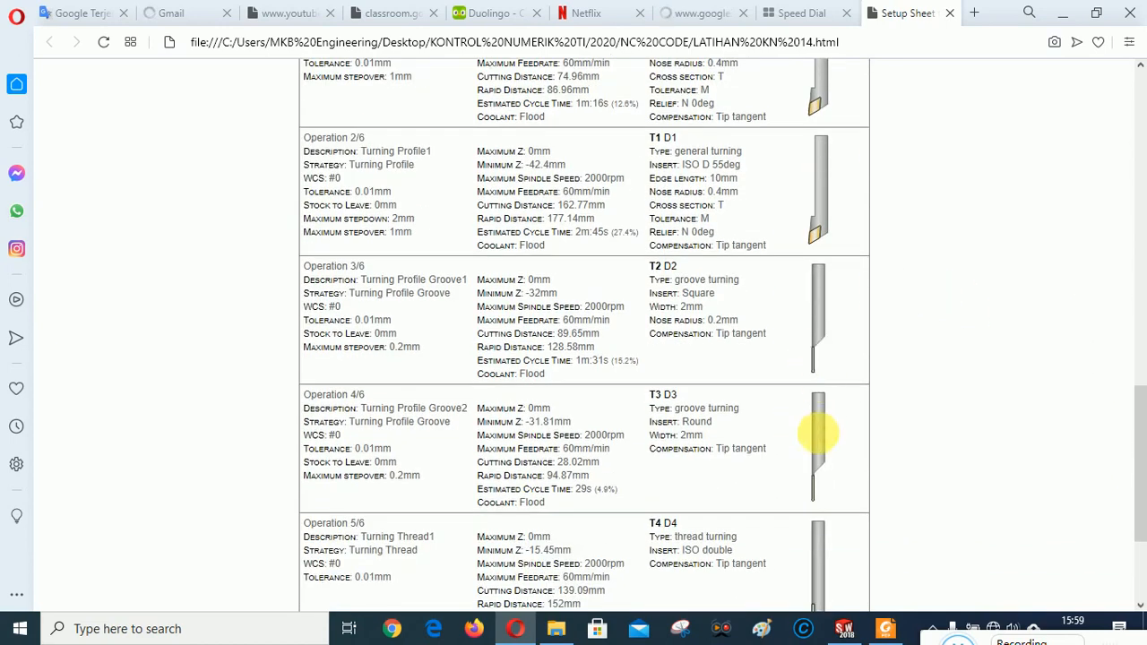
pyautogui.scroll(-3, 814, 438)
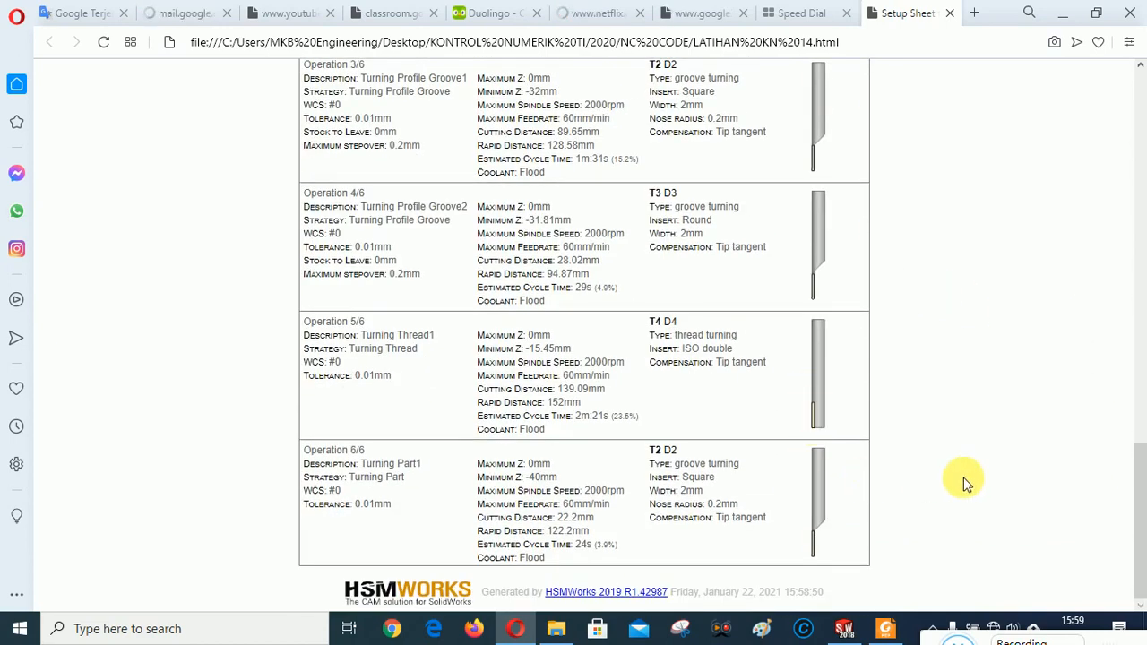
pyautogui.scroll(4, 963, 474)
pyautogui.scroll(10, 960, 467)
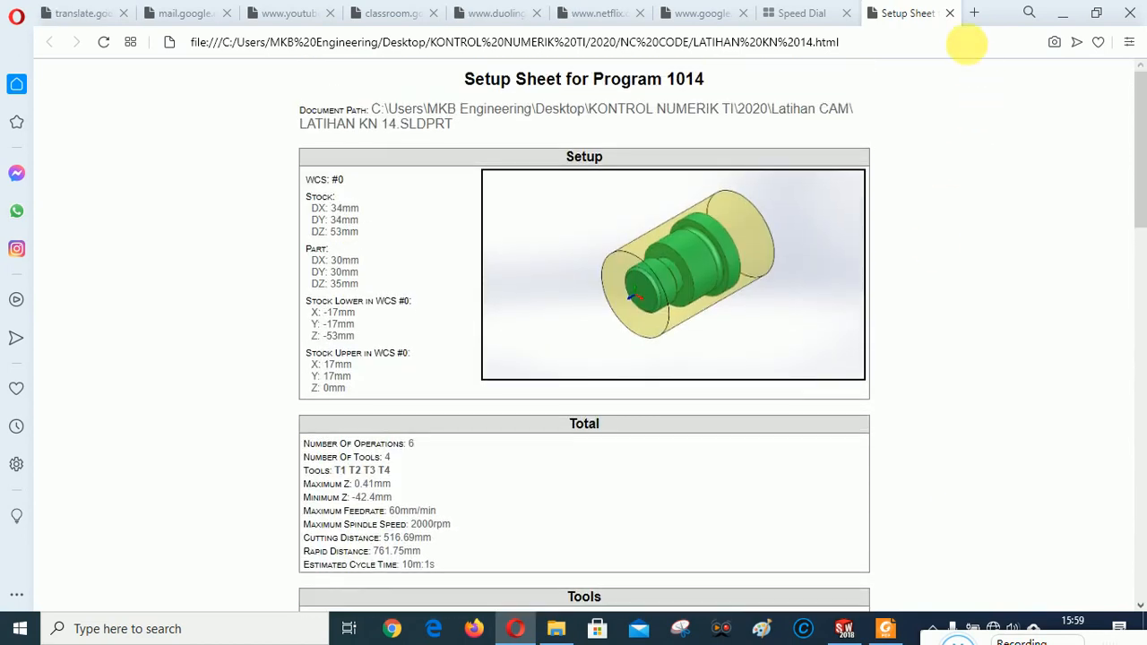
pyautogui.click(951, 14)
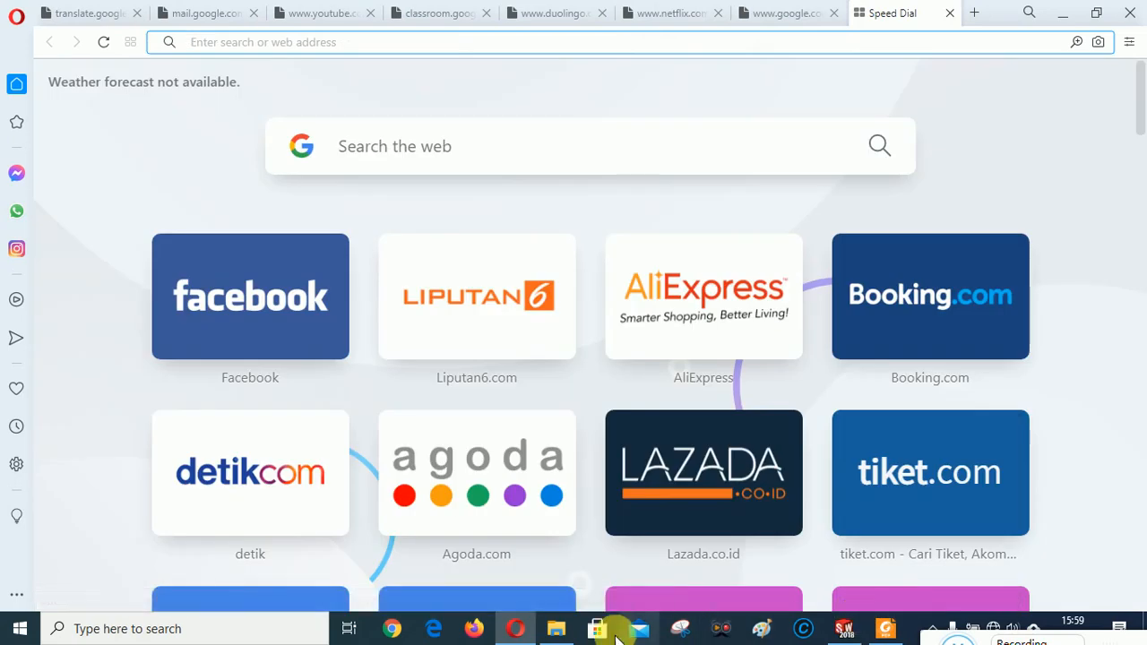
# Switch back to File Explorer and rename the LATIHAN KN 14 setup sheet in the NC CODE folder as LATIHAN KN 14 TURNING
pyautogui.click(556, 629)
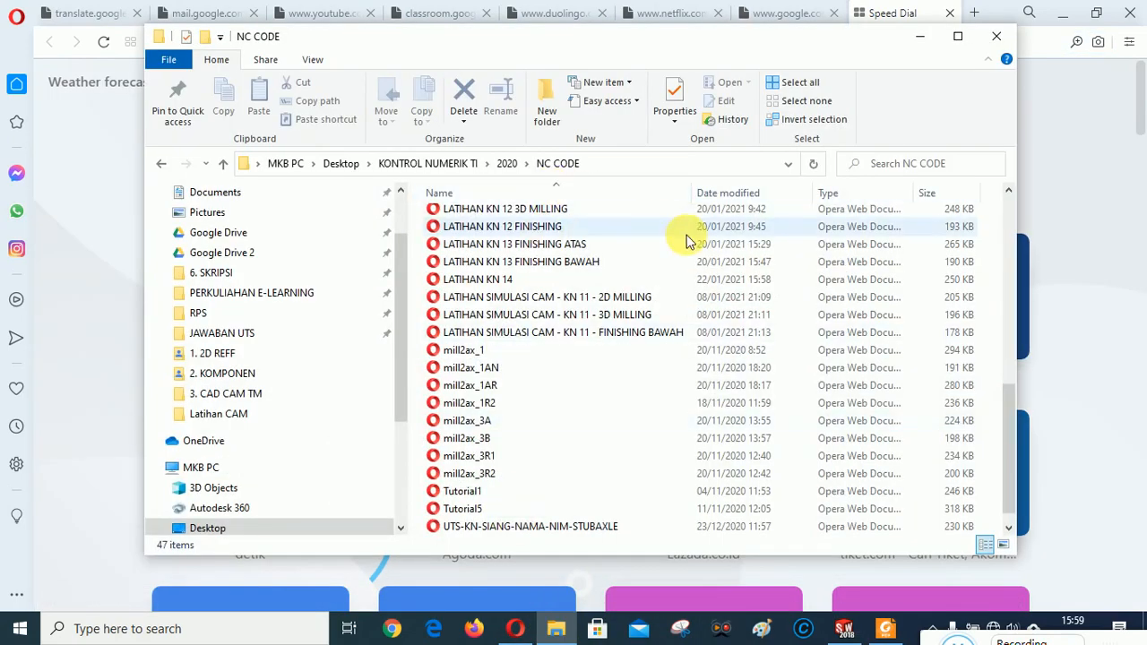
pyautogui.scroll(-1, 645, 406)
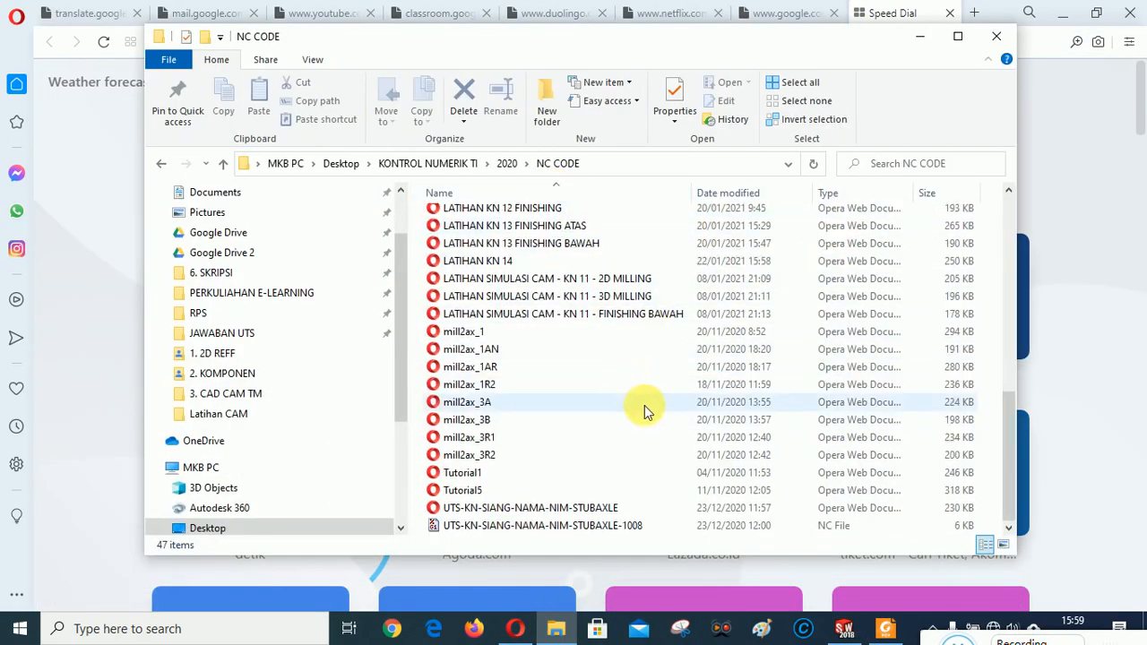
pyautogui.scroll(1, 502, 296)
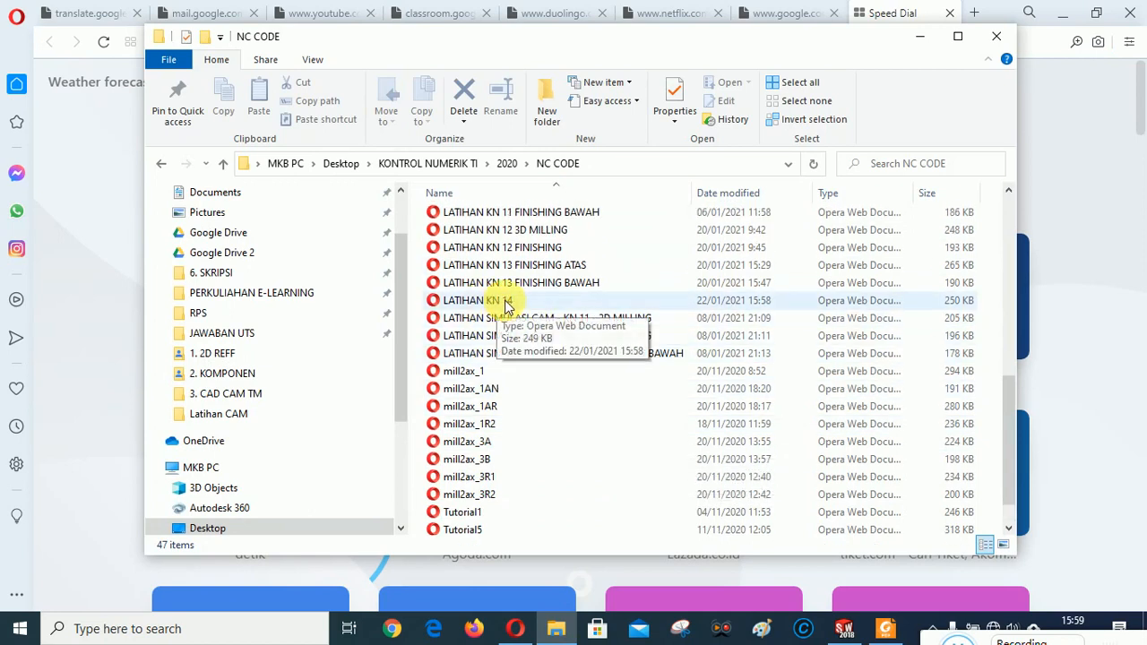
pyautogui.click(509, 300)
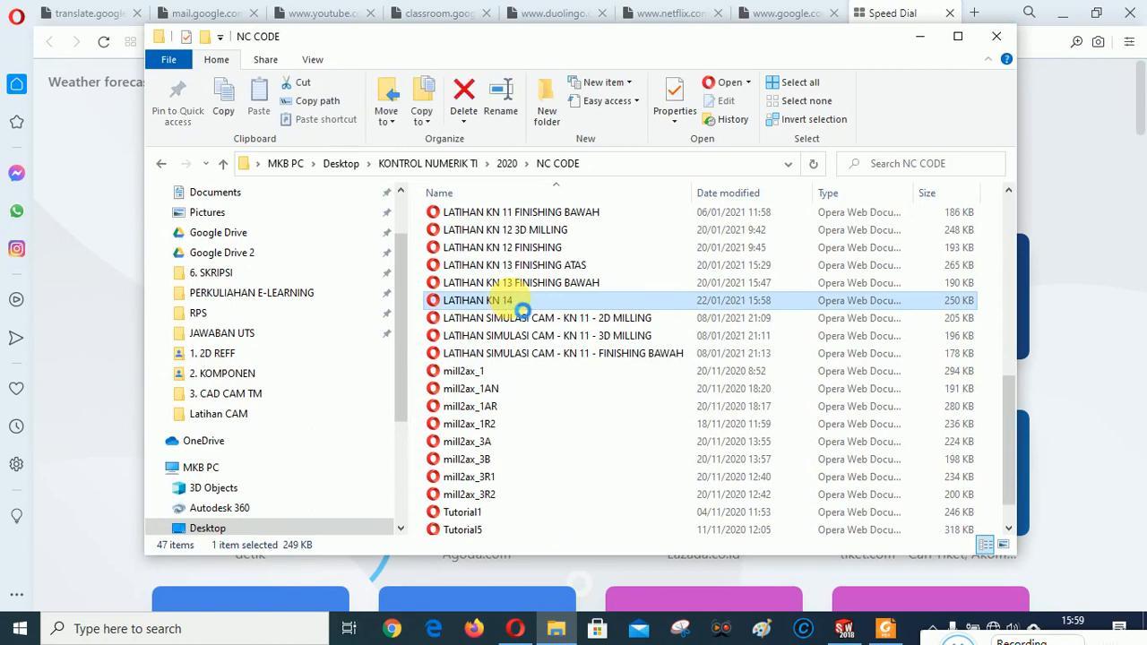
pyautogui.rightClick(509, 299)
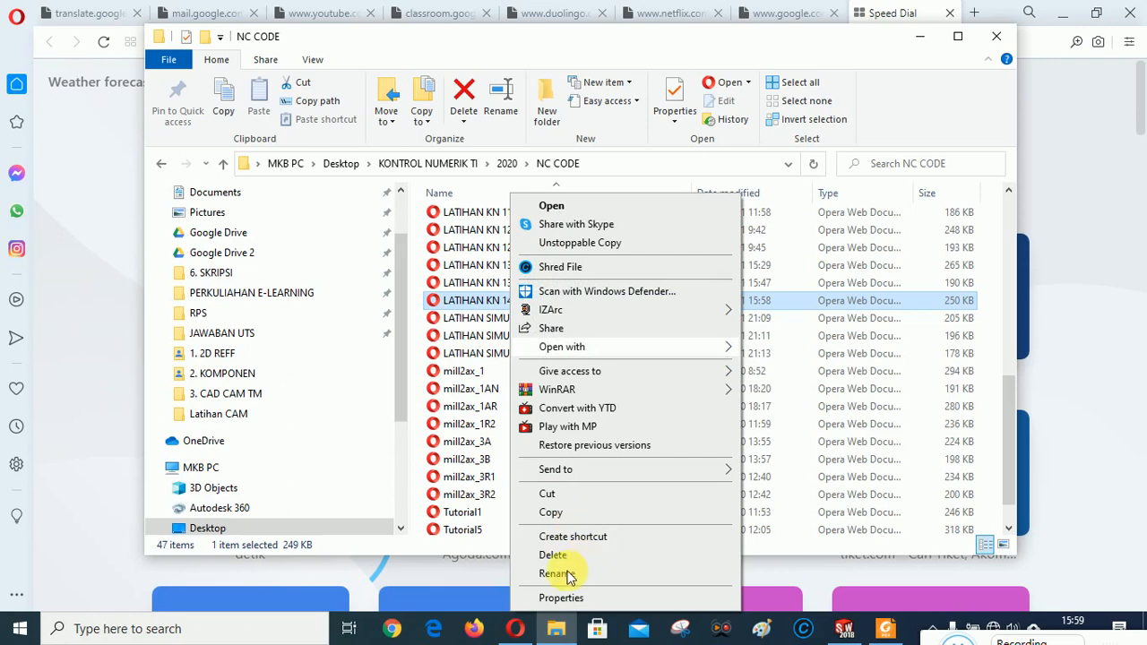
pyautogui.click(555, 574)
pyautogui.click(529, 304)
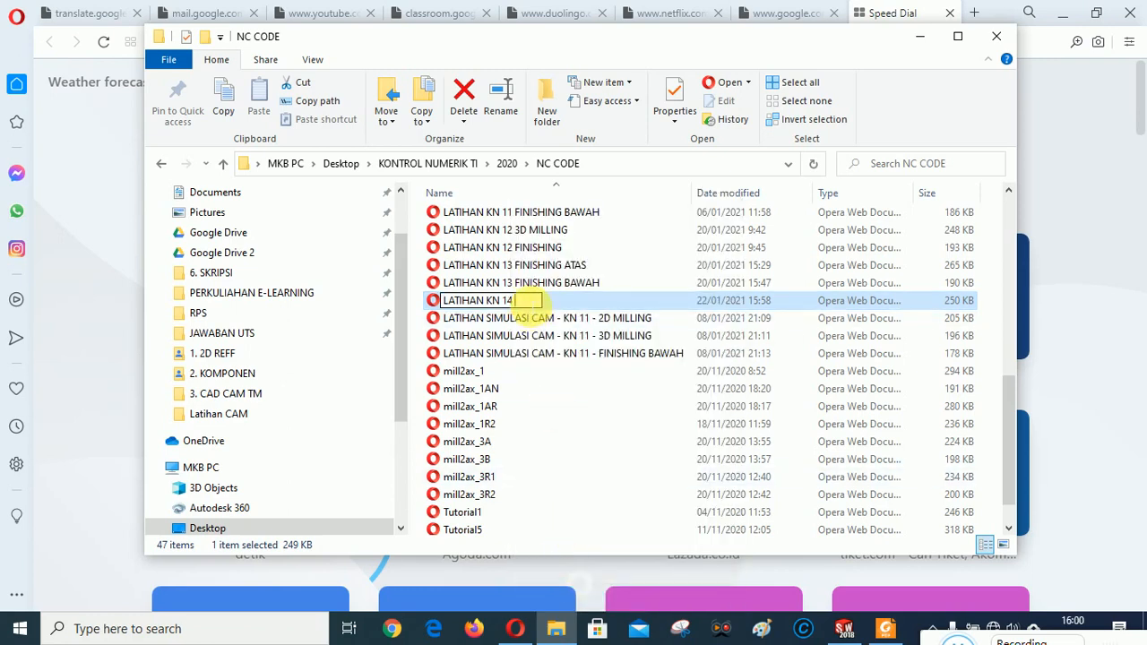
pyautogui.write('TURN')
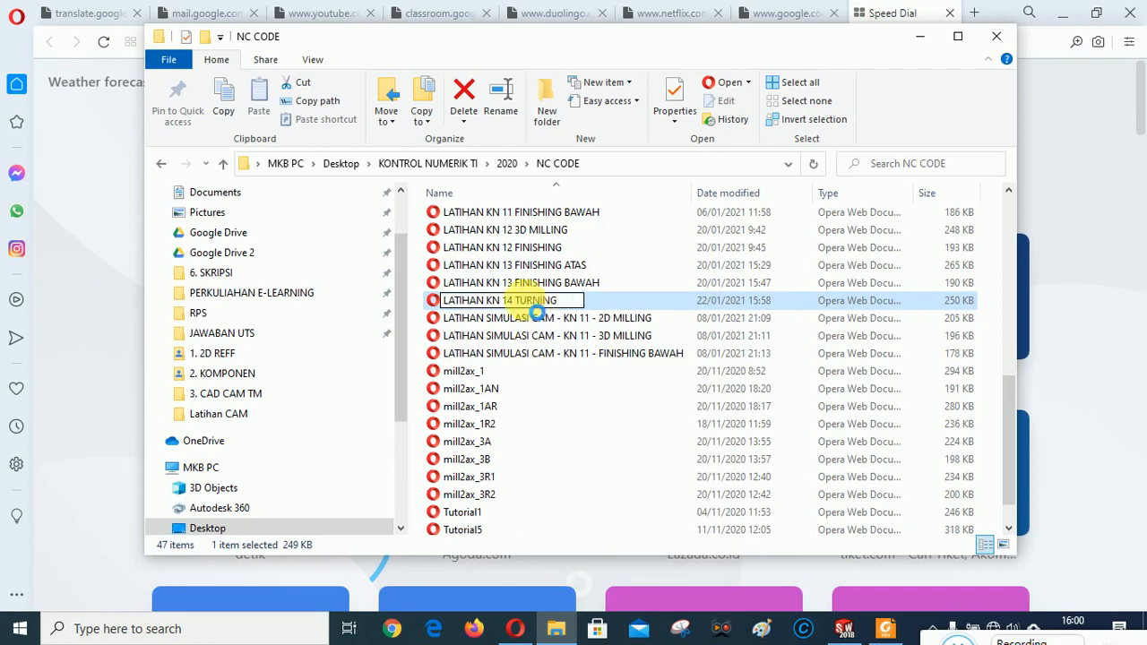
pyautogui.write('ING')
pyautogui.press('Return')
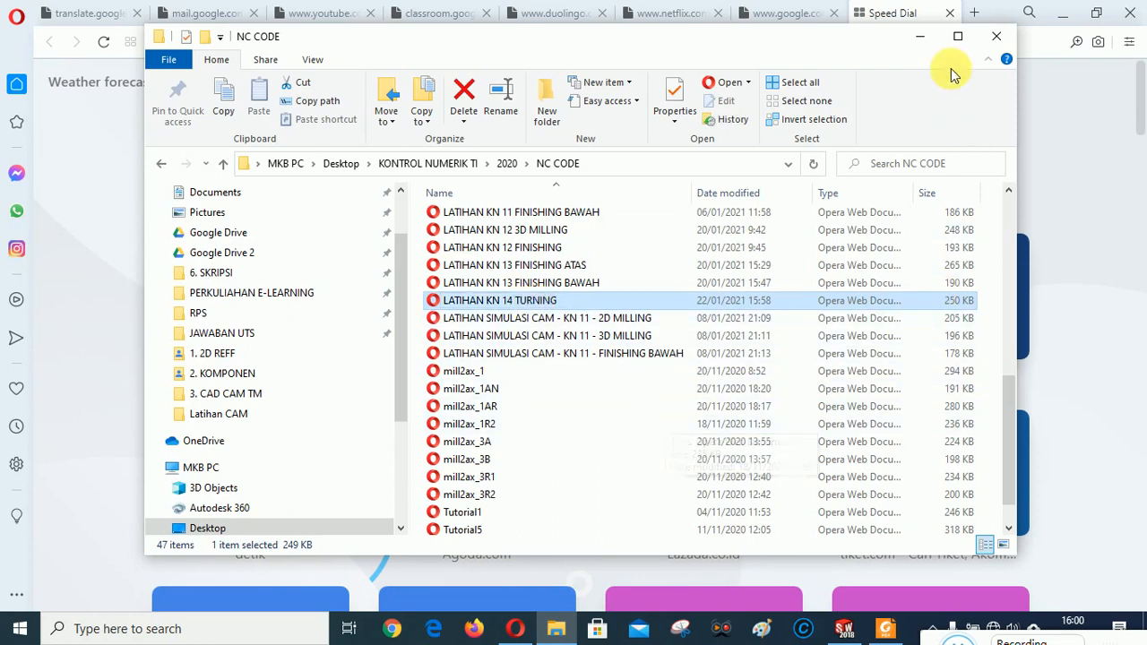
pyautogui.click(923, 36)
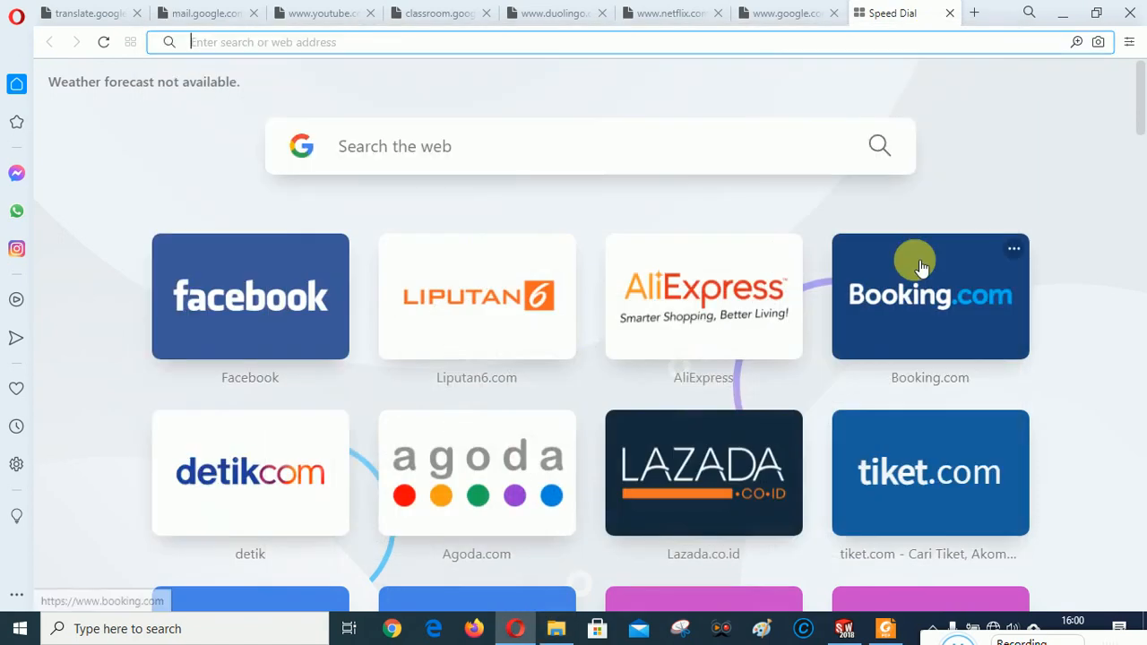
# Return to SOLIDWORKS and start post processing all TURNING operations, filtering the posts to Turning with the FANUC Turning / fanuc turning configuration
pyautogui.click(844, 631)
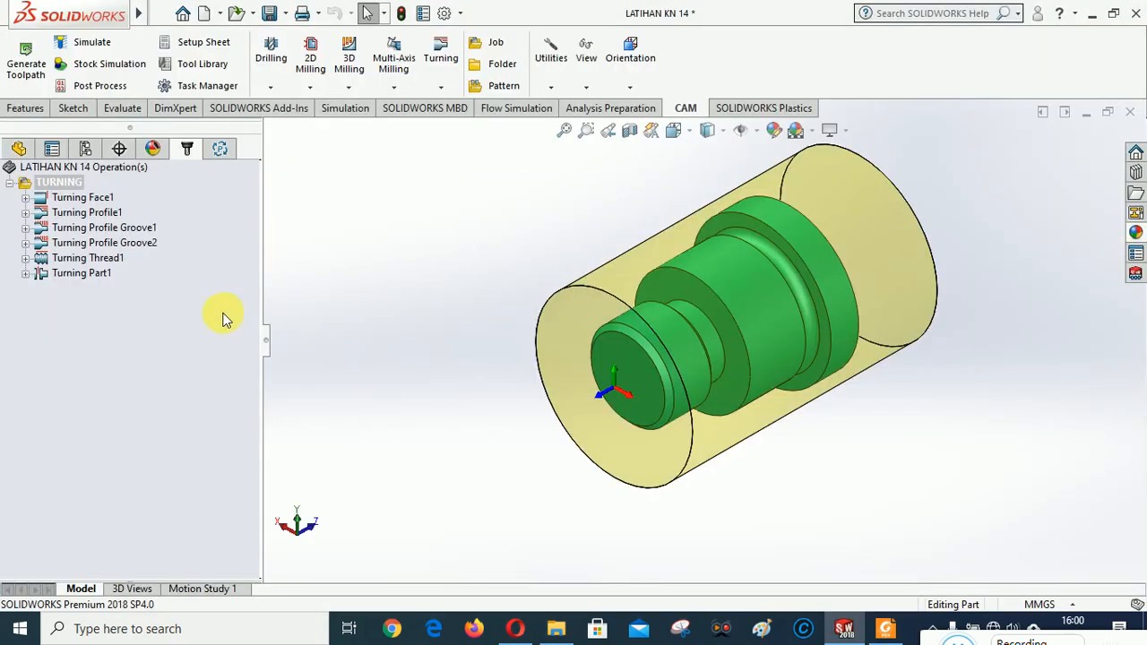
pyautogui.rightClick(57, 183)
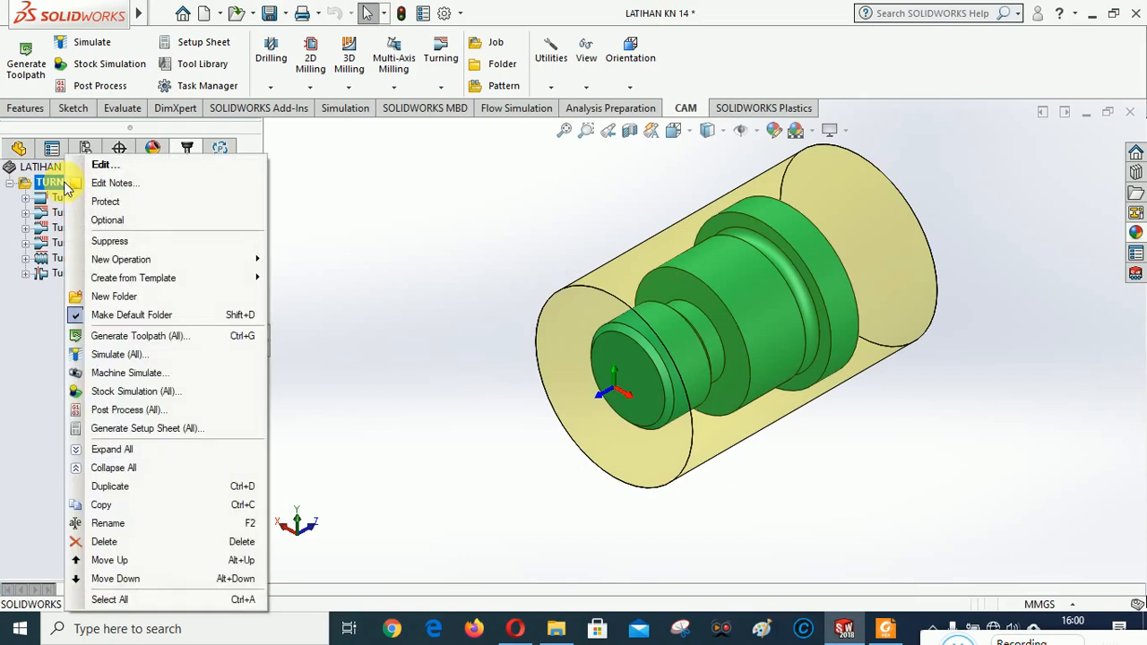
pyautogui.click(119, 411)
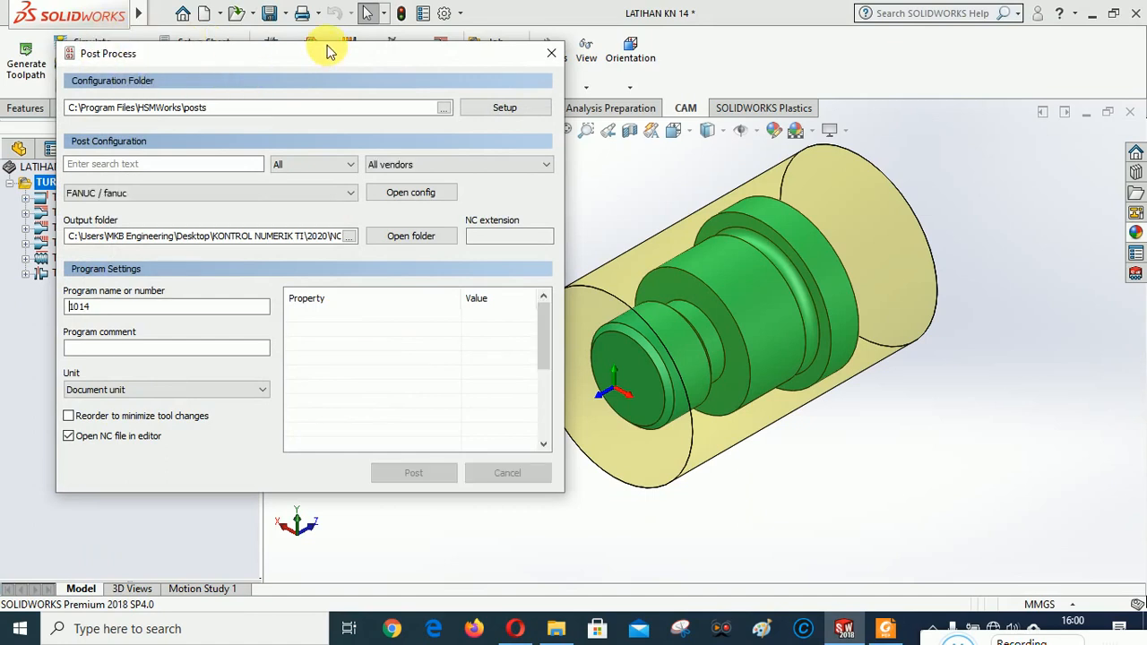
pyautogui.click(349, 167)
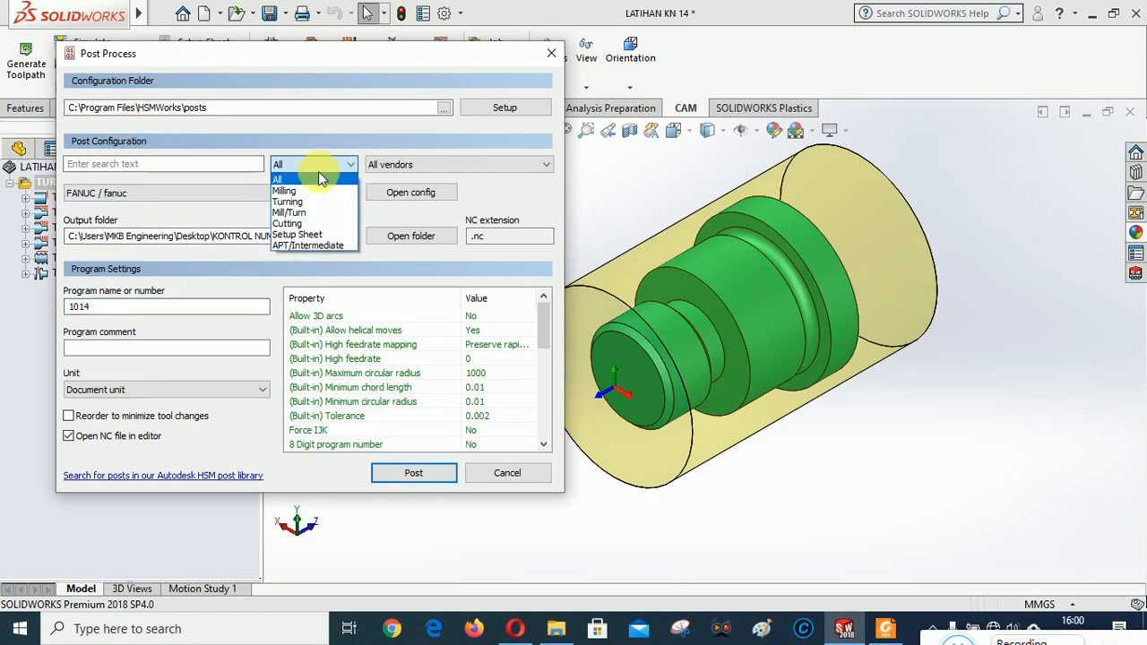
pyautogui.click(293, 201)
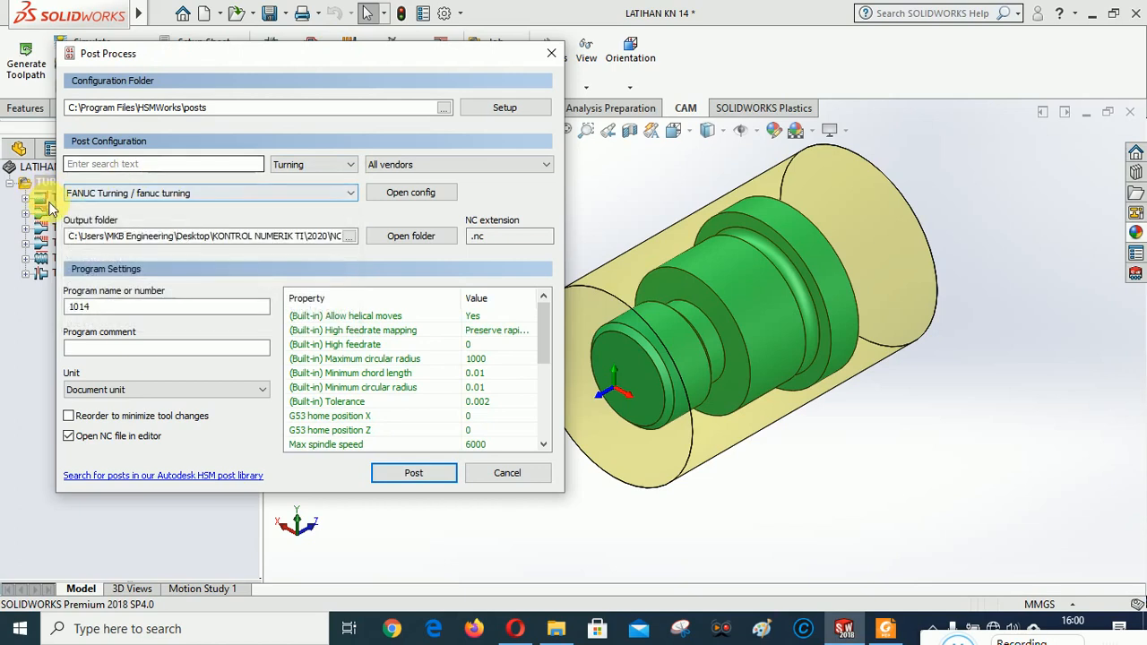
pyautogui.click(350, 198)
pyautogui.click(353, 195)
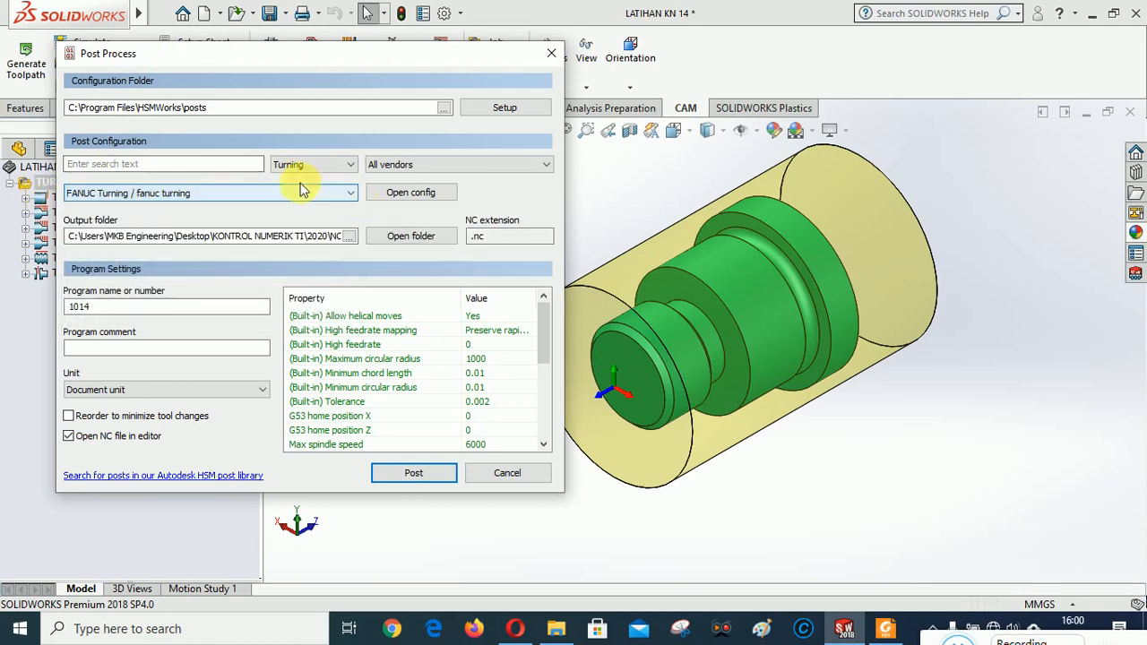
# Set the post processor output folder to KONTROL NUMERIK TI > 2020 > NC CODE
pyautogui.click(349, 240)
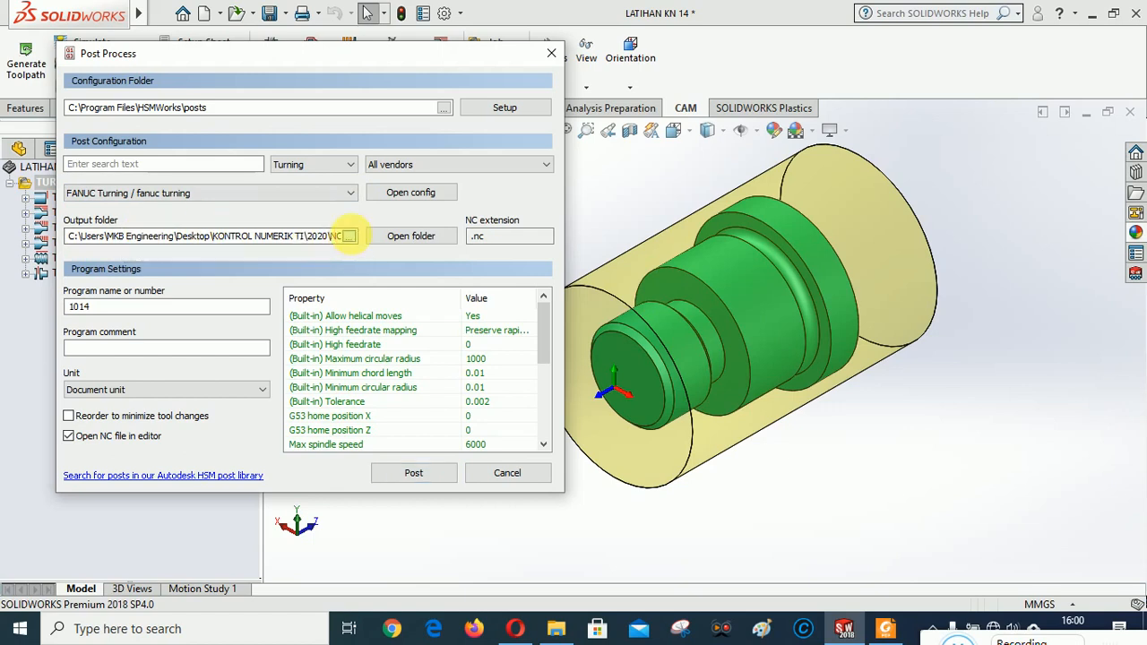
pyautogui.click(371, 134)
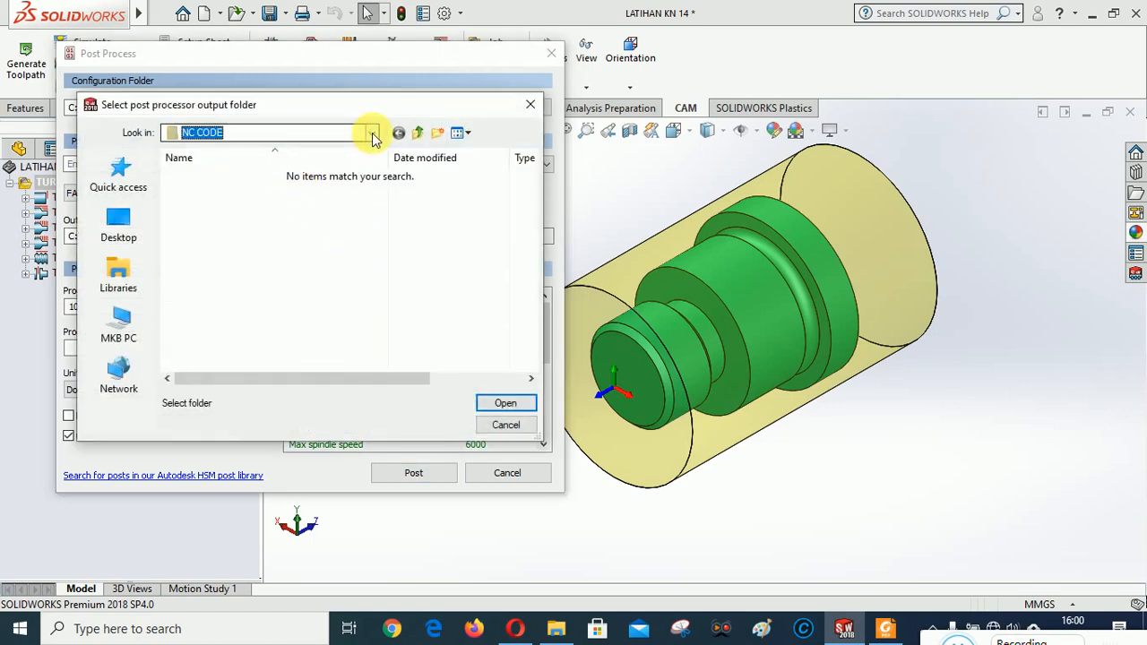
pyautogui.scroll(3, 309, 258)
pyautogui.click(248, 283)
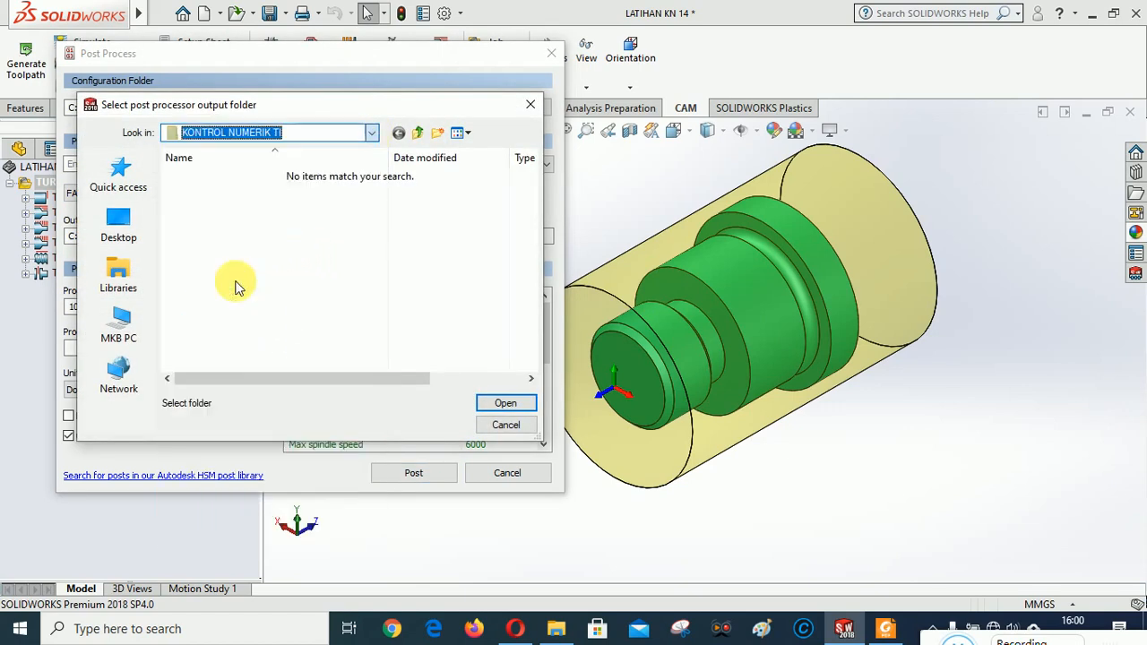
pyautogui.doubleClick(194, 192)
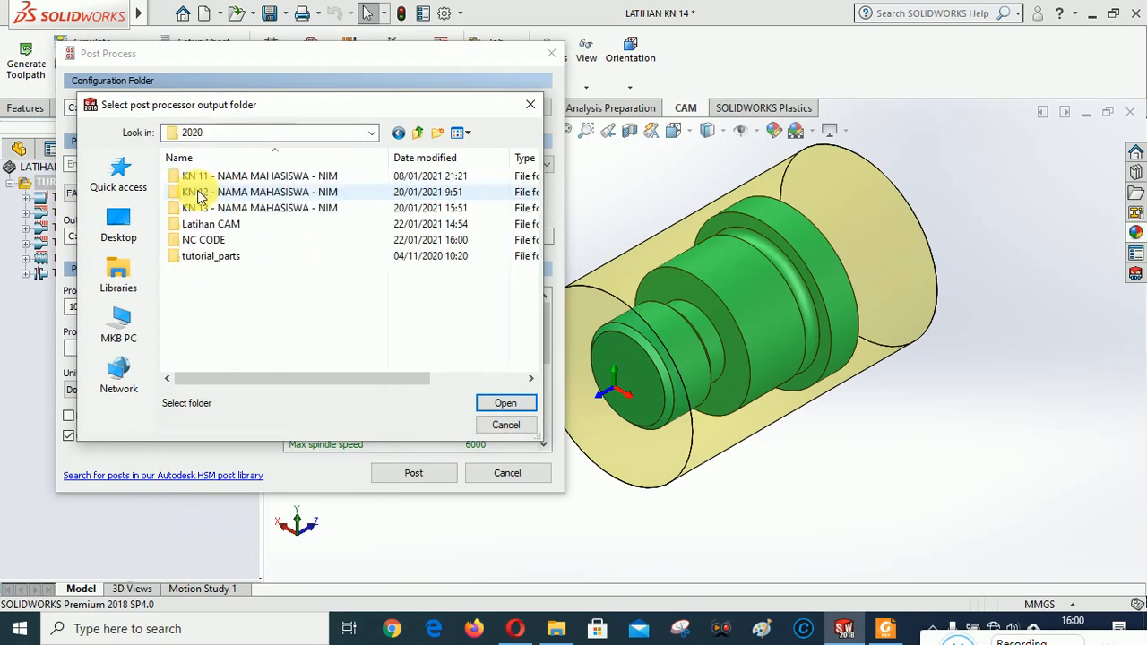
pyautogui.doubleClick(215, 239)
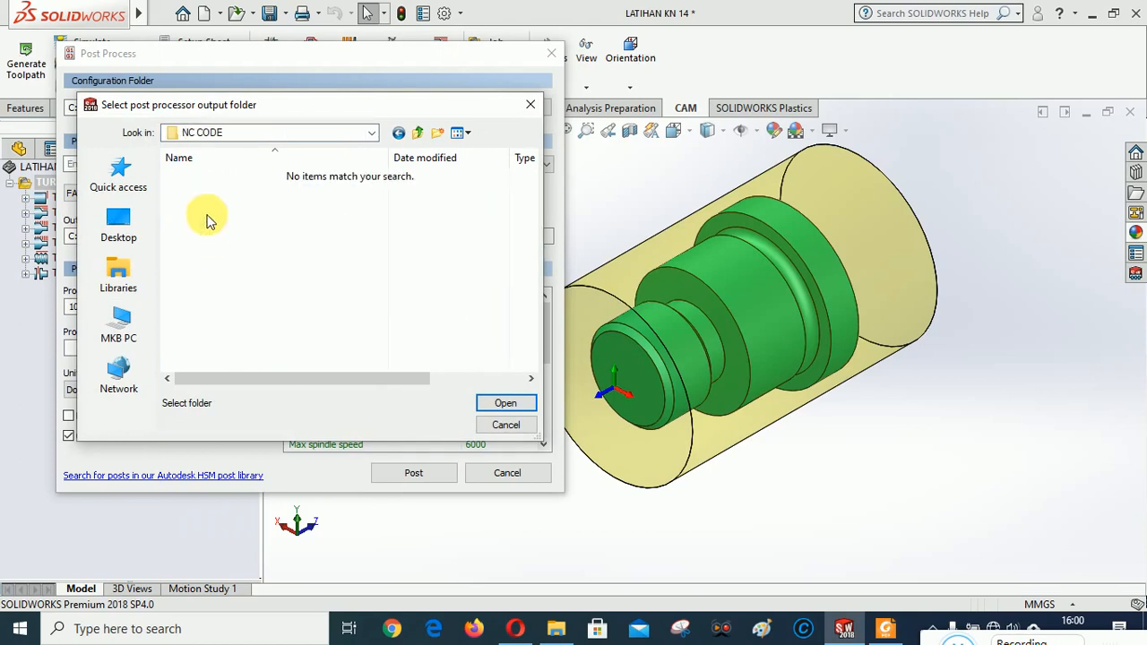
pyautogui.click(507, 402)
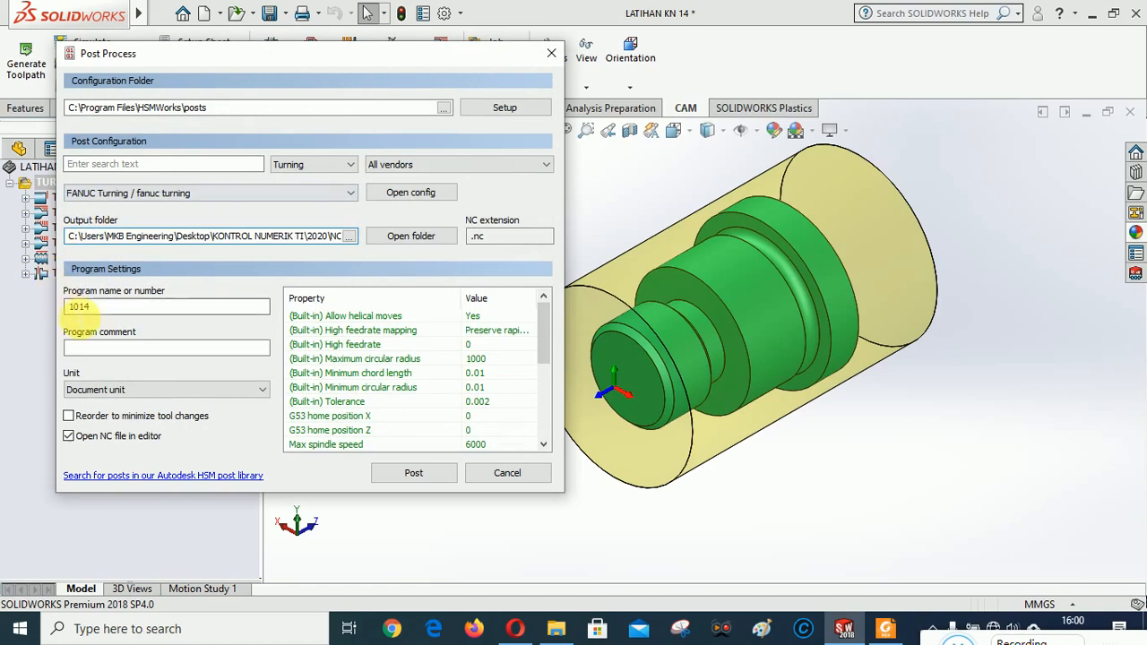
# Post the turning operations and save the NC file as 1014 - SIMULASI CAM KN 14 - TURNING in the NC CODE folder
pyautogui.click(413, 466)
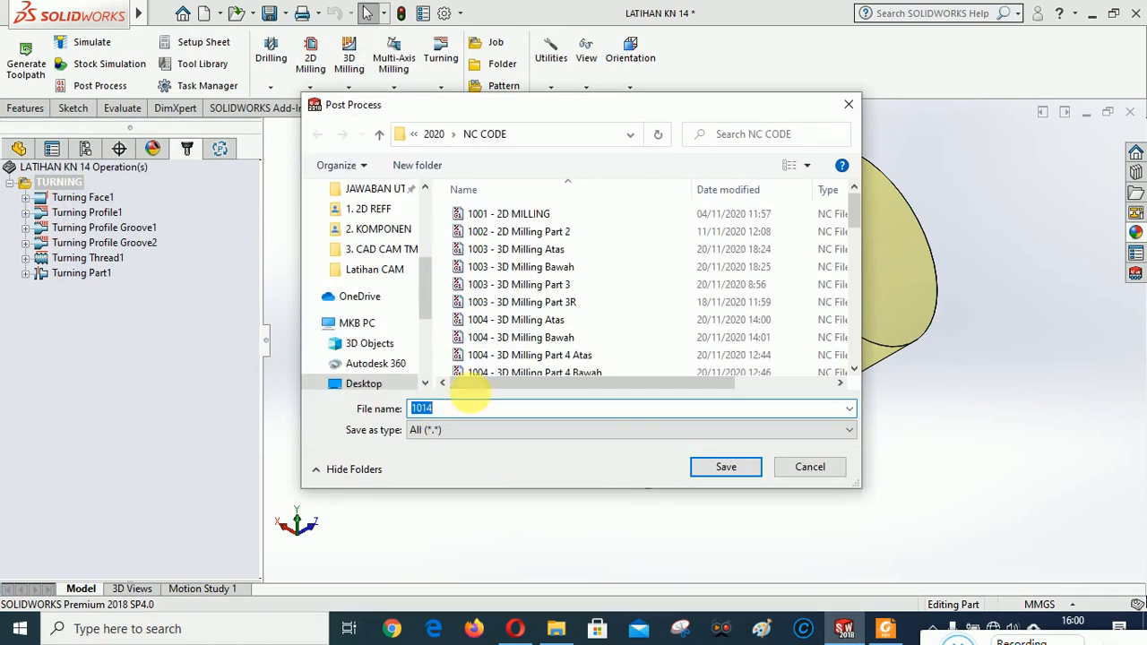
pyautogui.moveTo(856, 206); pyautogui.dragTo(851, 263)
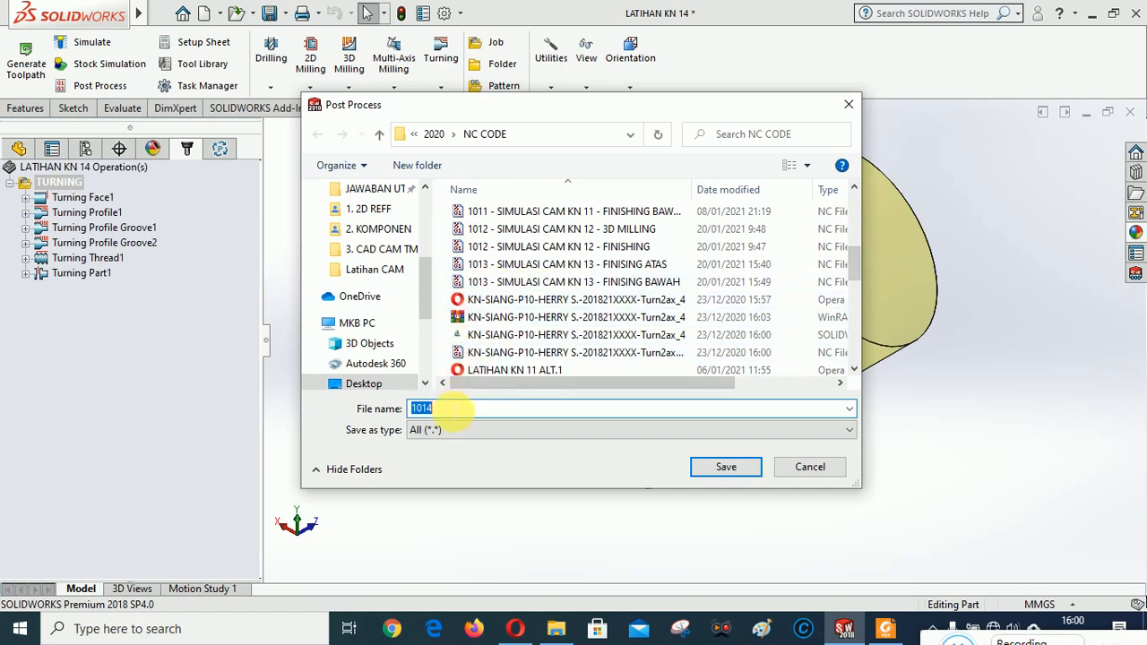
pyautogui.click(450, 410)
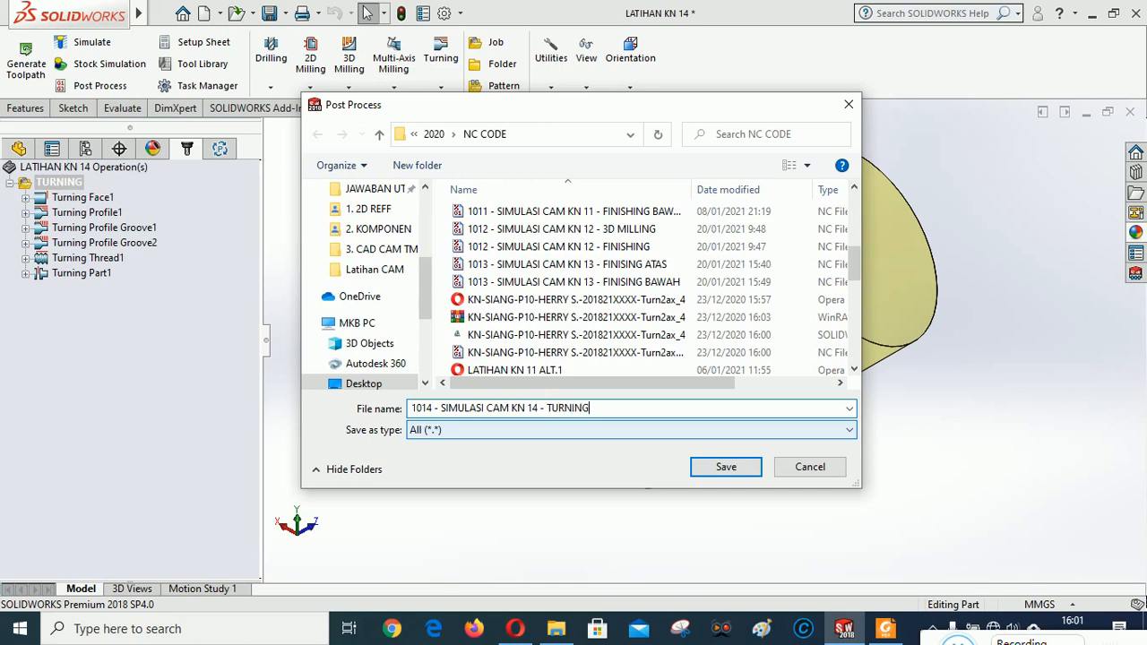
pyautogui.click(735, 462)
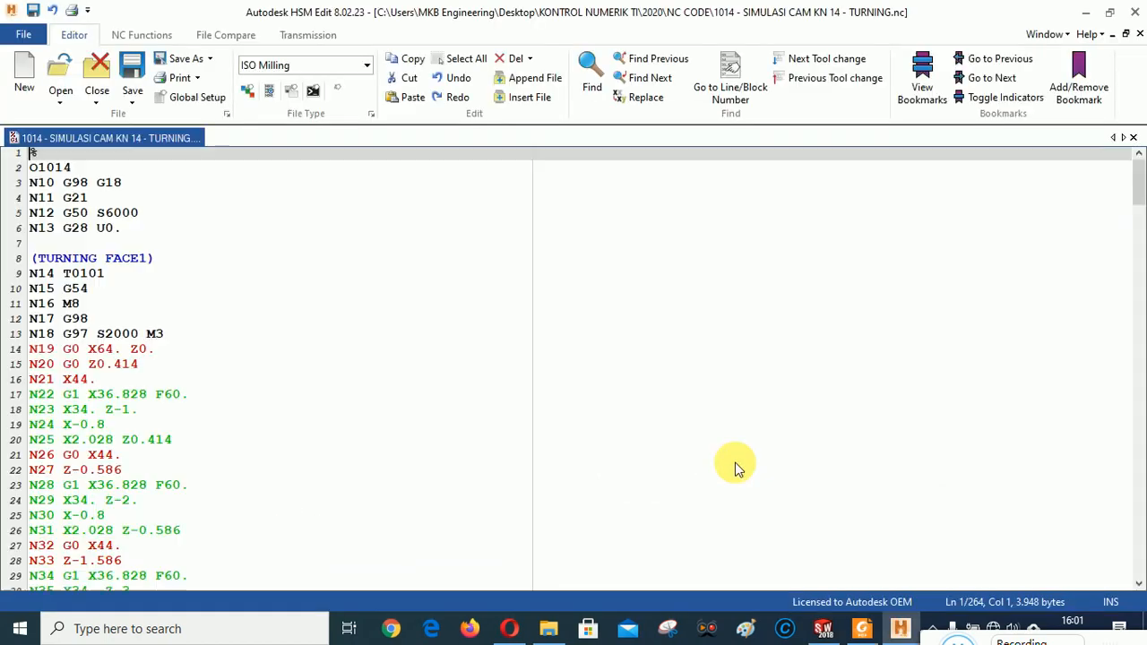
# Review the posted NC code for program O1014 from start to end in the editor, and close it
pyautogui.scroll(-20, 438, 383)
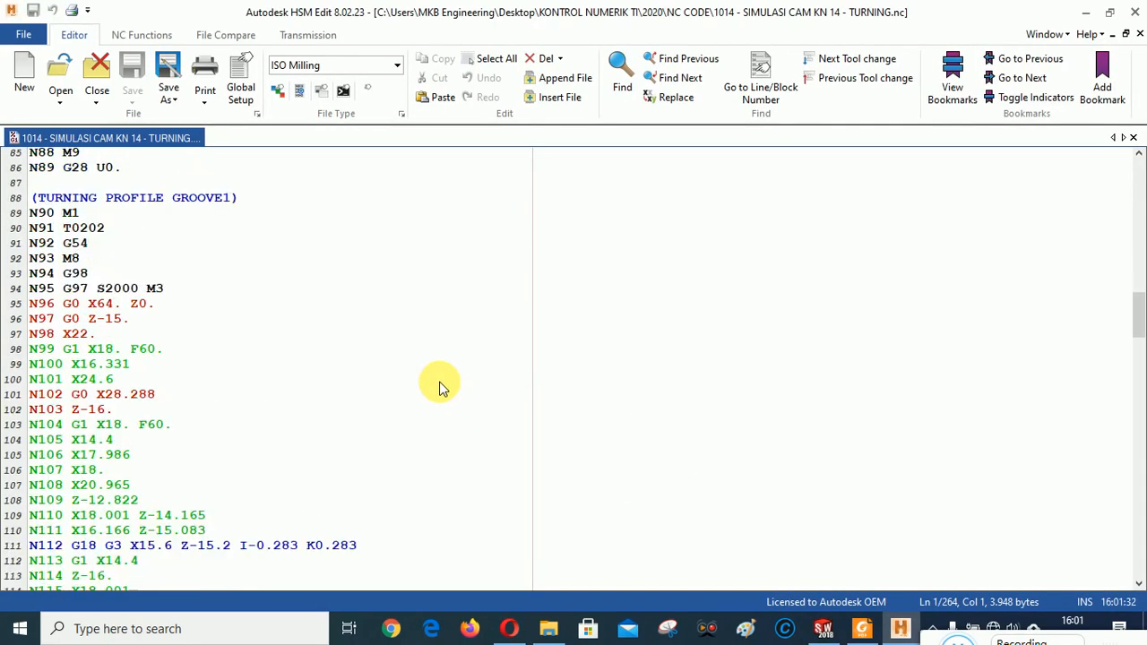
pyautogui.scroll(-20, 439, 384)
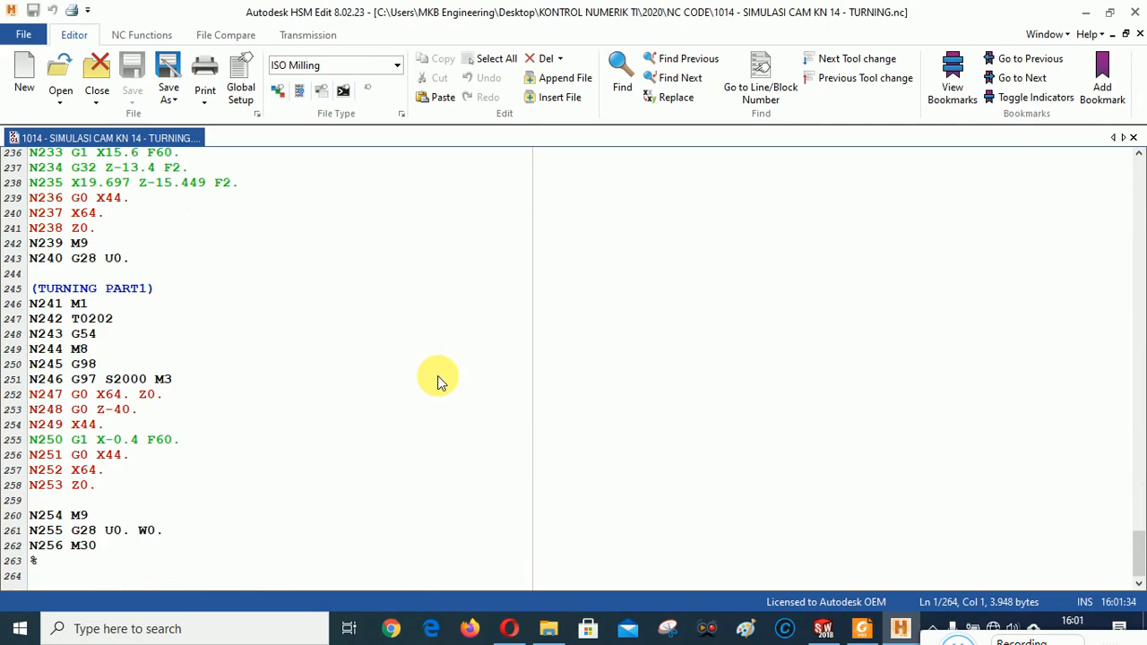
pyautogui.scroll(20, 438, 380)
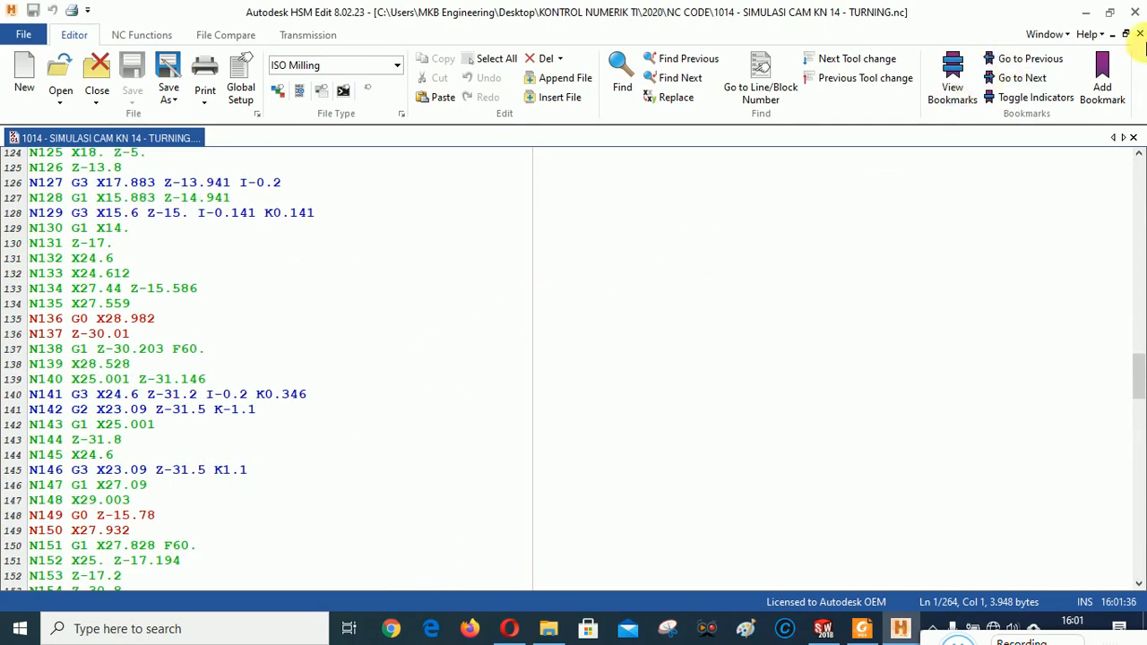
pyautogui.click(1134, 12)
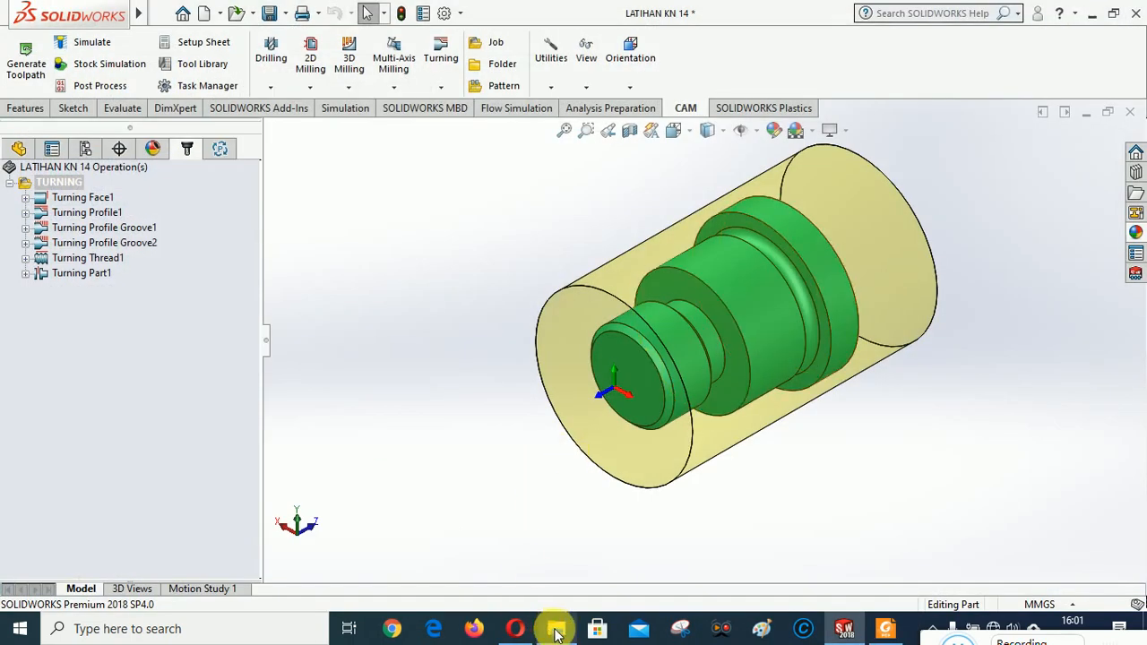
# Switch to File Explorer and check the NC CODE folder for the KN 14 turning NC file and setup sheet
pyautogui.click(556, 632)
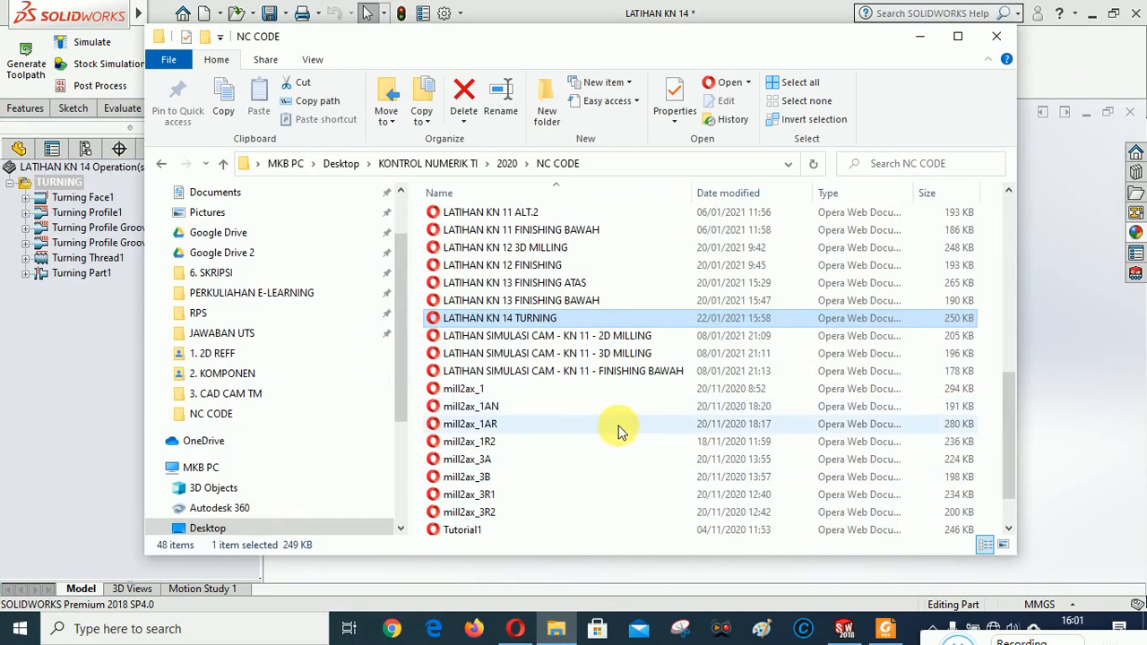
pyautogui.scroll(3, 618, 429)
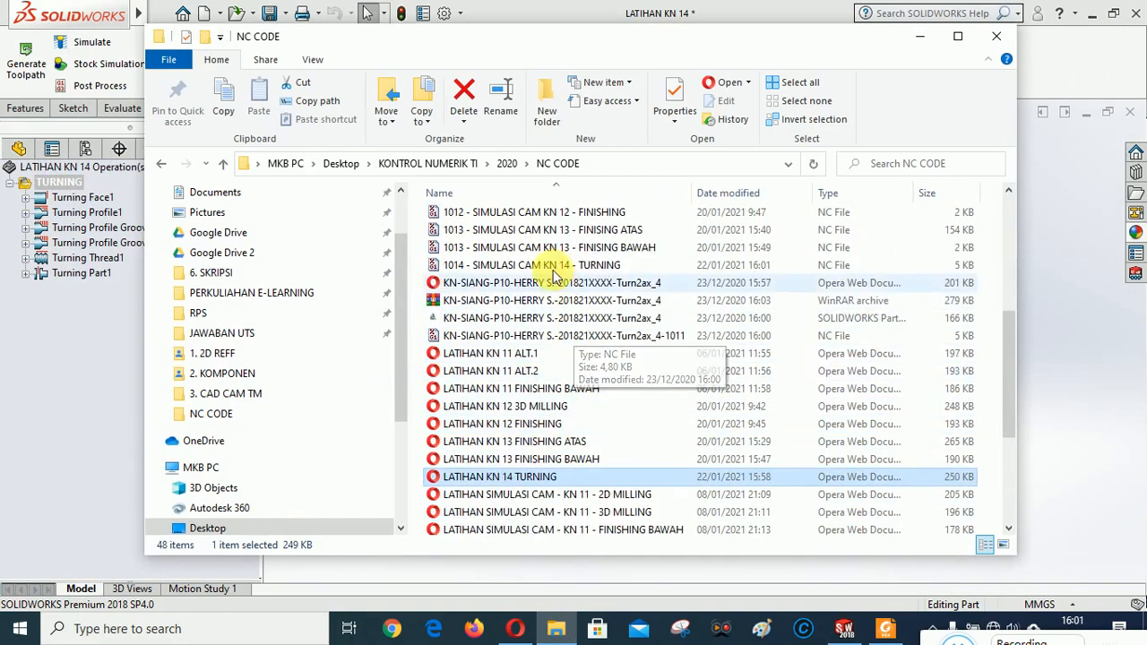
pyautogui.click(478, 267)
pyautogui.click(478, 478)
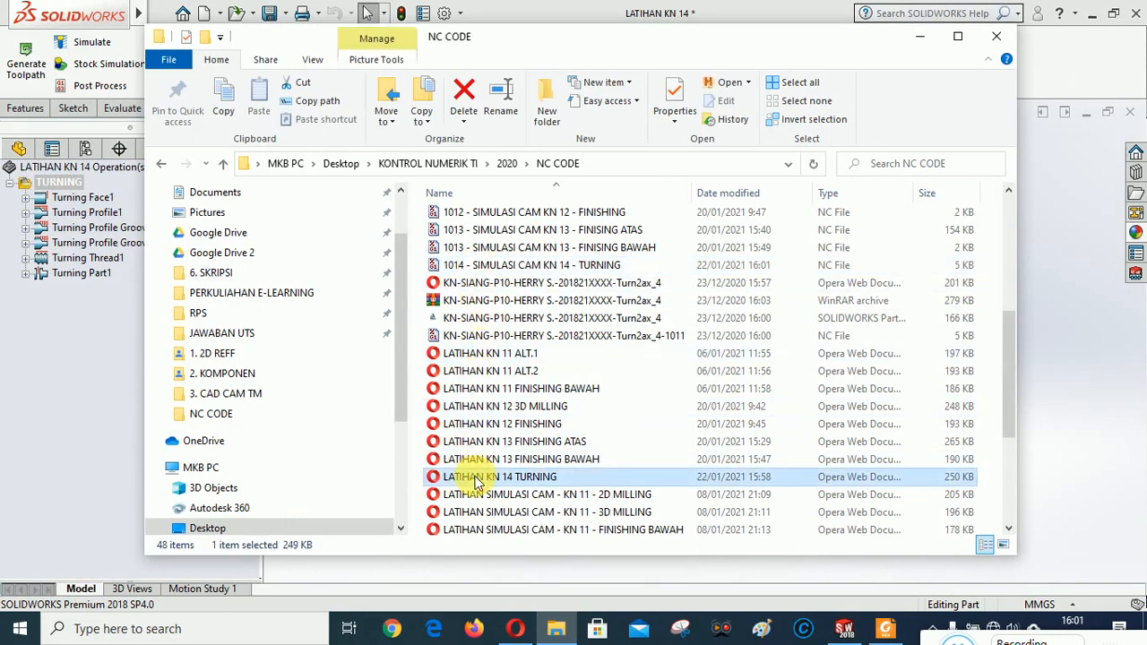
pyautogui.scroll(6, 852, 327)
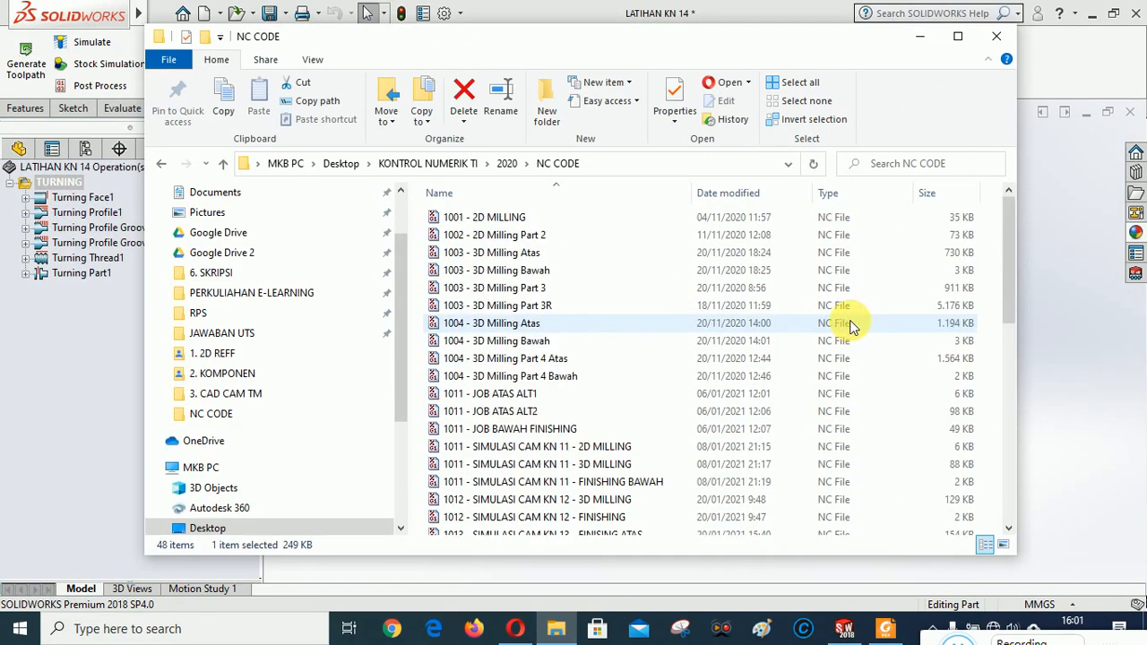
pyautogui.scroll(-1, 848, 300)
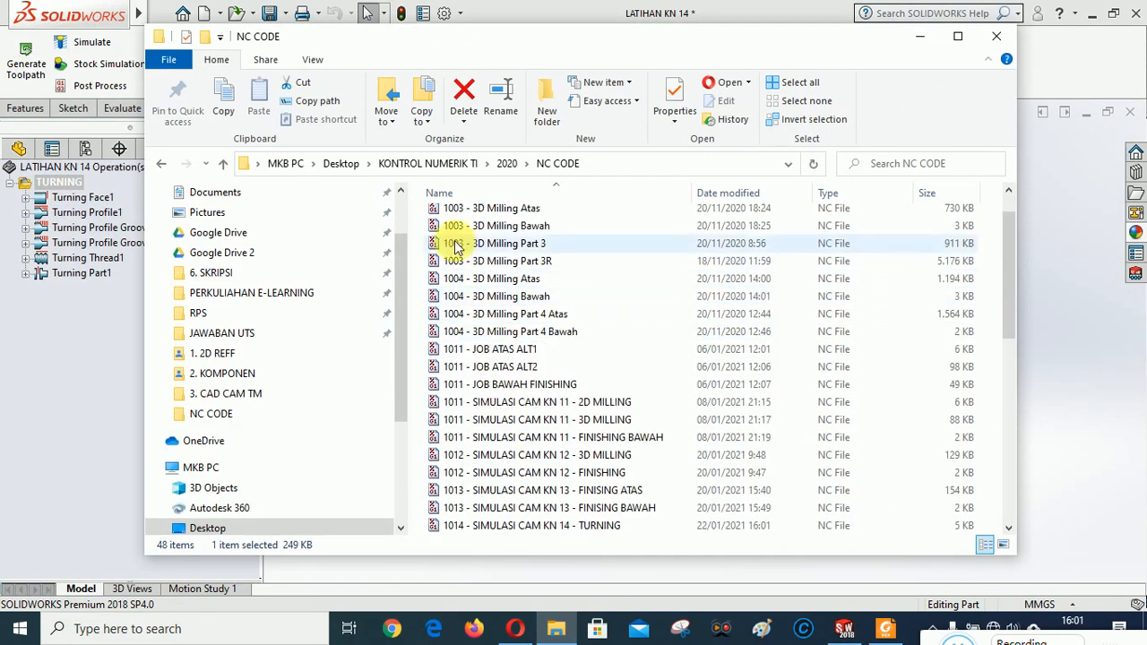
# Create a folder named KN 14 - NAMA MAHASISWA - NIM in the 2020 folder
pyautogui.click(223, 165)
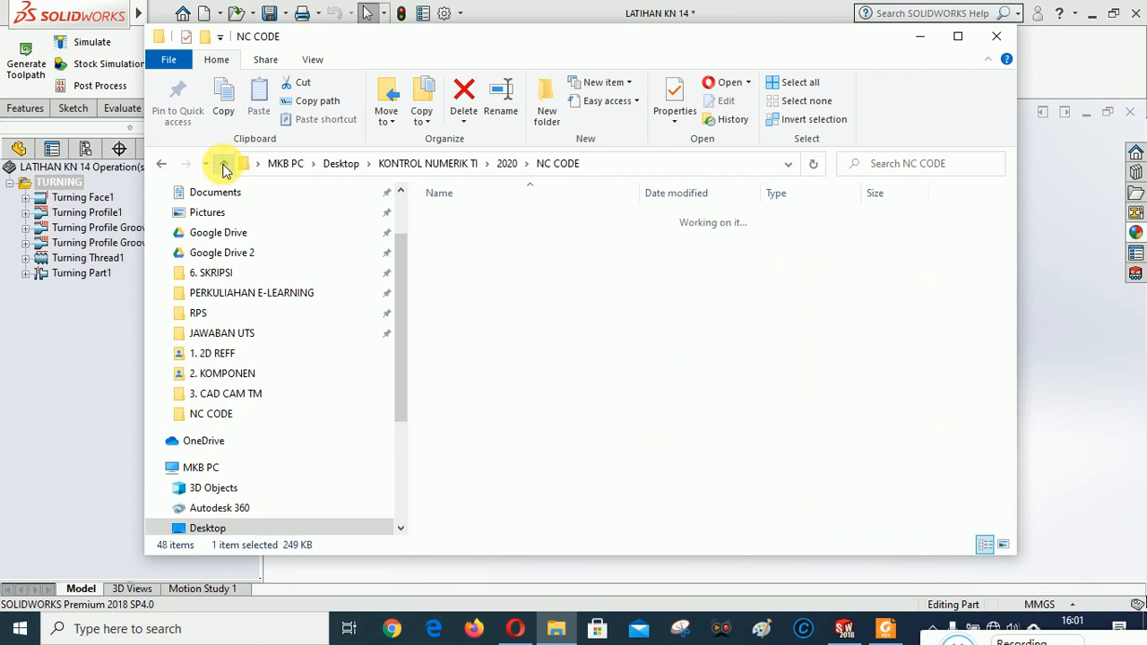
pyautogui.click(528, 430)
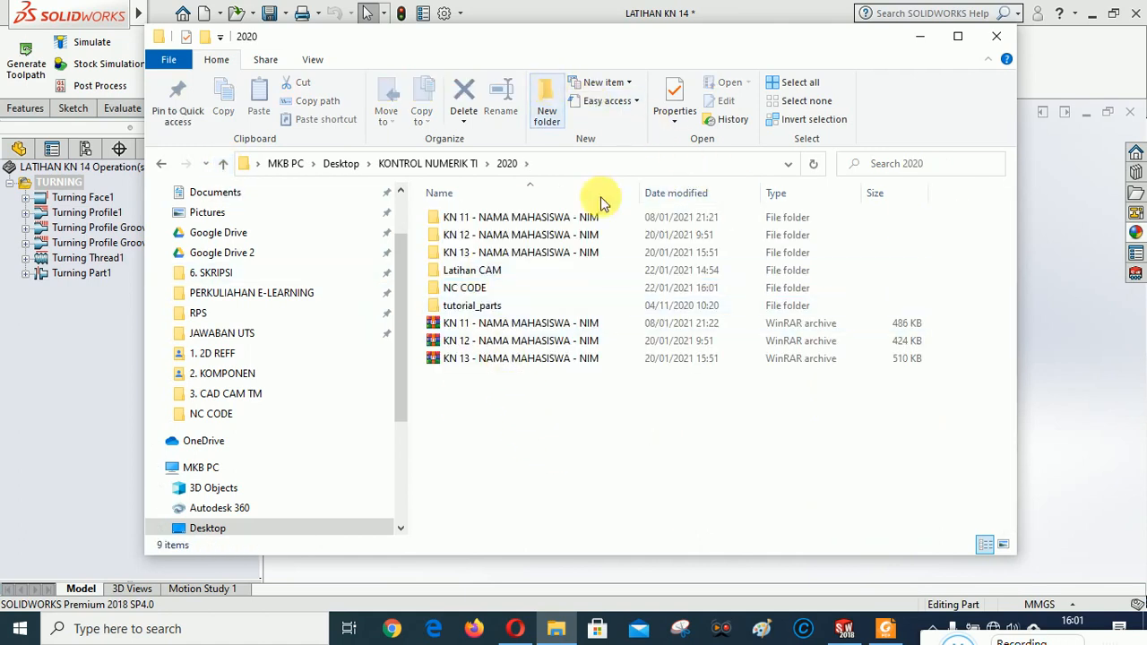
pyautogui.click(547, 106)
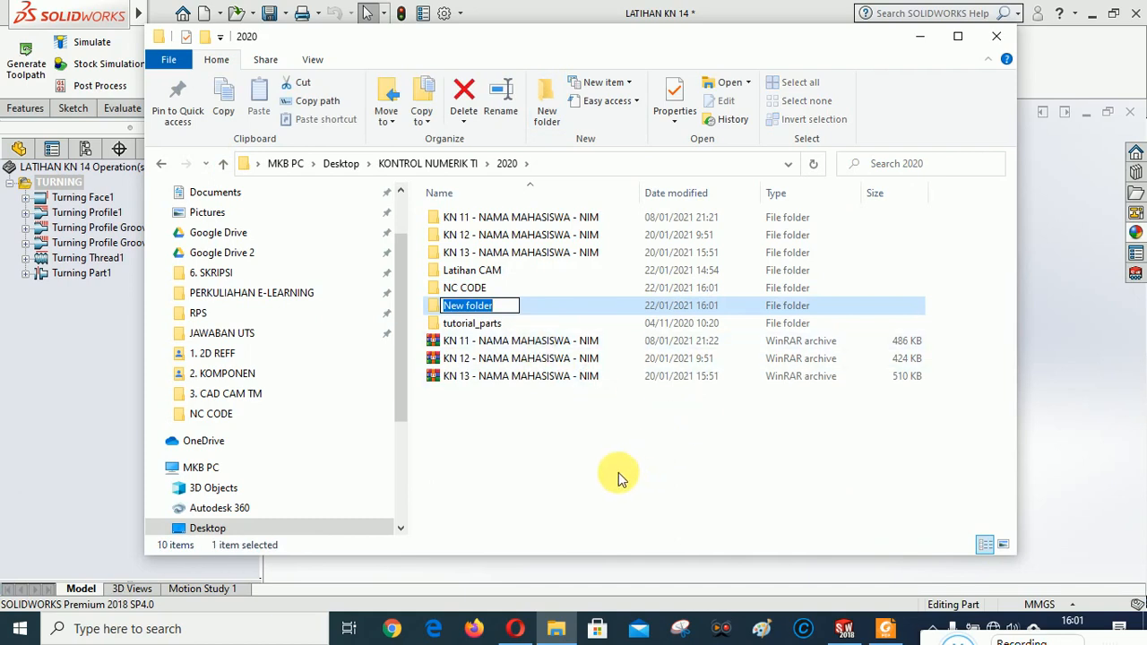
pyautogui.write('KN')
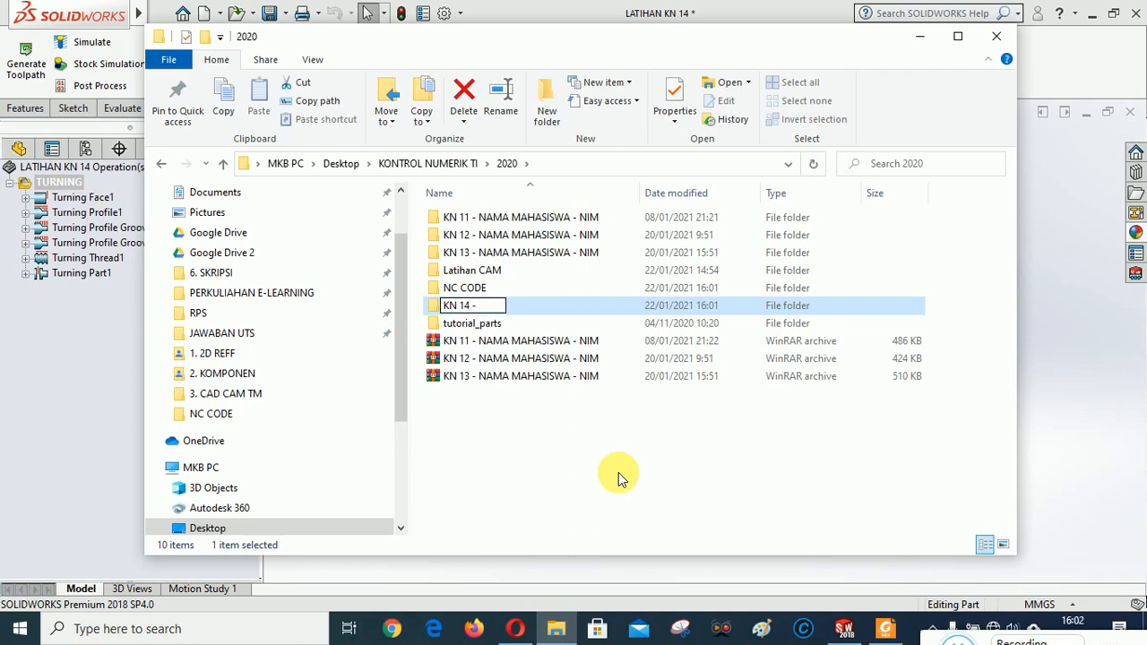
pyautogui.write('14 - NAMA')
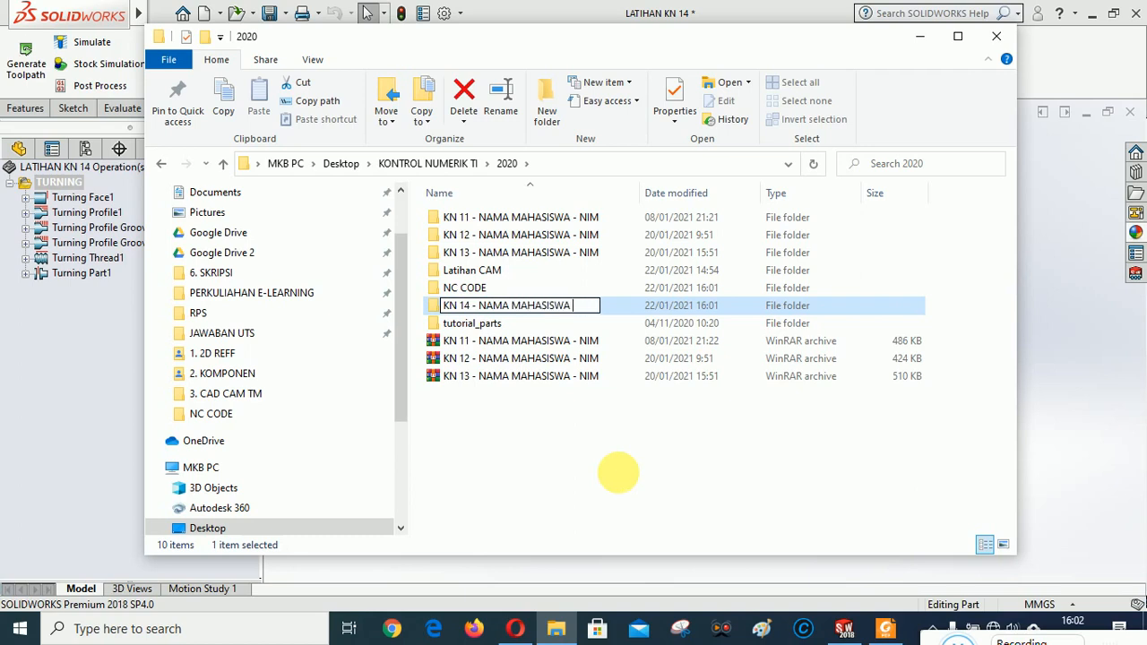
pyautogui.write('MAHASISWA - ')
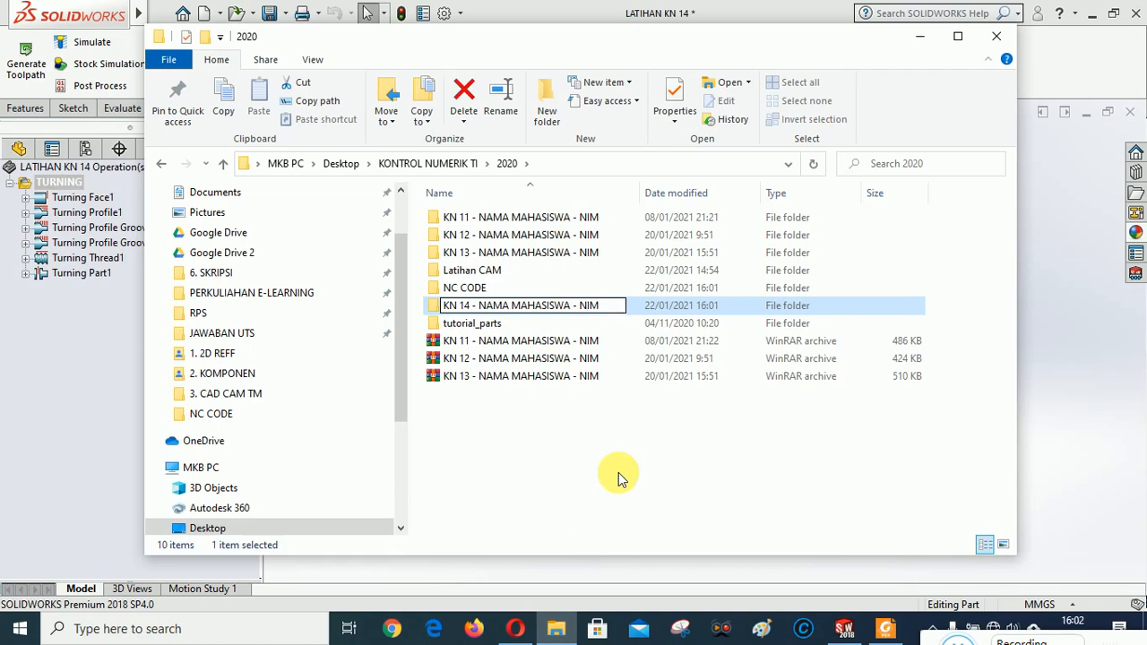
pyautogui.write('NIM')
pyautogui.press('Return')
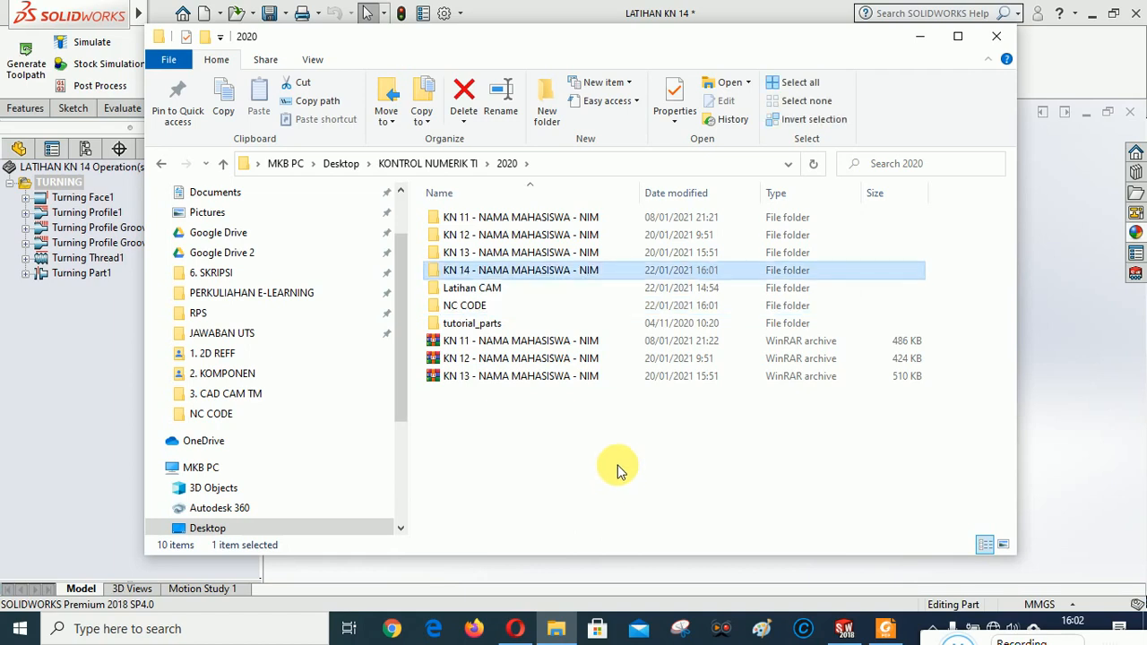
pyautogui.click(616, 469)
# Copy the files 1014 - SIMULASI CAM KN 14 - TURNING and LATIHAN KN 14 TURNING from the NC CODE folder
pyautogui.doubleClick(479, 306)
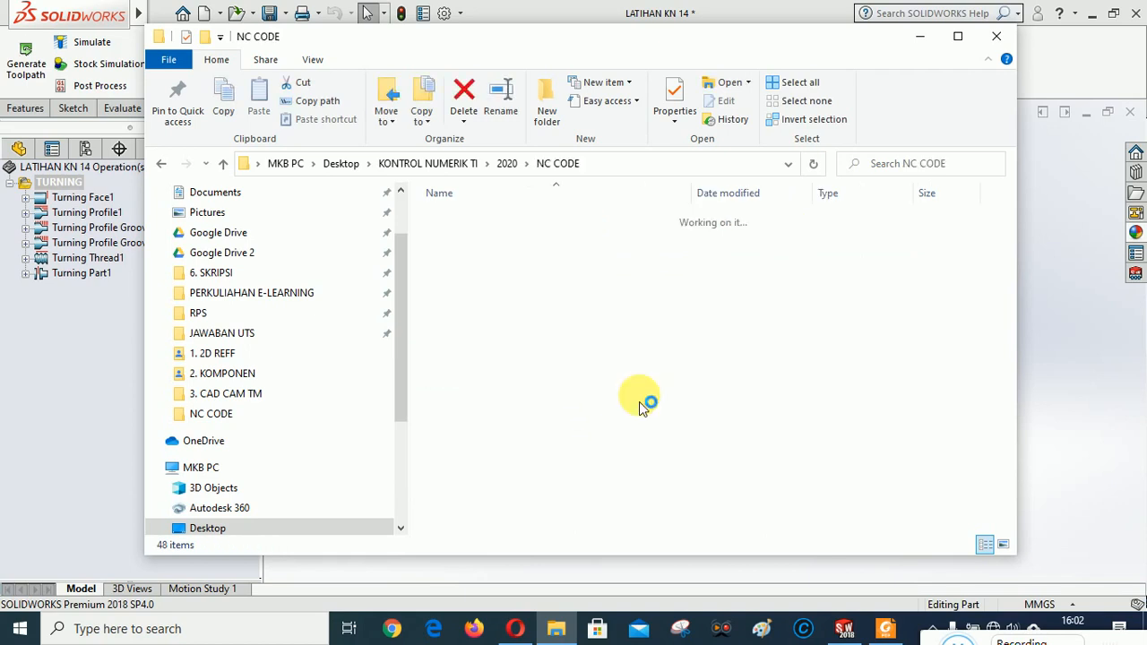
pyautogui.scroll(-5, 632, 370)
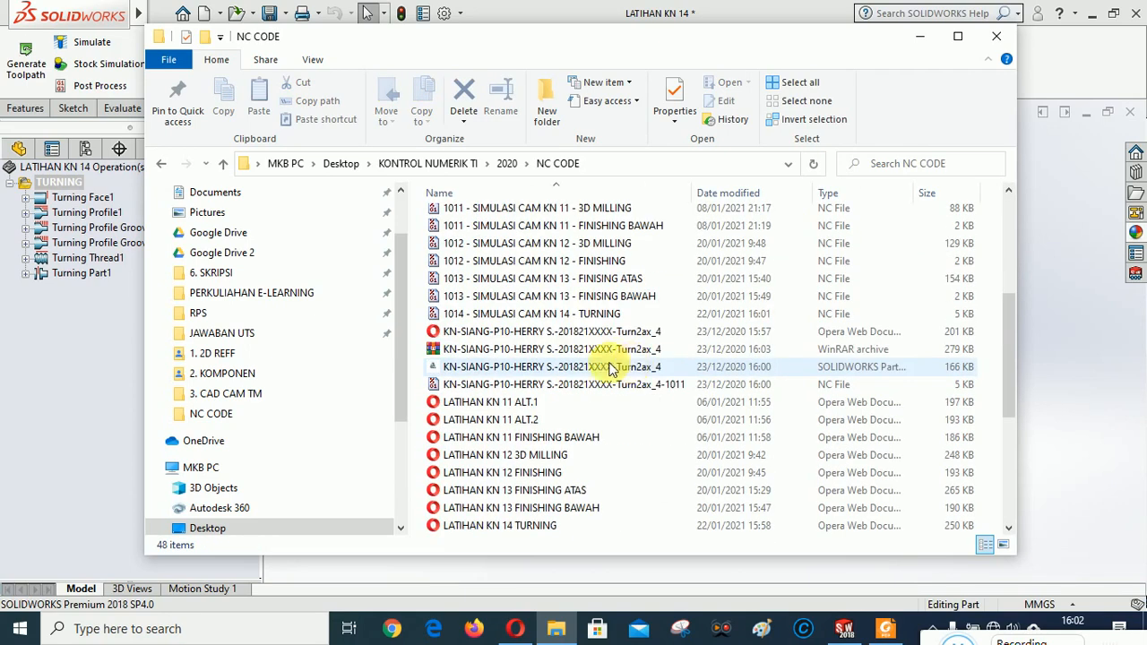
pyautogui.click(530, 316)
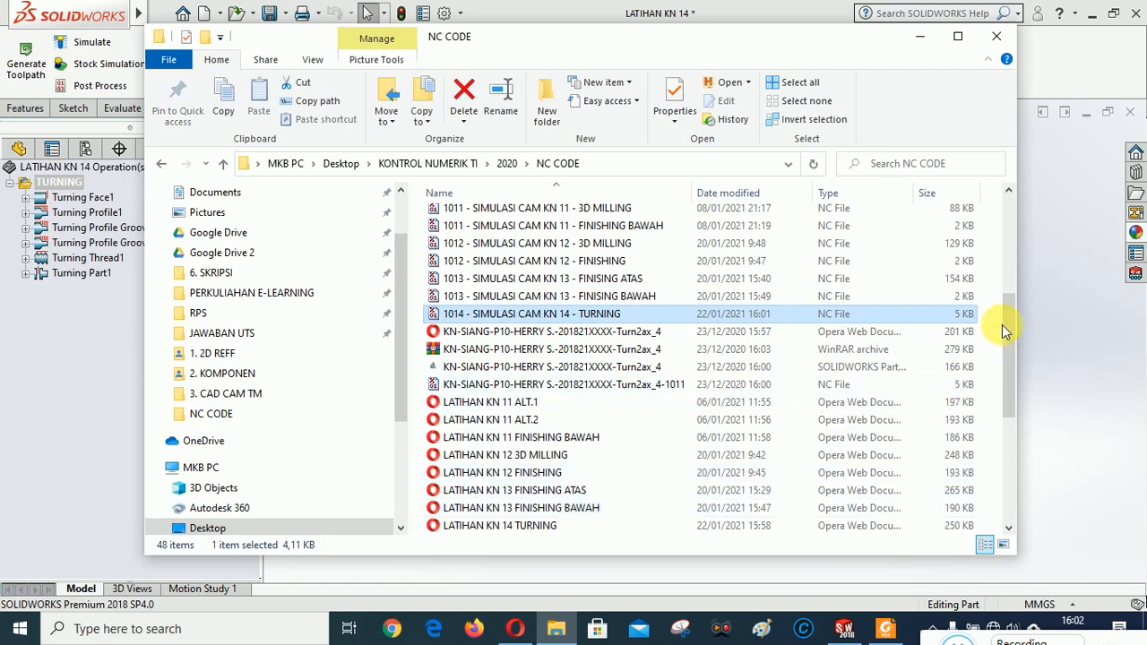
pyautogui.moveTo(1006, 323); pyautogui.dragTo(1011, 338)
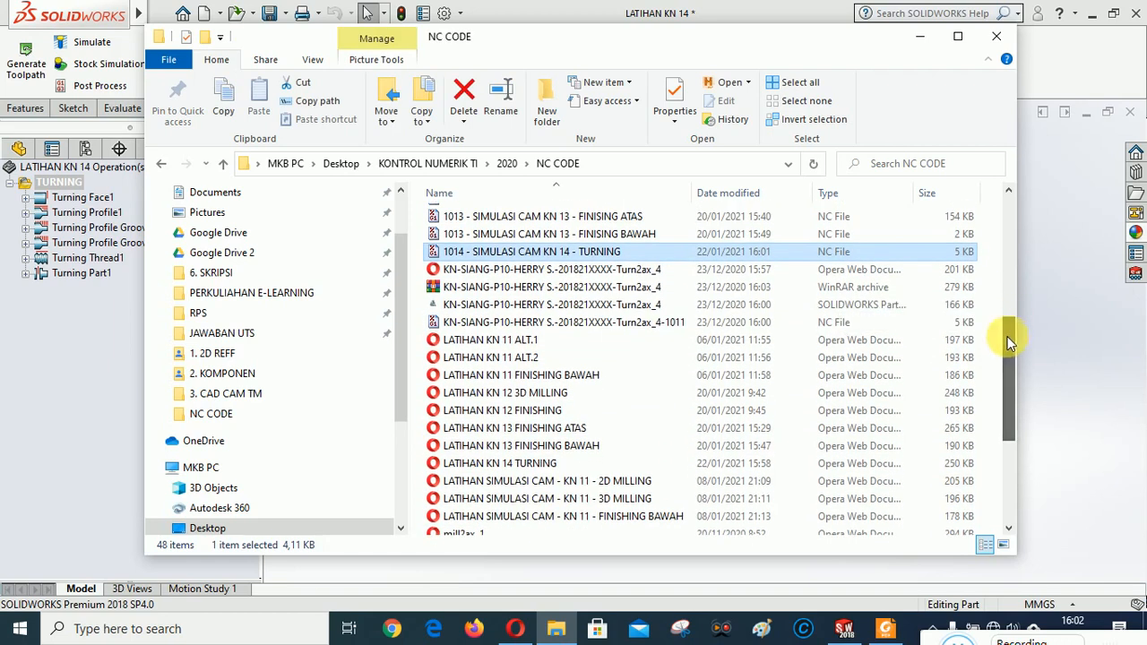
pyautogui.keyDown('ctrl'); pyautogui.click(507, 468); pyautogui.keyUp('ctrl')
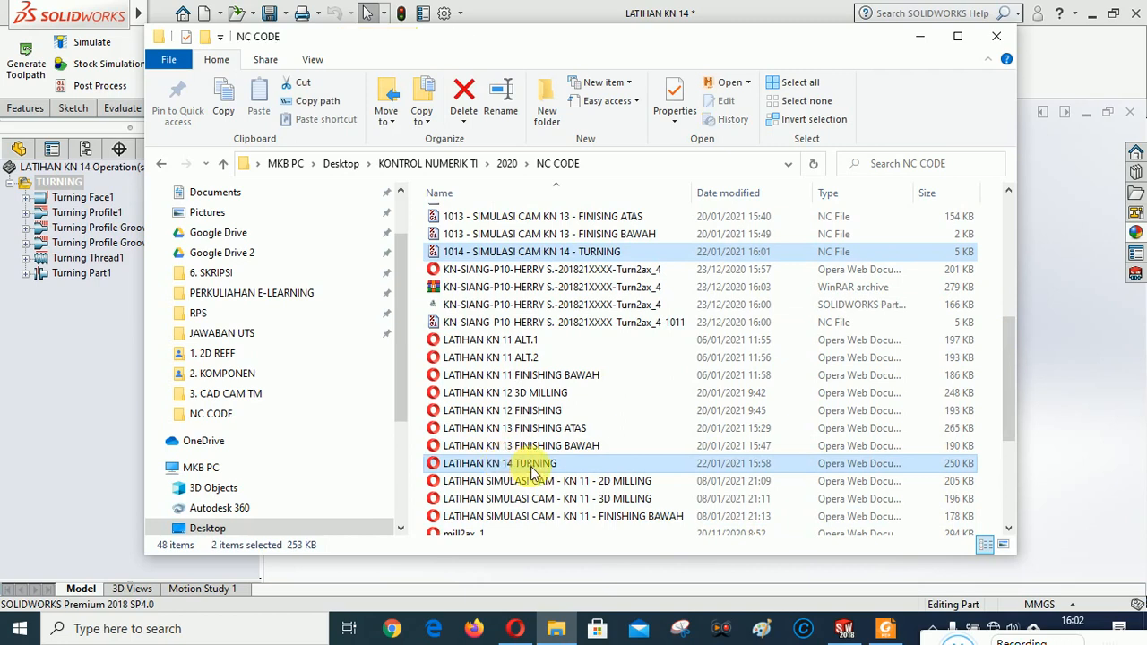
pyautogui.rightClick(535, 473)
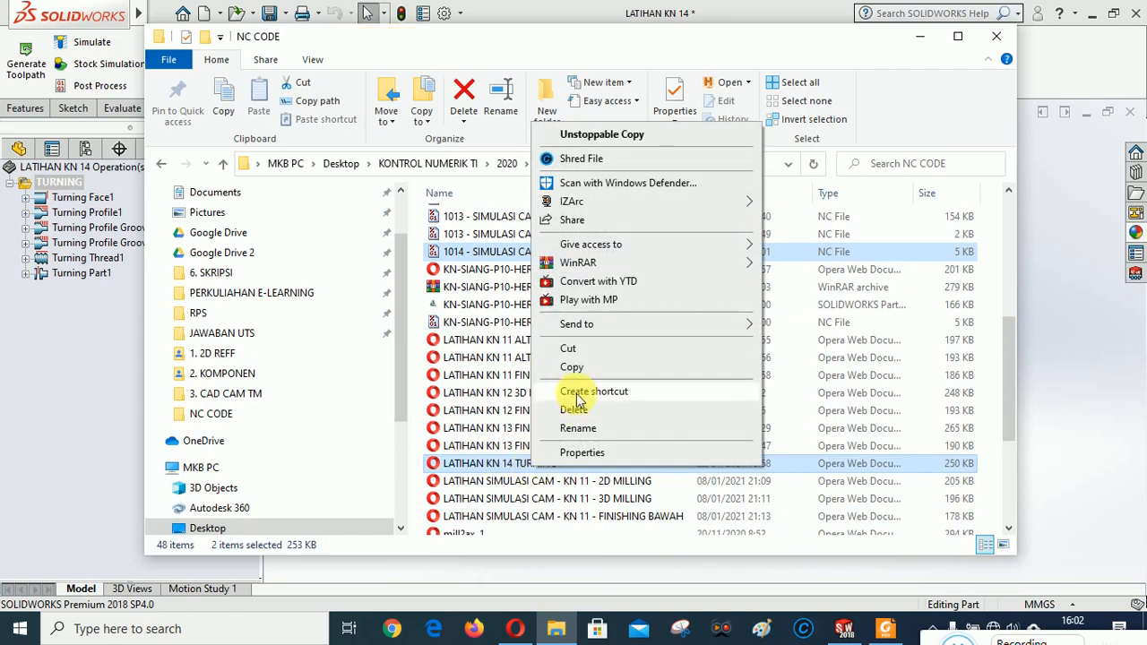
pyautogui.click(568, 366)
# Paste the copied NC file and setup sheet into the KN 14 - NAMA MAHASISWA - NIM folder
pyautogui.scroll(7, 696, 377)
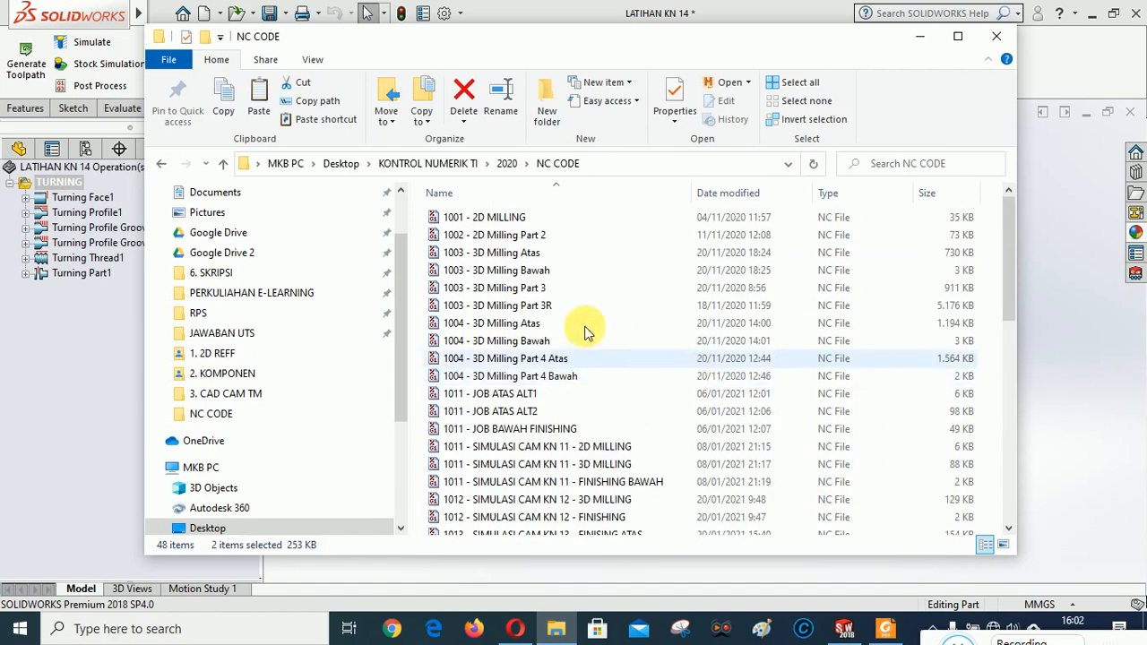
pyautogui.click(224, 163)
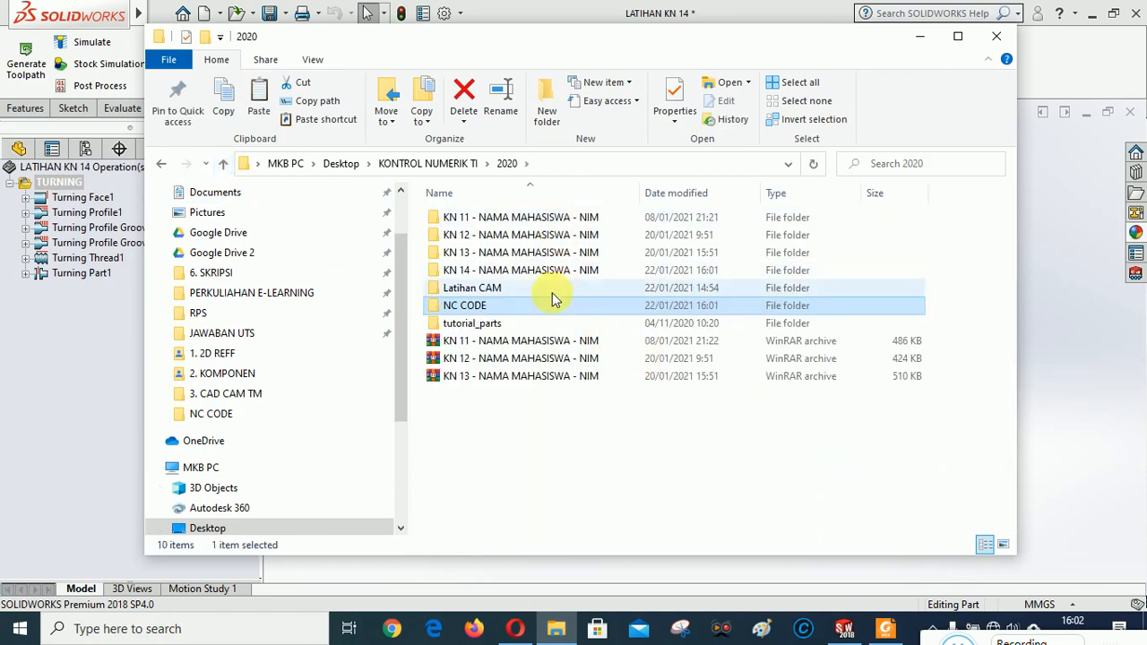
pyautogui.click(514, 272)
pyautogui.doubleClick(514, 272)
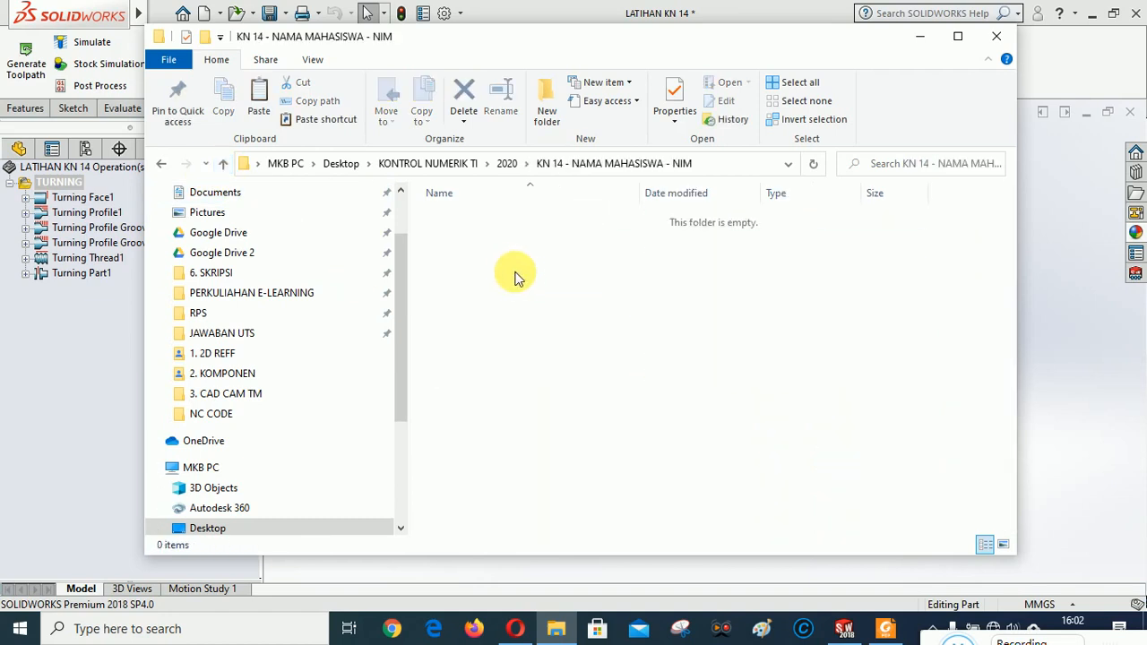
pyautogui.rightClick(518, 277)
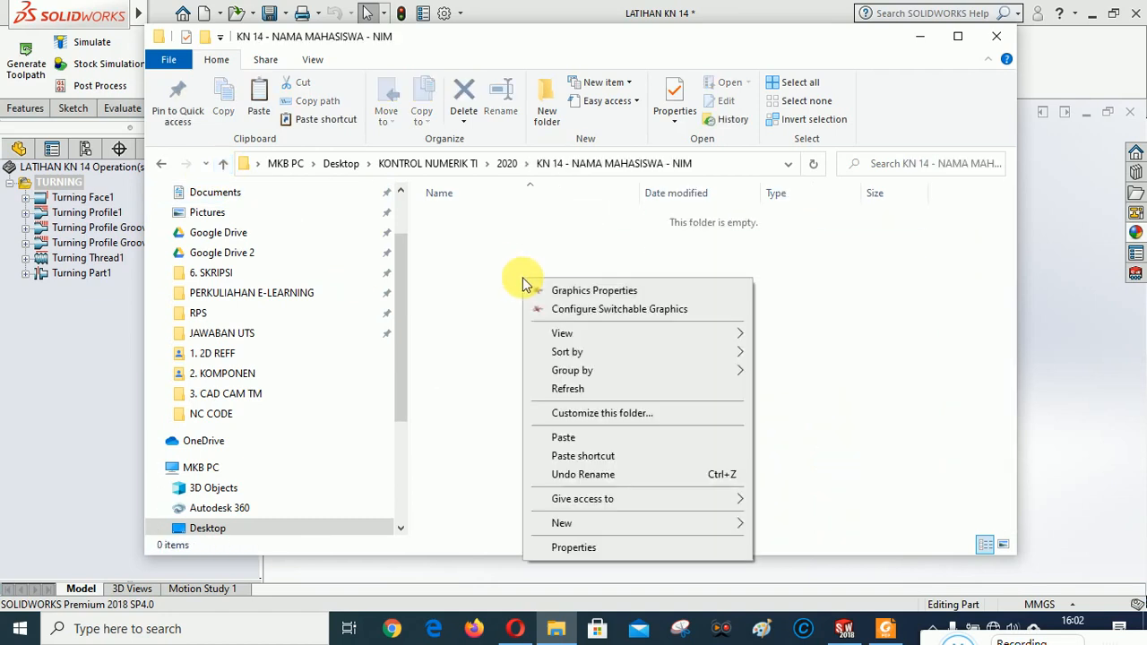
pyautogui.click(563, 437)
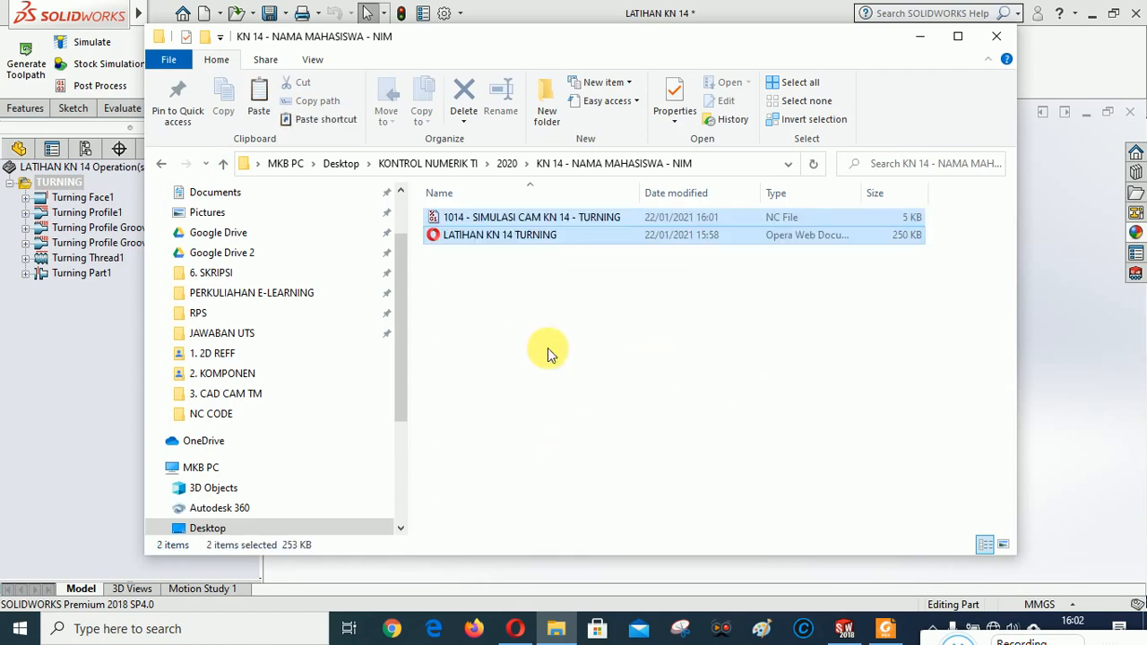
pyautogui.click(545, 352)
# Copy the LATIHAN KN 14 part file from the Latihan CAM folder
pyautogui.click(224, 164)
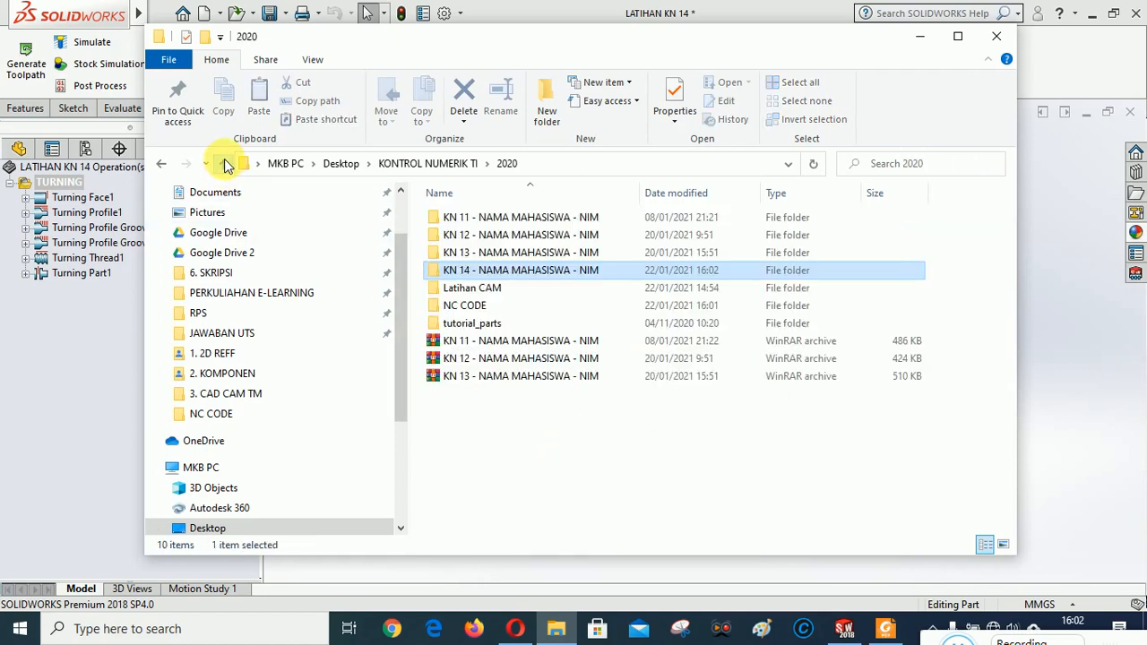
pyautogui.doubleClick(488, 291)
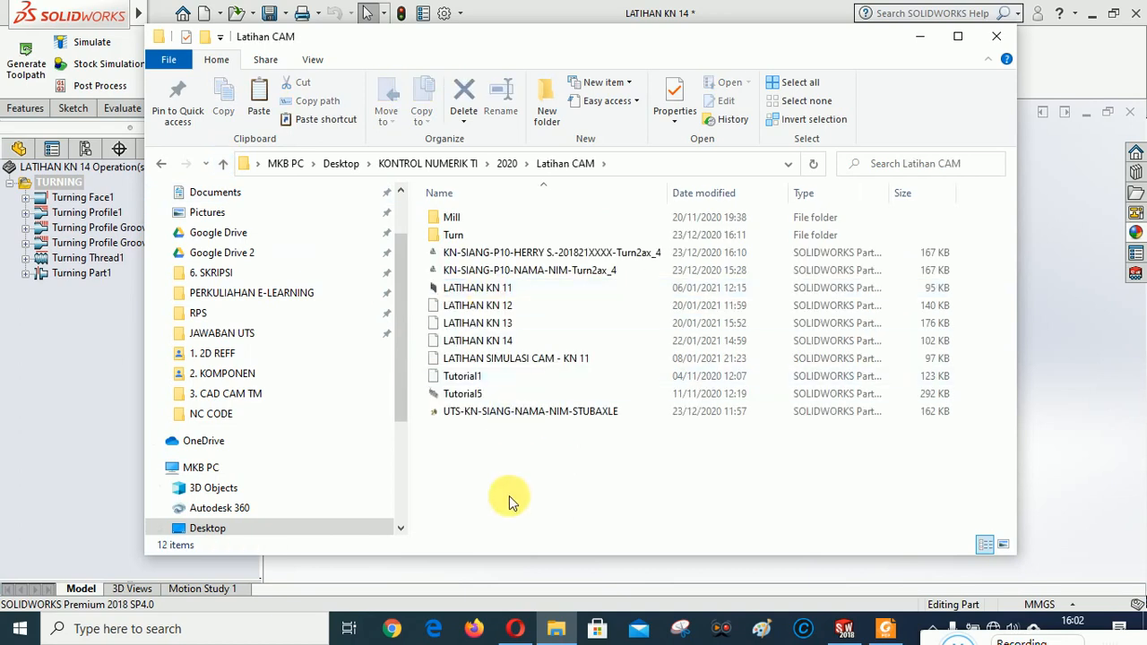
pyautogui.click(484, 344)
pyautogui.click(484, 344)
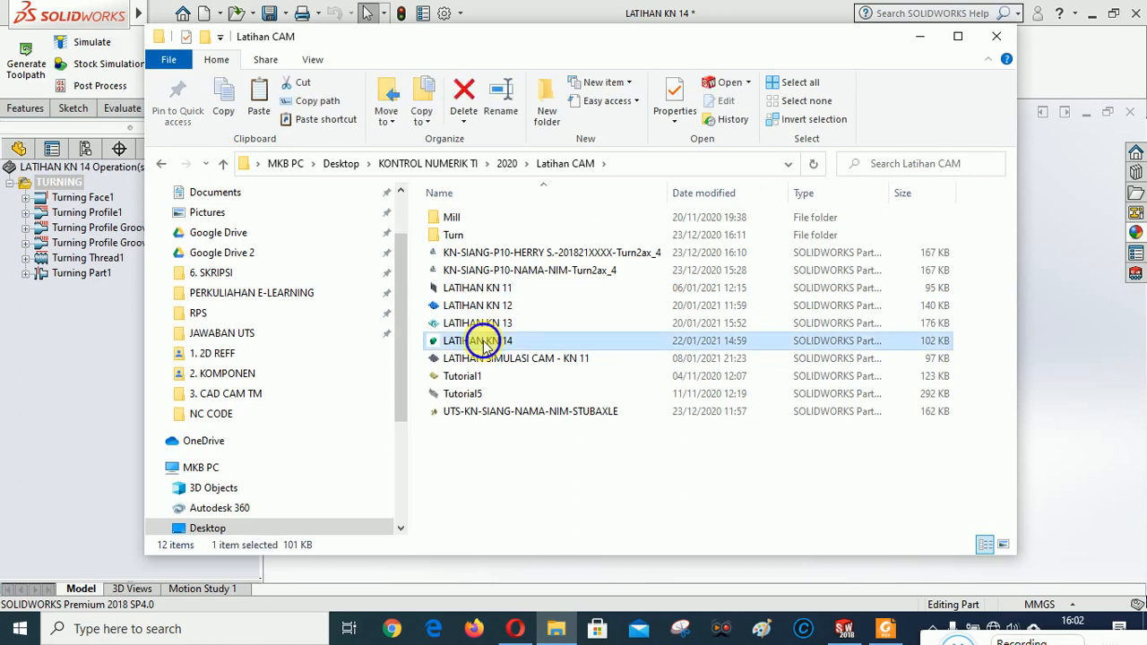
pyautogui.rightClick(495, 354)
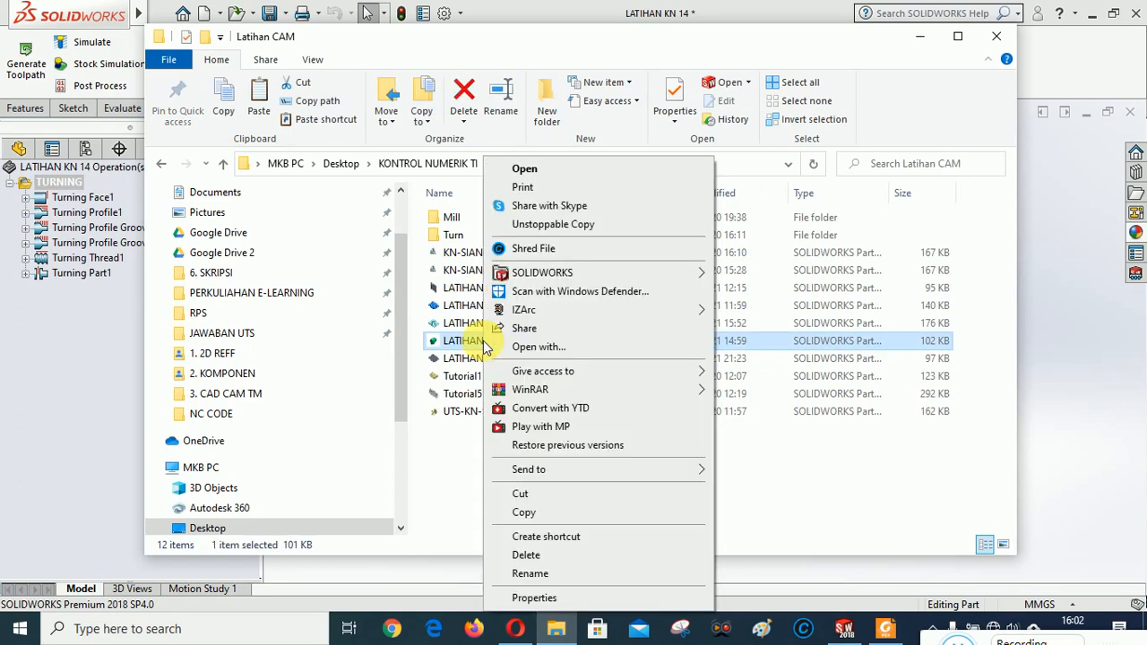
pyautogui.click(518, 512)
# Paste the copied part file into the KN 14 - NAMA MAHASISWA - NIM folder
pyautogui.click(224, 163)
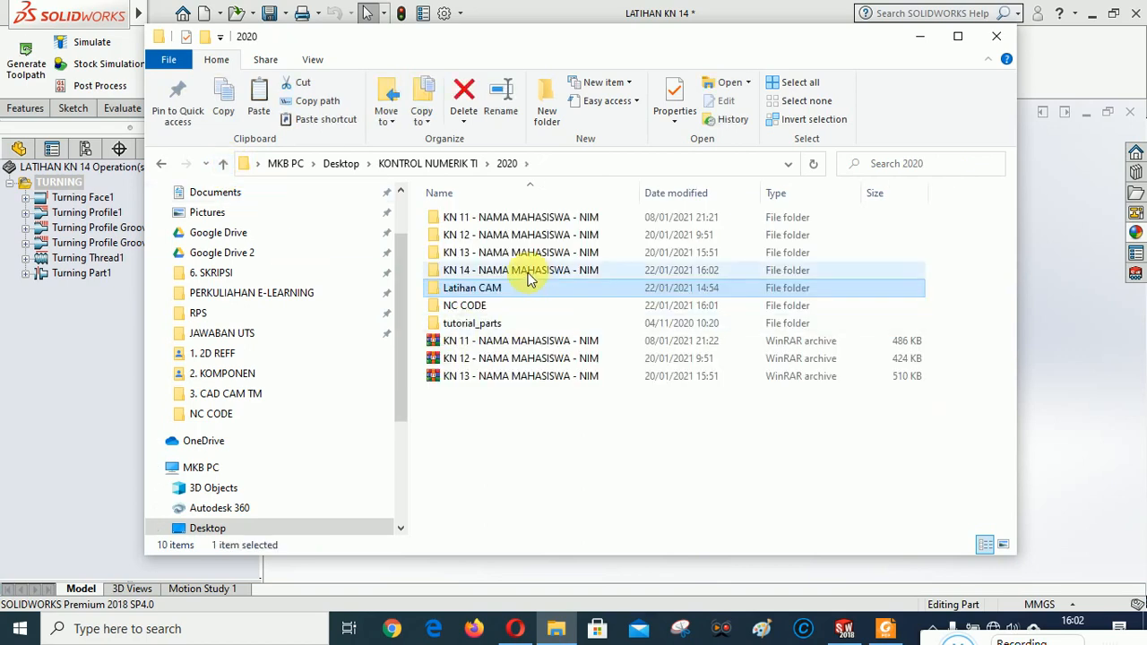
pyautogui.doubleClick(530, 271)
pyautogui.rightClick(532, 323)
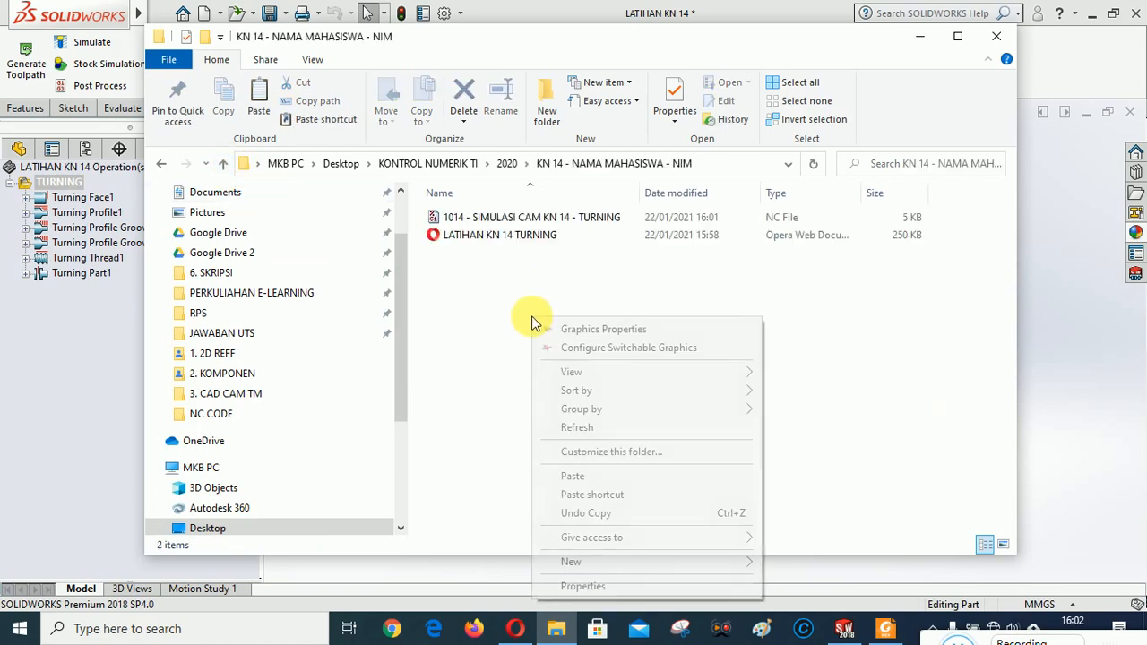
pyautogui.click(566, 475)
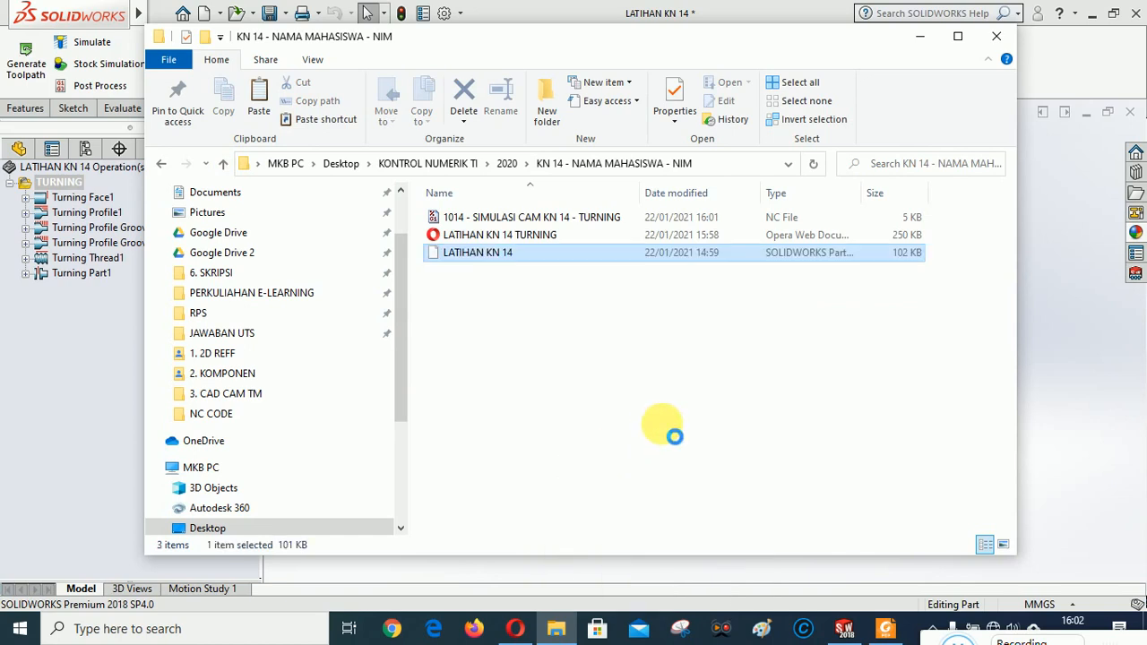
pyautogui.click(662, 429)
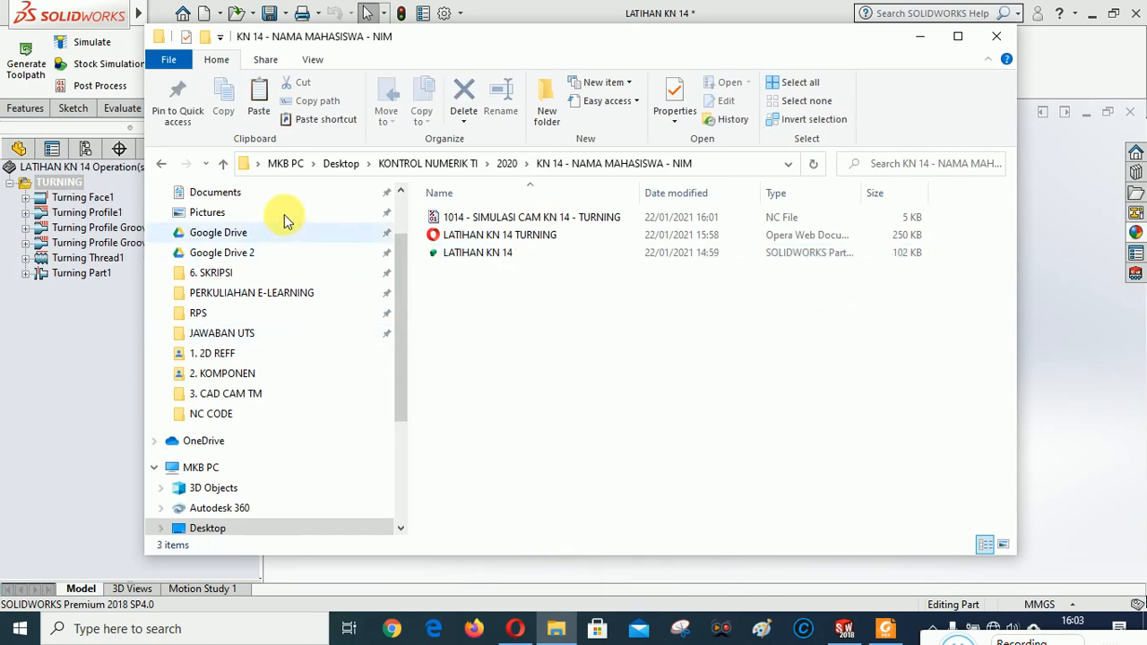
# Compress the KN 14 - NAMA MAHASISWA - NIM folder into a RAR archive of the same name in the 2020 folder
pyautogui.click(224, 164)
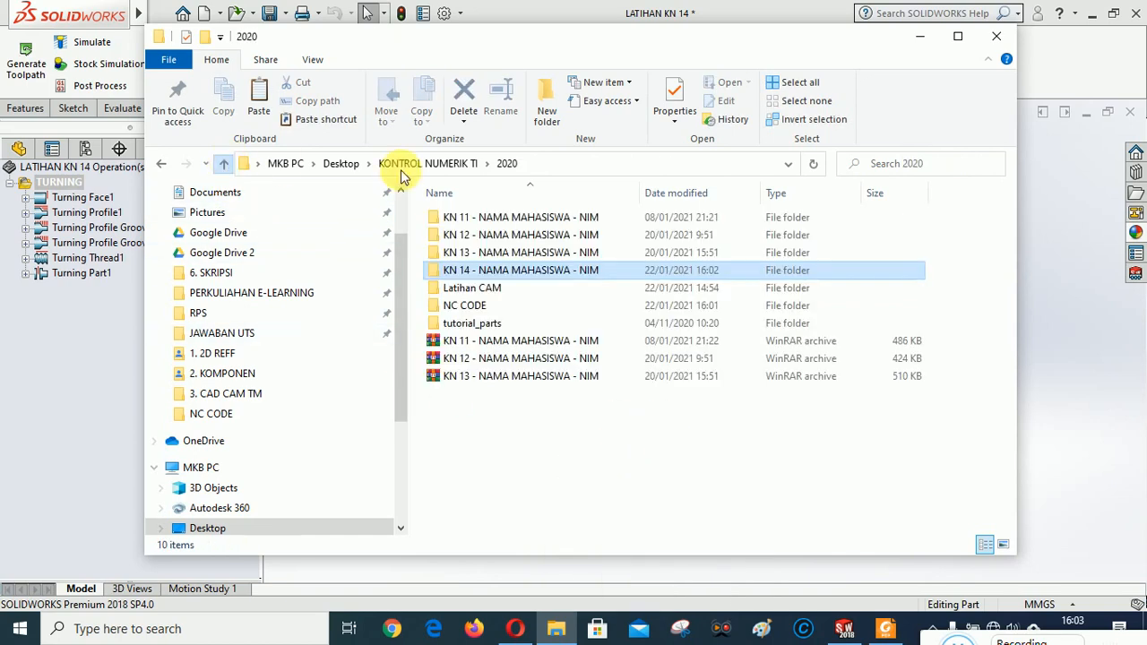
pyautogui.rightClick(516, 270)
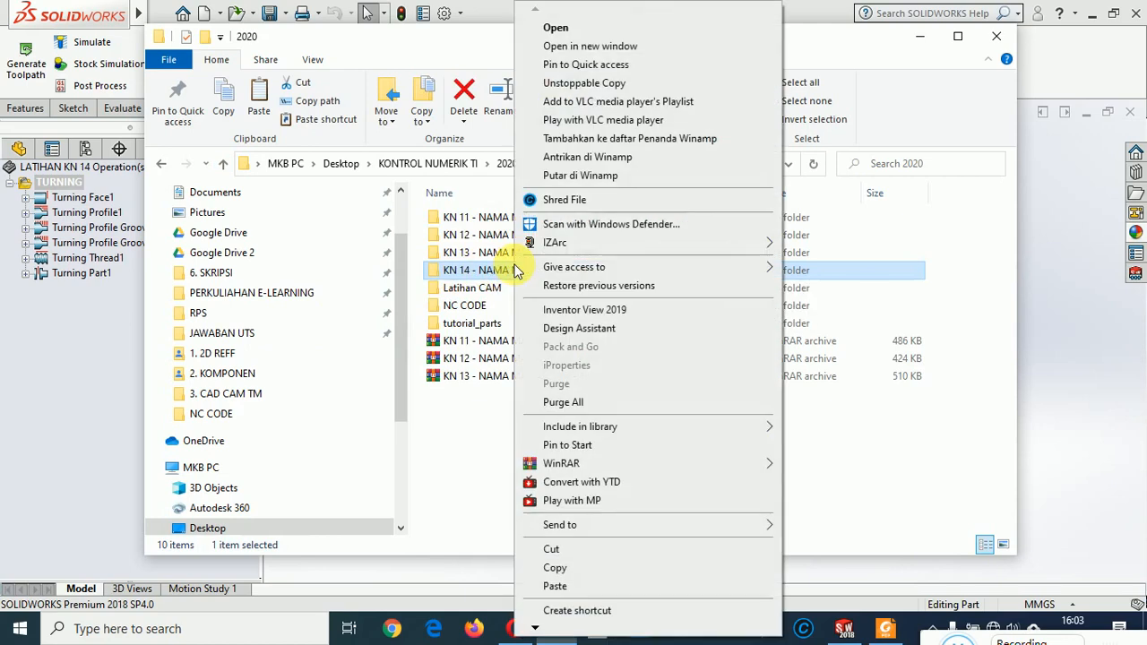
pyautogui.moveTo(567, 464)
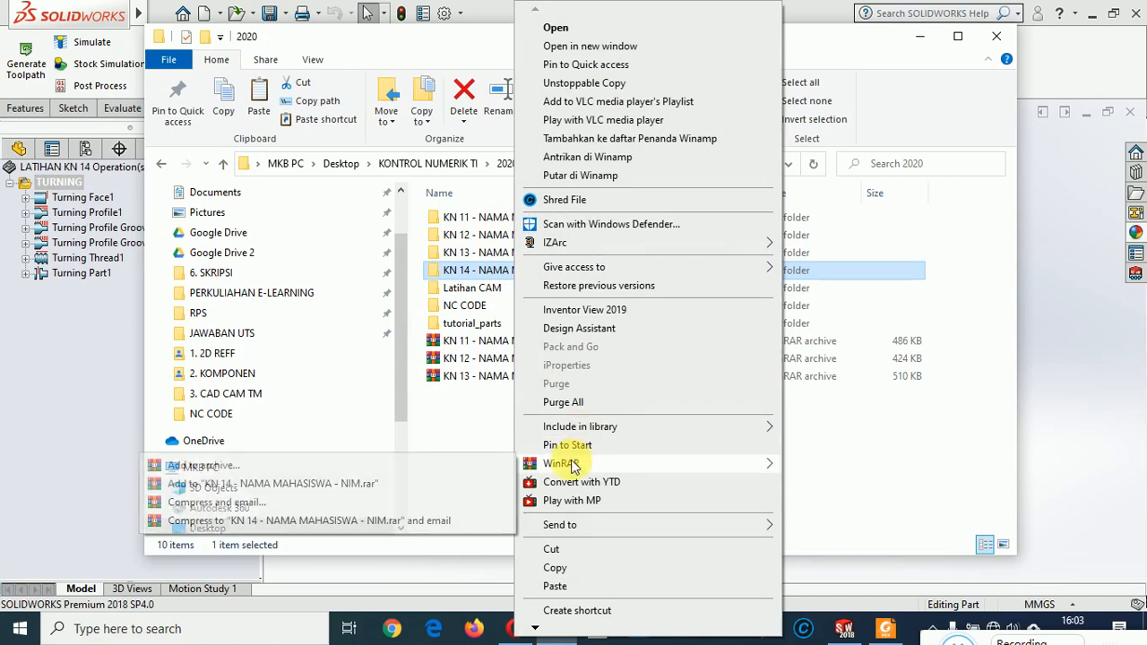
pyautogui.click(299, 485)
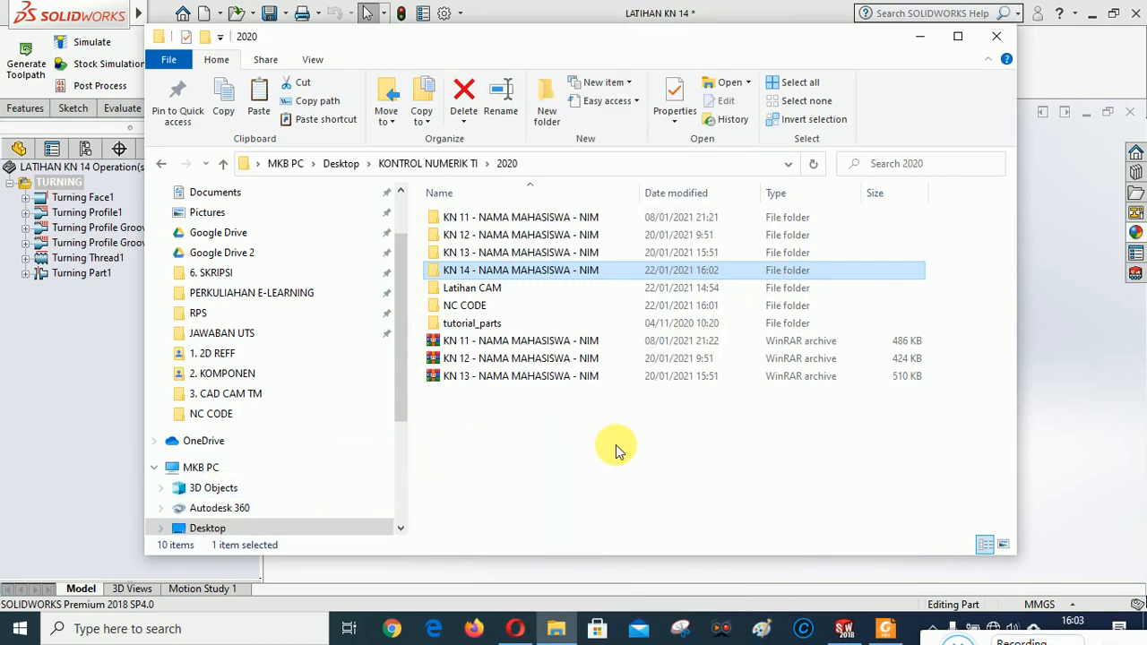
pyautogui.click(616, 451)
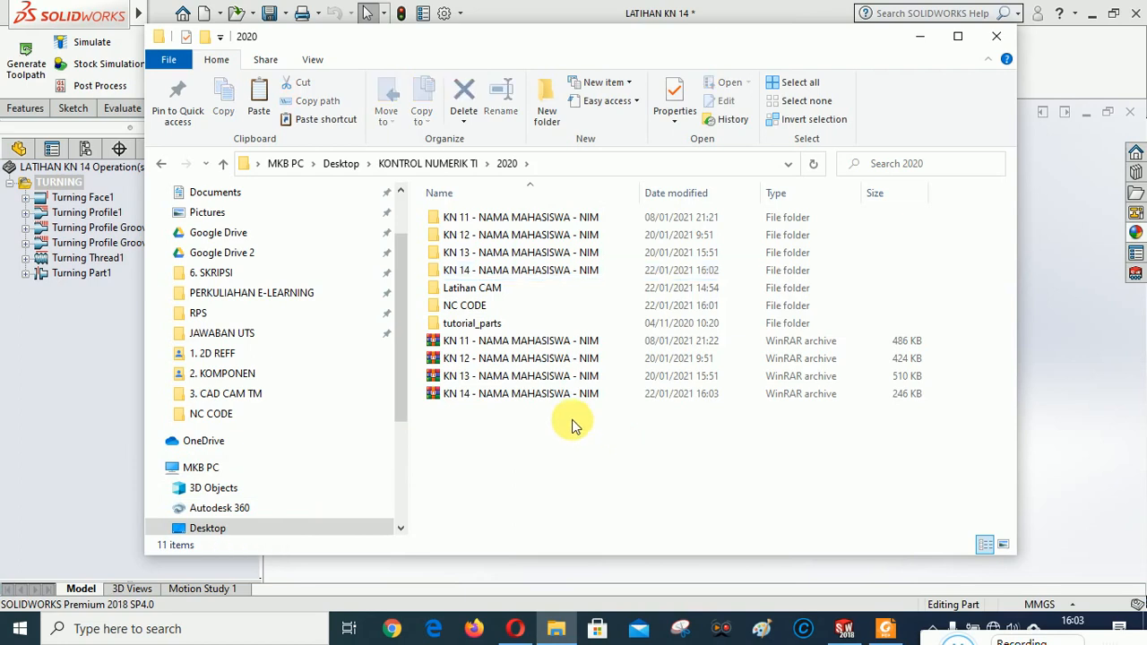
pyautogui.click(502, 401)
pyautogui.click(541, 462)
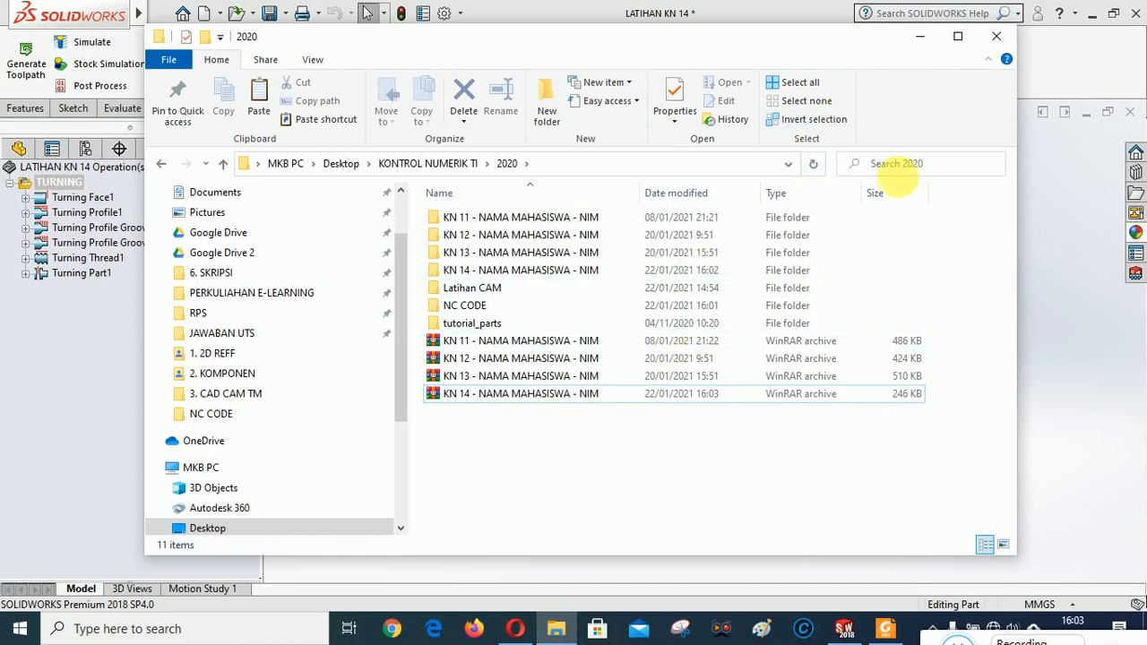
pyautogui.click(478, 400)
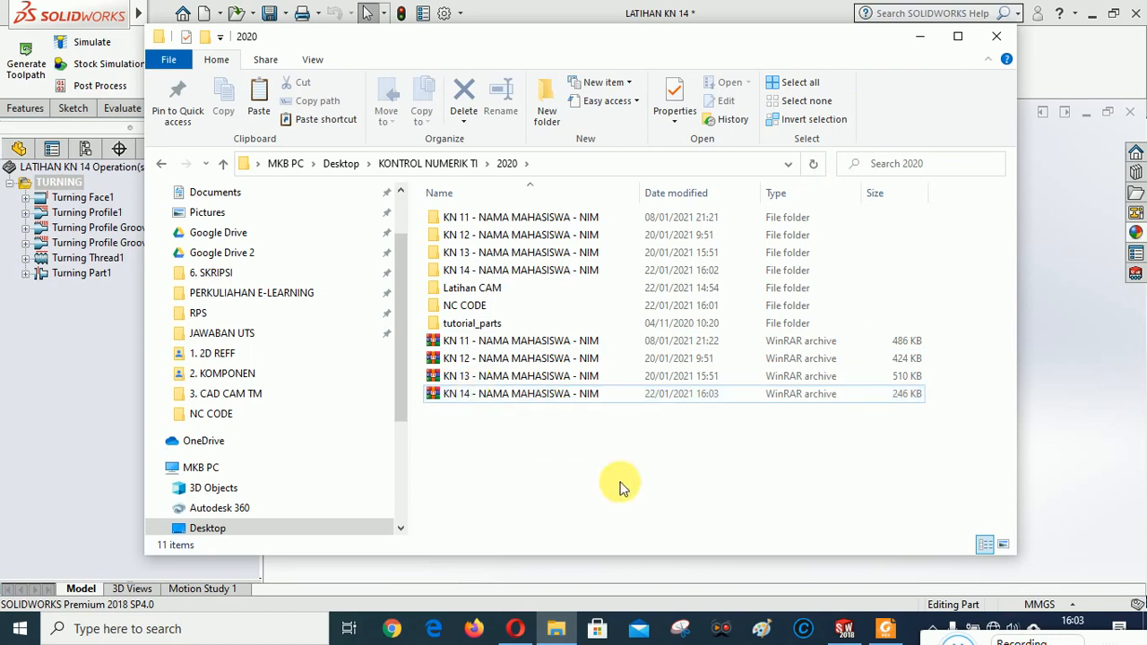
# Switch to SOLIDWORKS and save the part as LATIHAN KN 14 in the KN 14 - NAMA MAHASISWA - NIM folder, replacing the existing file
pyautogui.click(920, 38)
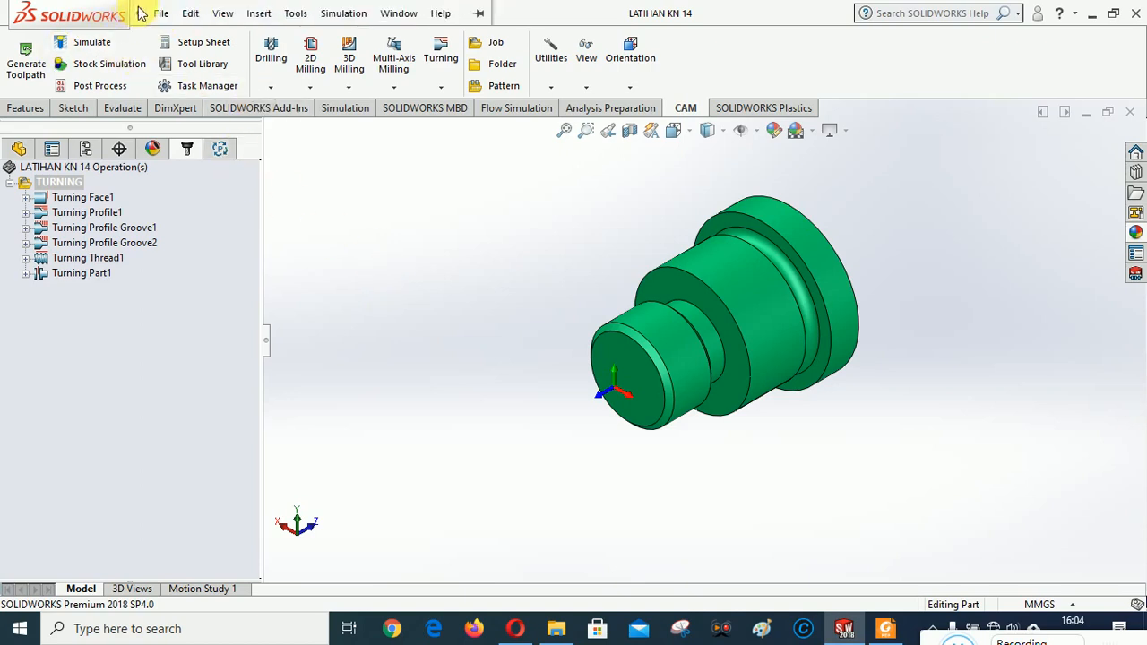
pyautogui.click(161, 13)
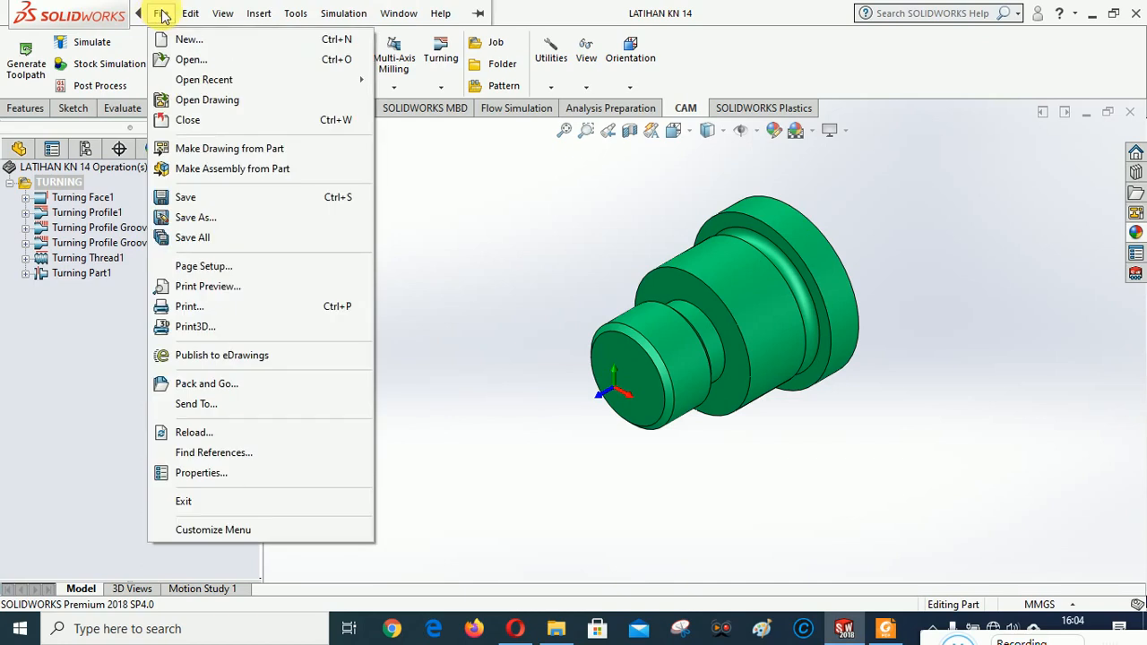
pyautogui.click(190, 219)
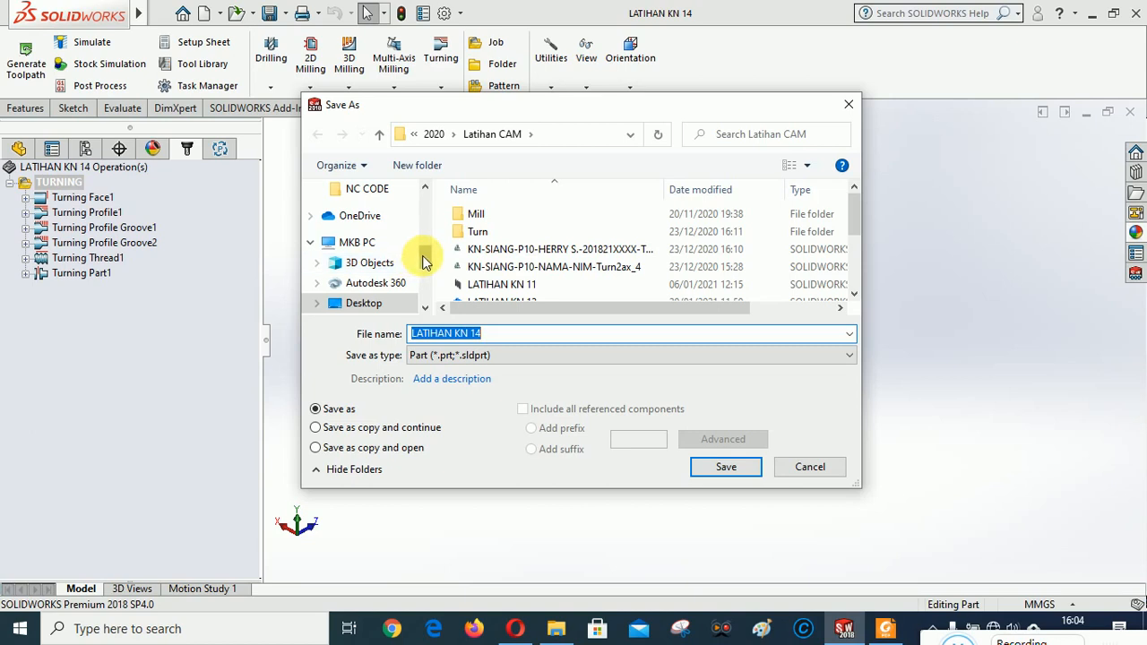
pyautogui.moveTo(425, 256); pyautogui.dragTo(422, 206)
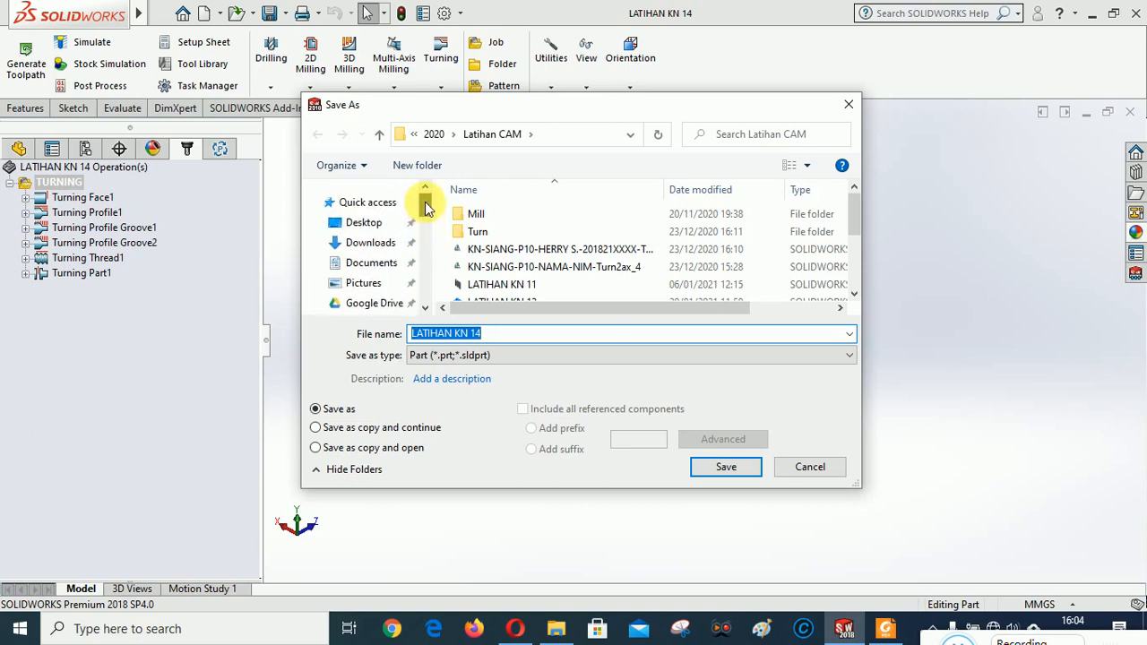
pyautogui.click(376, 229)
pyautogui.scroll(-1, 596, 247)
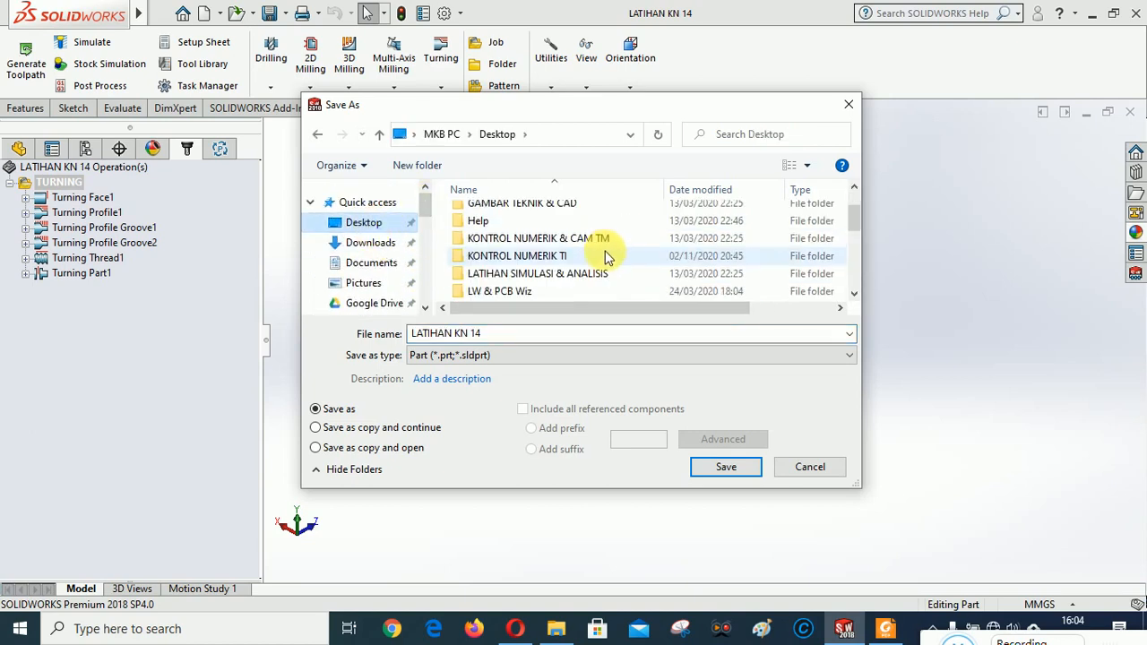
pyautogui.doubleClick(525, 256)
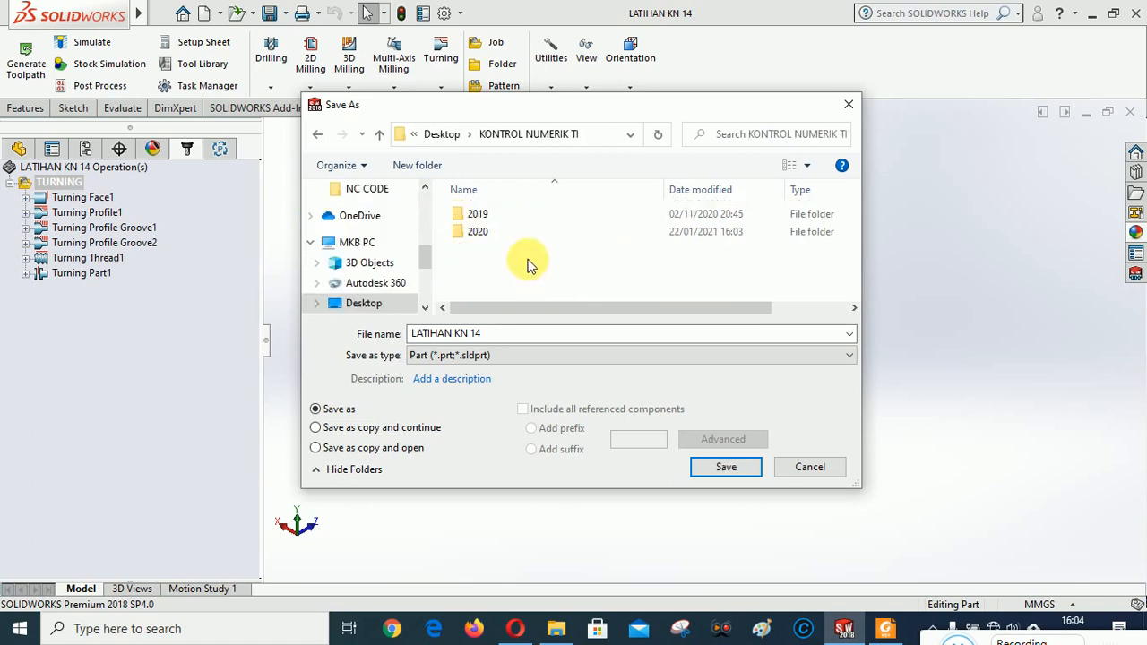
pyautogui.click(484, 233)
pyautogui.doubleClick(484, 233)
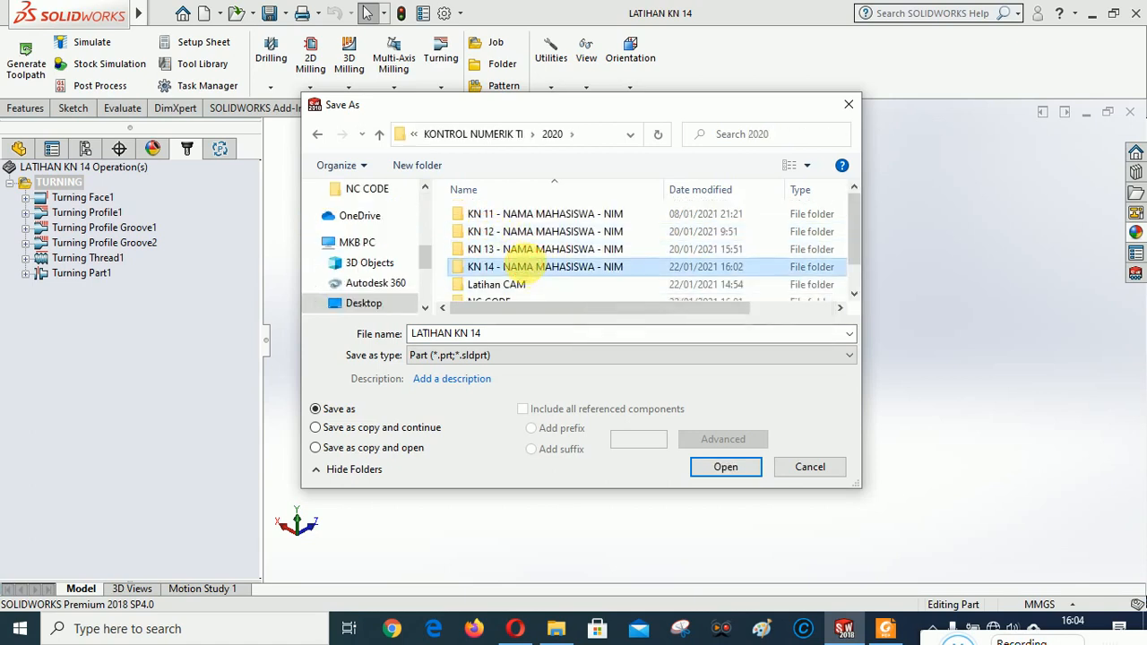
pyautogui.doubleClick(514, 263)
pyautogui.click(507, 216)
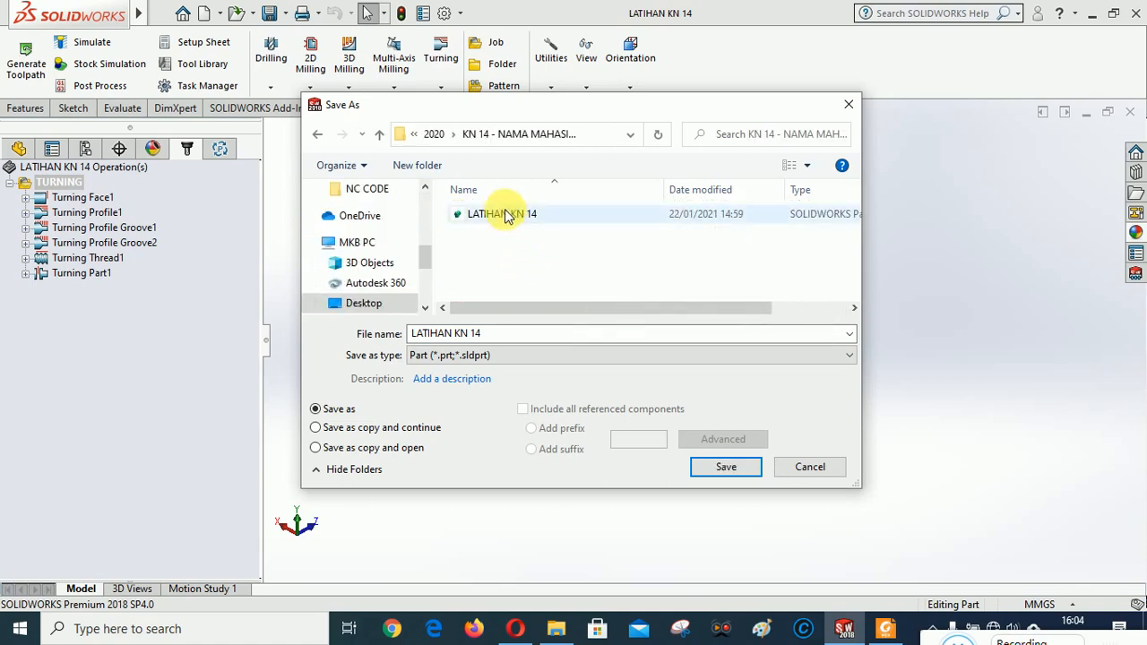
pyautogui.click(728, 468)
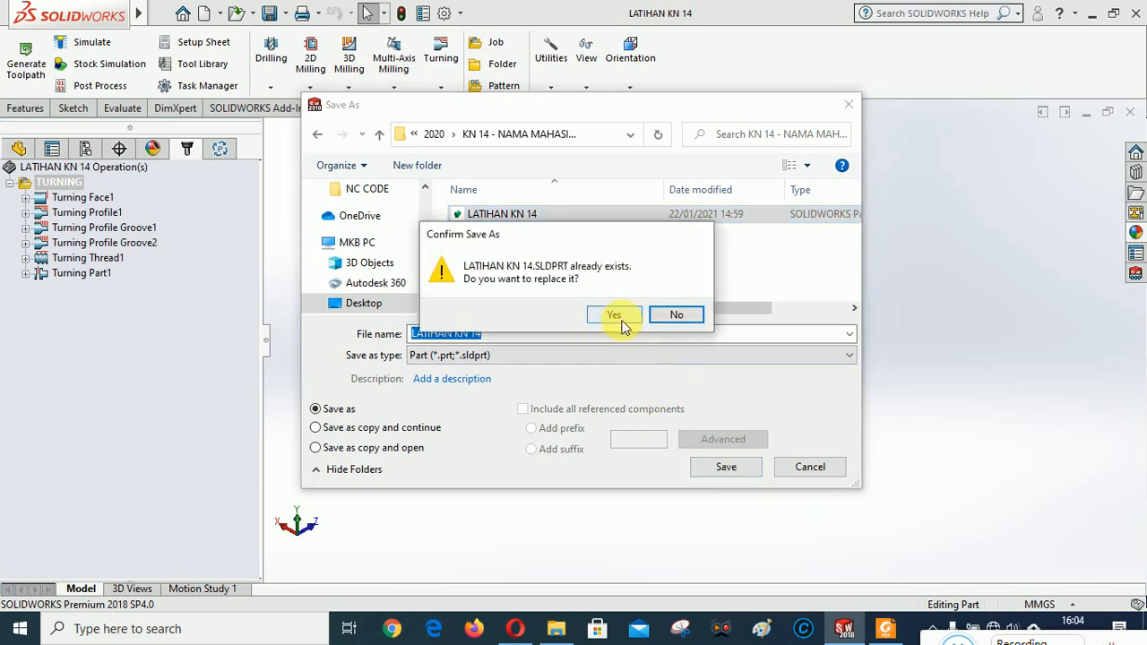
pyautogui.click(622, 322)
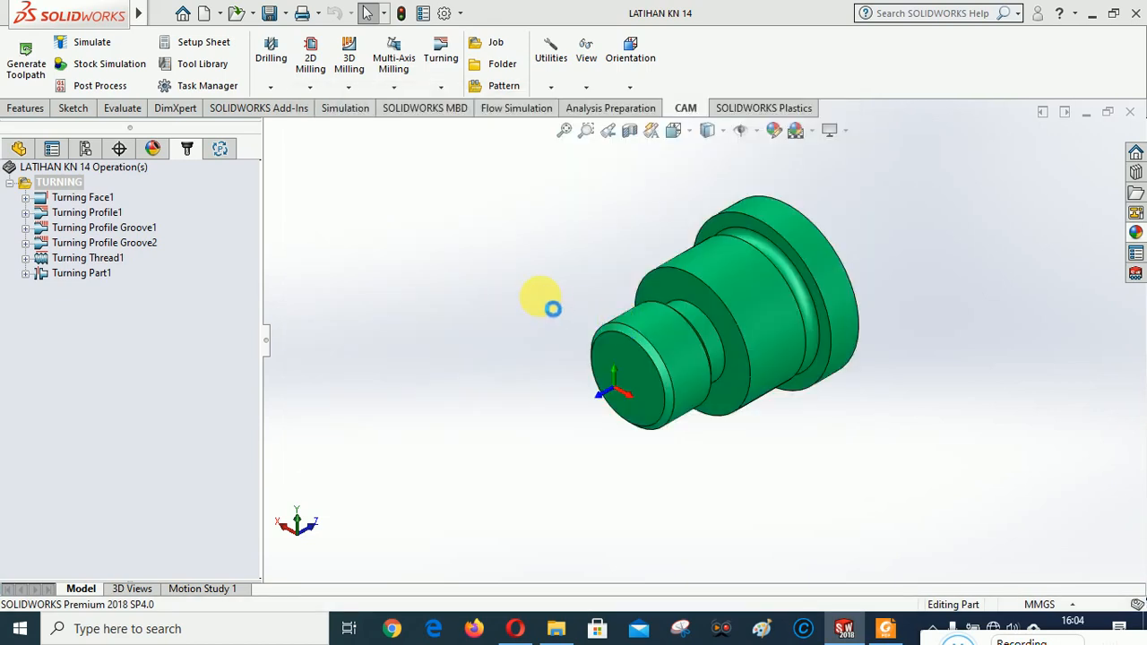